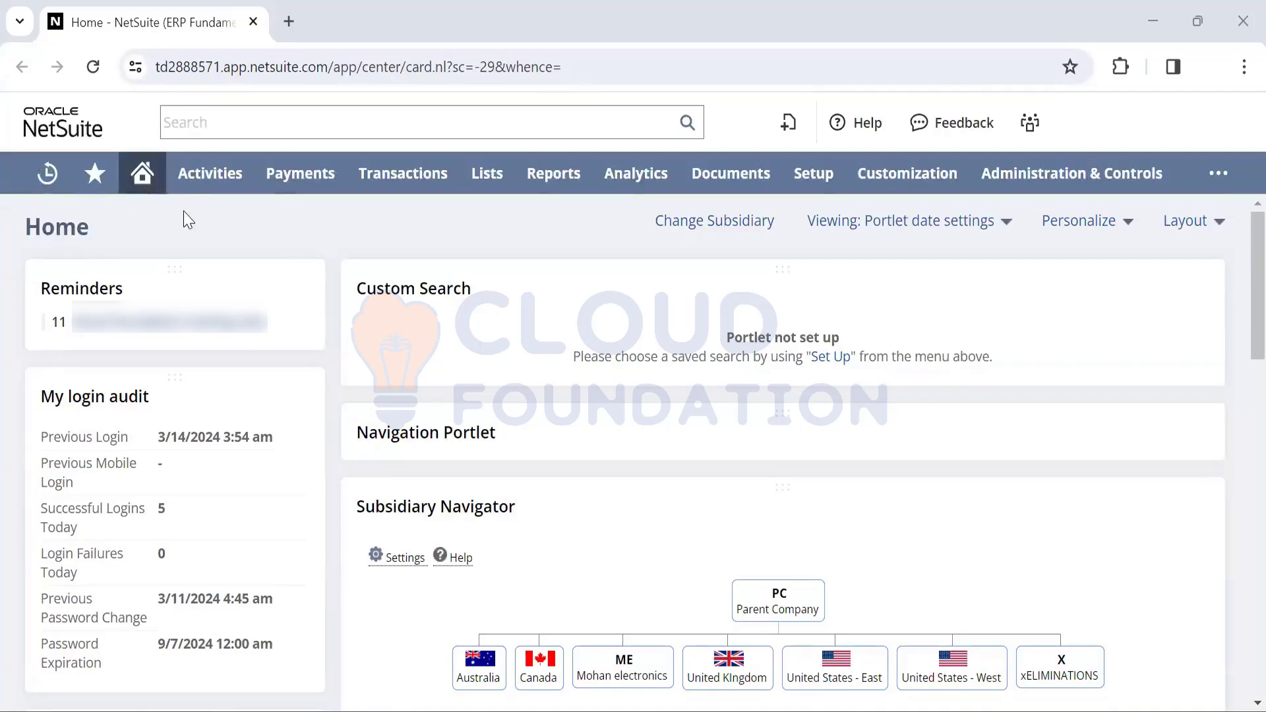
Examine the Home dashboard portlets, from the reminders and login audit down to the System Notes Audit Log
scroll(184, 218, "down", 1)
scroll(97, 181, "up", 1)
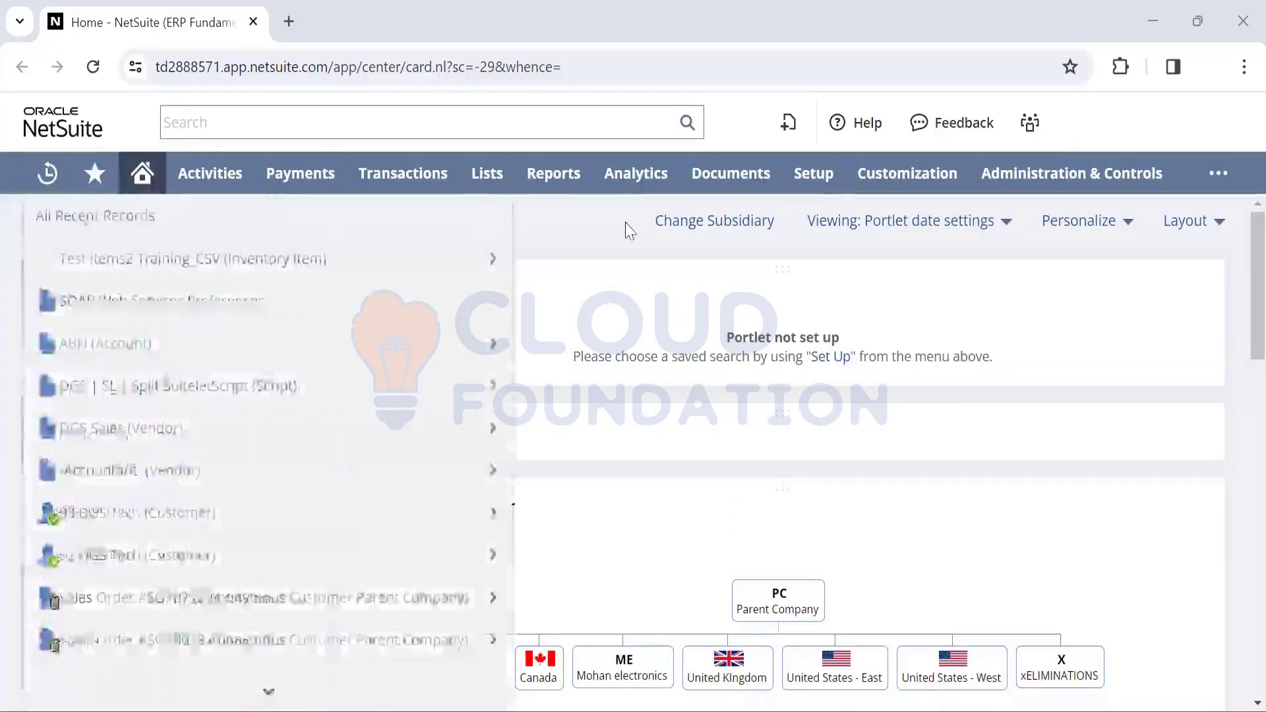
scroll(474, 357, "down", 1)
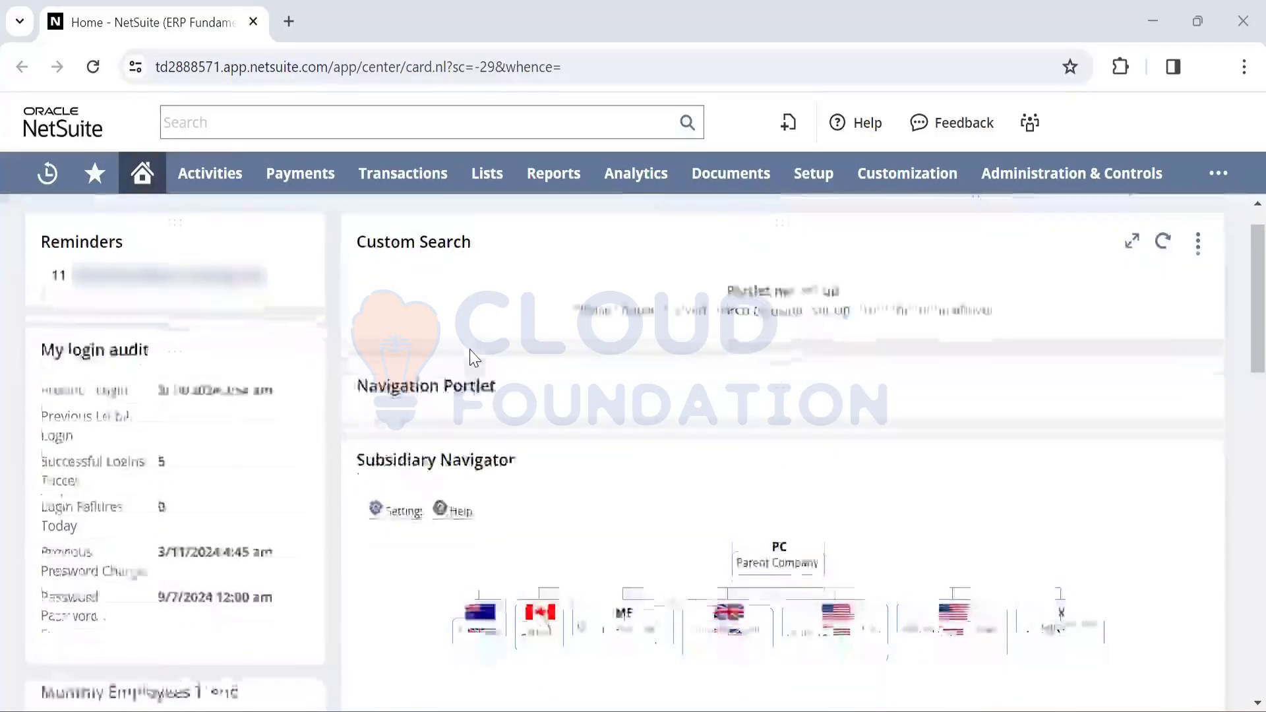
scroll(473, 356, "up", 1)
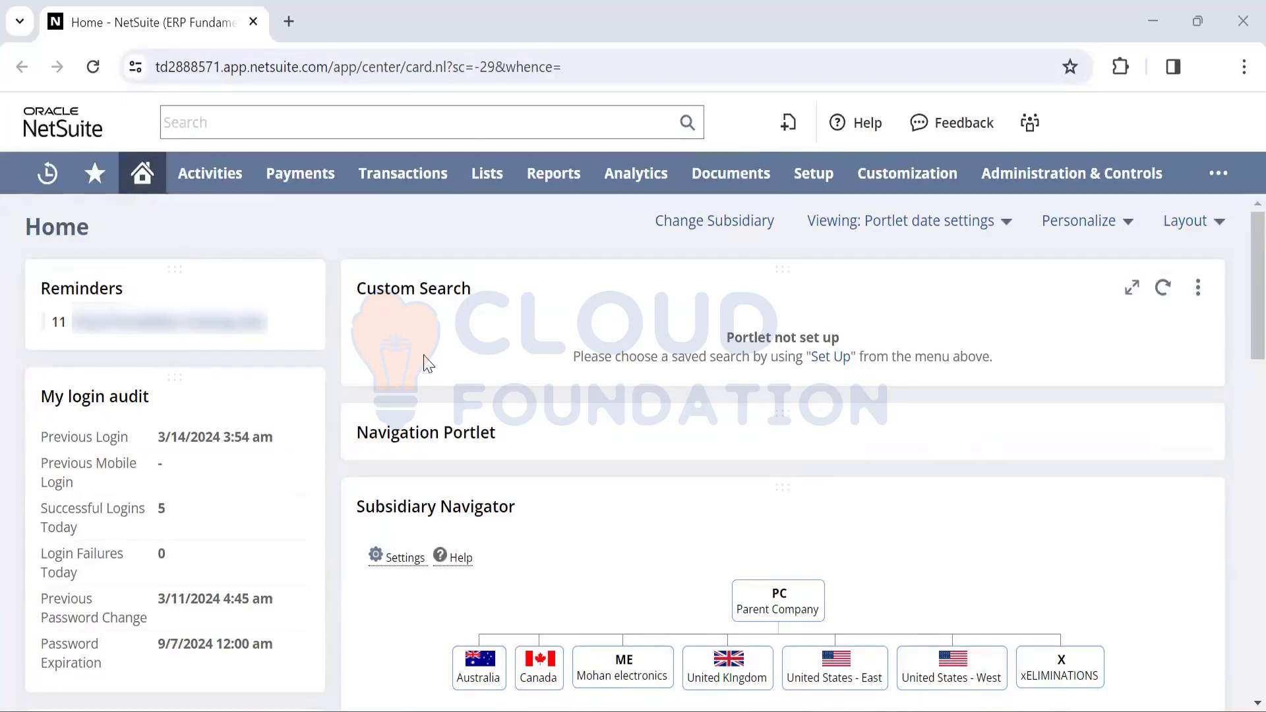
scroll(453, 343, "down", 2)
scroll(454, 342, "up", 2)
scroll(460, 333, "down", 1)
scroll(460, 333, "up", 1)
scroll(613, 502, "down", 4)
scroll(613, 502, "down", 1)
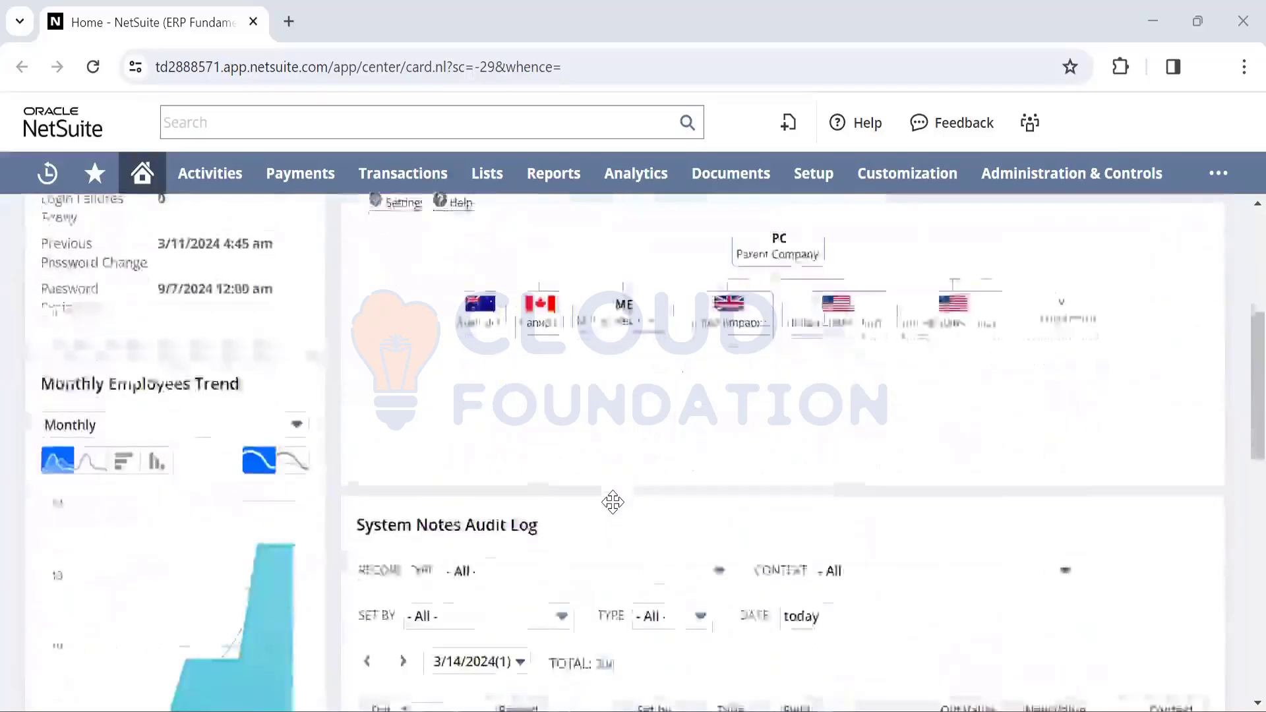
scroll(612, 502, "up", 3)
scroll(613, 503, "down", 2)
scroll(612, 502, "up", 4)
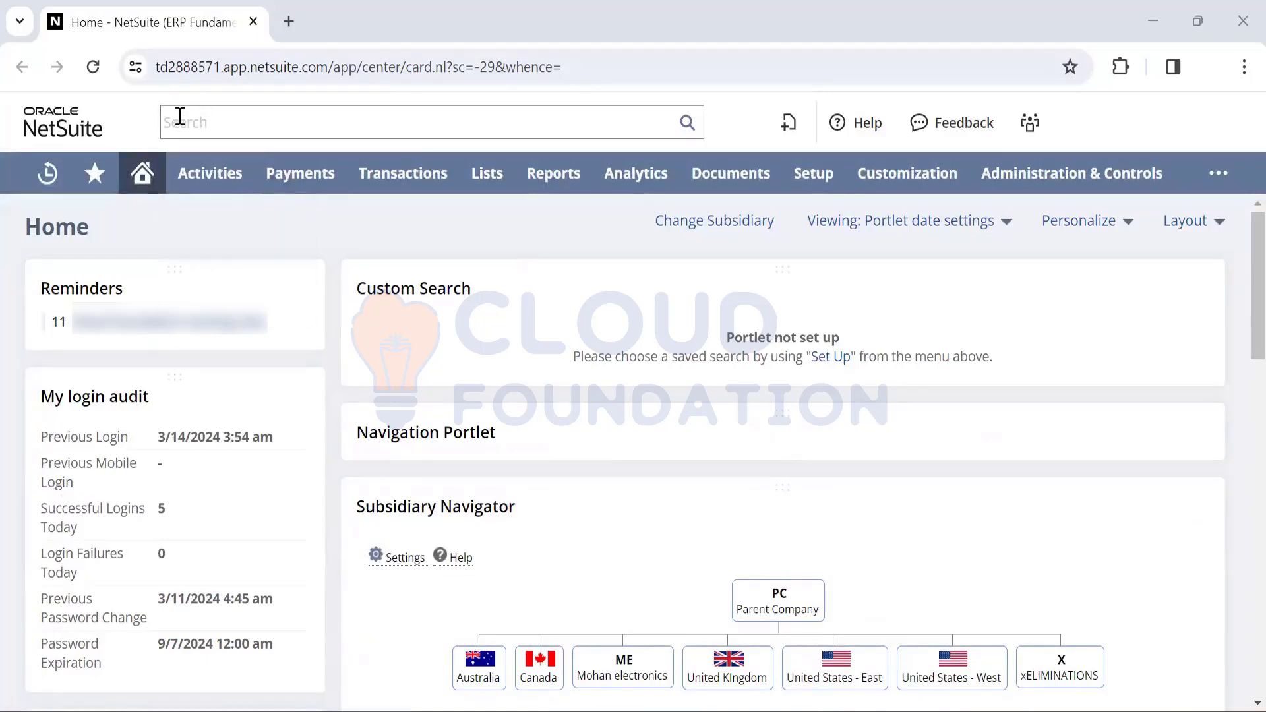
Open the Vendors list from the relationship records in a new browser tab and switch to it
left_click(182, 120)
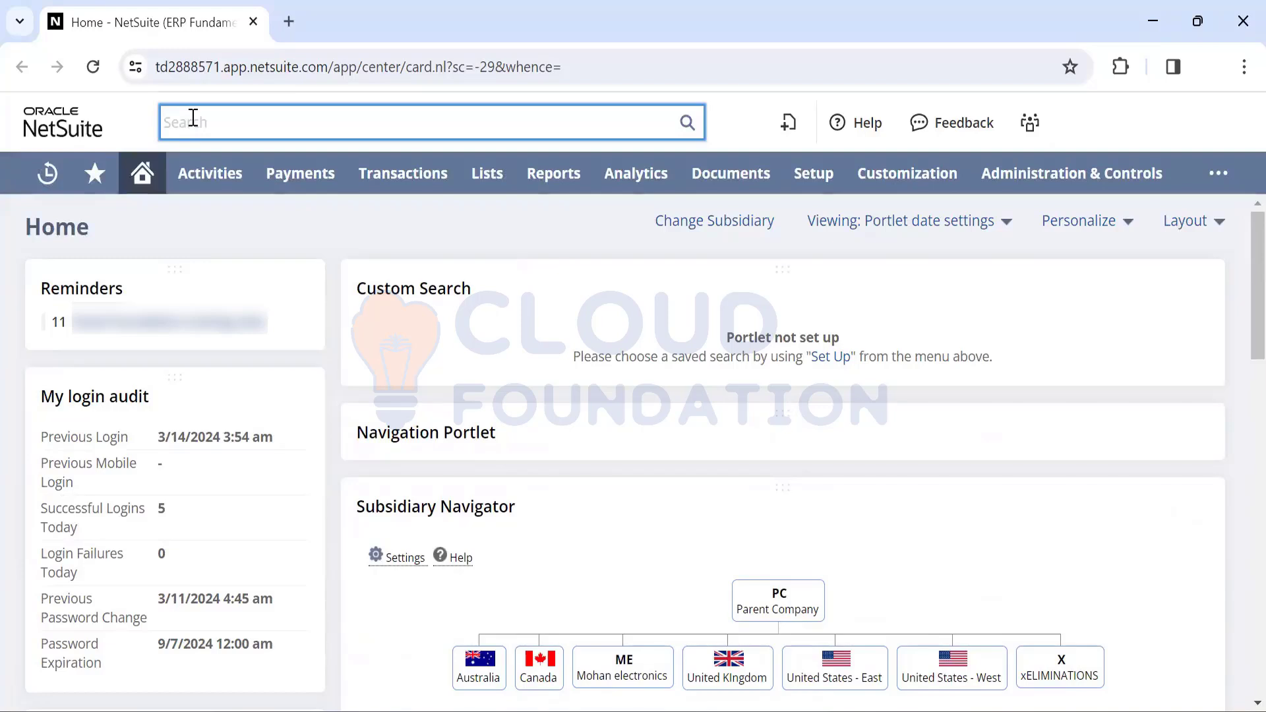
mouse_move(382, 179)
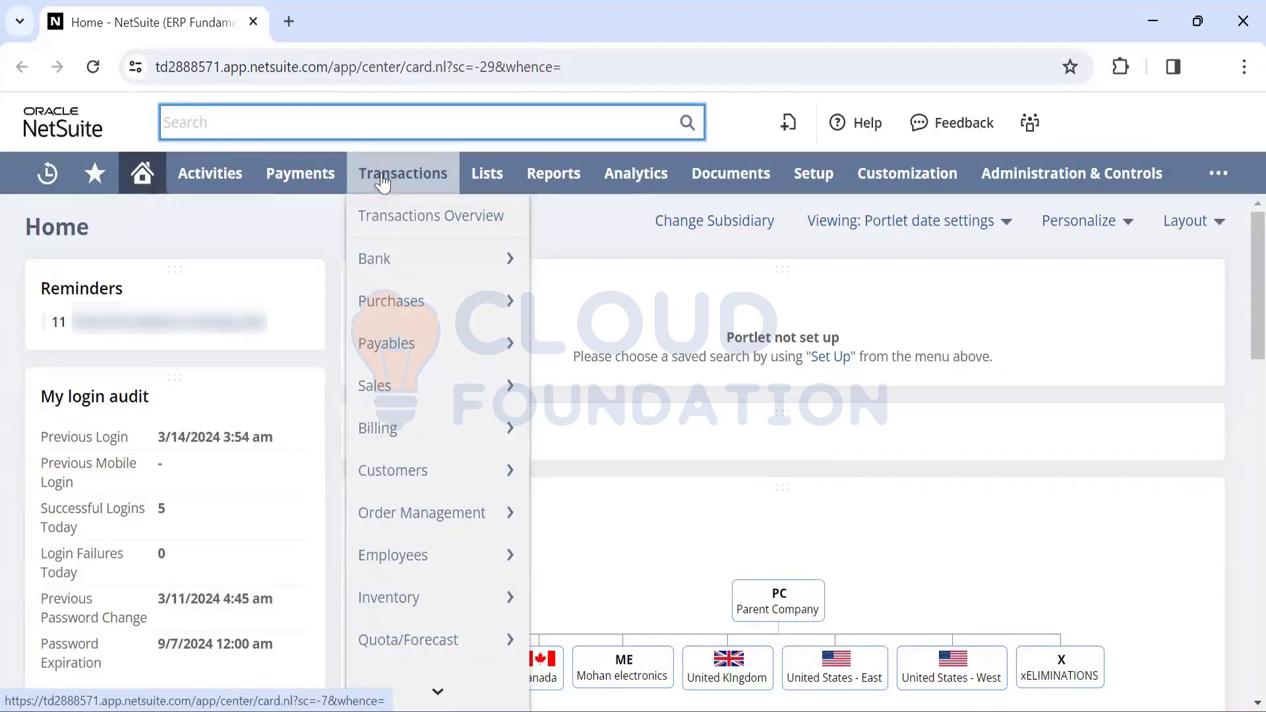
mouse_move(396, 317)
mouse_move(486, 172)
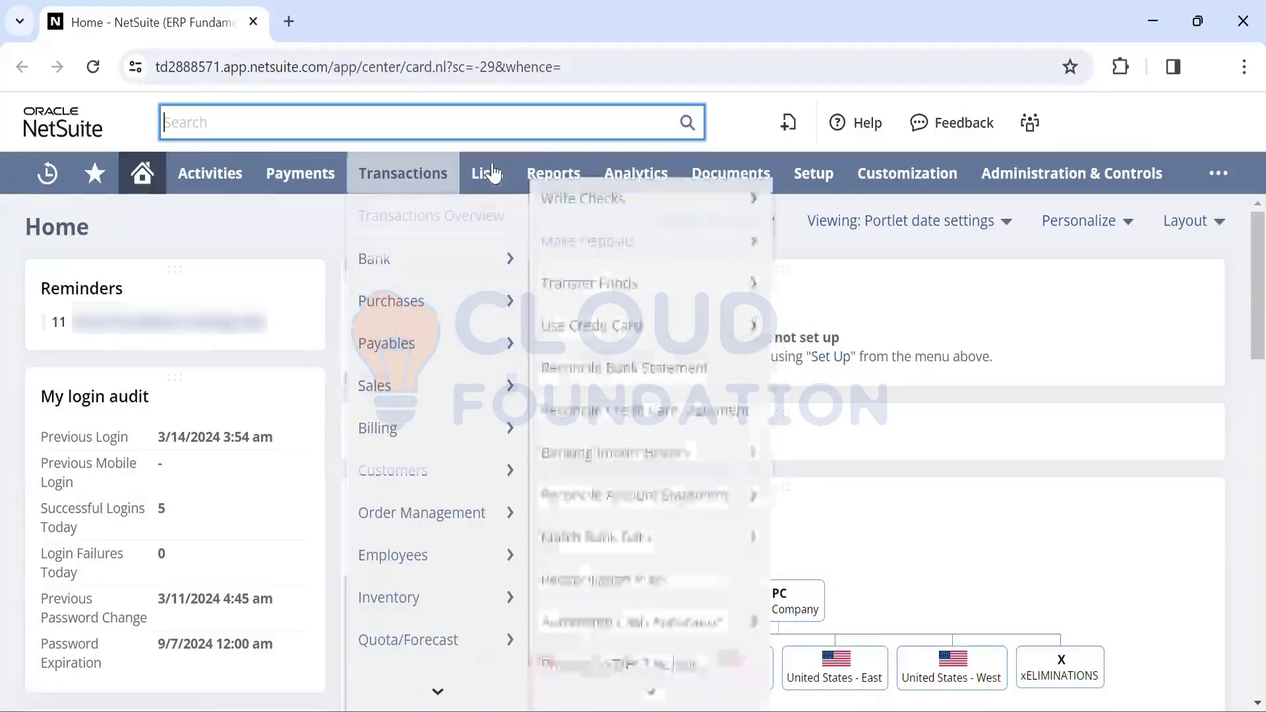
mouse_move(486, 385)
mouse_move(651, 369)
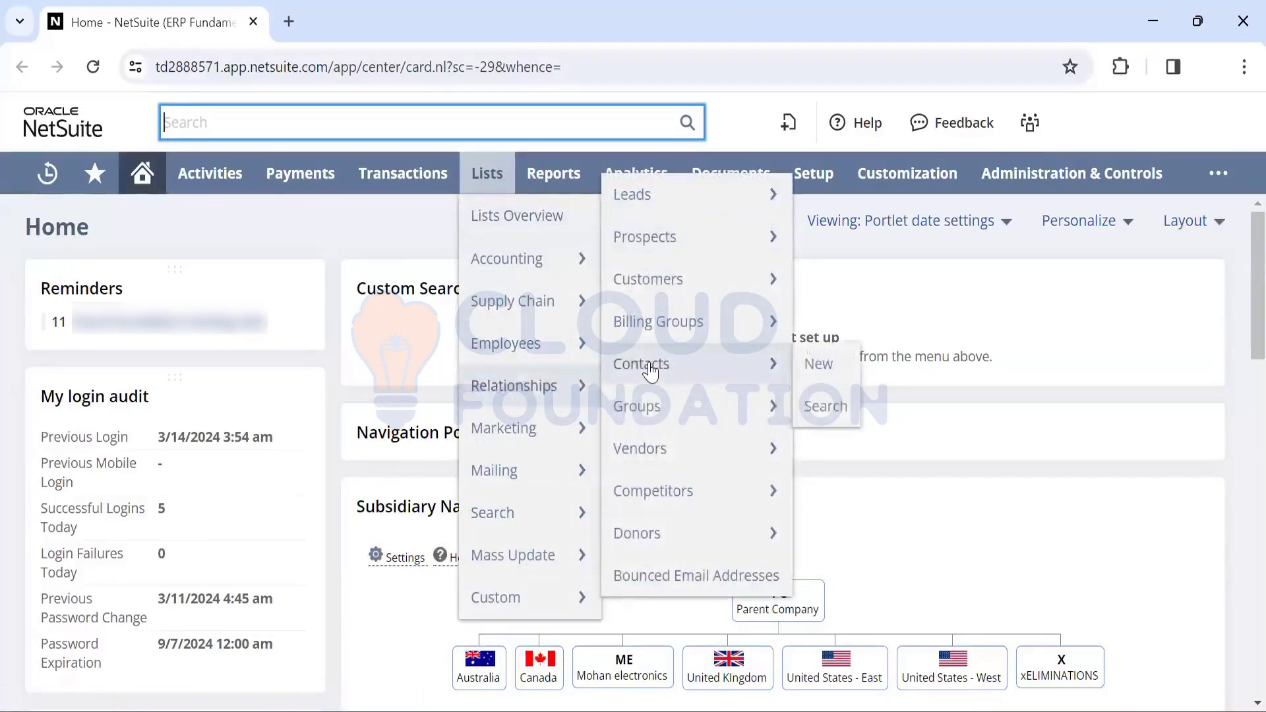
mouse_move(681, 456)
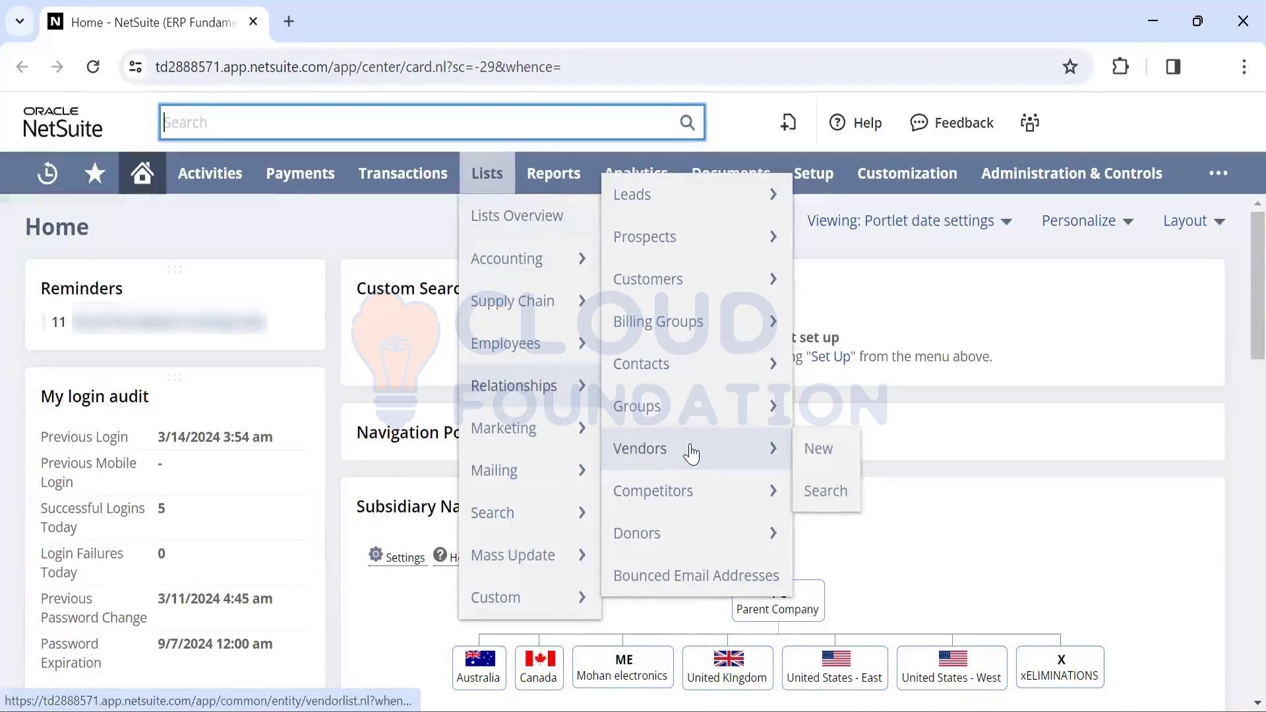
middle_click(690, 453)
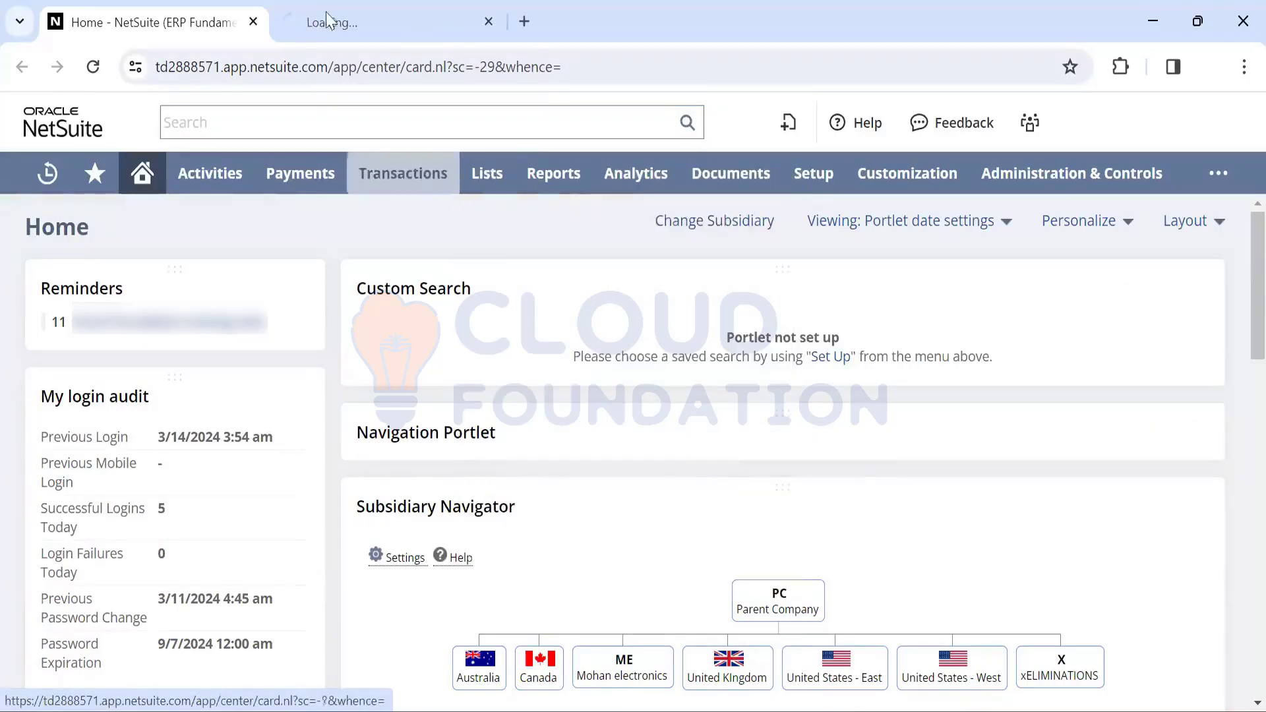
left_click(380, 20)
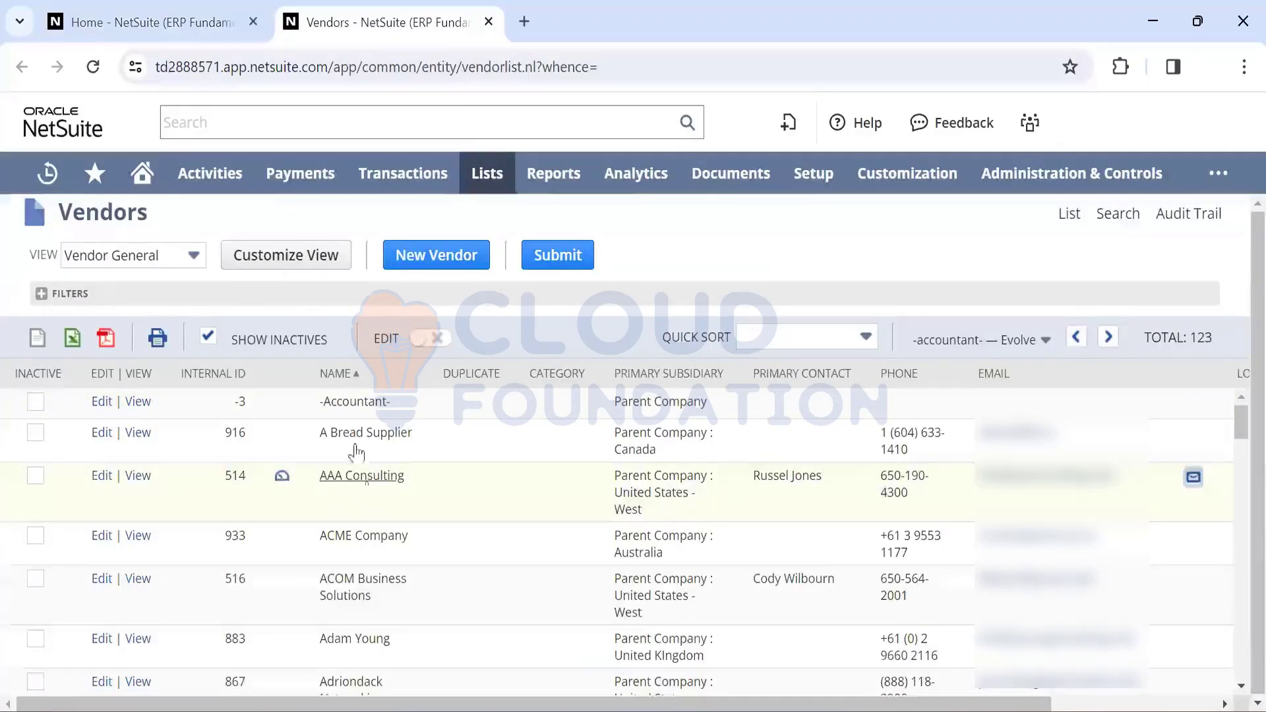
Return to the Home page, run a global search for "aaa consult", and clear the search
left_click(118, 10)
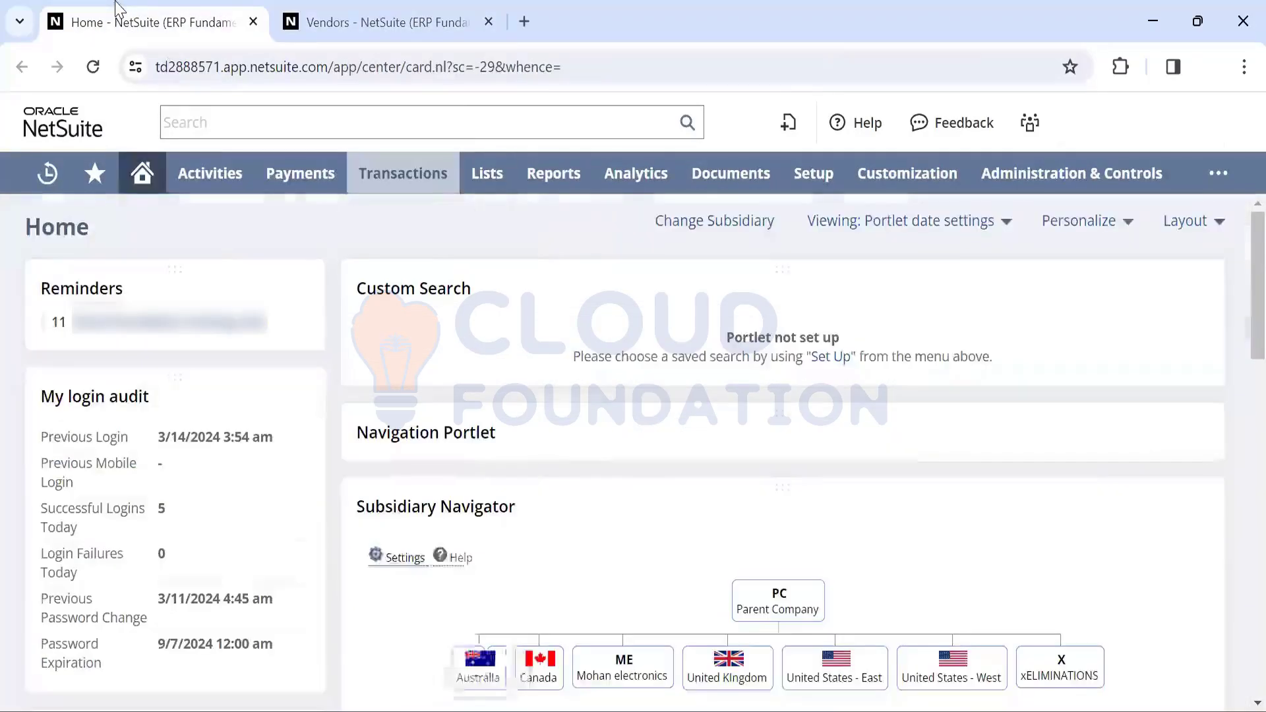
left_click(186, 119)
type("aaa c")
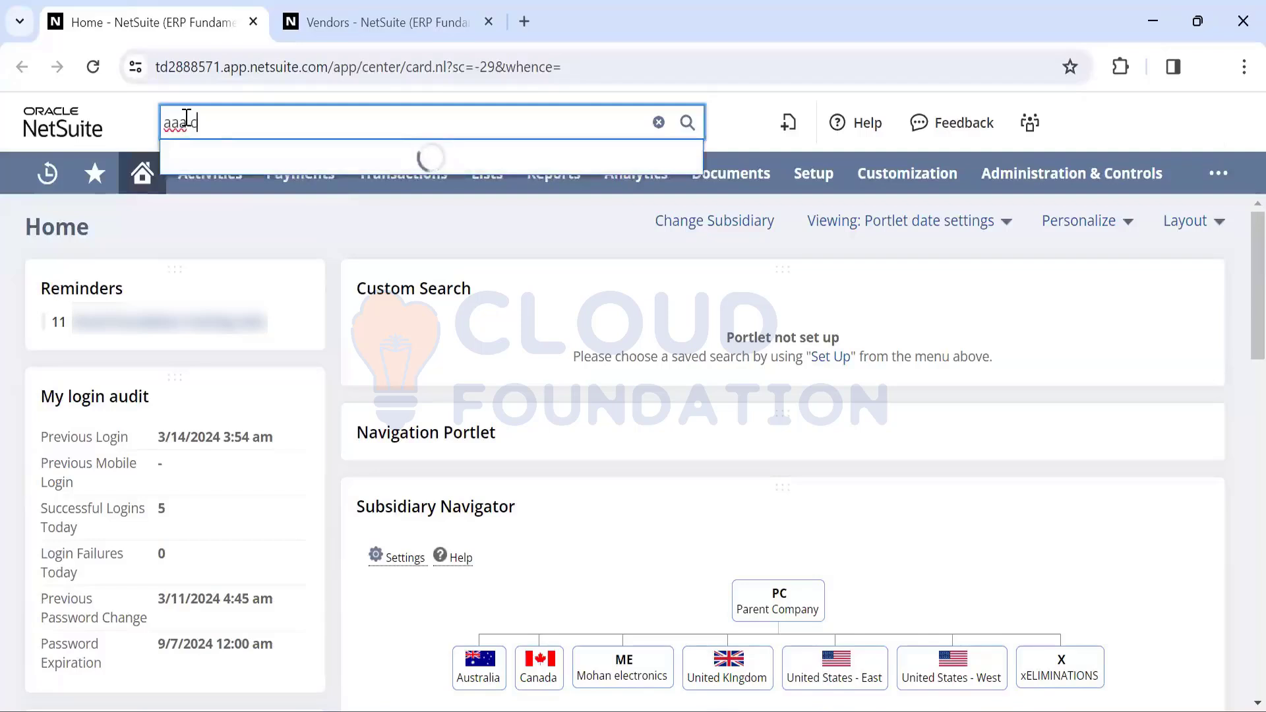
type("onsult")
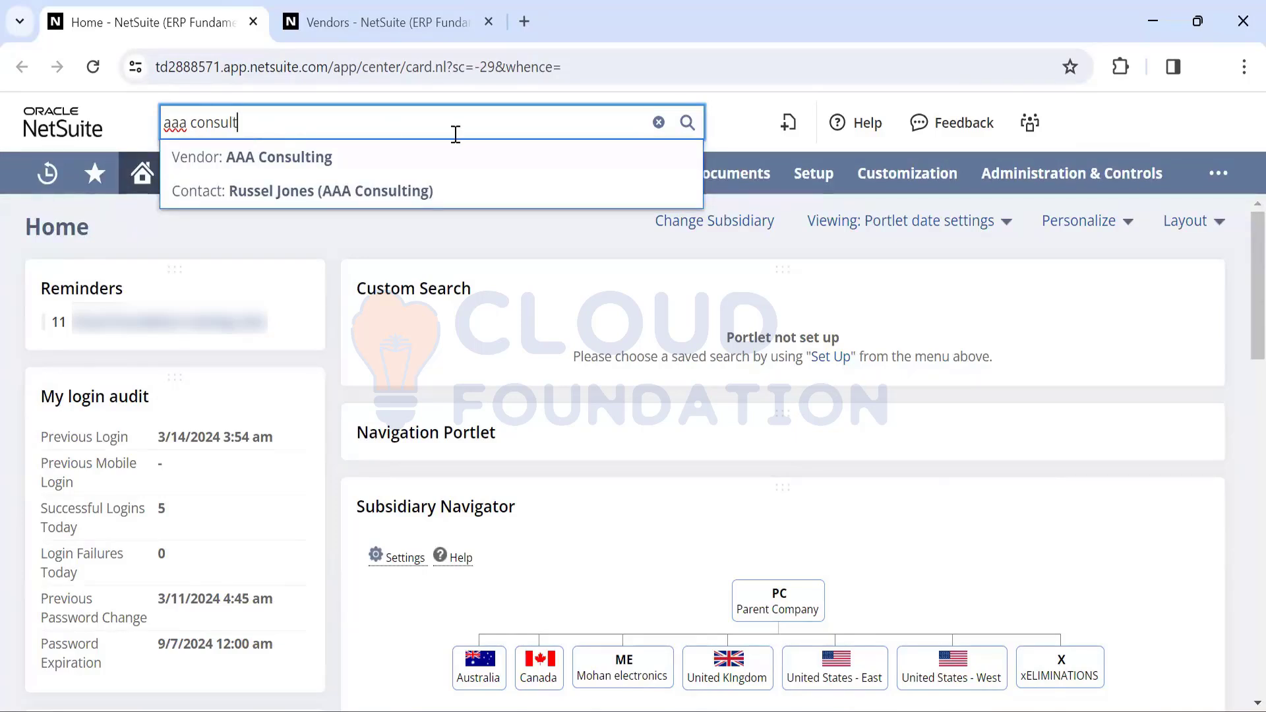
left_click(659, 123)
left_click(208, 259)
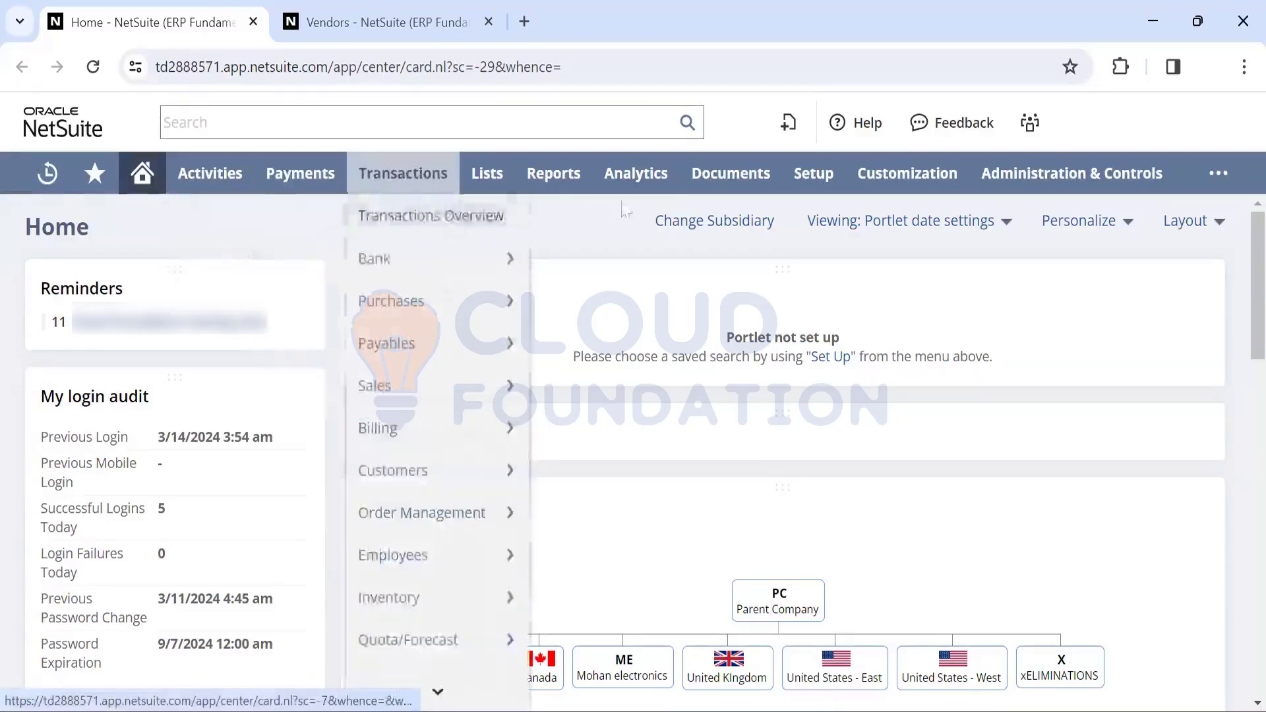
mouse_move(1033, 187)
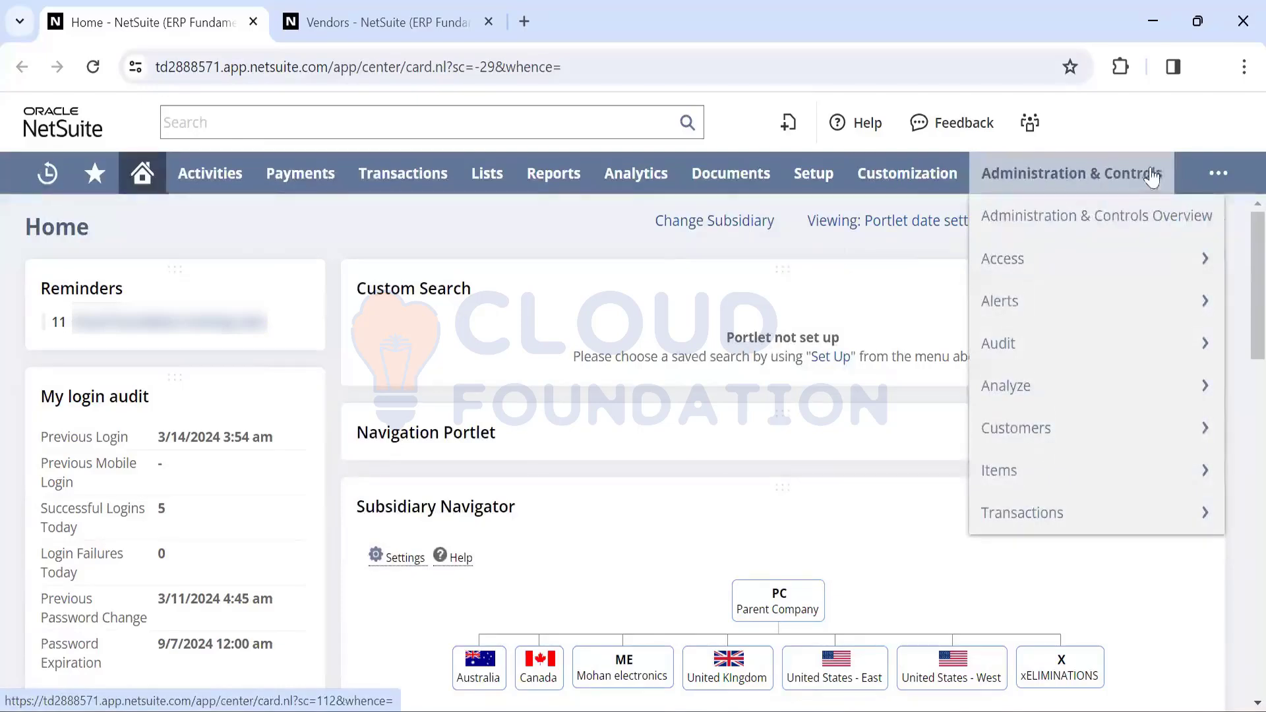
mouse_move(220, 192)
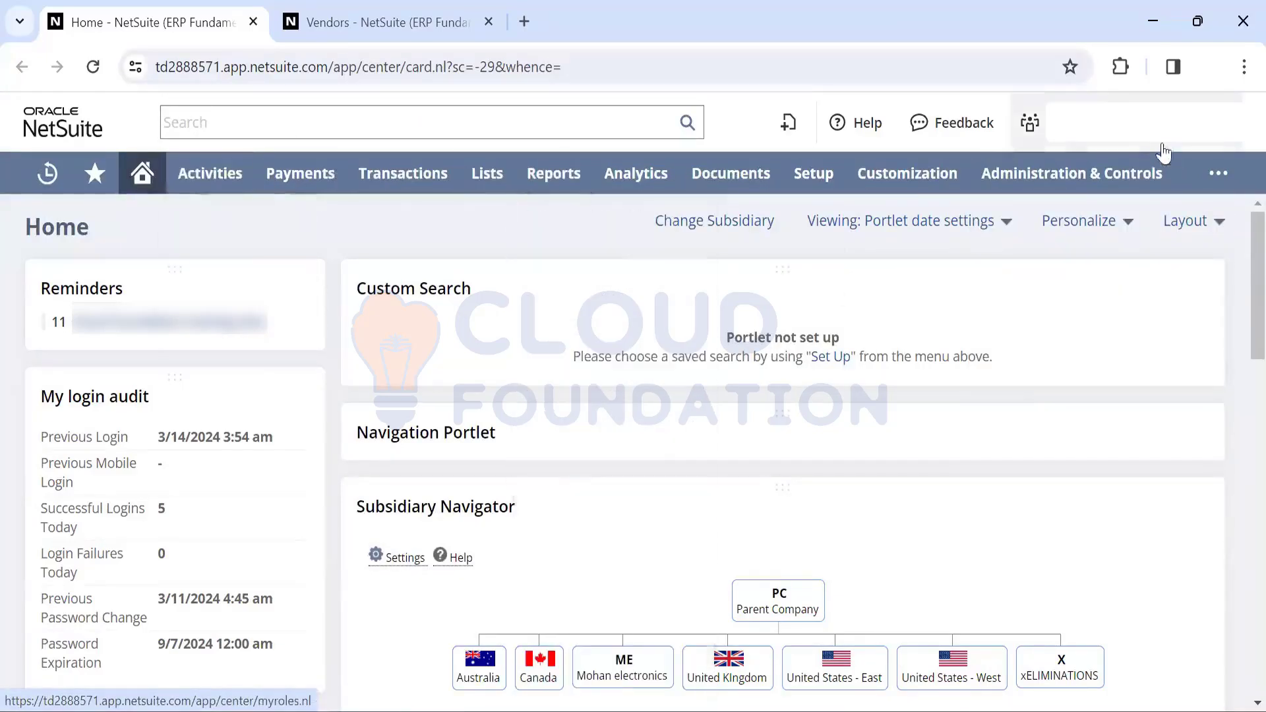
mouse_move(1147, 145)
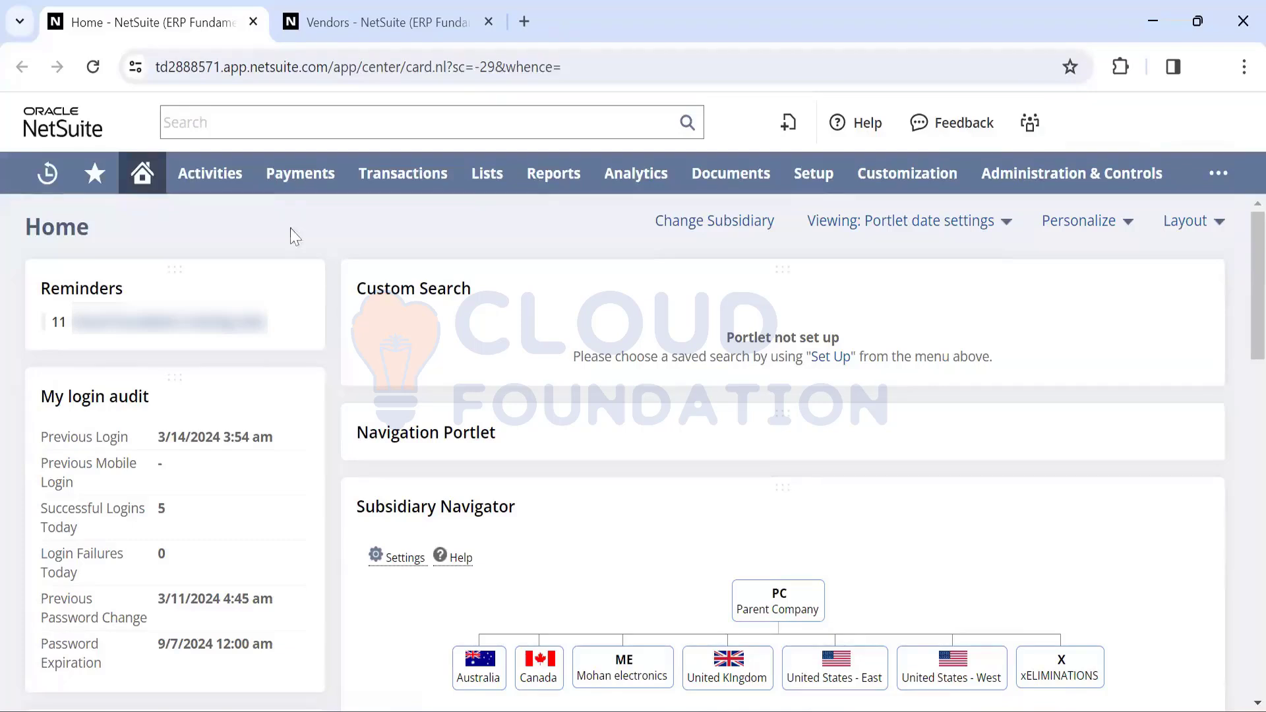
Open the Chart of Accounts from the accounting lists in a new browser tab and switch to it
mouse_move(484, 177)
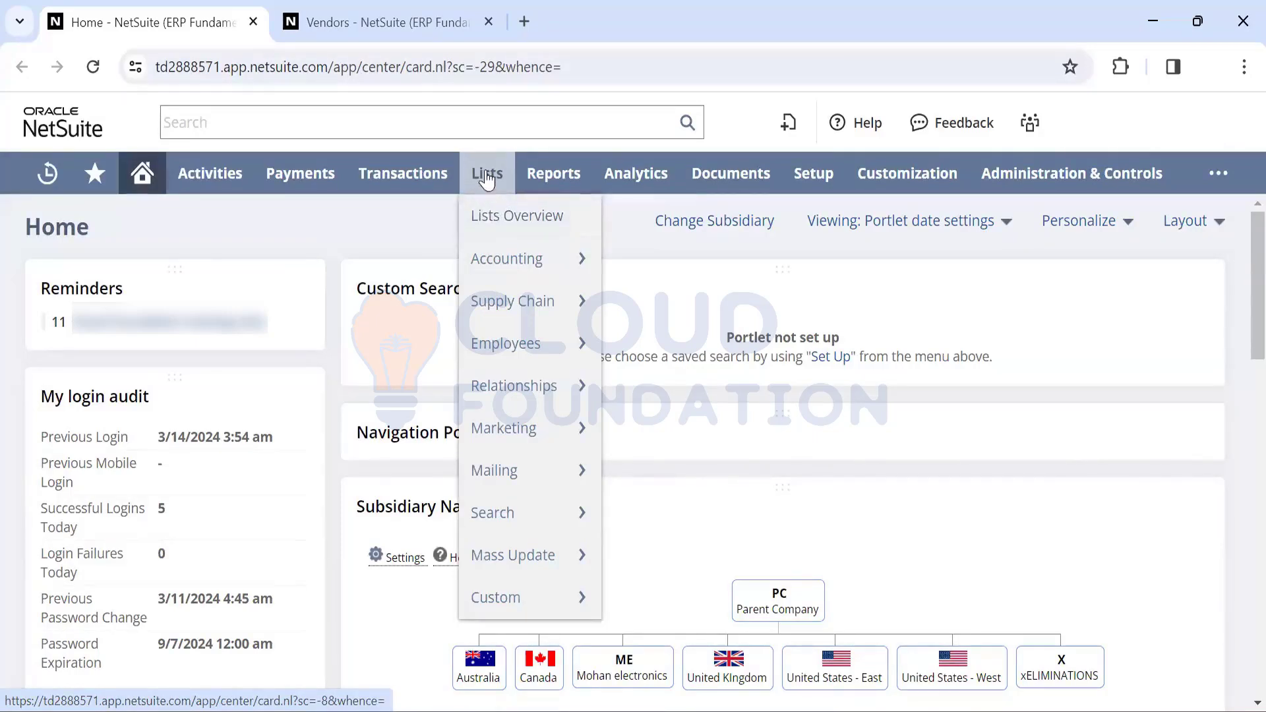
mouse_move(505, 267)
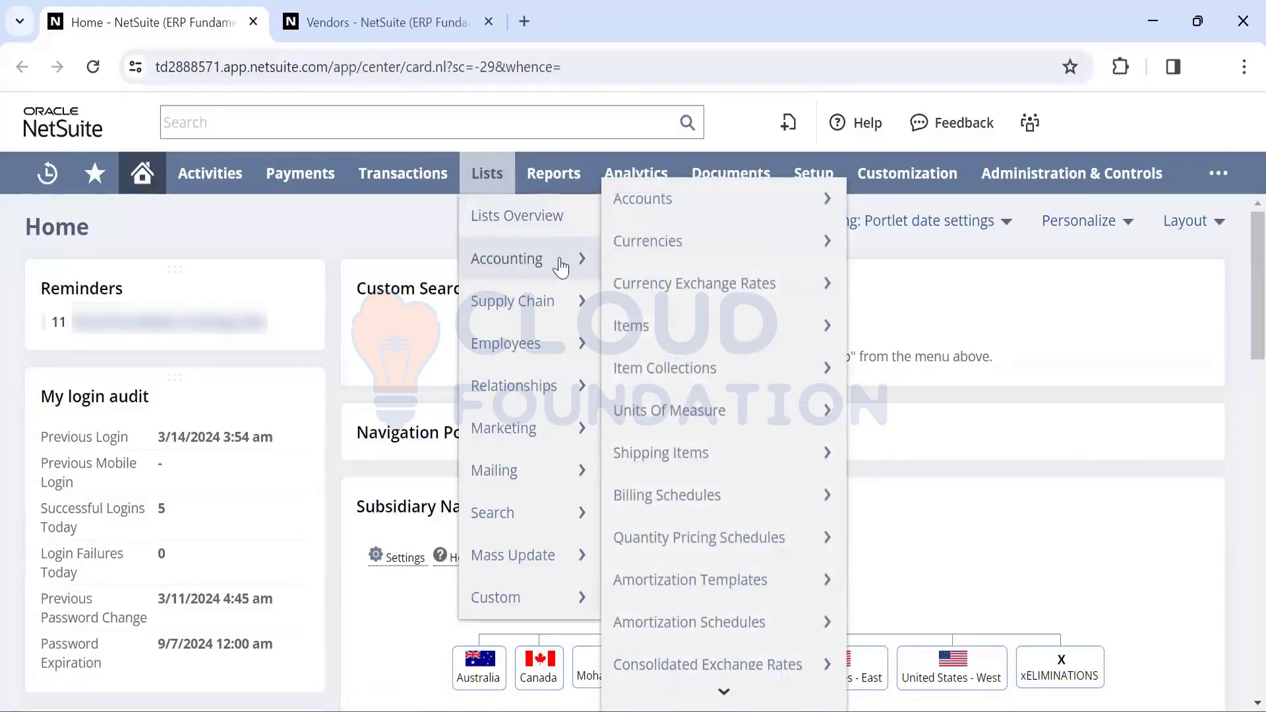
mouse_move(670, 207)
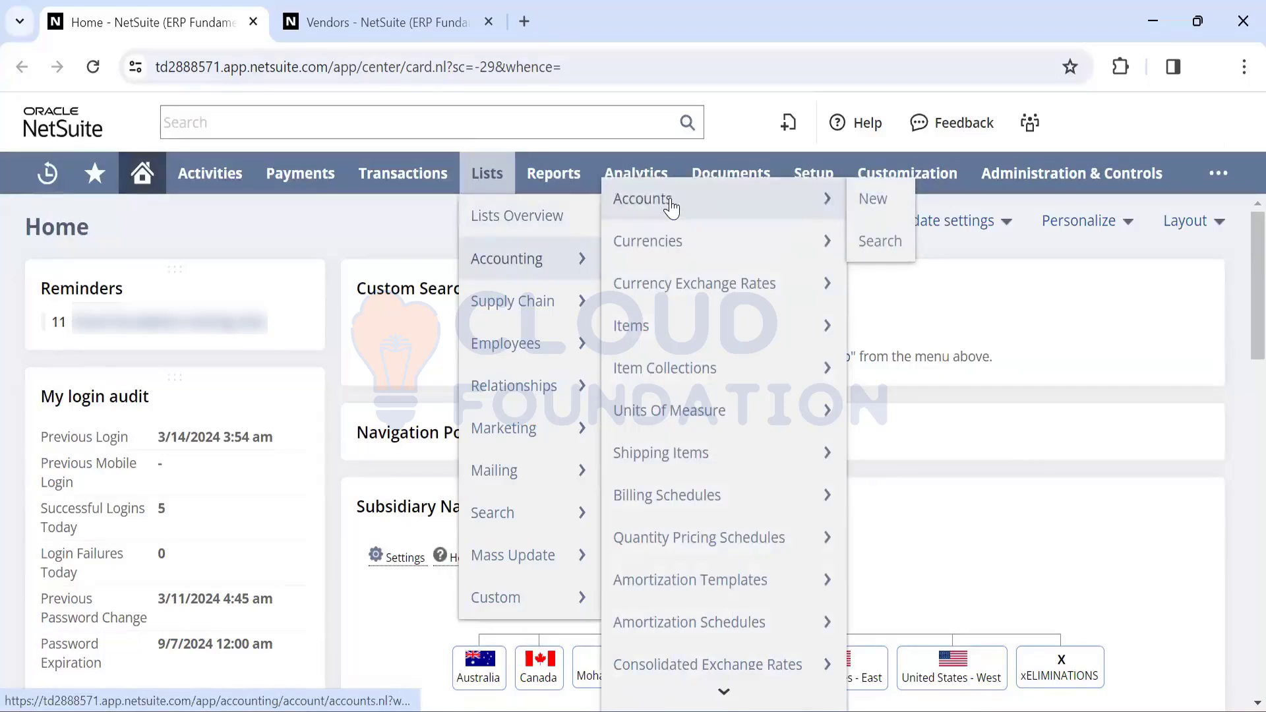
right_click(721, 199)
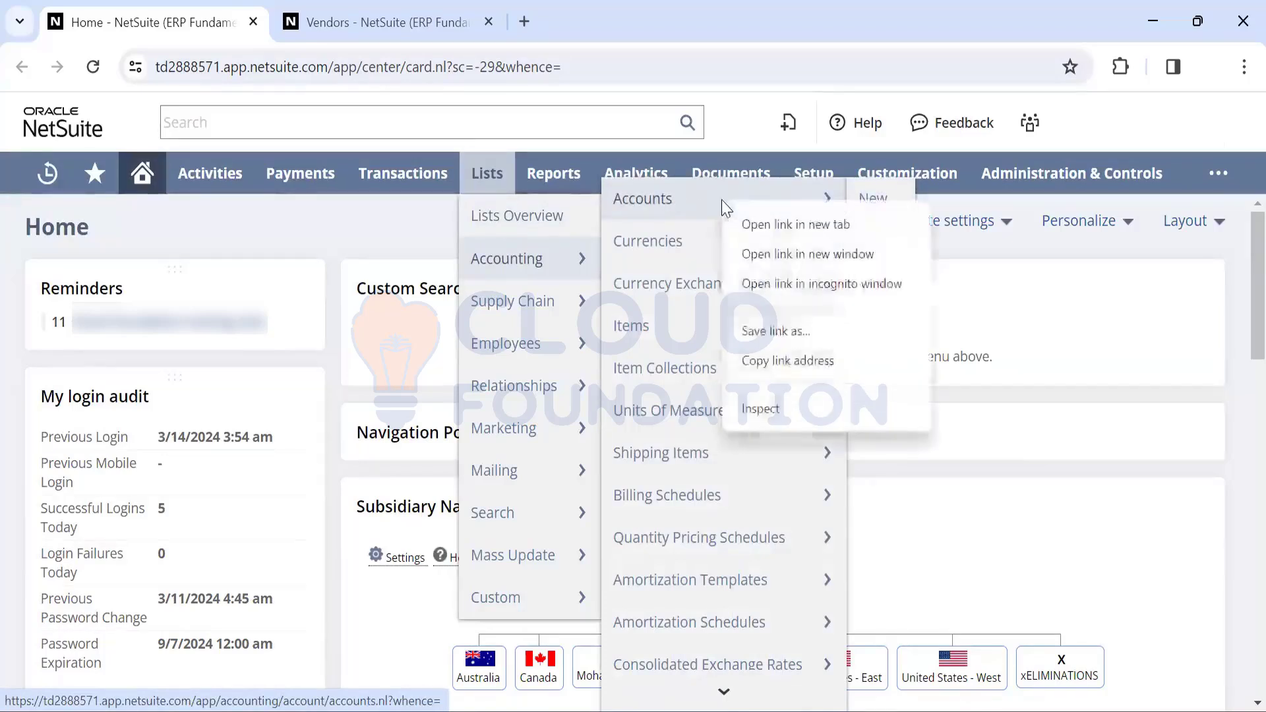
left_click(805, 222)
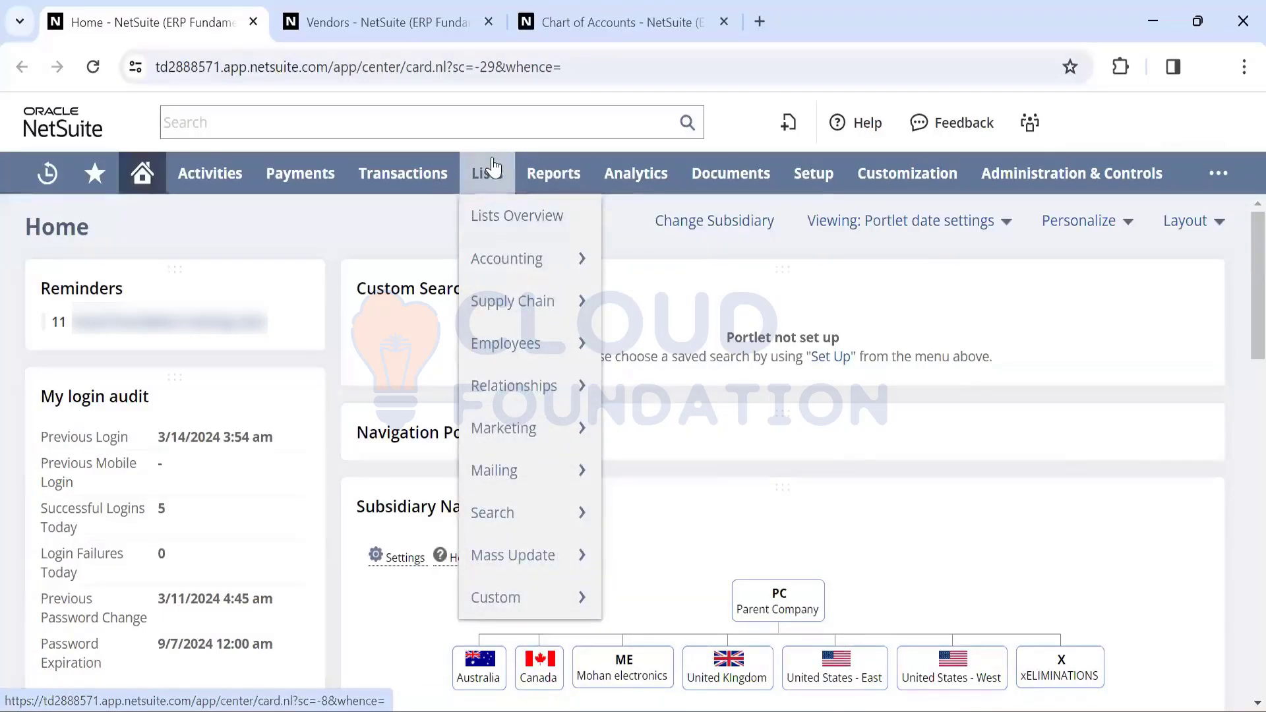
left_click(609, 9)
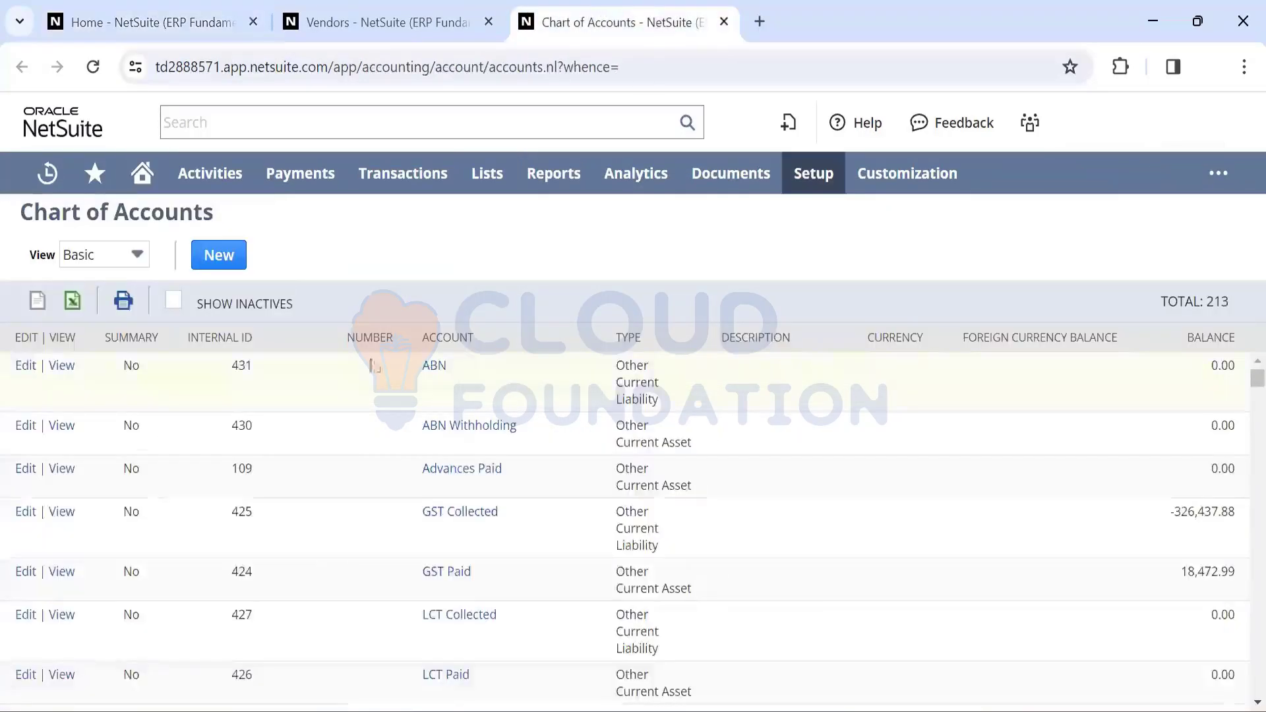
Look through the Chart of Accounts, examining the account numbers, names, types and balances
scroll(507, 377, "down", 4)
scroll(507, 378, "down", 10)
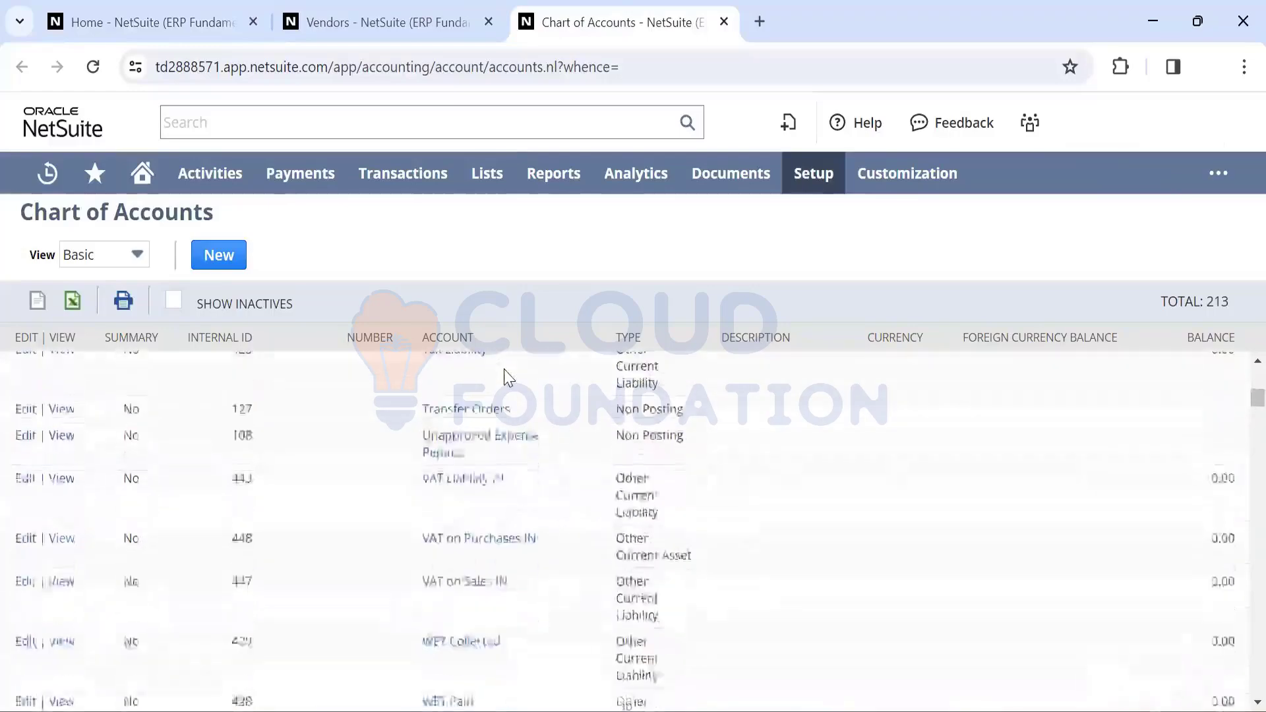
scroll(506, 375, "down", 15)
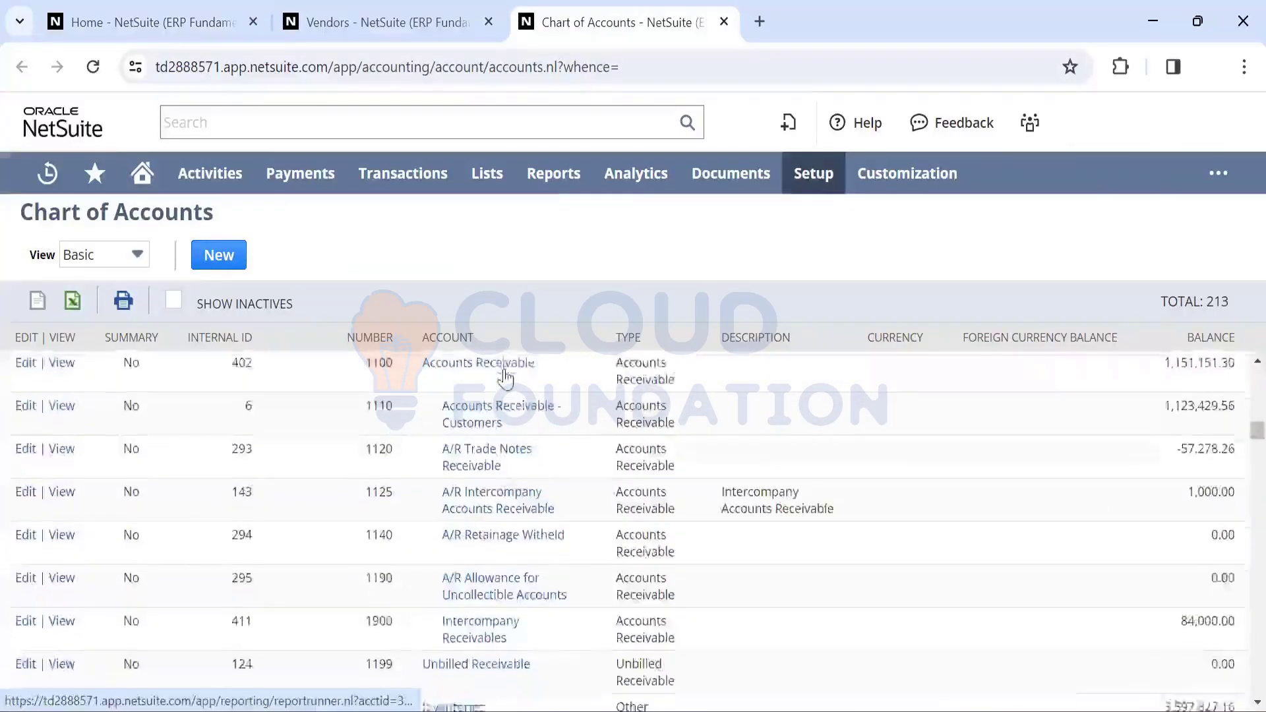
scroll(505, 377, "down", 15)
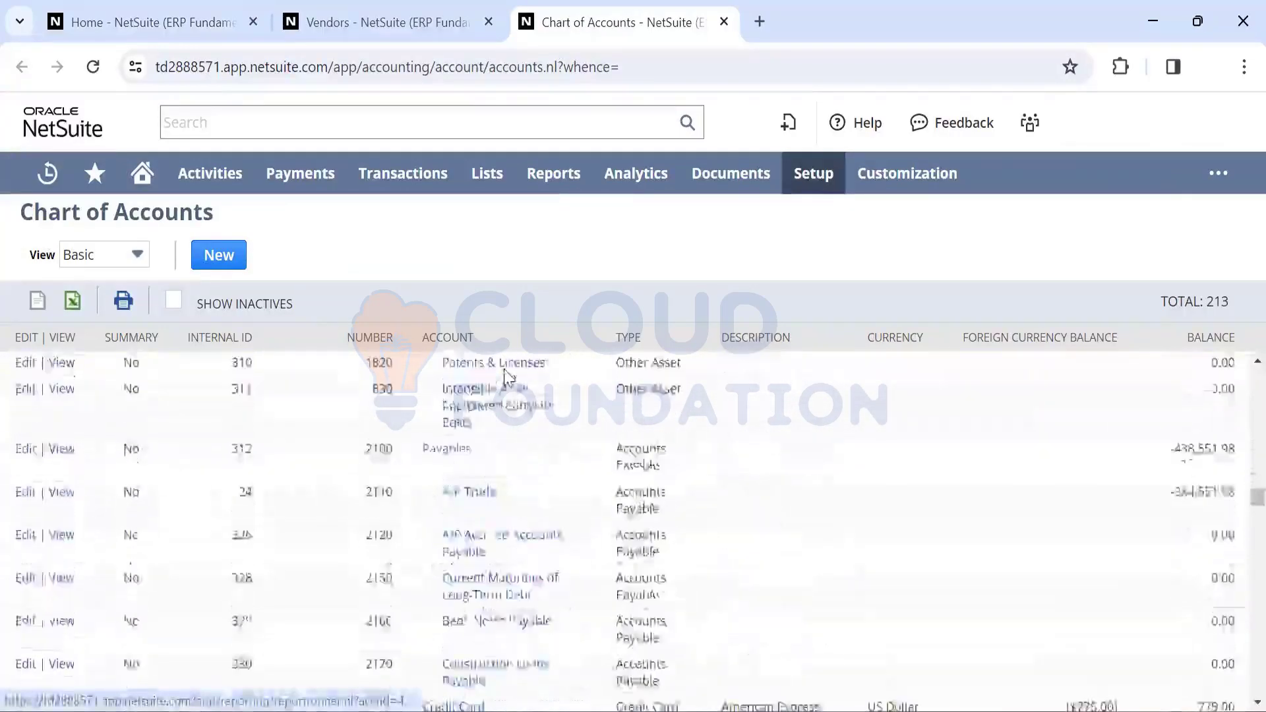
scroll(506, 377, "down", 15)
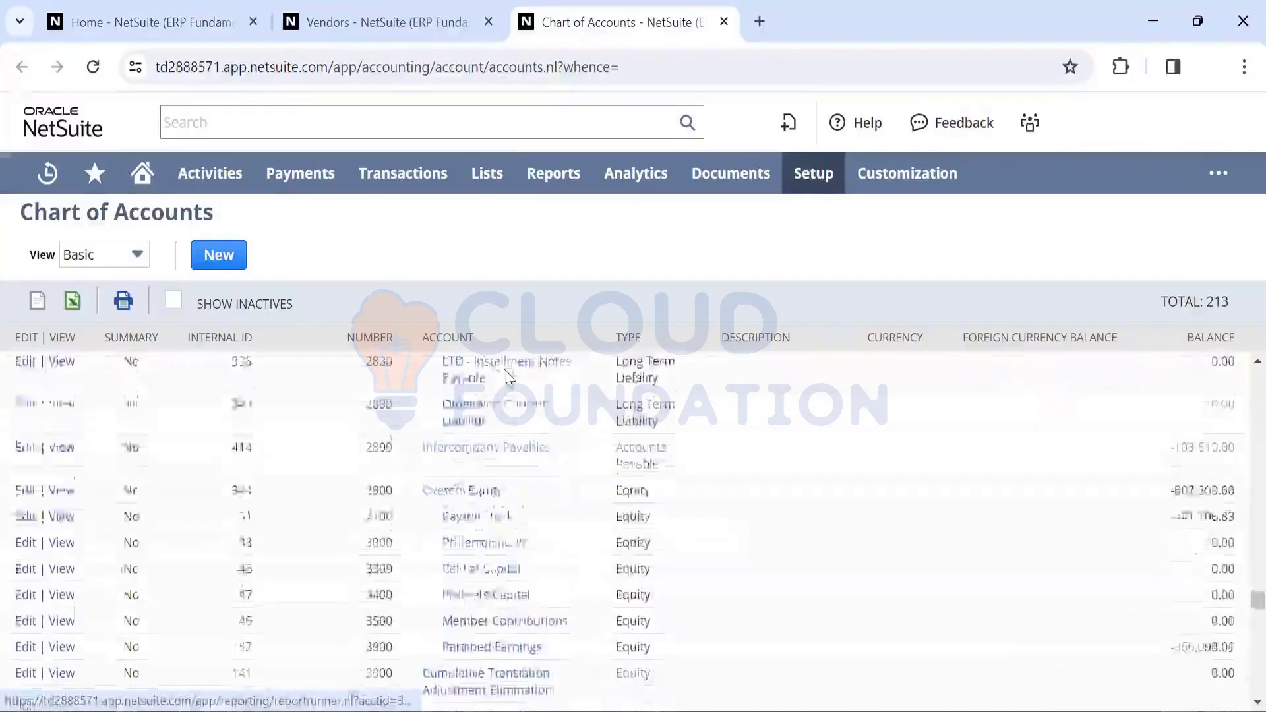
scroll(505, 377, "up", 15)
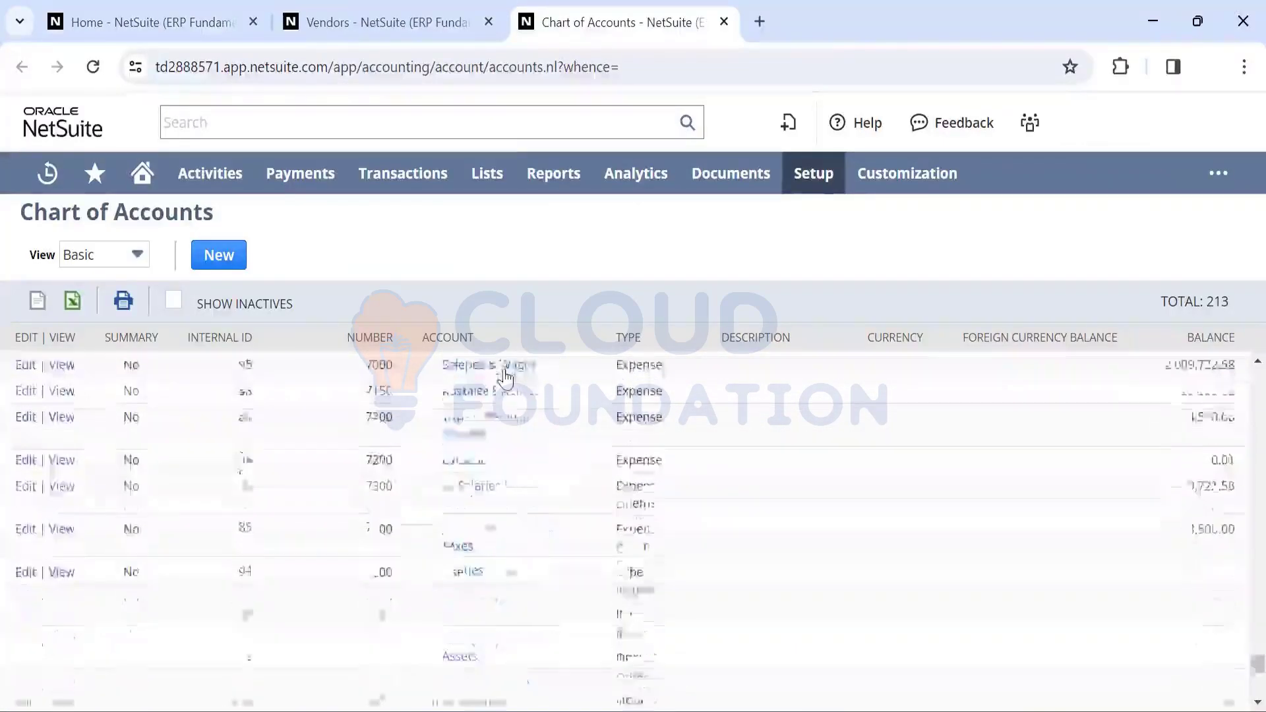
scroll(312, 409, "up", 15)
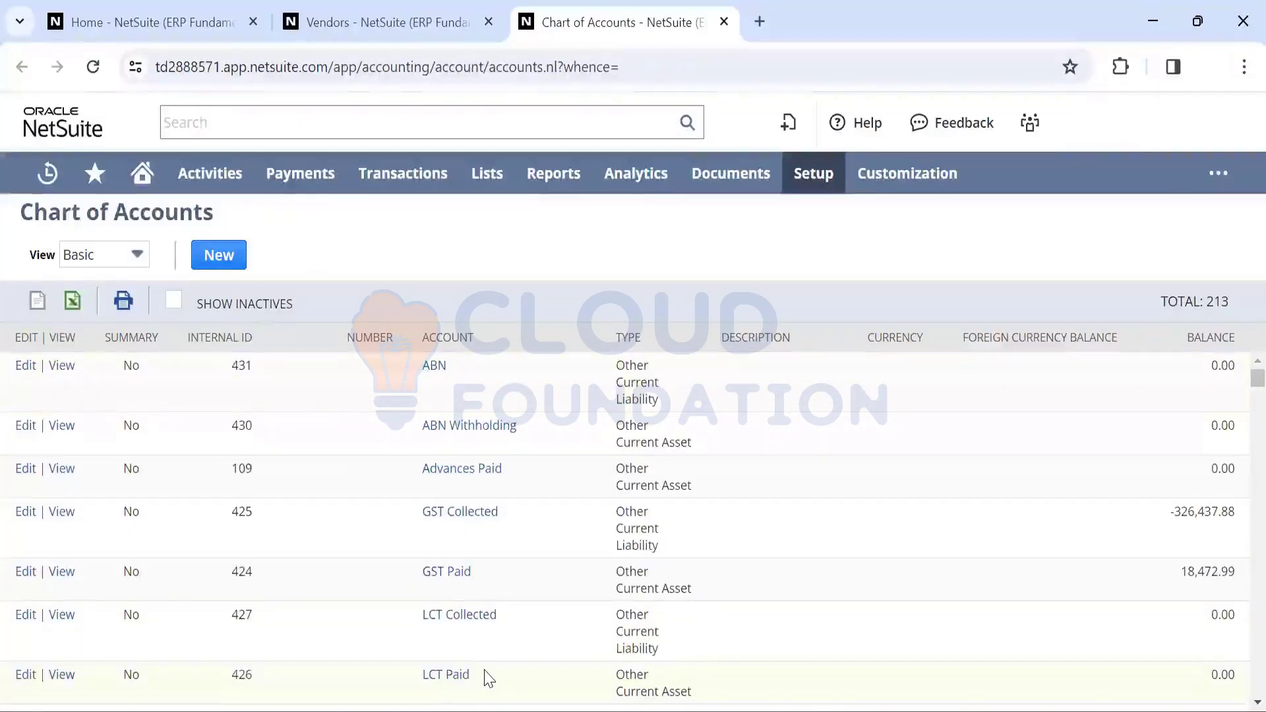
scroll(484, 676, "down", 5)
scroll(484, 676, "down", 10)
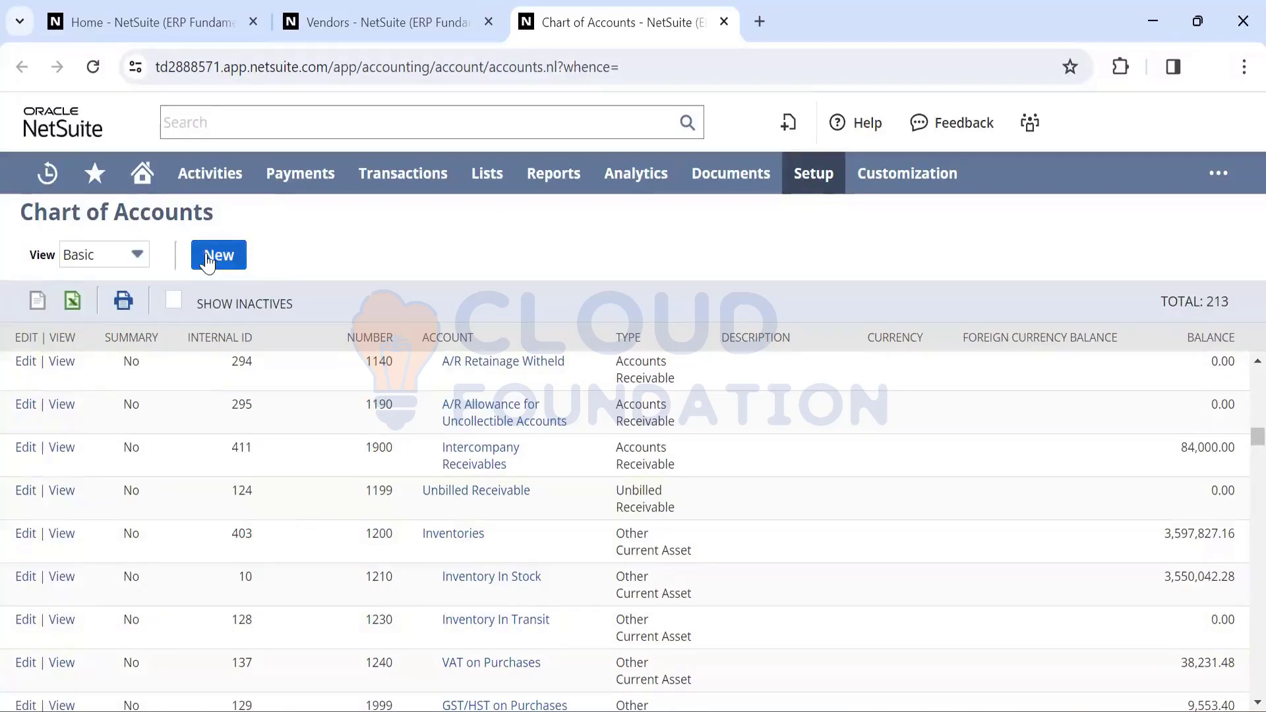
scroll(325, 428, "up", 1)
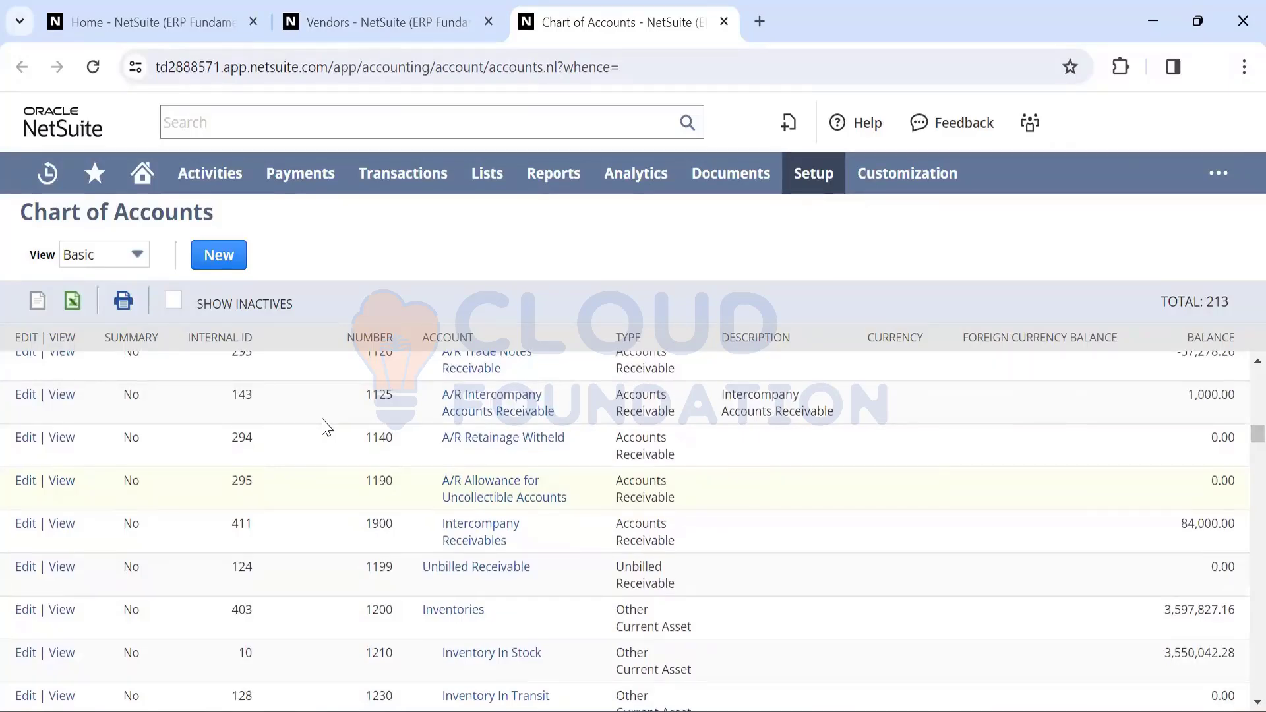
scroll(325, 427, "up", 10)
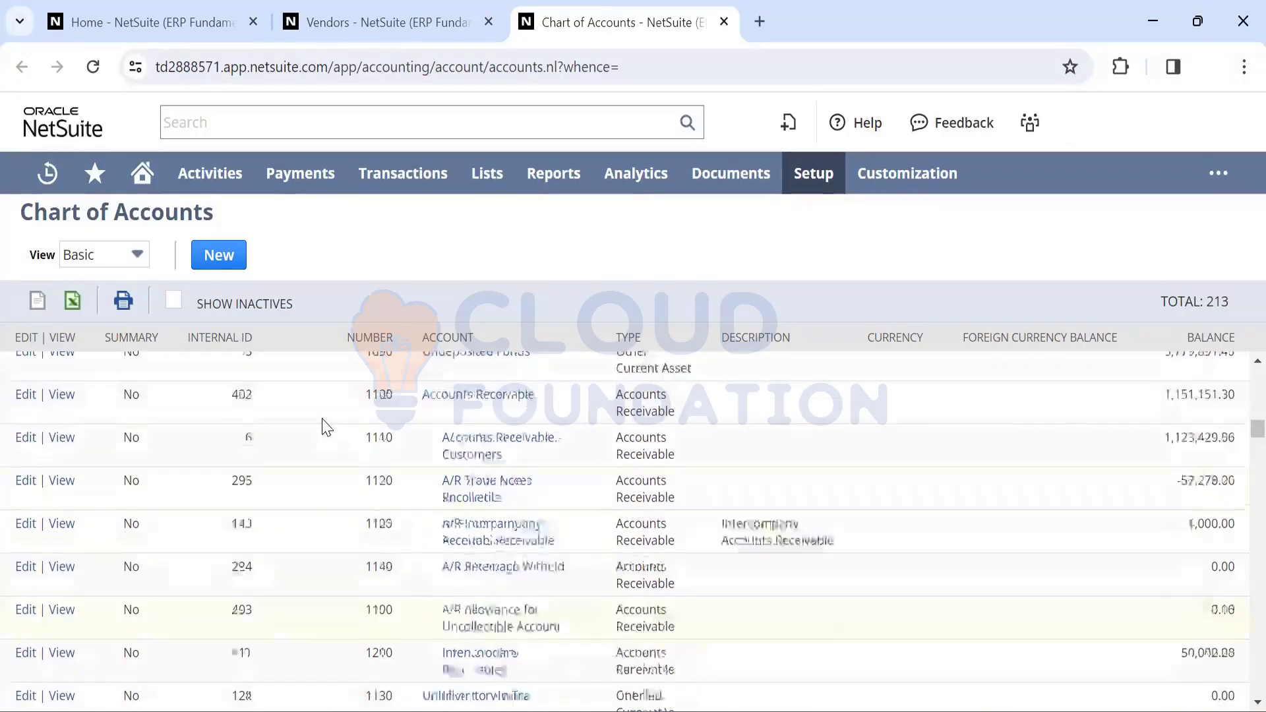
Return to the Vendors page and look through the available accounting, employee, relationship and mailing record lists
left_click(346, 16)
mouse_move(484, 181)
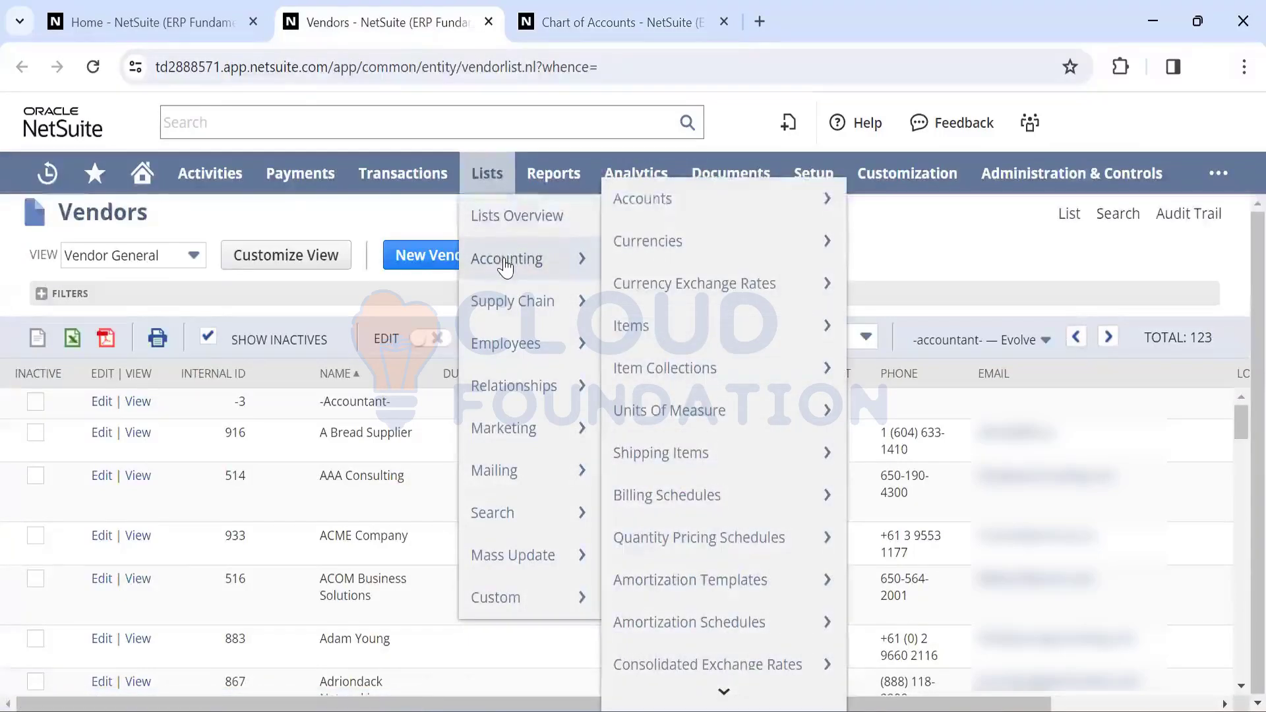
mouse_move(645, 250)
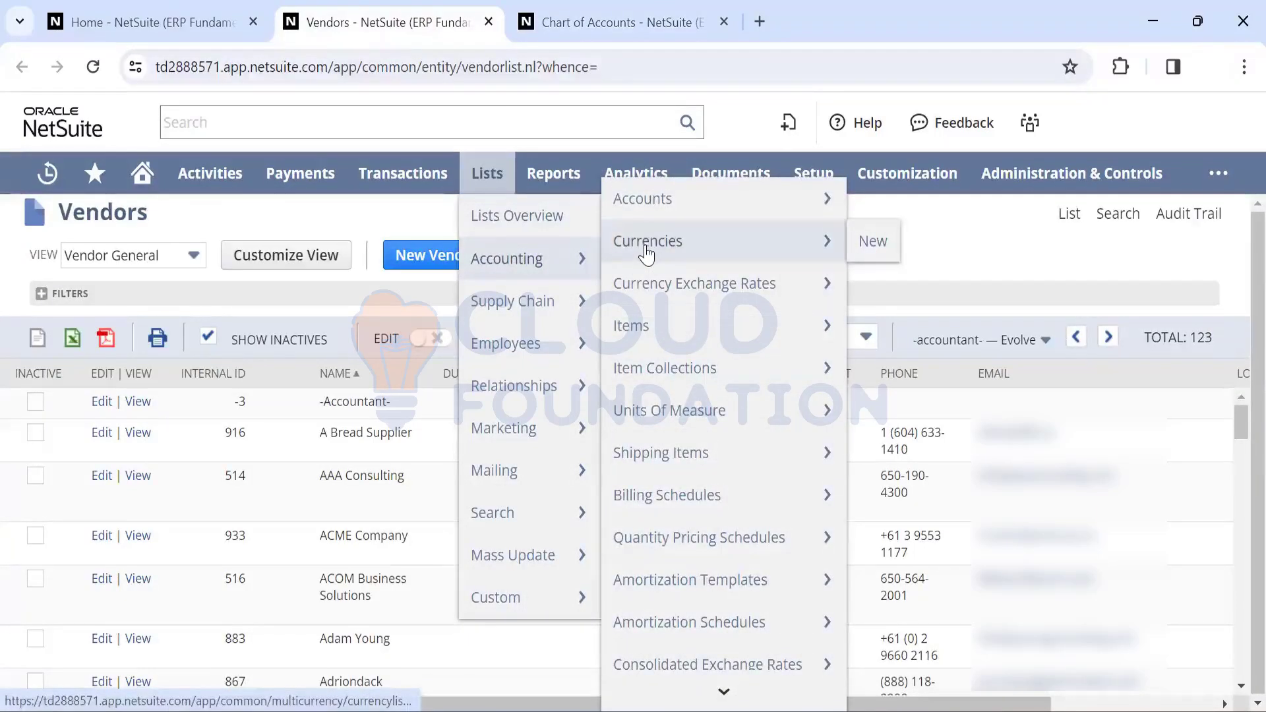
mouse_move(679, 291)
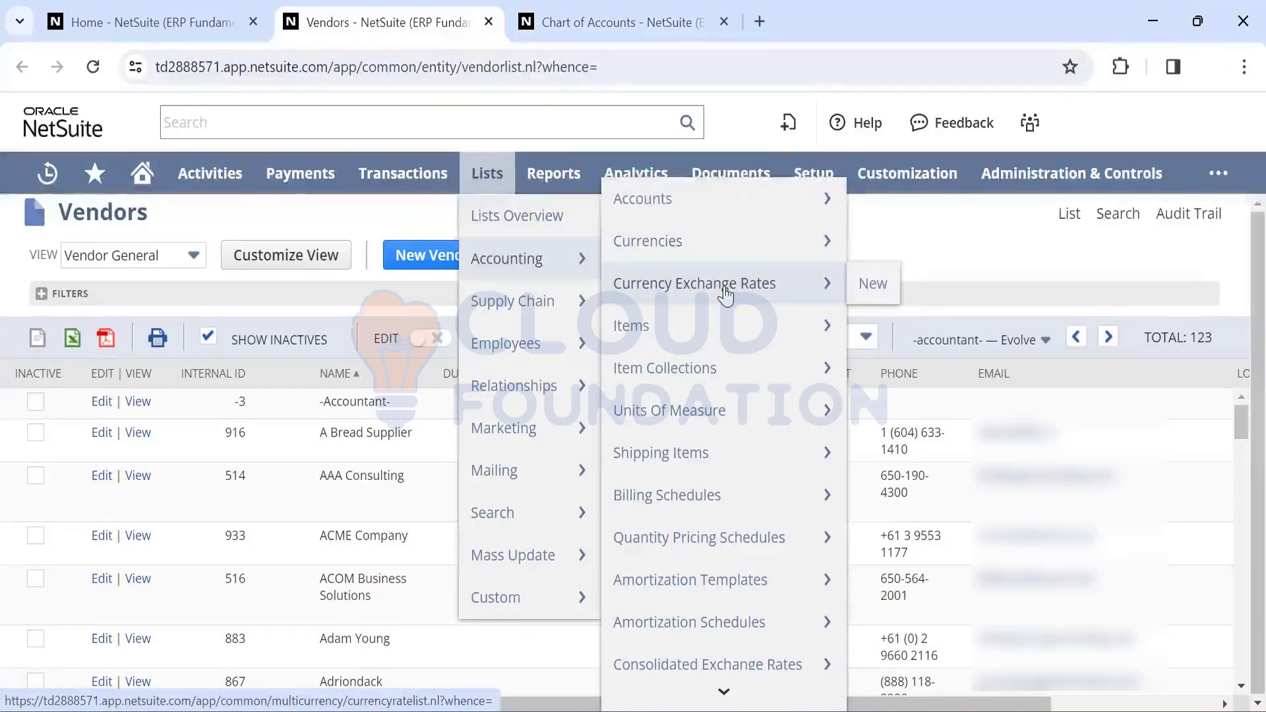
mouse_move(665, 333)
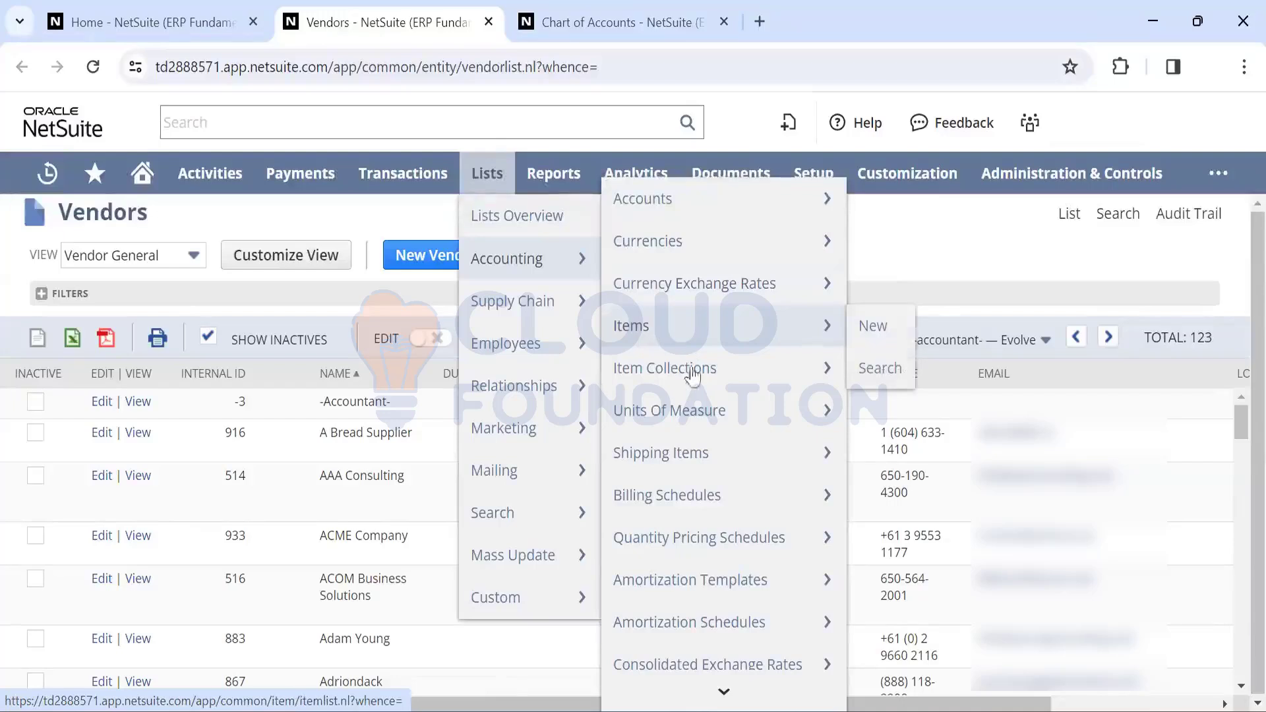
scroll(686, 491, "down", 1)
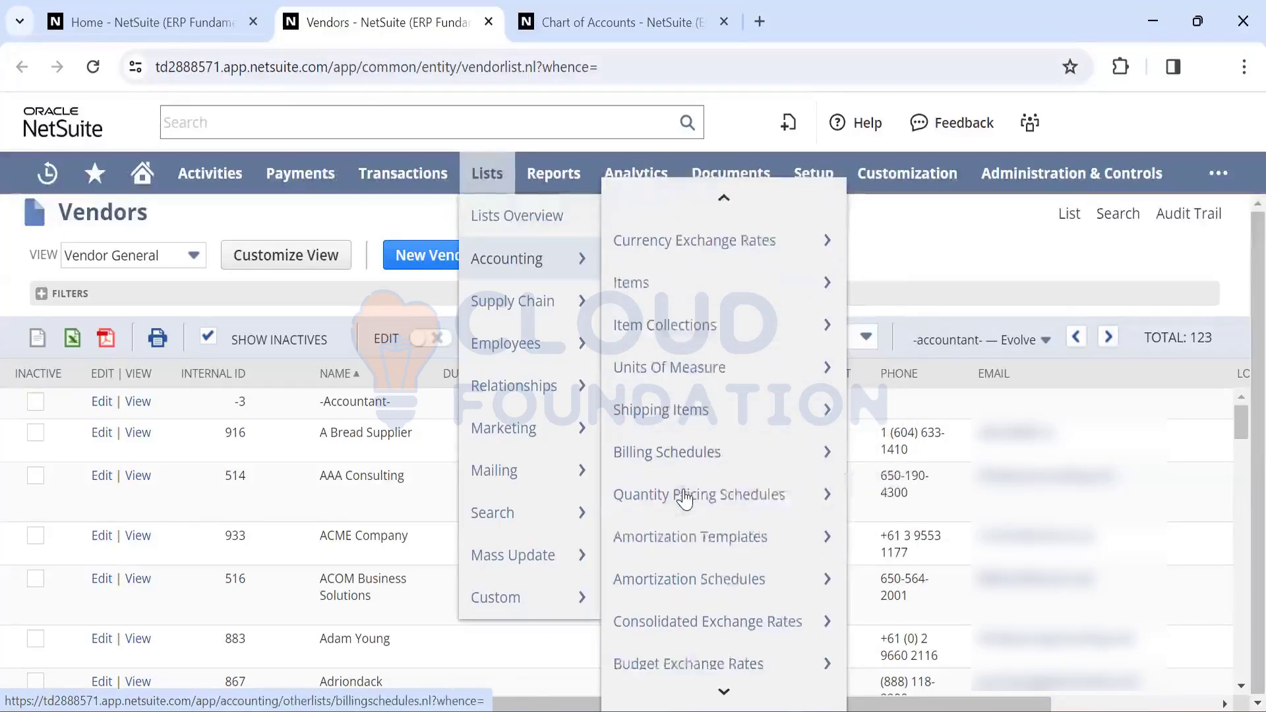
mouse_move(686, 499)
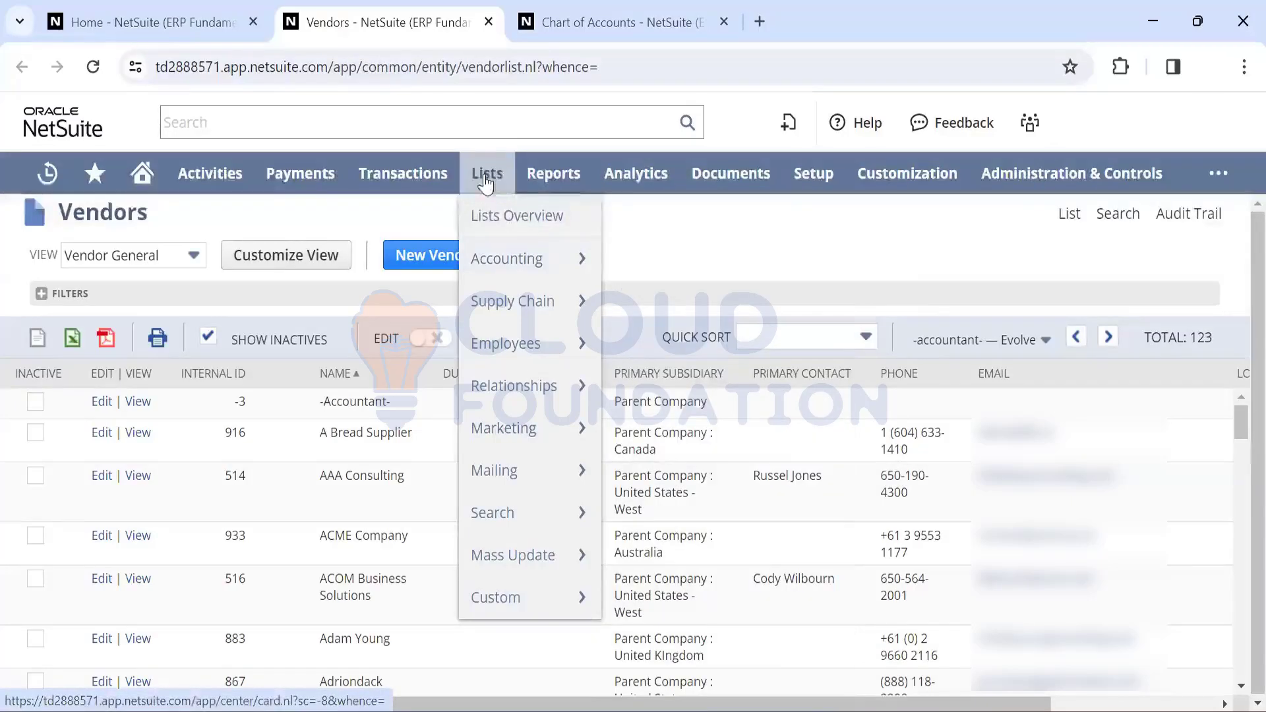
mouse_move(507, 351)
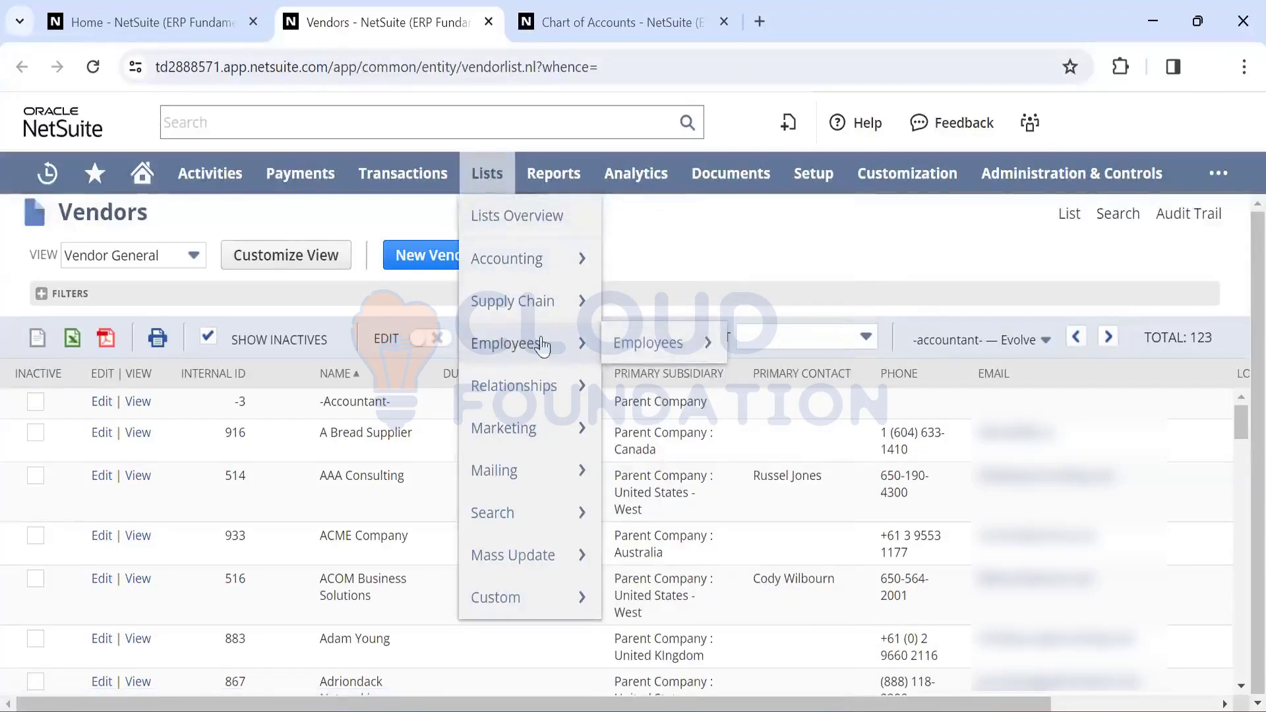
mouse_move(525, 388)
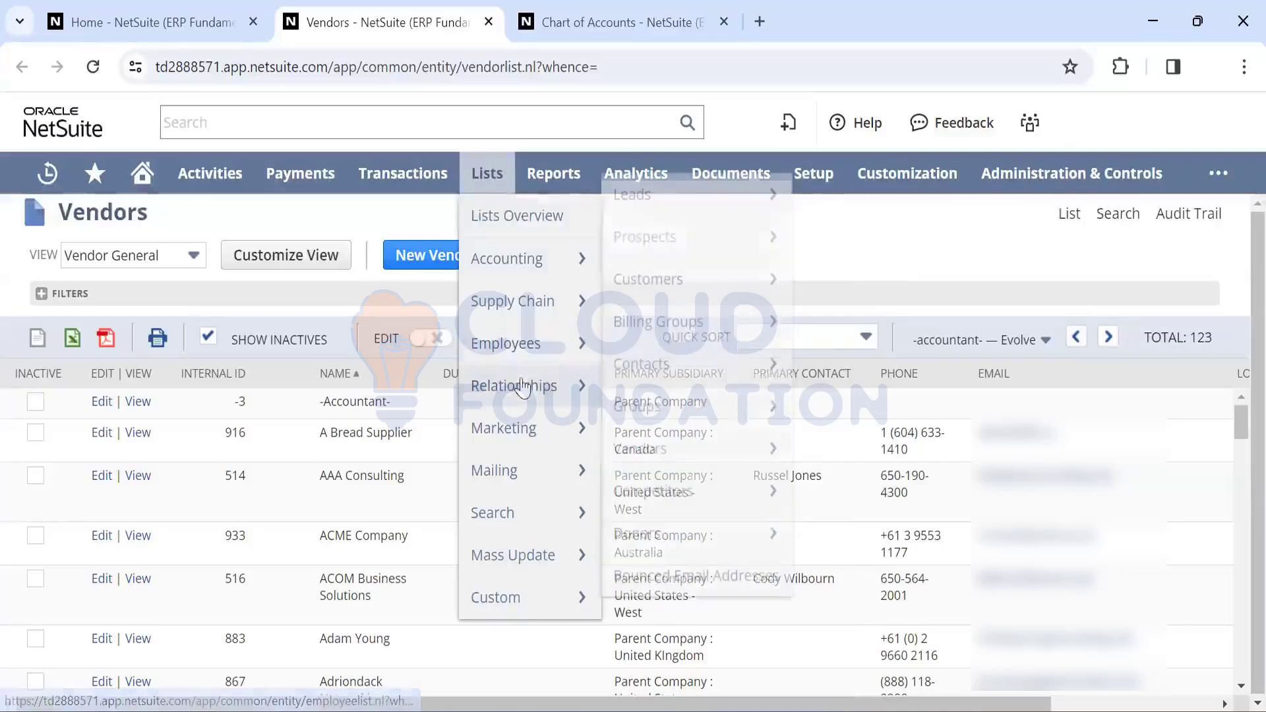
mouse_move(649, 363)
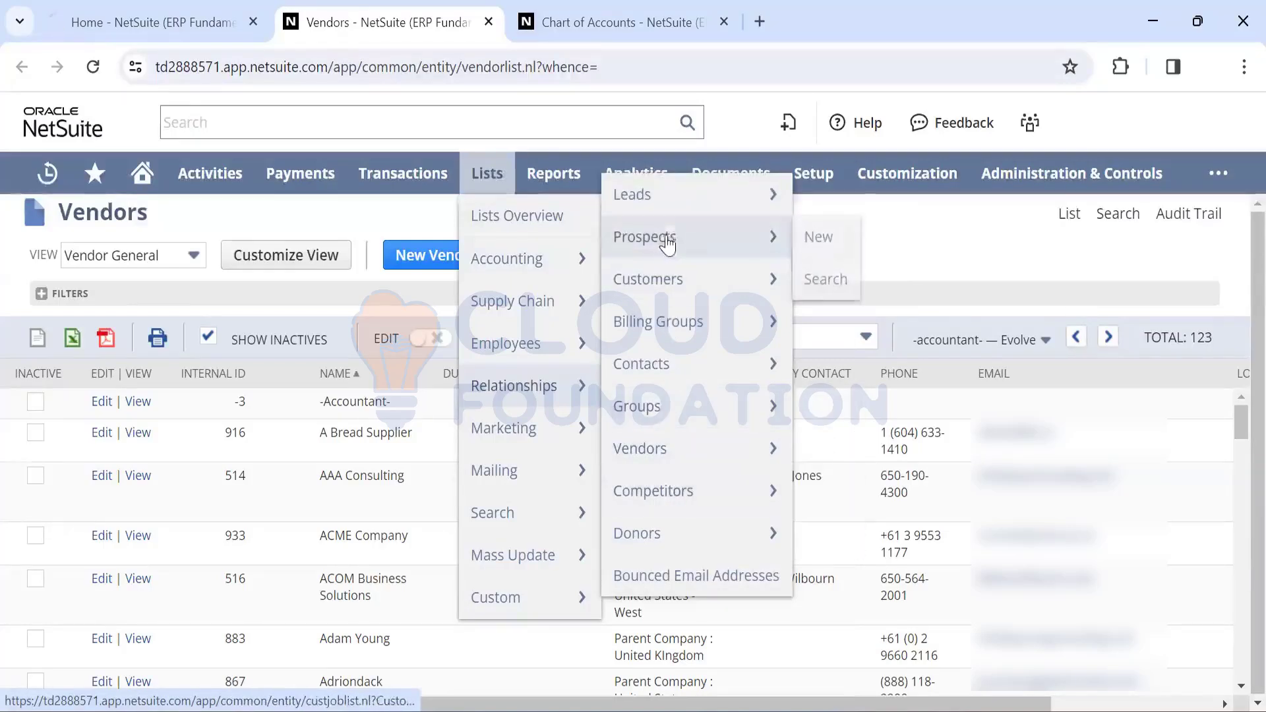
mouse_move(662, 211)
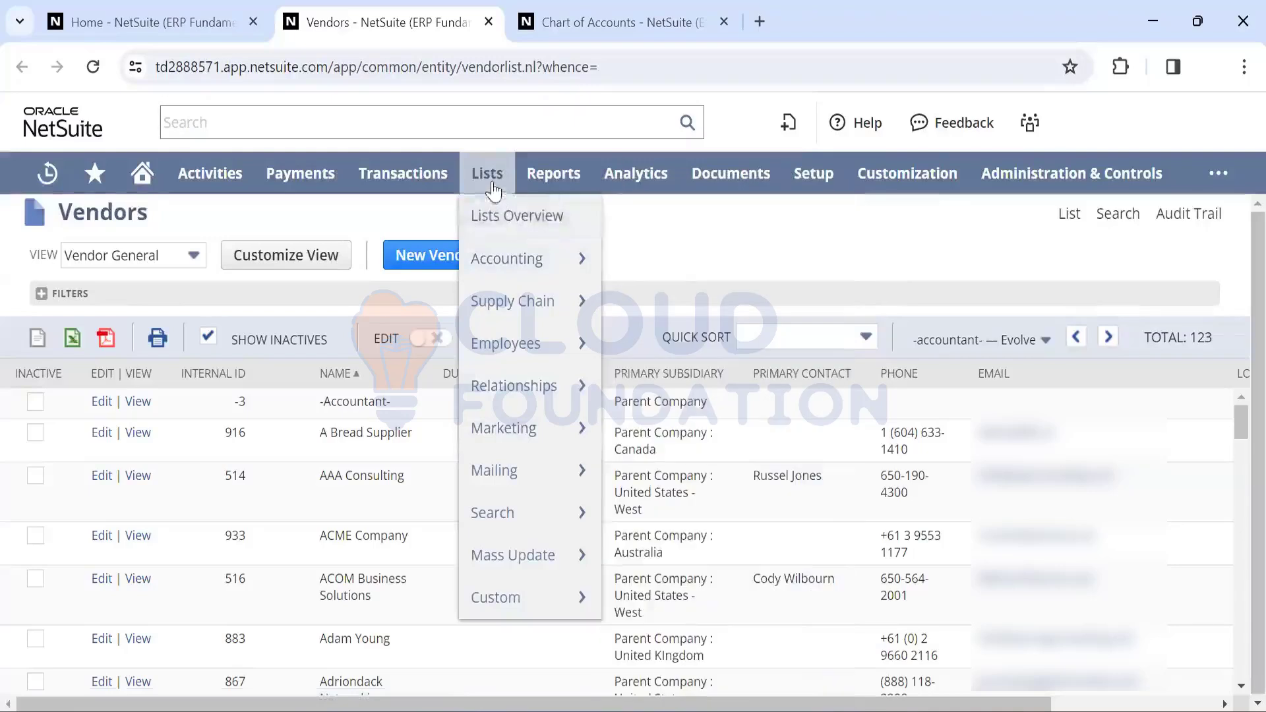
mouse_move(545, 488)
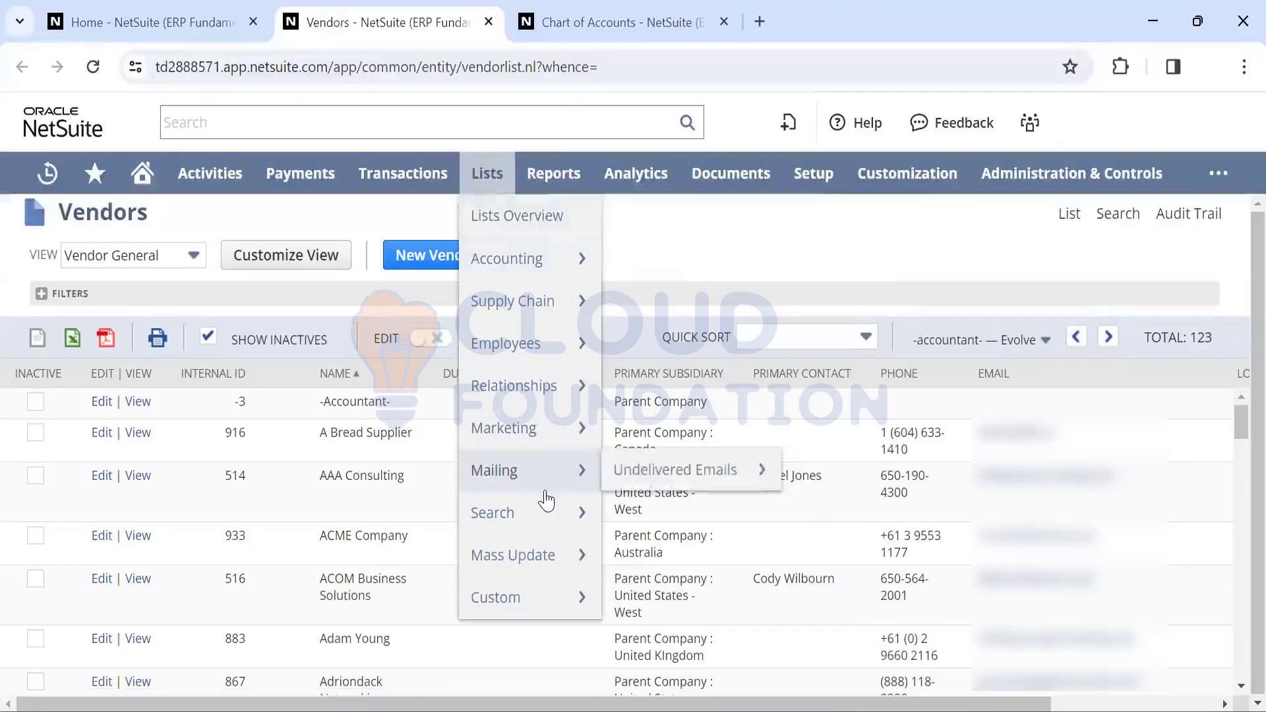
mouse_move(560, 258)
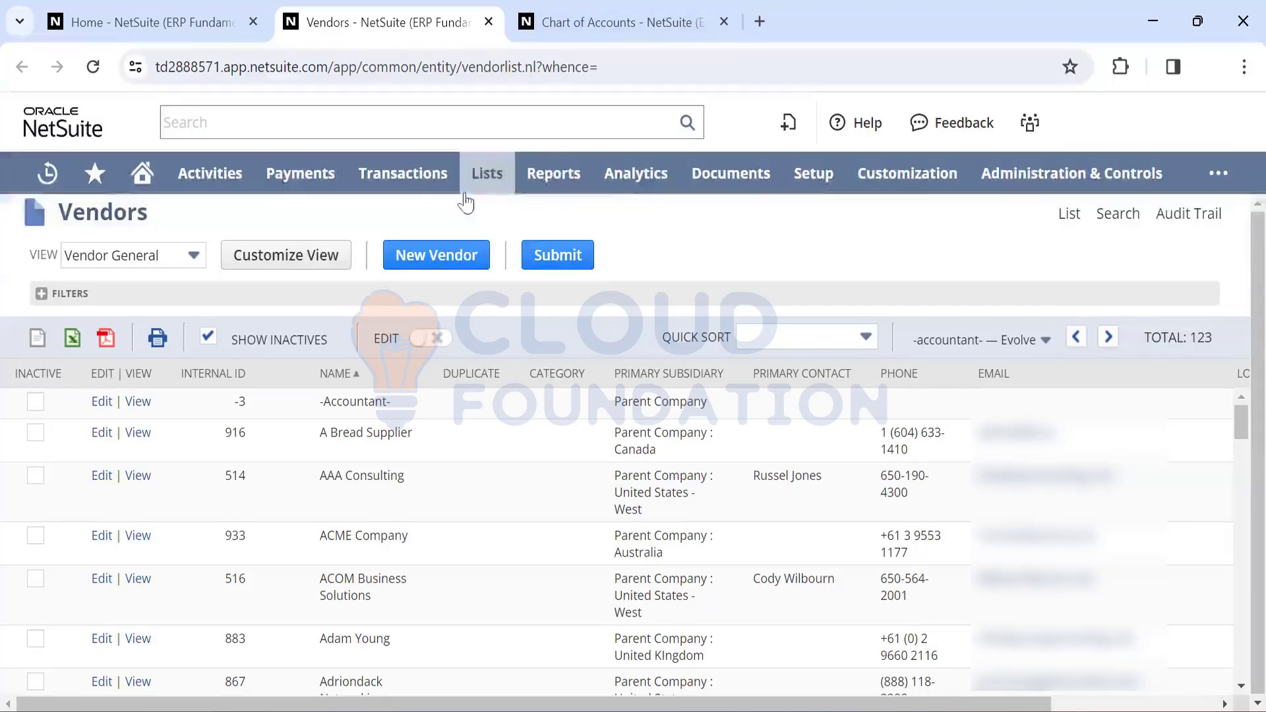
Open a blank new Customer record from the relationship lists
mouse_move(474, 195)
mouse_move(521, 386)
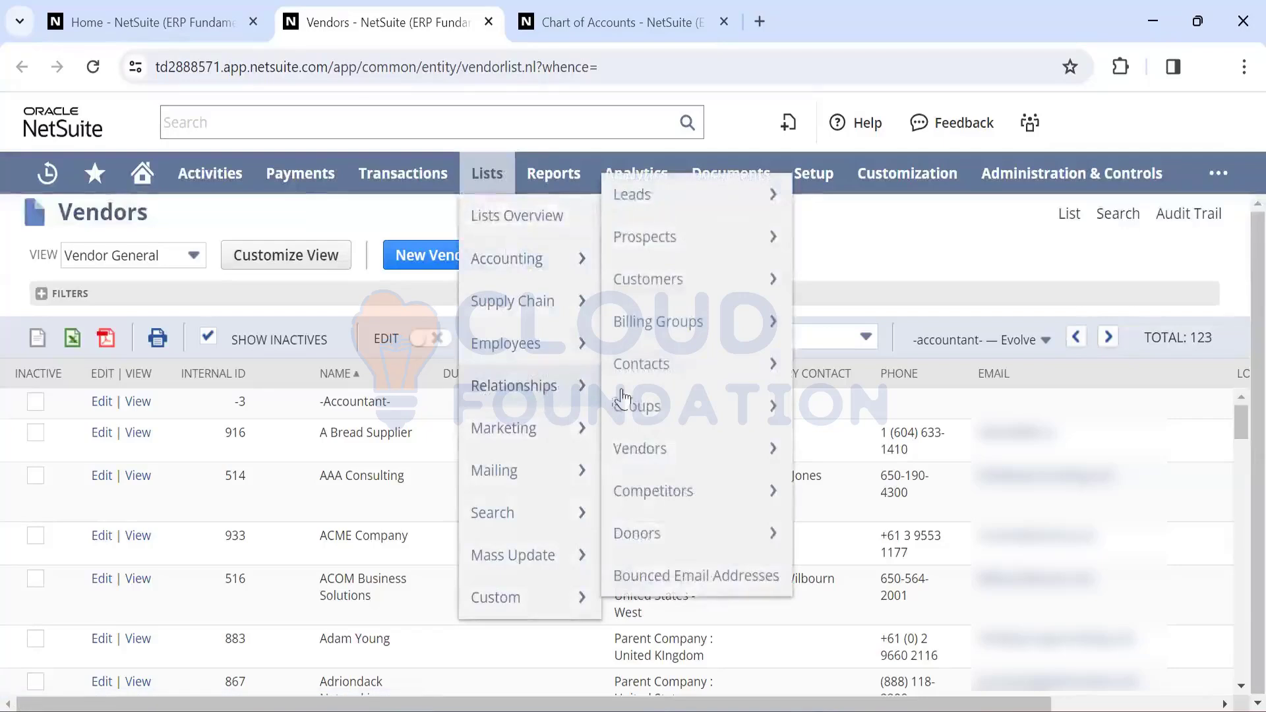
mouse_move(672, 298)
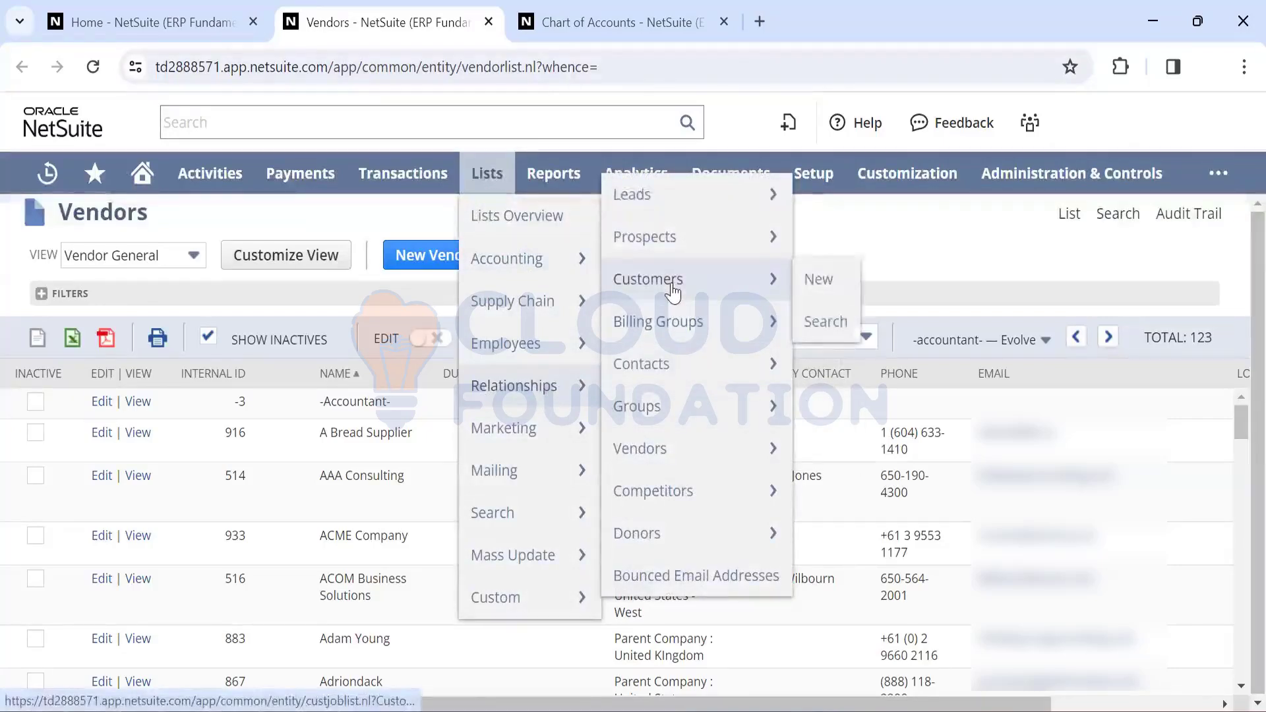
left_click(818, 278)
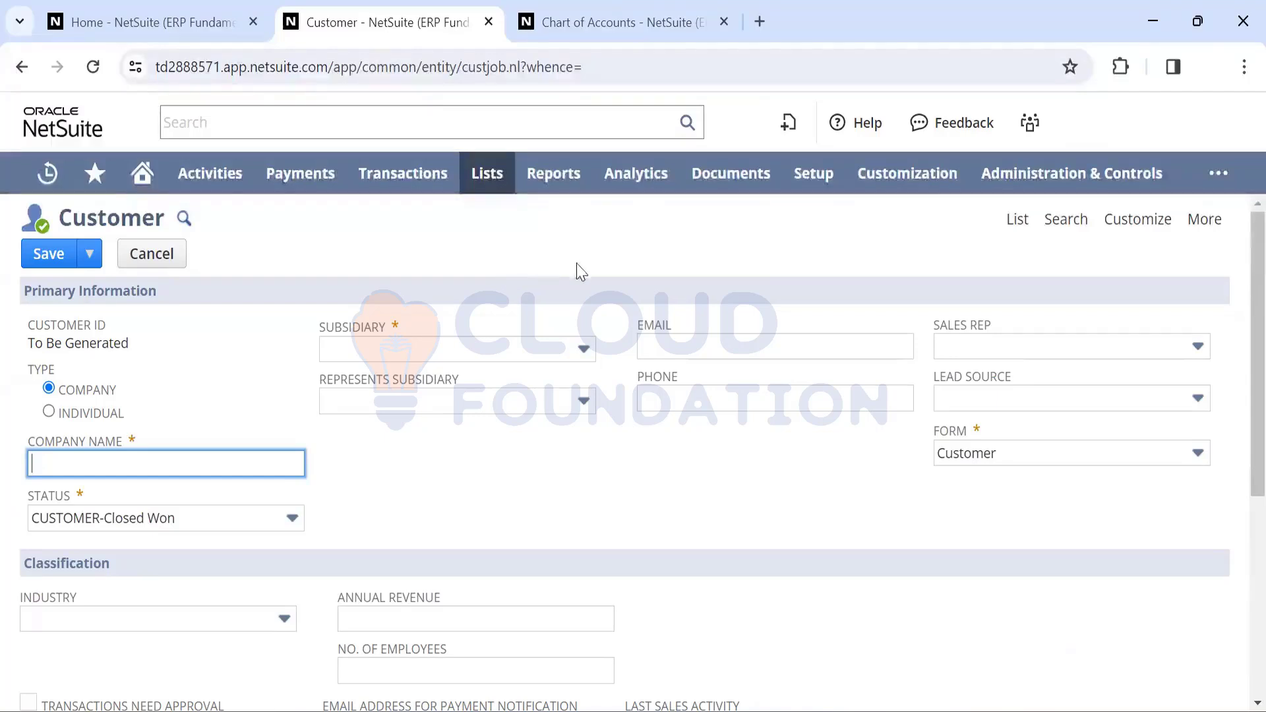
Open Company Information from the company setup tasks in a new browser tab and switch to it
mouse_move(809, 177)
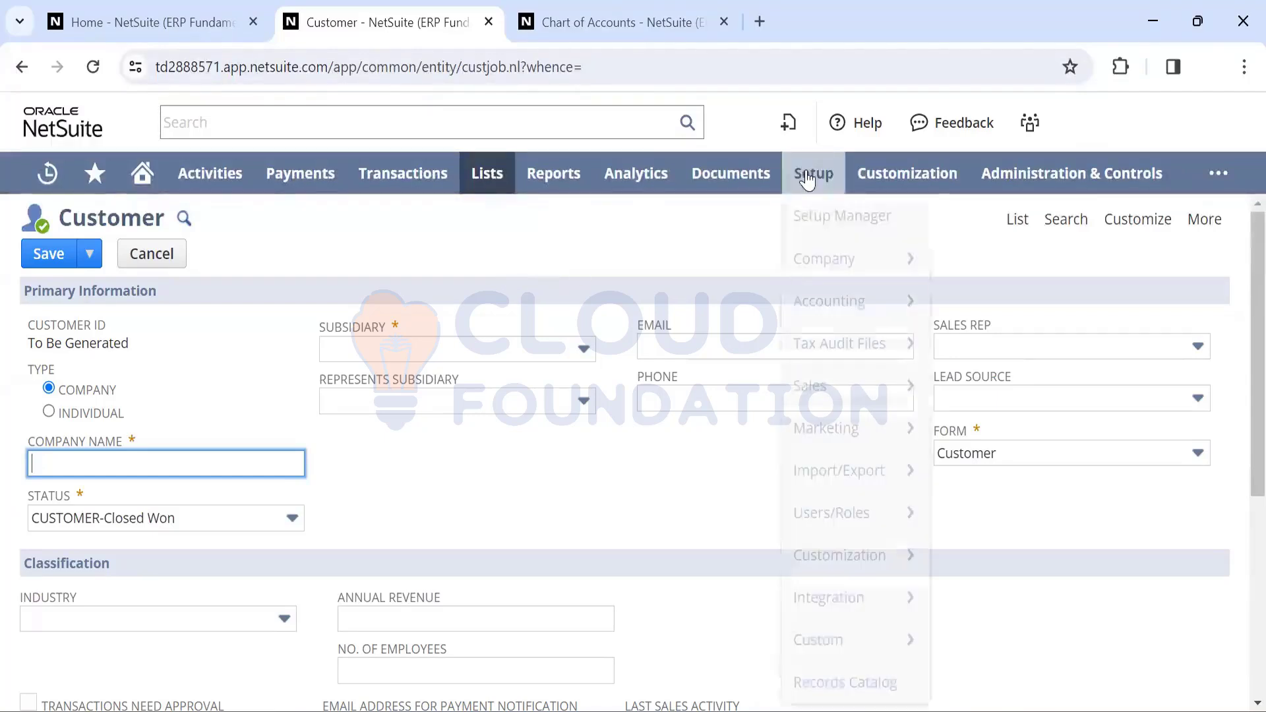
mouse_move(821, 270)
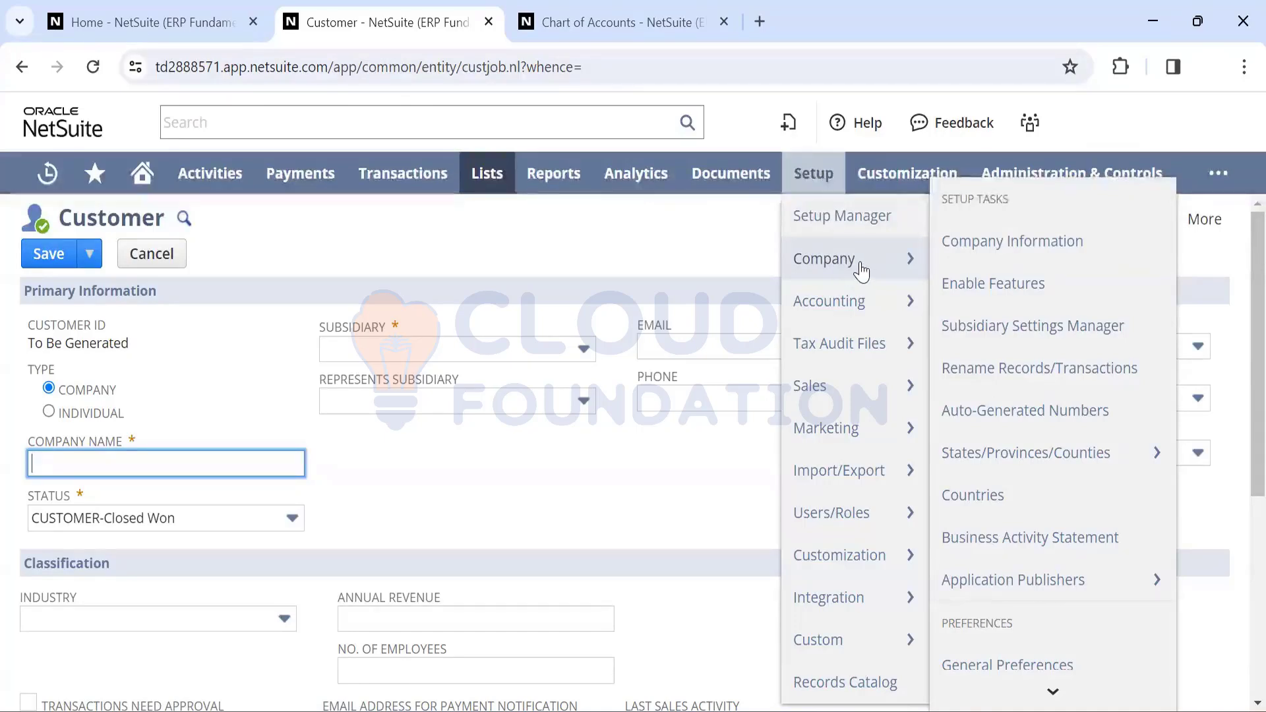
middle_click(975, 244)
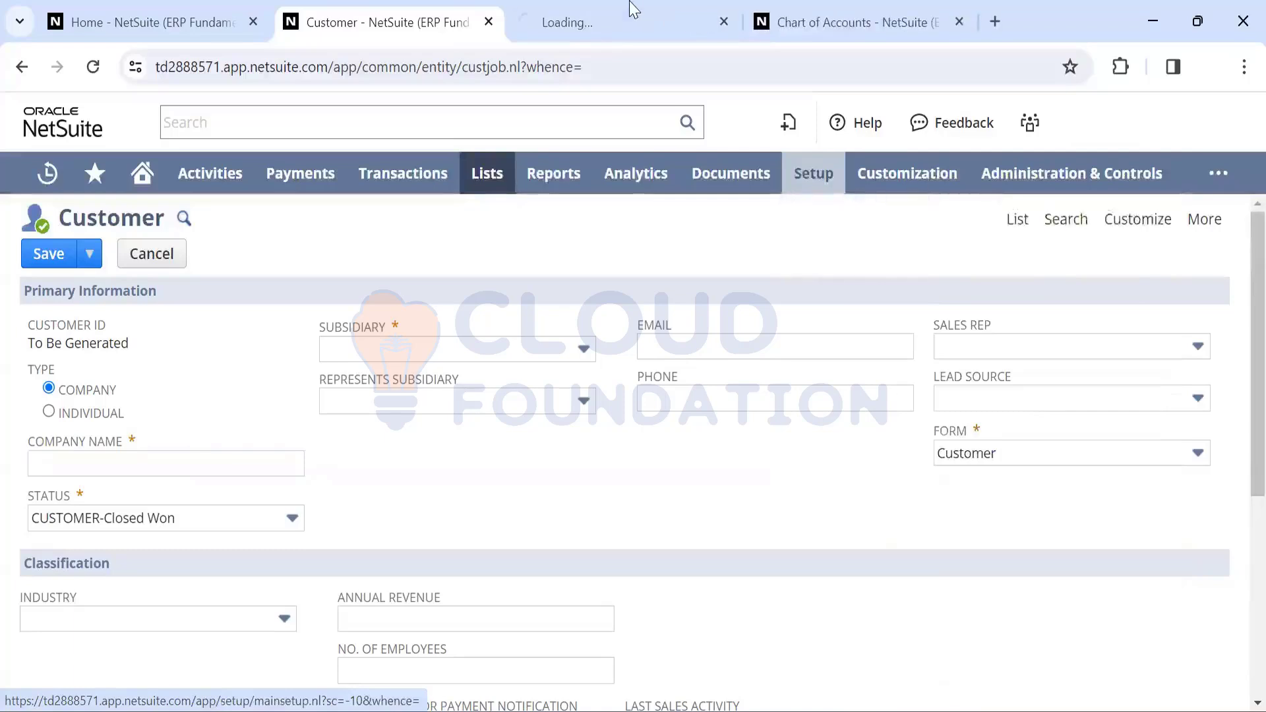
left_click(570, 20)
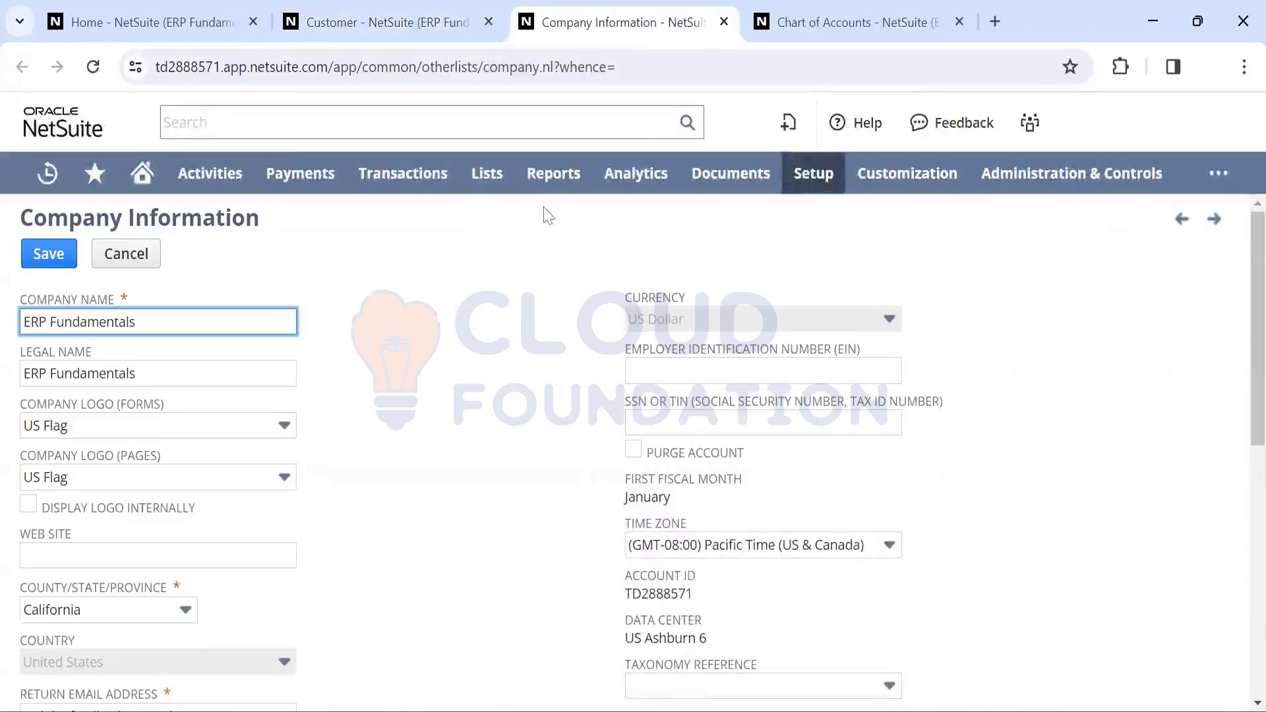
Look through the Company Information page, examining the company name, logos, currency, fiscal month, time zone, return email and addresses
scroll(538, 298, "down", 1)
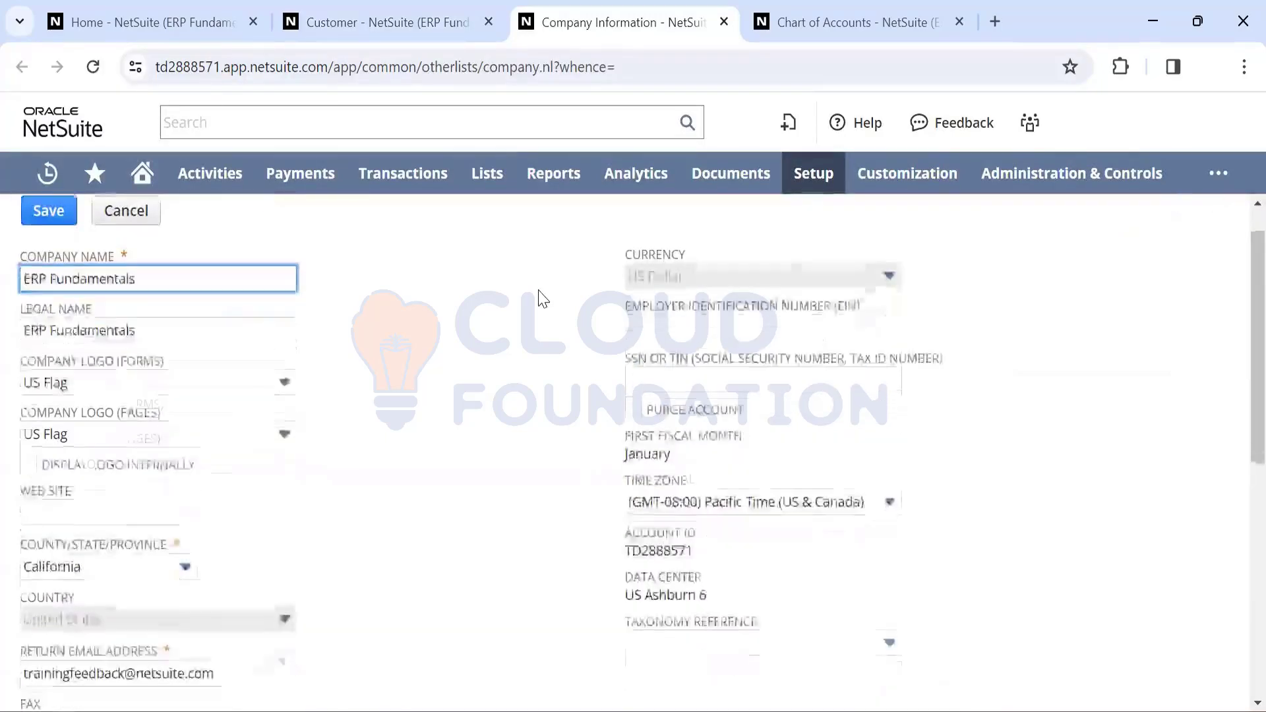
scroll(538, 299, "up", 1)
scroll(538, 298, "down", 1)
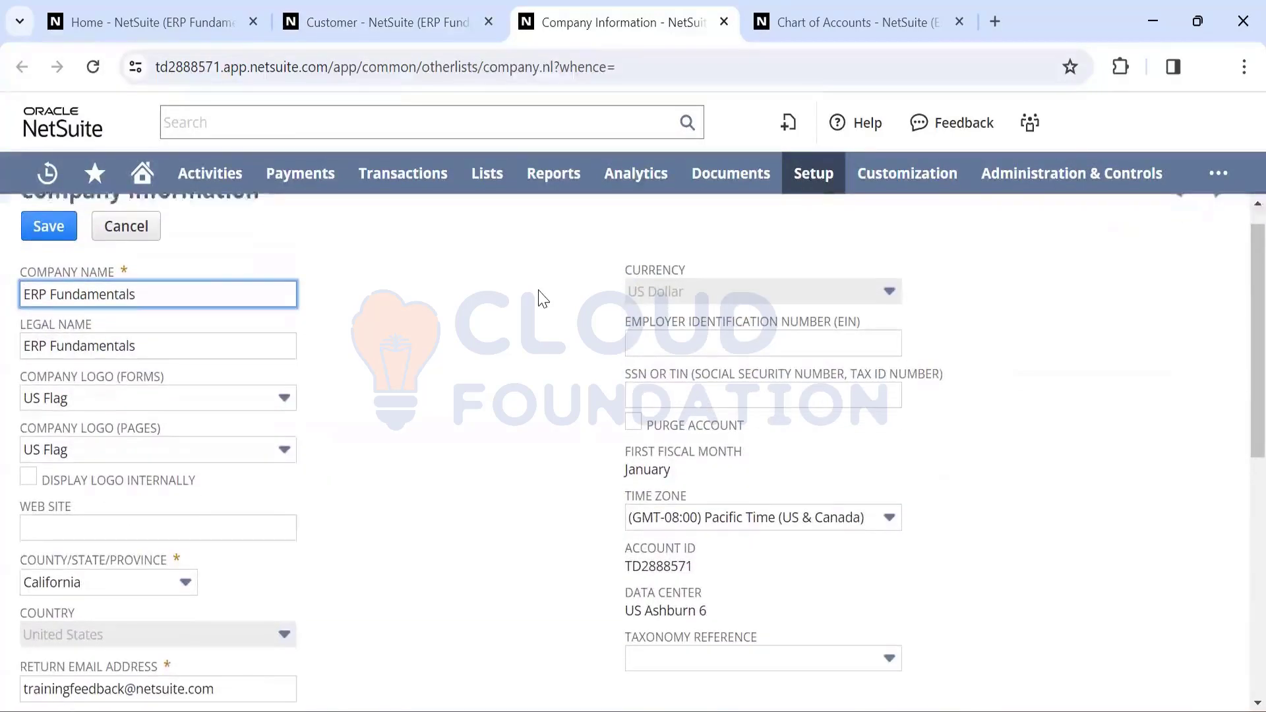
scroll(538, 298, "up", 1)
scroll(537, 299, "down", 1)
scroll(538, 299, "up", 1)
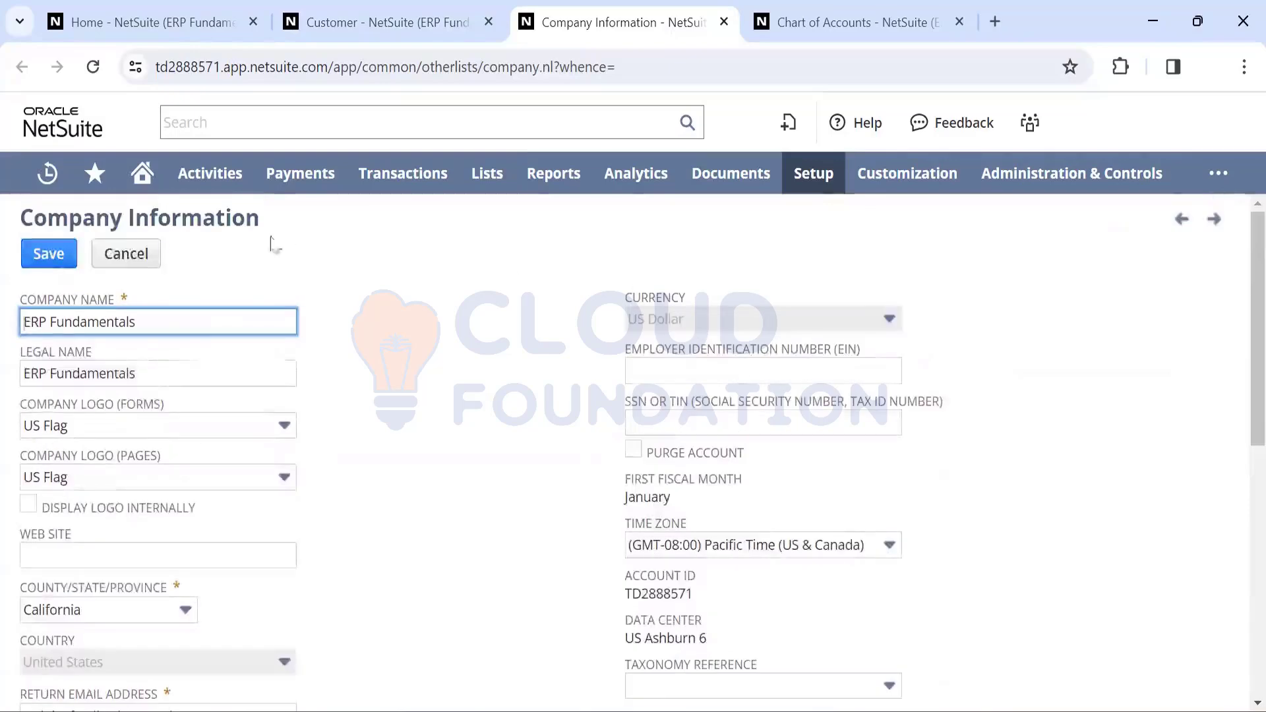
scroll(406, 291, "down", 1)
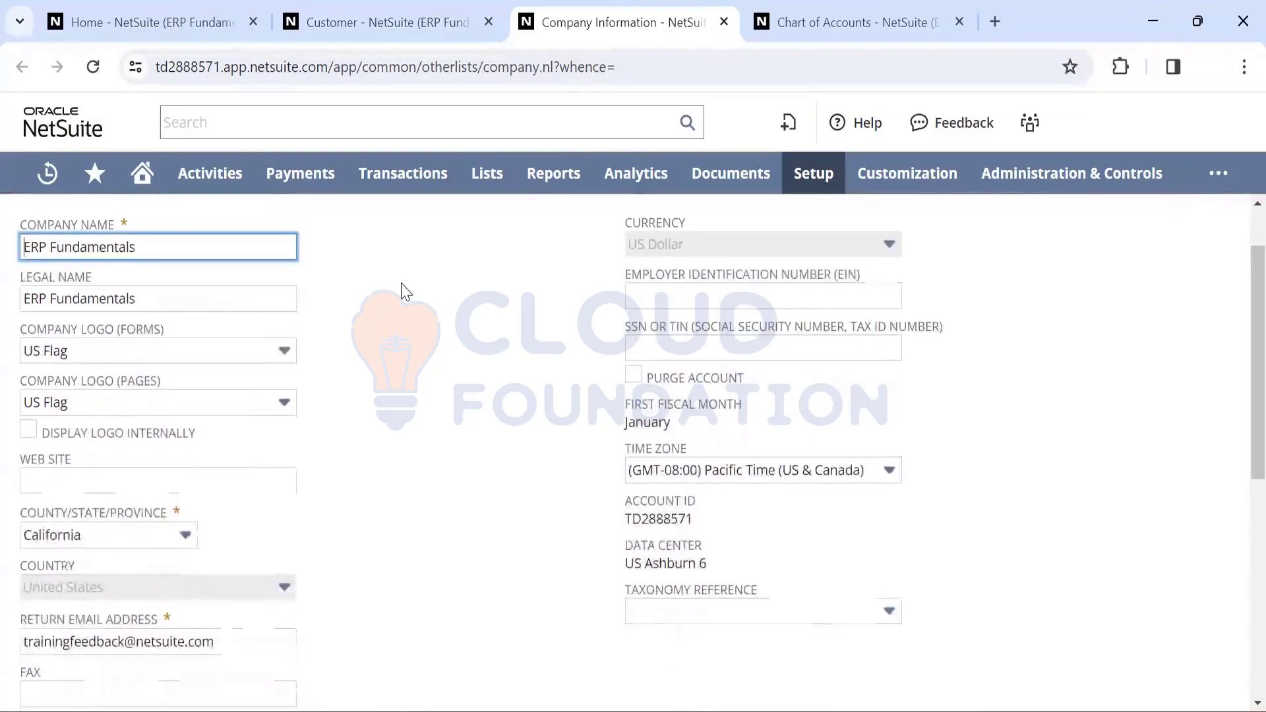
scroll(406, 292, "down", 1)
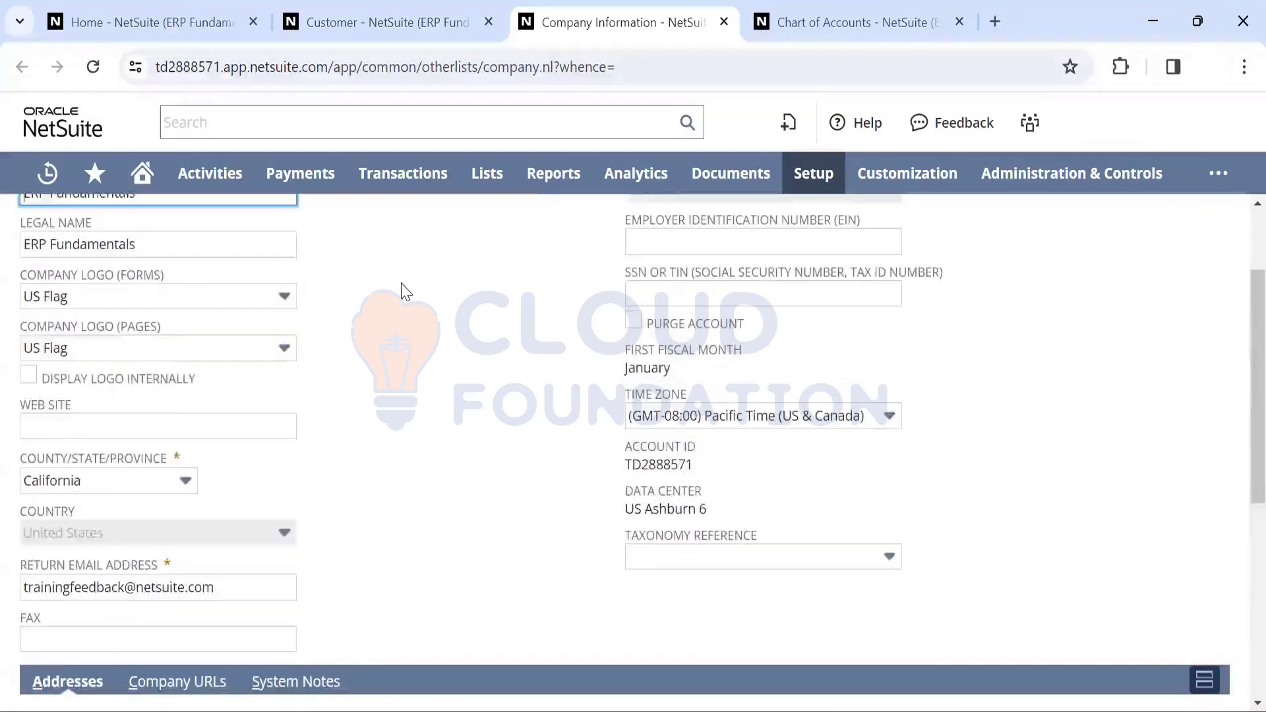
scroll(405, 291, "down", 1)
scroll(405, 291, "up", 3)
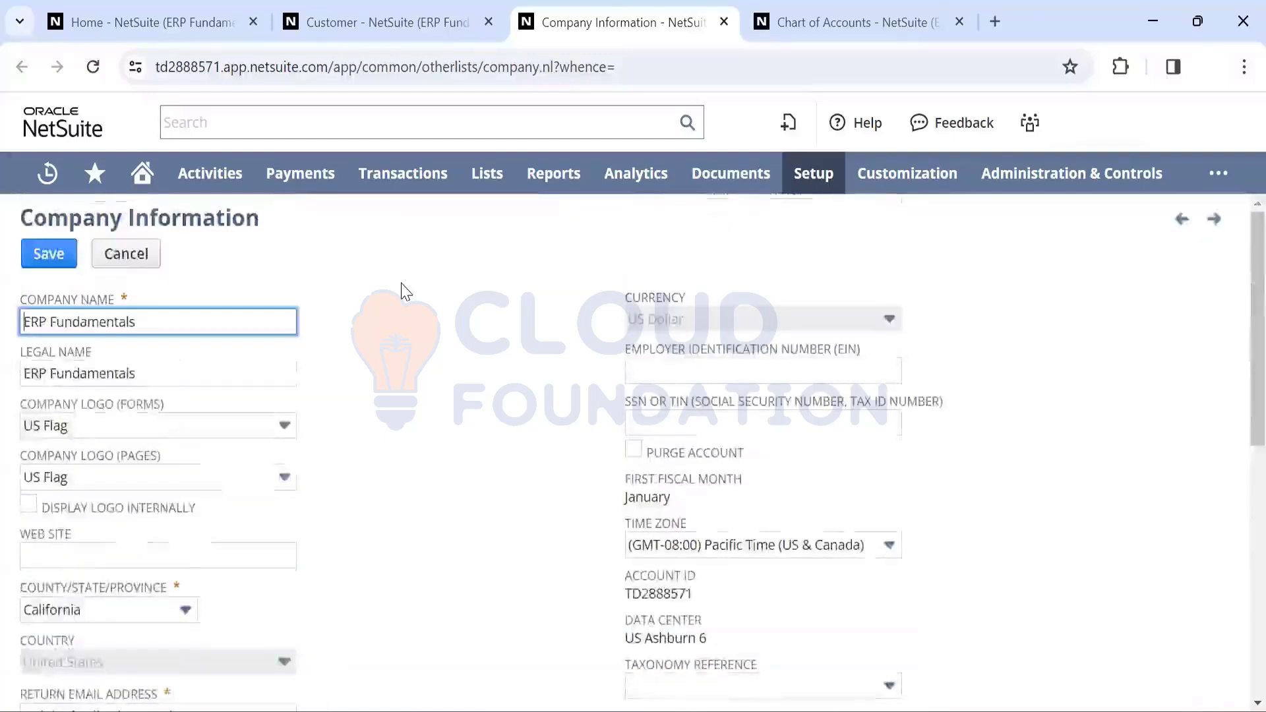
scroll(405, 292, "down", 5)
scroll(405, 291, "down", 3)
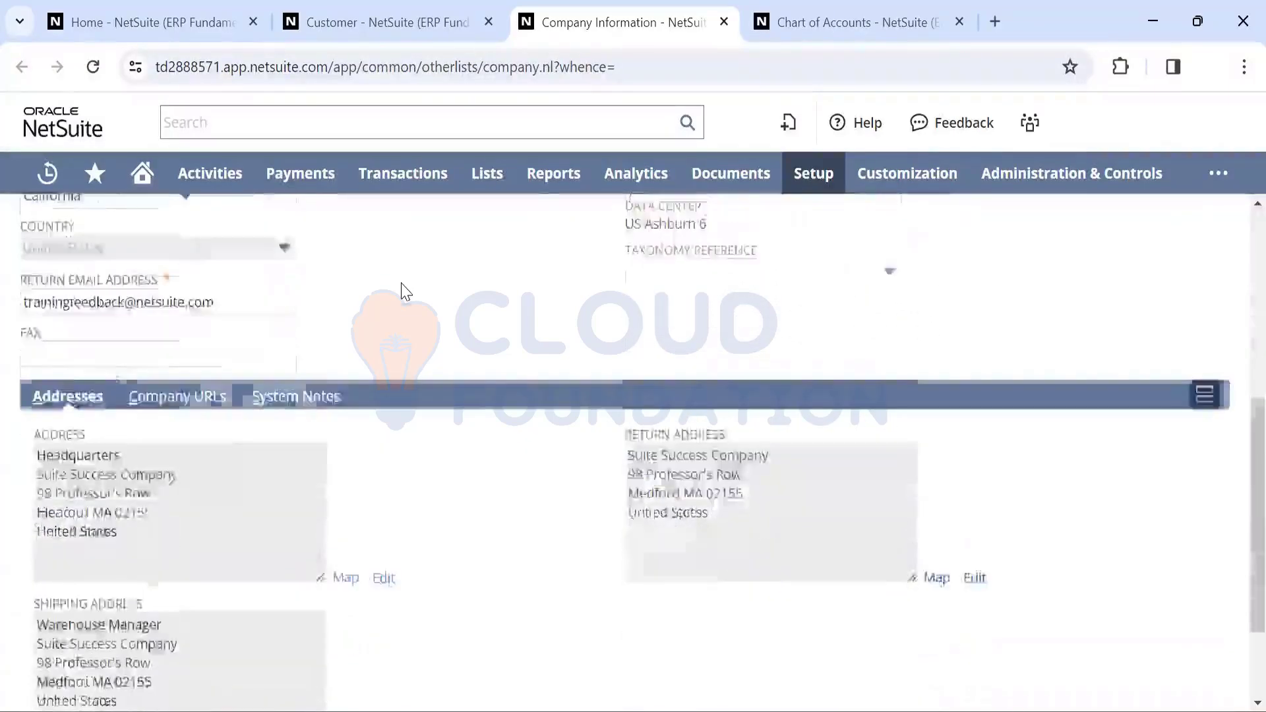
scroll(406, 291, "up", 8)
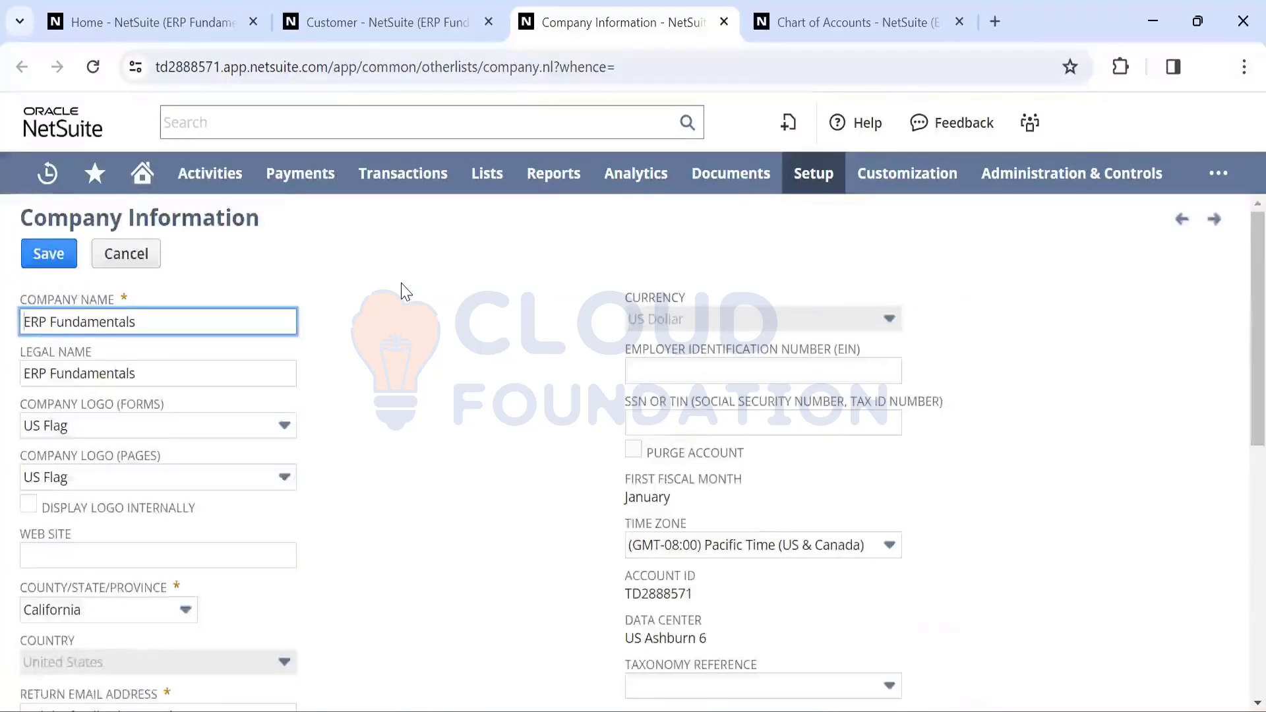
scroll(405, 291, "down", 2)
scroll(406, 291, "up", 2)
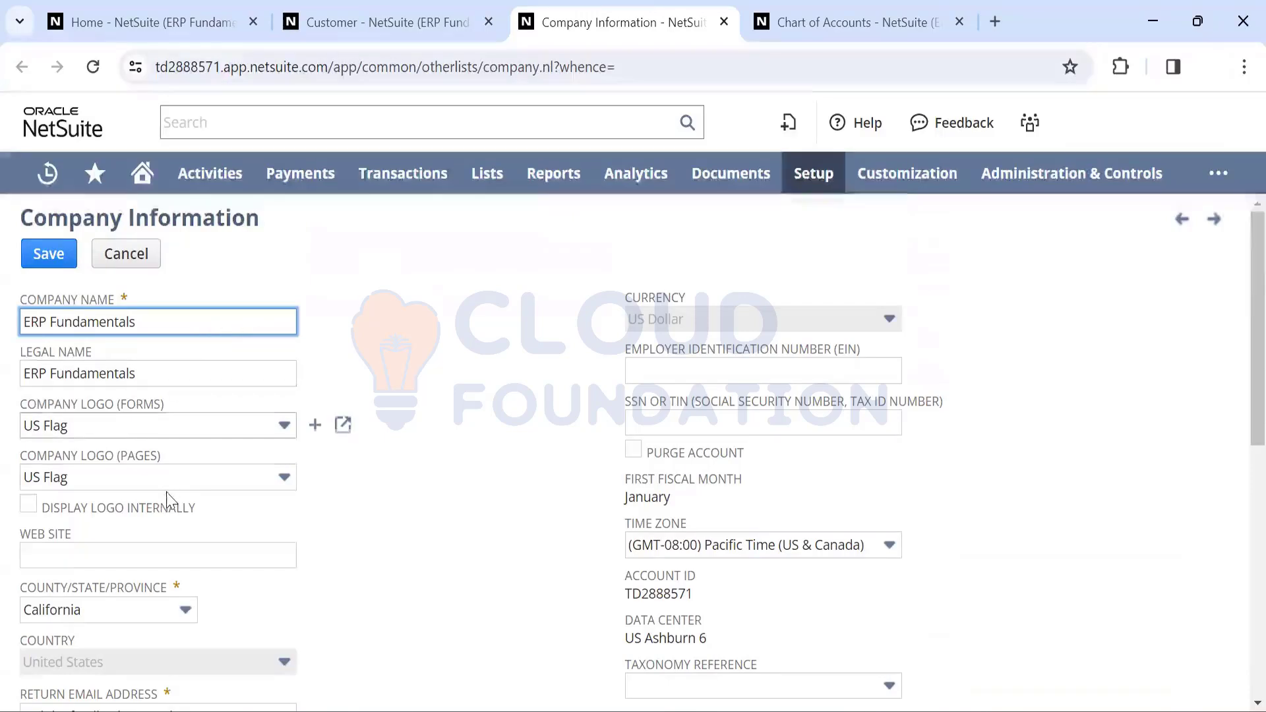
scroll(165, 495, "down", 3)
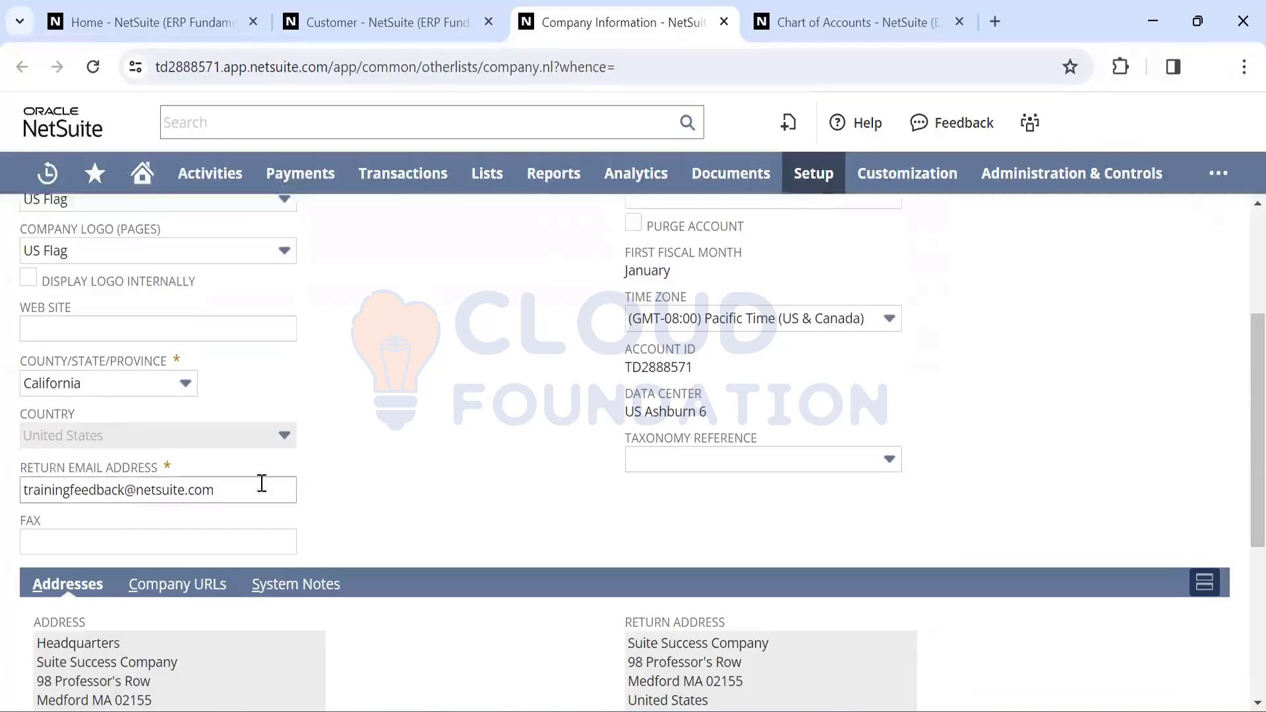
scroll(28, 491, "down", 4)
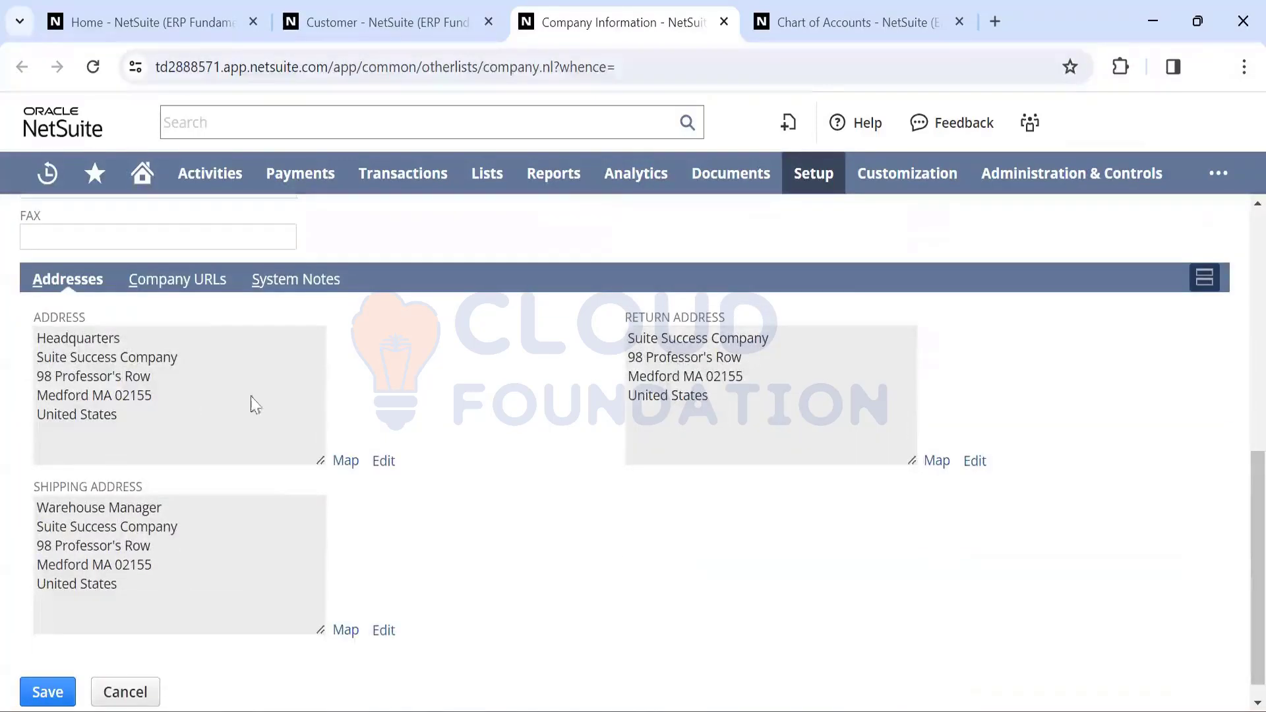
scroll(428, 417, "up", 7)
scroll(429, 416, "down", 2)
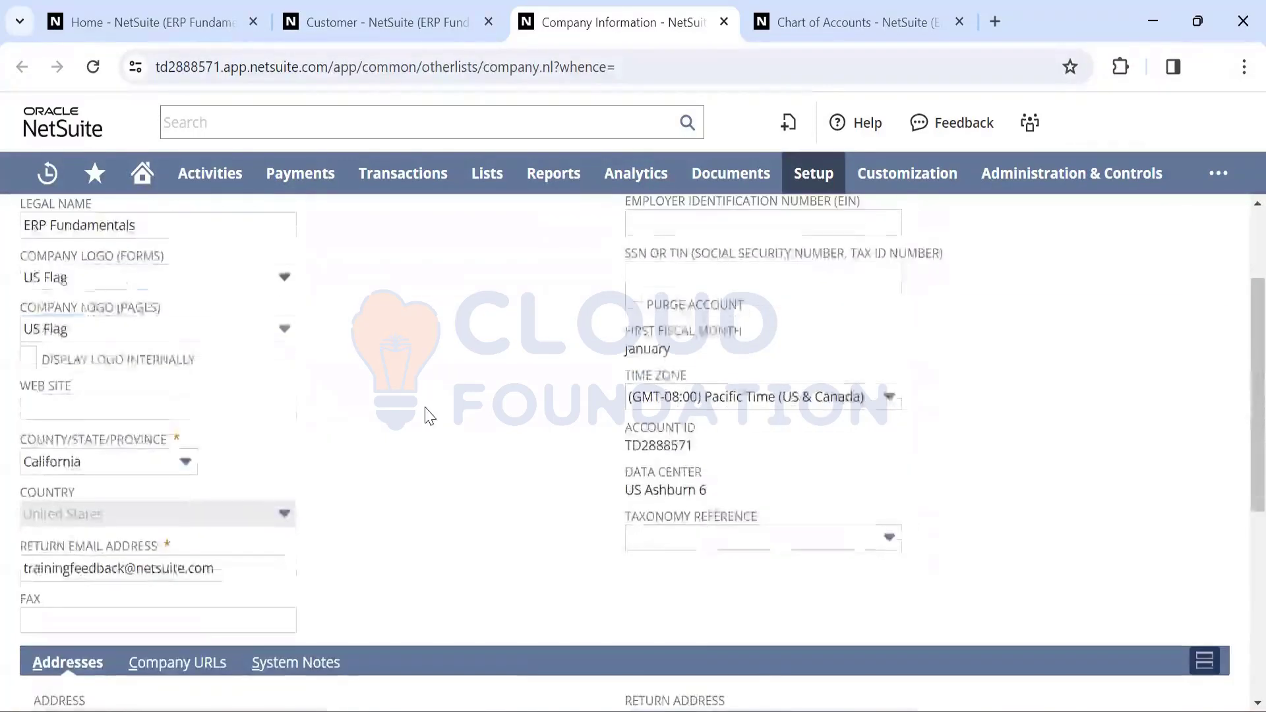
scroll(428, 417, "up", 3)
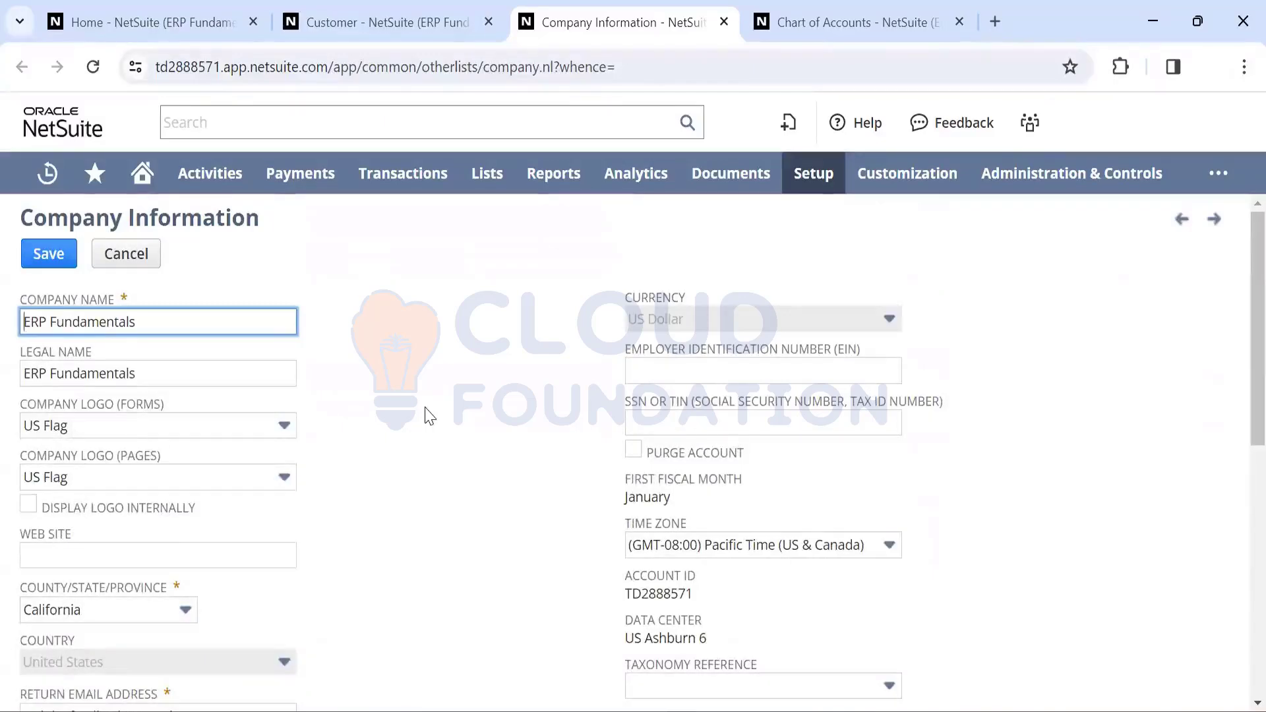
Open the Enable Features page from the company setup tasks
scroll(428, 417, "down", 1)
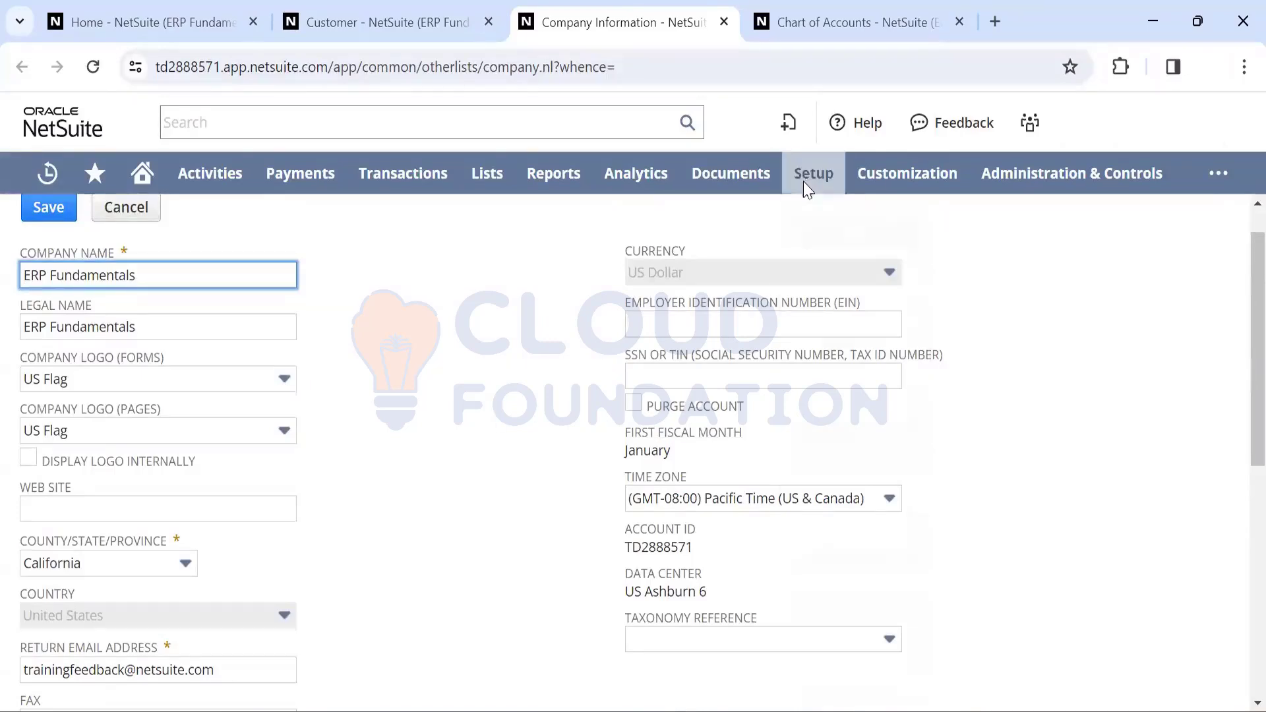
mouse_move(808, 177)
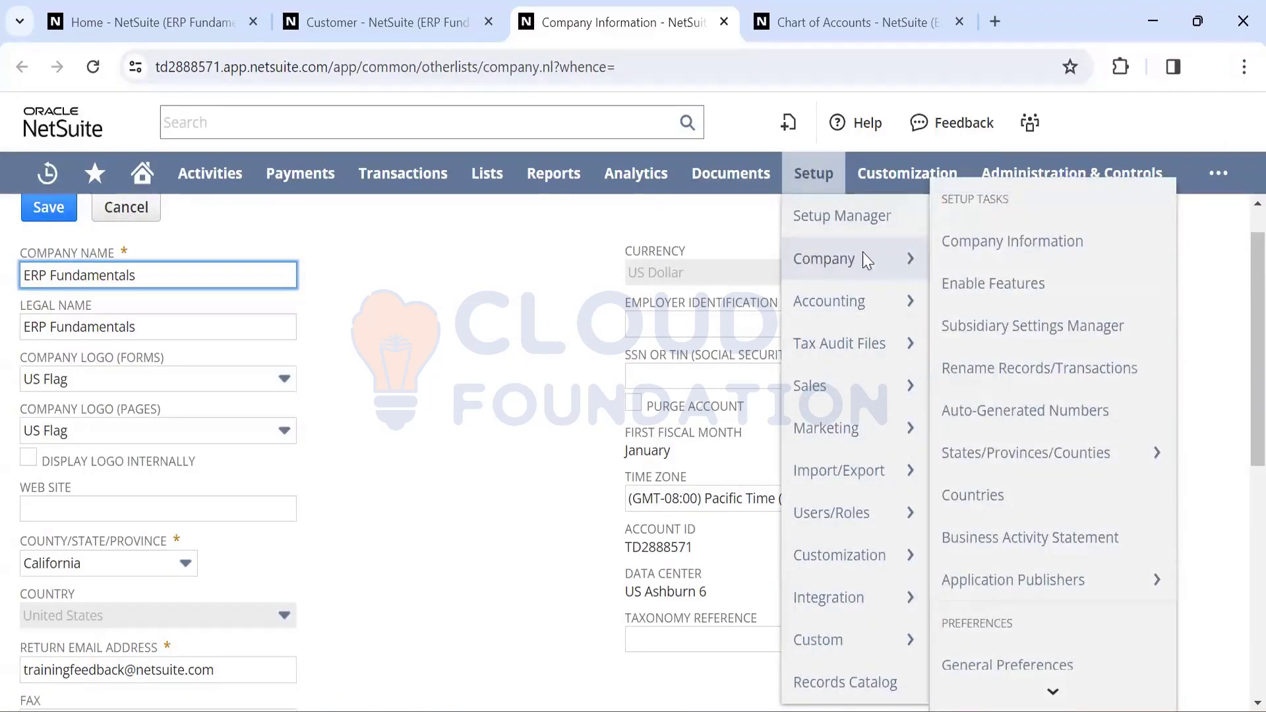
left_click(993, 286)
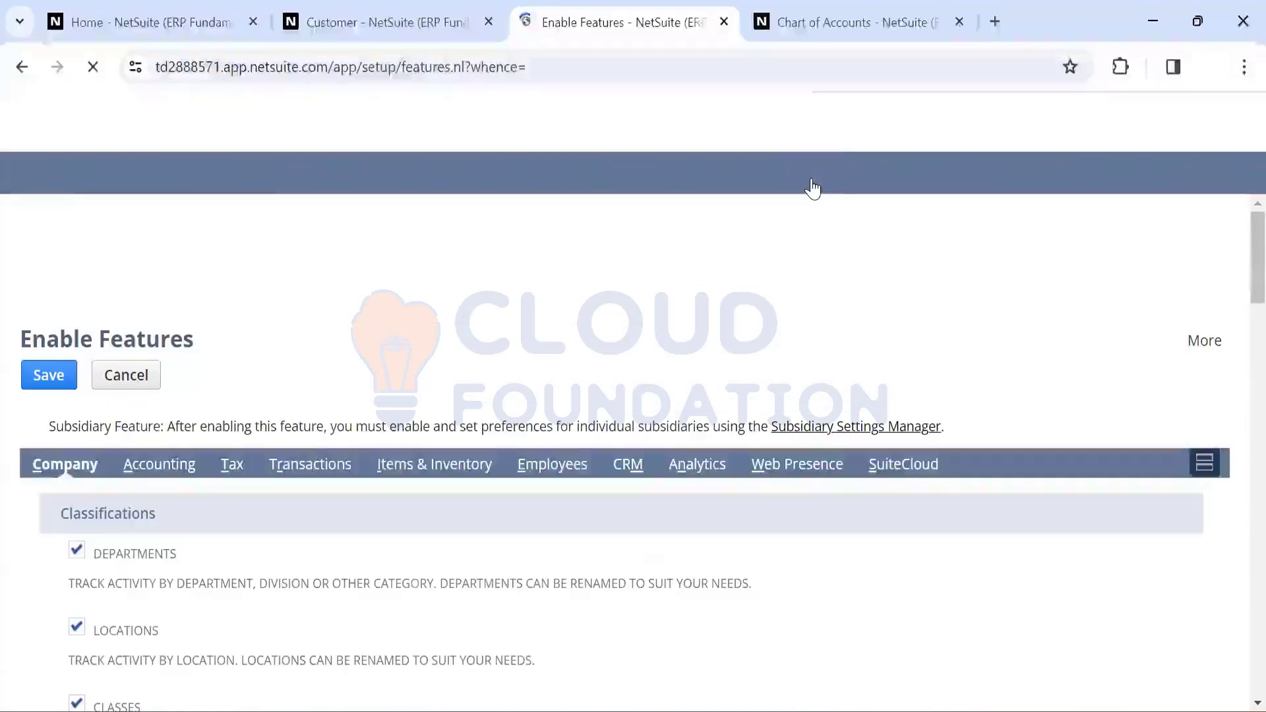
Look over the Company features, examining the Departments, Locations and Classes options under Classifications
mouse_move(813, 185)
mouse_move(818, 263)
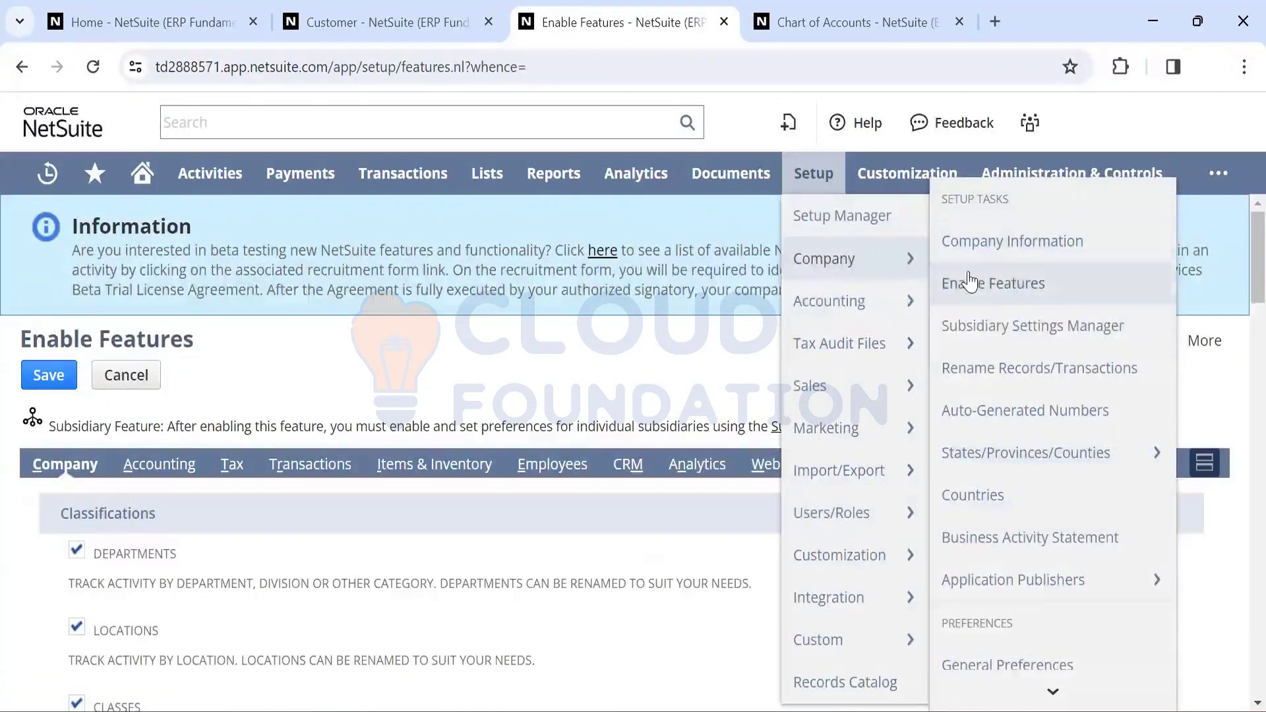
scroll(577, 360, "down", 1)
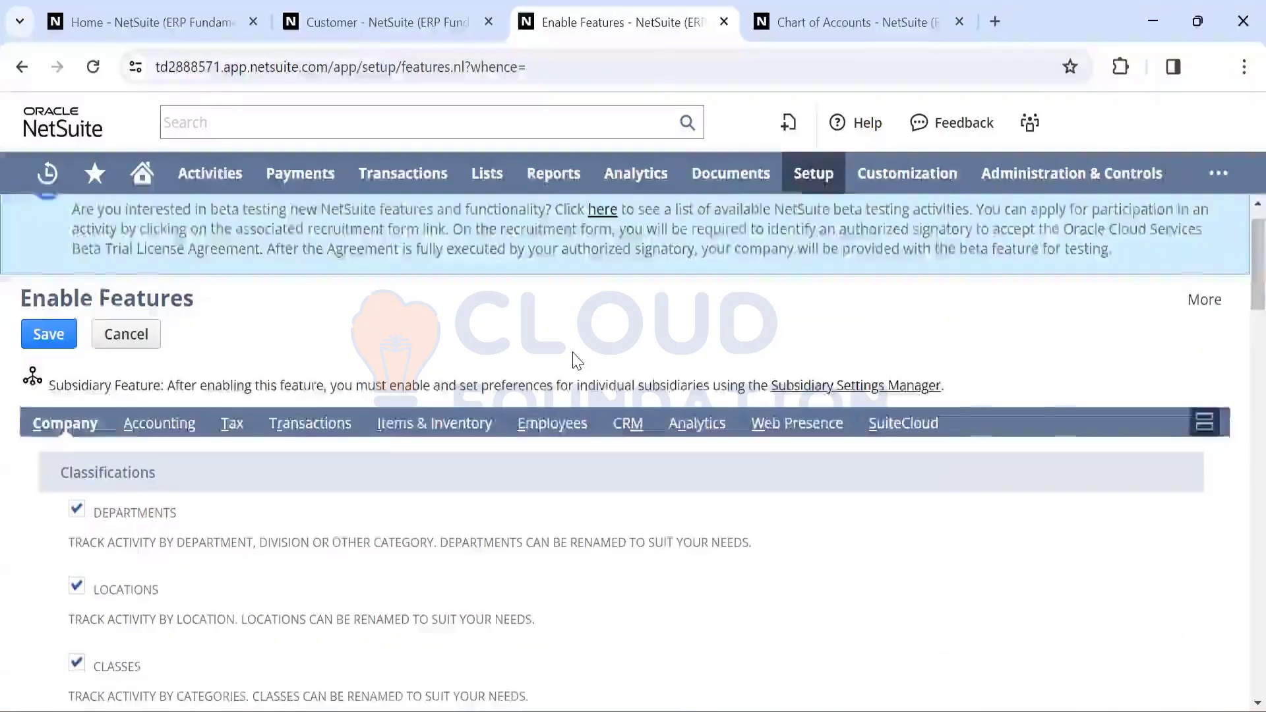
scroll(578, 361, "down", 3)
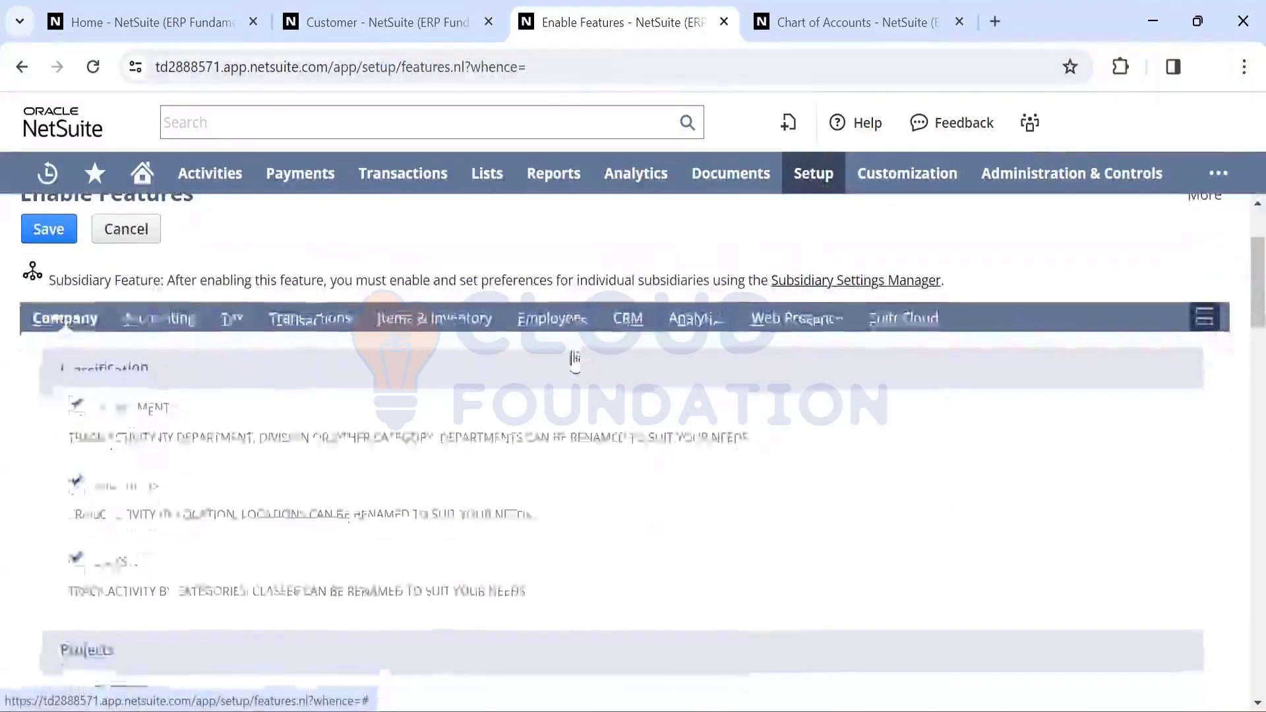
scroll(574, 356, "down", 3)
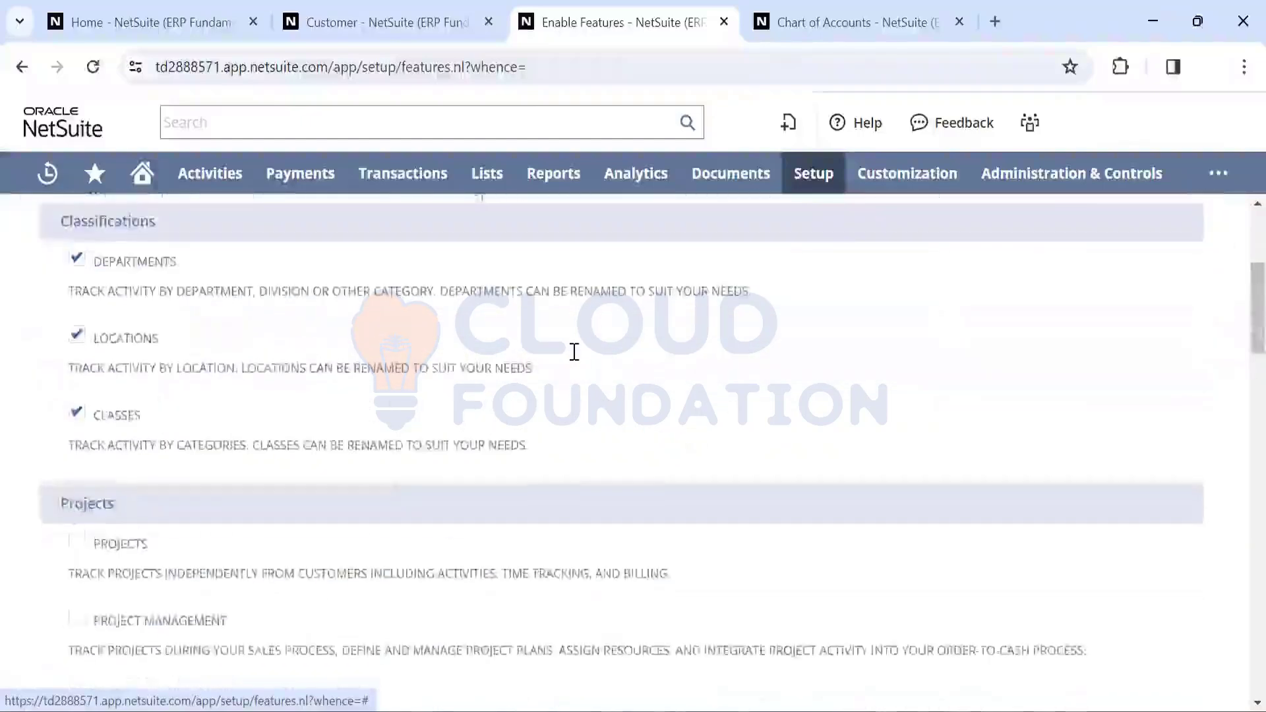
scroll(574, 352, "down", 8)
scroll(574, 355, "up", 15)
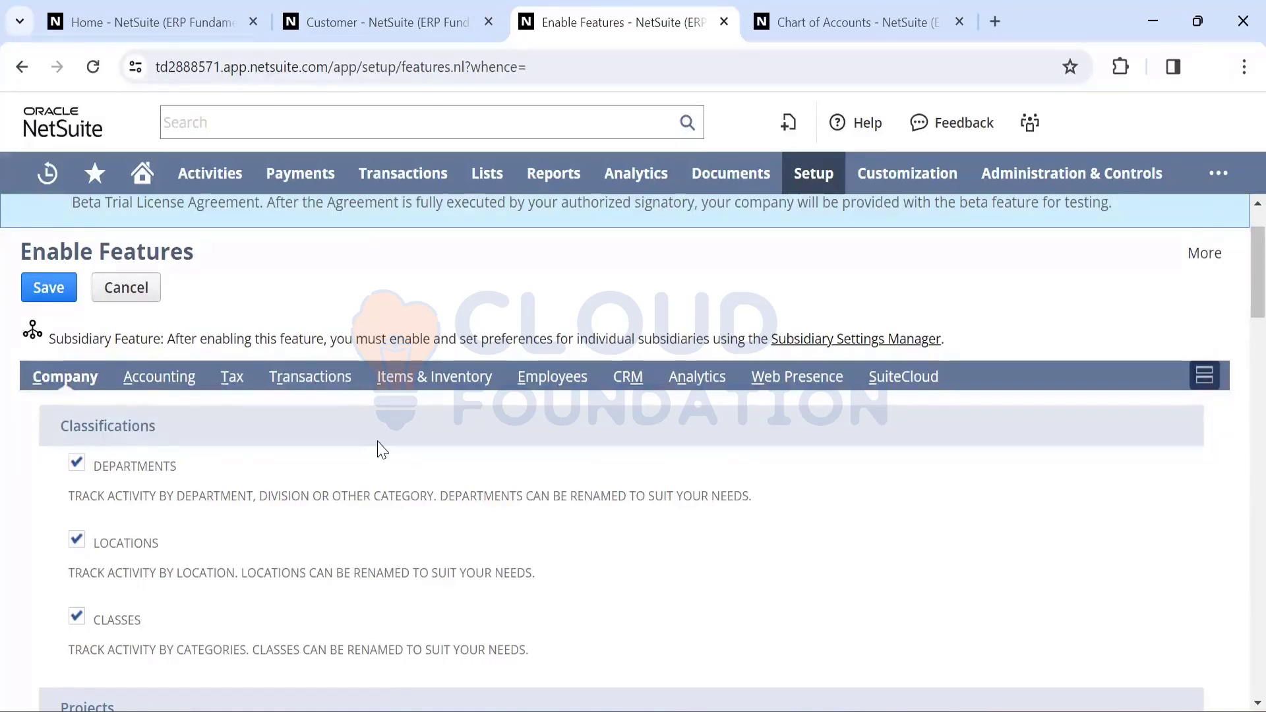
scroll(380, 450, "down", 3)
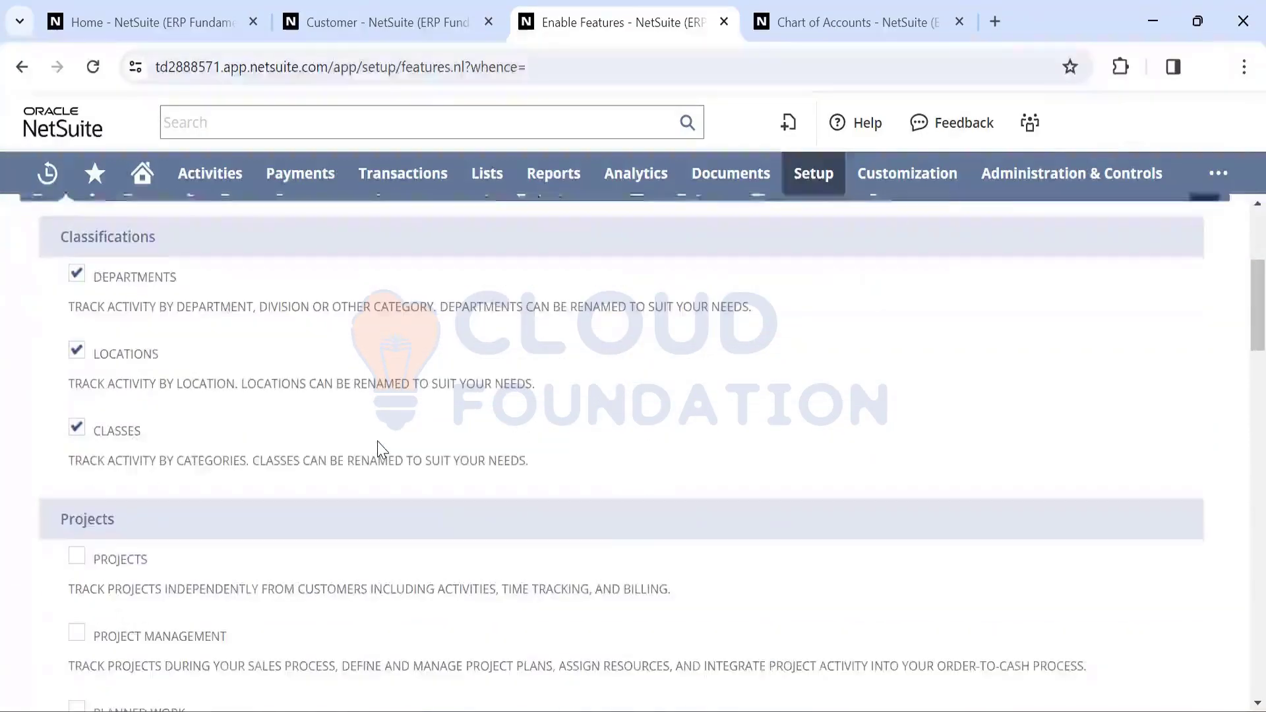
scroll(377, 441, "up", 2)
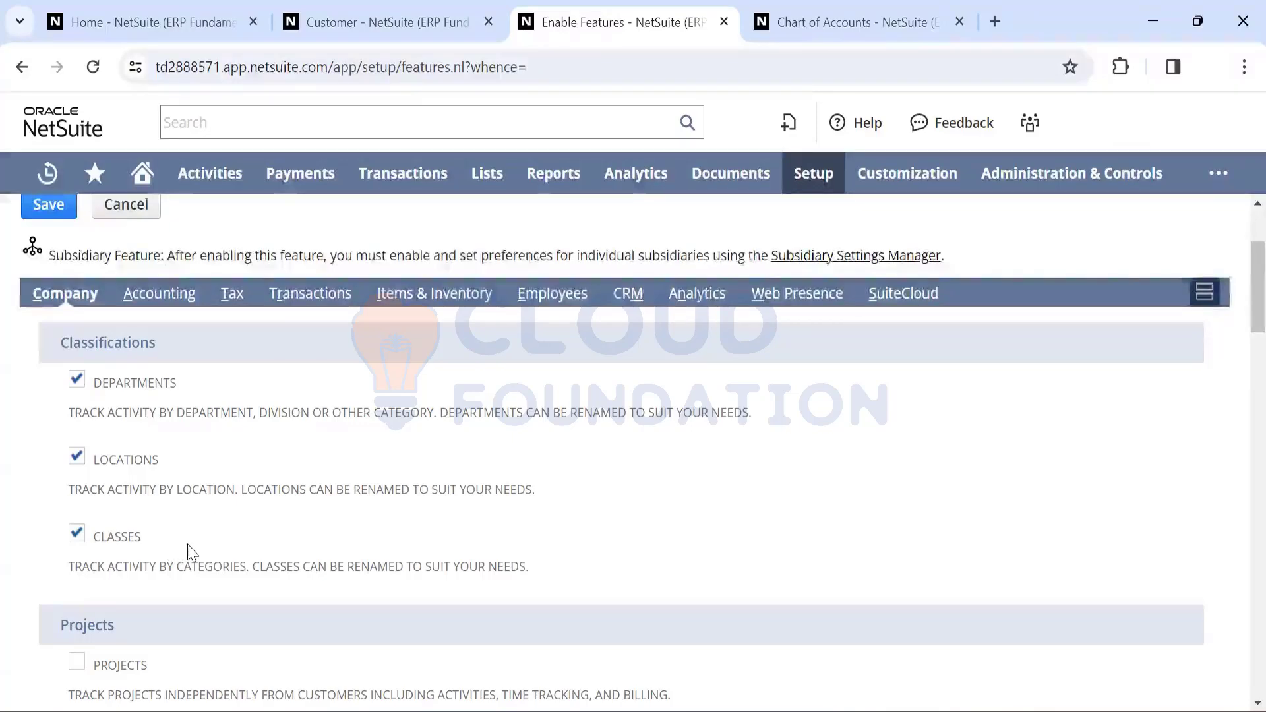
scroll(191, 552, "down", 2)
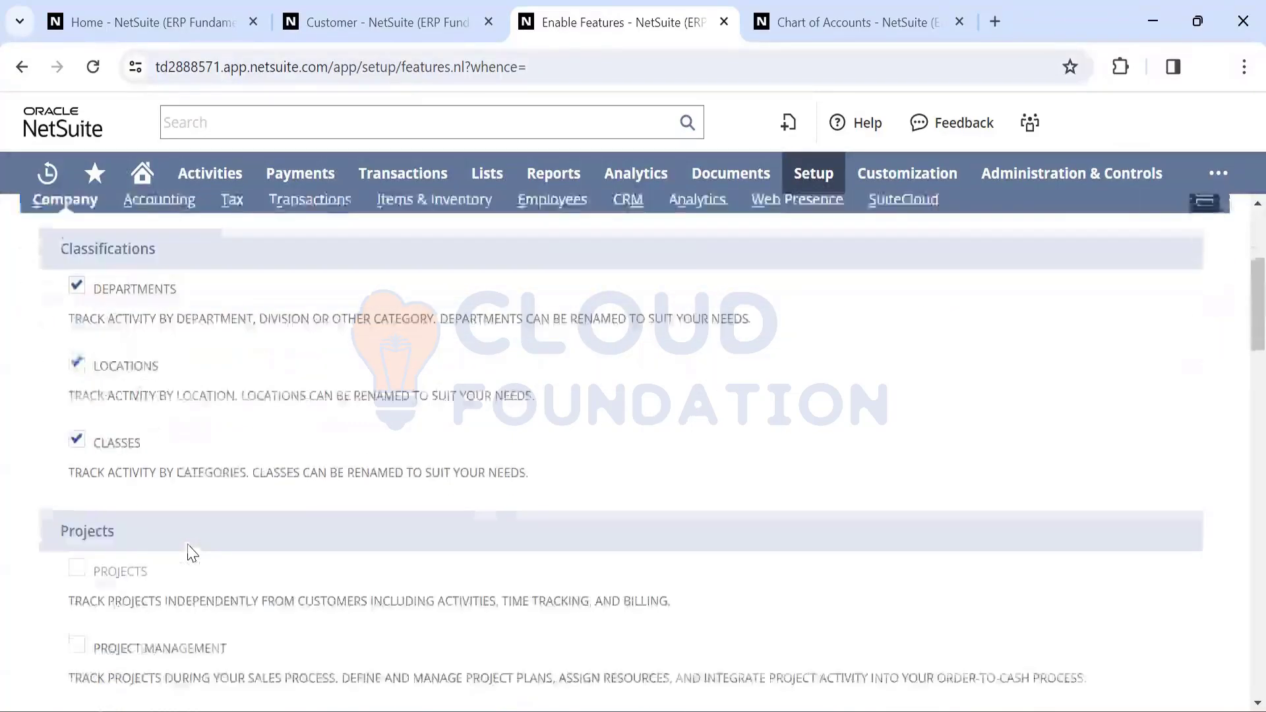
scroll(192, 552, "up", 2)
scroll(191, 553, "down", 2)
scroll(191, 552, "up", 3)
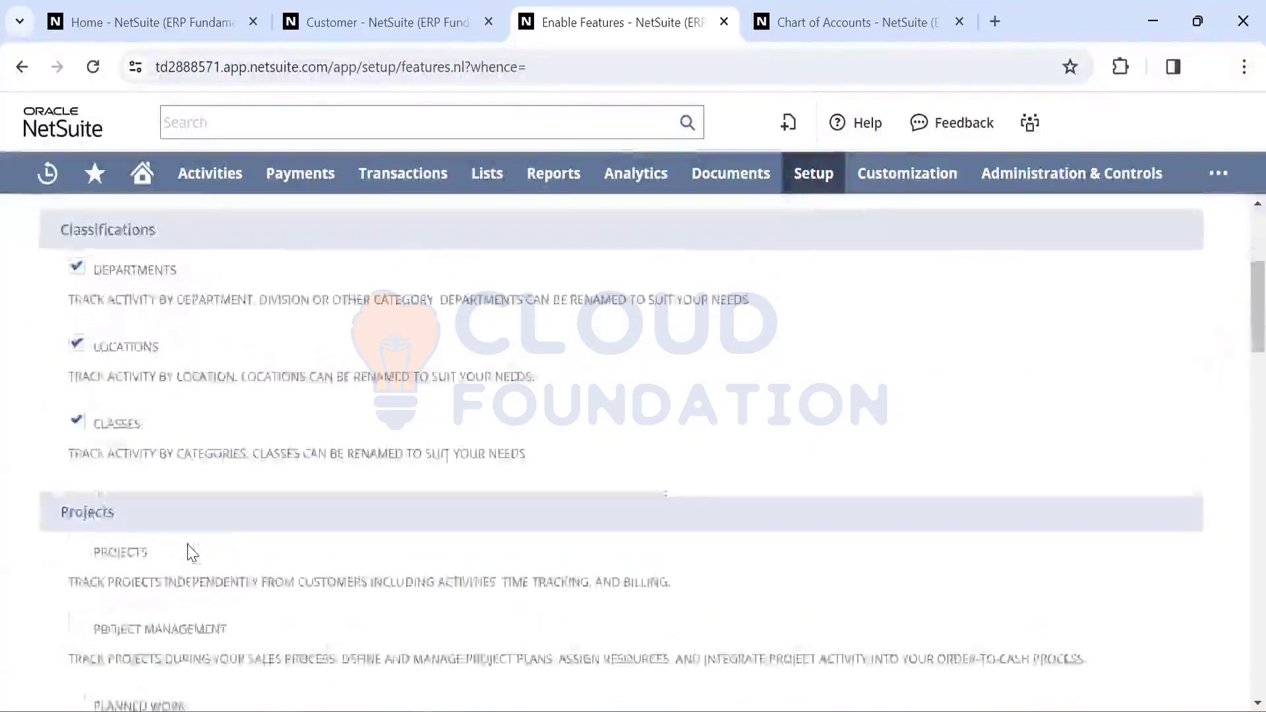
Examine the Projects features, including Project Management, Planned Work, Advanced Project Profitability and Activity Codes
scroll(191, 553, "down", 4)
scroll(192, 553, "down", 2)
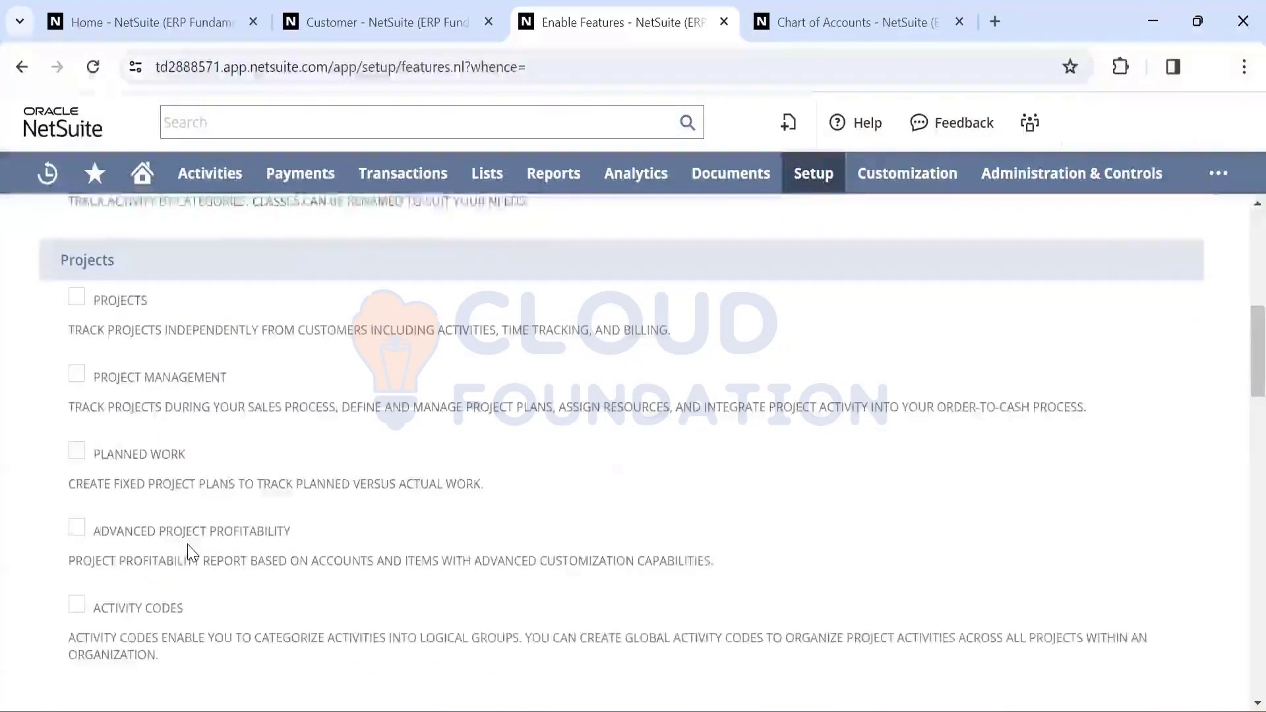
scroll(191, 553, "down", 1)
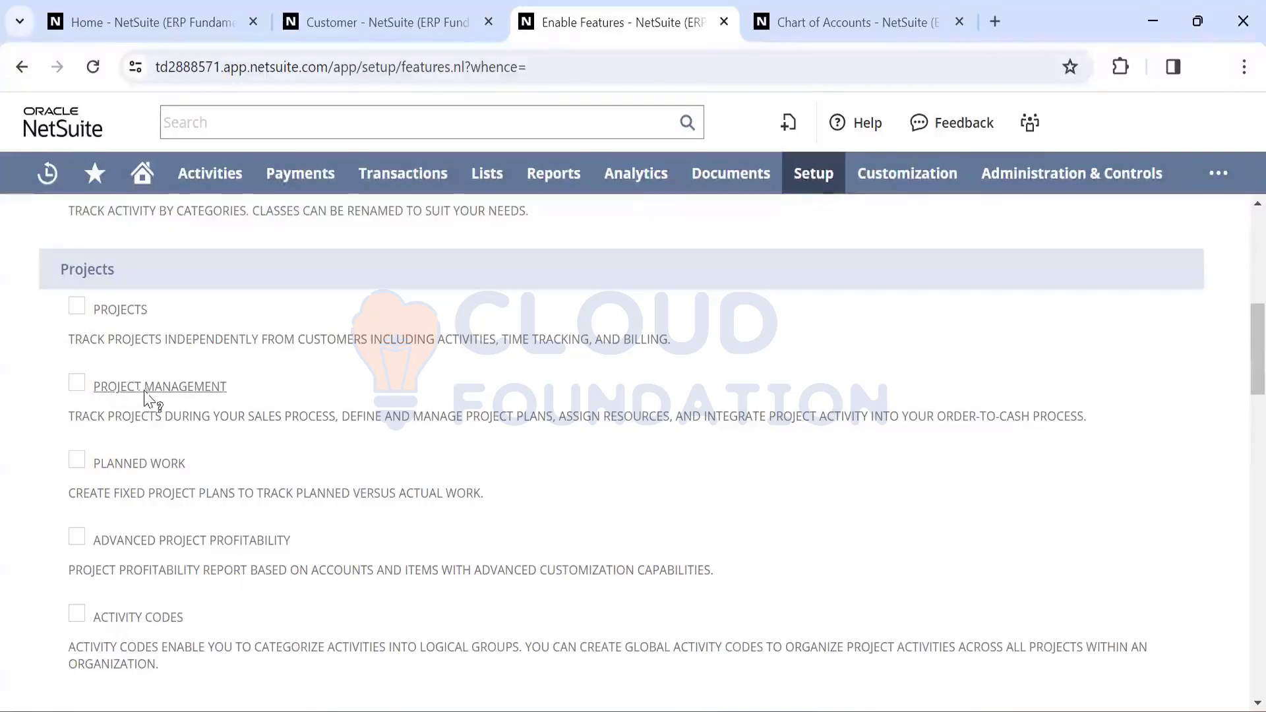
scroll(155, 401, "down", 2)
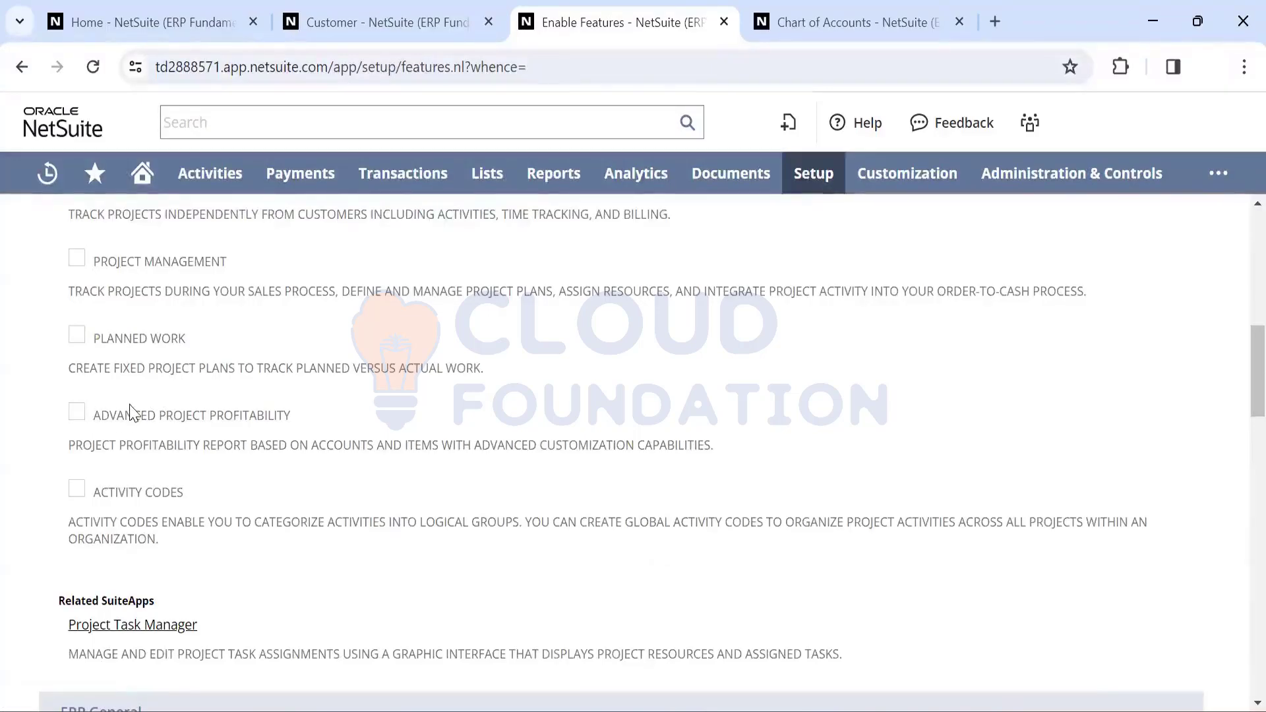
Review the remaining Company features, examining the ERP General, International, Access and Mobile sections
scroll(127, 413, "down", 10)
scroll(131, 405, "down", 4)
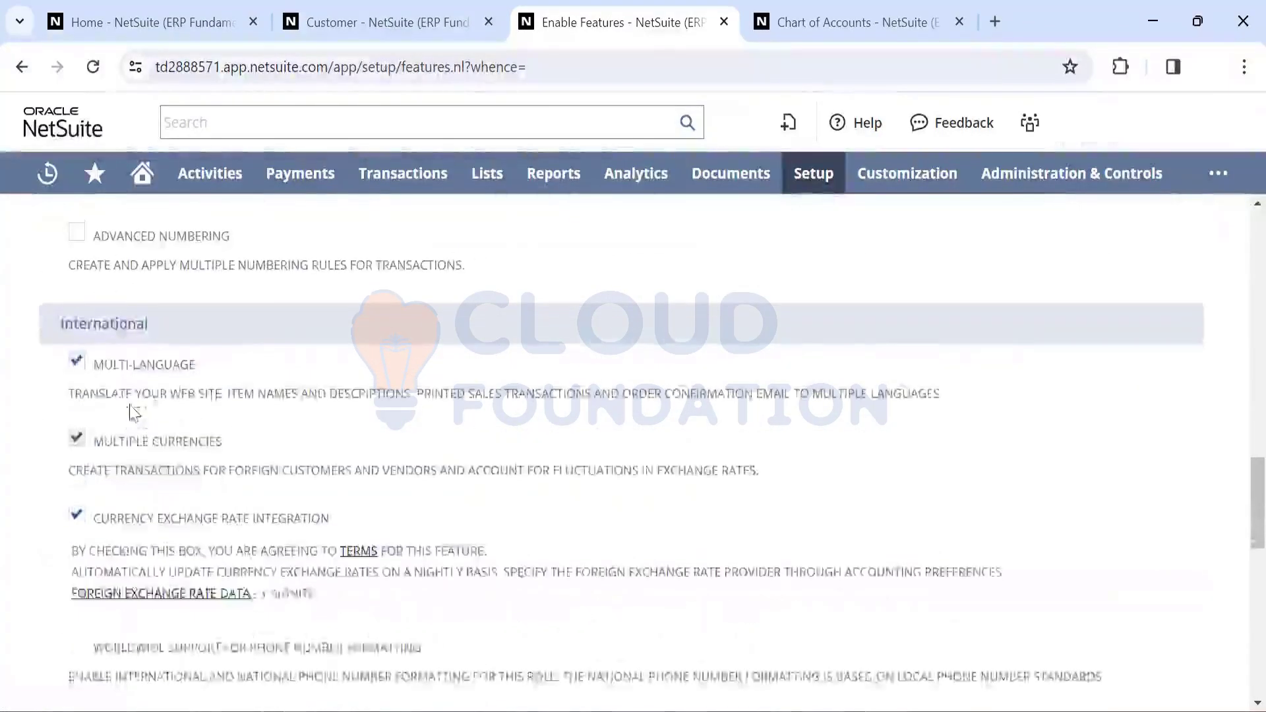
scroll(136, 414, "up", 6)
scroll(129, 409, "up", 2)
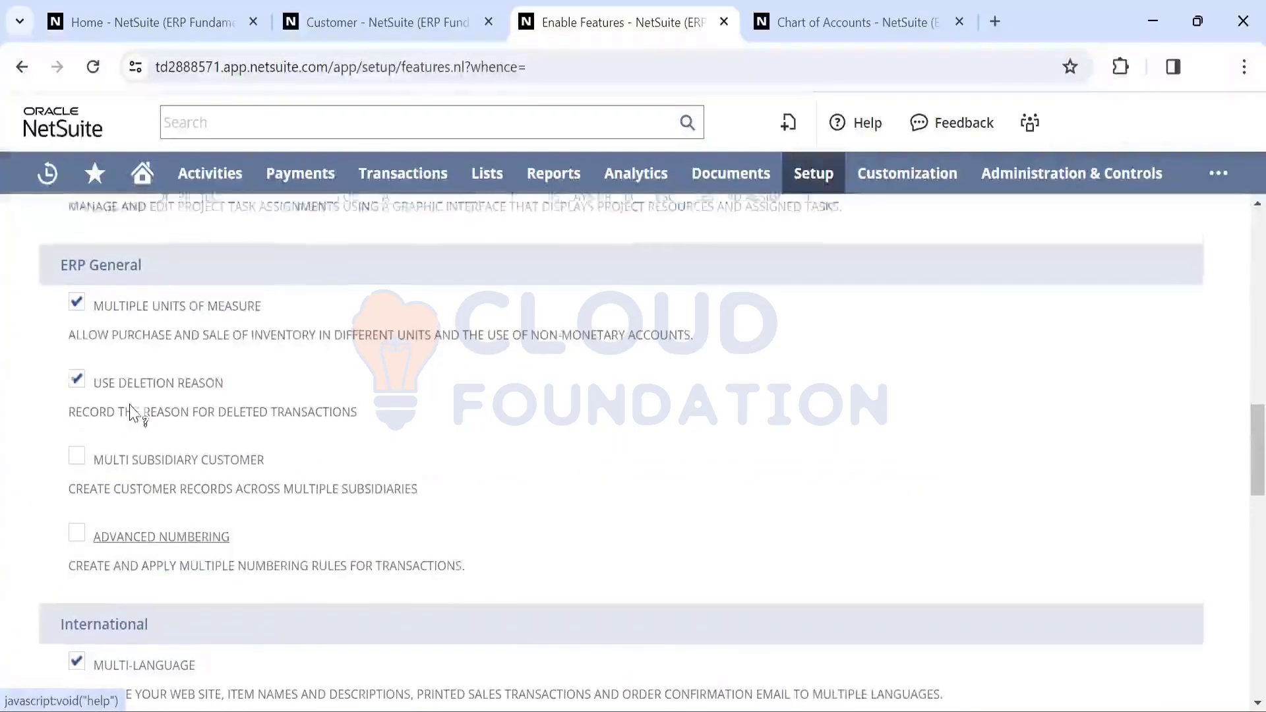
scroll(130, 404, "down", 1)
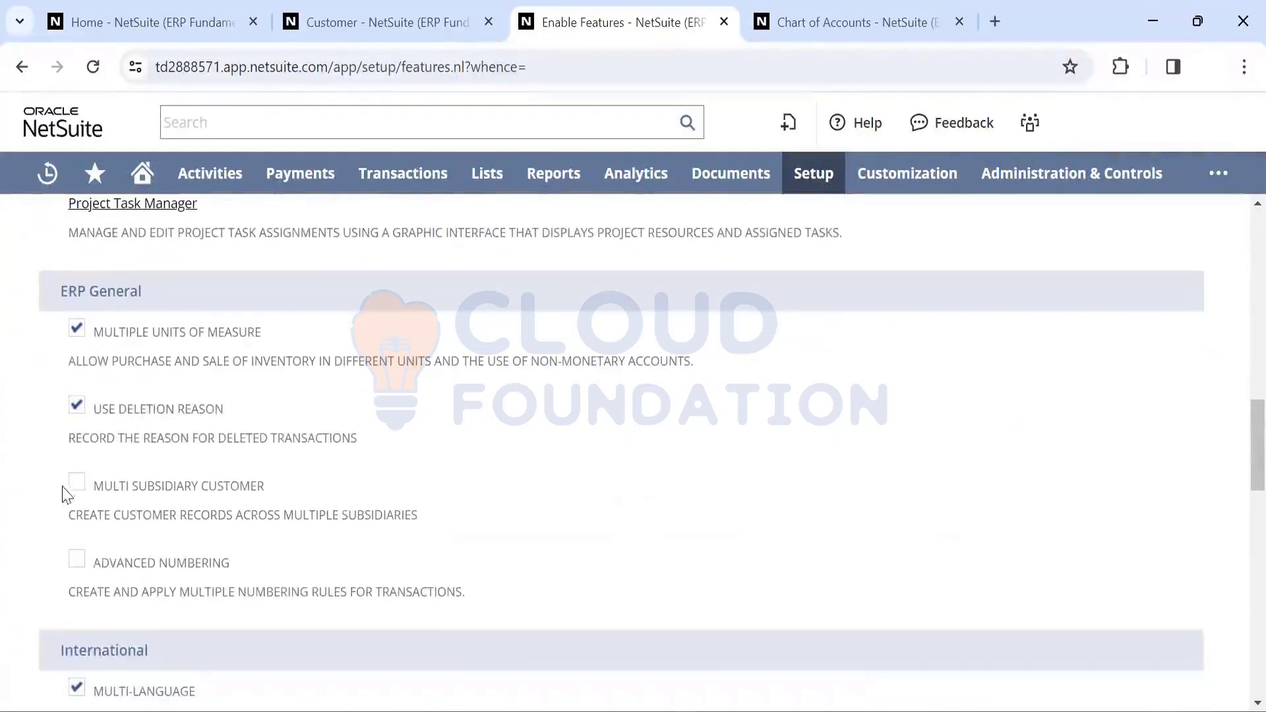
scroll(155, 486, "down", 5)
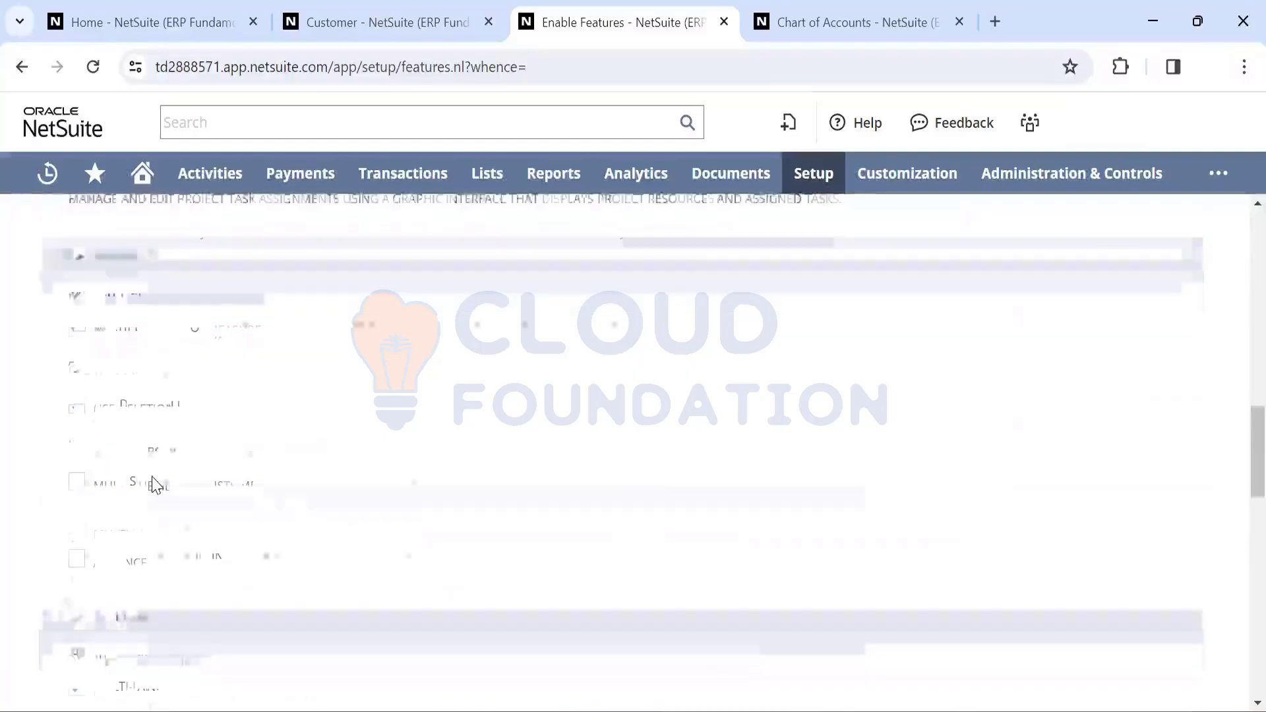
scroll(156, 486, "down", 10)
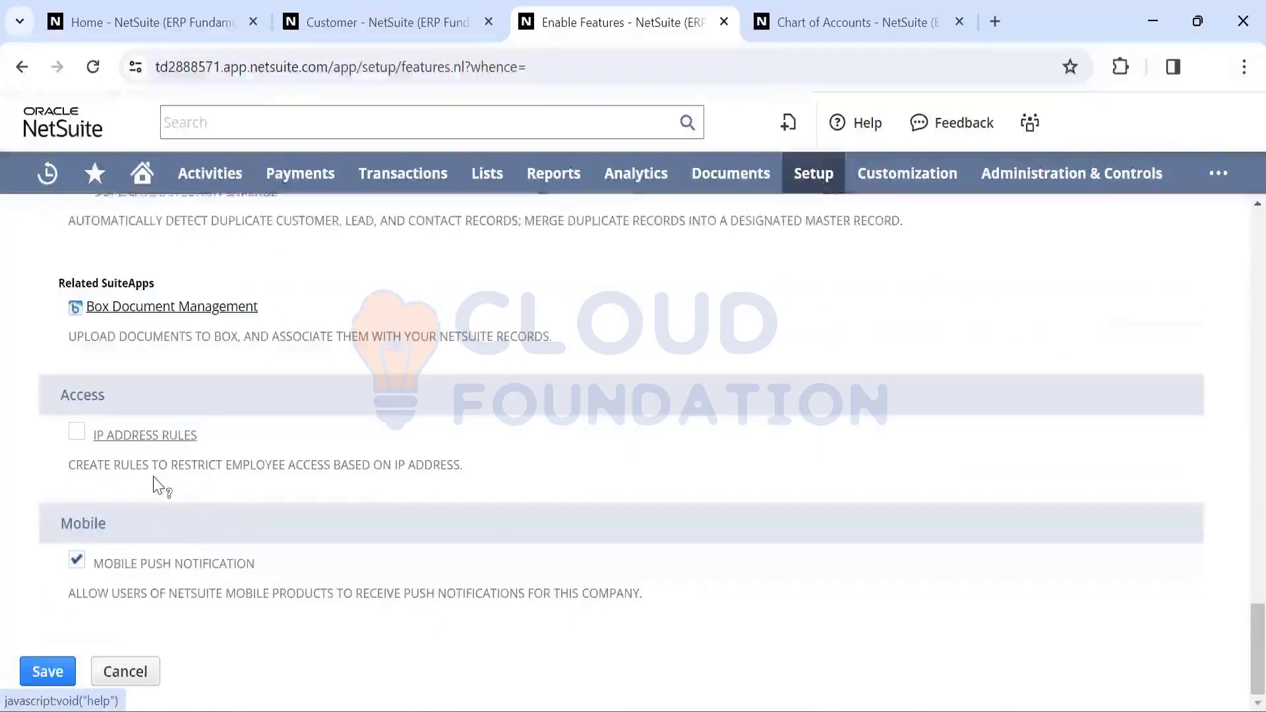
Show the Accounting features and review the Basic, Advanced, Revenue Accounting and Multi-Book Accounting sections
scroll(158, 485, "up", 15)
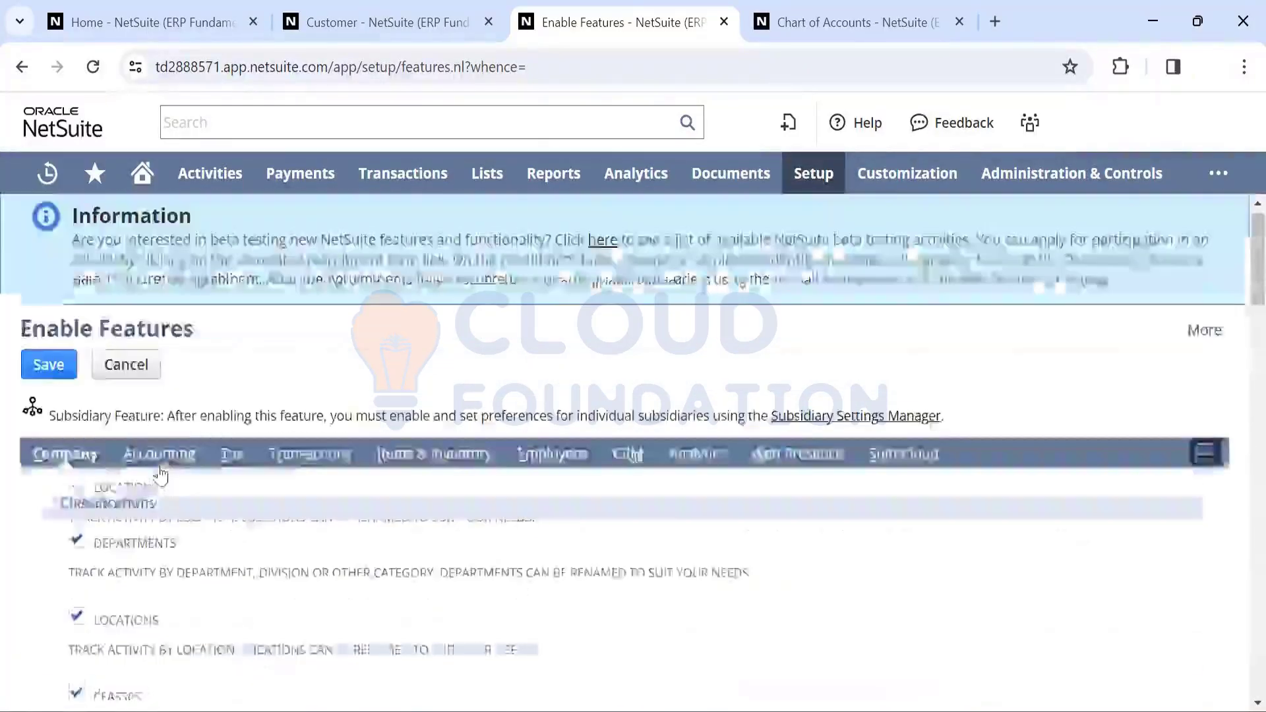
left_click(160, 464)
scroll(280, 538, "down", 4)
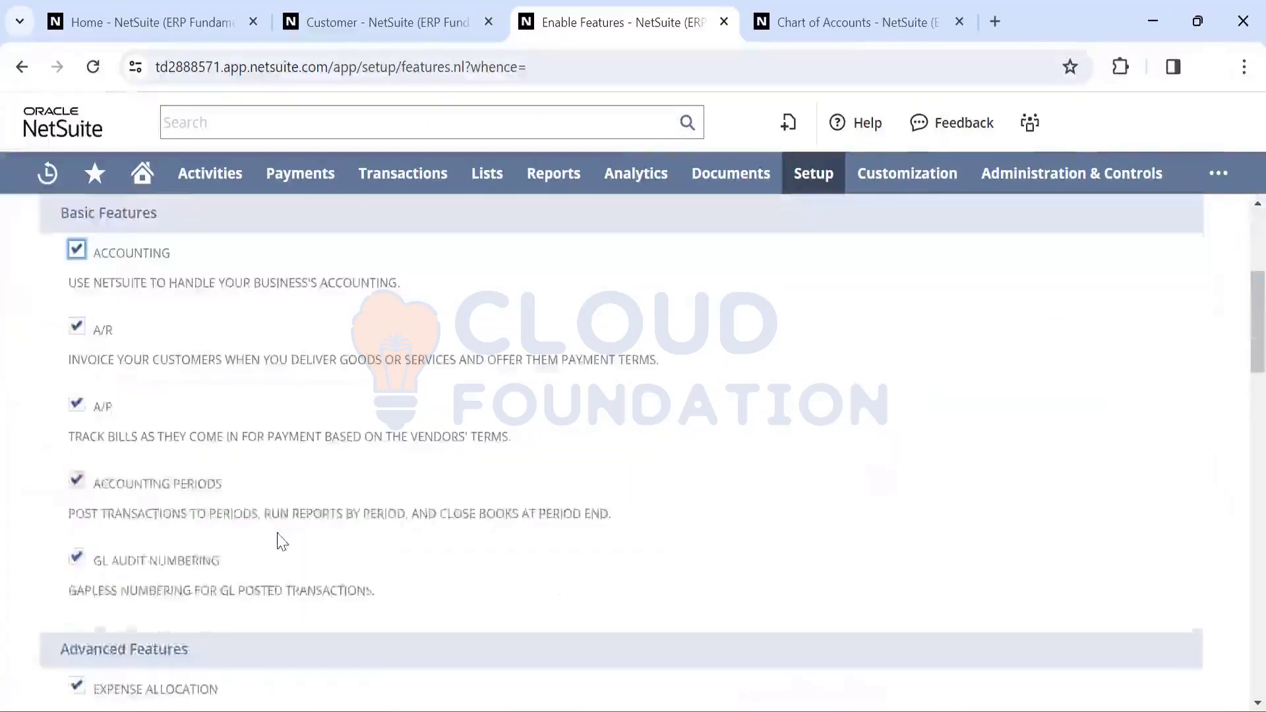
scroll(106, 469, "up", 3)
scroll(240, 461, "down", 10)
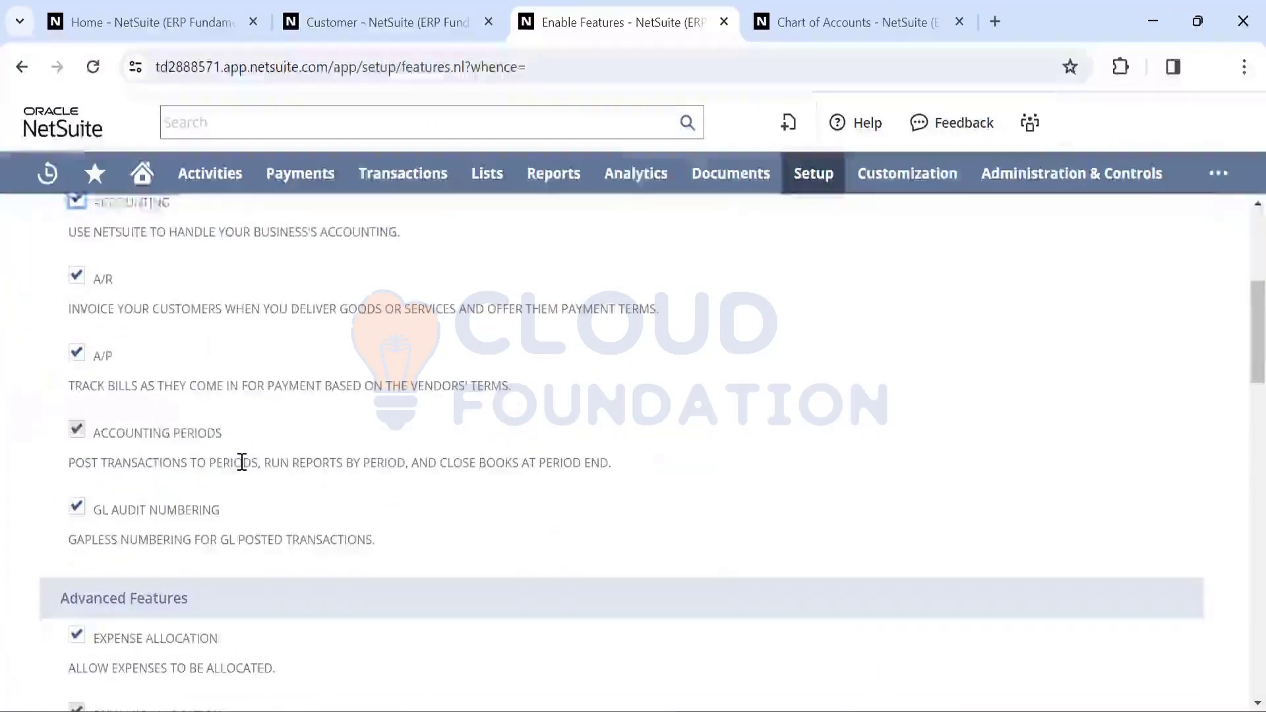
scroll(244, 468, "down", 10)
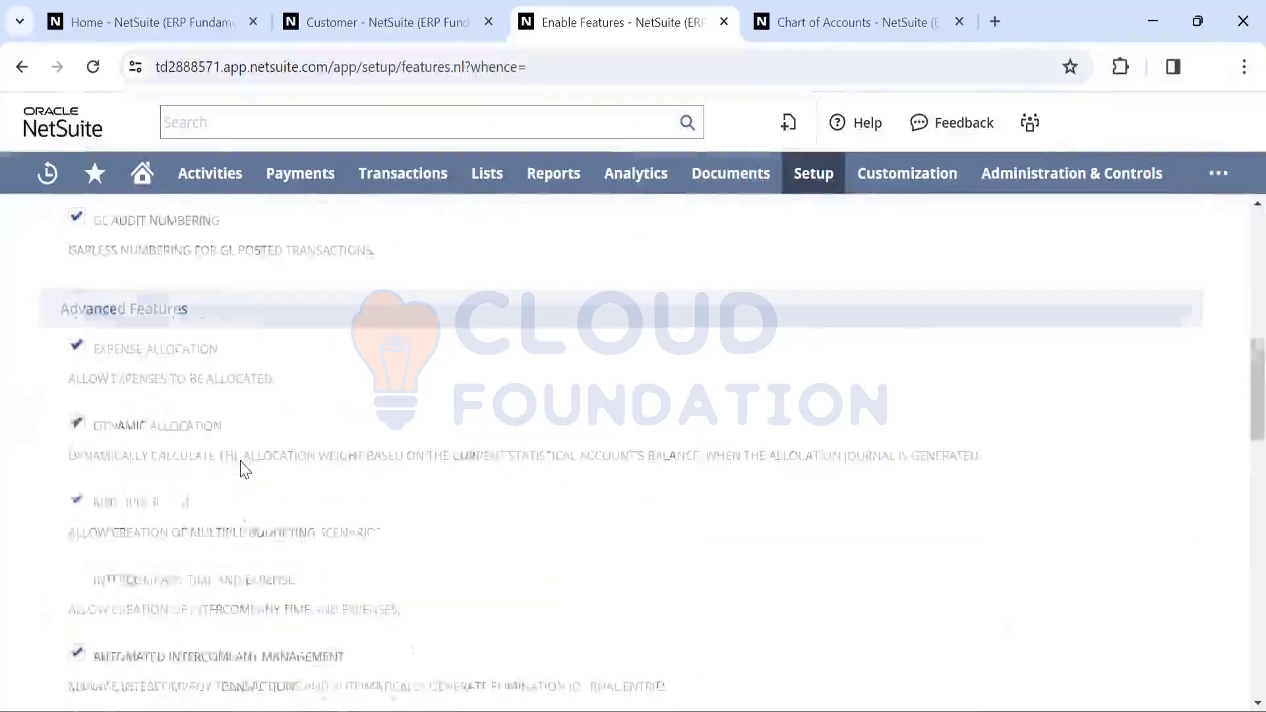
scroll(243, 469, "down", 14)
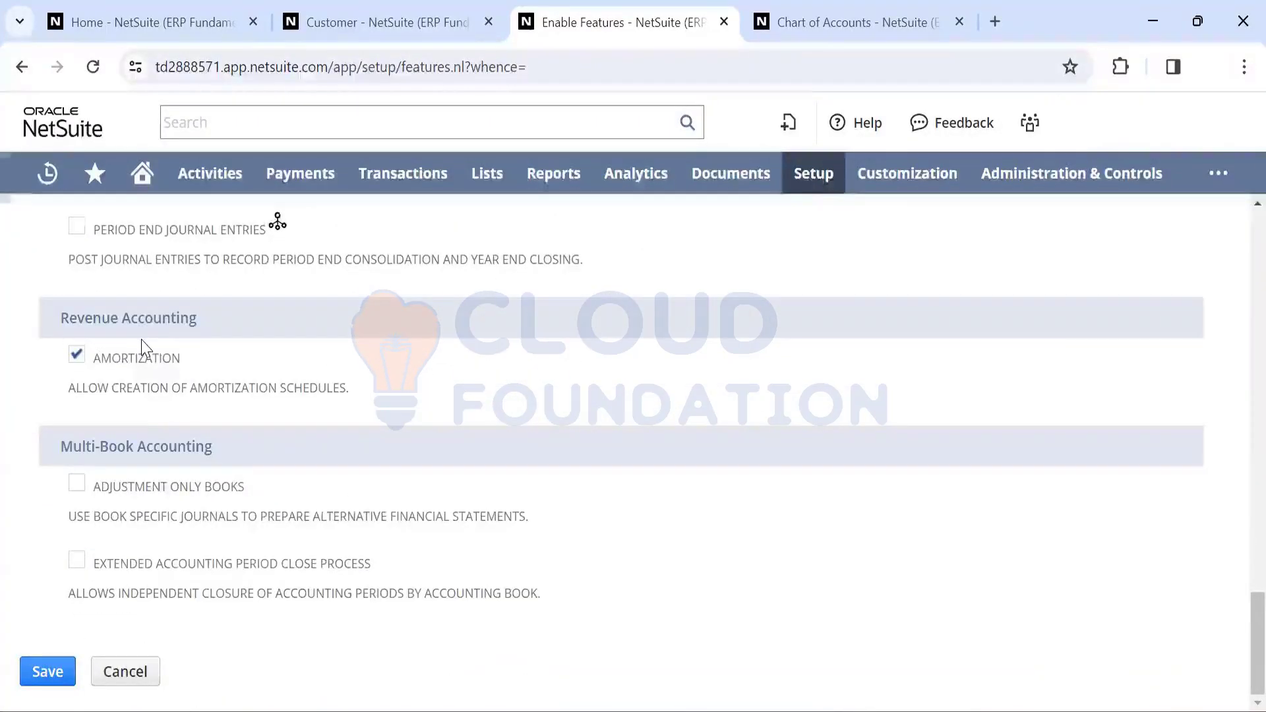
Show the Tax features and examine the Tax & Compliance options and the related SuiteApps
scroll(99, 346, "up", 10)
scroll(141, 348, "up", 8)
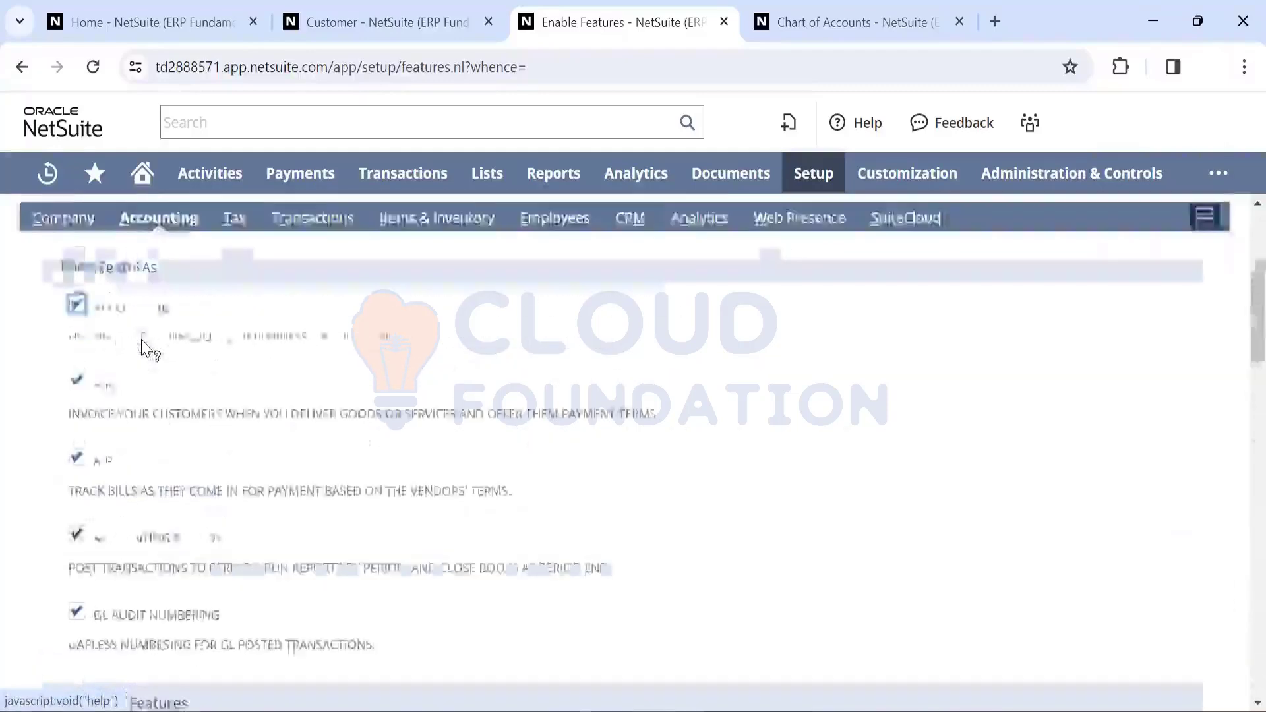
left_click(234, 464)
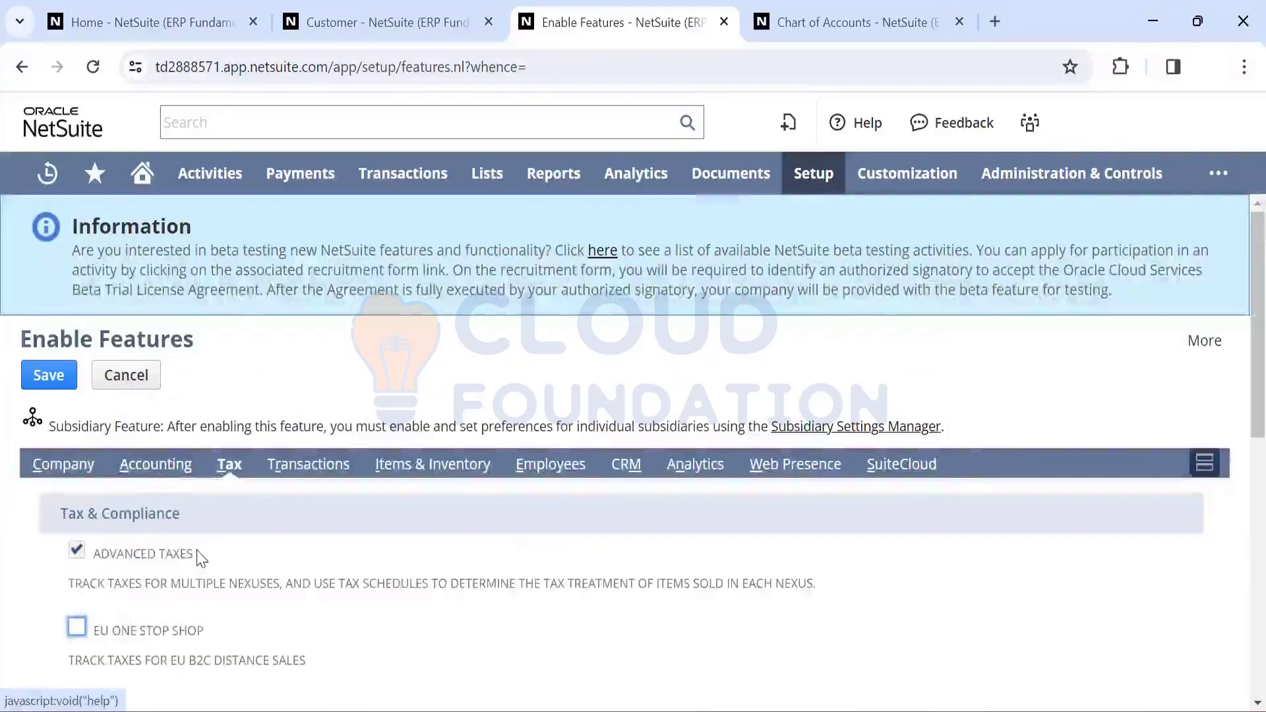
scroll(198, 475, "down", 3)
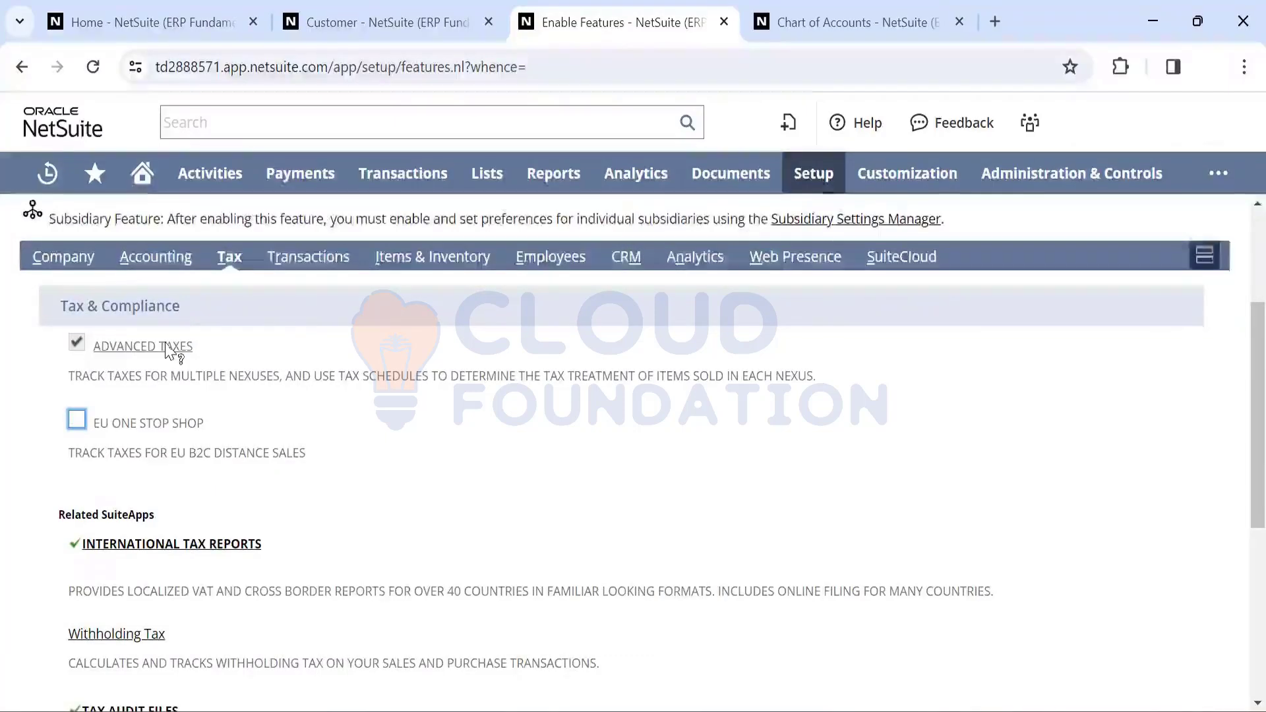
scroll(170, 354, "up", 1)
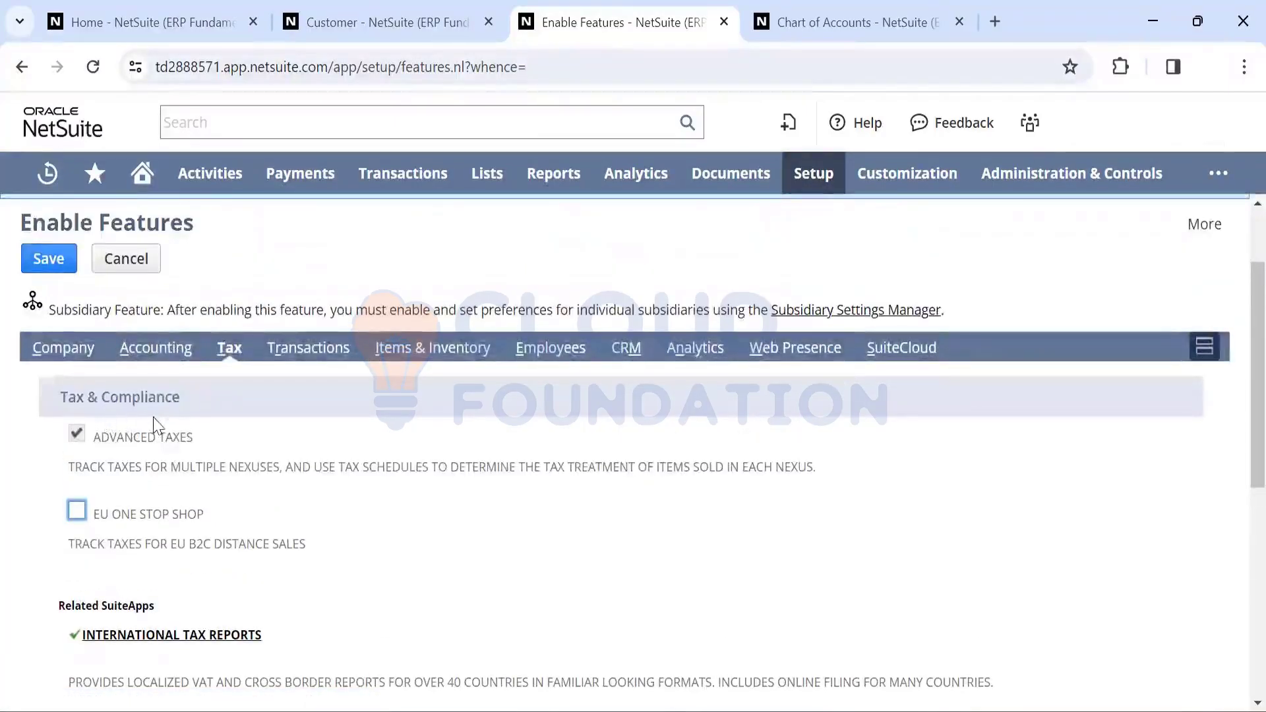
Show the Transactions features and look over the options under Basic Features
left_click(310, 347)
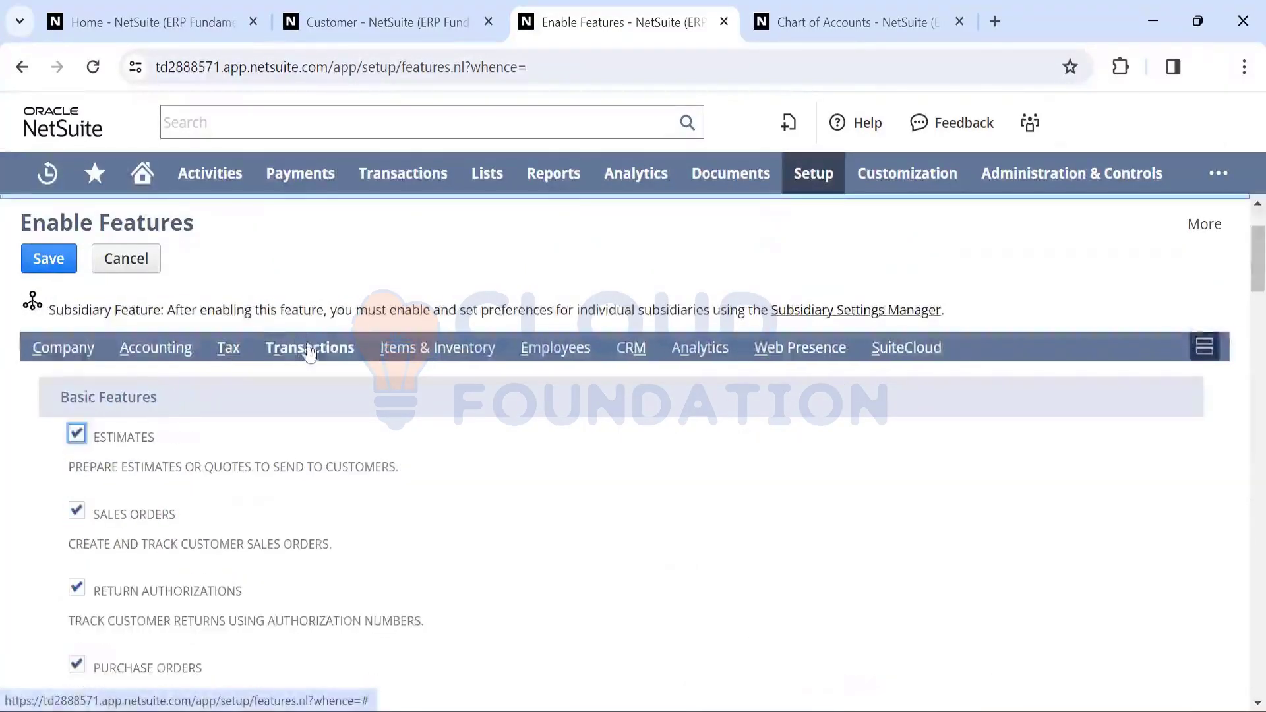
scroll(324, 463, "down", 7)
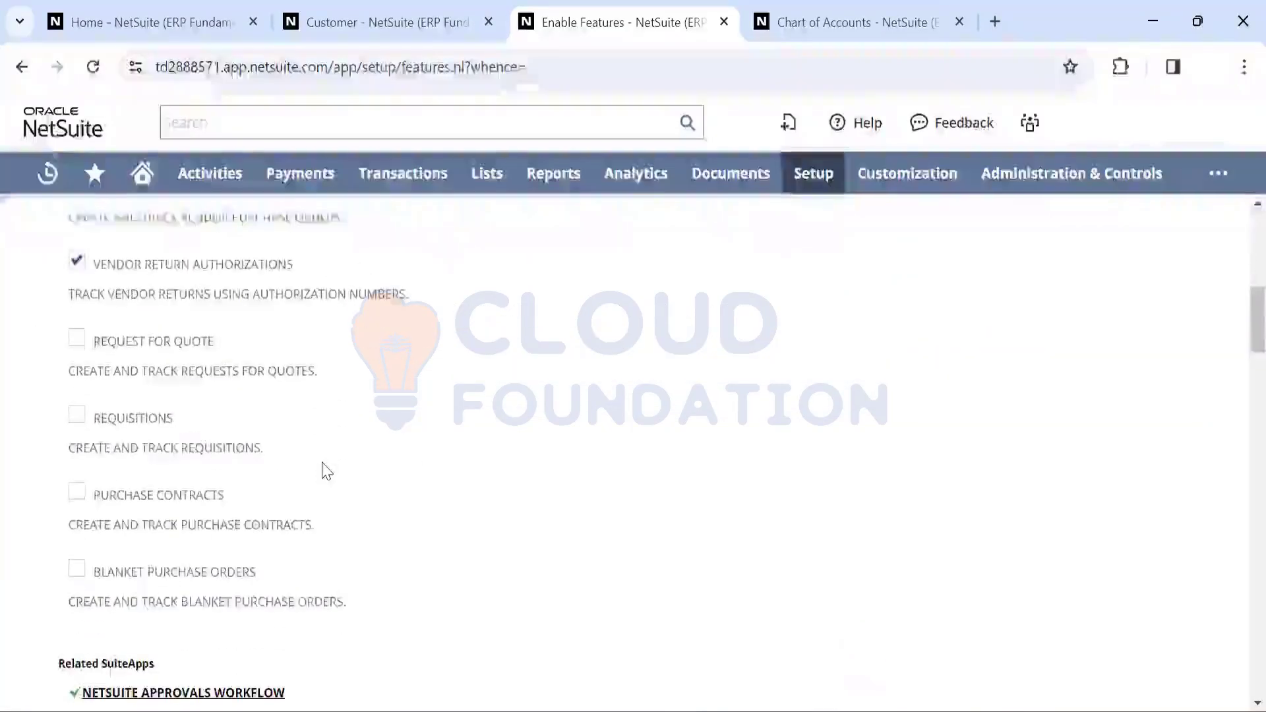
scroll(323, 463, "up", 4)
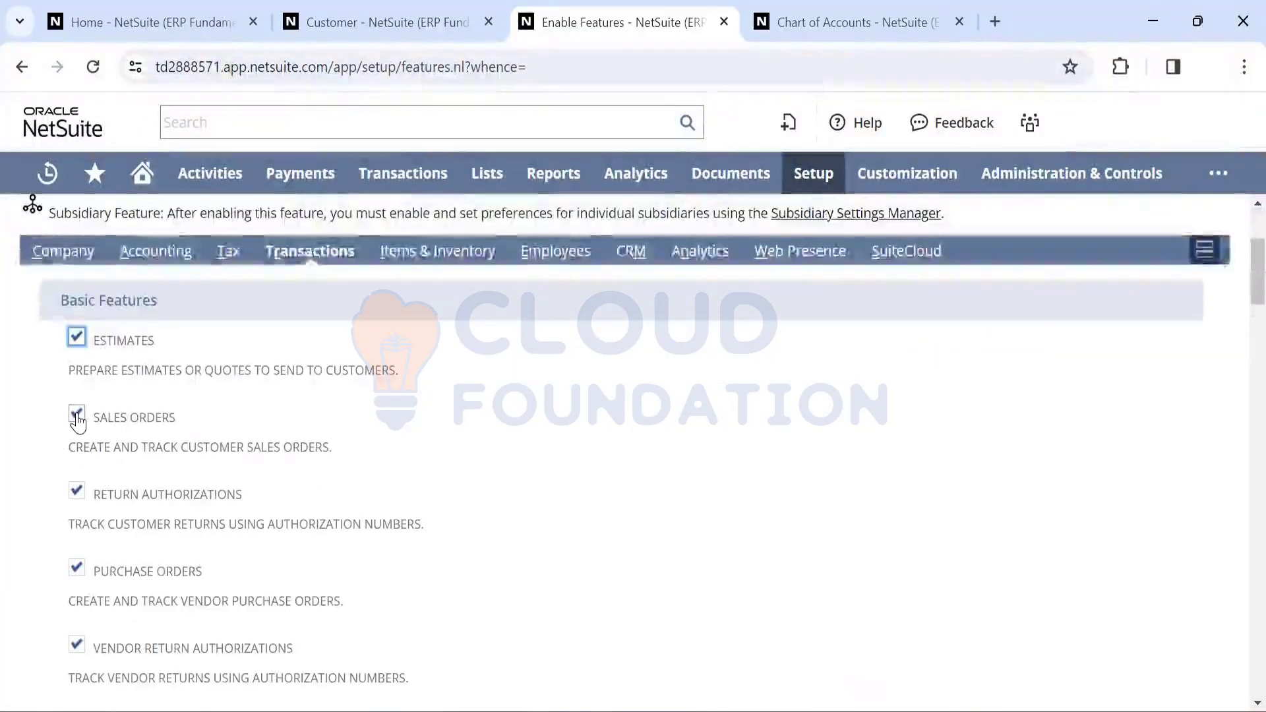
Try to turn off the Sales Orders feature together with its dependent features
left_click(77, 416)
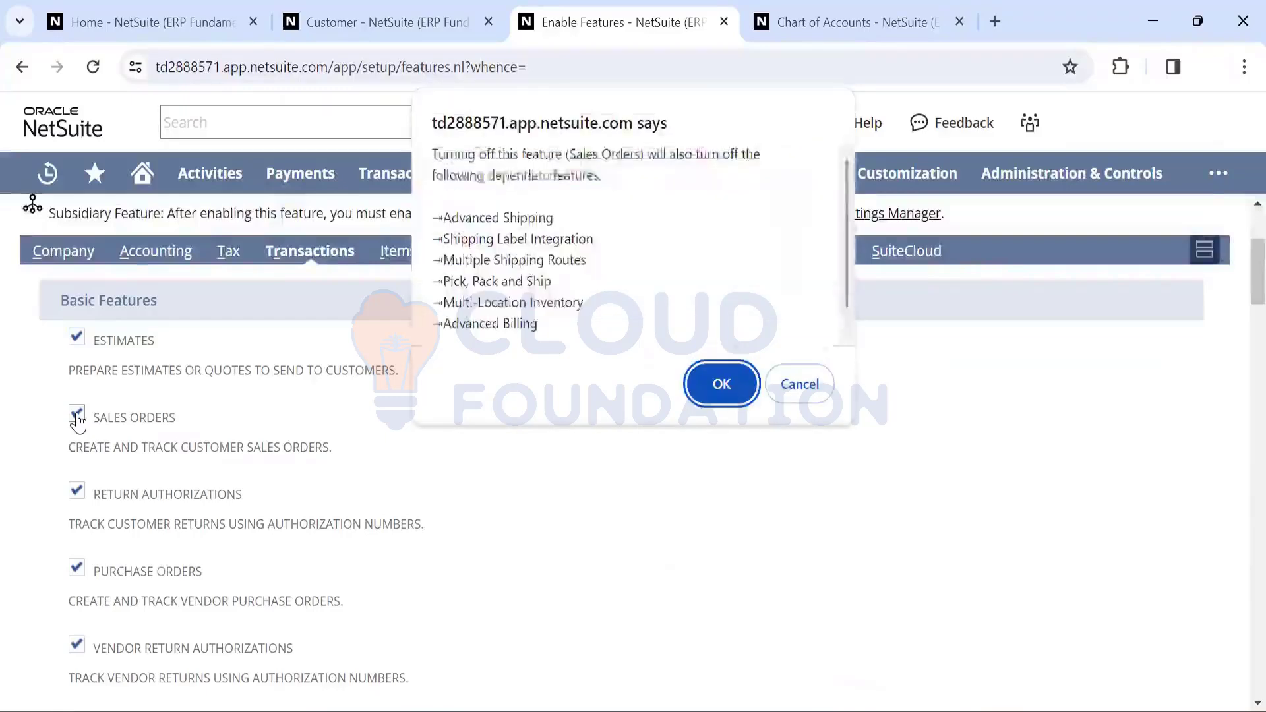
left_click(718, 384)
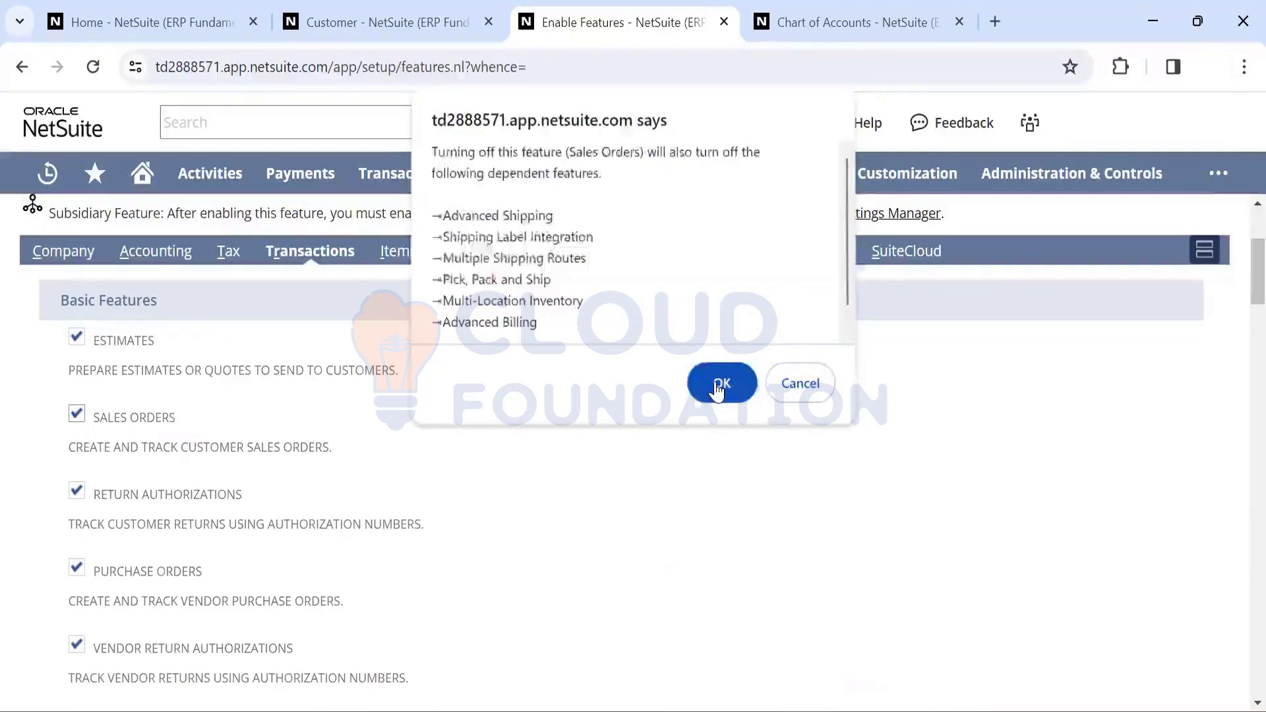
left_click(805, 222)
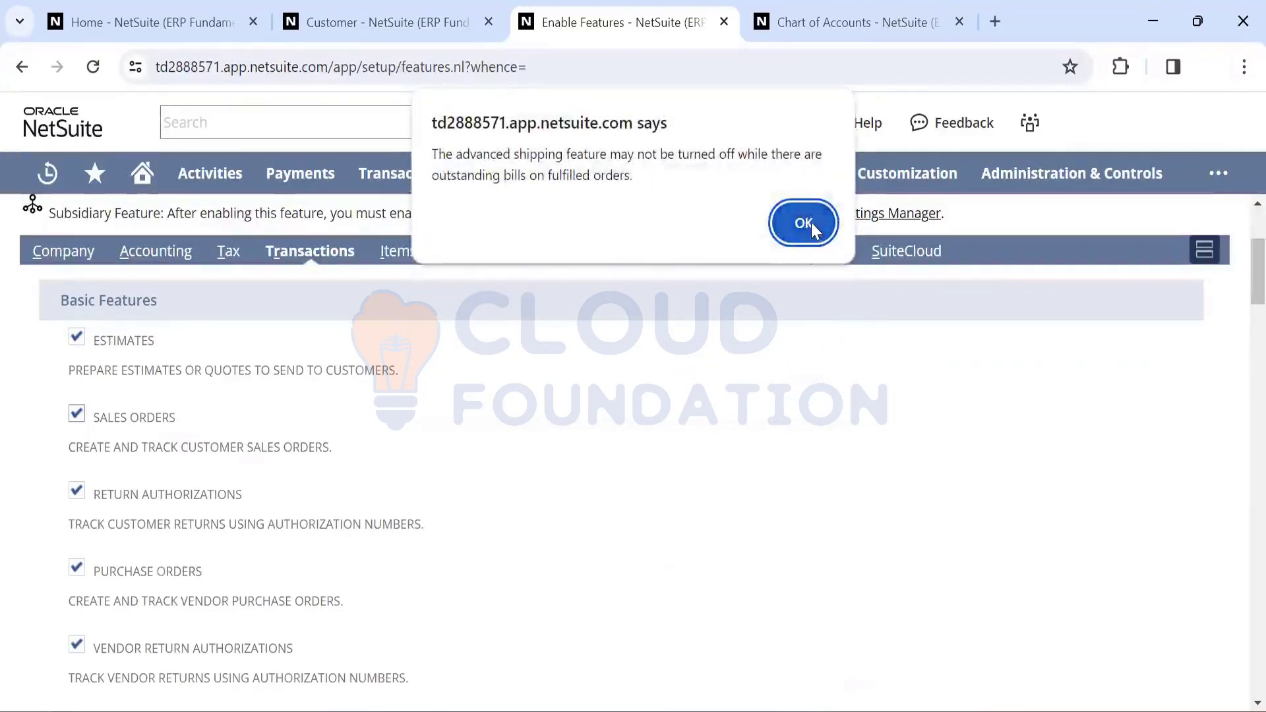
Look over the remaining Basic Features, related SuiteApps and Sales options among the Transactions features
scroll(268, 439, "down", 5)
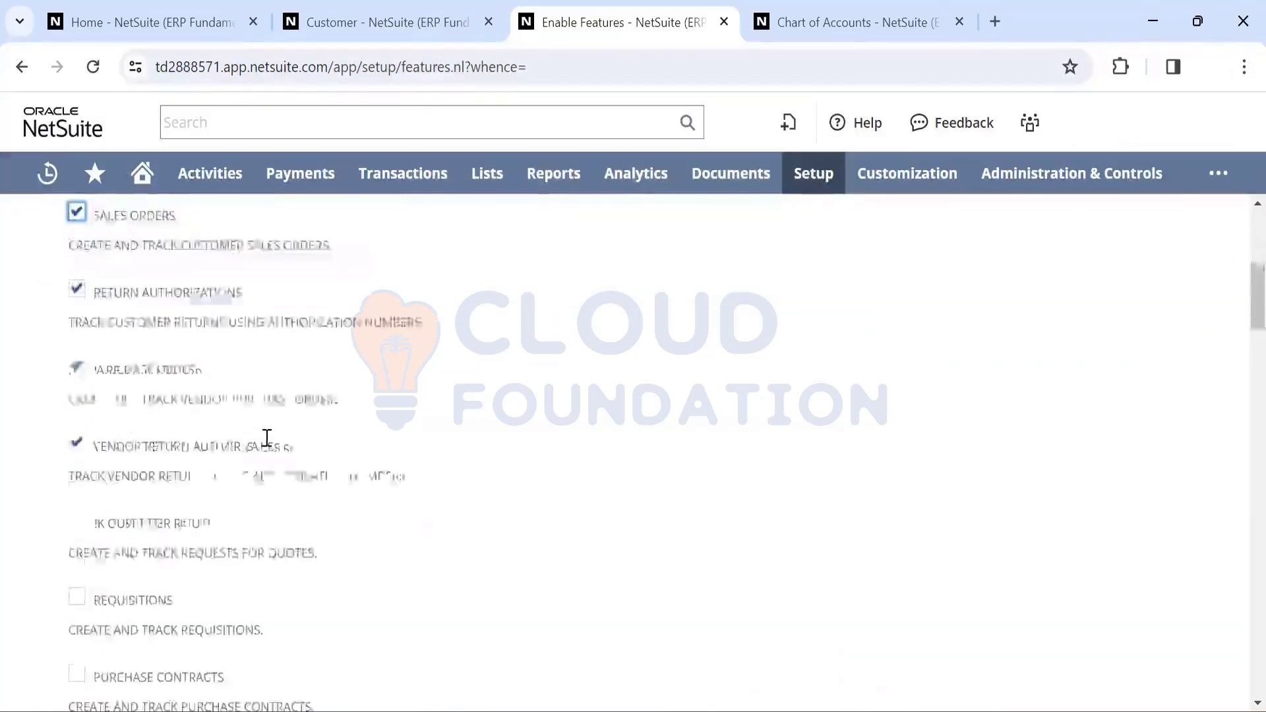
scroll(268, 446, "down", 1)
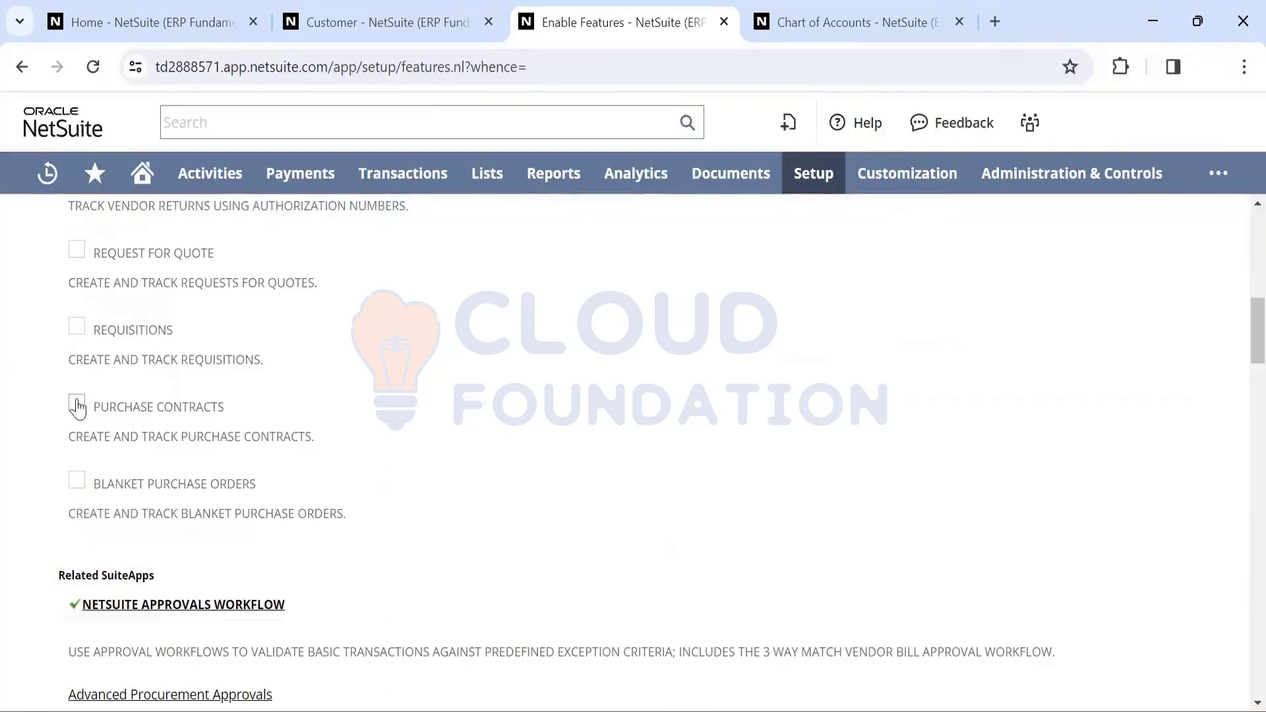
scroll(288, 386, "down", 10)
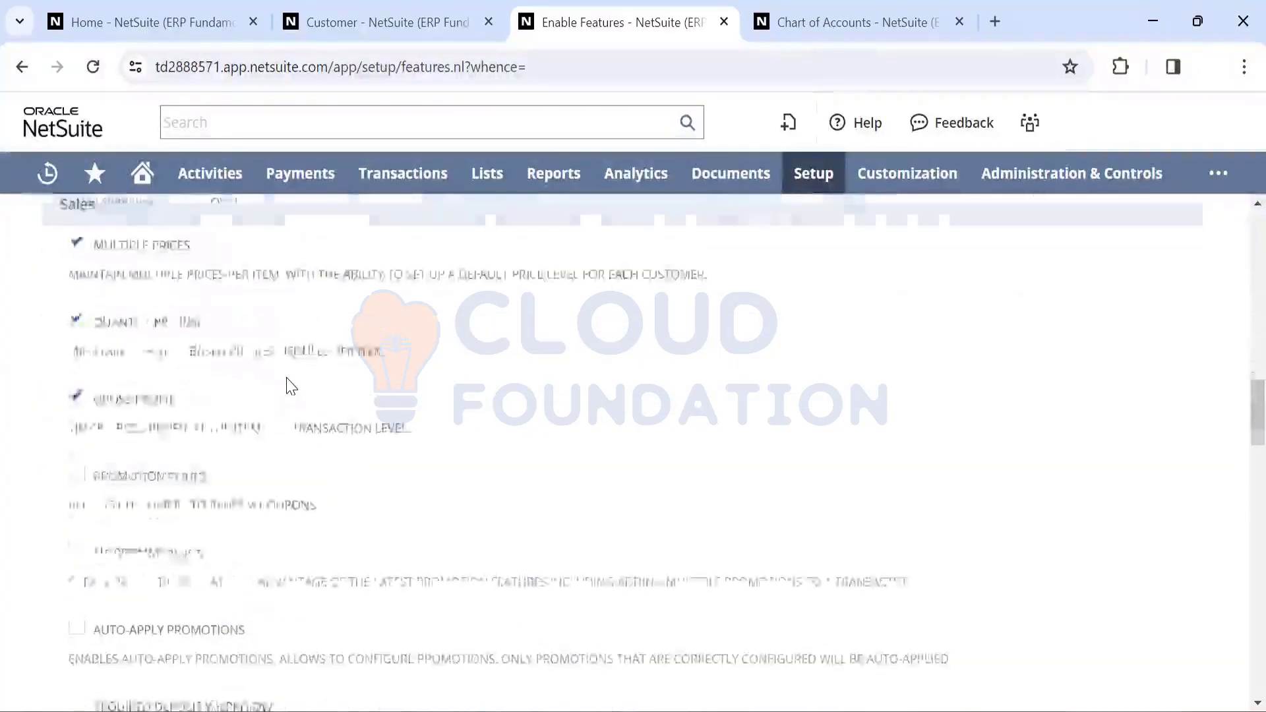
Show the Company features and review the Classifications and Projects sections
scroll(424, 427, "up", 15)
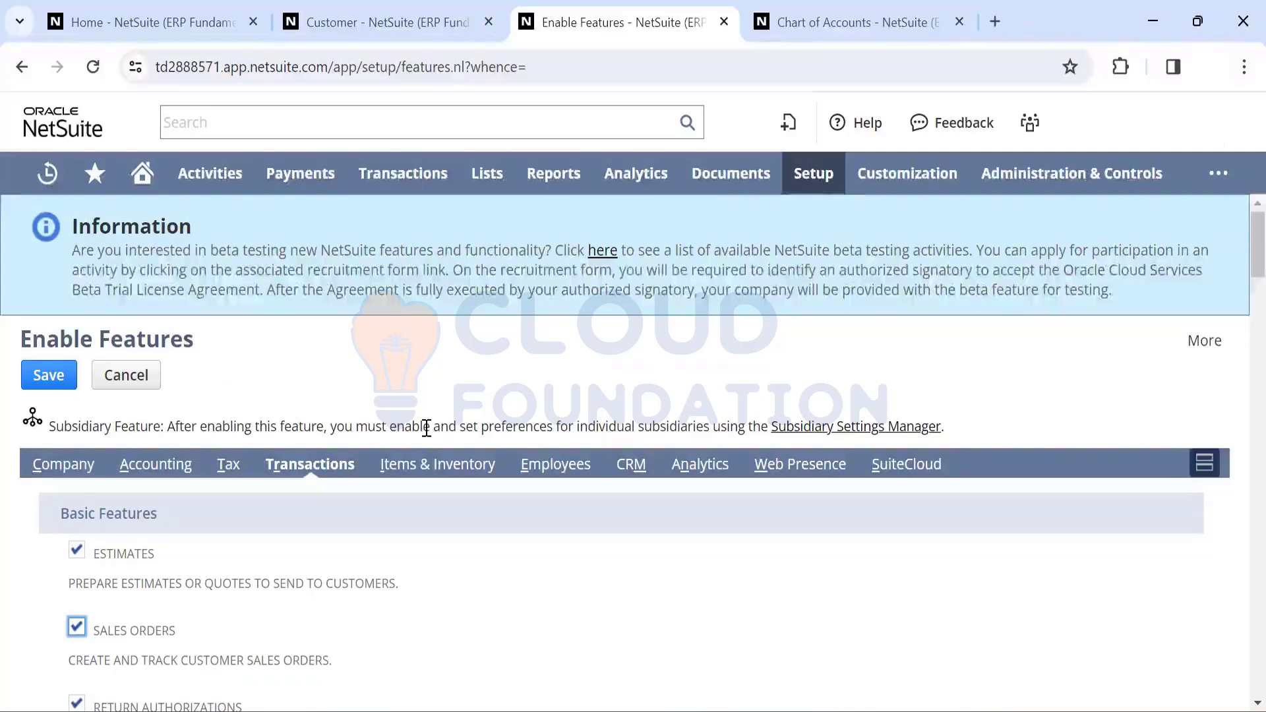
left_click(64, 464)
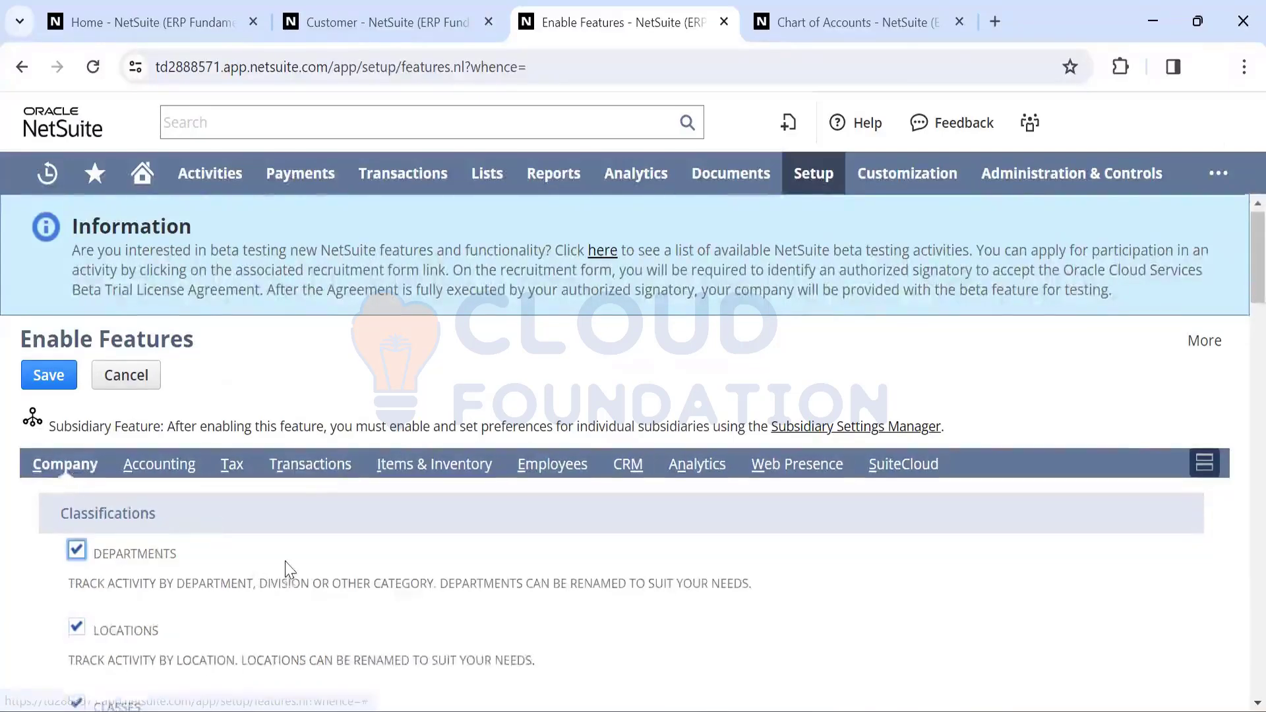
scroll(285, 562, "down", 10)
scroll(287, 562, "up", 3)
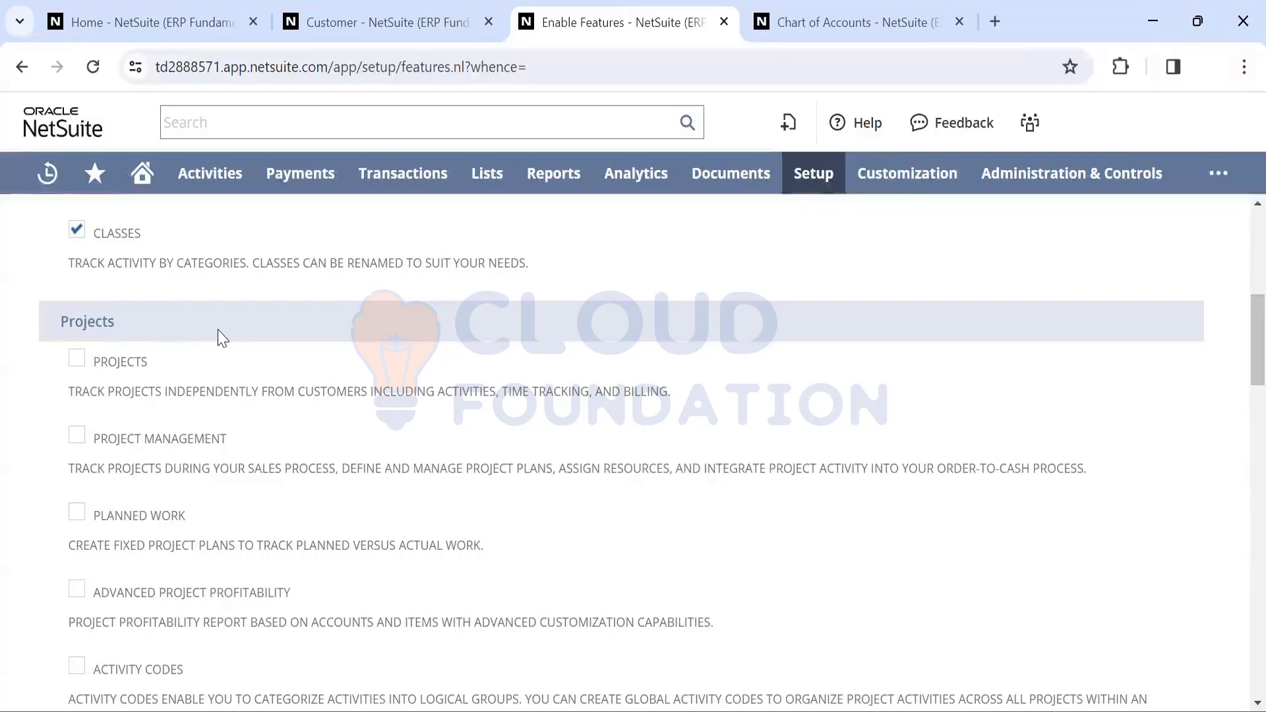
scroll(218, 336, "up", 2)
scroll(218, 336, "down", 2)
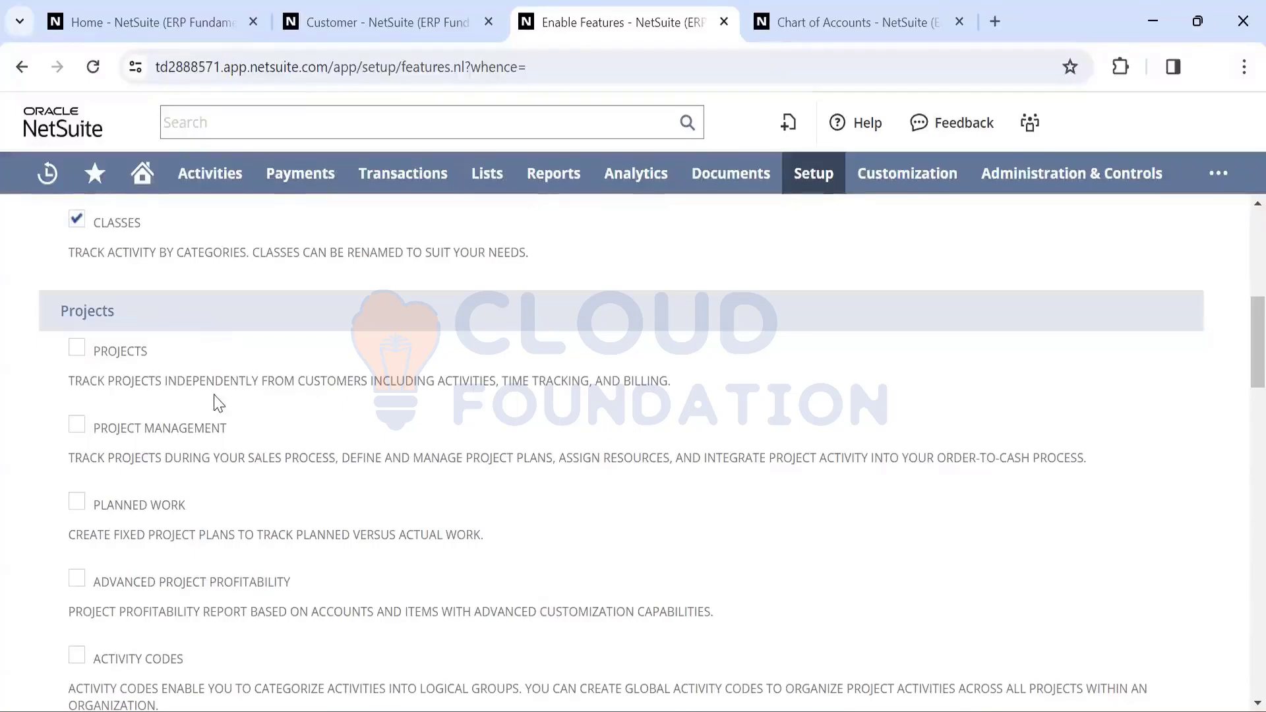
scroll(213, 380, "up", 3)
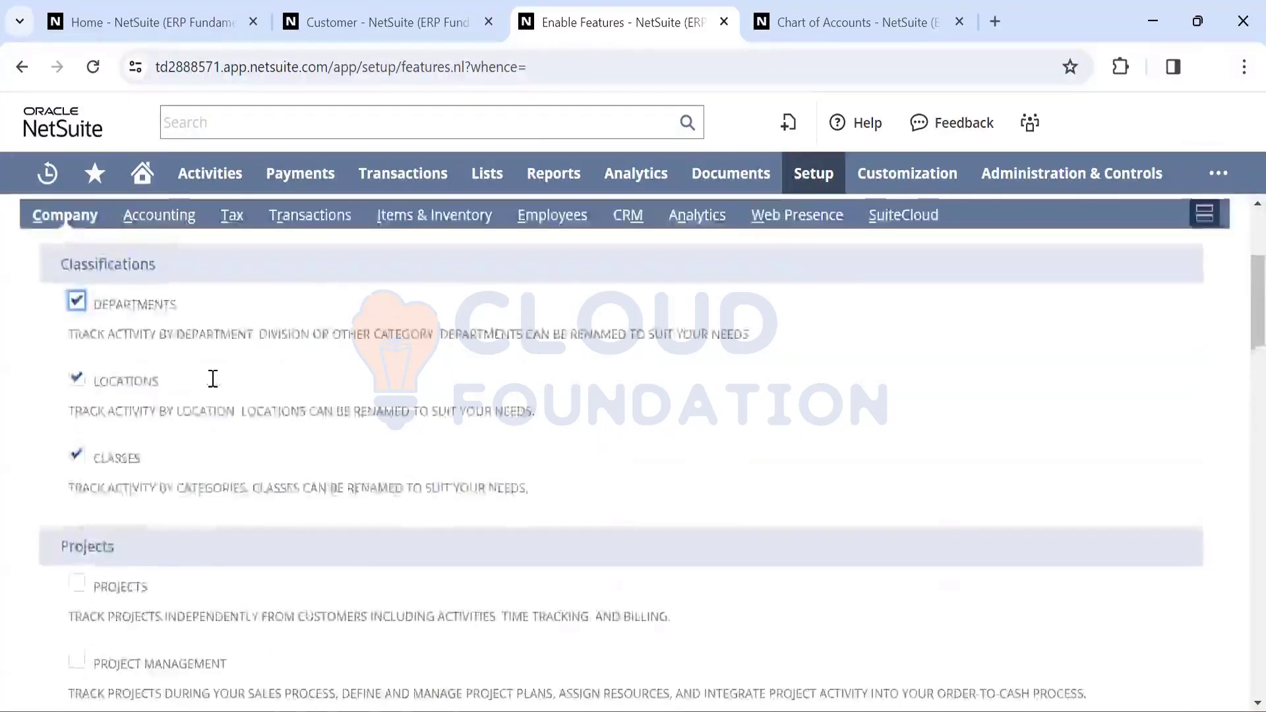
scroll(10, 438, "down", 2)
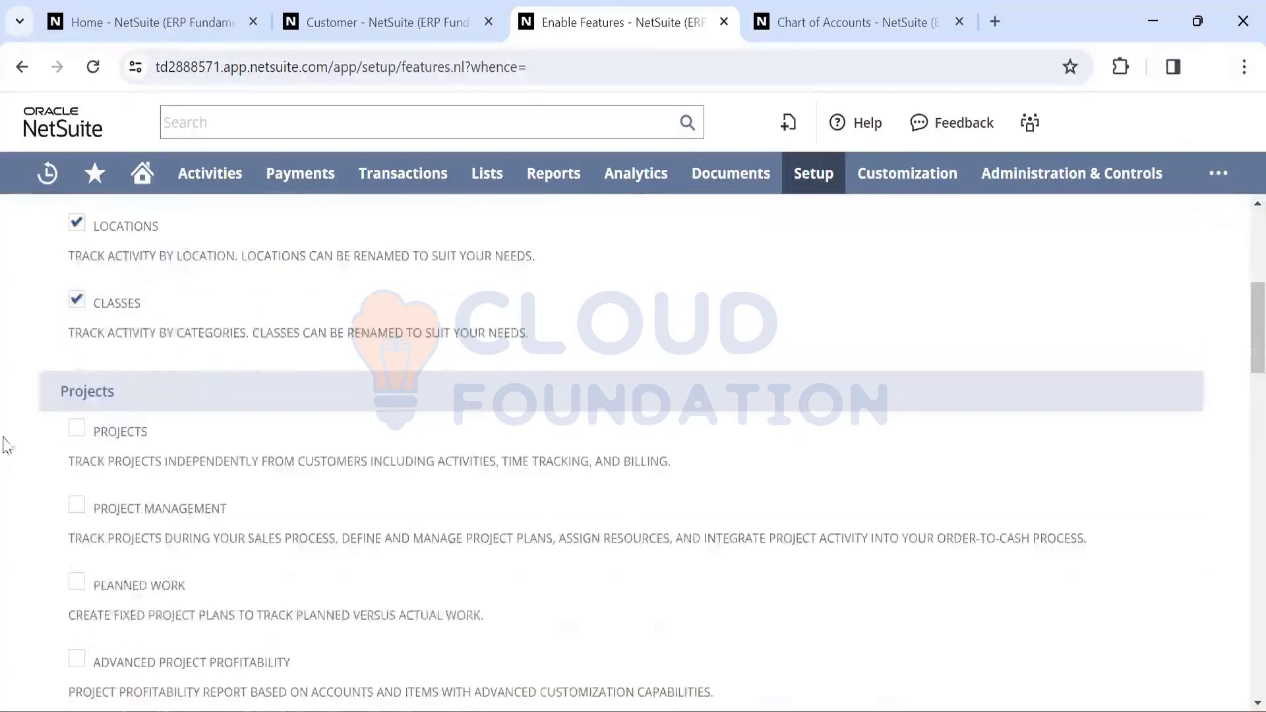
scroll(75, 437, "down", 2)
scroll(76, 439, "up", 3)
left_click(75, 438)
scroll(76, 439, "up", 3)
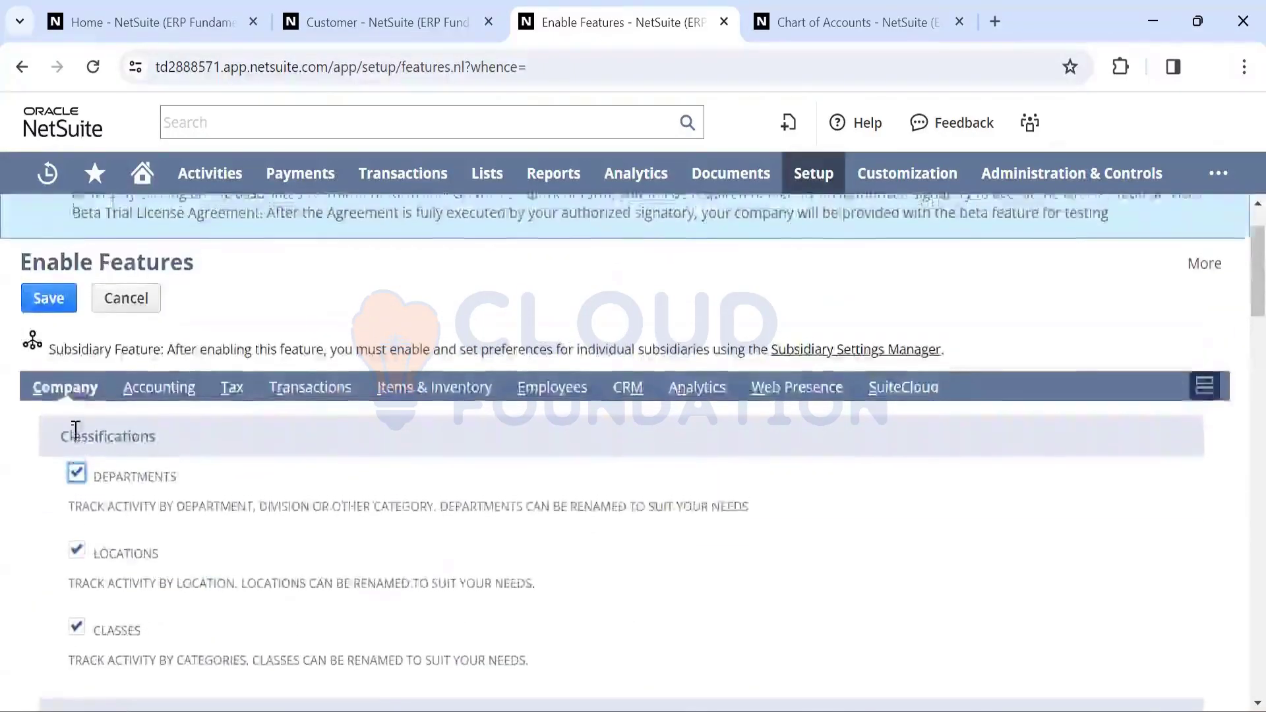
scroll(218, 374, "down", 2)
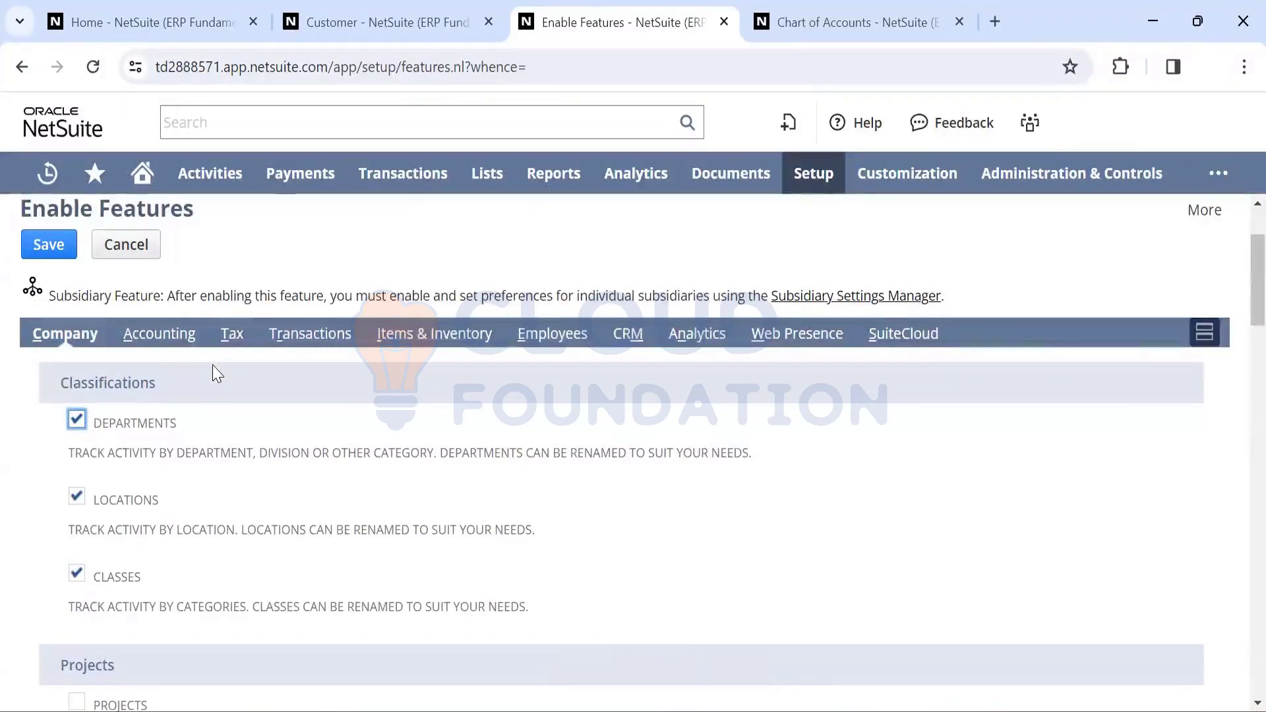
Examine the individual options in the Projects section, such as Projects, Project Management and Planned Work
scroll(218, 374, "down", 4)
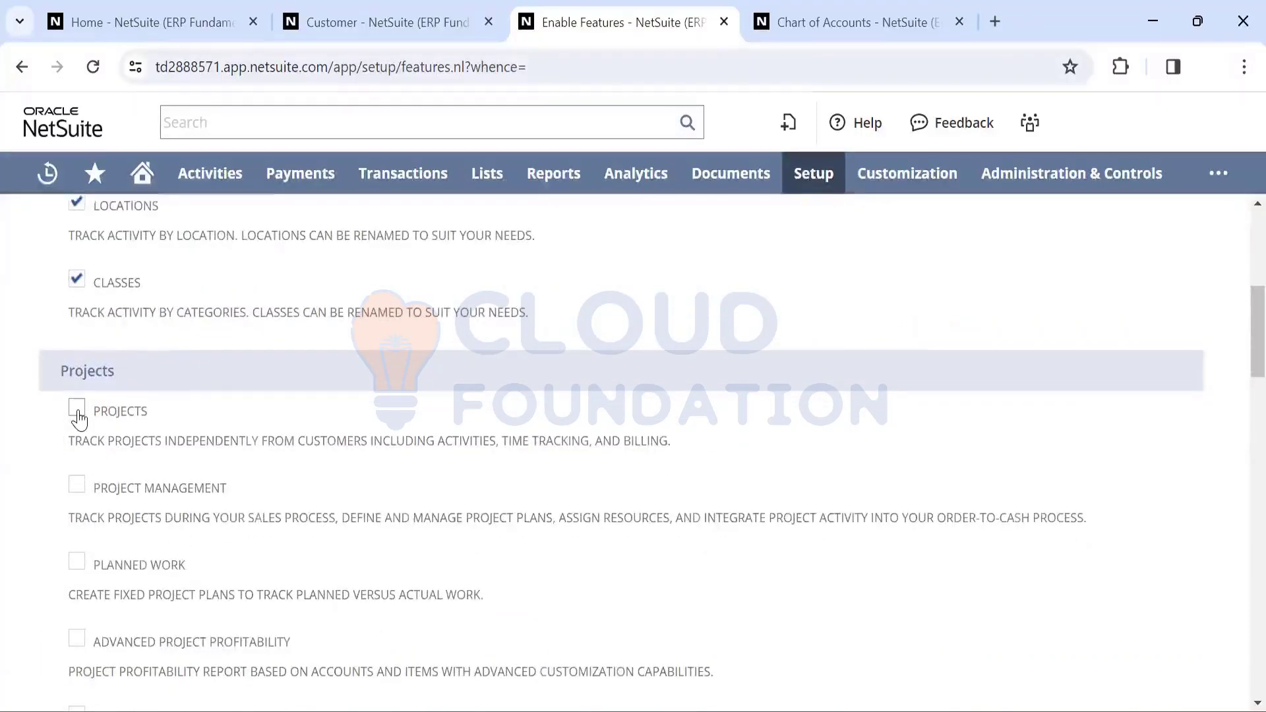
scroll(285, 406, "down", 1)
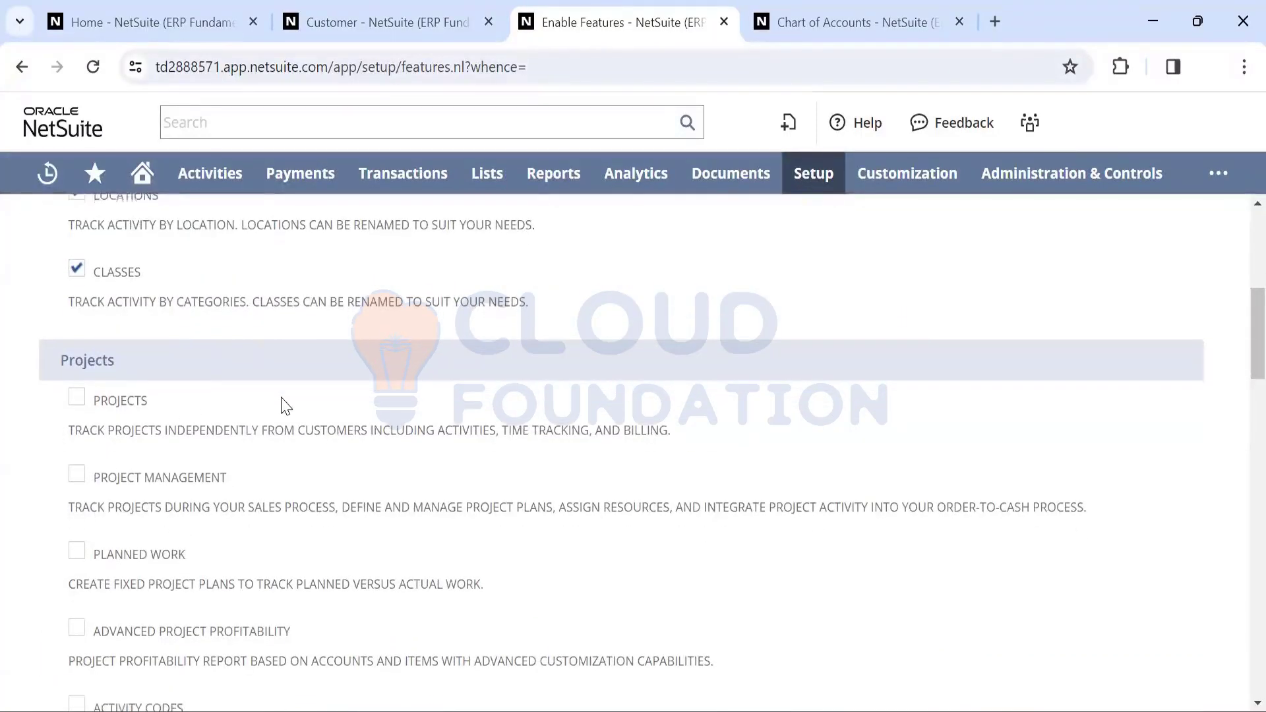
scroll(285, 406, "up", 1)
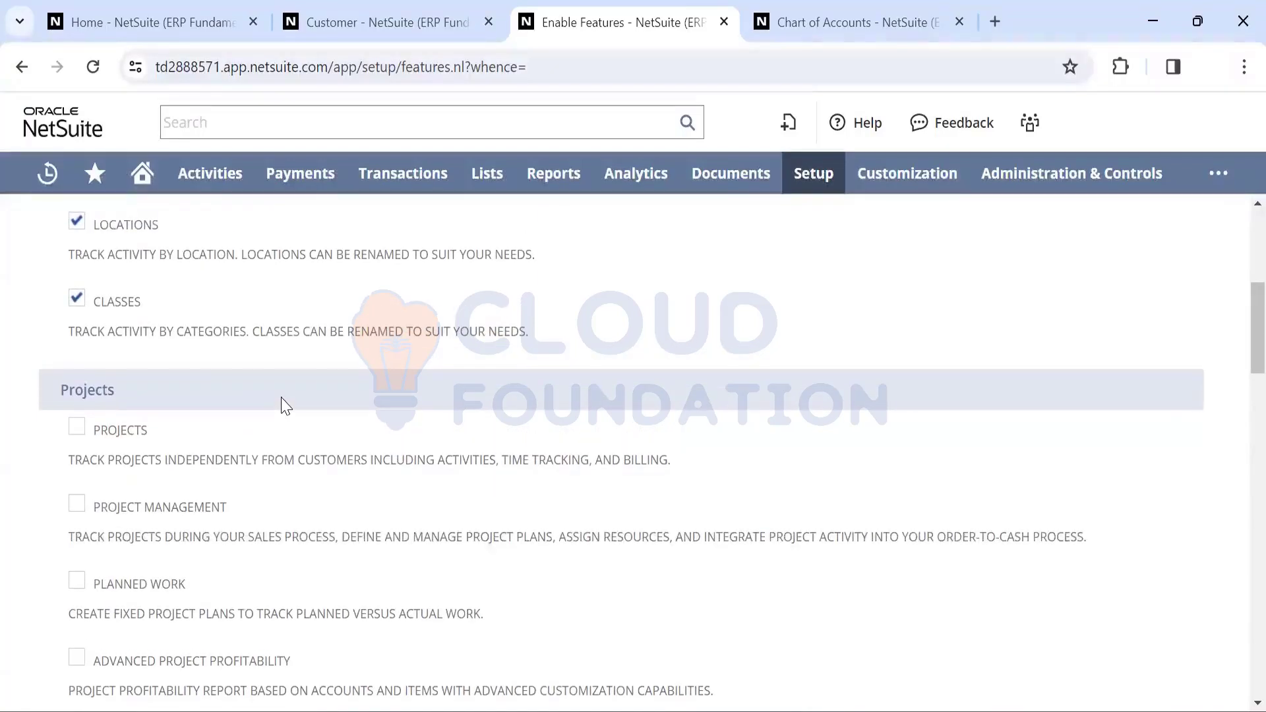
scroll(284, 405, "down", 1)
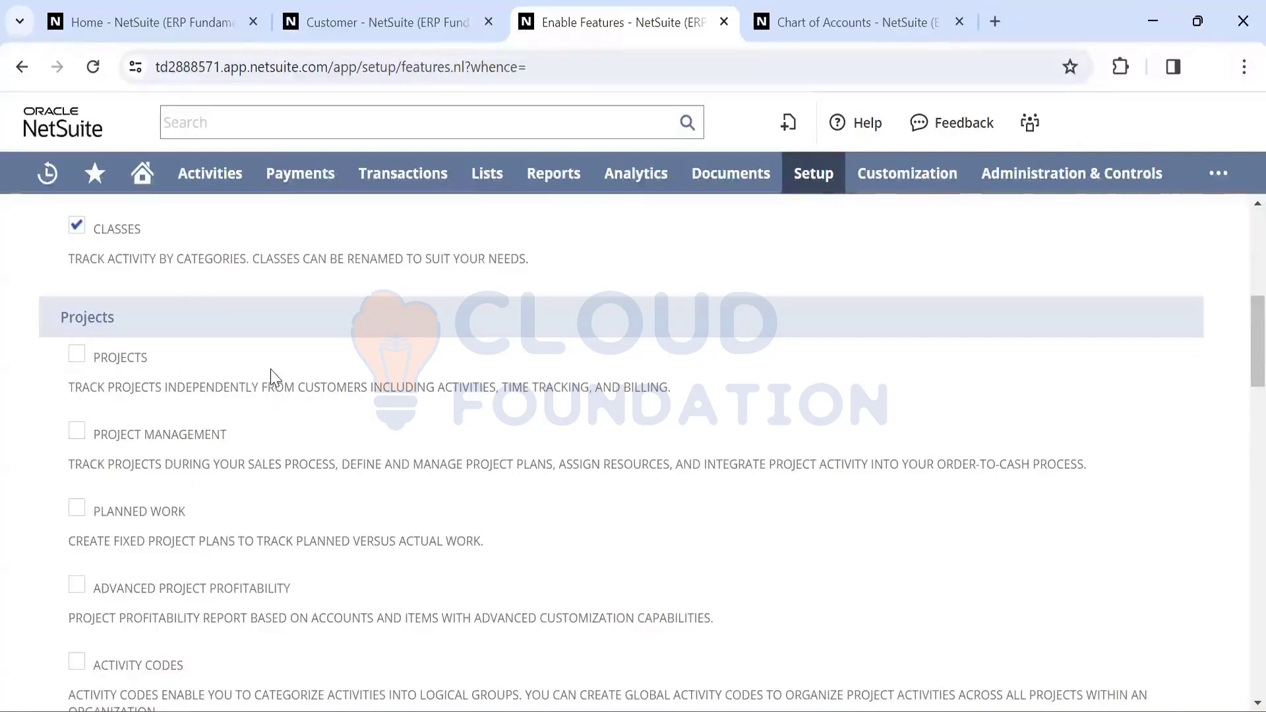
scroll(276, 377, "up", 2)
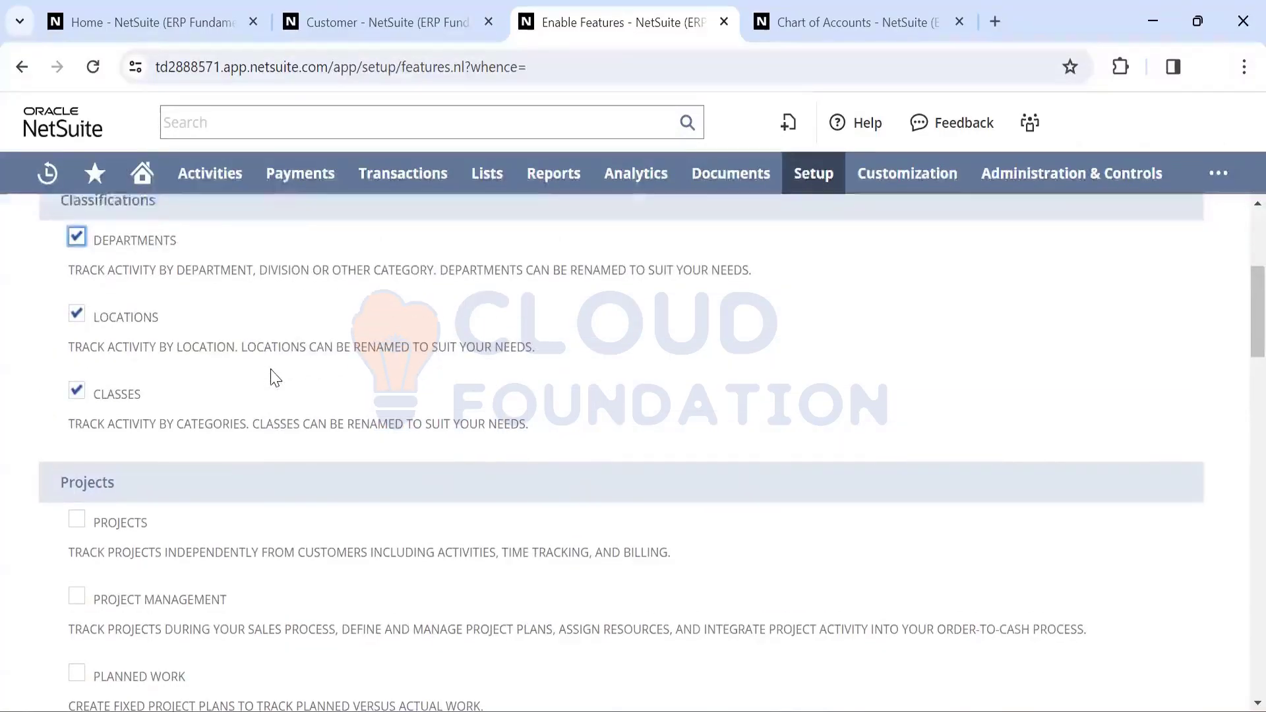
Return to the Transactions features and check the Basic Features down to Blanket Purchase Orders
scroll(261, 351, "up", 4)
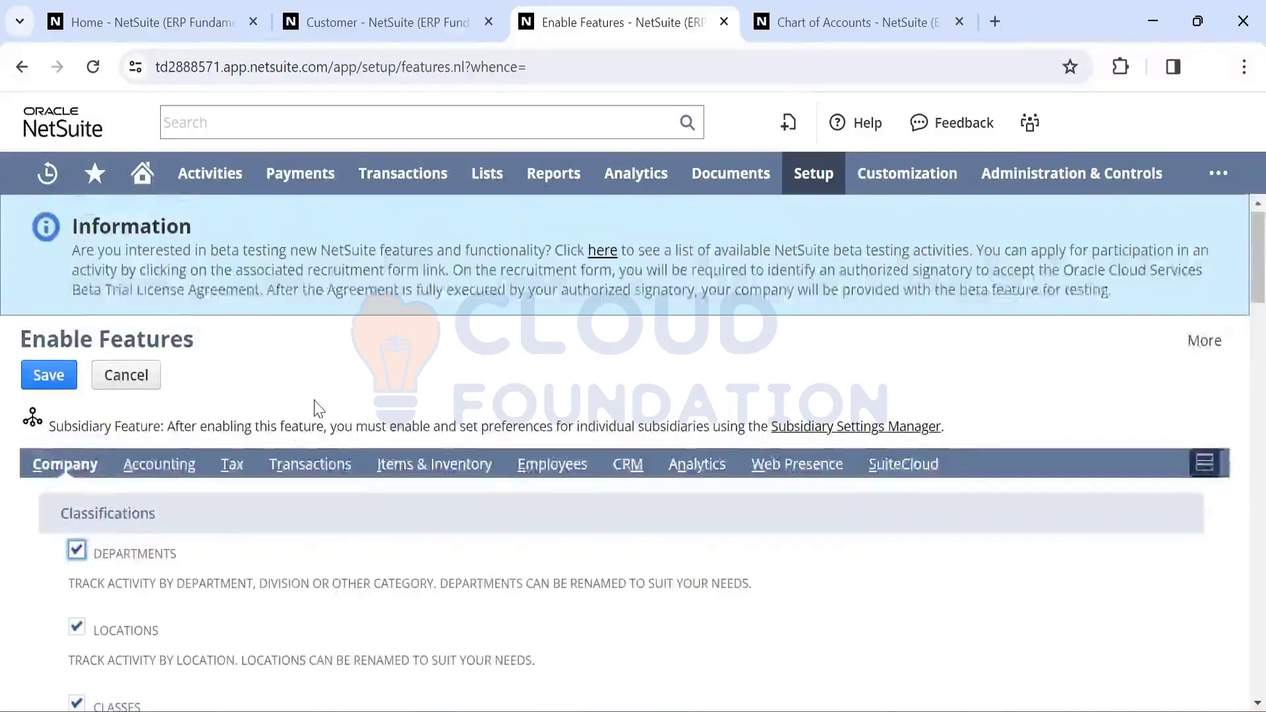
scroll(316, 406, "down", 2)
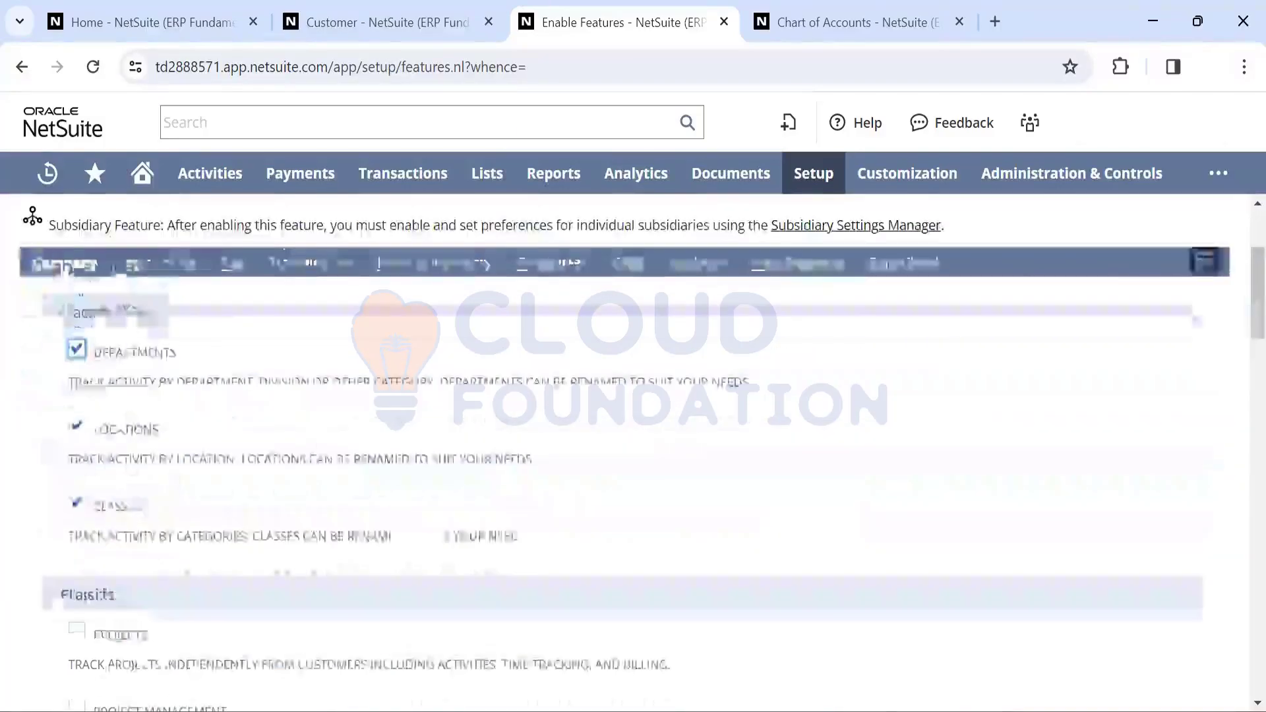
left_click(321, 266)
scroll(334, 429, "down", 5)
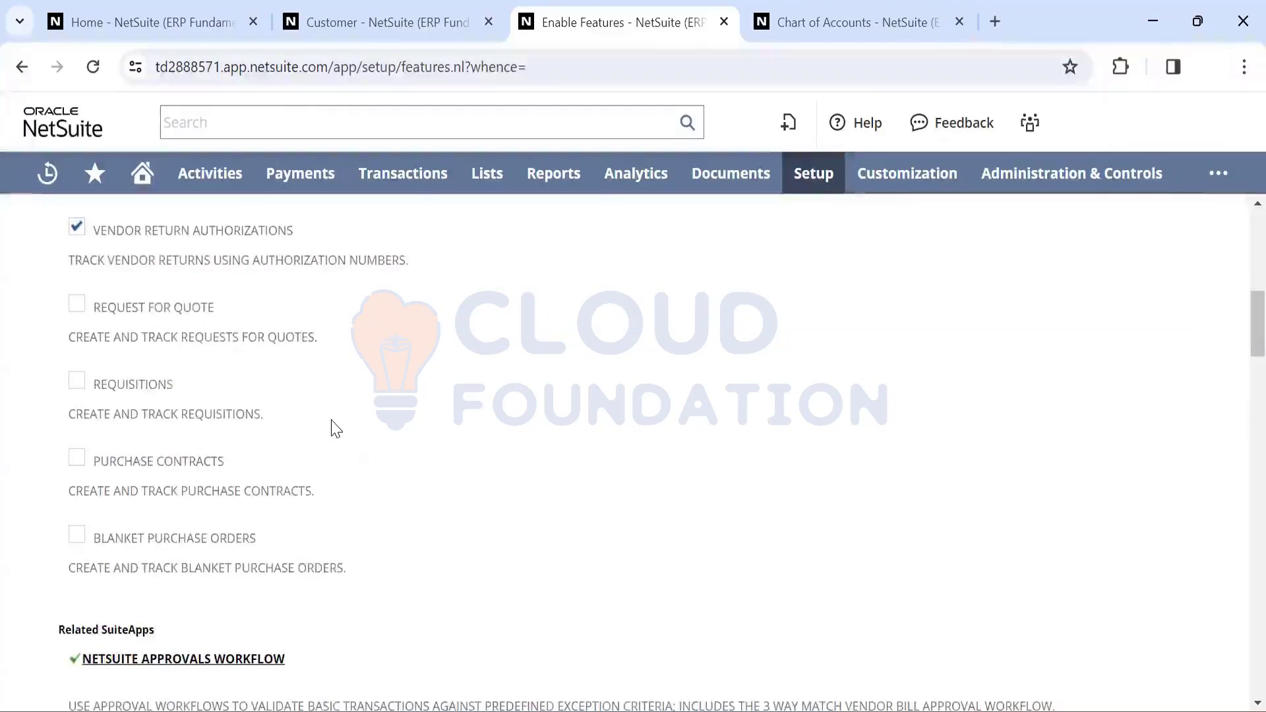
Show the Employees features and review the Payroll, Time & Expenses and Permissions sections
scroll(485, 272, "up", 4)
scroll(485, 273, "up", 3)
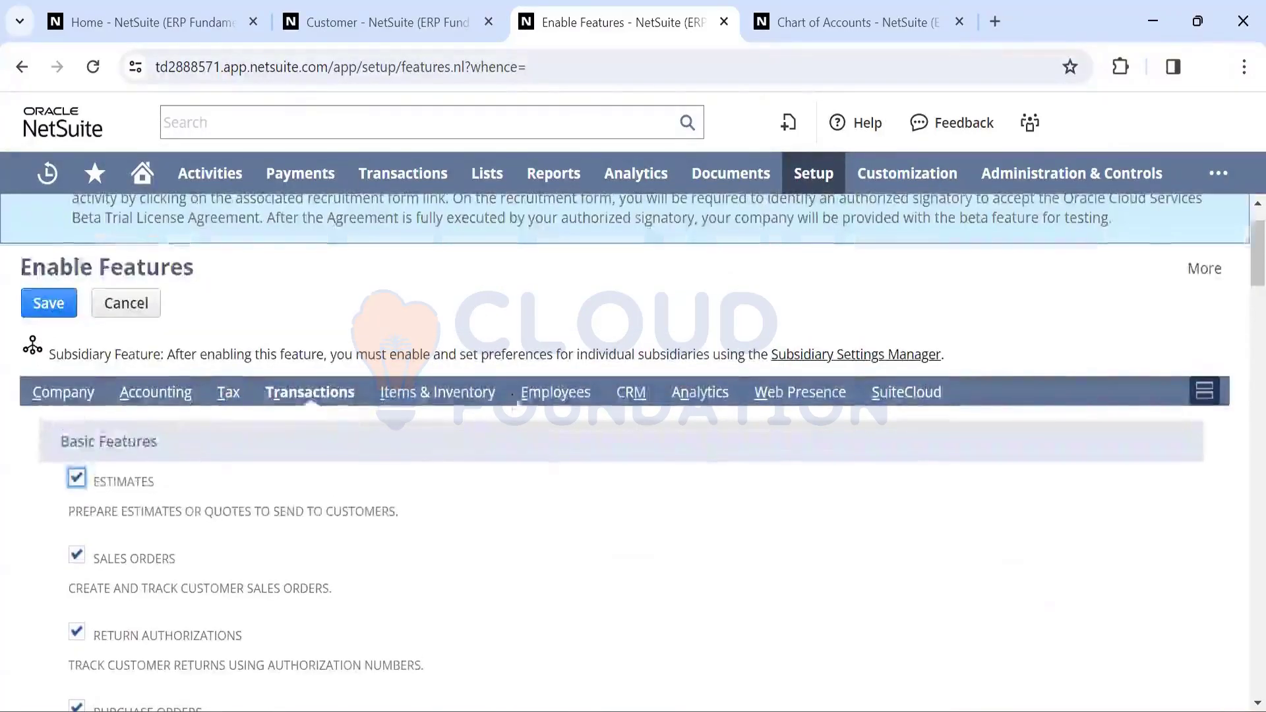
left_click(536, 396)
scroll(319, 511, "down", 2)
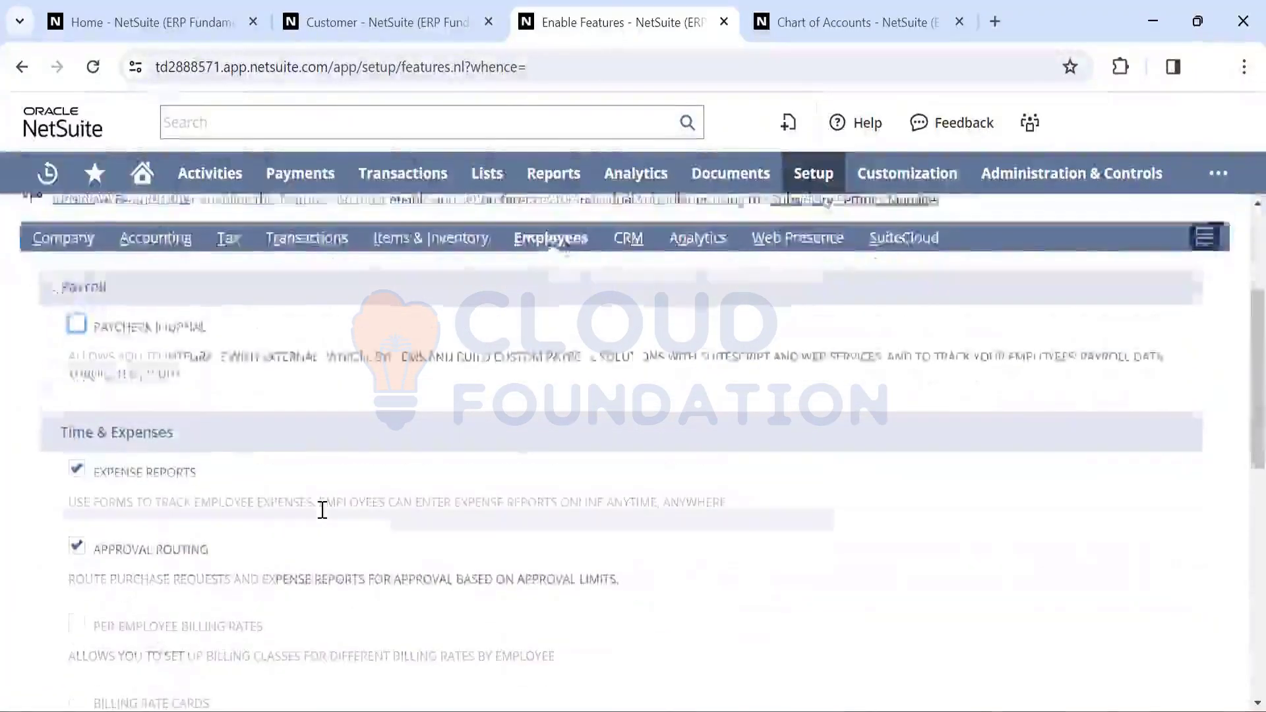
scroll(322, 510, "up", 1)
scroll(322, 510, "down", 3)
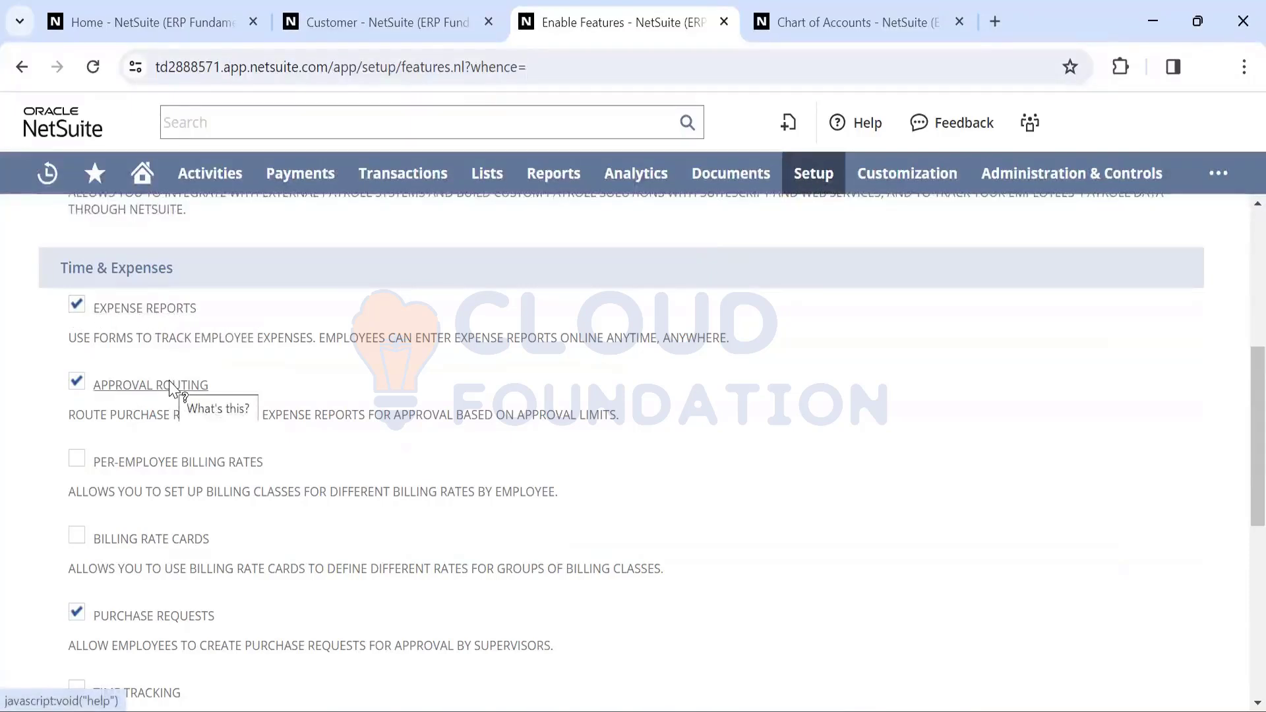
scroll(207, 379, "down", 3)
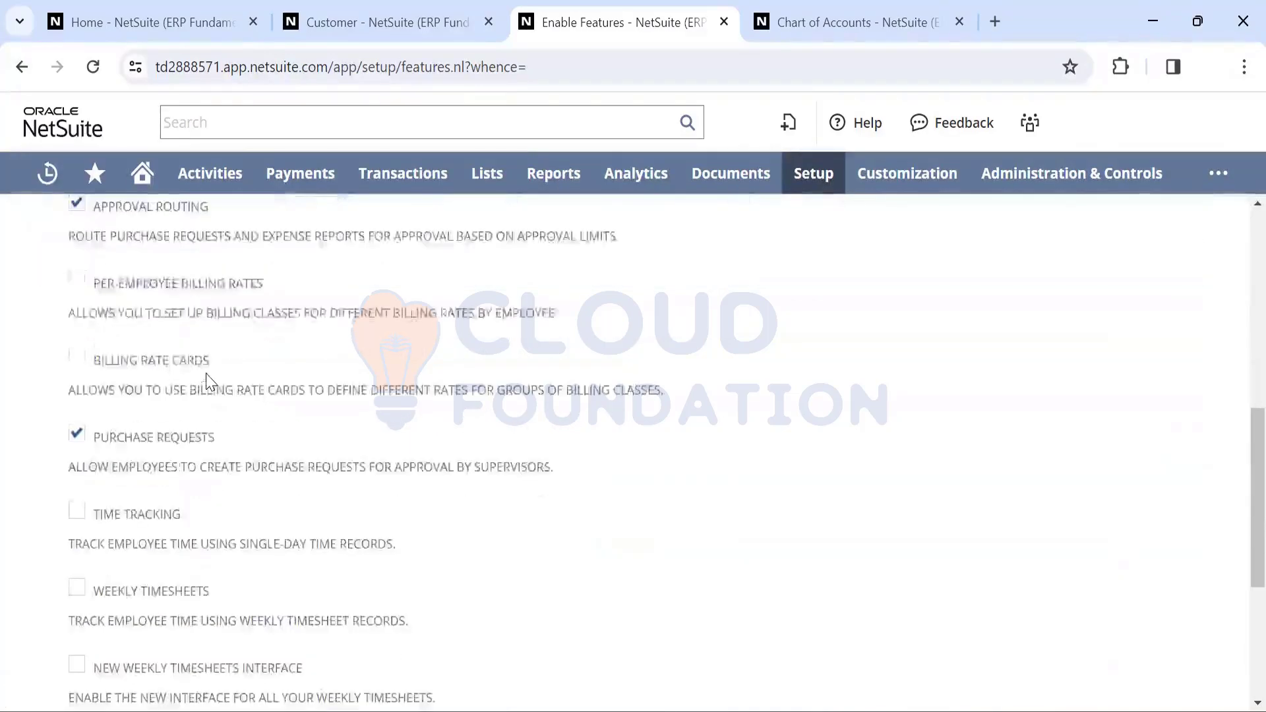
scroll(207, 379, "down", 3)
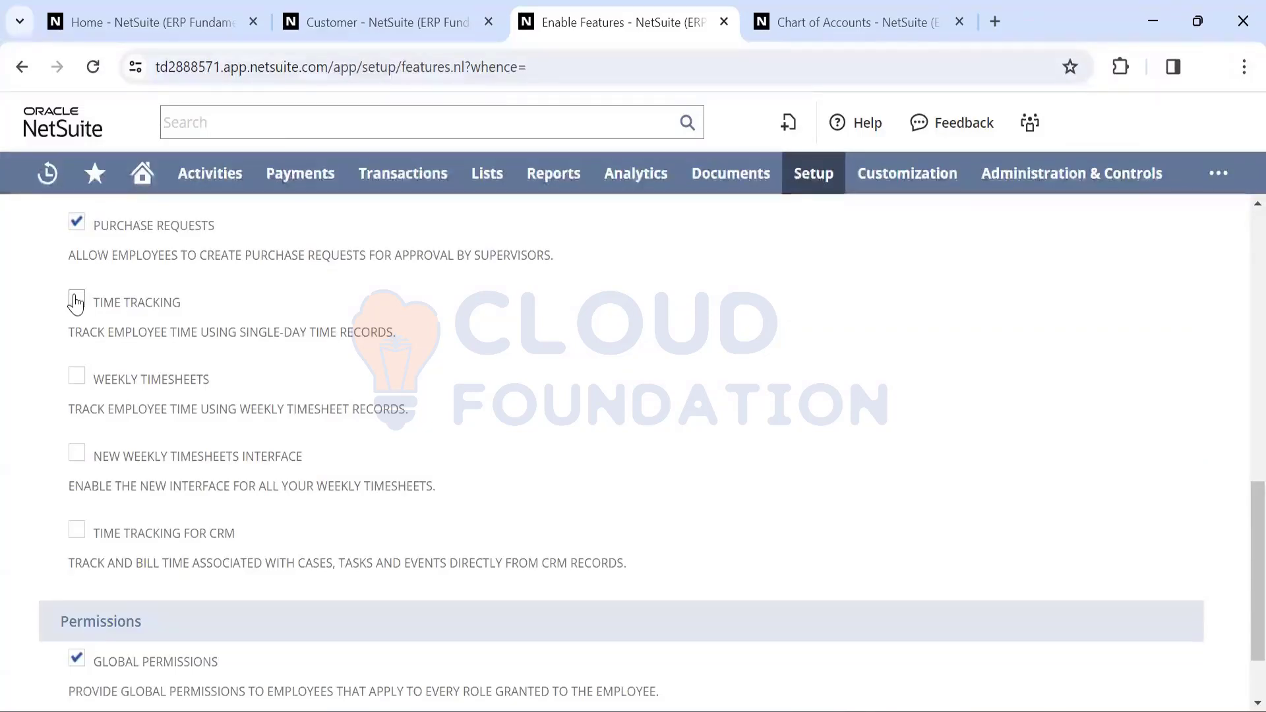
scroll(261, 311, "up", 1)
scroll(261, 311, "down", 3)
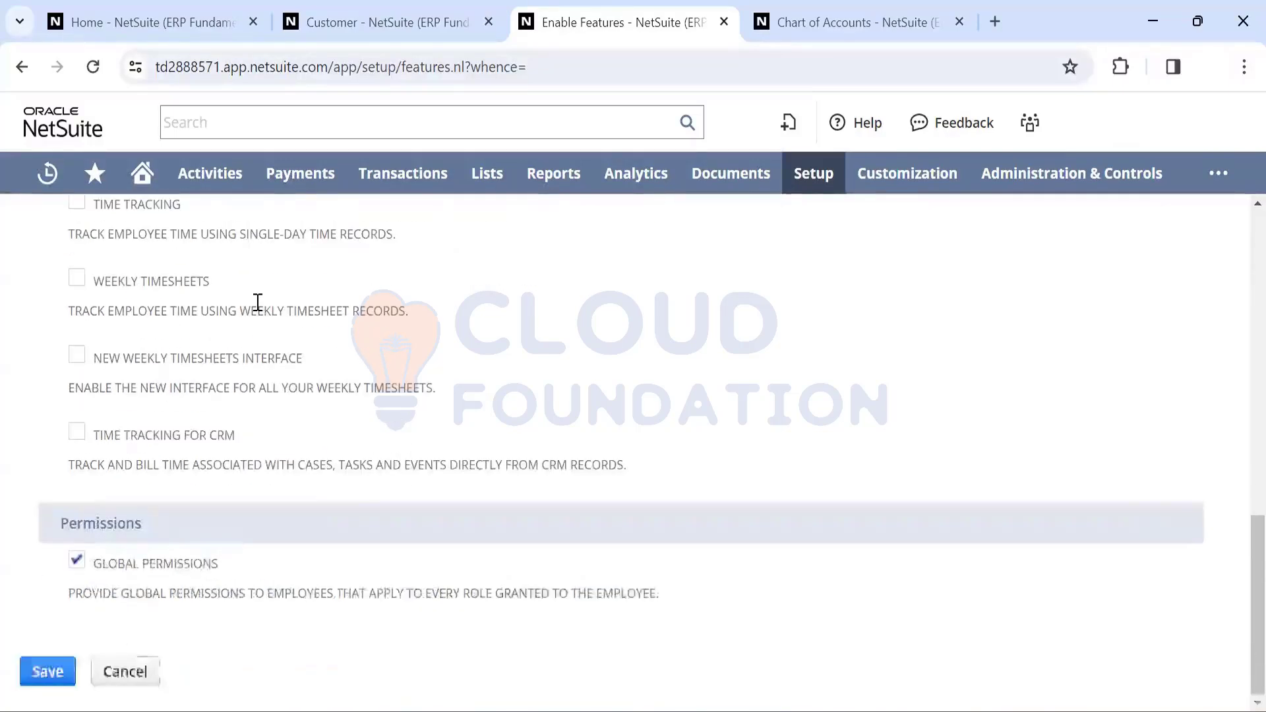
Show the CRM features and look over the options under Basic Features
scroll(259, 306, "up", 10)
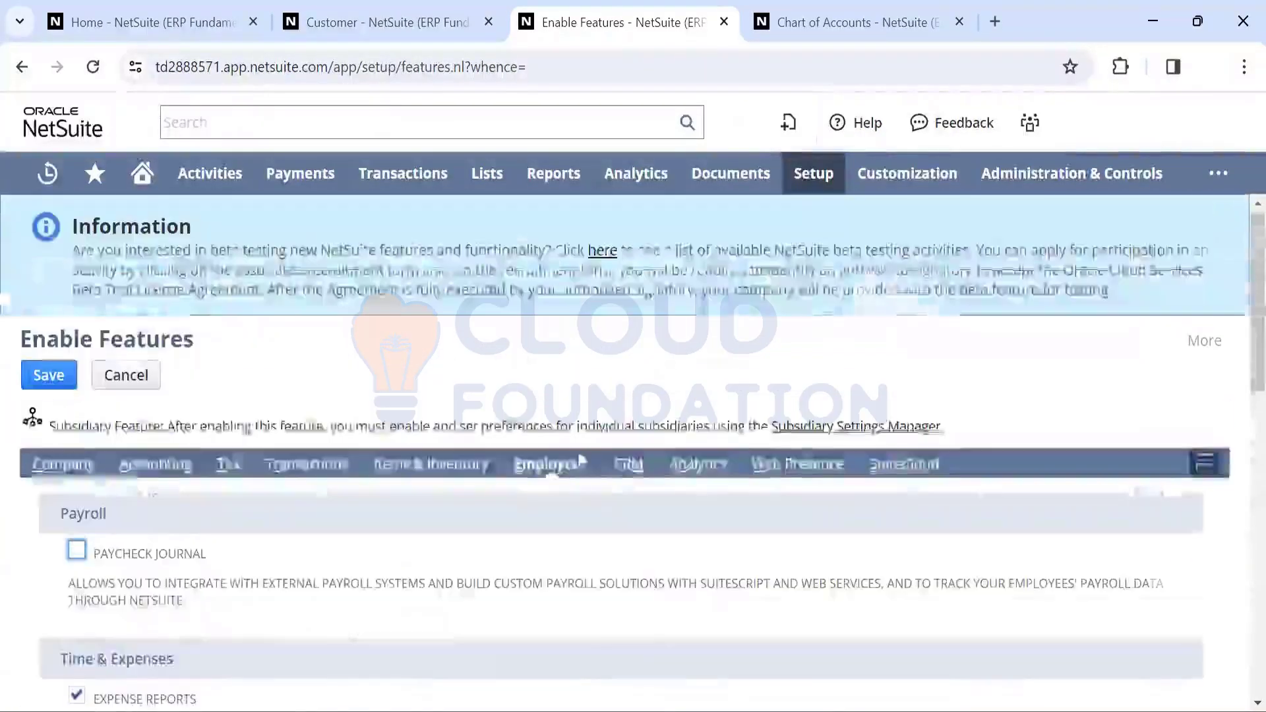
left_click(625, 464)
scroll(503, 433, "down", 5)
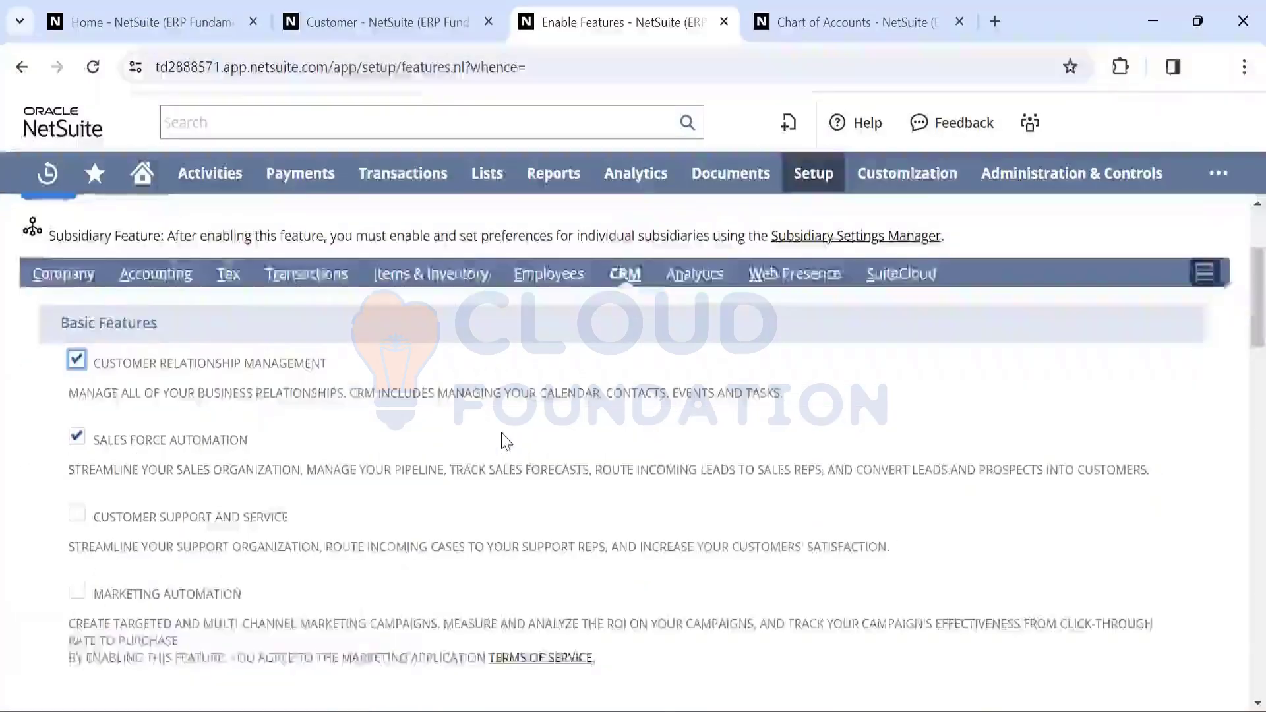
Show the SuiteCloud features and review the SuiteBuilder, SuiteScript, SuiteFlow and SuiteGL sections
scroll(733, 389, "up", 4)
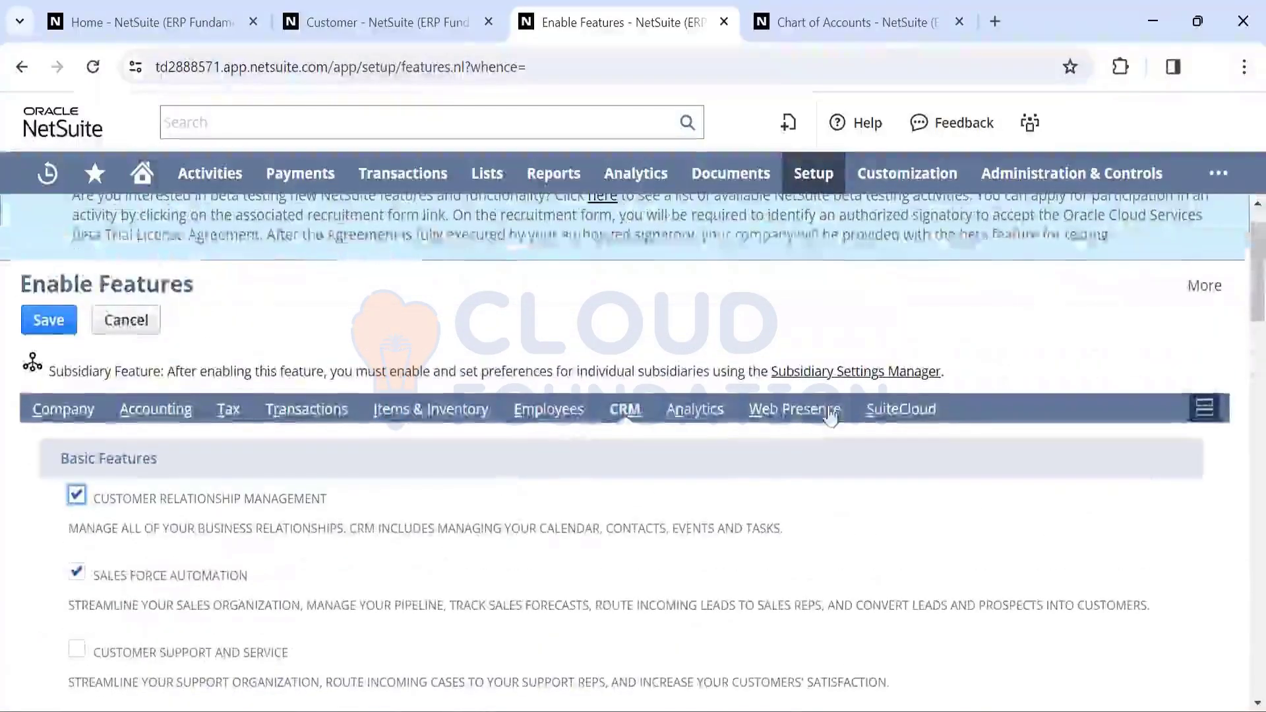
left_click(895, 412)
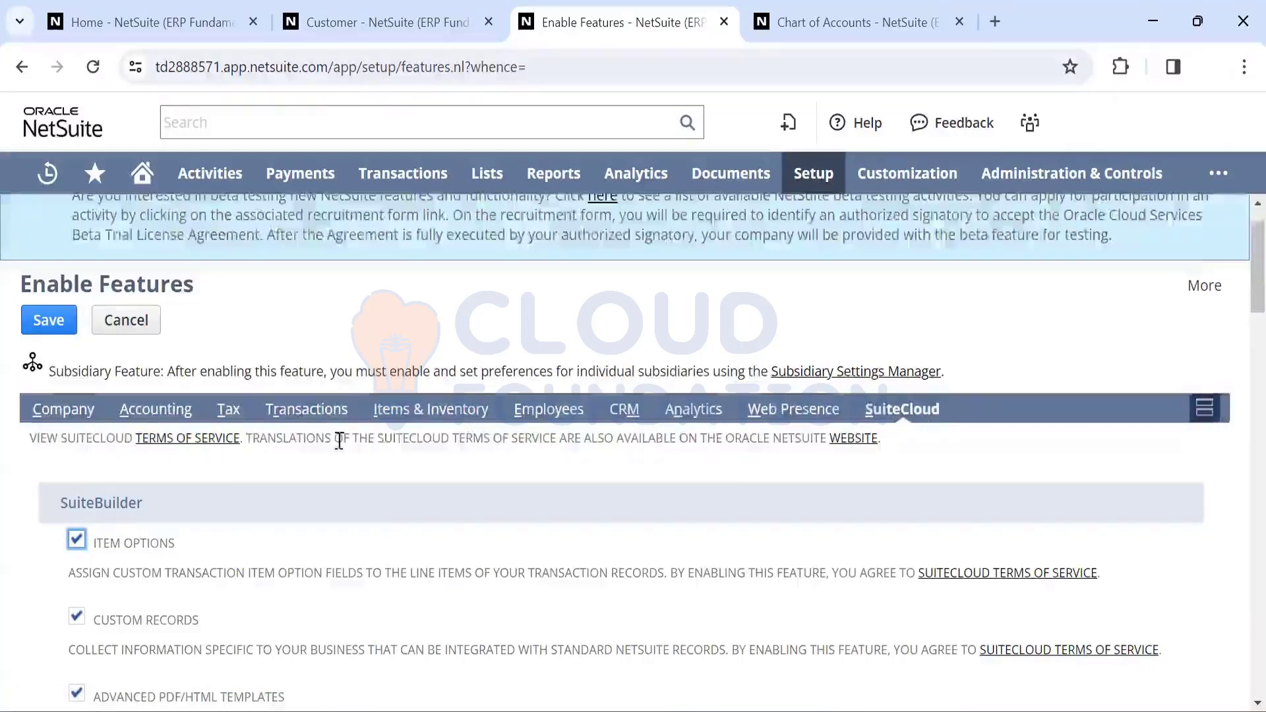
scroll(390, 441, "down", 2)
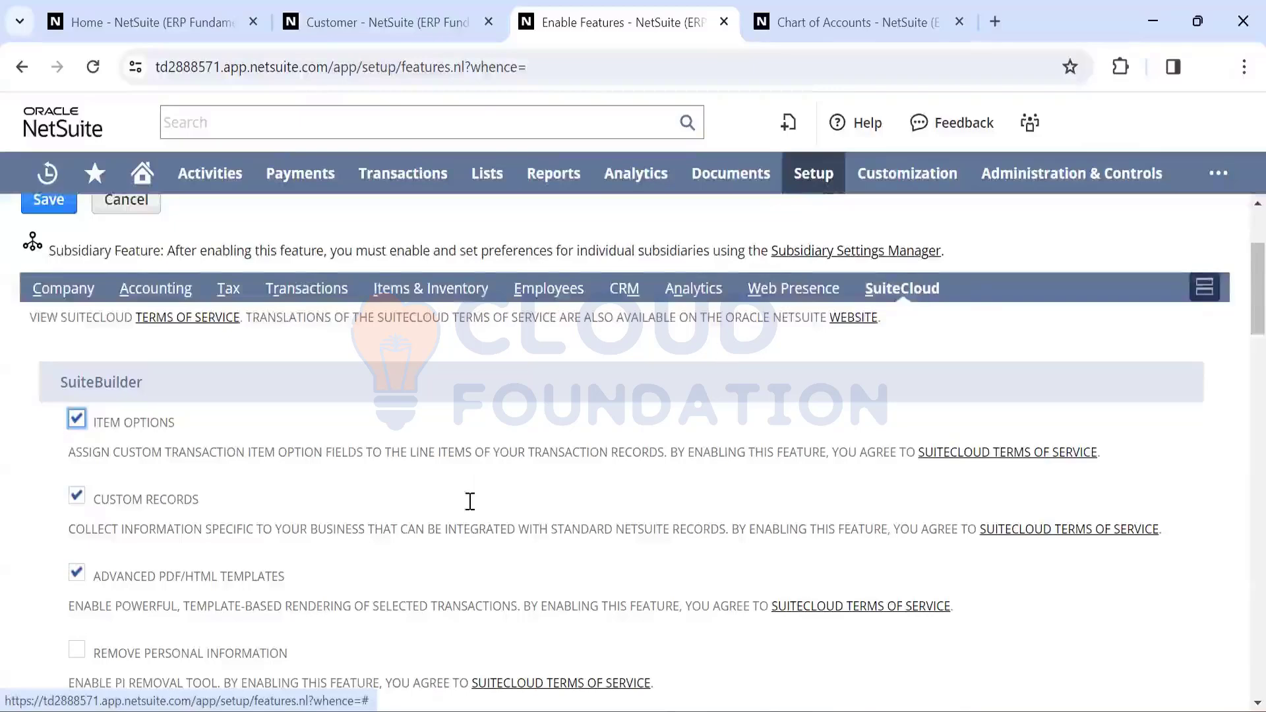
scroll(315, 520, "down", 3)
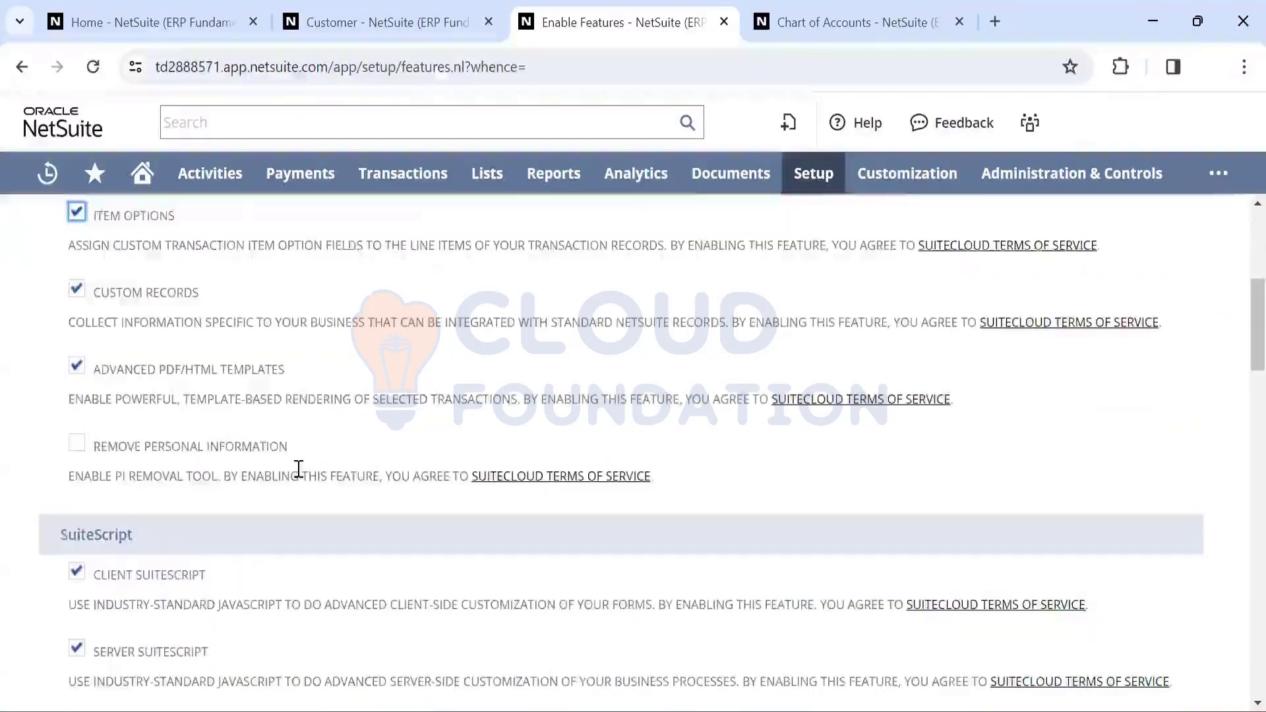
scroll(299, 469, "up", 2)
scroll(298, 469, "down", 7)
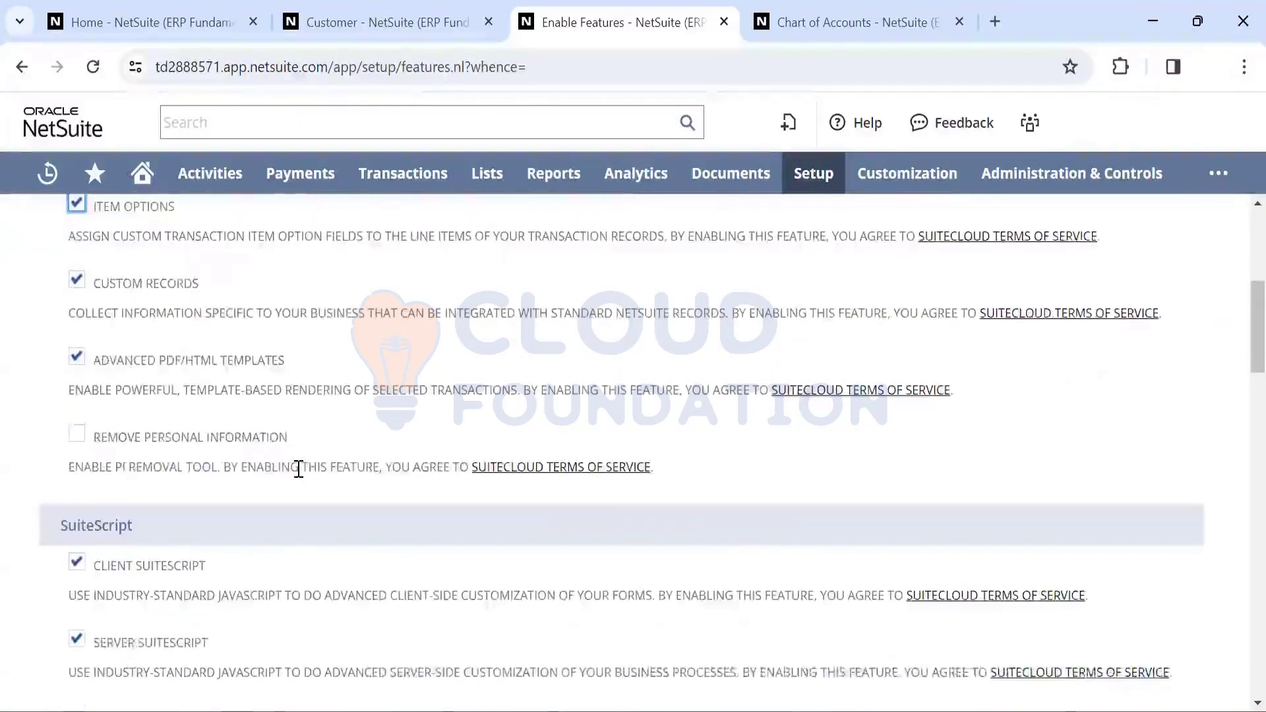
scroll(297, 470, "up", 3)
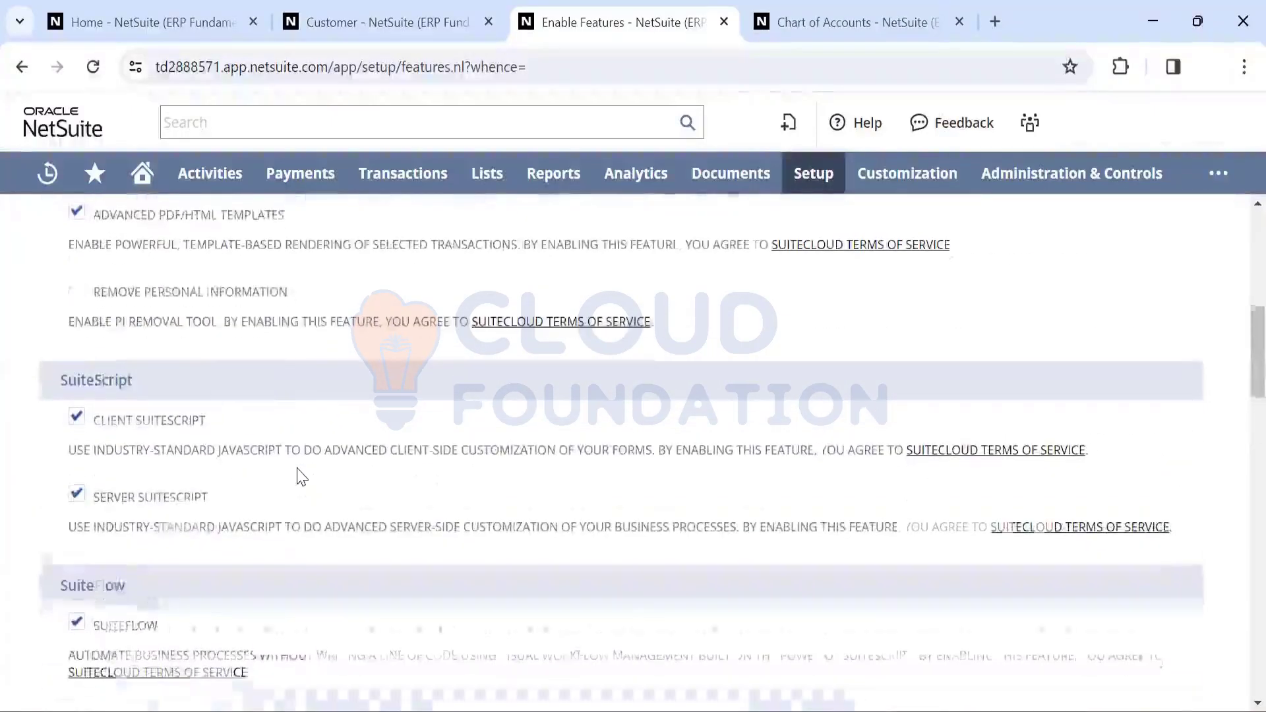
scroll(296, 475, "down", 1)
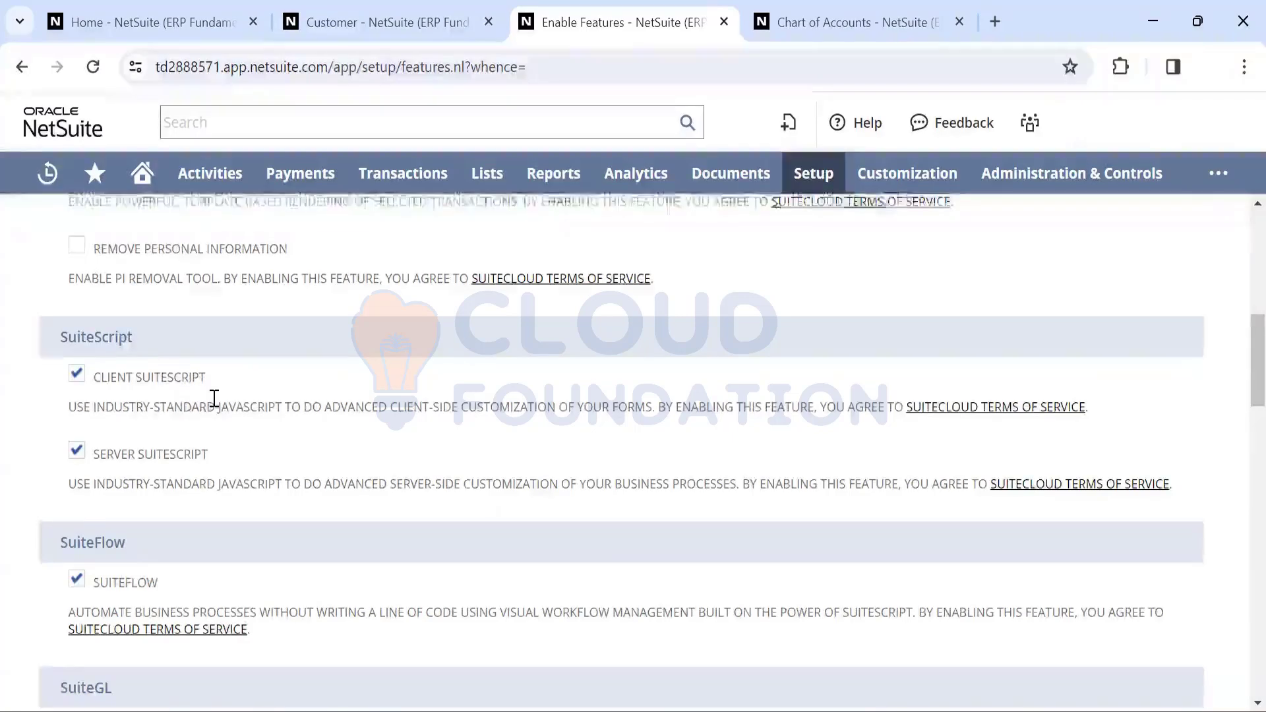
scroll(215, 397, "down", 4)
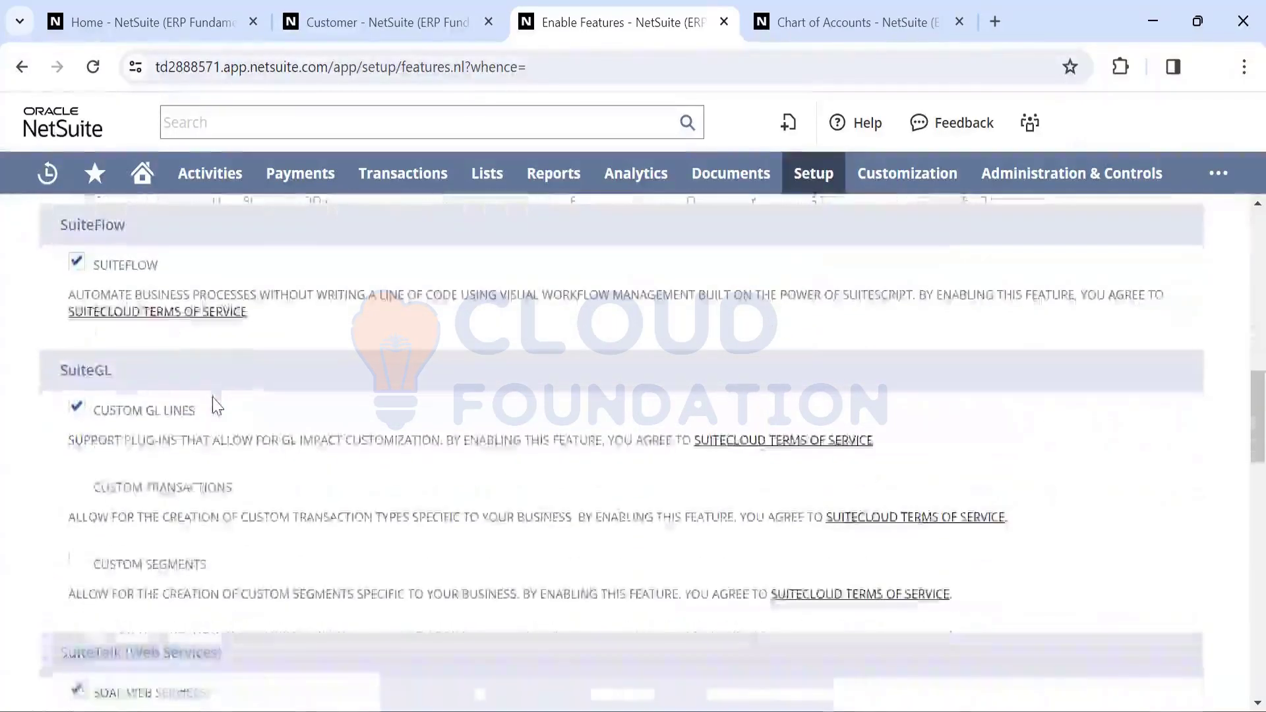
Review the SuiteTalk (Web Services) options and continue through the remaining SuiteCloud feature sections
scroll(132, 370, "up", 5)
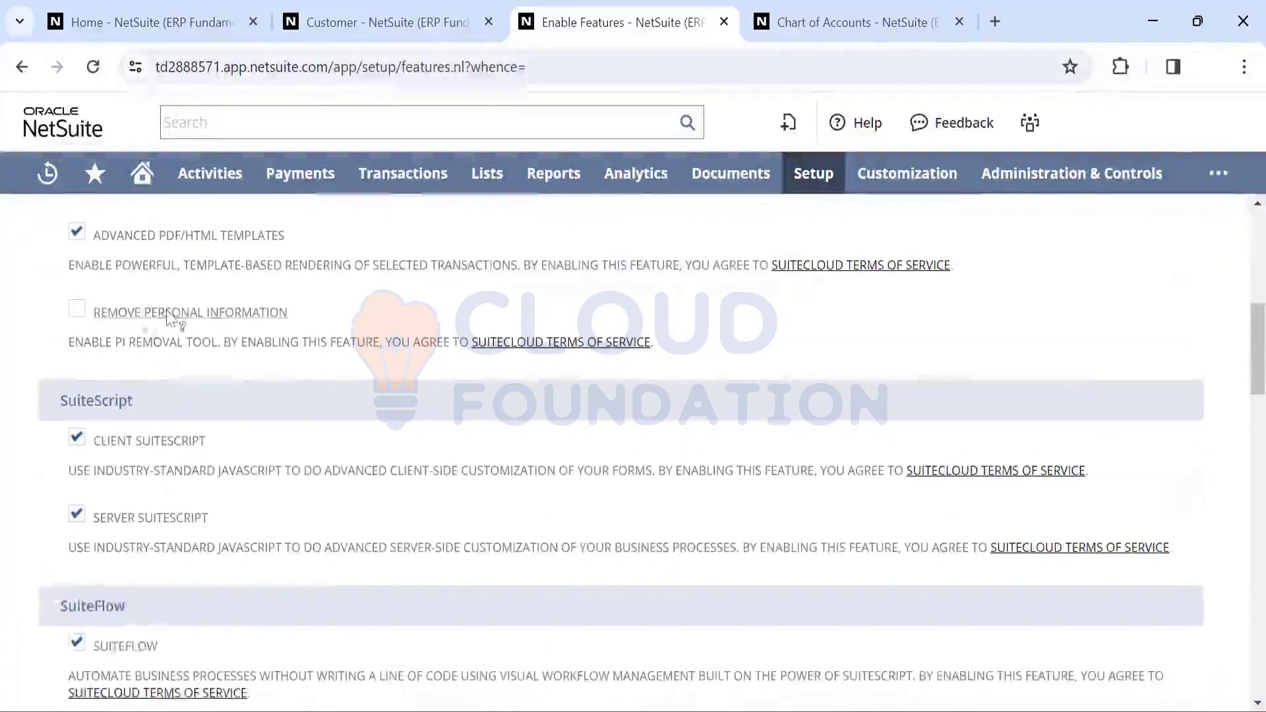
scroll(168, 311, "down", 5)
scroll(167, 311, "down", 5)
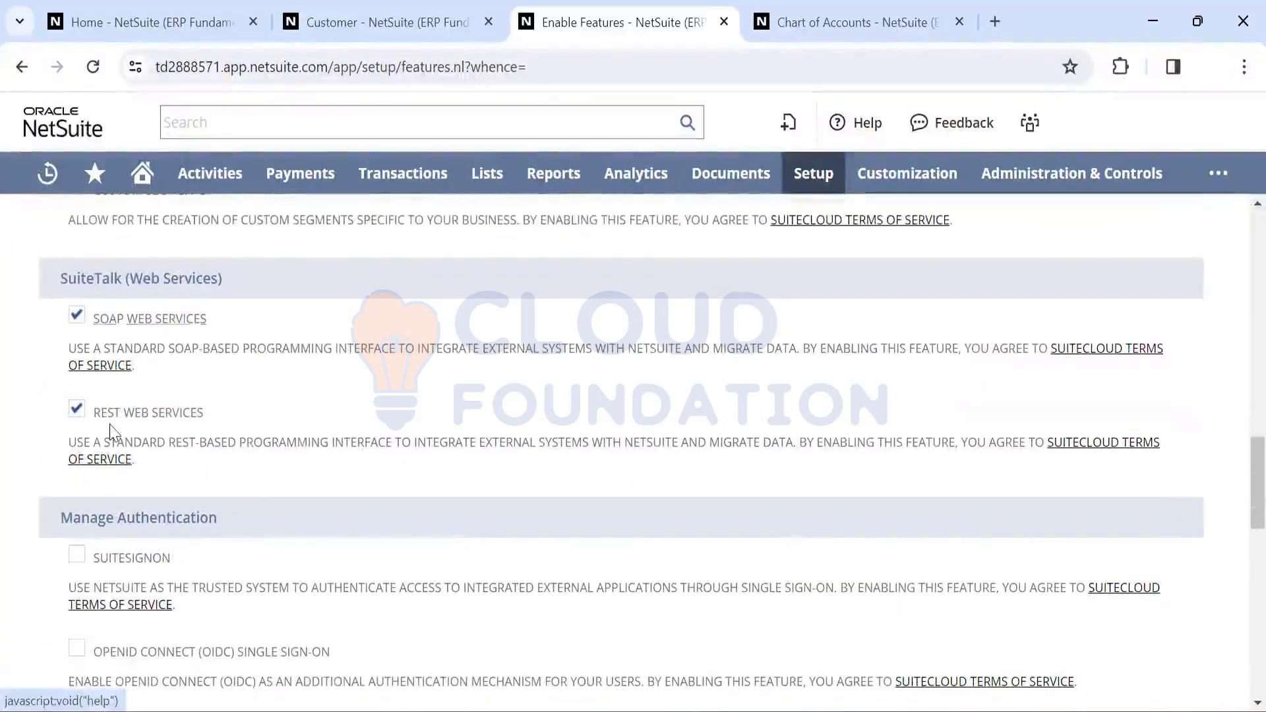
scroll(221, 412, "down", 6)
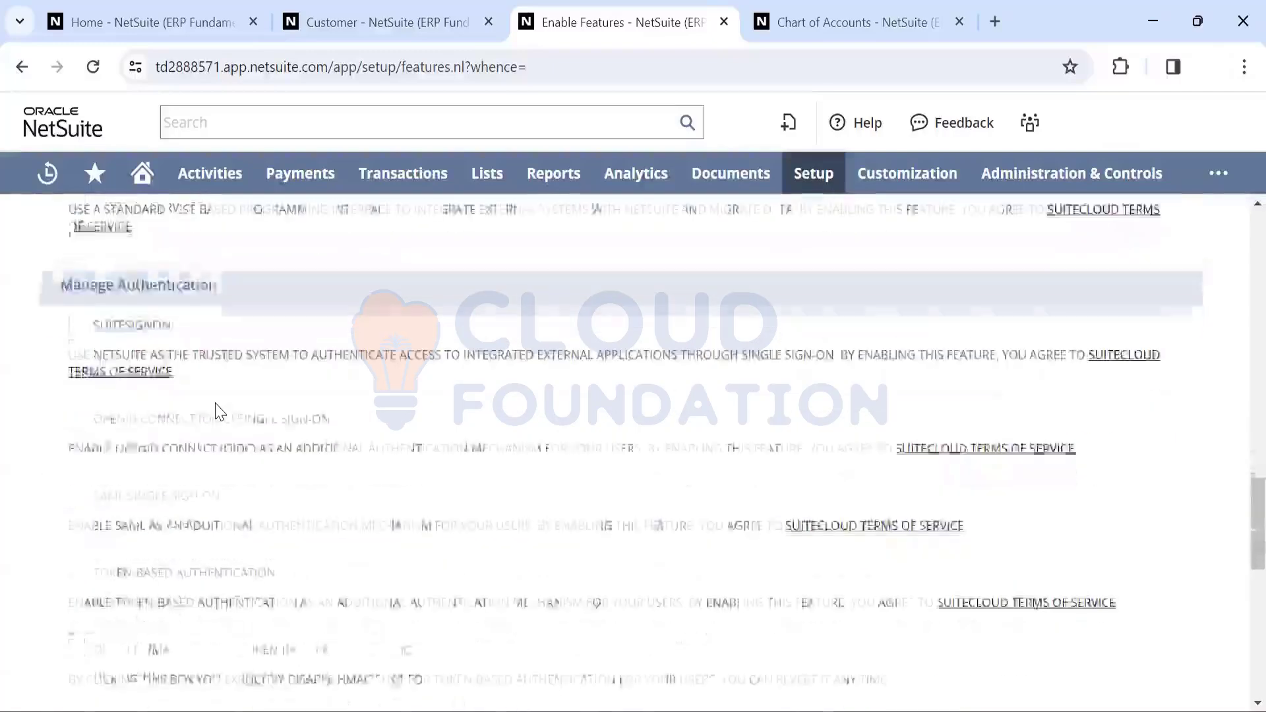
scroll(218, 405, "down", 2)
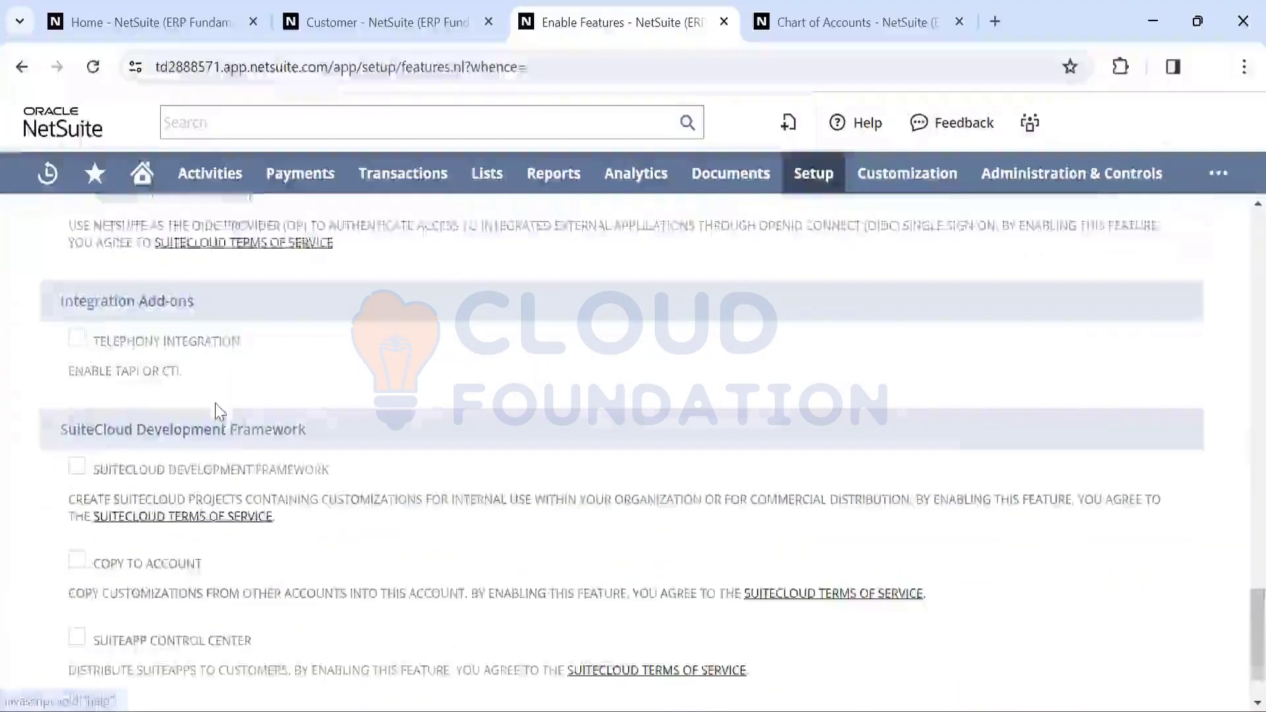
Examine the Manage Authentication options, Integration Add-ons and SuiteCloud Development Framework sections of the SuiteCloud features
scroll(216, 403, "up", 7)
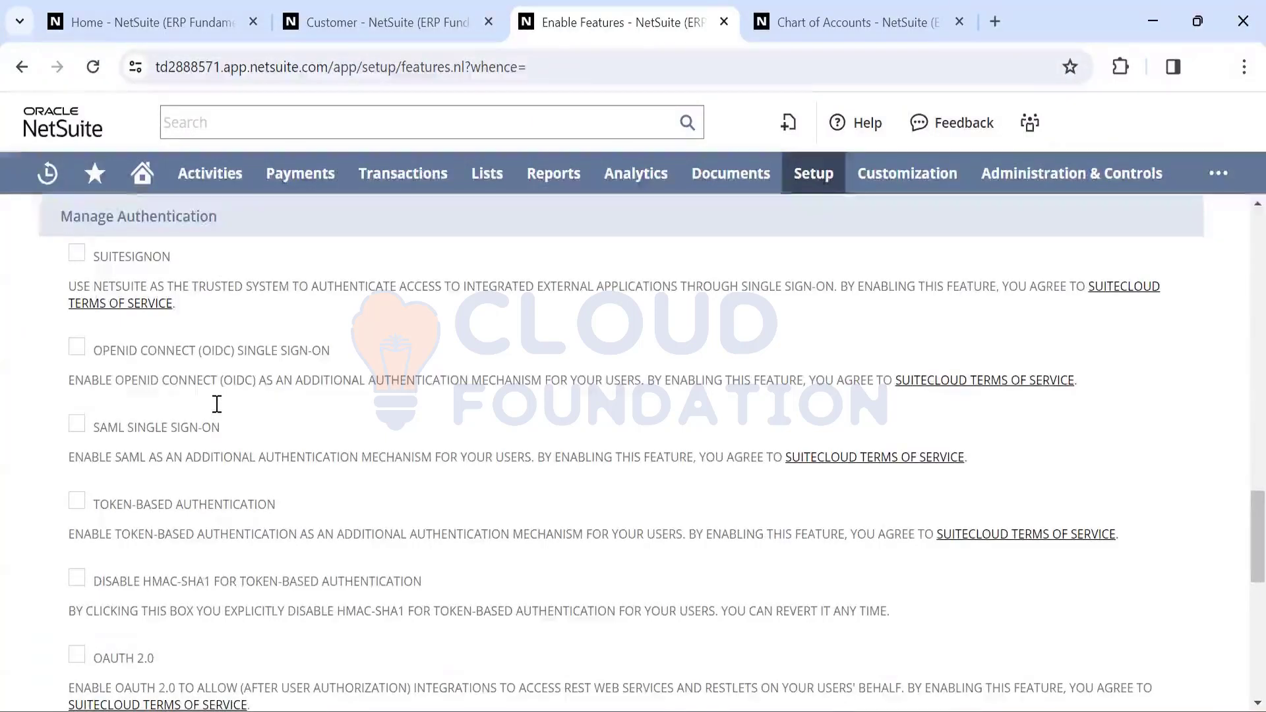
scroll(217, 404, "down", 1)
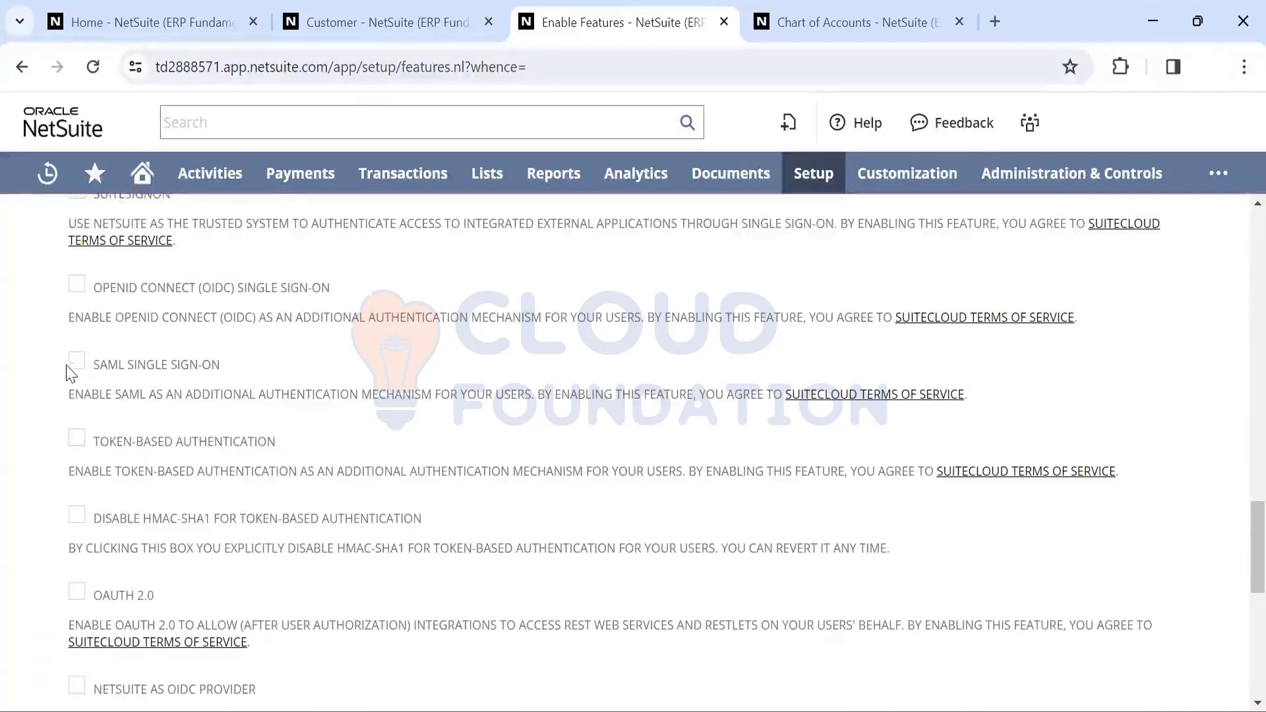
scroll(124, 431, "down", 2)
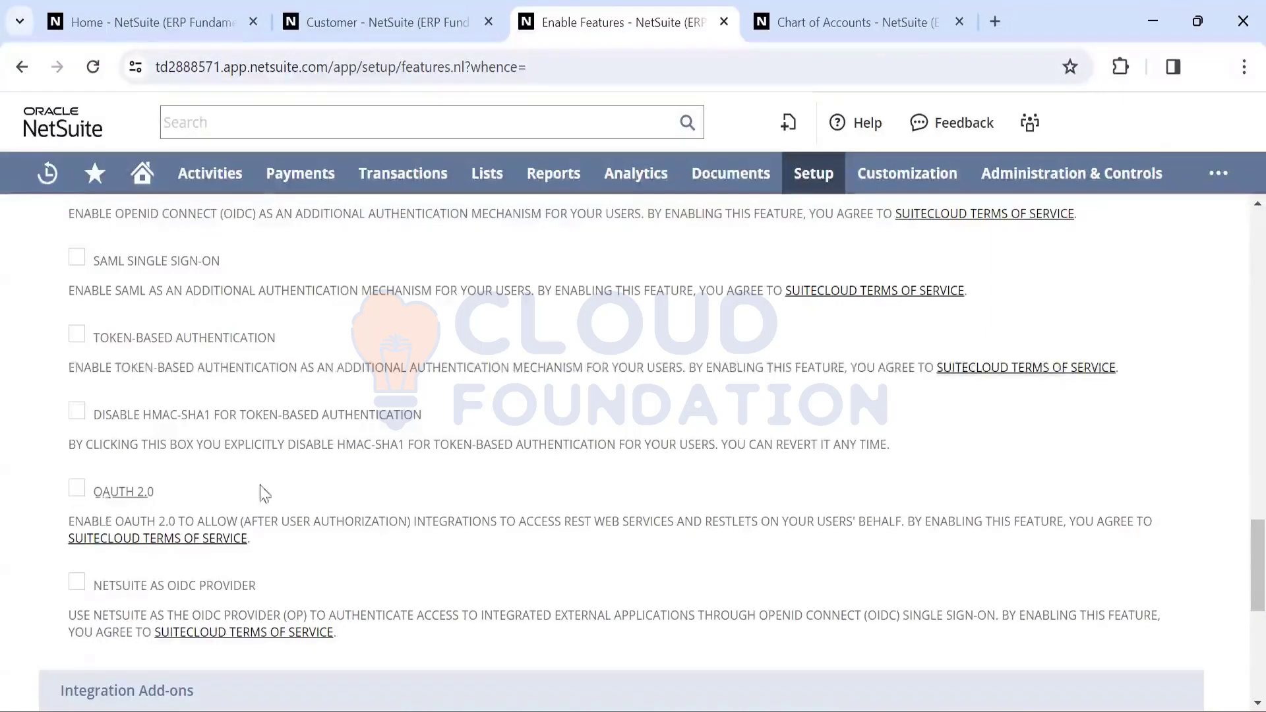
scroll(270, 491, "down", 2)
scroll(270, 491, "down", 3)
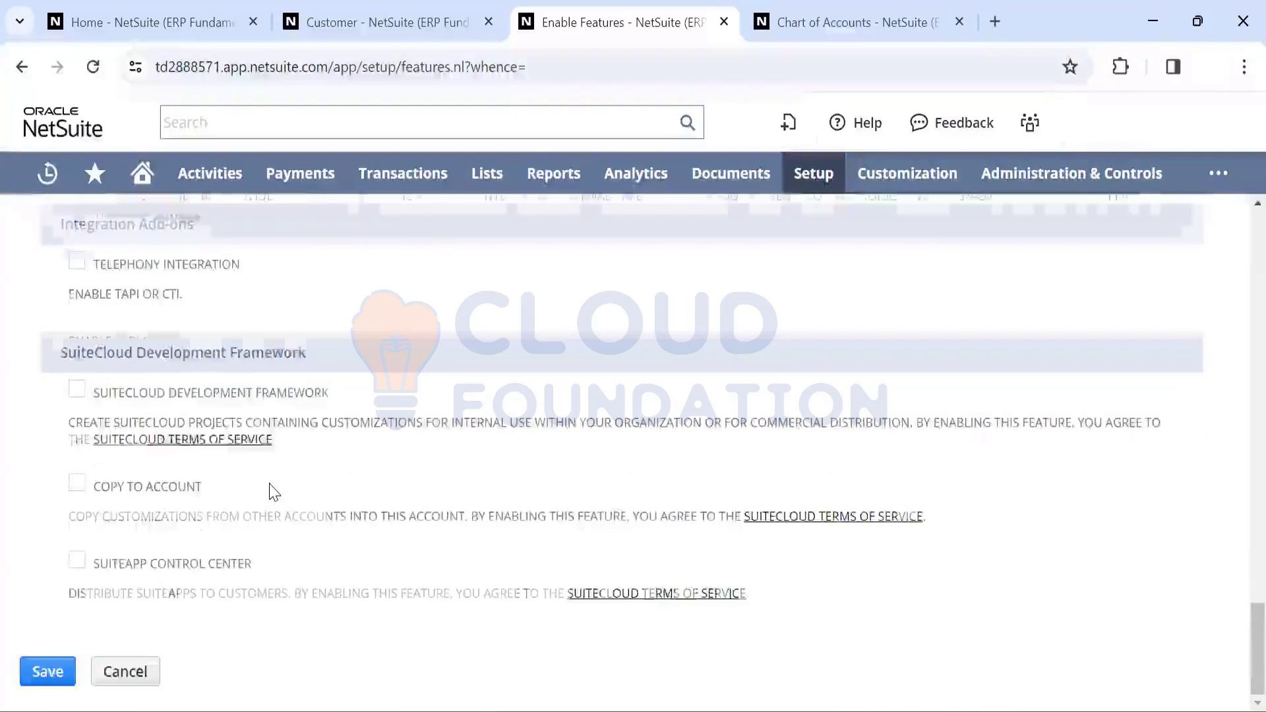
scroll(271, 491, "up", 2)
scroll(270, 491, "down", 1)
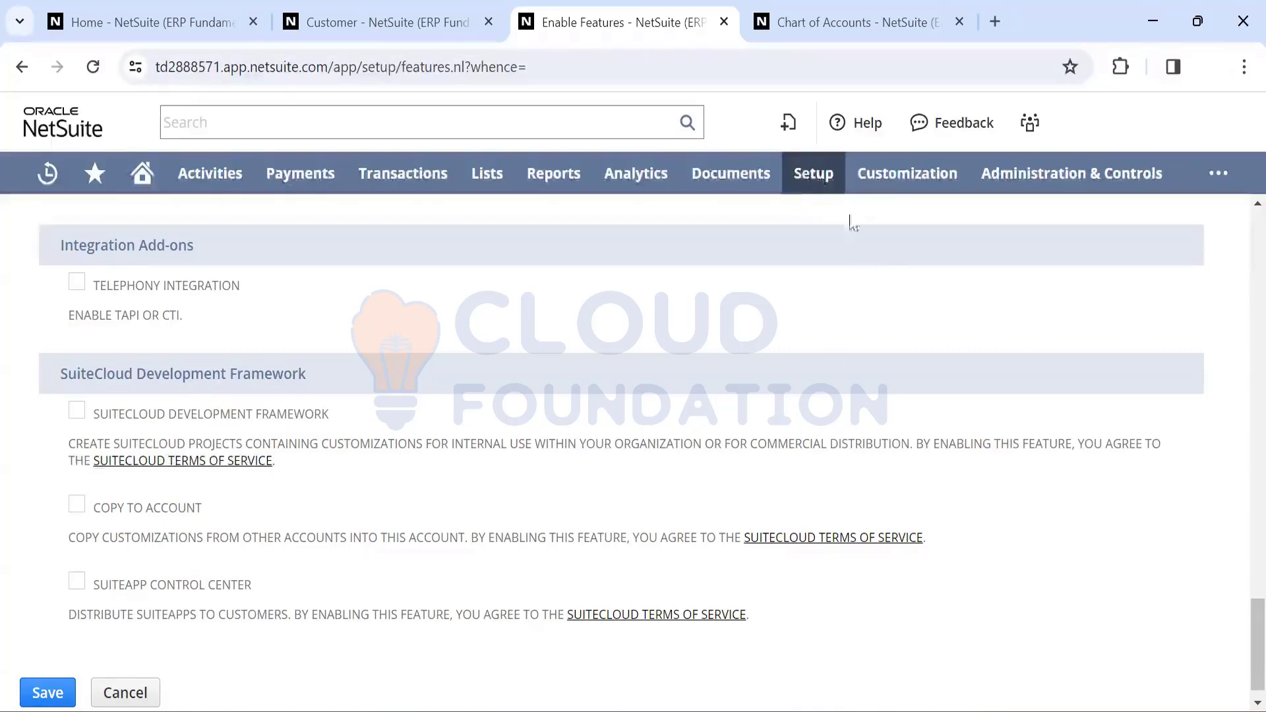
Look over the Company setup tasks and open the States/Provinces/Counties list in a new browser tab
mouse_move(809, 193)
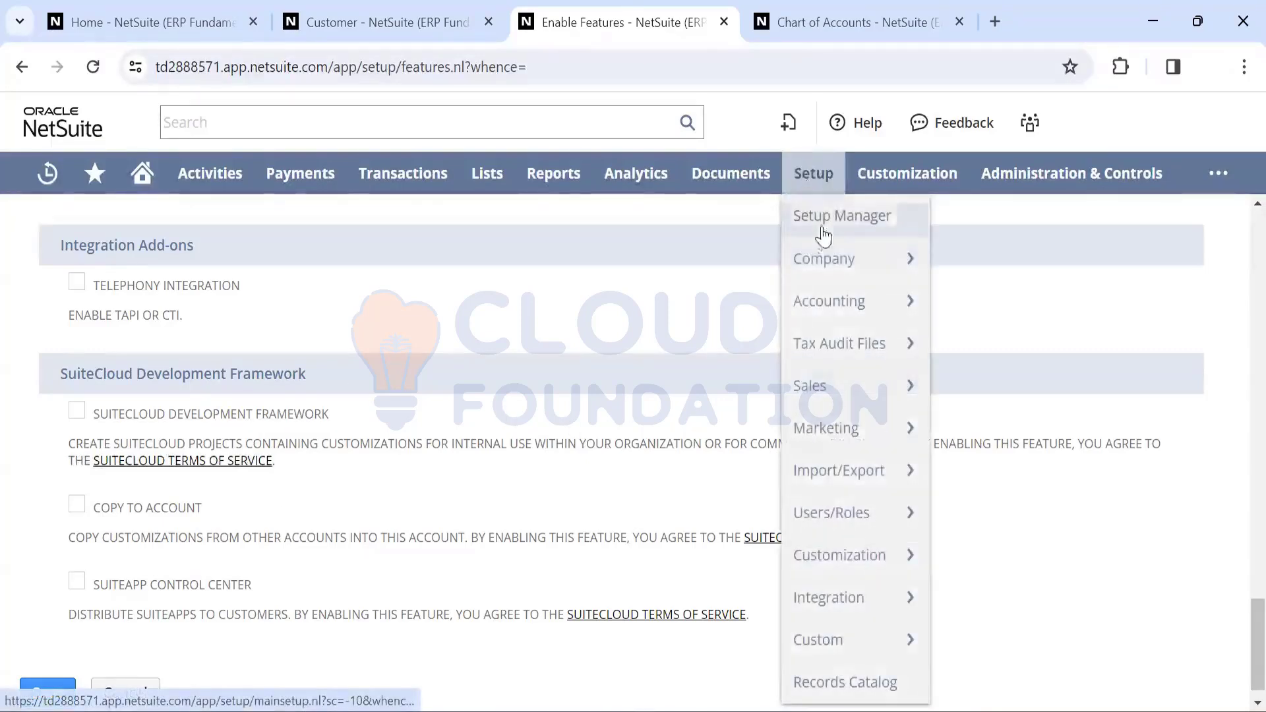
mouse_move(824, 261)
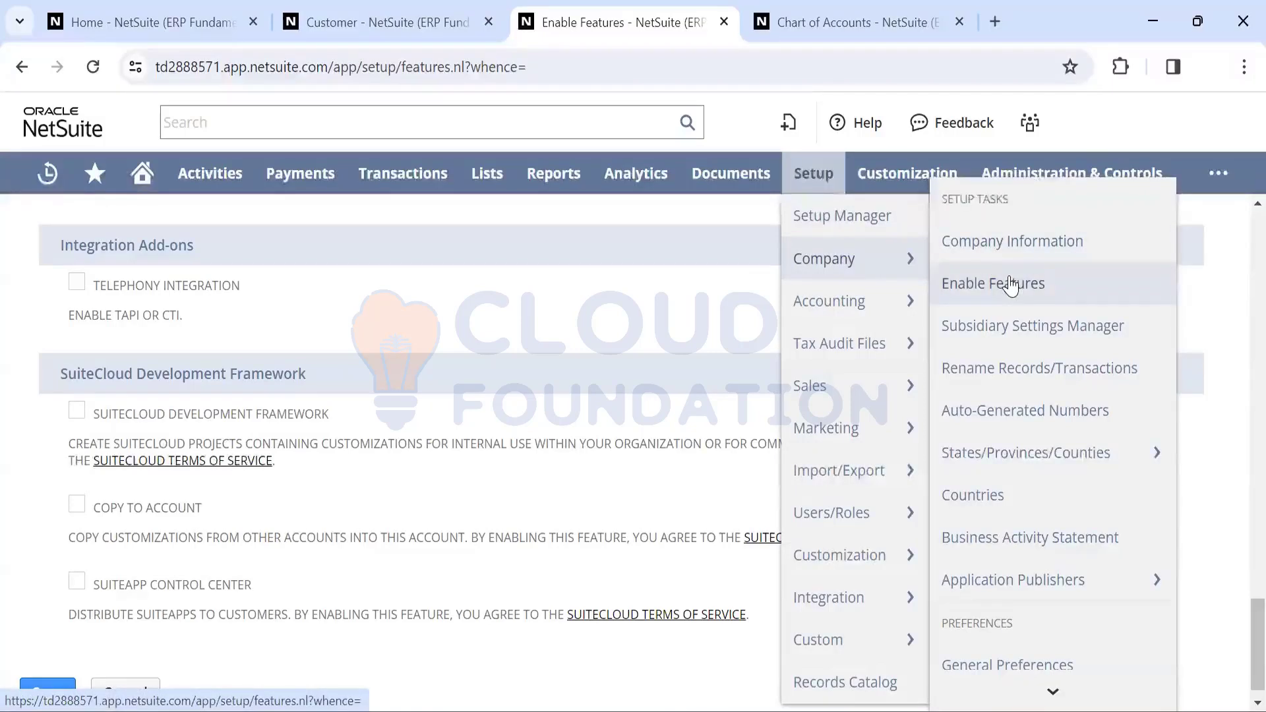
scroll(1011, 285, "down", 1)
scroll(1011, 285, "up", 1)
scroll(1011, 285, "down", 1)
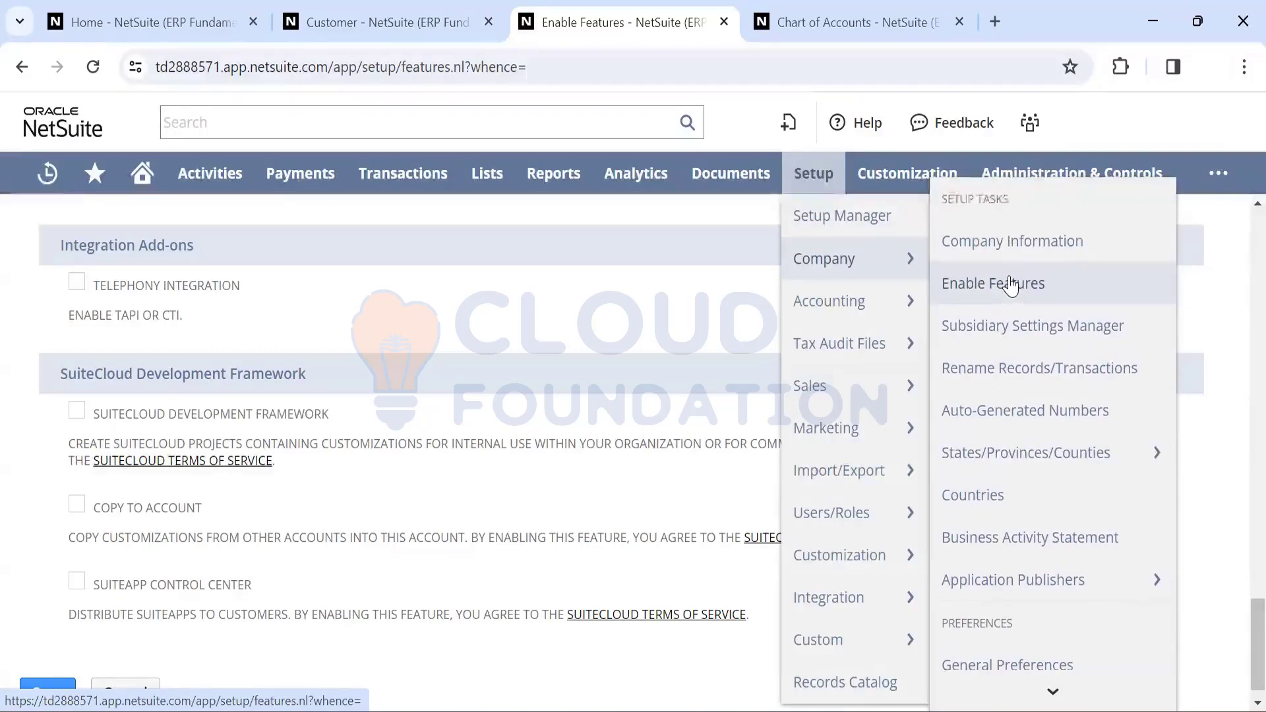
scroll(1010, 285, "down", 1)
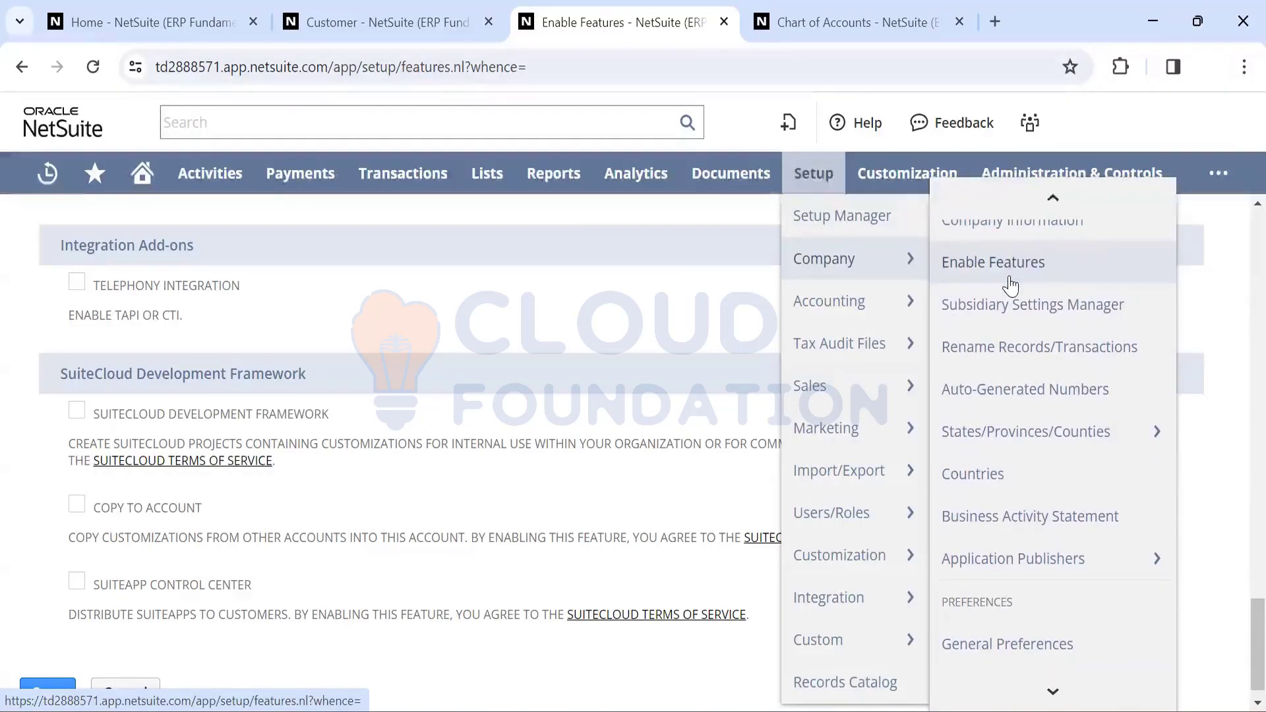
scroll(1011, 285, "down", 1)
scroll(1010, 285, "up", 2)
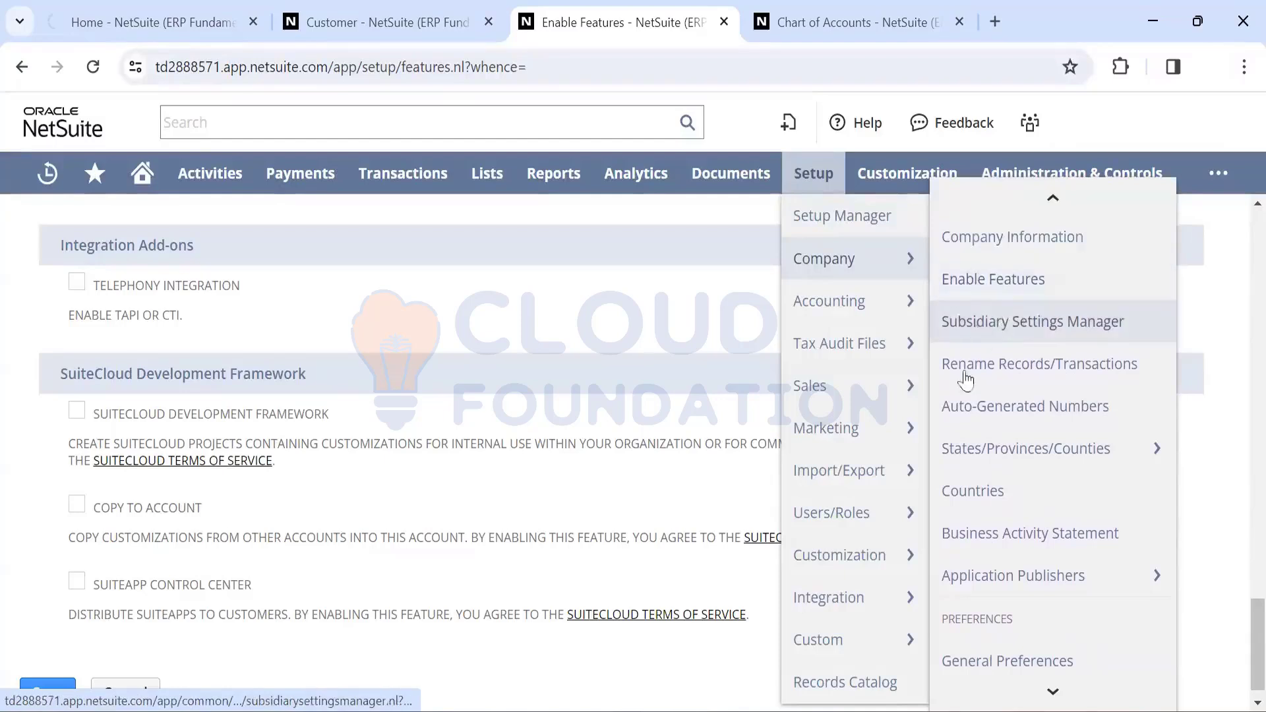
scroll(999, 379, "down", 2)
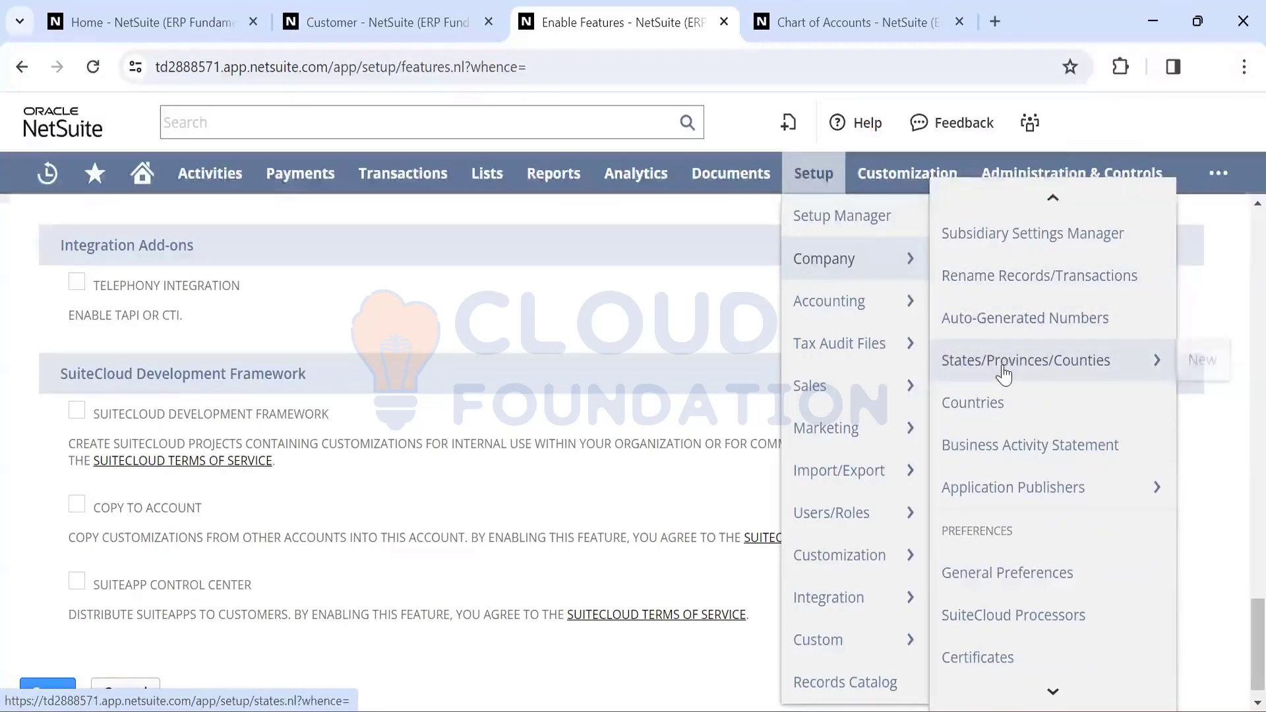
right_click(1050, 366)
left_click(1048, 461)
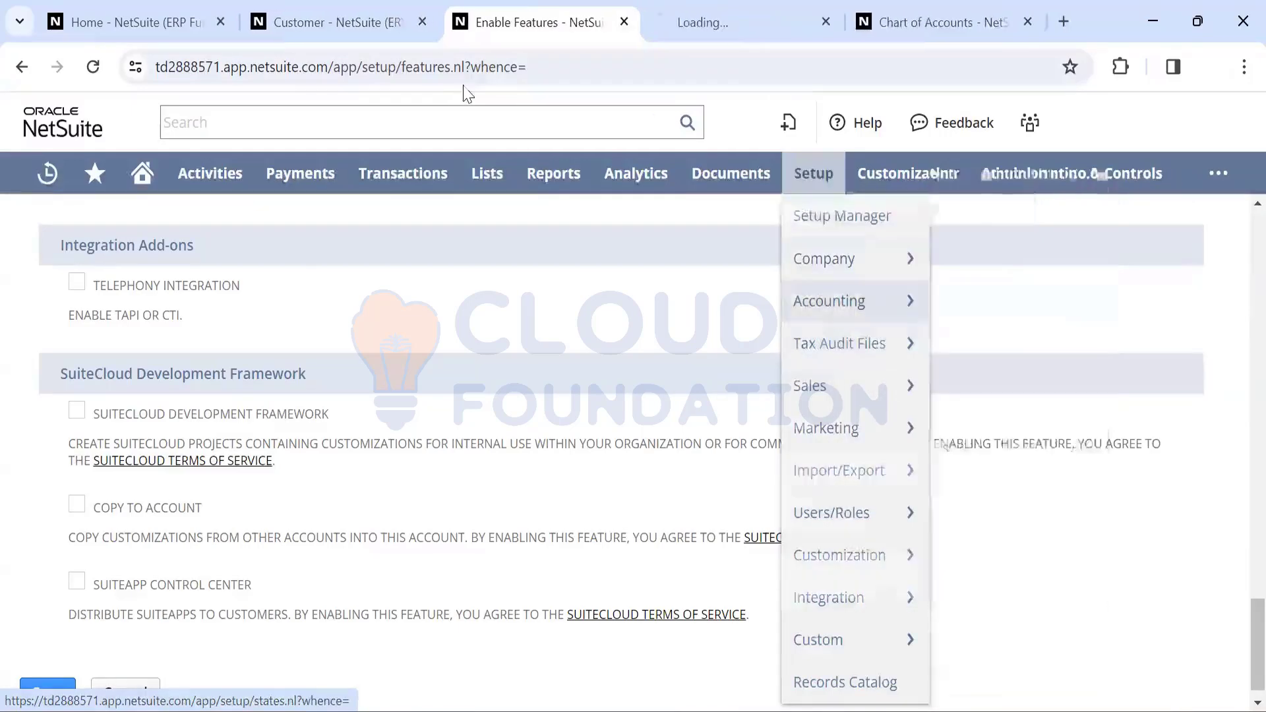
left_click(733, 22)
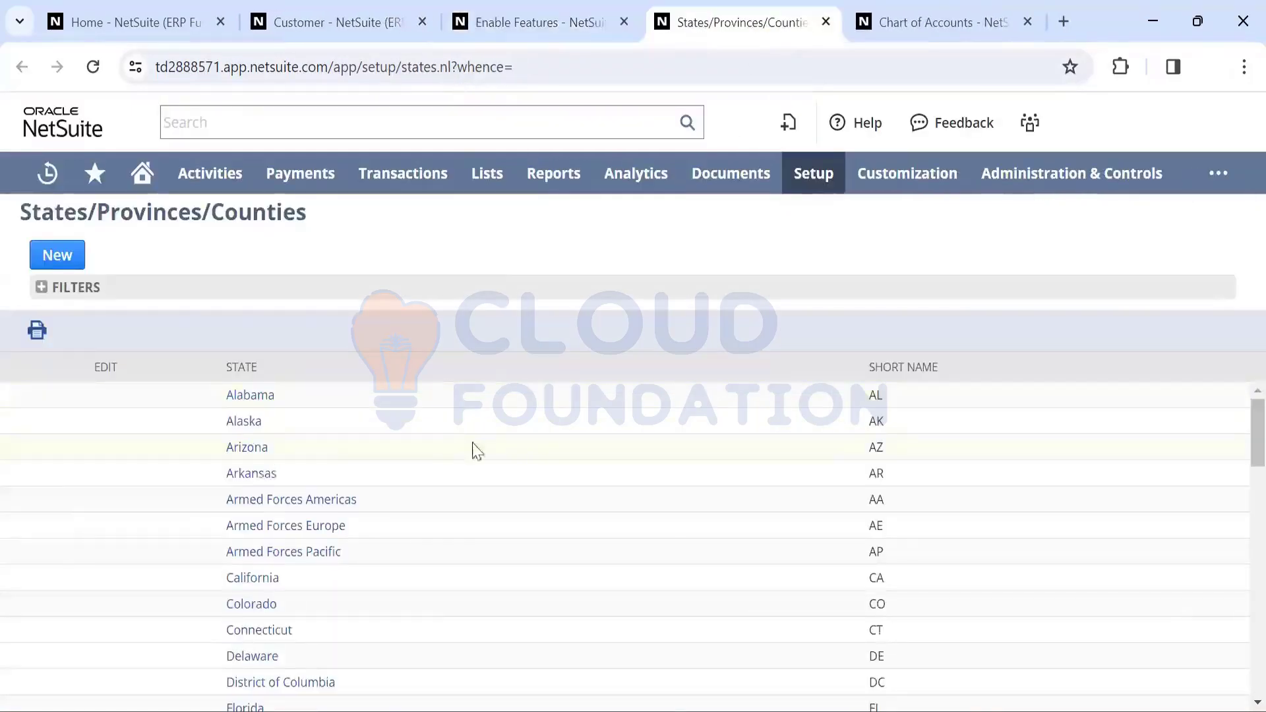
Look through the list of United States states and their short names
scroll(462, 445, "down", 18)
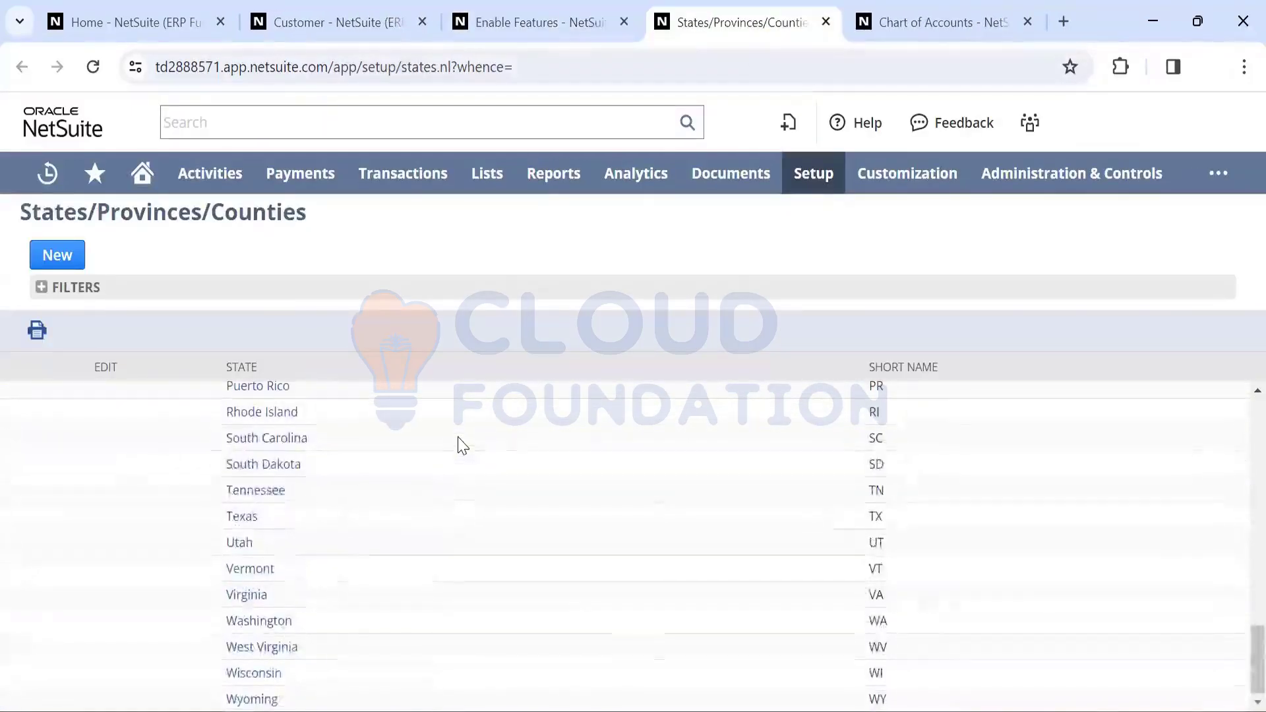
scroll(462, 445, "up", 1)
scroll(462, 445, "down", 1)
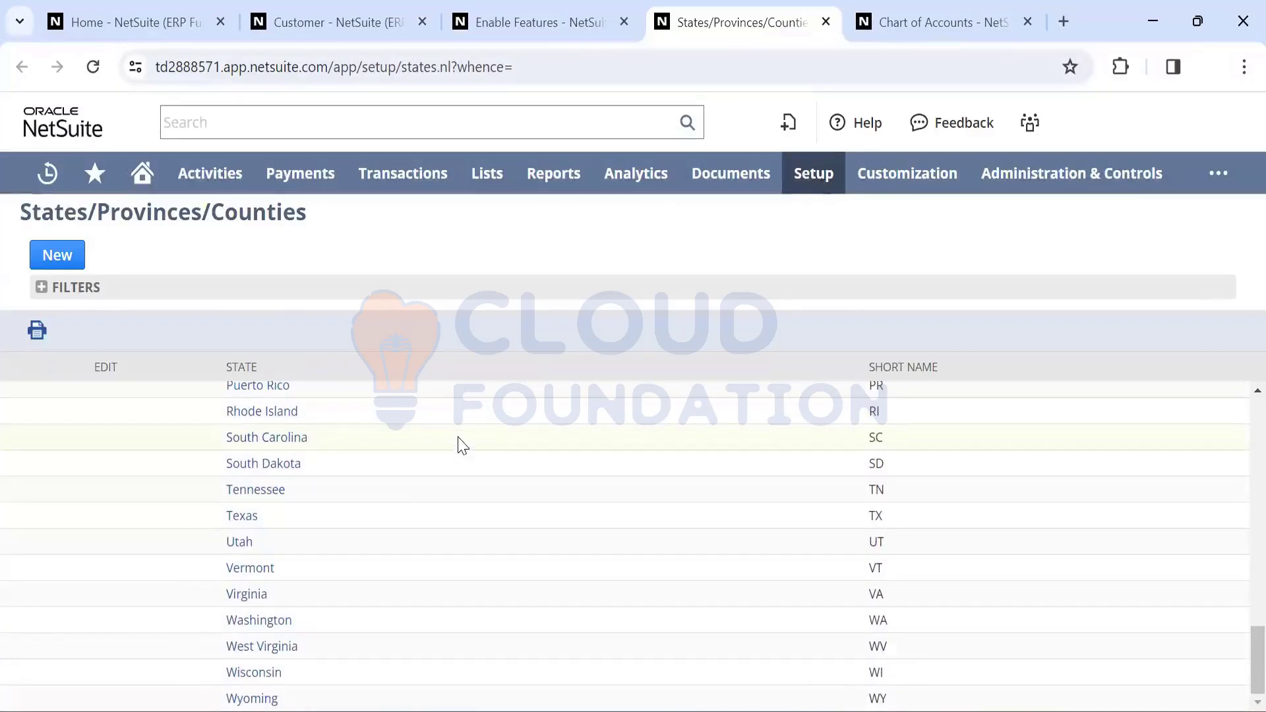
Expand the filters of the States/Provinces/Counties list and check the available country choices
left_click(41, 290)
left_click(111, 342)
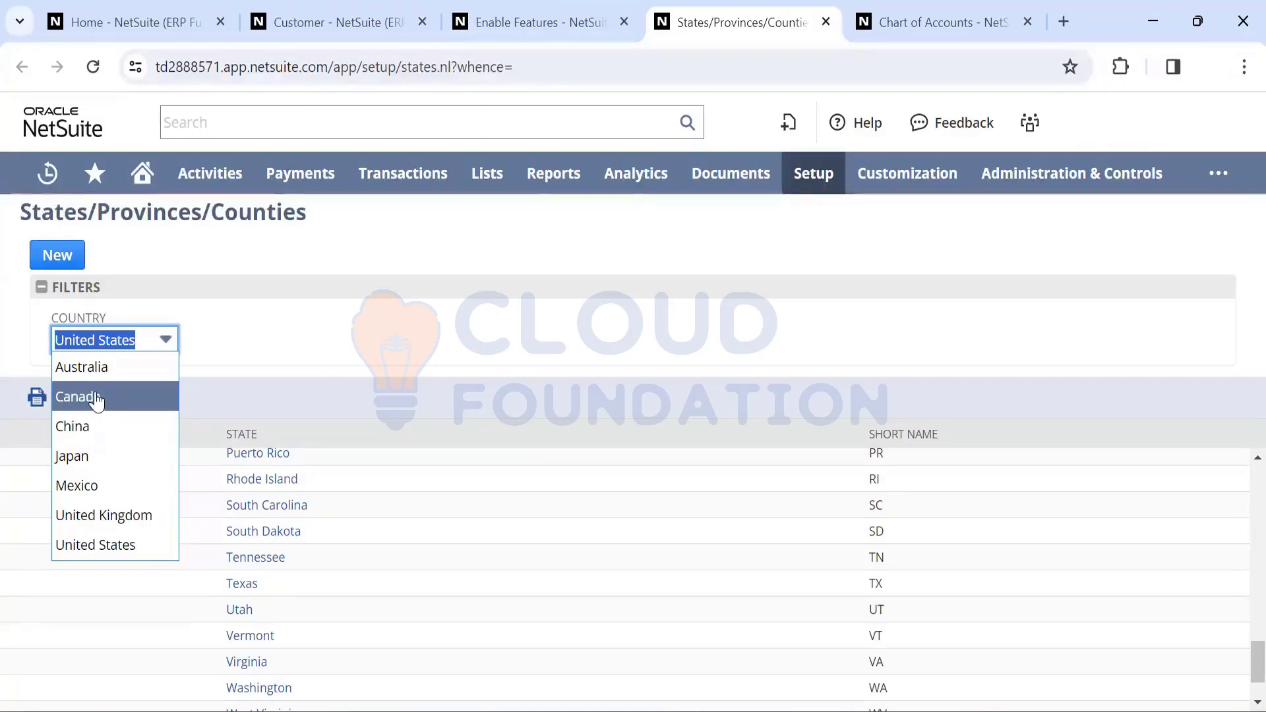
left_click(285, 325)
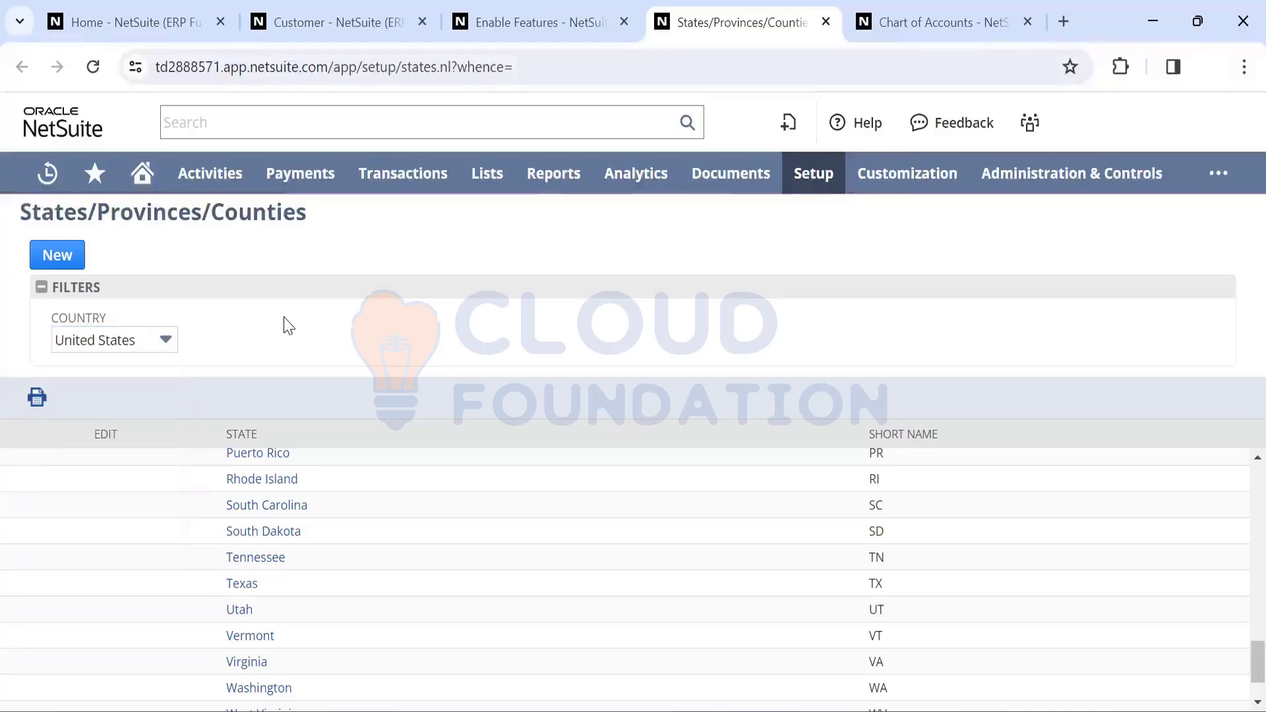
left_click(108, 343)
left_click(109, 342)
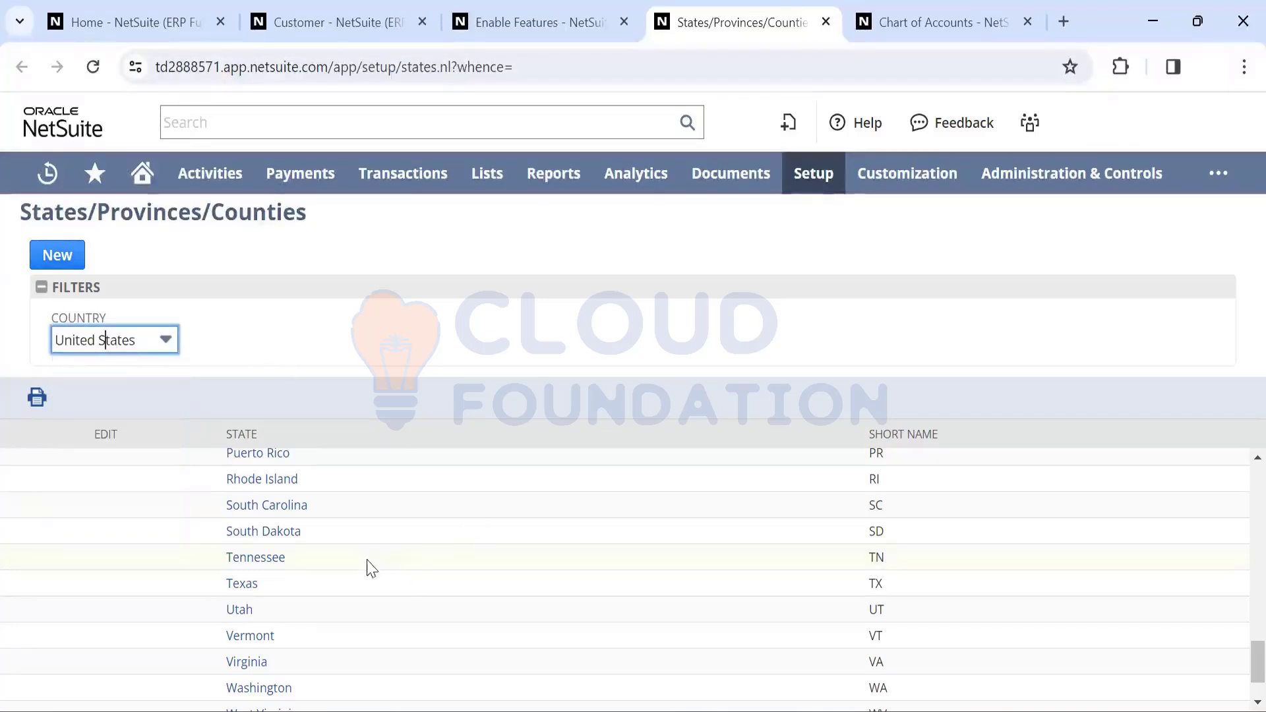
Filter the States/Provinces/Counties list by United Kingdom and look through its counties
scroll(437, 536, "down", 2)
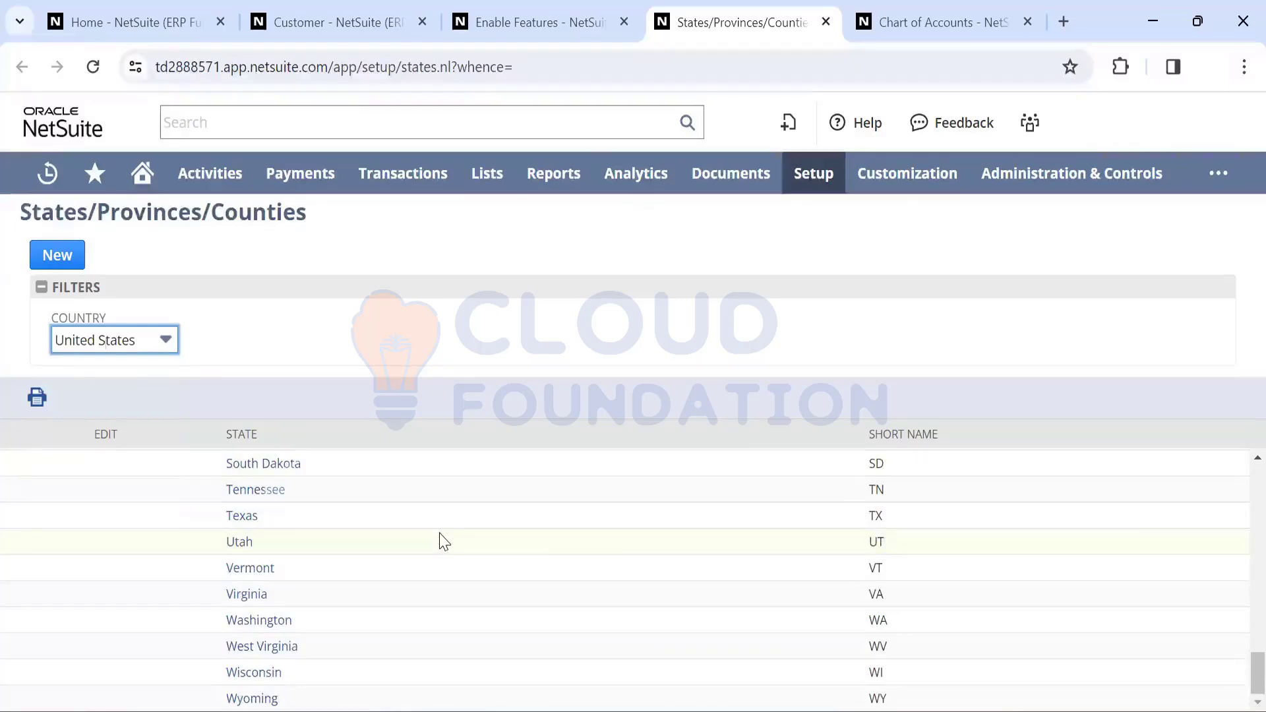
scroll(443, 541, "up", 15)
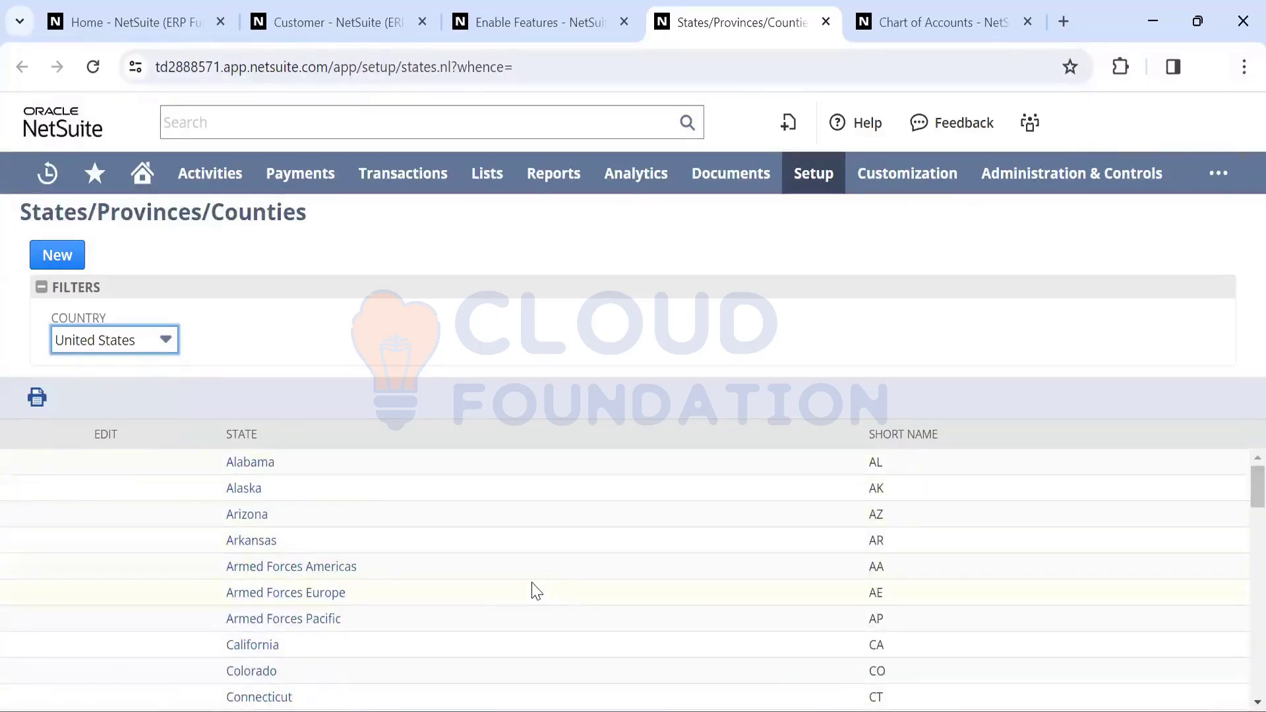
scroll(537, 590, "down", 15)
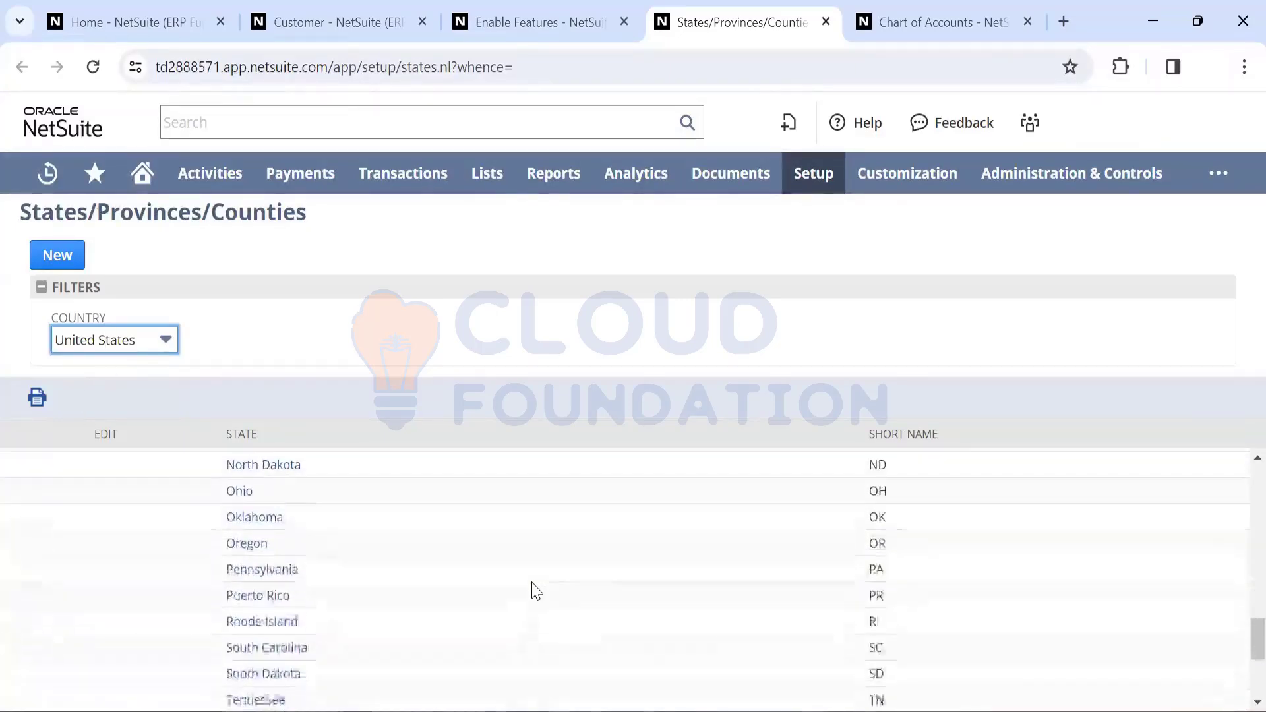
left_click(141, 342)
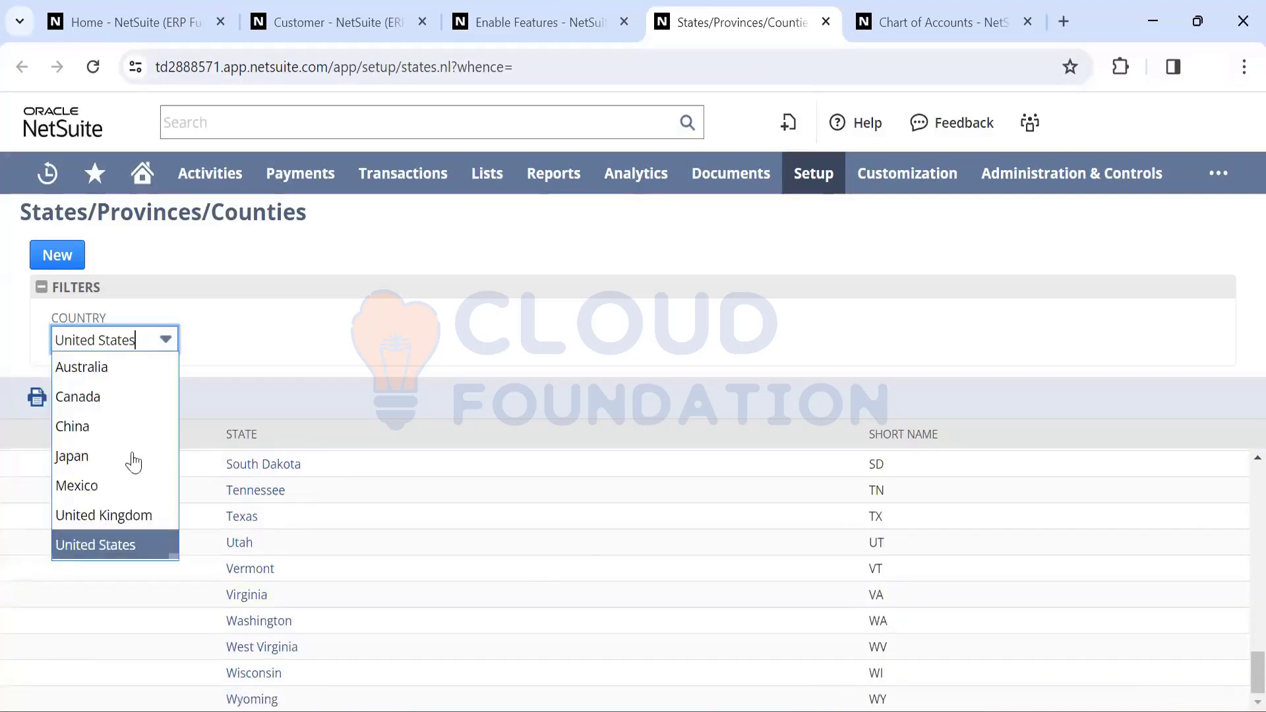
left_click(92, 514)
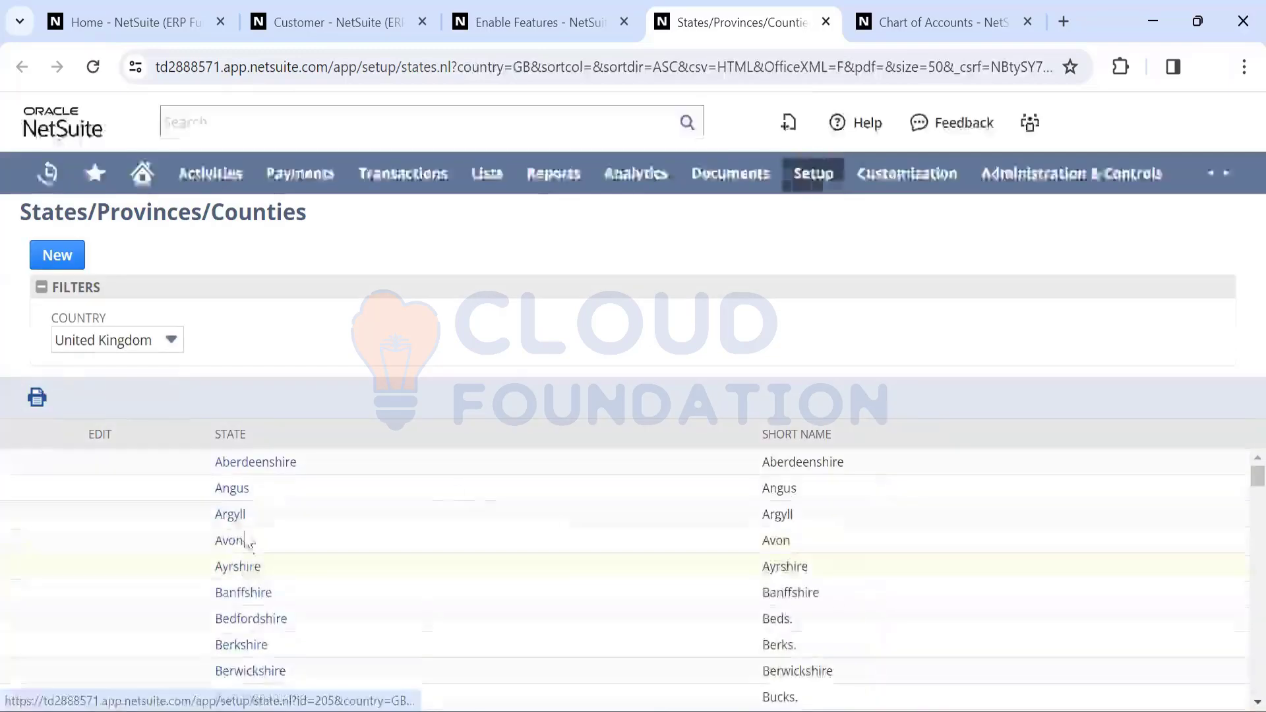
scroll(534, 524, "down", 15)
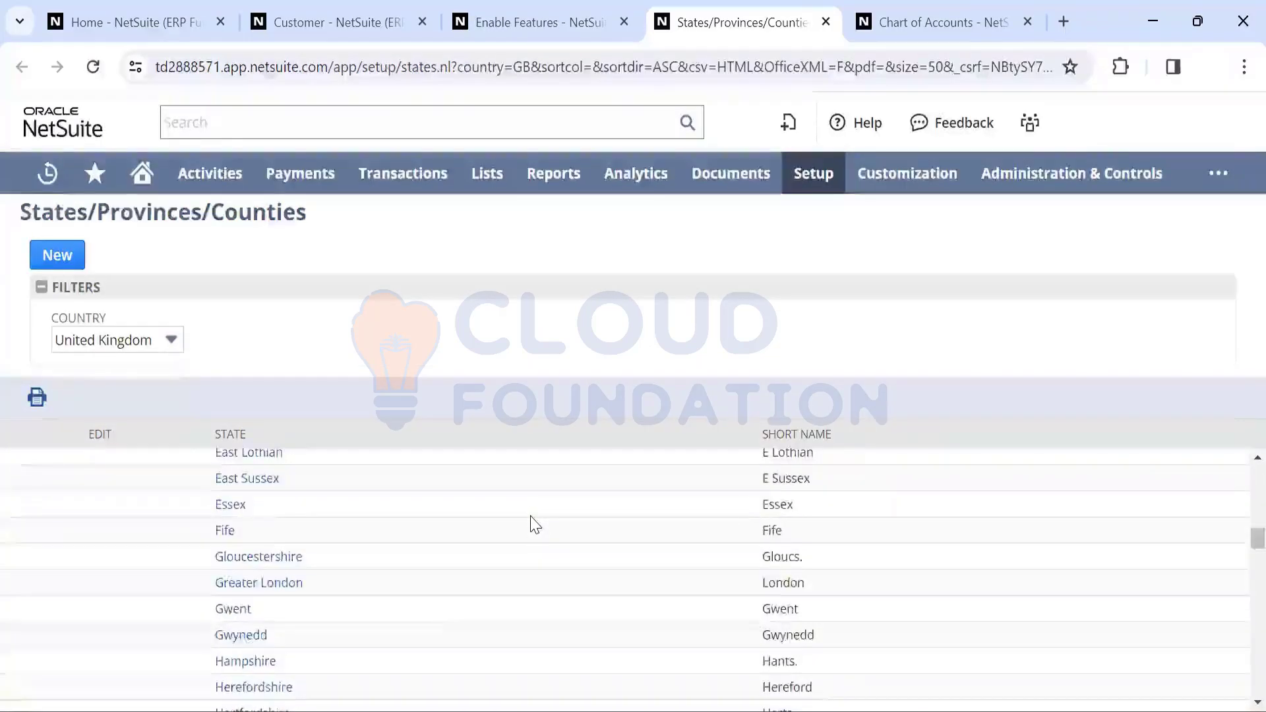
scroll(534, 524, "down", 10)
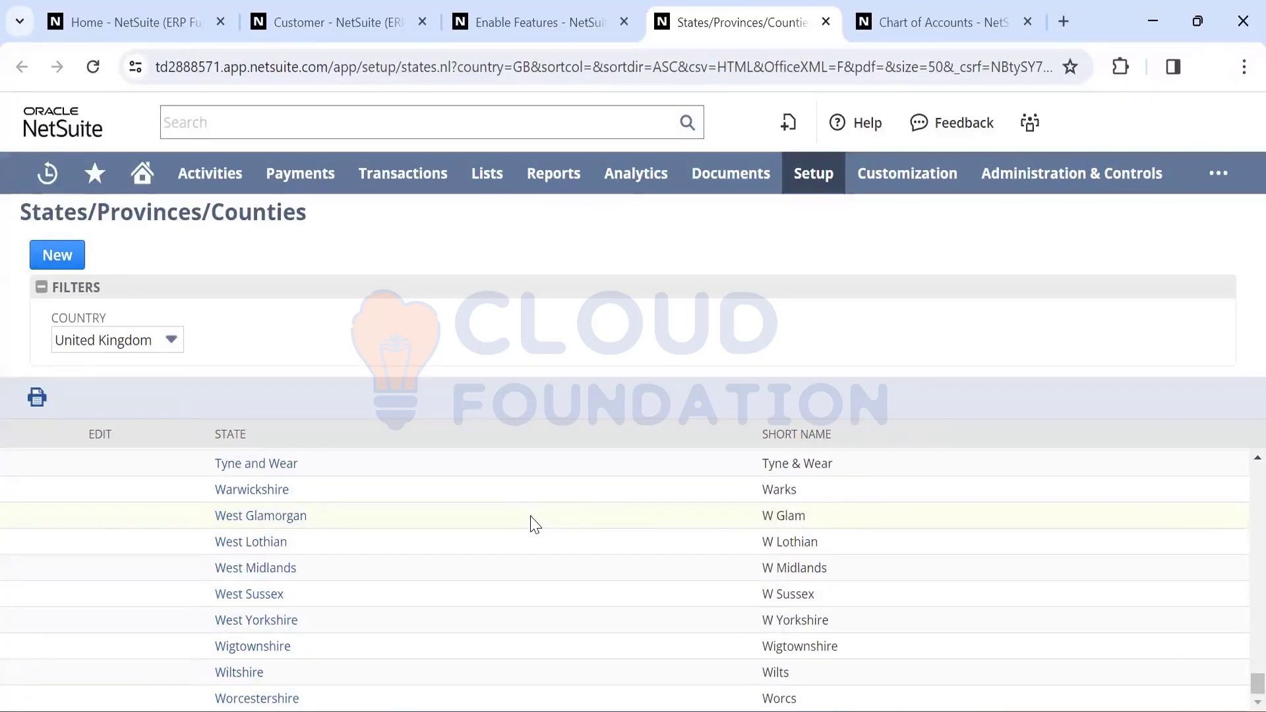
Reload the Customer entry page, discarding unsaved changes, and return to the States/Provinces/Counties page
mouse_move(801, 191)
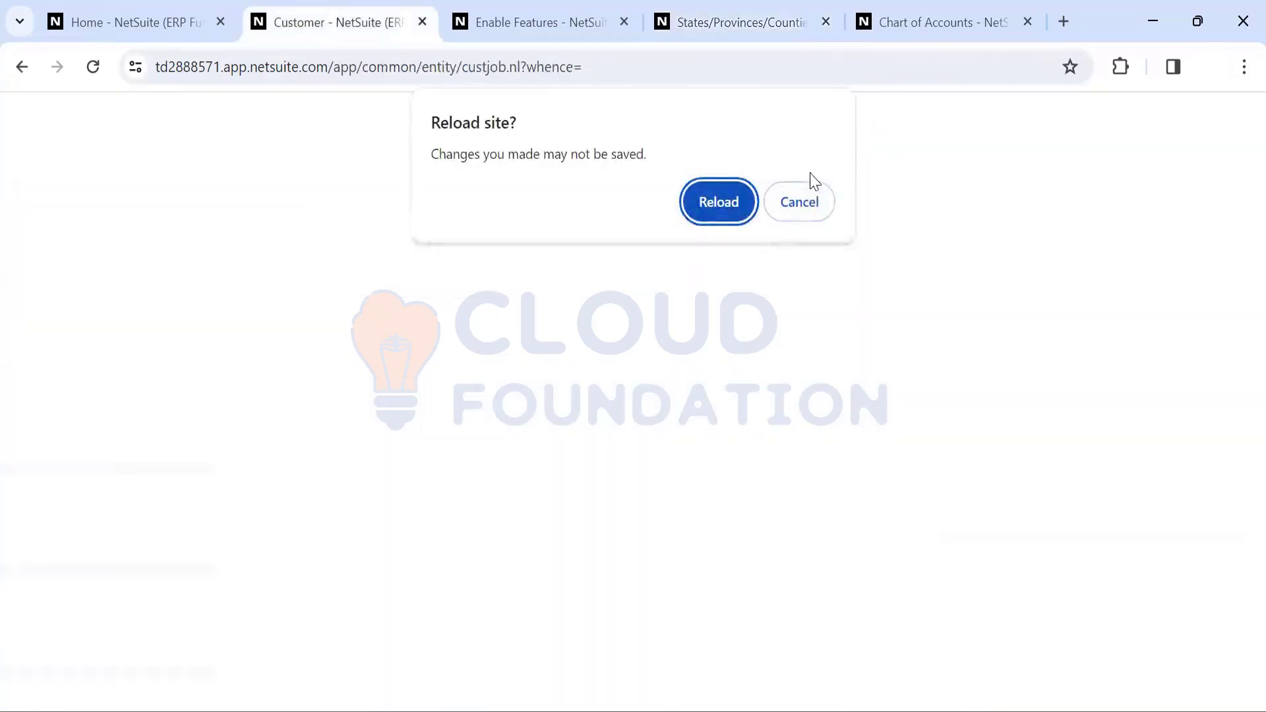
left_click(718, 210)
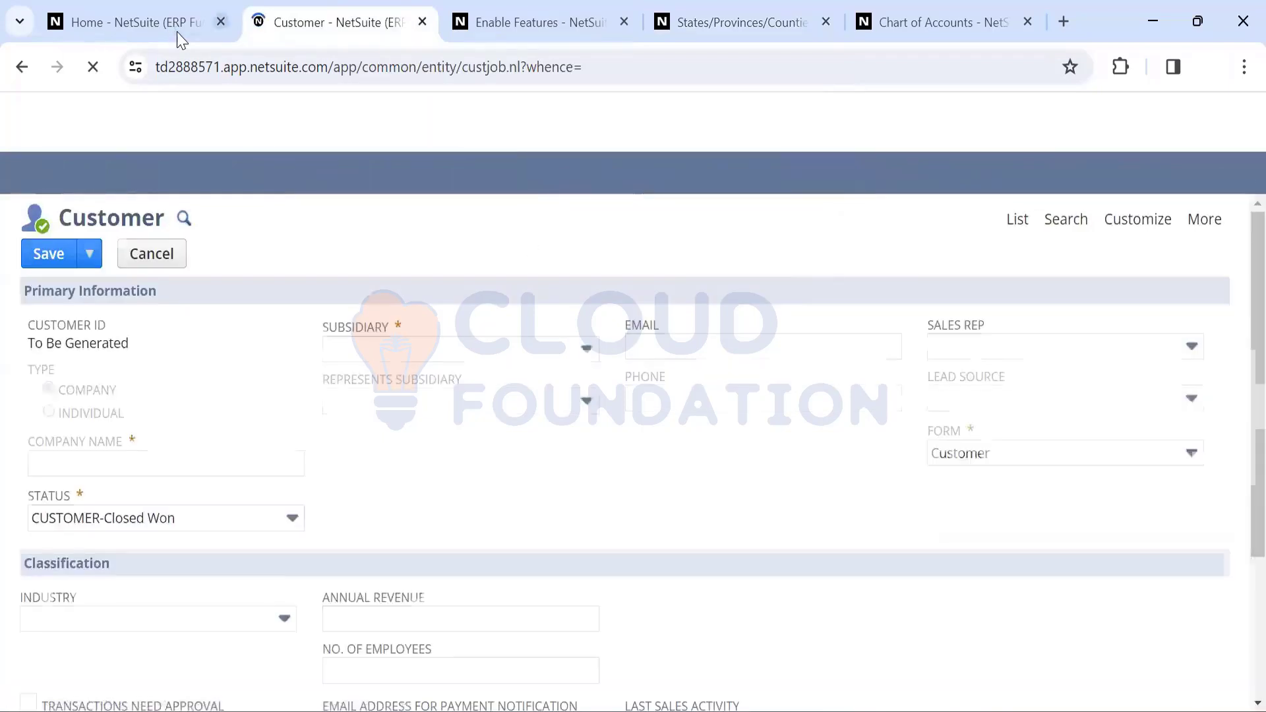
left_click(491, 22)
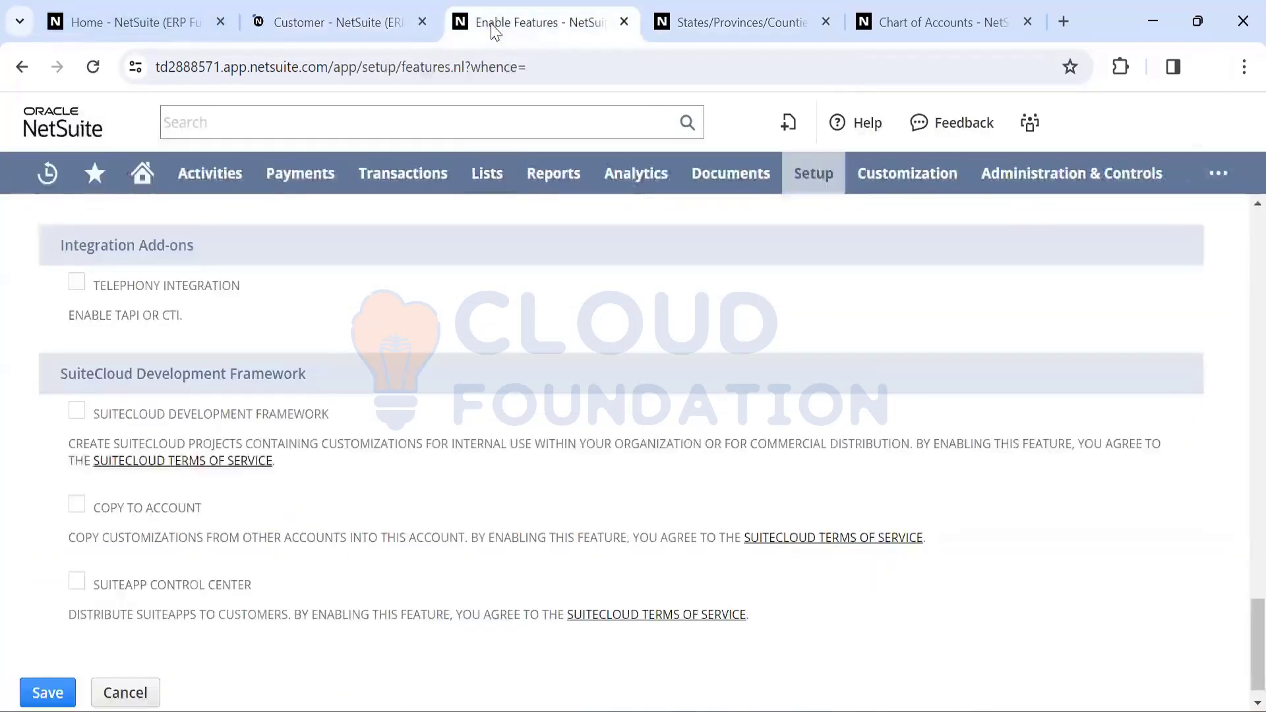
left_click(721, 20)
Open the company's General Preferences setup page in a new browser tab and switch to it
mouse_move(821, 191)
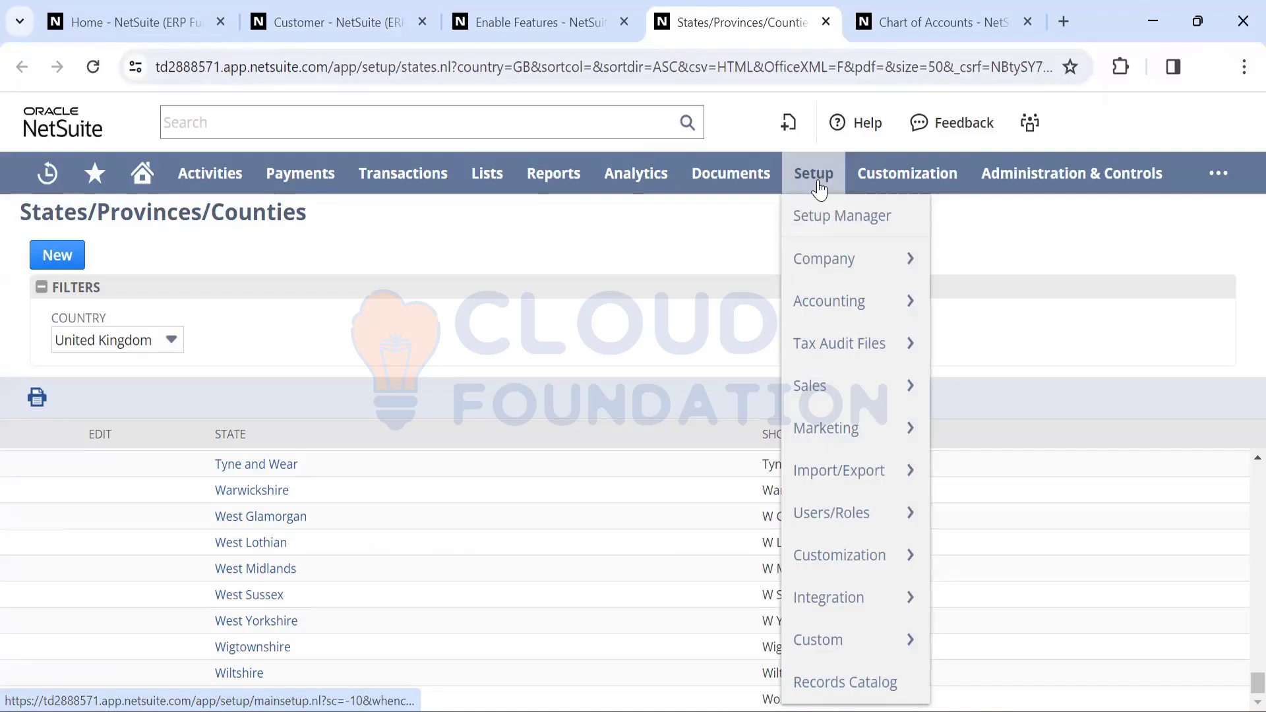
mouse_move(844, 256)
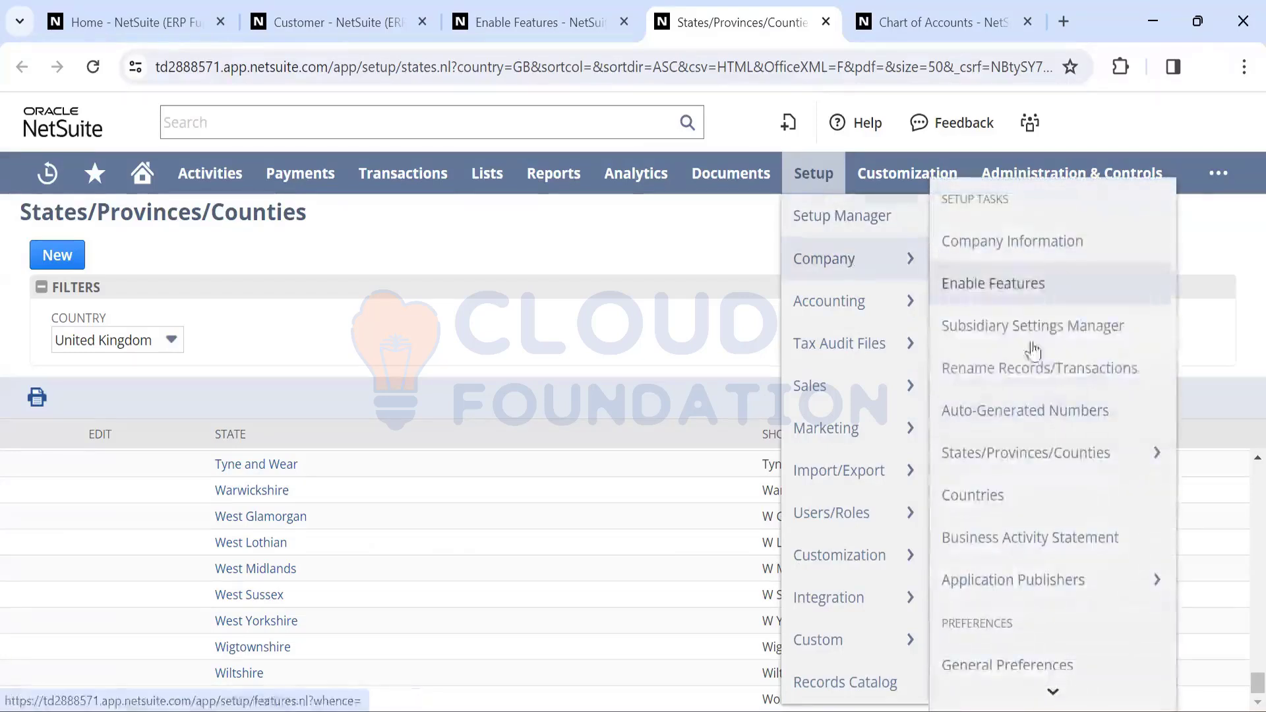
scroll(1021, 400, "down", 4)
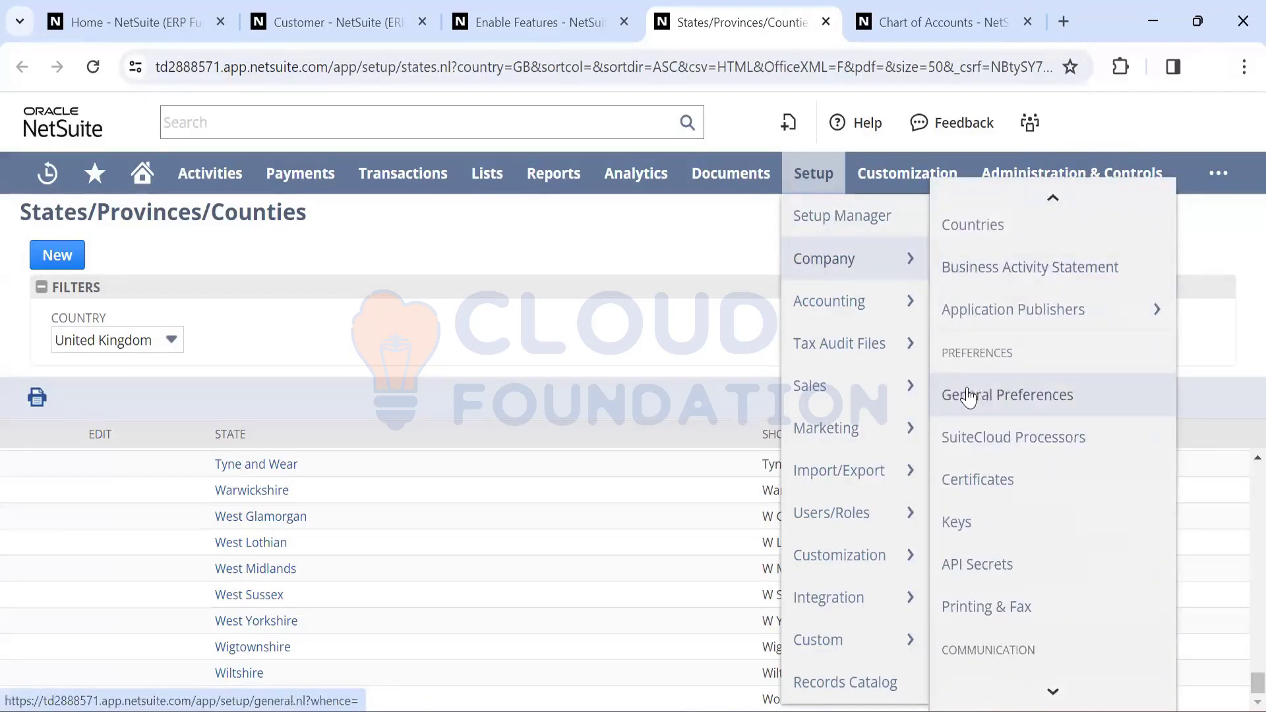
scroll(991, 399, "down", 1)
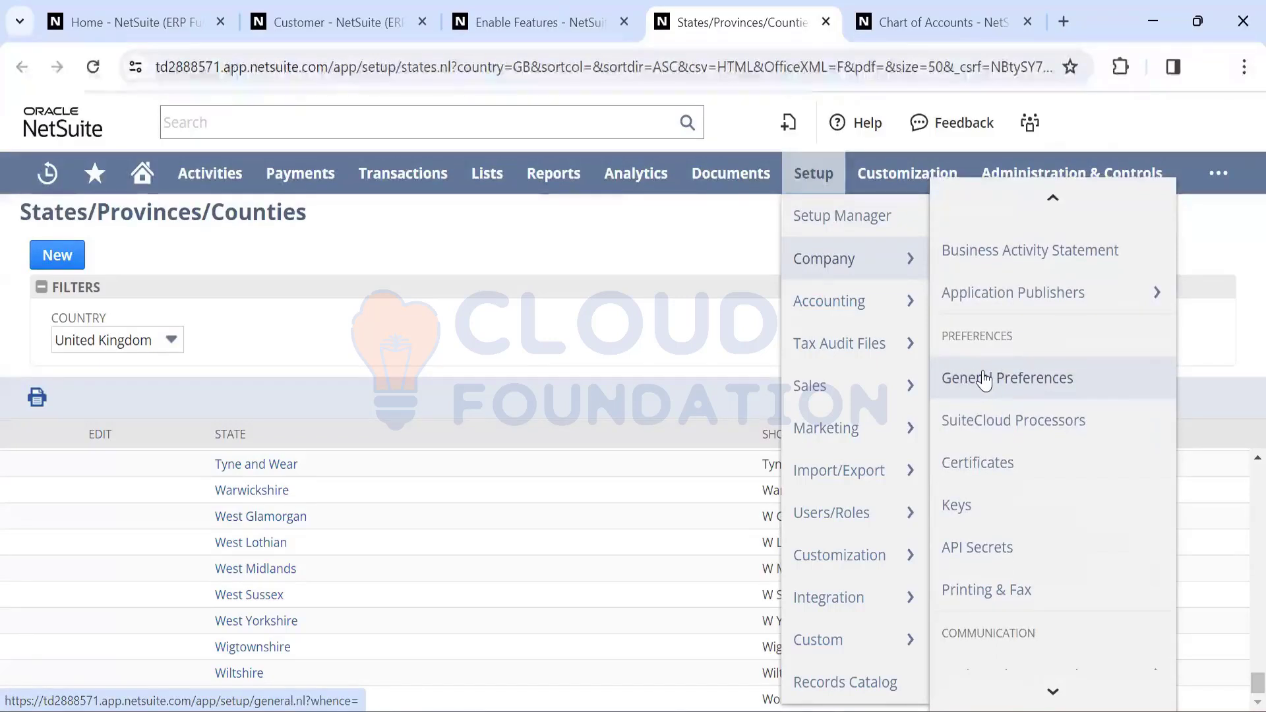
left_click(984, 389)
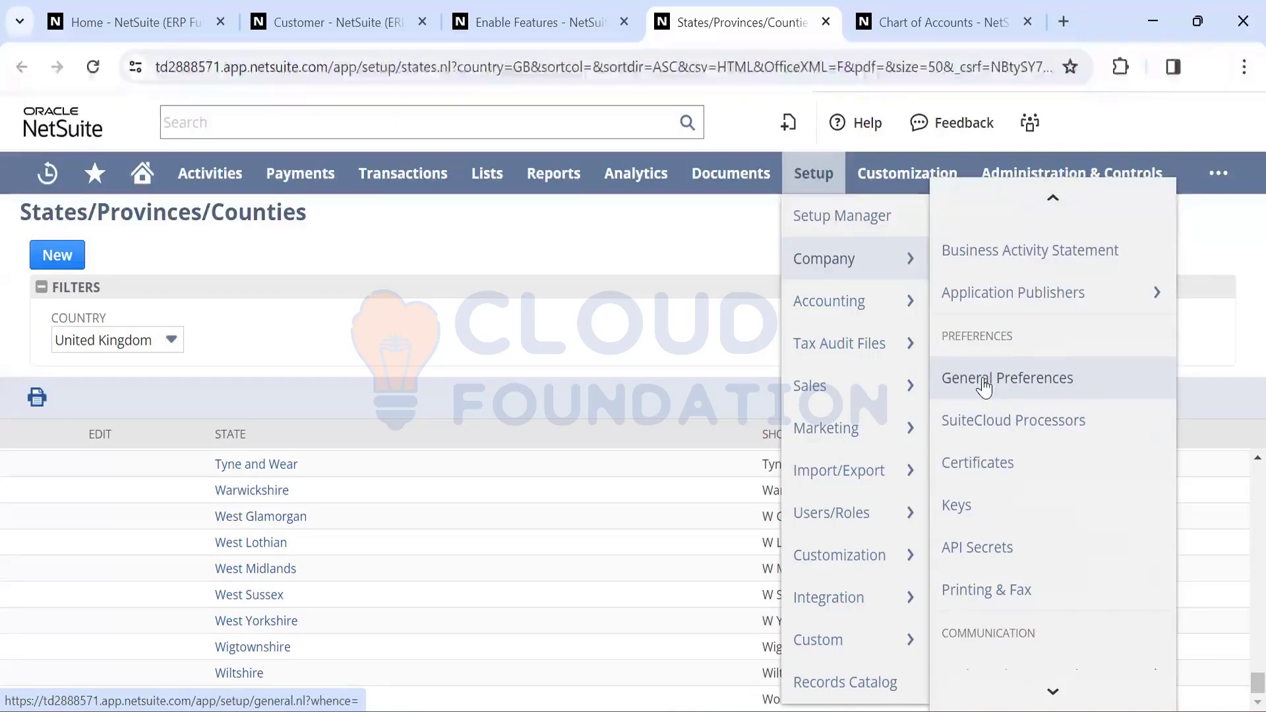
middle_click(982, 379)
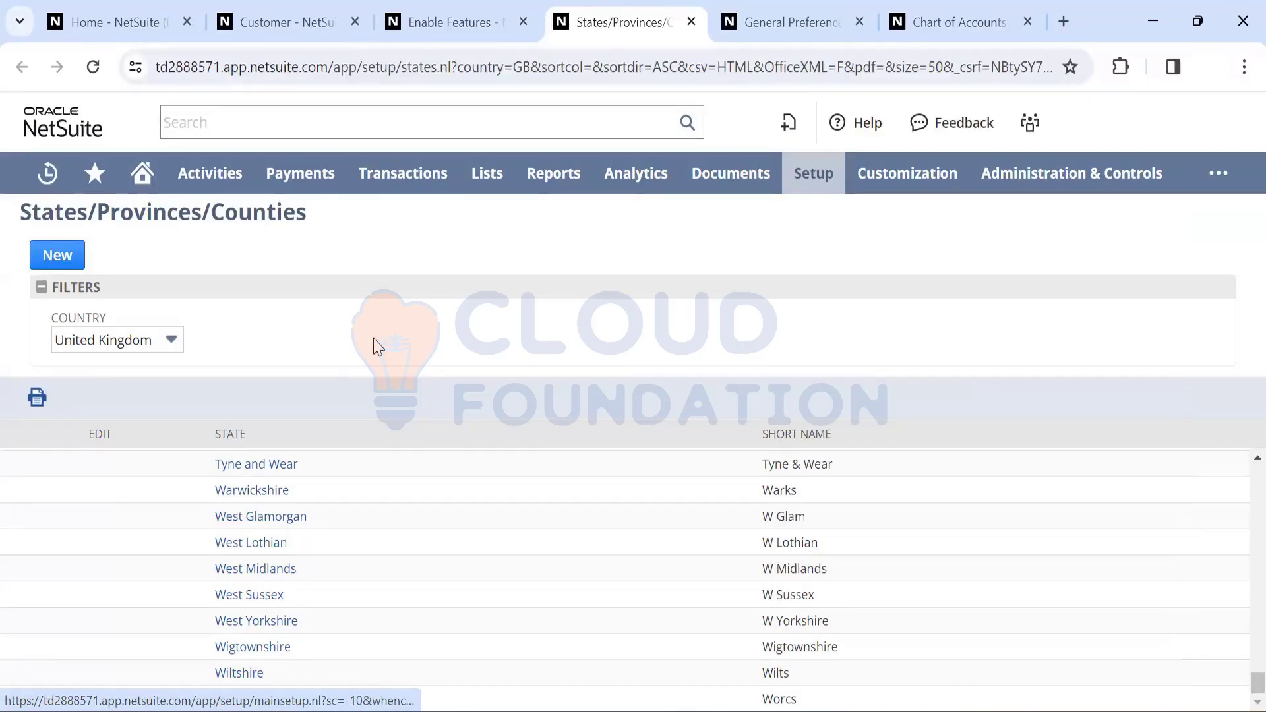
left_click(788, 6)
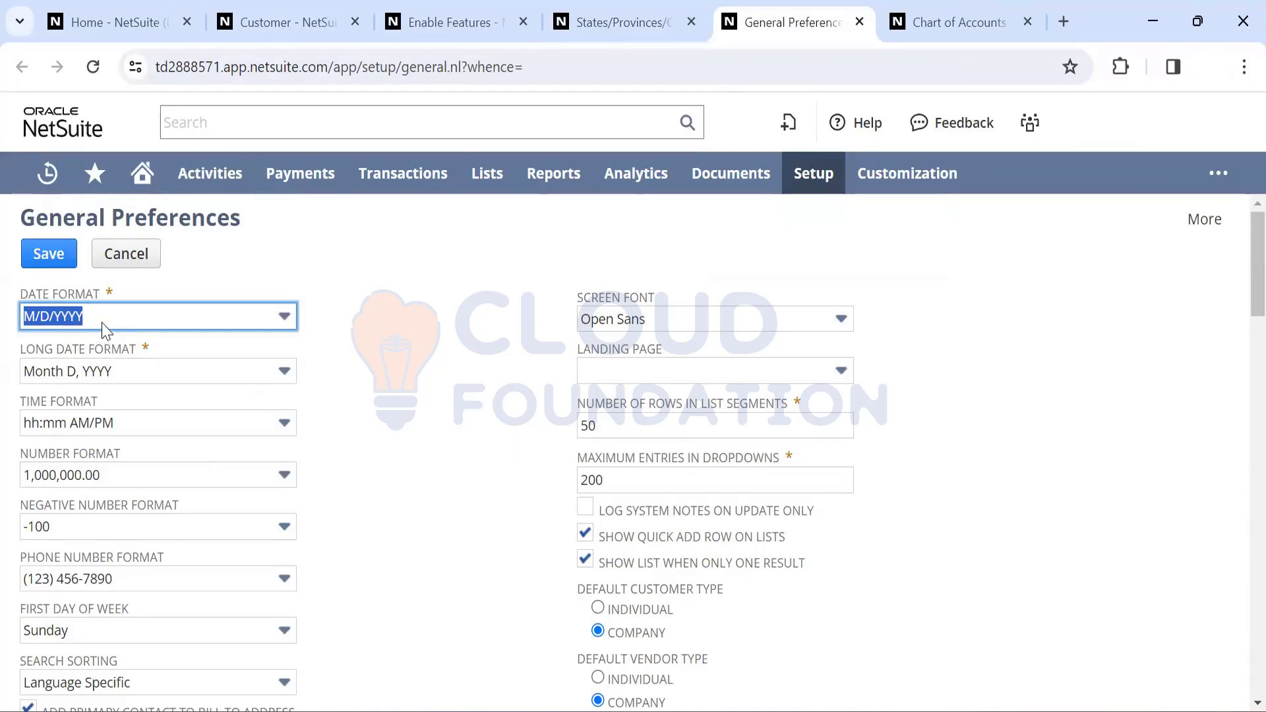
Set the company's date format to DD/MM/YYYY in the general preferences
left_click(132, 313)
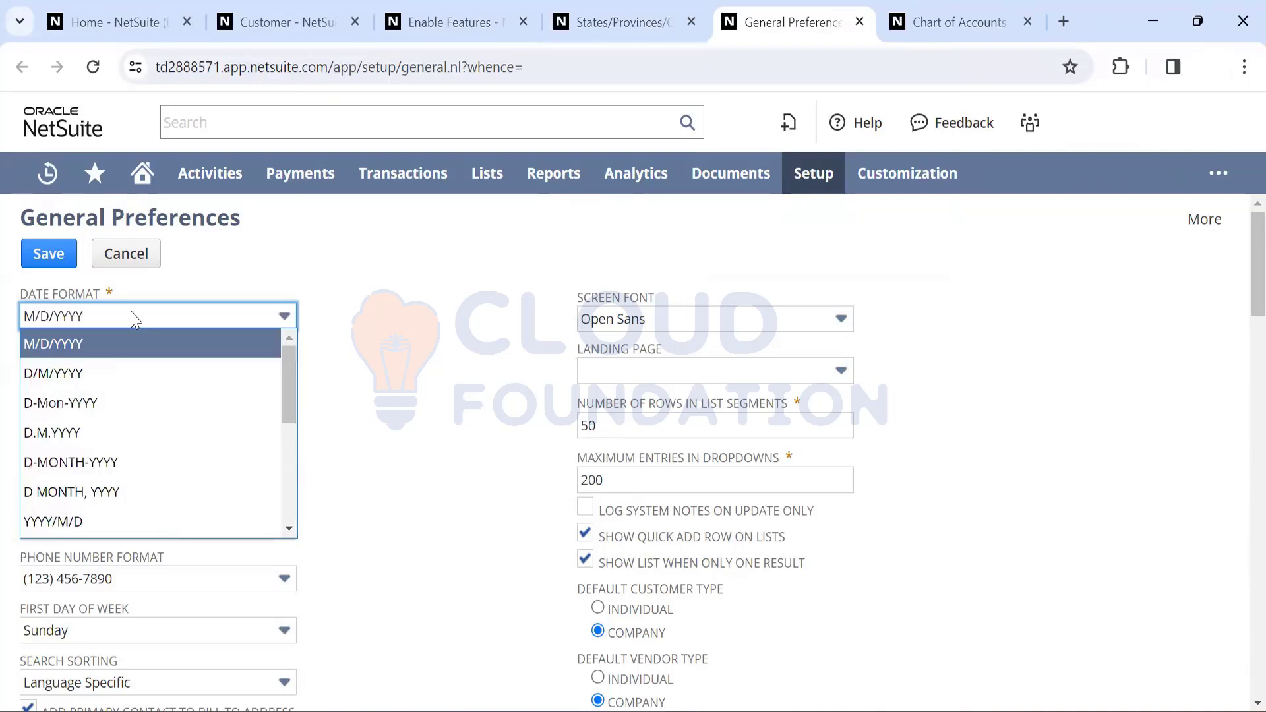
left_click(131, 313)
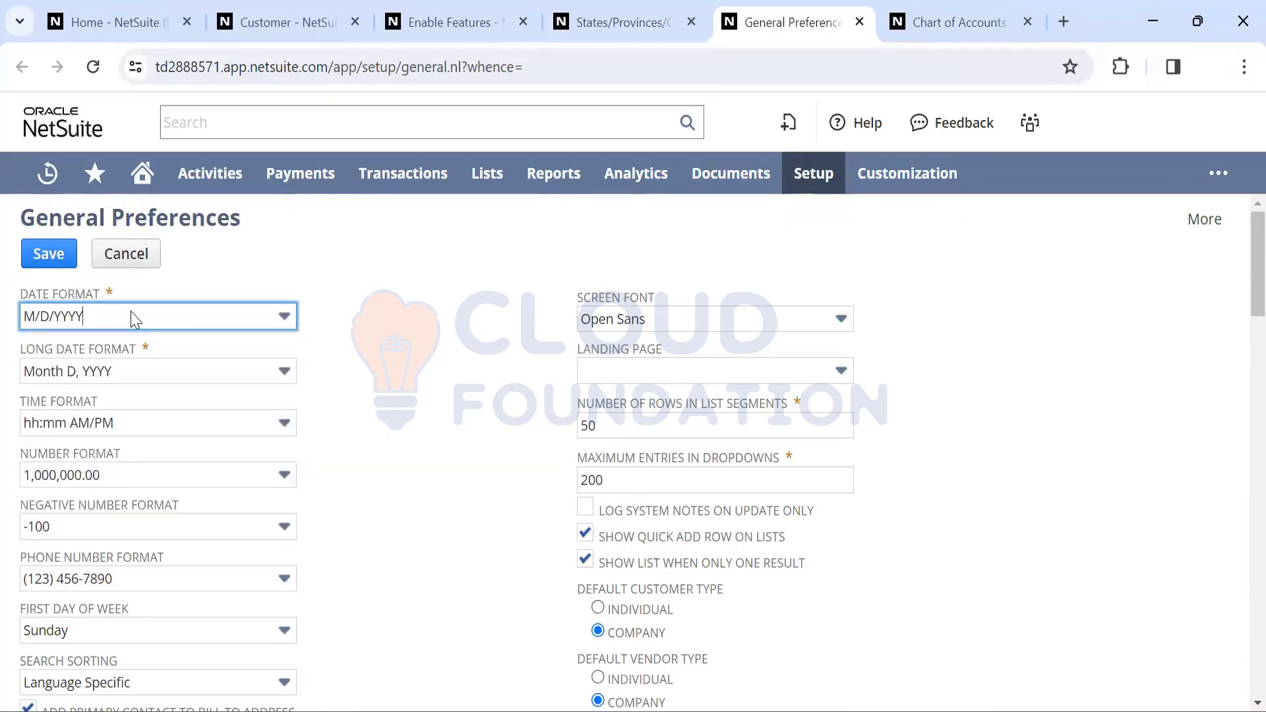
left_click(130, 312)
scroll(101, 438, "down", 1)
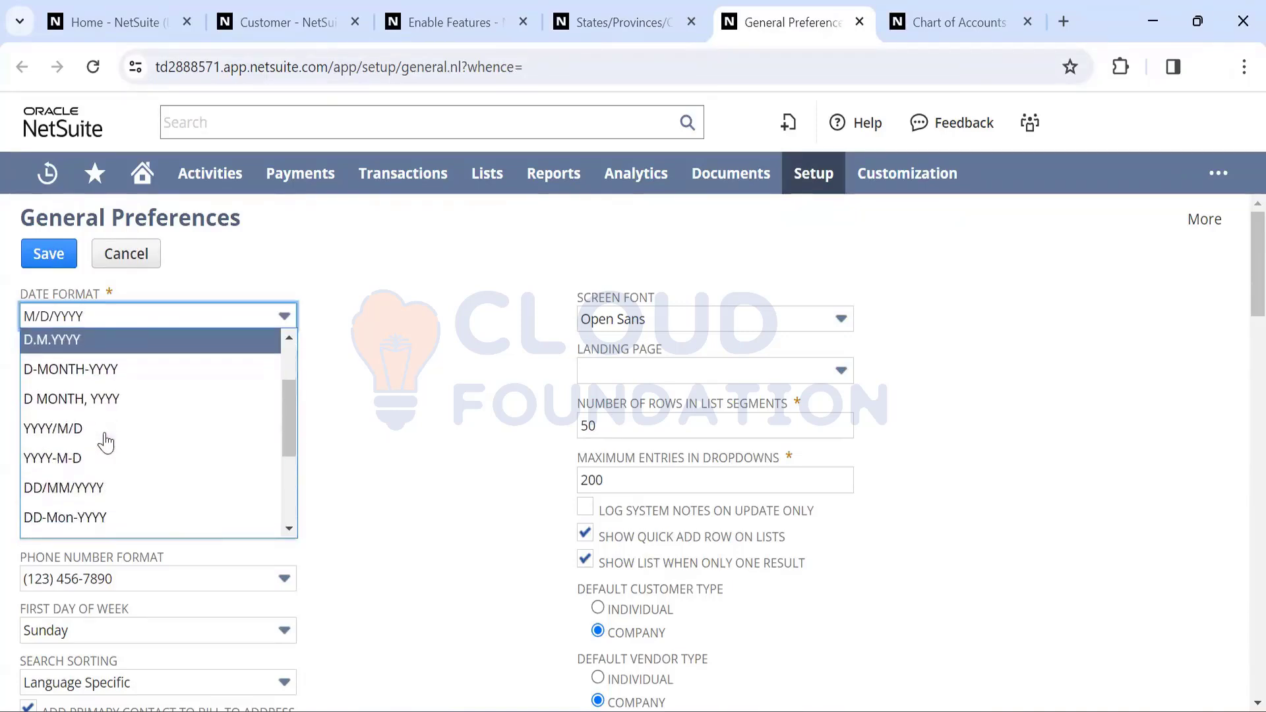
left_click(67, 487)
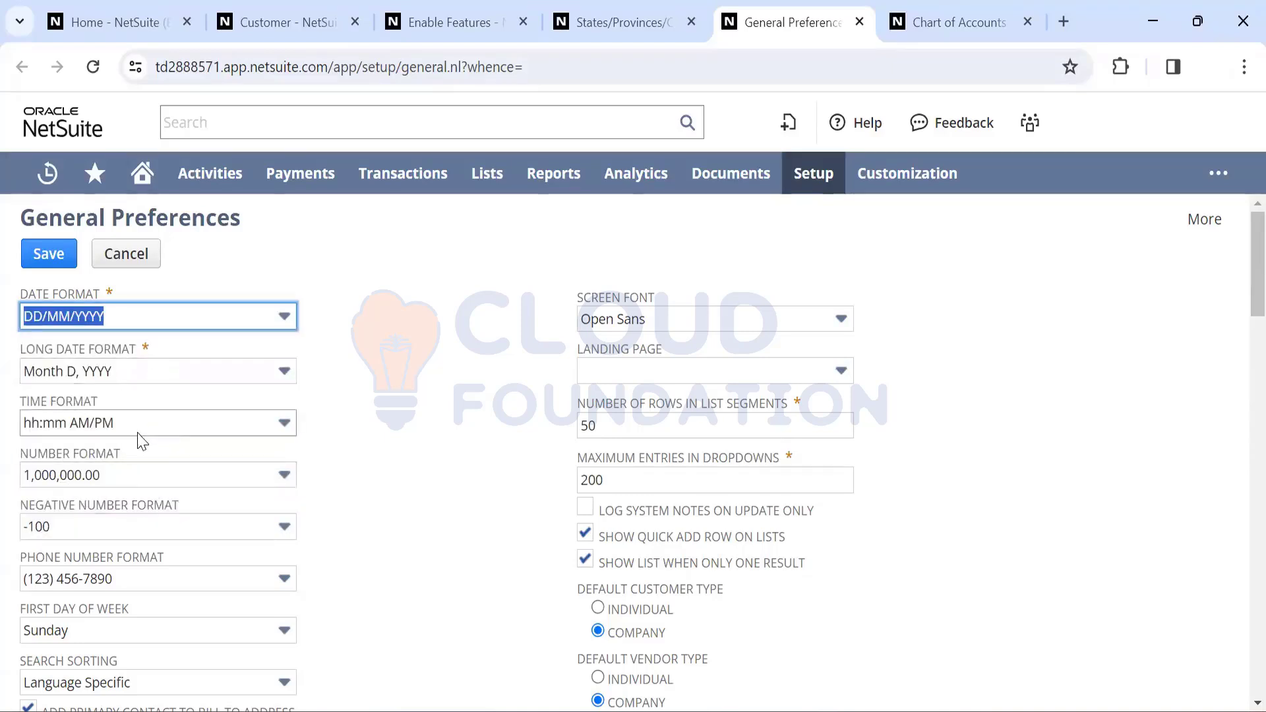
Check the available choices for the number format and the first day of the week
left_click(165, 481)
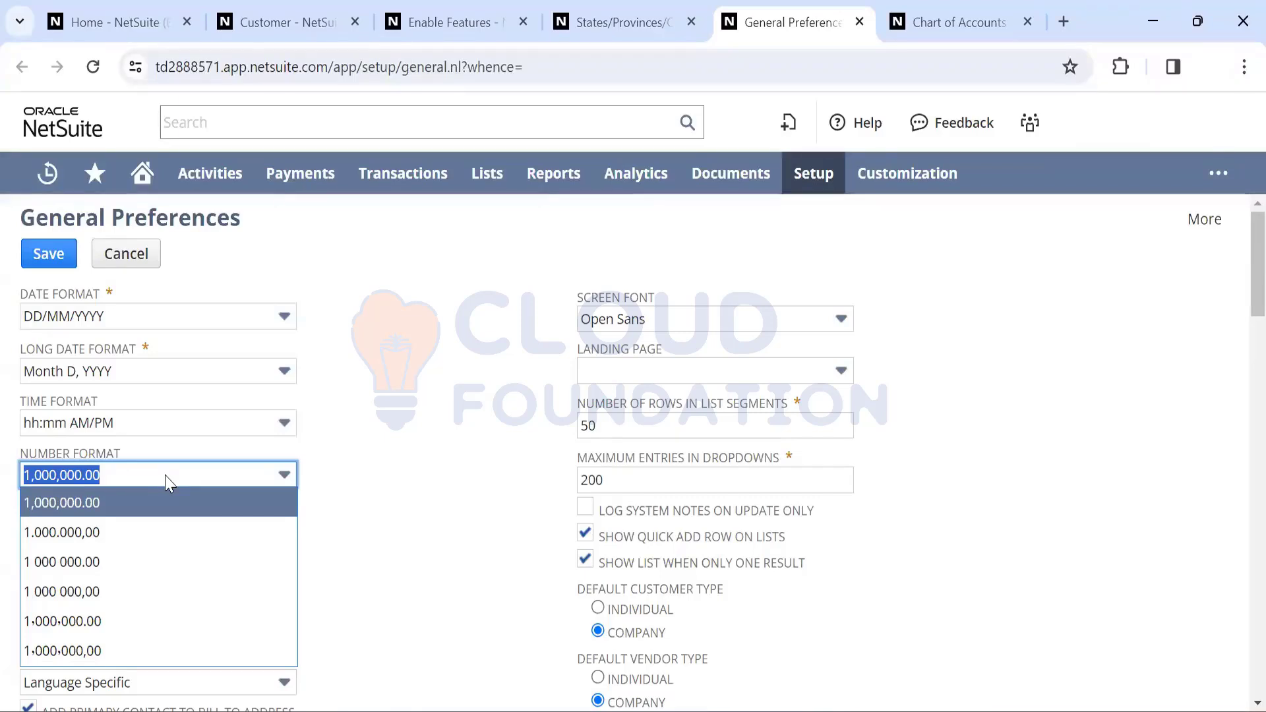
left_click(166, 472)
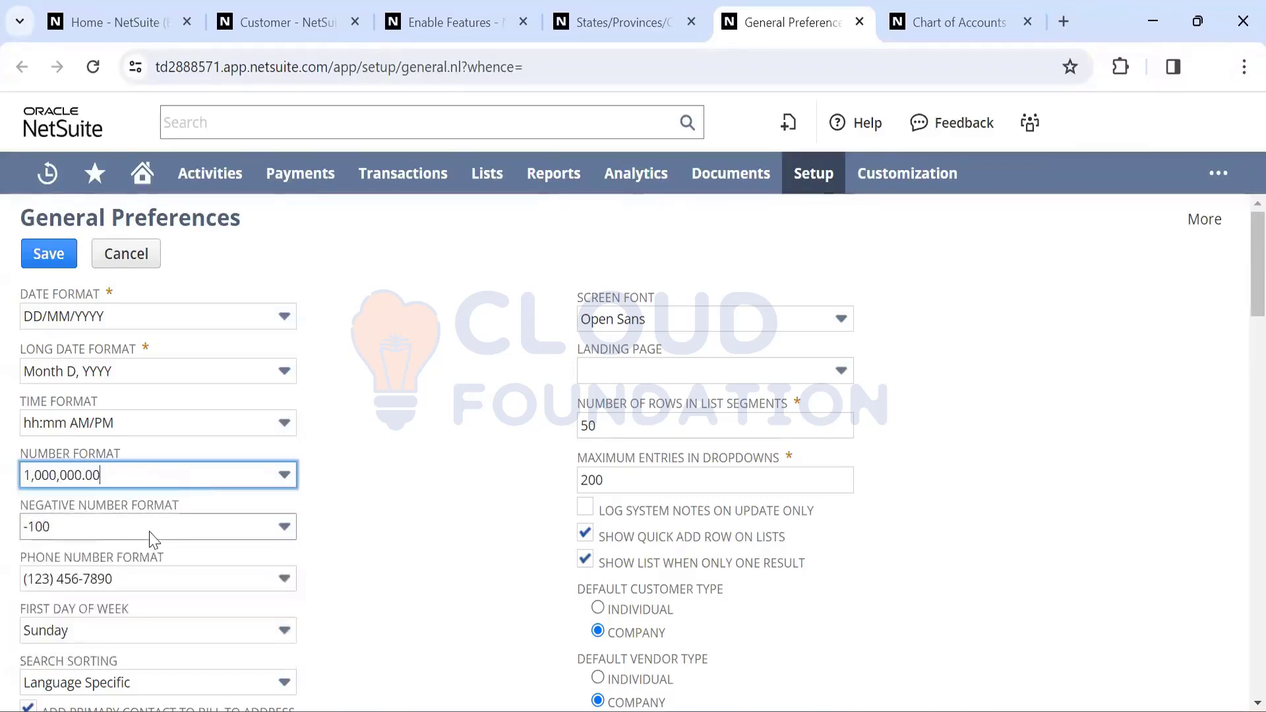
scroll(163, 539, "down", 2)
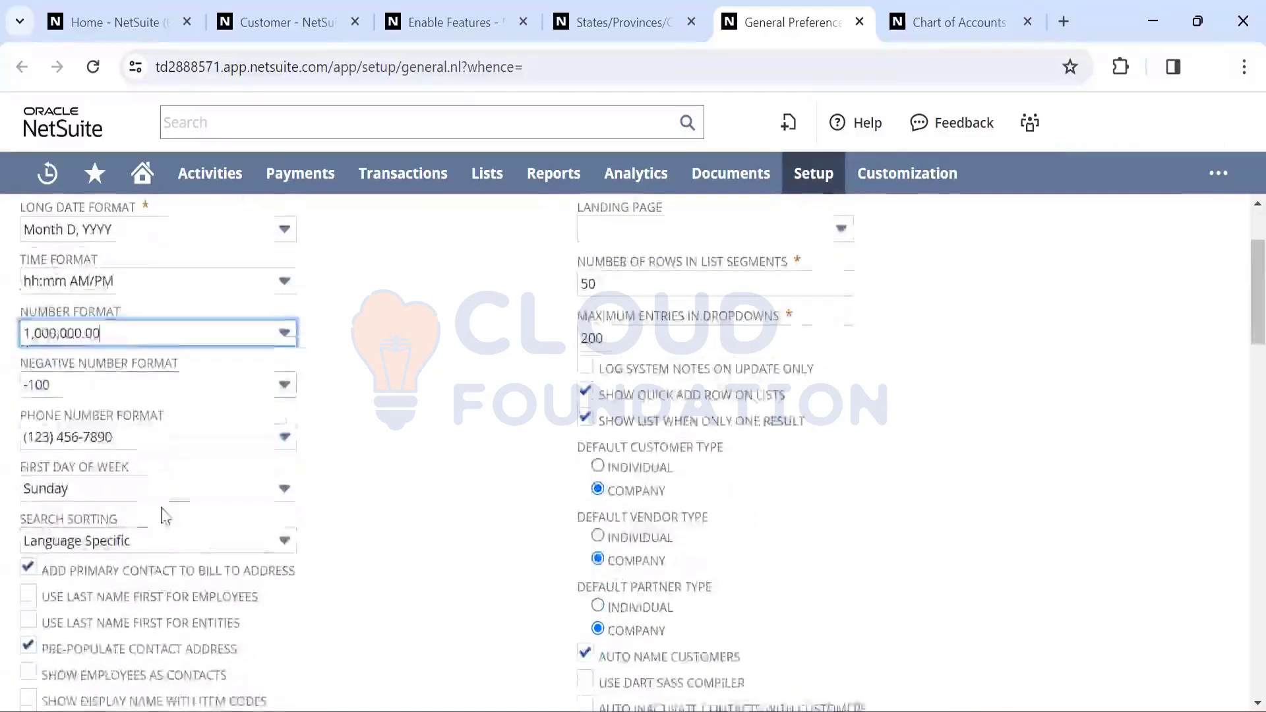
left_click(173, 490)
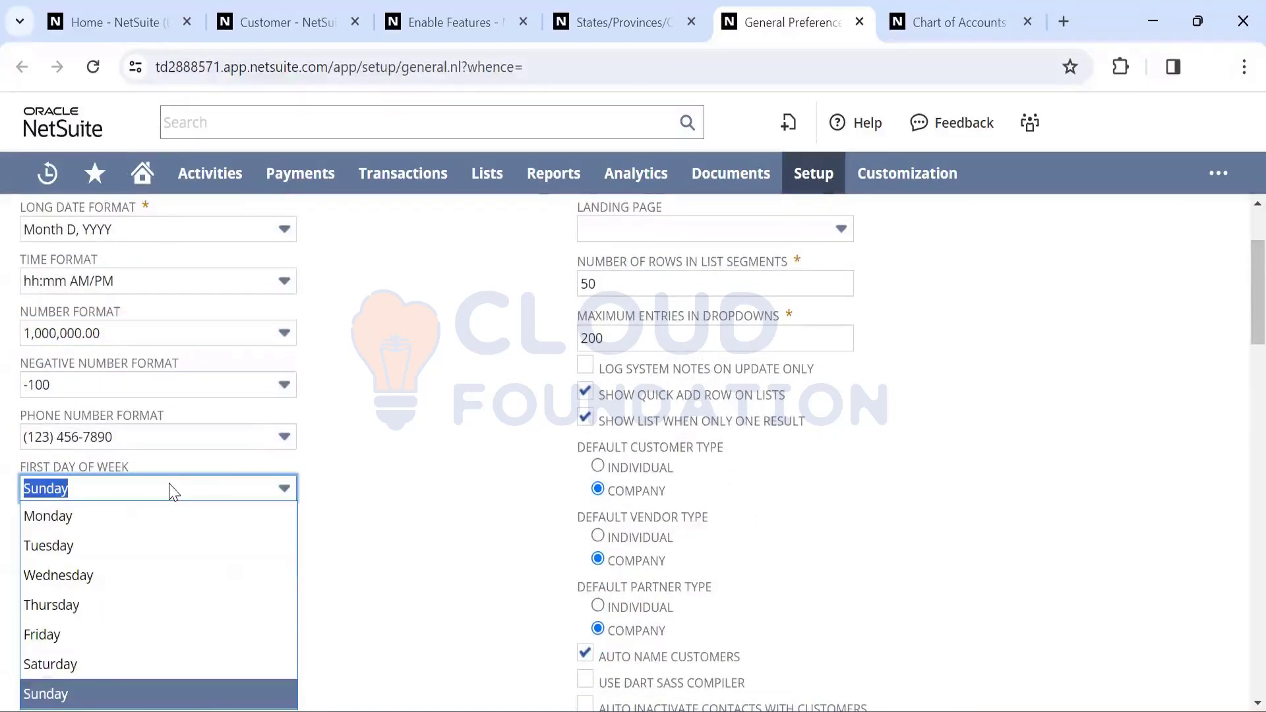
left_click(173, 491)
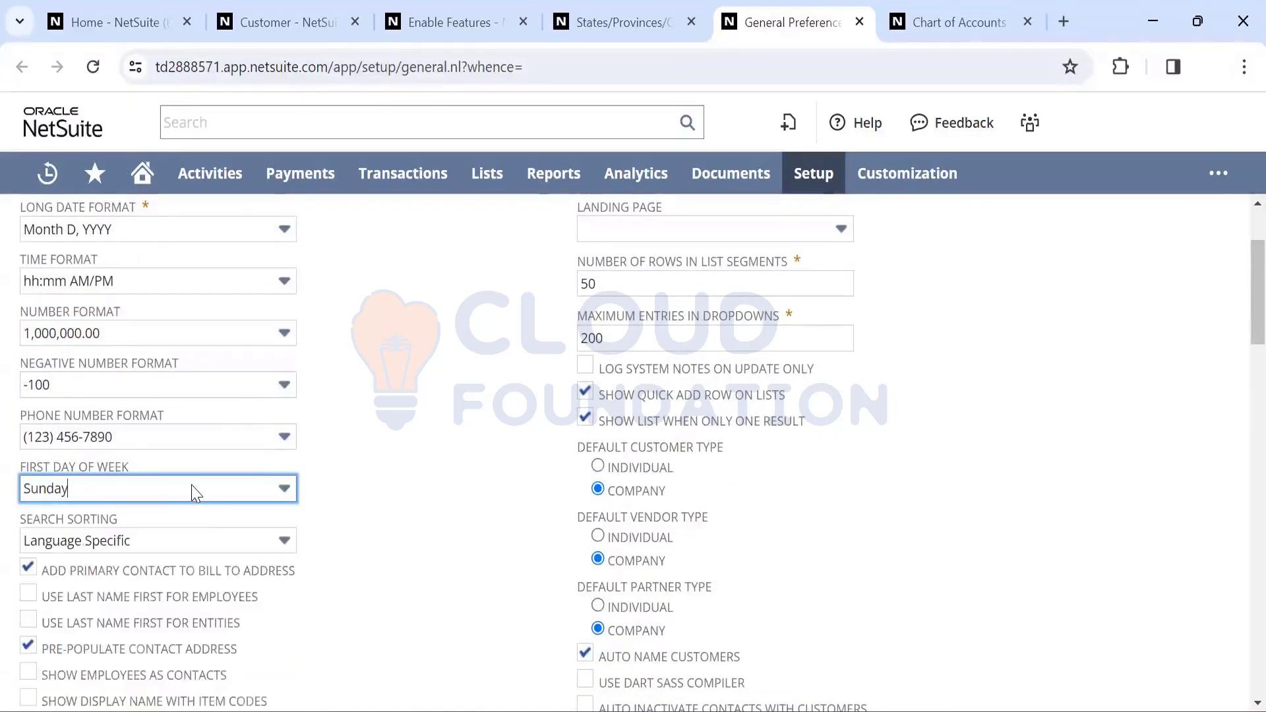
Look through the general preferences from search sorting down to the Customer Center settings and return to the beginning of the page
scroll(195, 494, "down", 1)
scroll(195, 494, "down", 3)
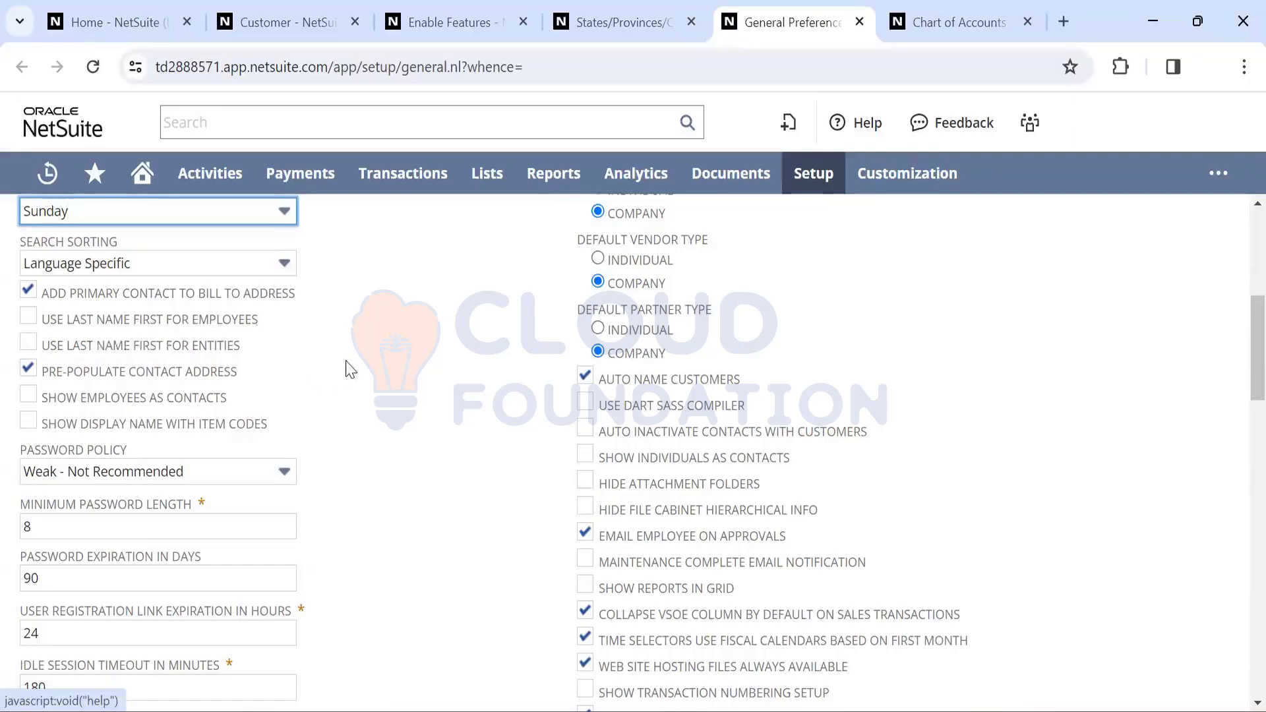
scroll(346, 366, "down", 2)
scroll(346, 365, "up", 2)
scroll(350, 369, "down", 6)
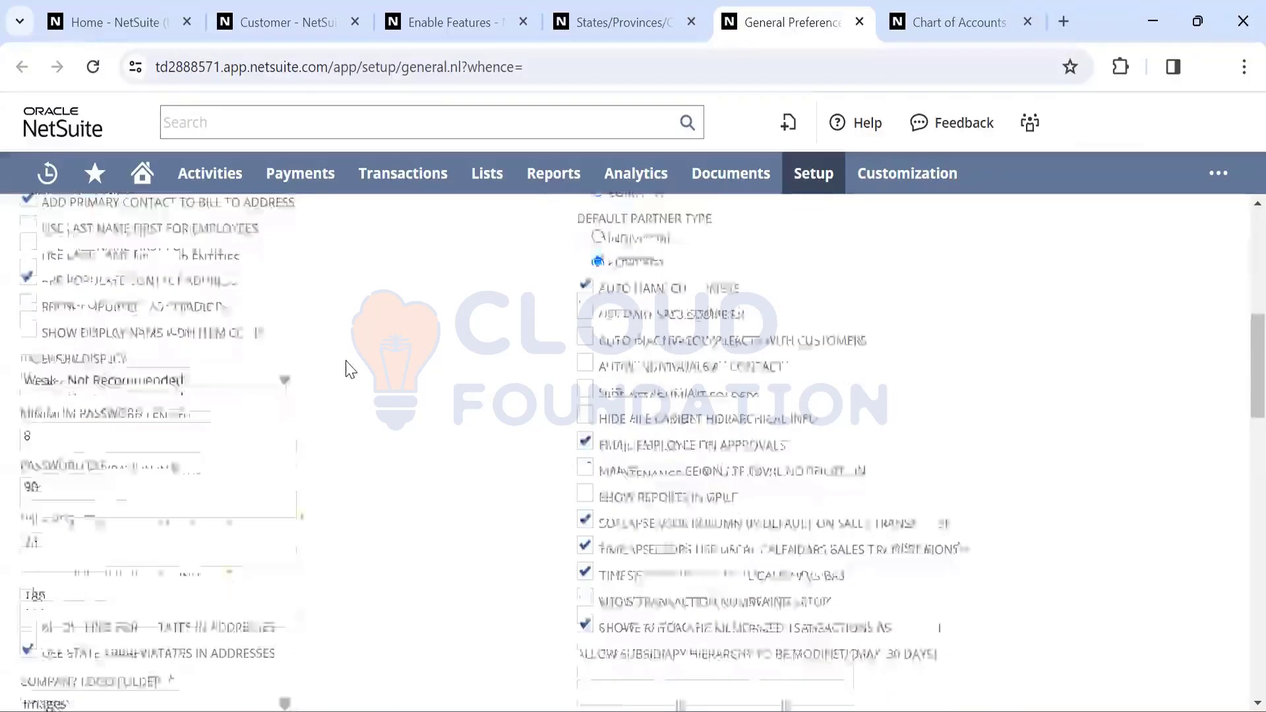
scroll(350, 369, "down", 6)
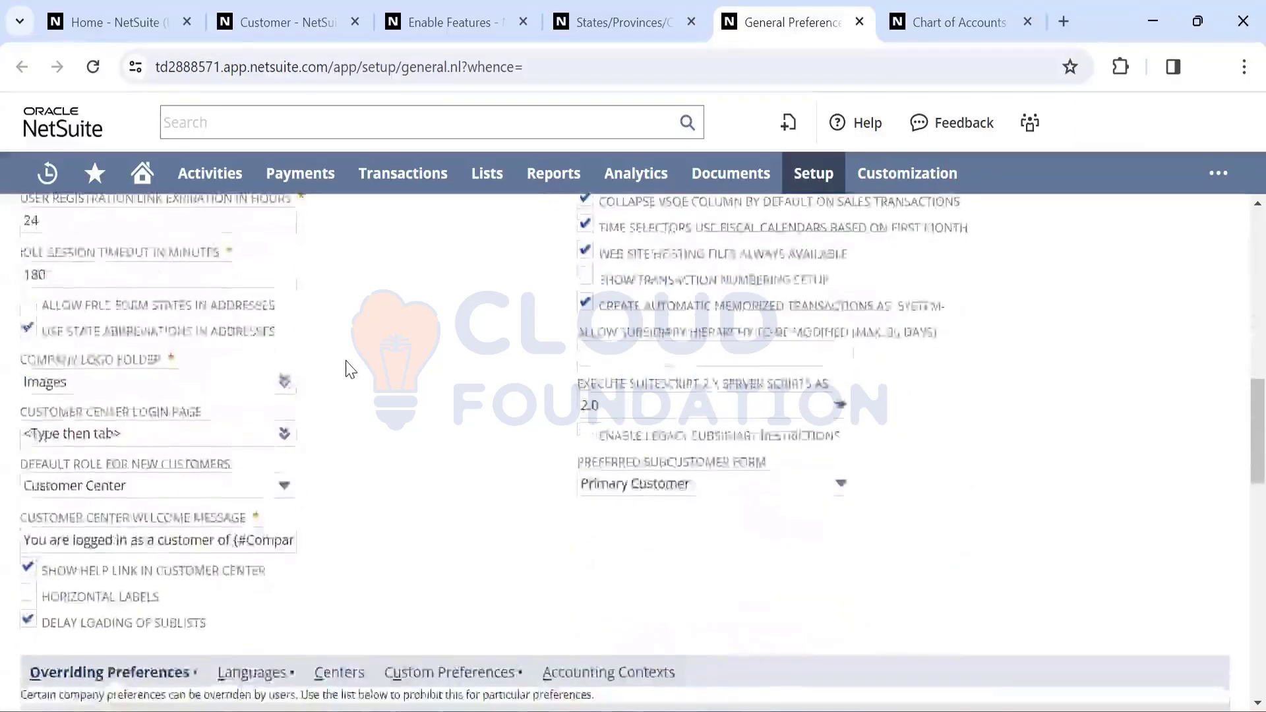
scroll(350, 369, "up", 7)
scroll(350, 369, "up", 5)
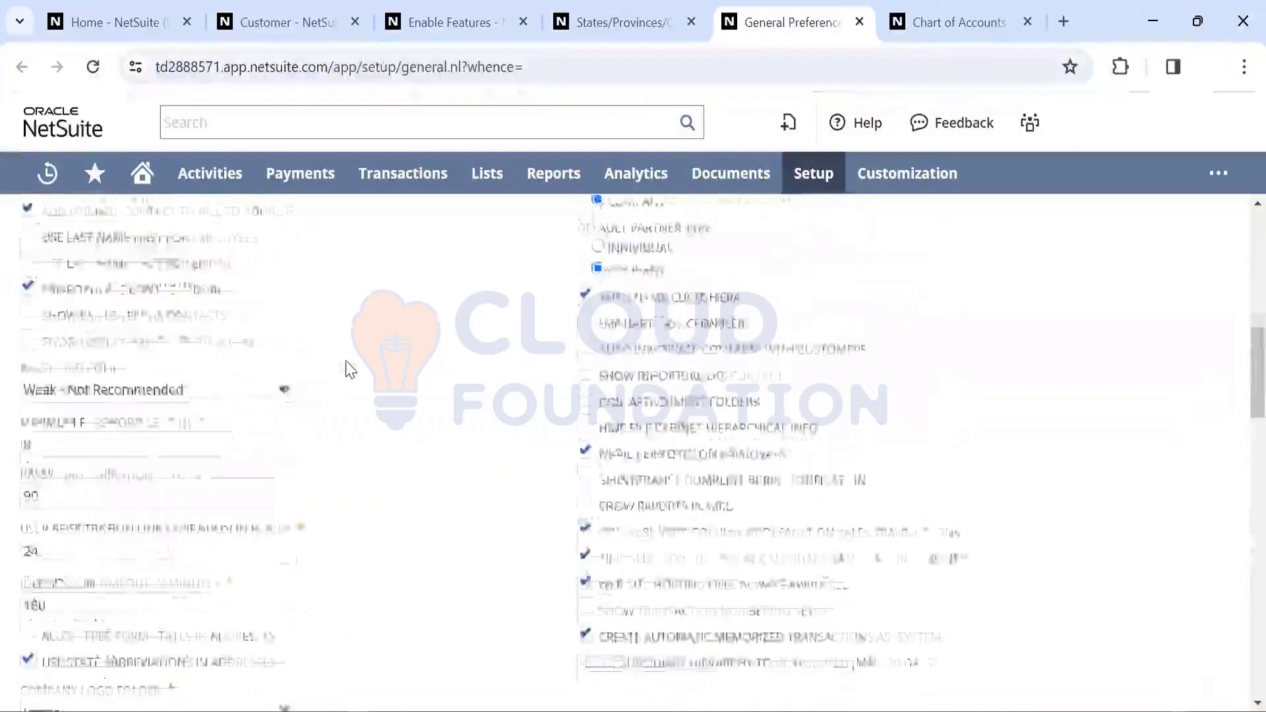
scroll(349, 369, "up", 4)
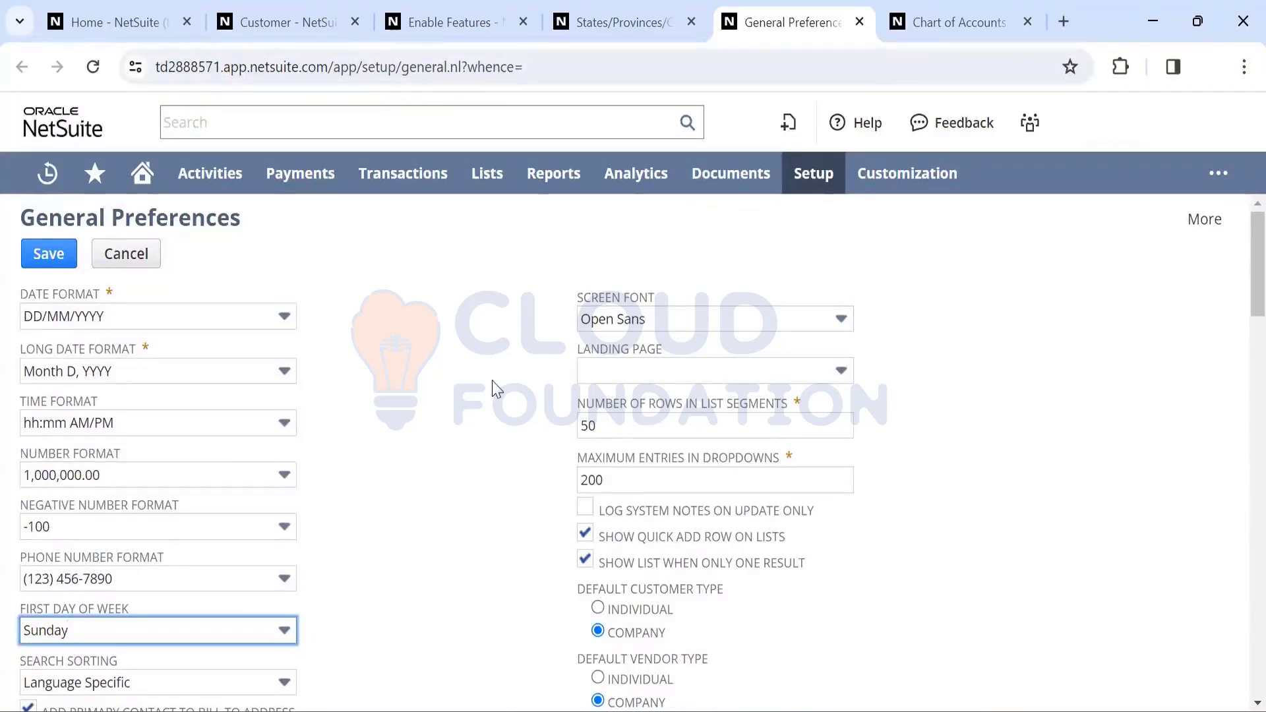
Review the password, session timeout, address and default record type preferences
scroll(443, 382, "down", 5)
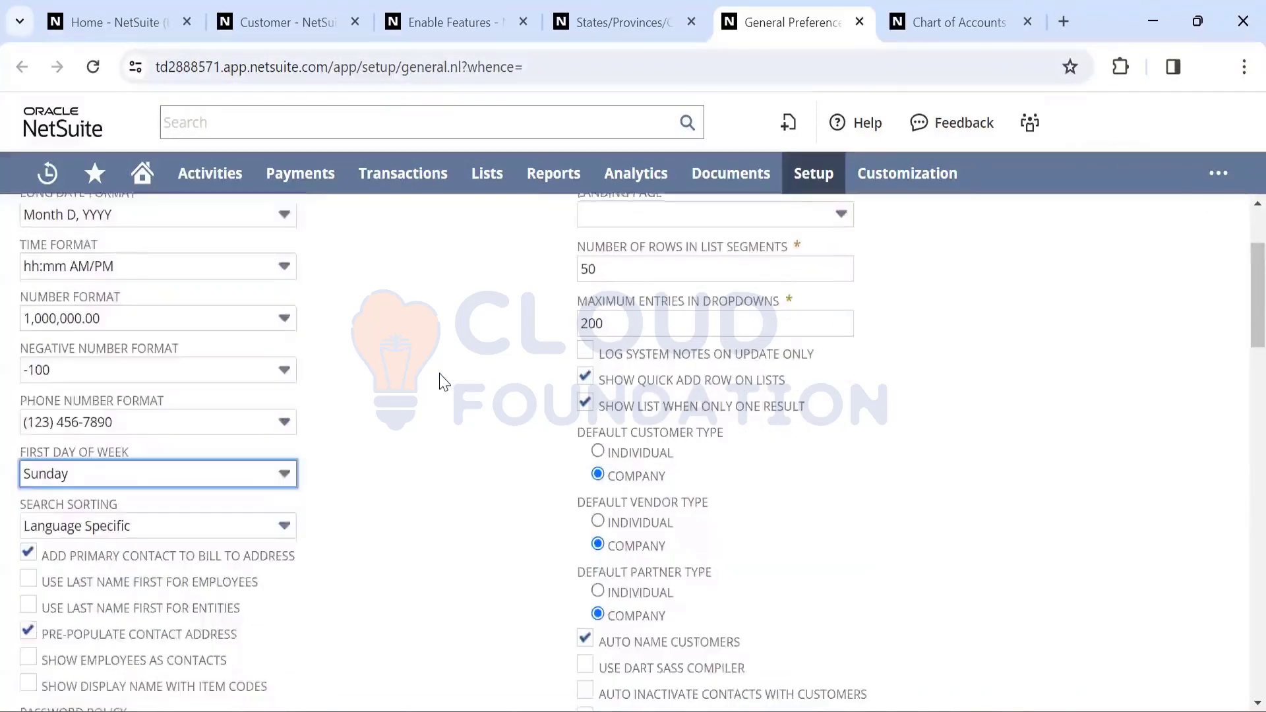
scroll(444, 383, "down", 6)
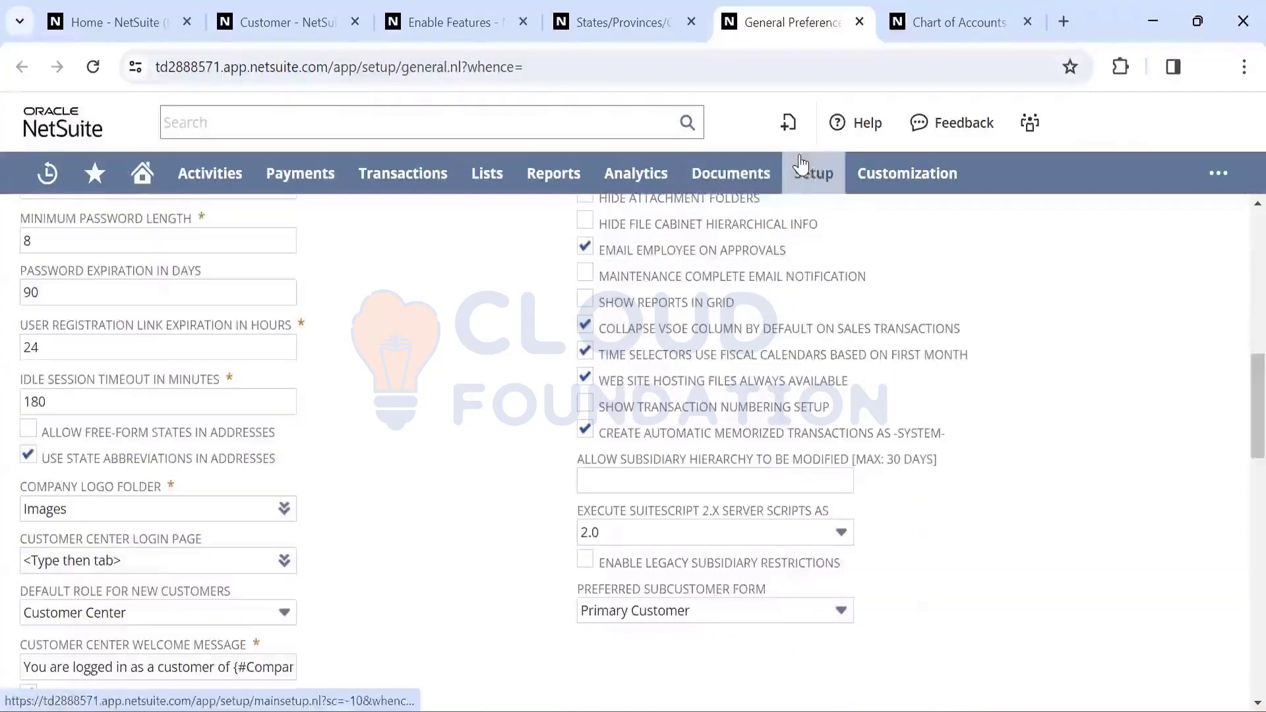
mouse_move(805, 168)
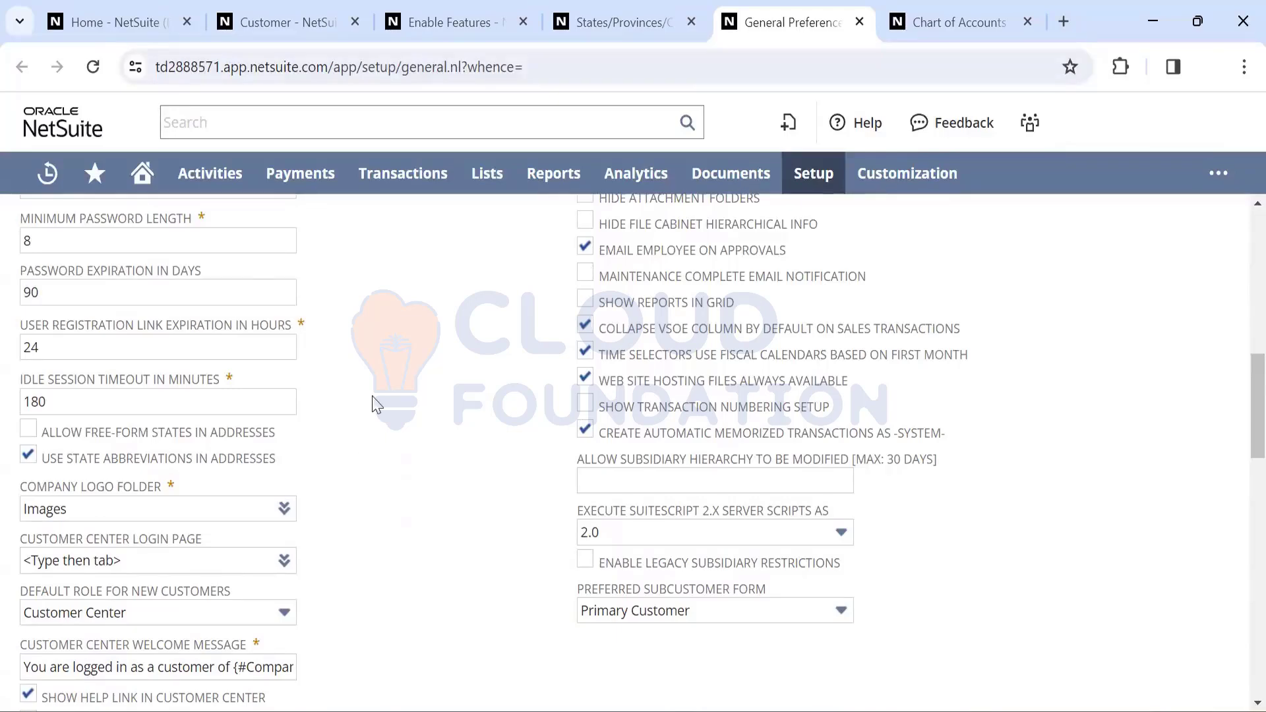
scroll(375, 403, "down", 3)
scroll(375, 404, "up", 3)
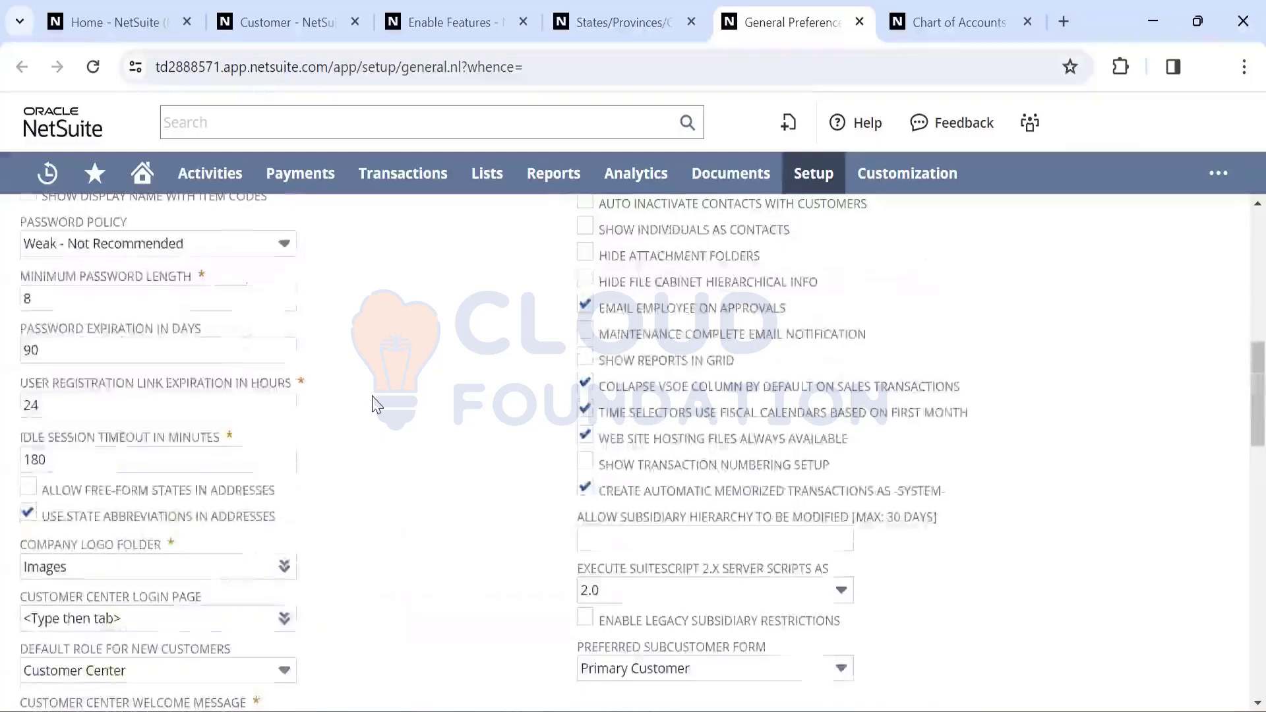
scroll(376, 403, "down", 1)
scroll(376, 404, "up", 3)
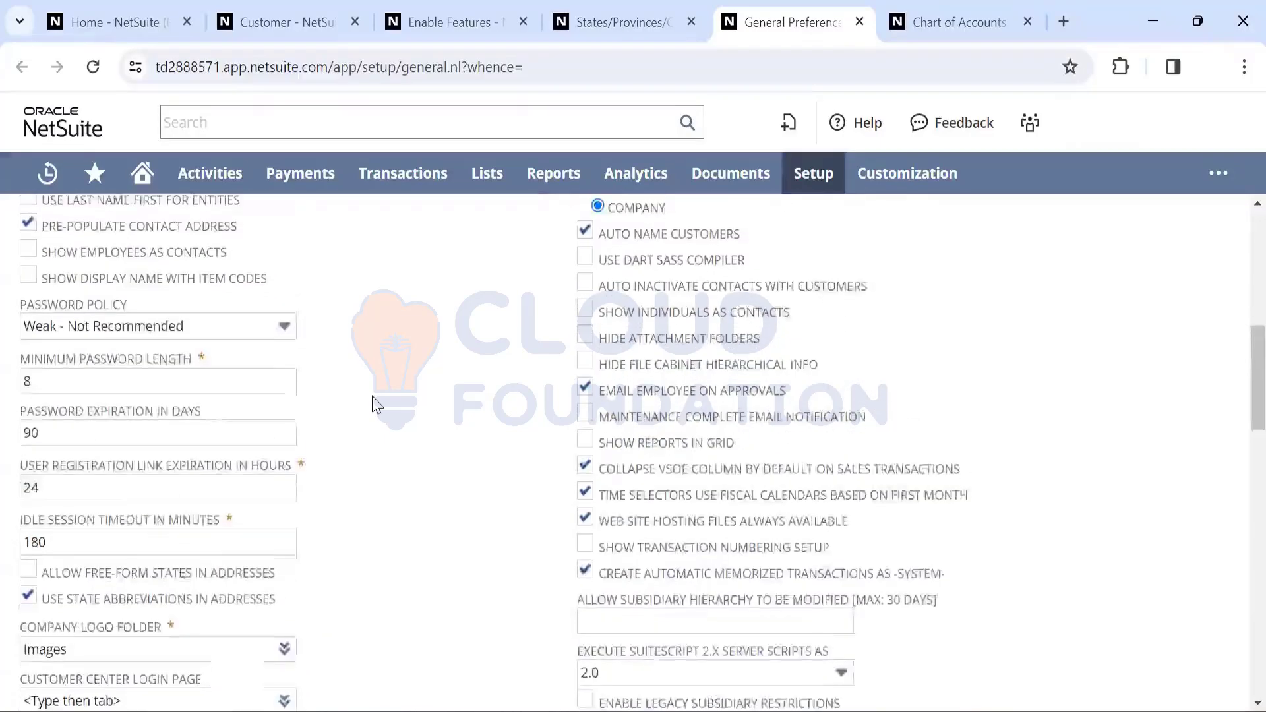
scroll(375, 403, "up", 8)
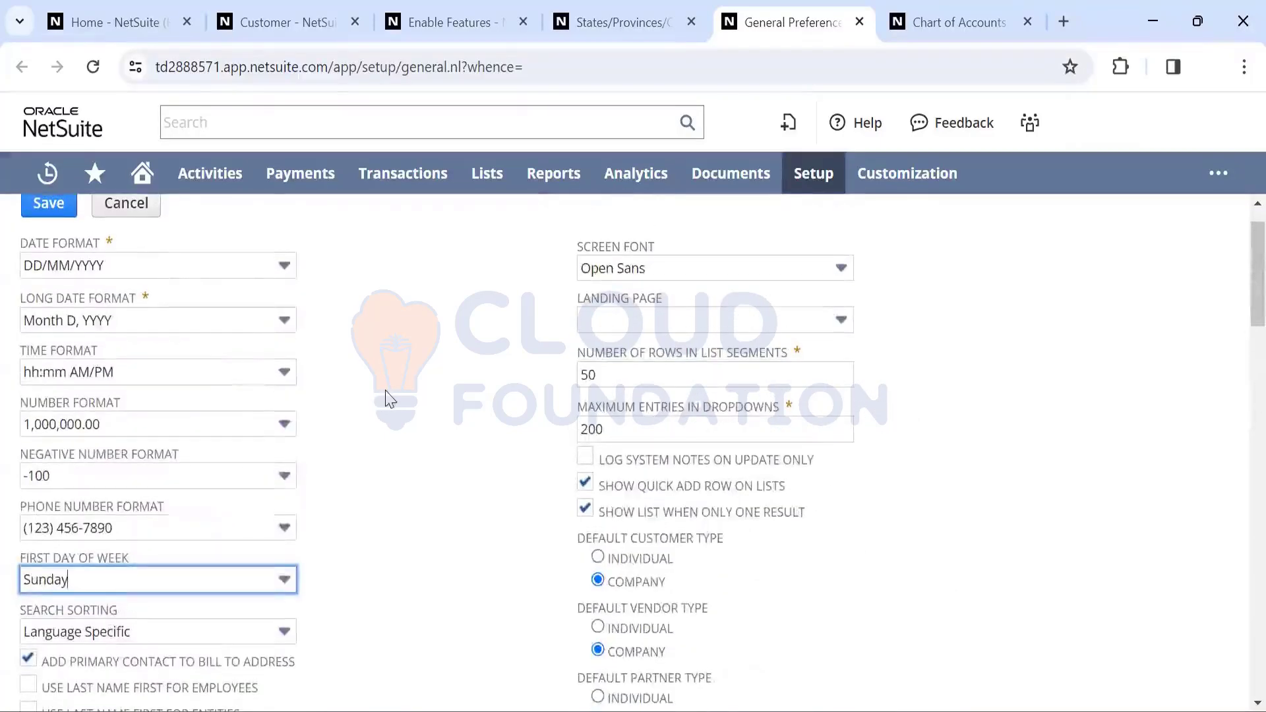
Check the available screen font choices without changing the font
left_click(682, 276)
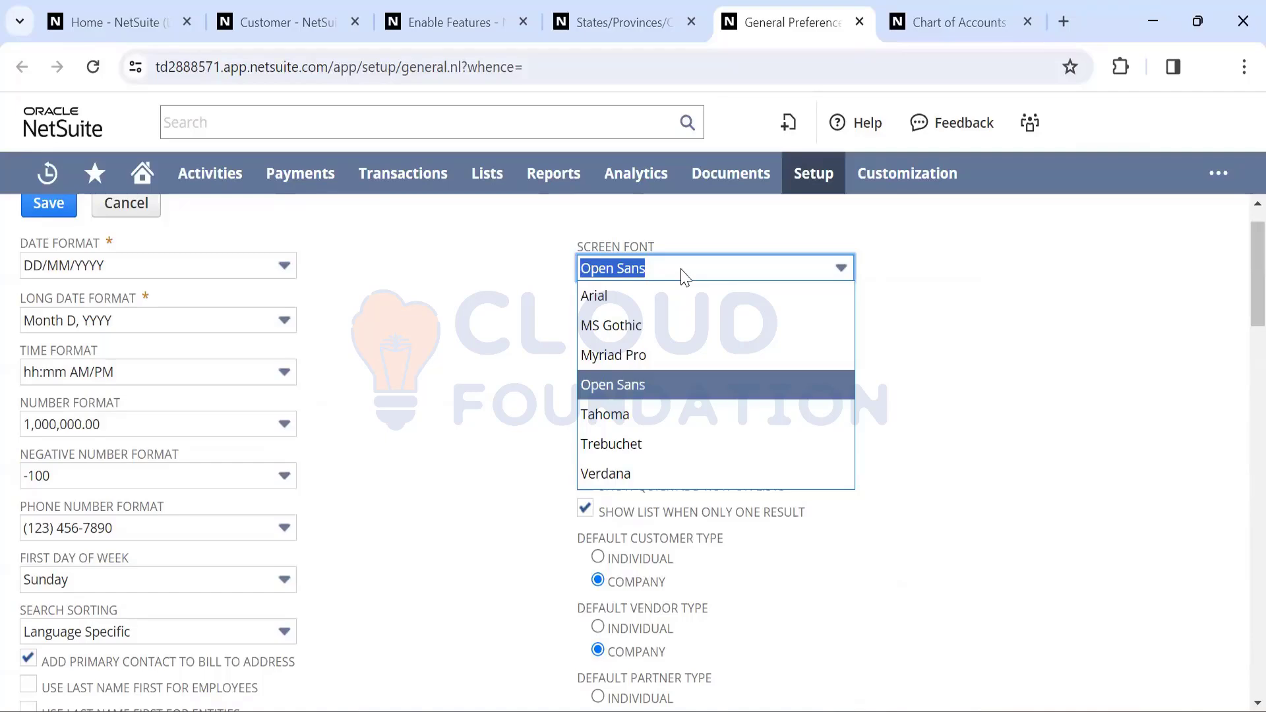
left_click(682, 276)
scroll(473, 486, "down", 15)
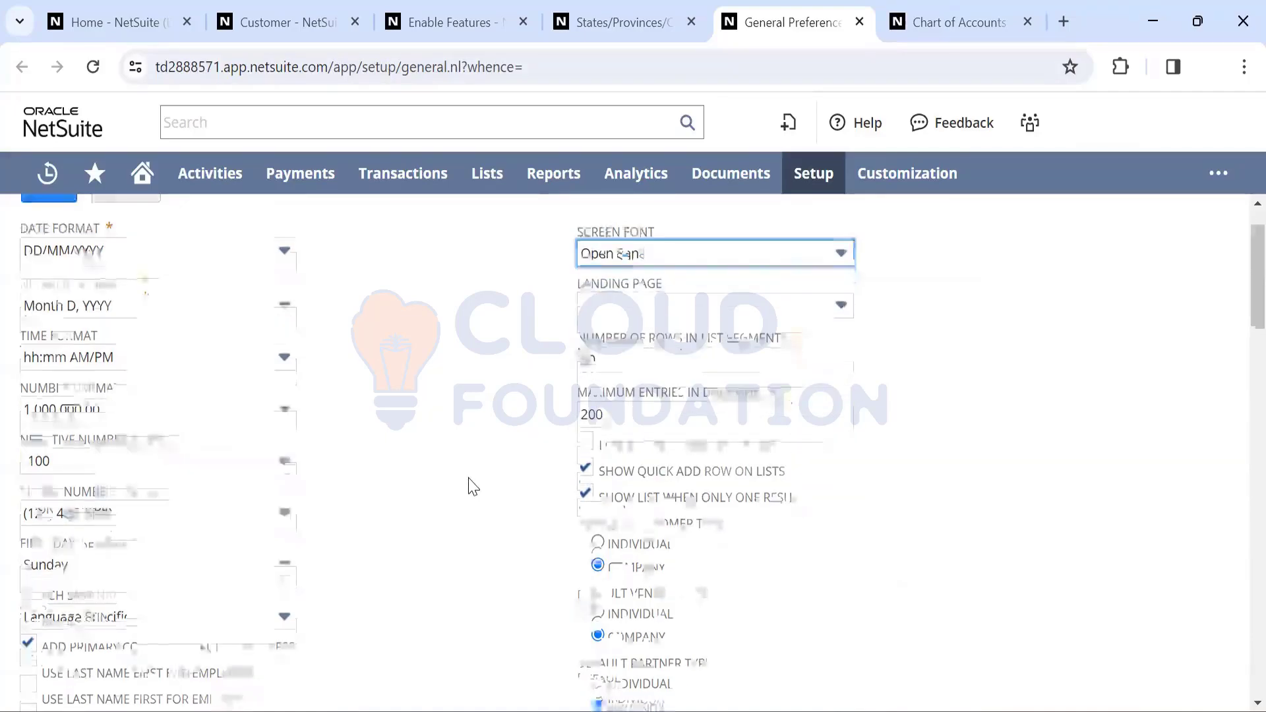
scroll(473, 486, "up", 15)
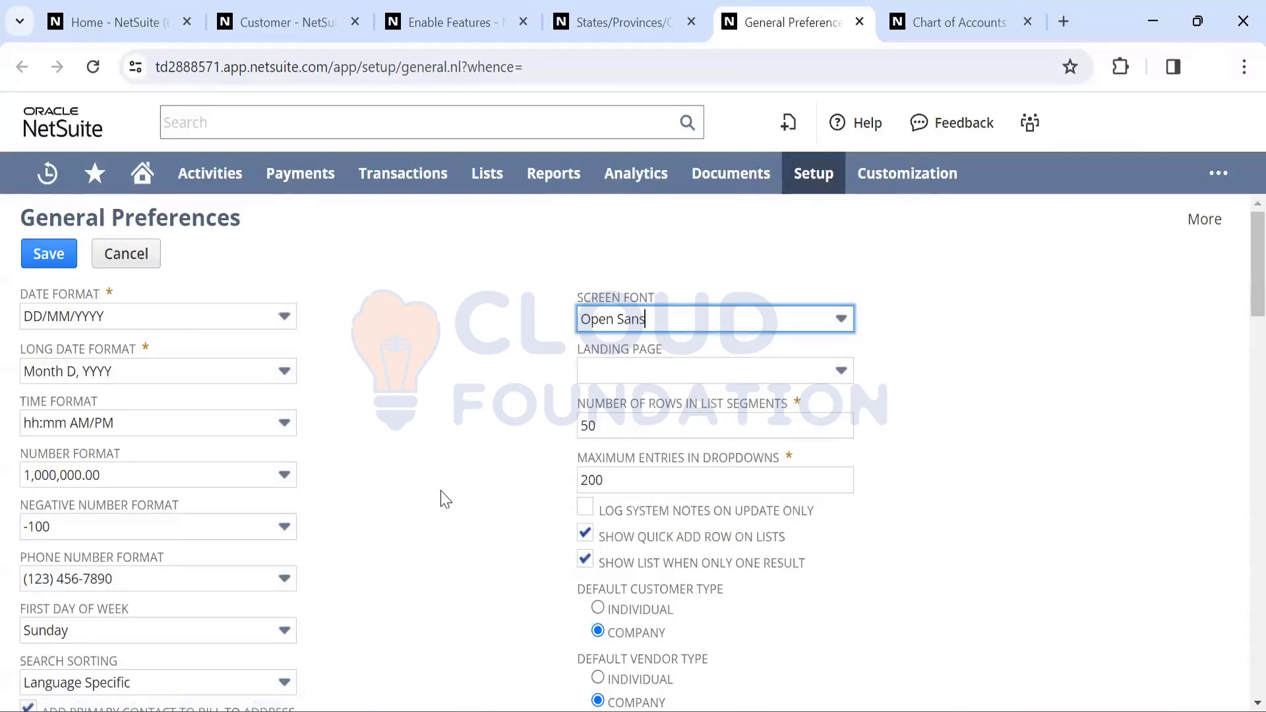
Look through the Overriding Preferences list and go back to the main general preference fields
scroll(446, 499, "down", 8)
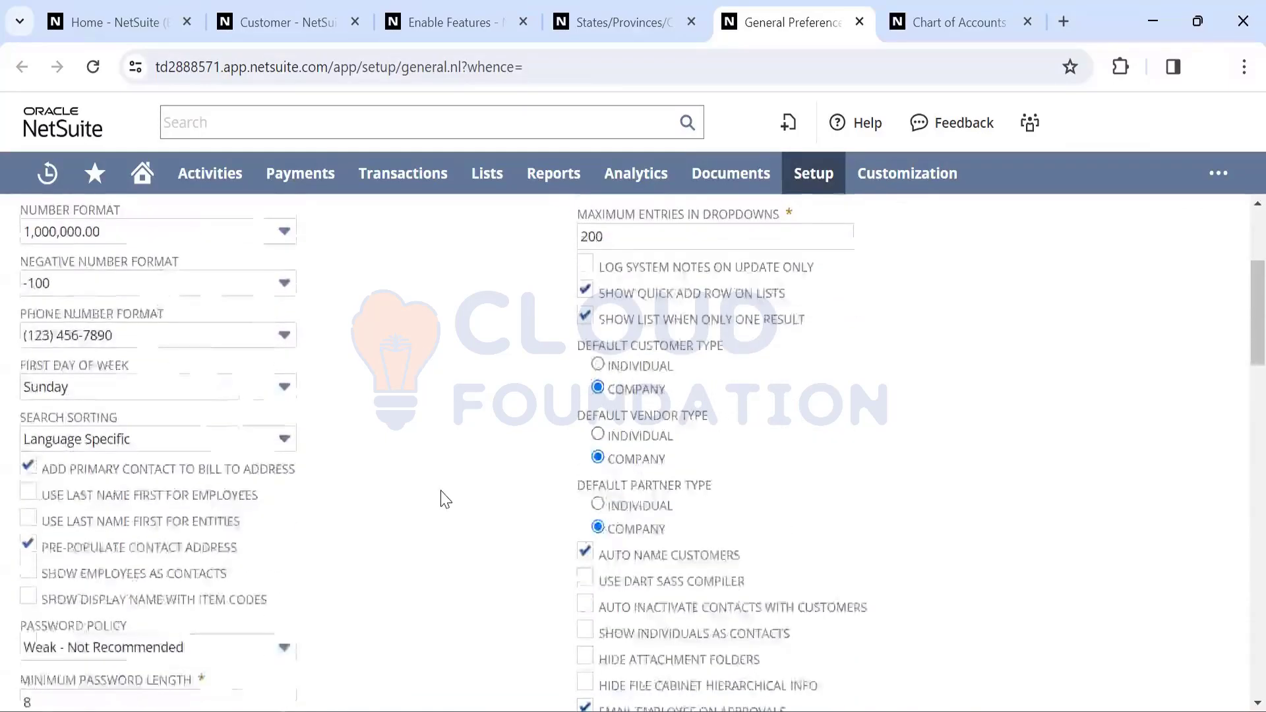
scroll(446, 499, "down", 10)
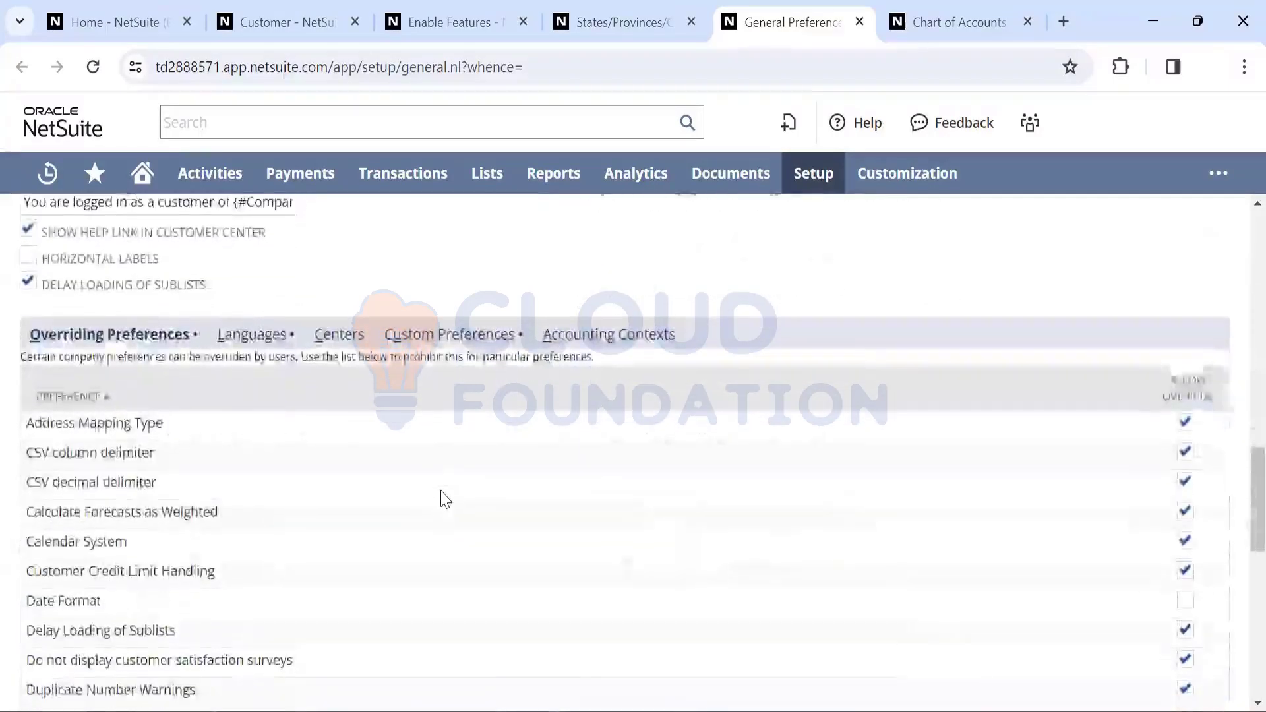
scroll(446, 499, "down", 6)
scroll(446, 499, "up", 10)
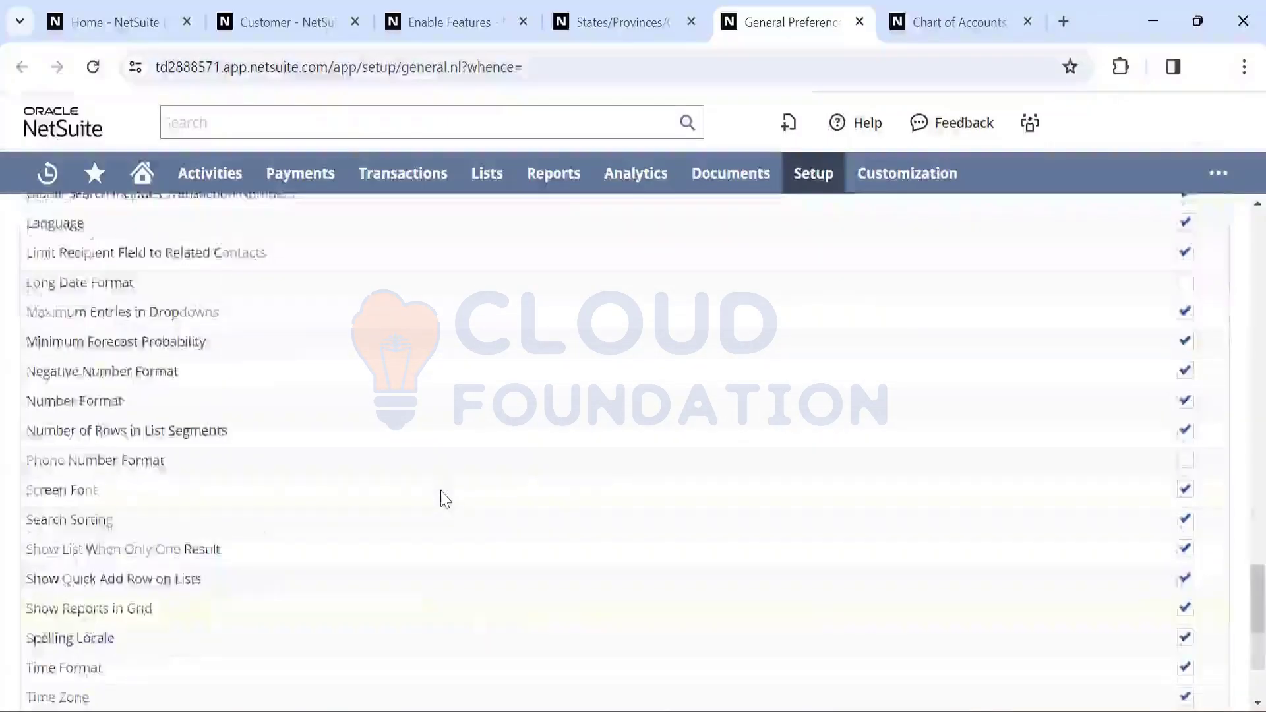
scroll(446, 499, "up", 10)
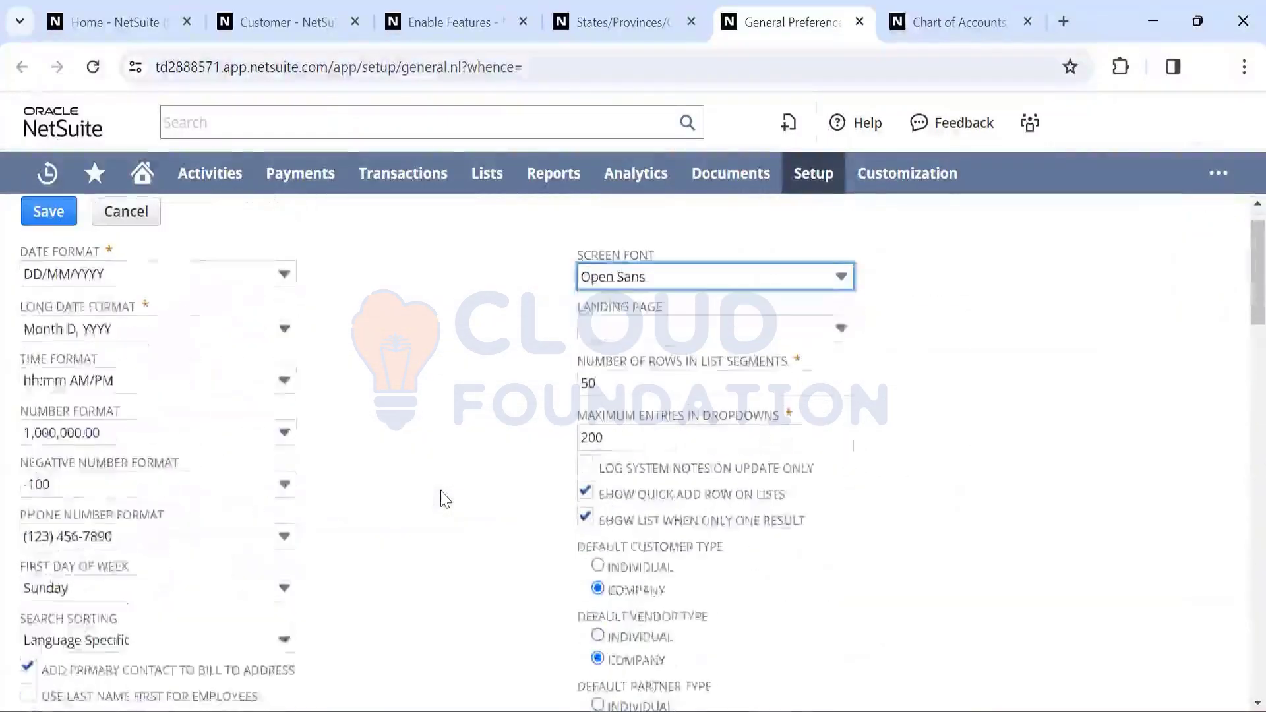
scroll(445, 499, "down", 4)
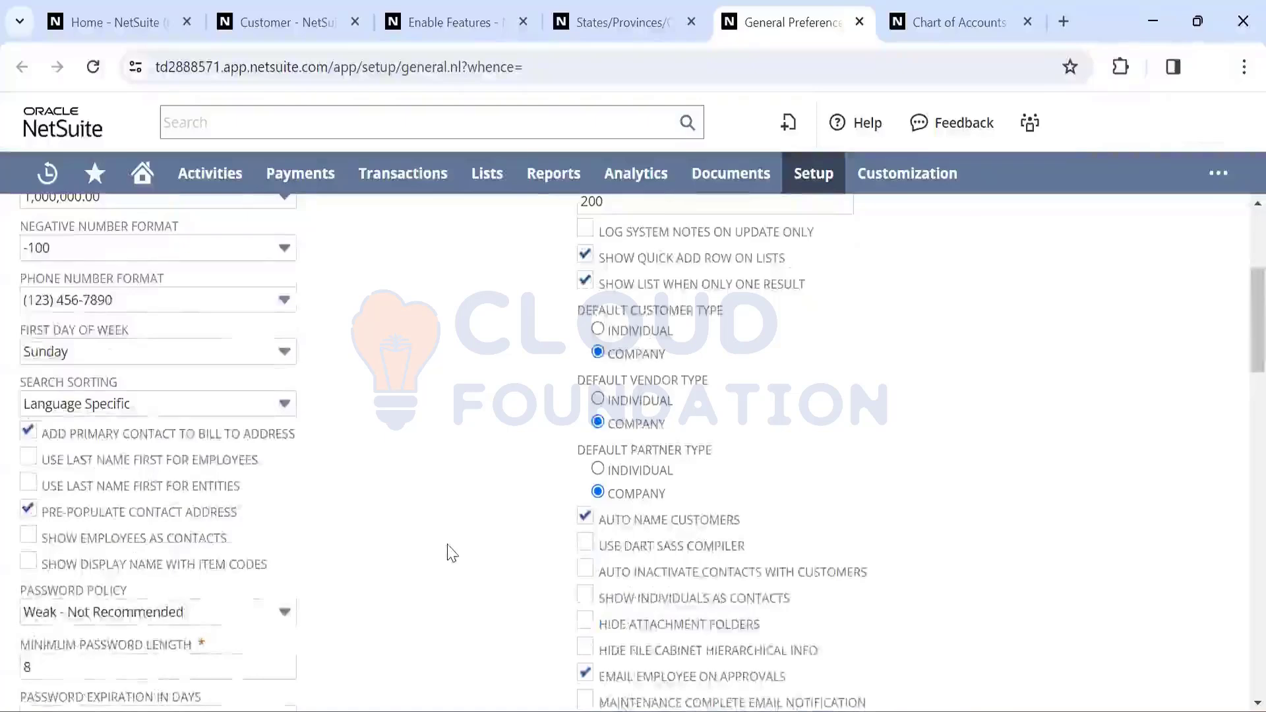
Skim the general preferences down to the Overriding Preferences list and return to the beginning of the page
scroll(450, 552, "down", 3)
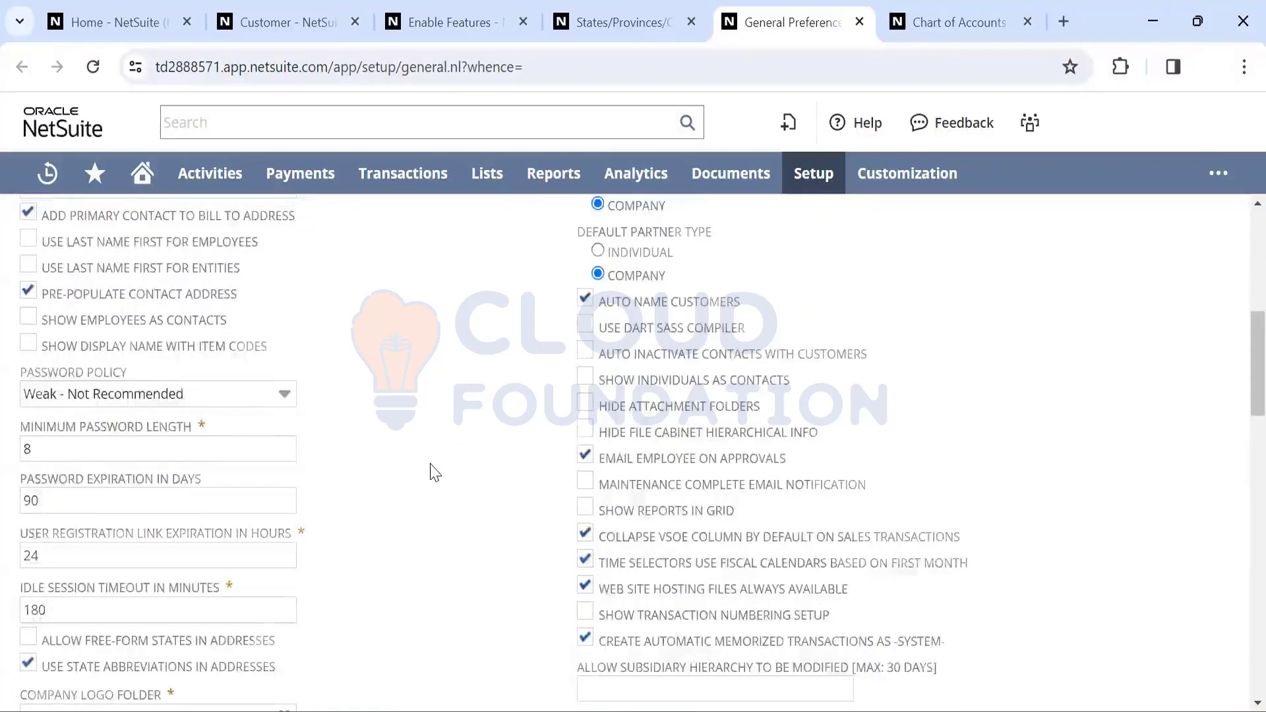
scroll(434, 472, "up", 8)
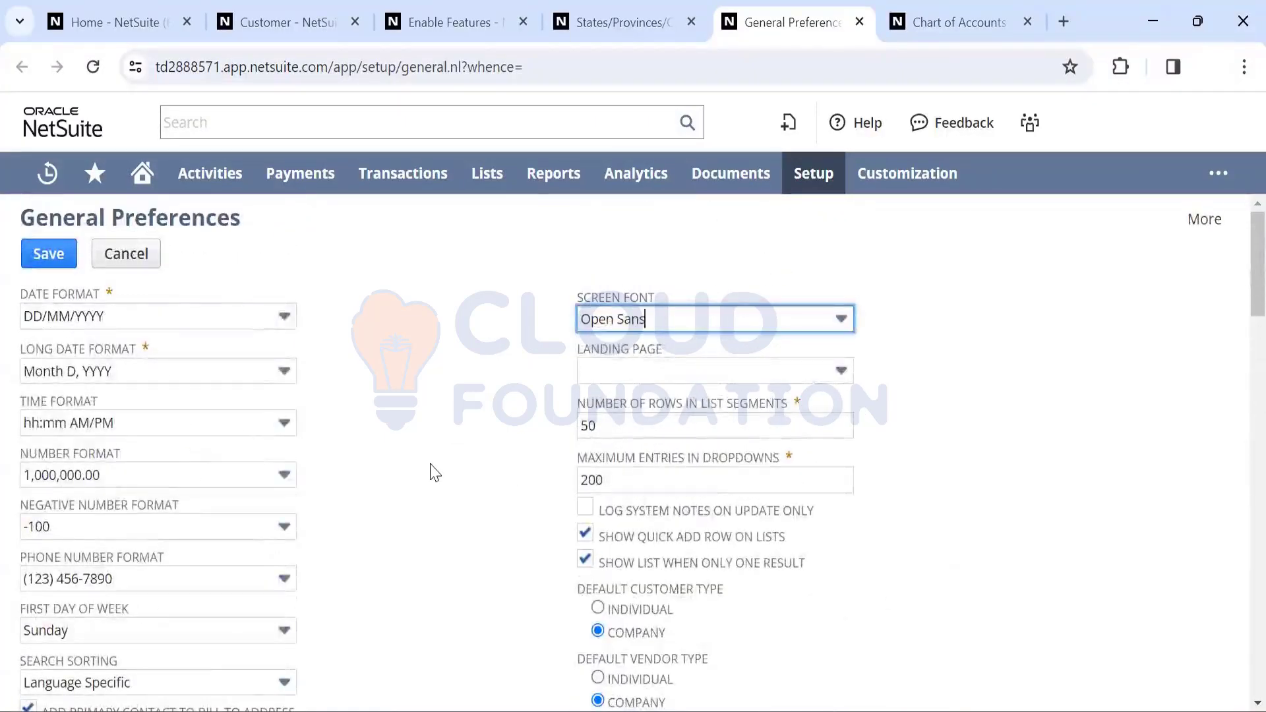
scroll(434, 472, "down", 2)
scroll(434, 472, "up", 2)
scroll(435, 472, "down", 10)
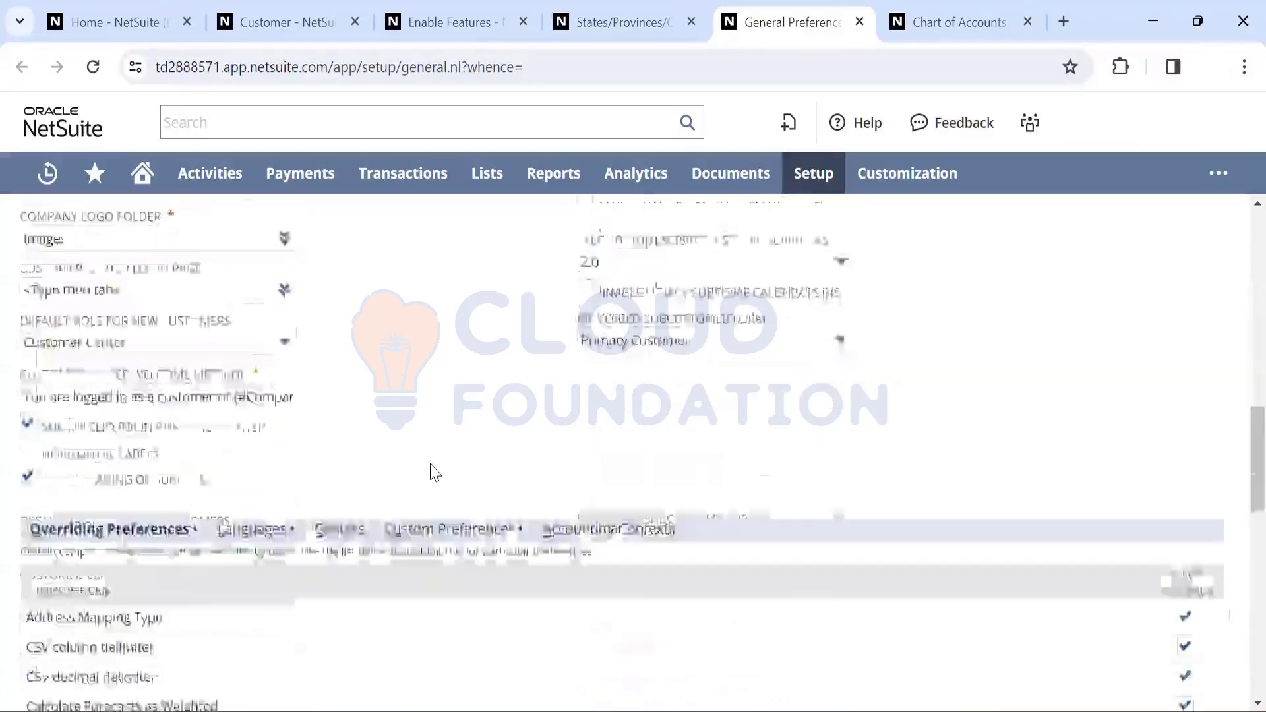
scroll(434, 472, "down", 5)
scroll(432, 473, "up", 8)
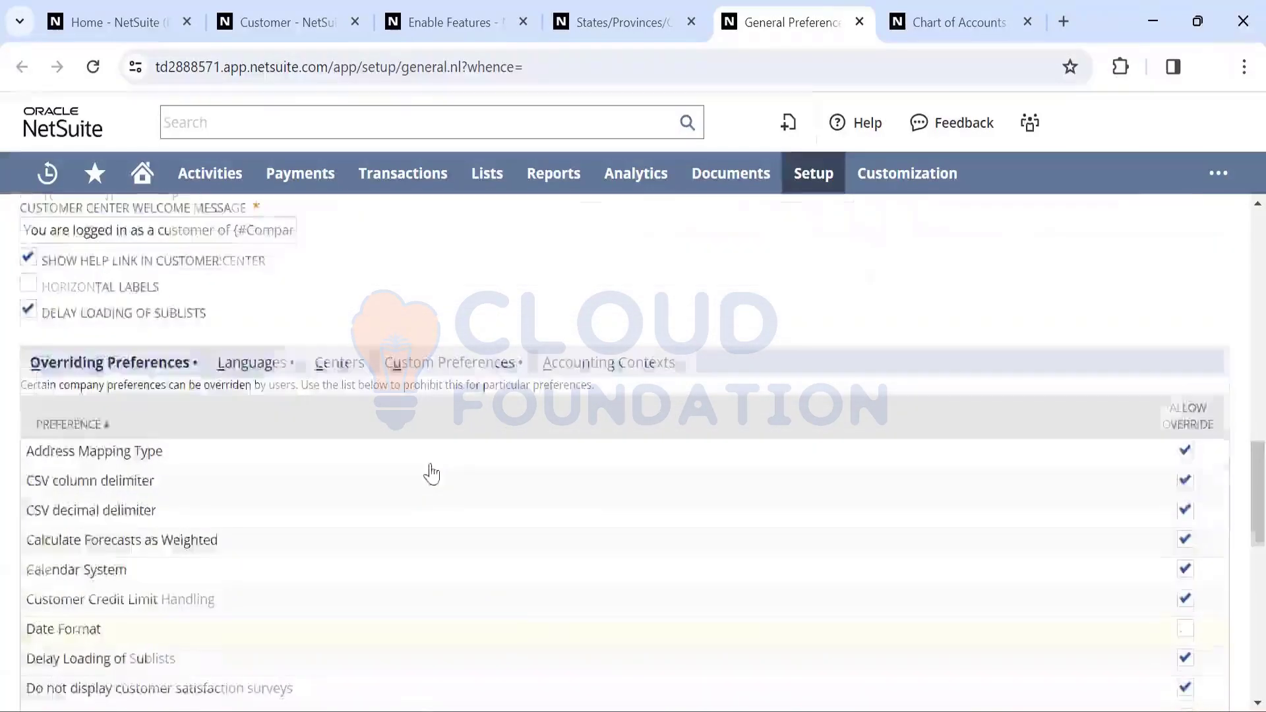
scroll(431, 473, "up", 10)
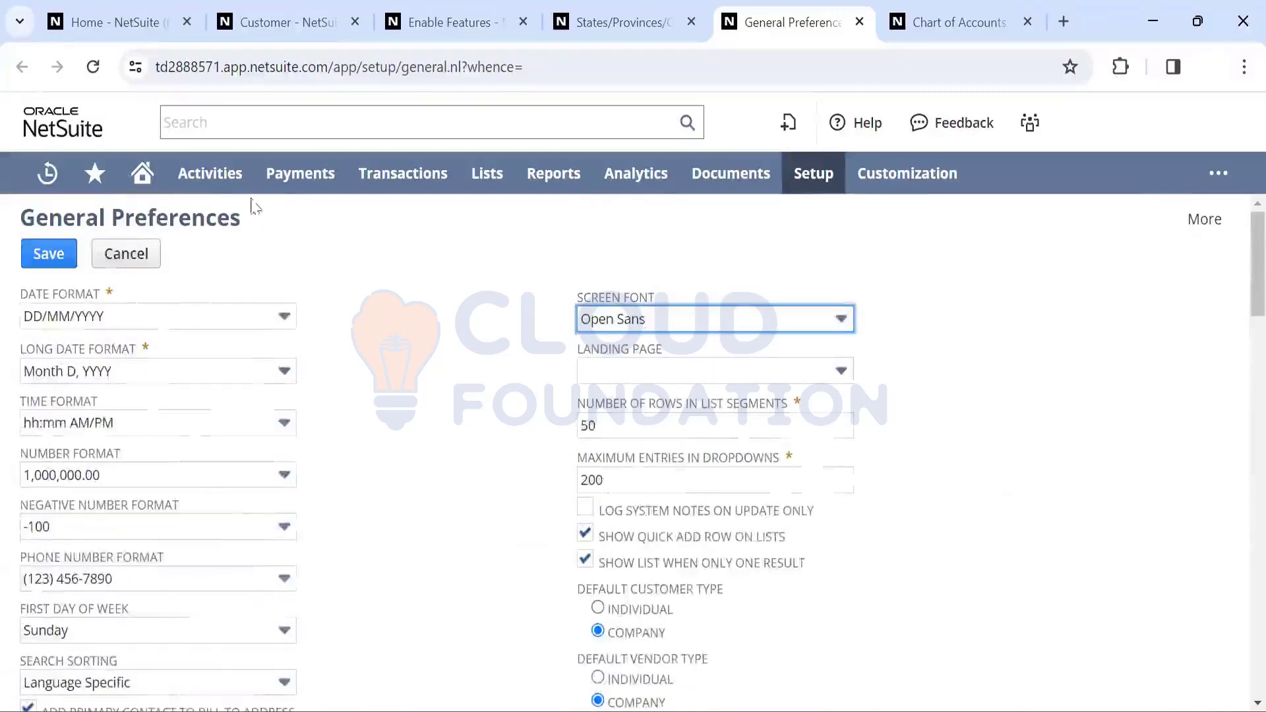
Open the personal Set Preferences page and look at its User Profile and Defaults sections
mouse_move(142, 175)
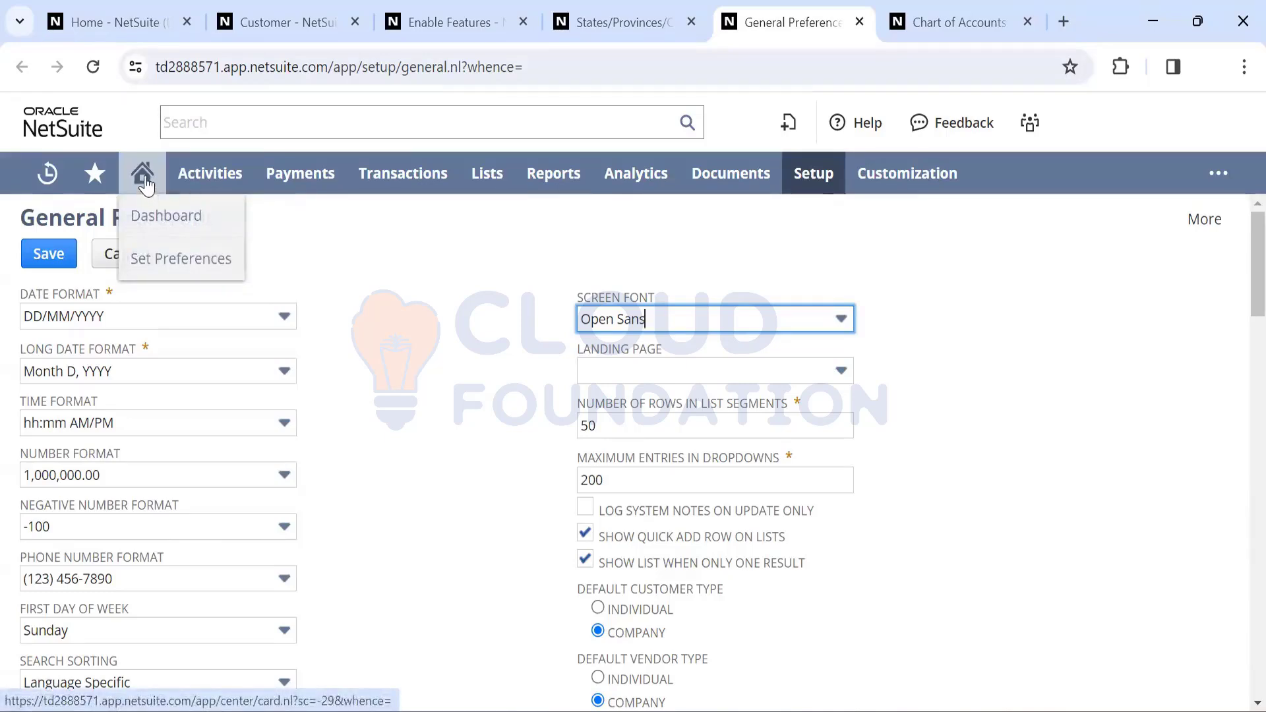
left_click(170, 261)
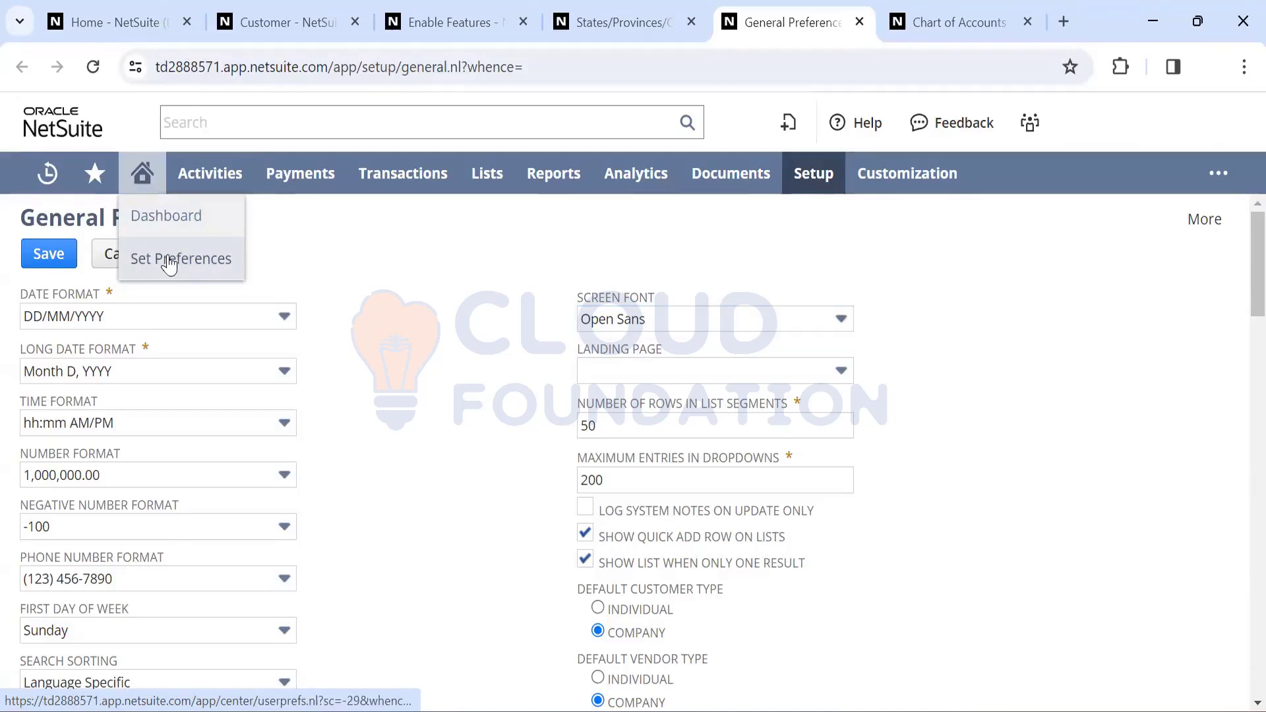
left_click(720, 201)
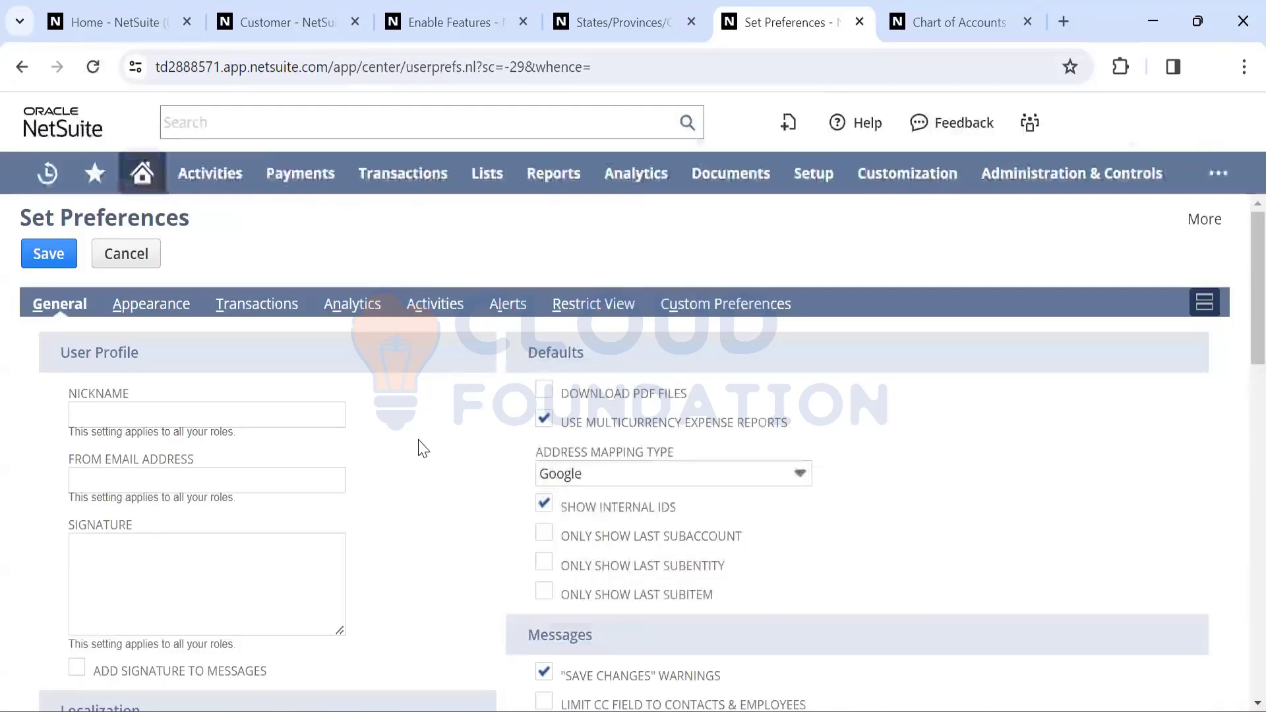
scroll(422, 448, "down", 1)
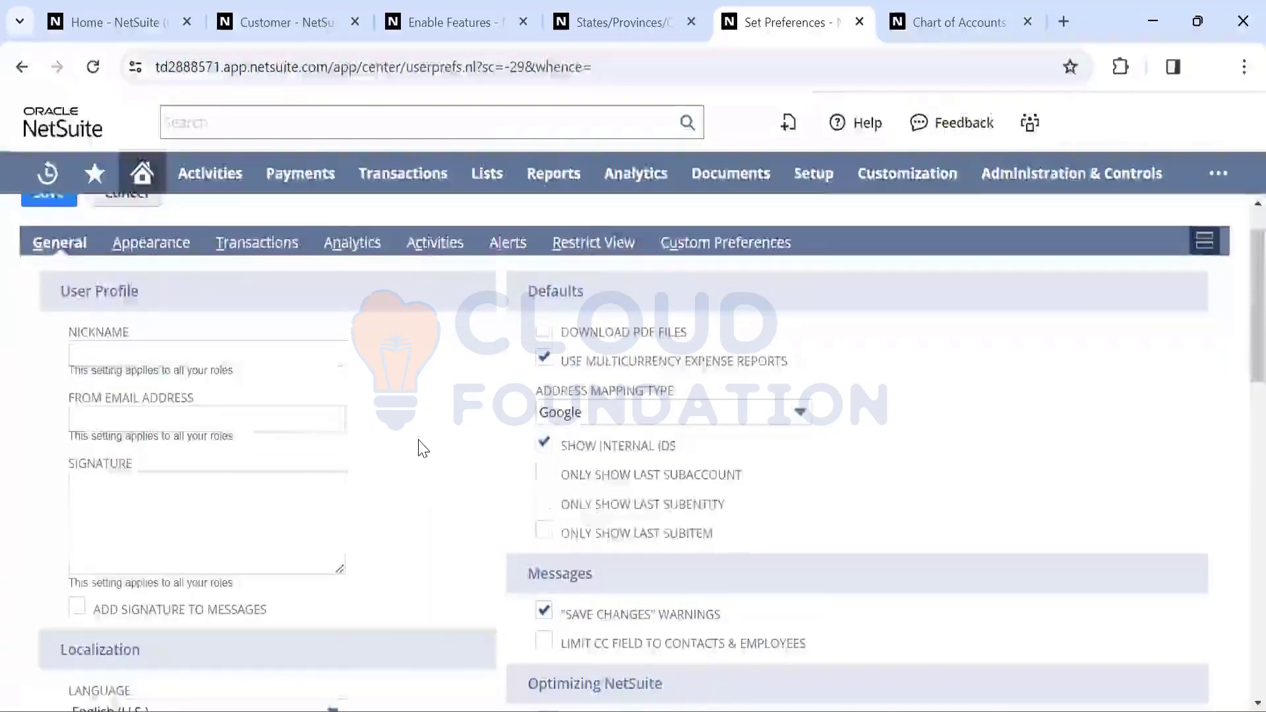
scroll(422, 449, "up", 1)
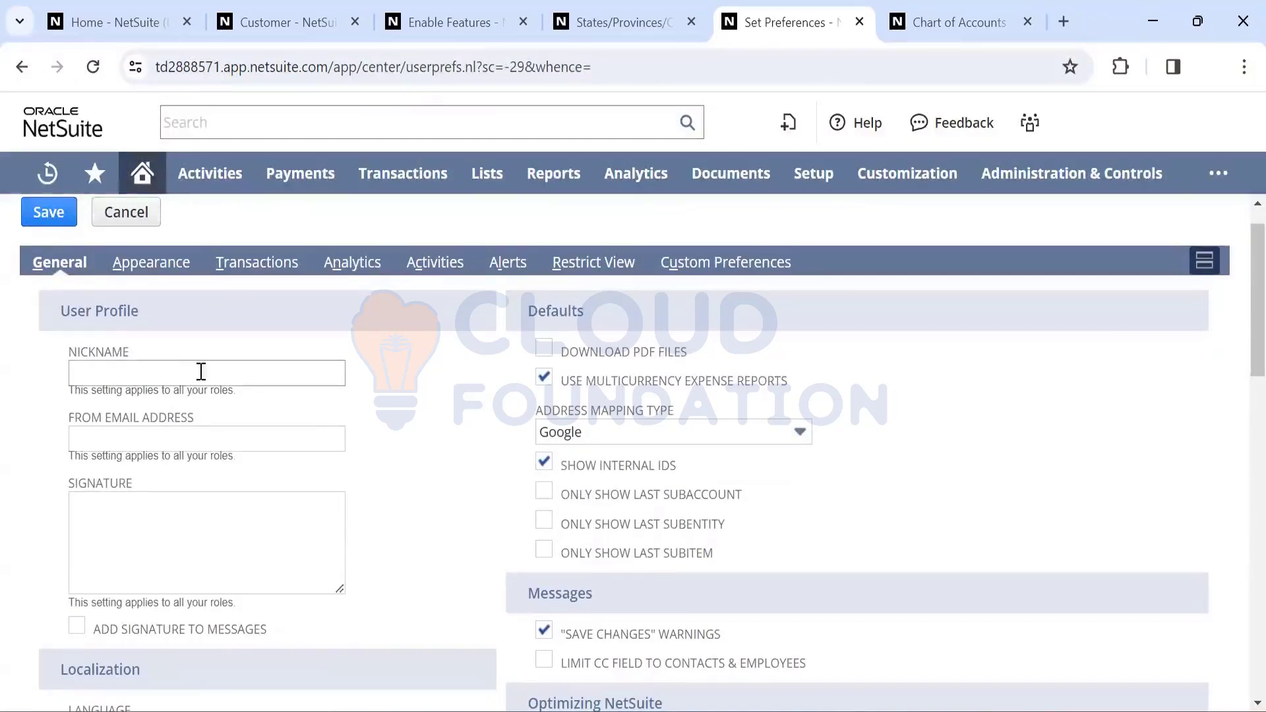
Enter the user's nickname in the User Profile section of the general preferences
scroll(458, 469, "down", 1)
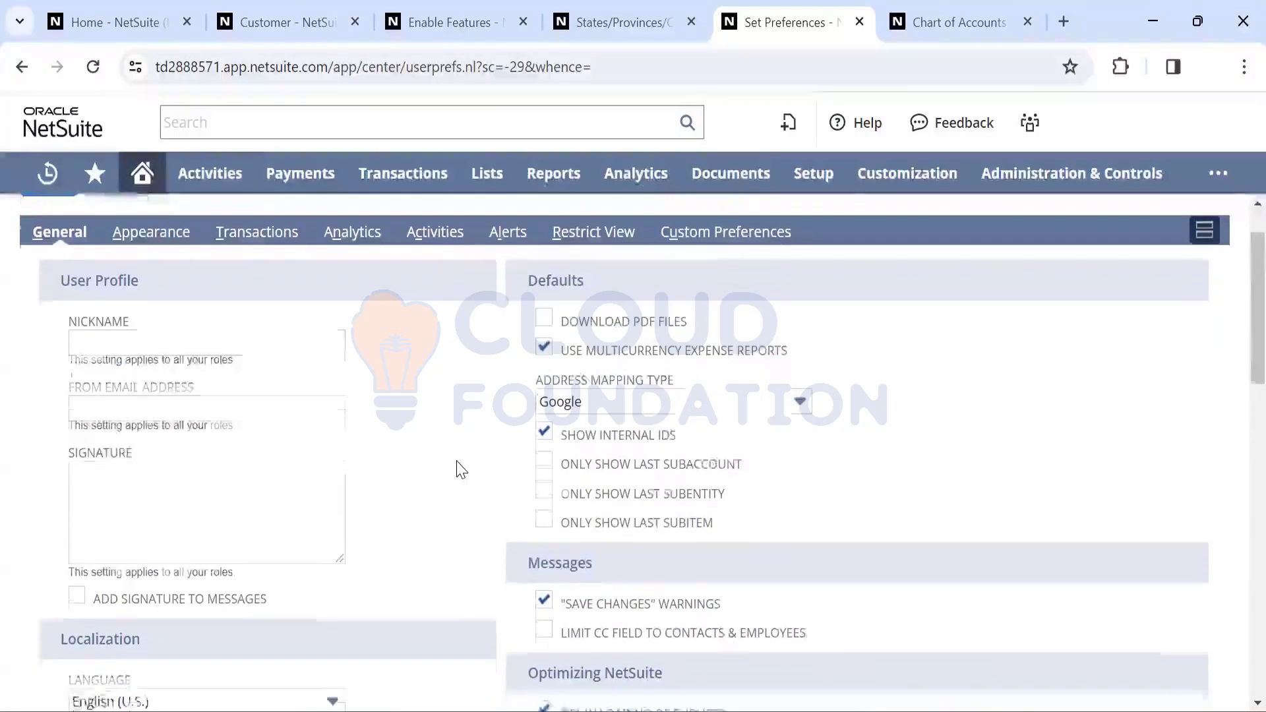
scroll(458, 468, "up", 1)
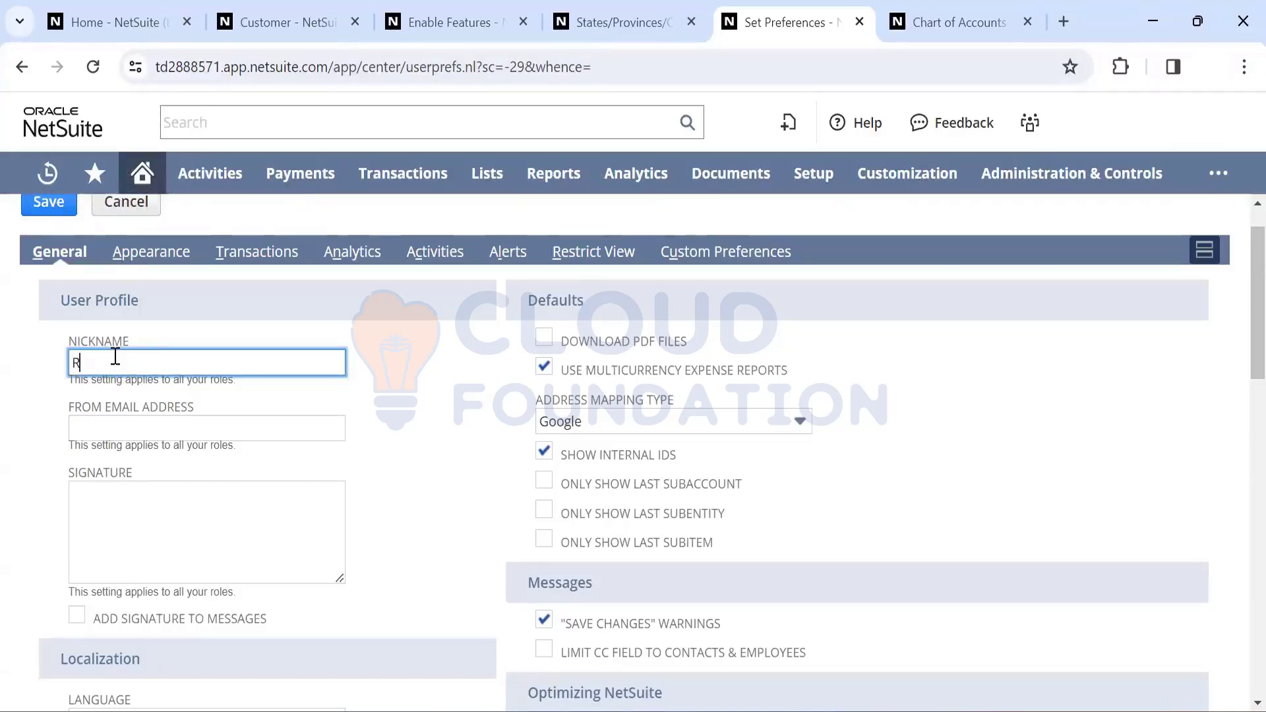
type("njit")
left_click(400, 473)
scroll(169, 547, "down", 1)
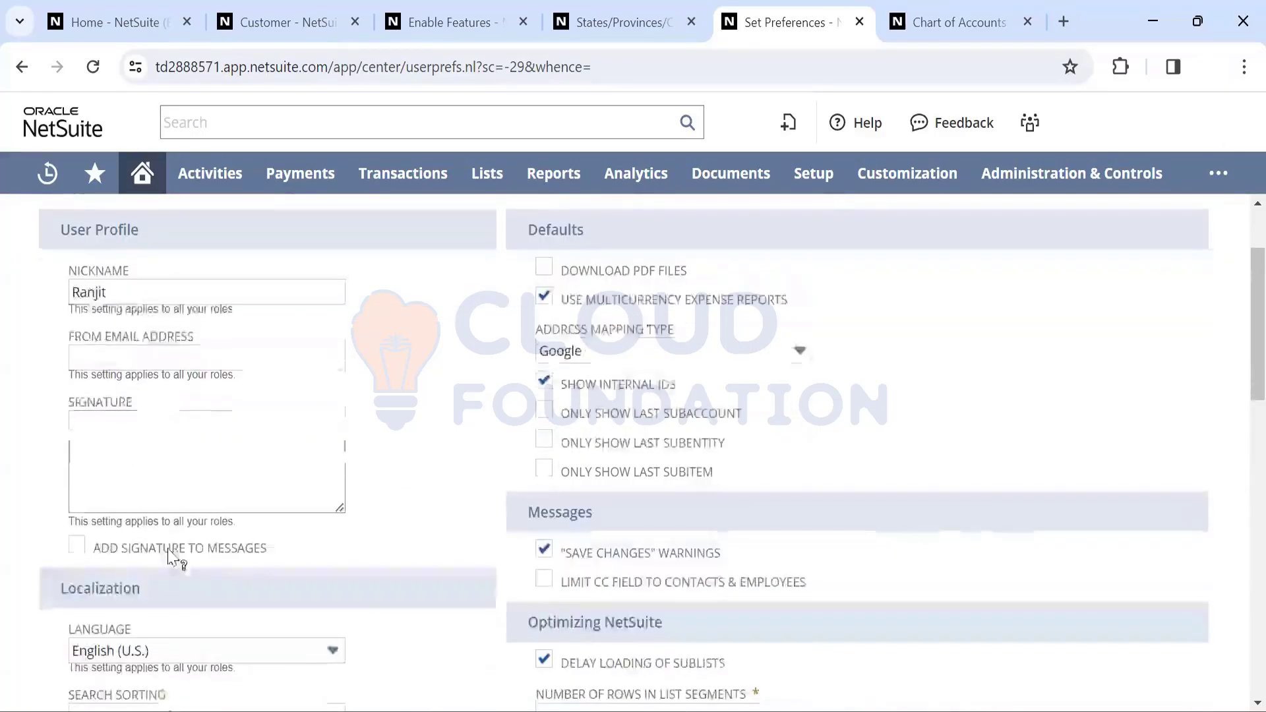
Review the signature, localization, optimization and formatting settings in the general user preferences, then return to the beginning of the page
left_click(113, 442)
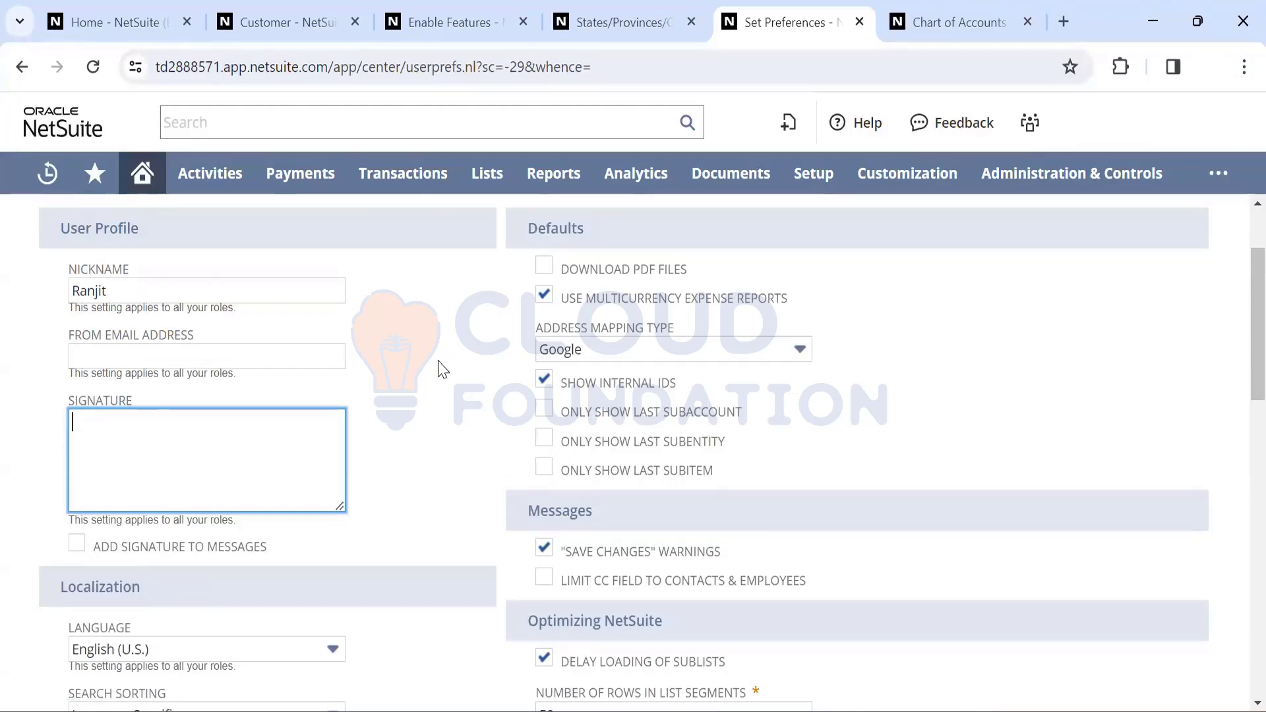
scroll(404, 389, "down", 2)
scroll(408, 389, "down", 5)
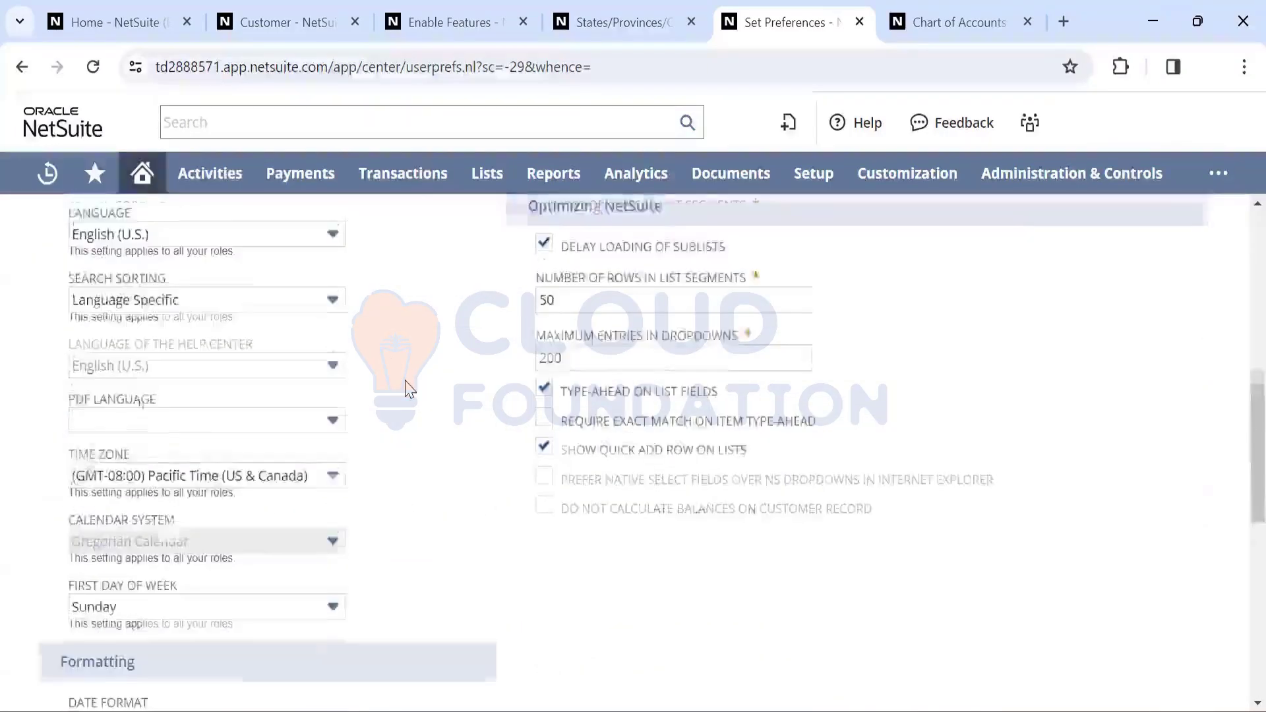
scroll(409, 389, "up", 2)
scroll(409, 389, "down", 2)
scroll(406, 390, "up", 3)
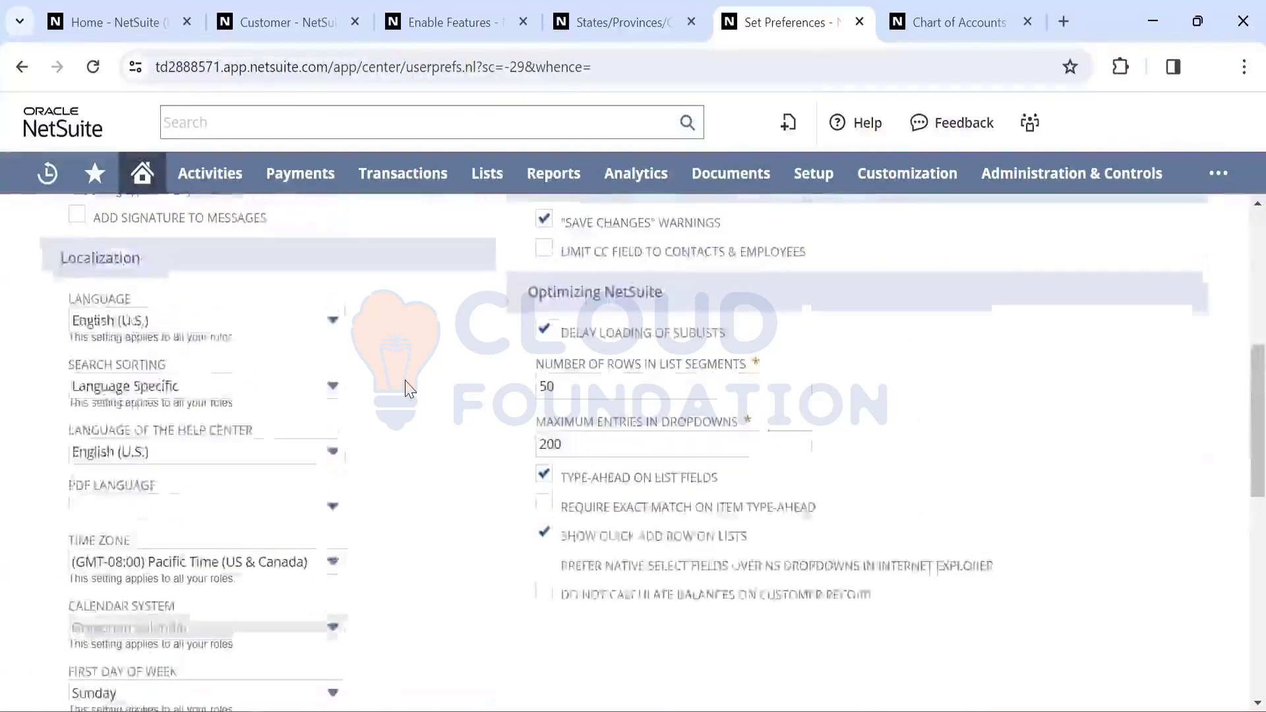
scroll(254, 501, "down", 7)
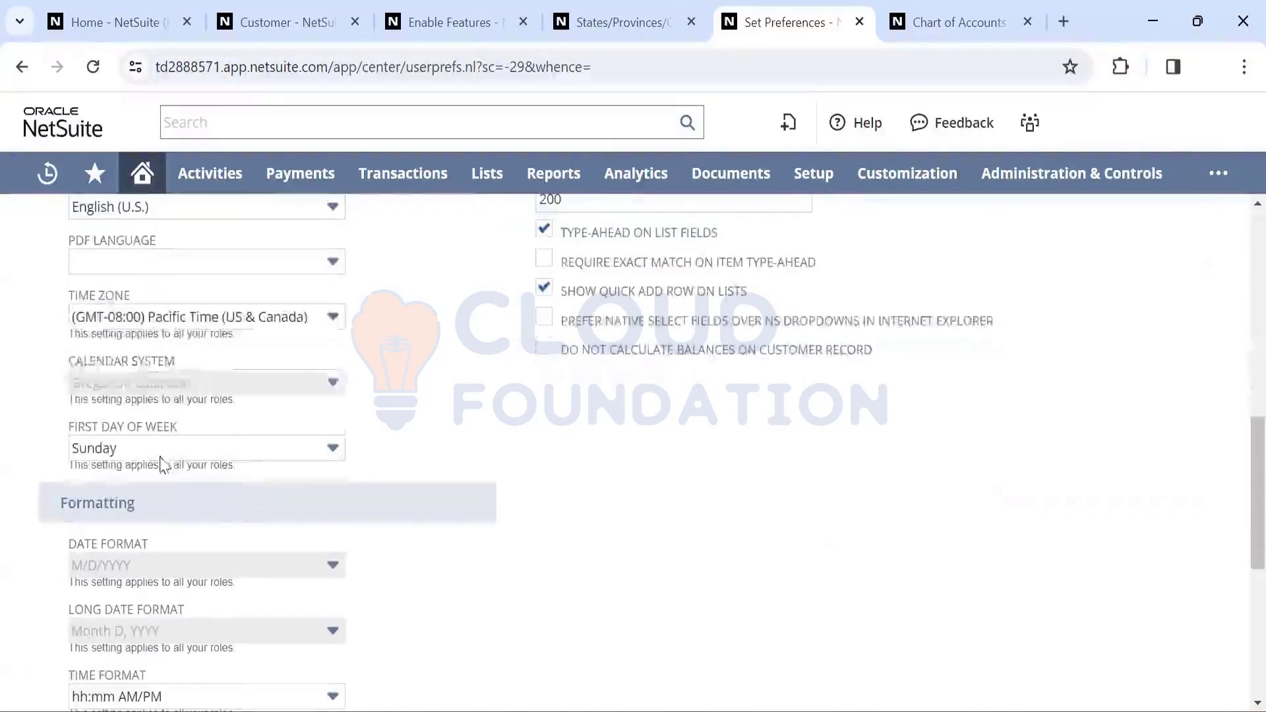
scroll(245, 508, "down", 5)
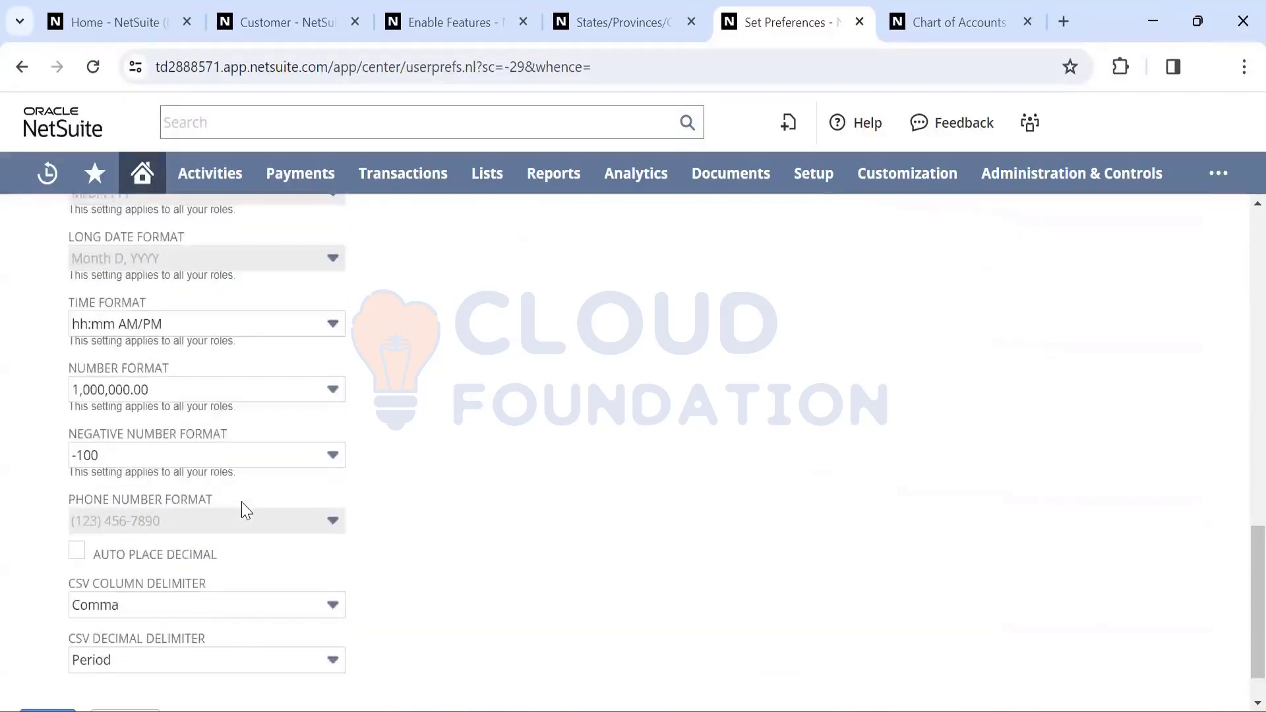
scroll(245, 508, "up", 15)
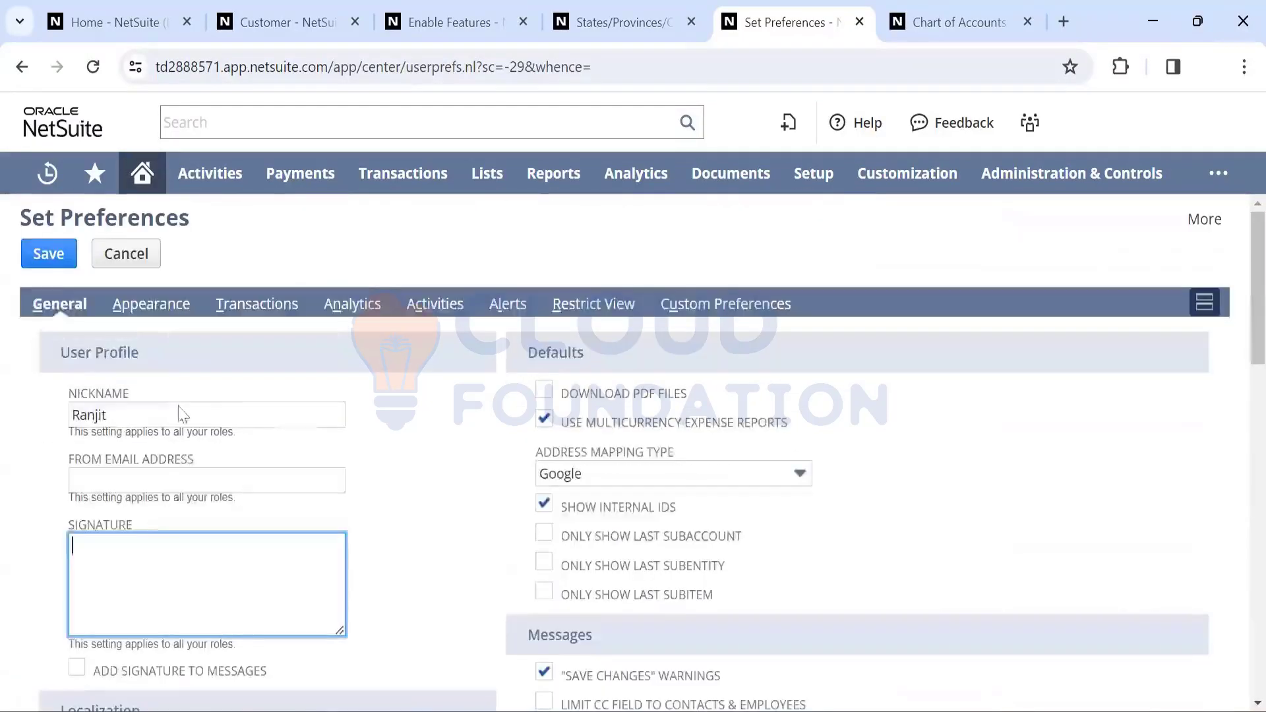
Set the color theme in the Appearance preferences to Basic : Moss Green
left_click(147, 304)
scroll(368, 521, "down", 1)
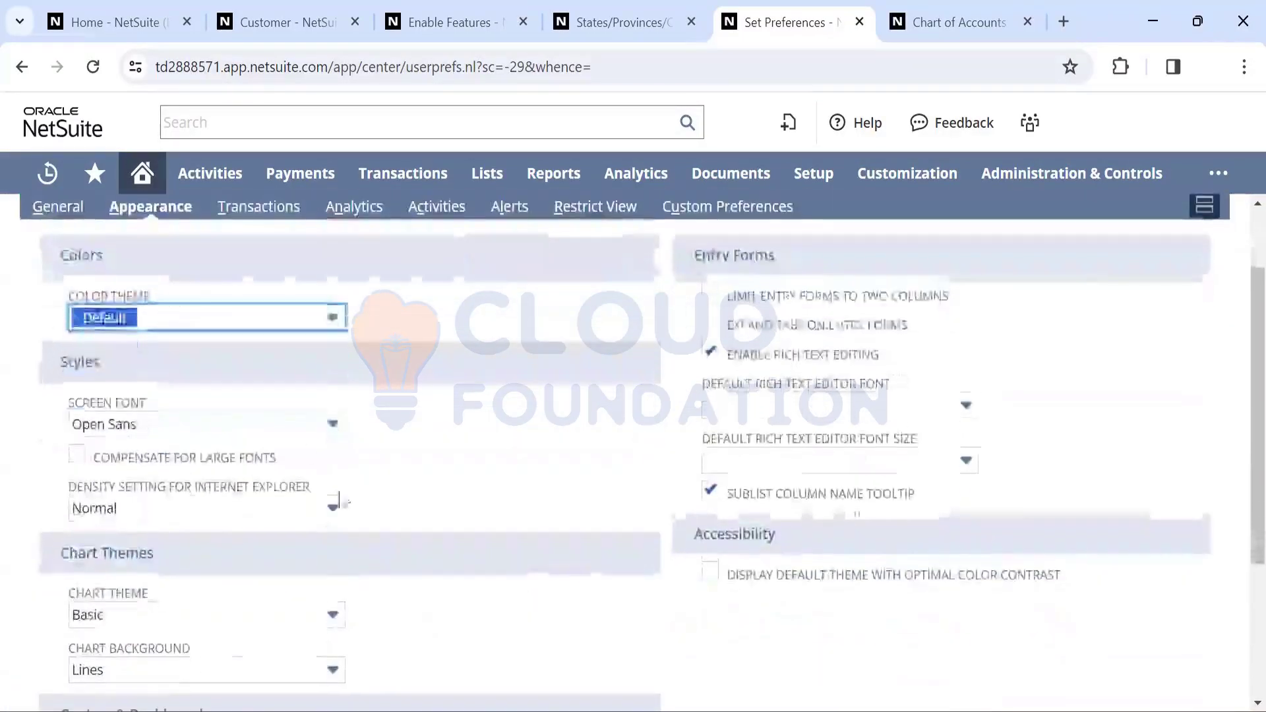
left_click(332, 318)
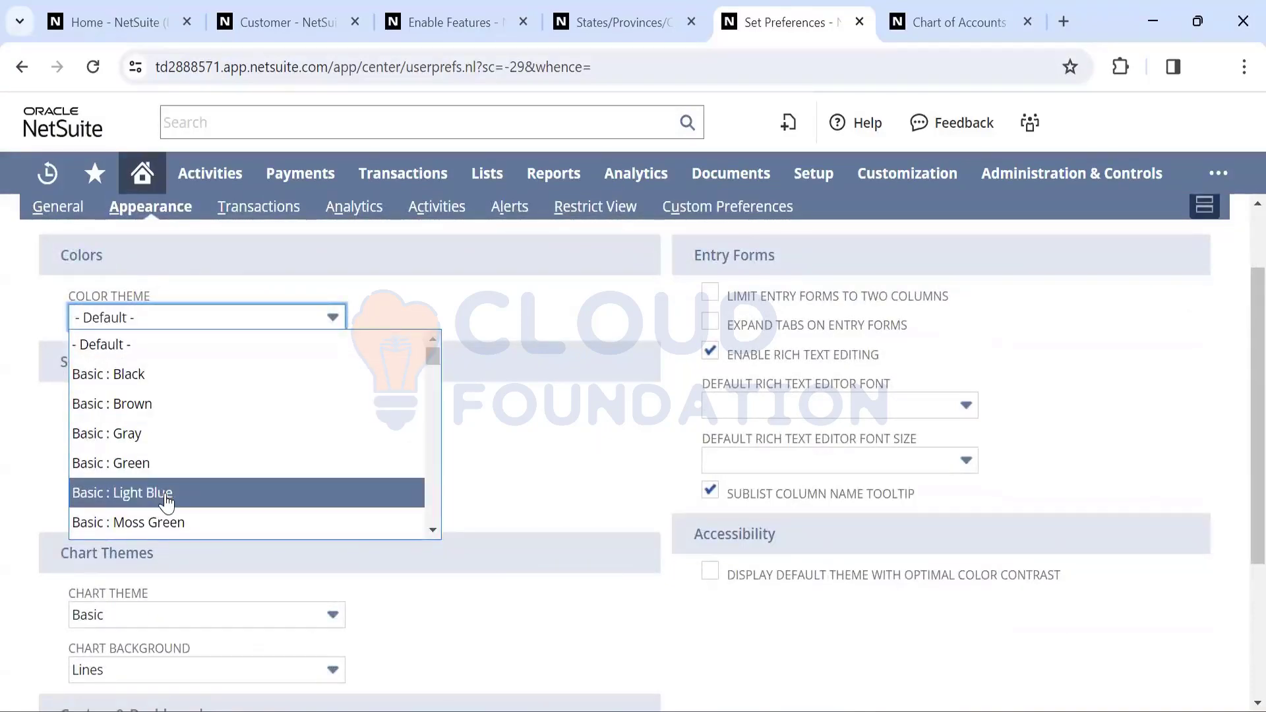
scroll(153, 452, "down", 2)
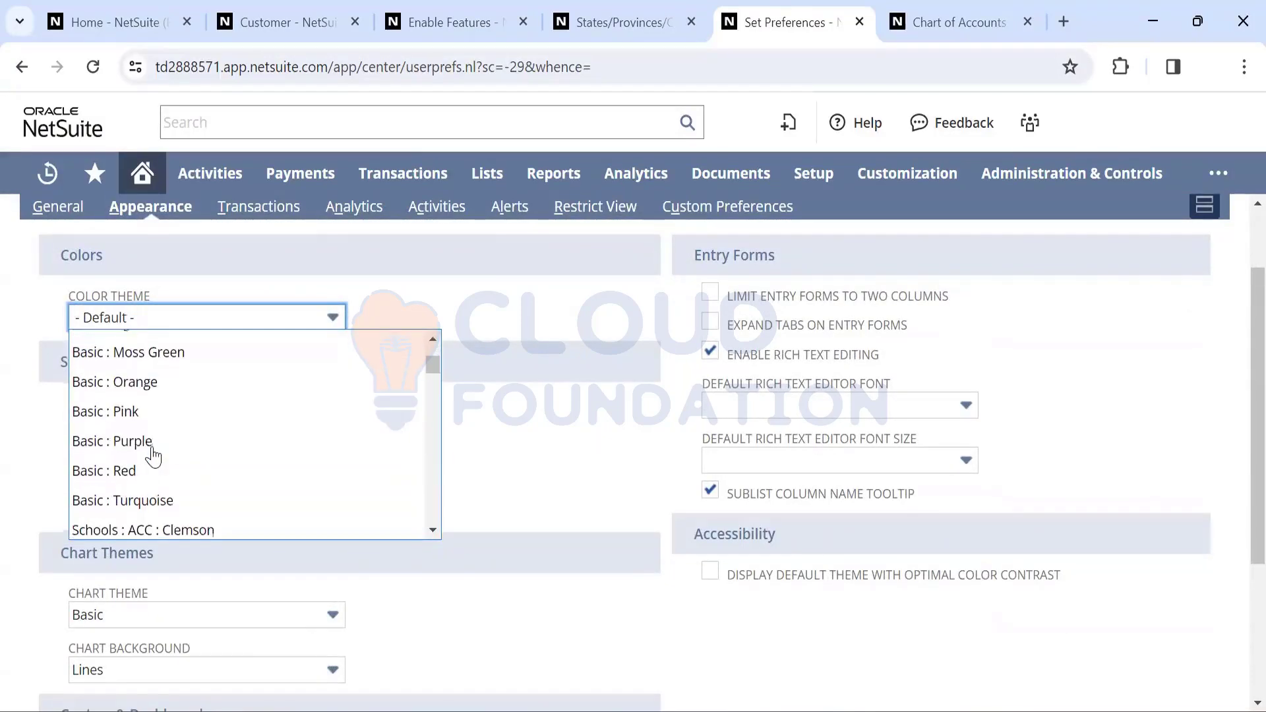
left_click(151, 353)
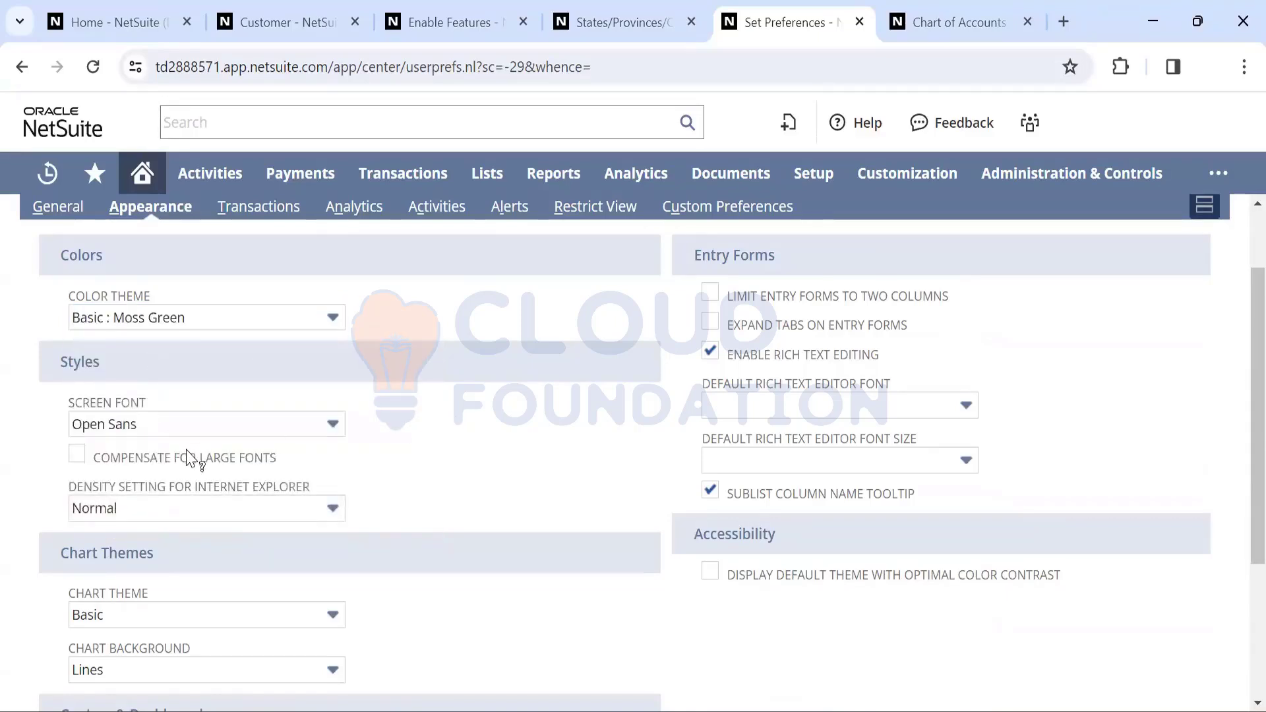
Set the screen font to Tahoma and save the user preferences
left_click(198, 425)
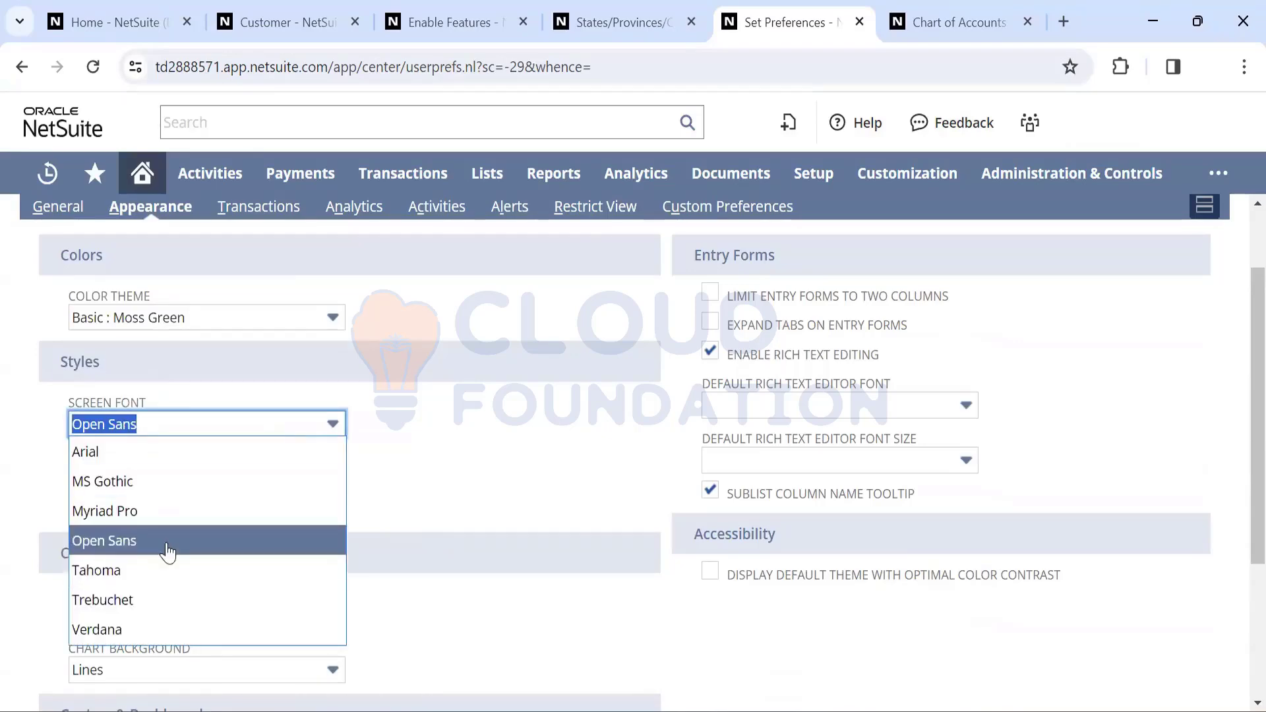
left_click(109, 571)
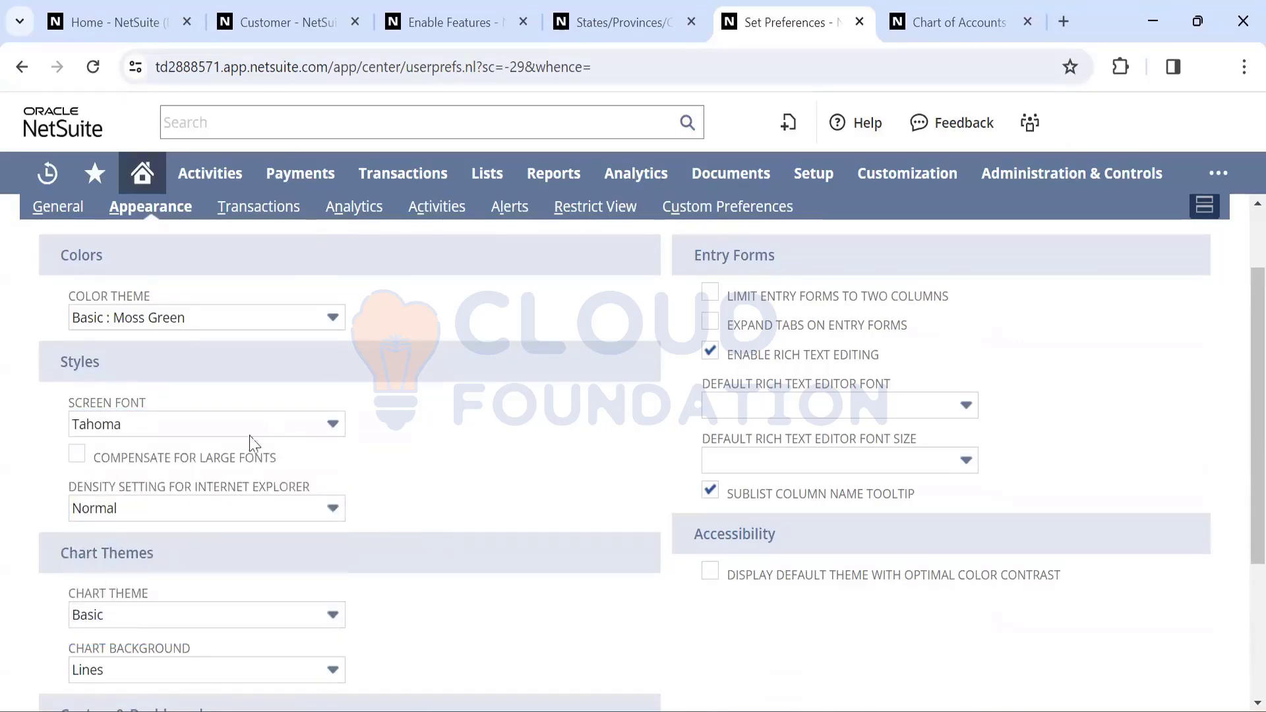
scroll(325, 486, "down", 3)
scroll(331, 458, "up", 5)
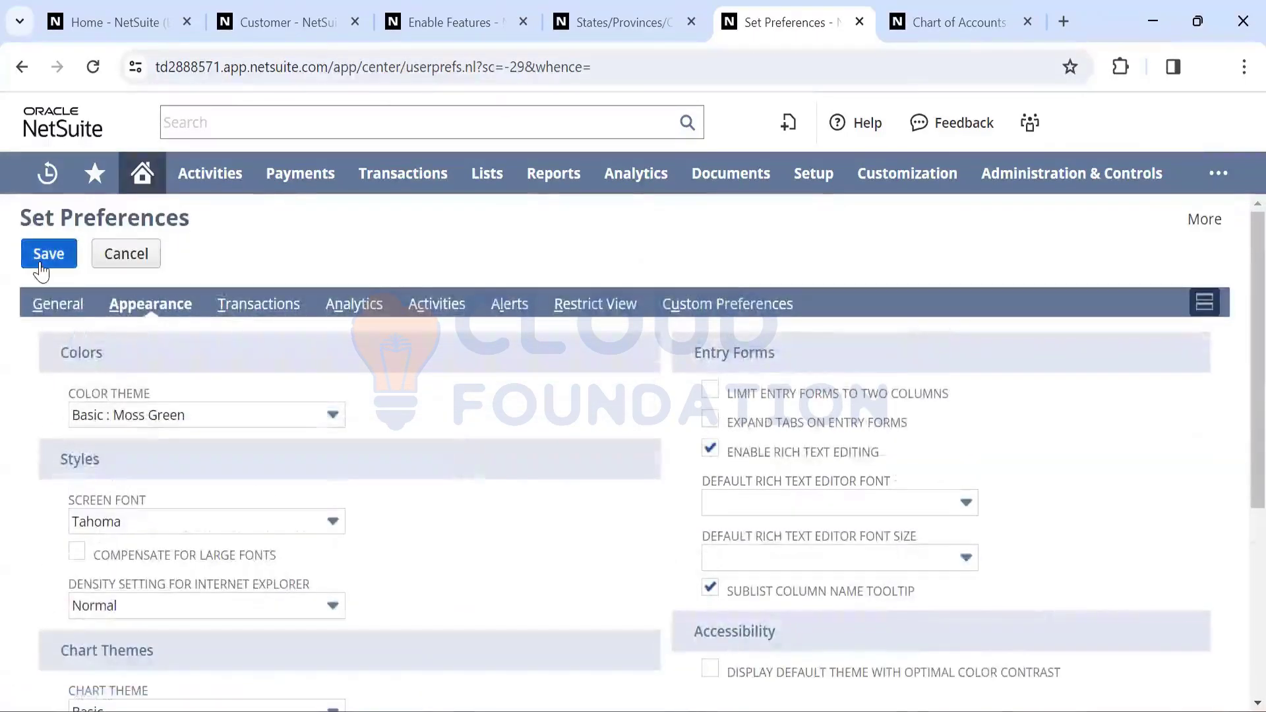
left_click(46, 260)
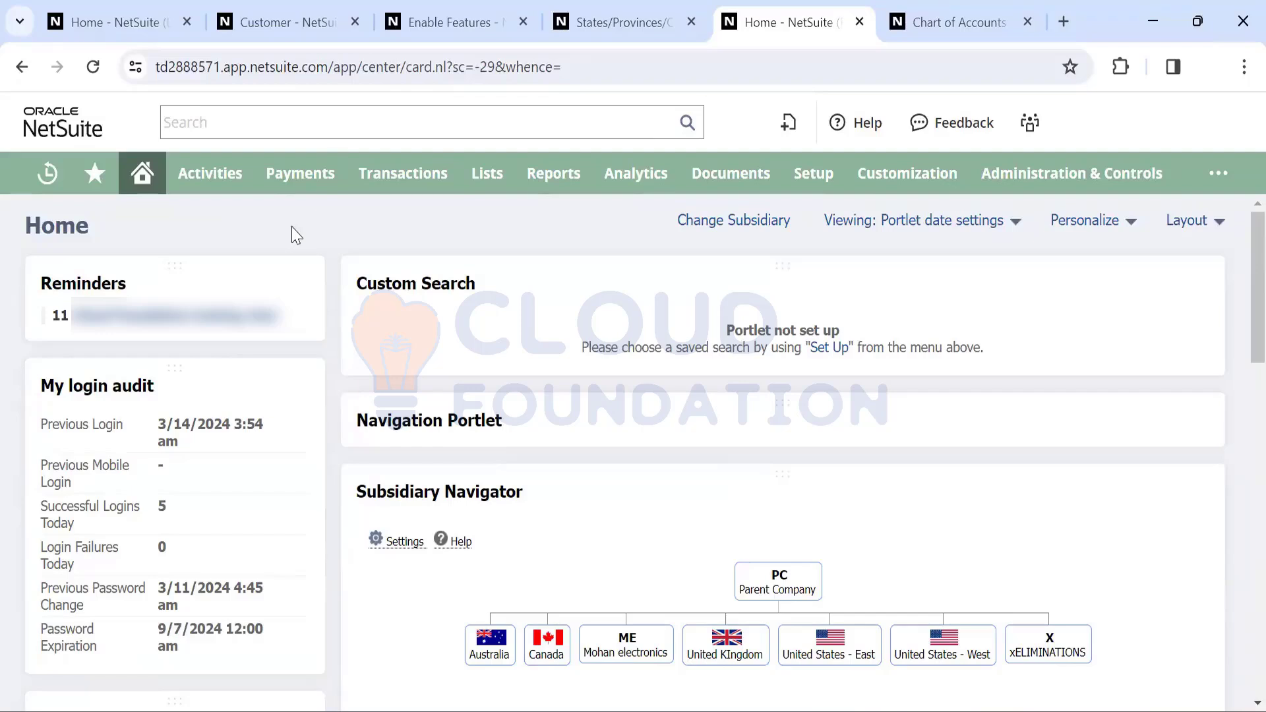
Reopen the Set Preferences page and view the Transactions preferences
mouse_move(143, 174)
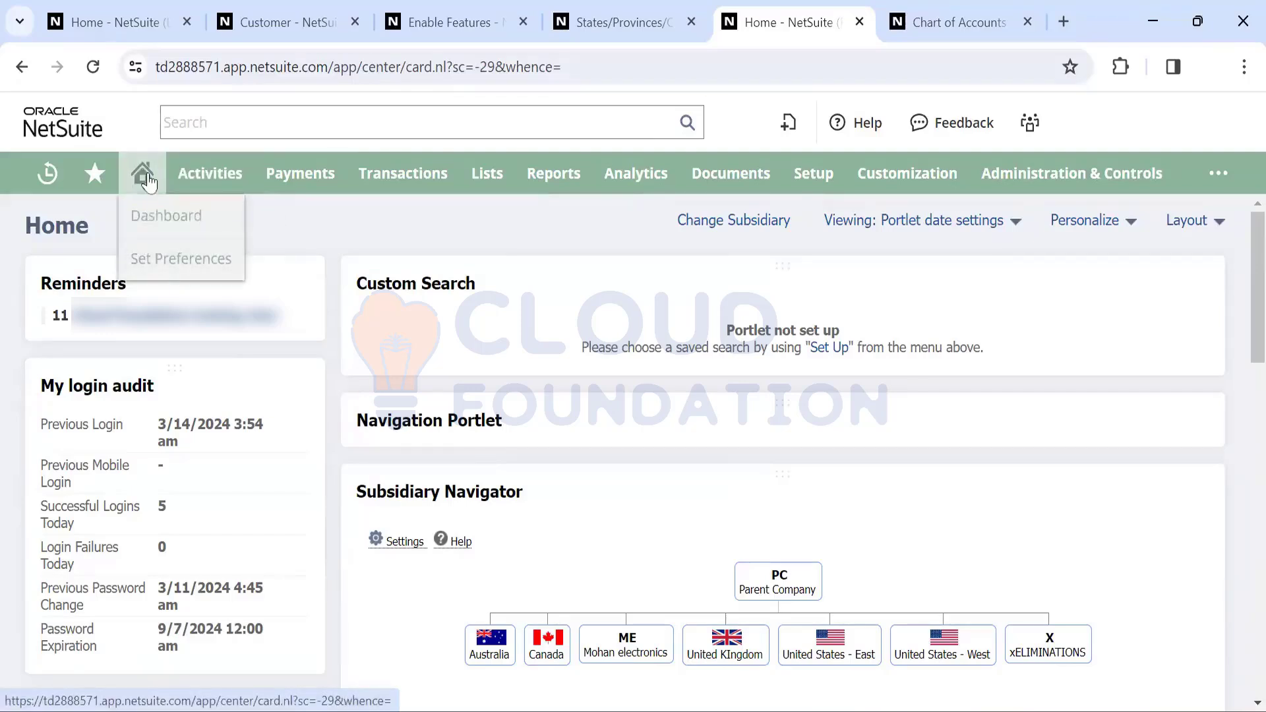
left_click(173, 259)
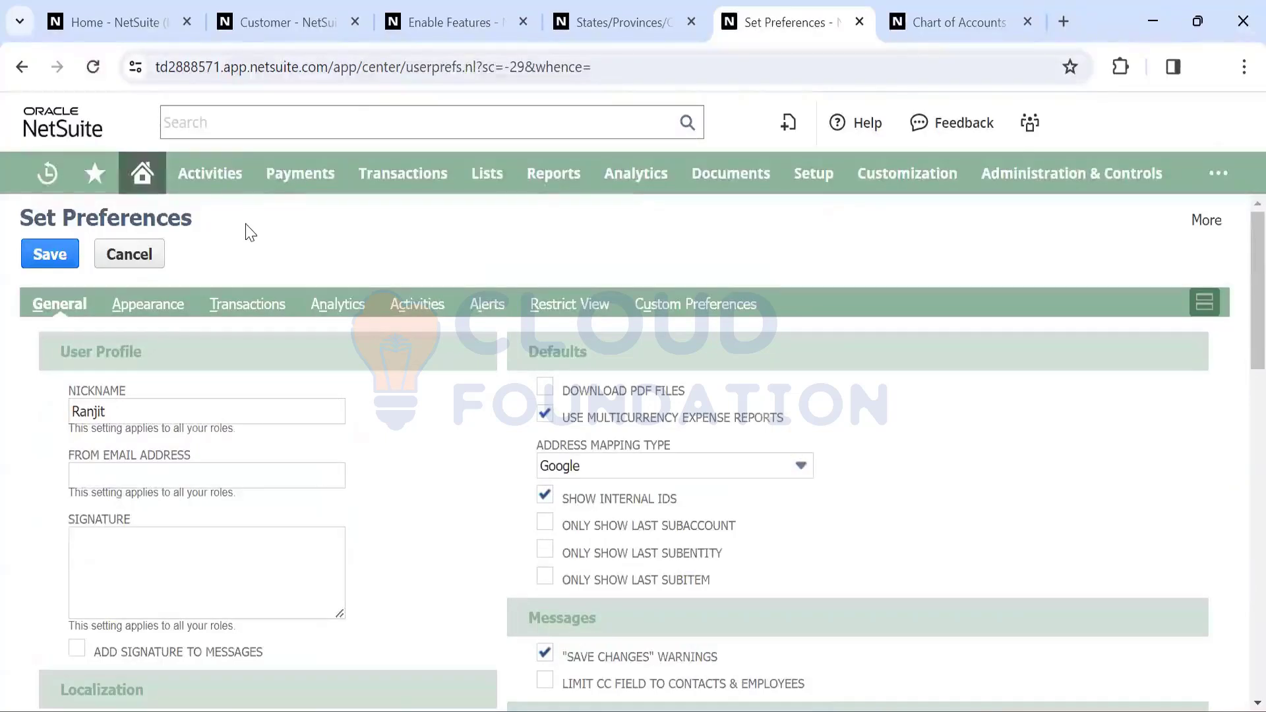
left_click(246, 310)
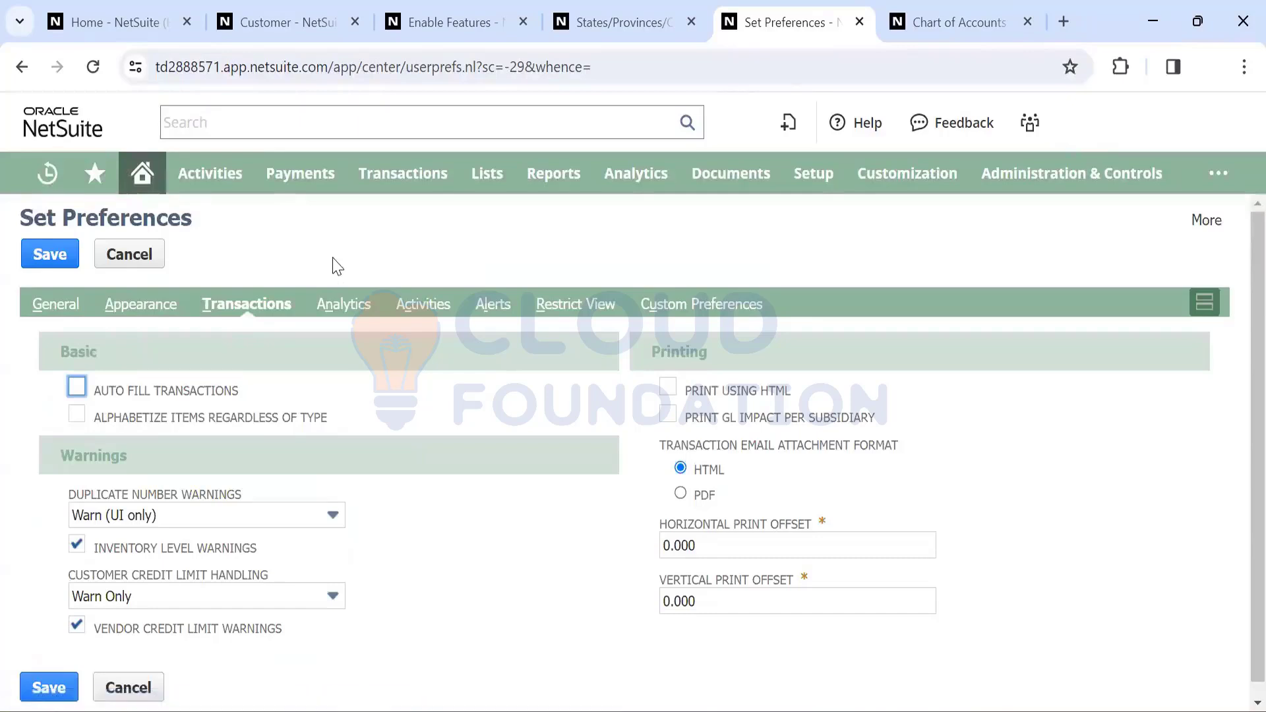
View the reporting, search and PDF settings in the Analytics preferences
left_click(357, 309)
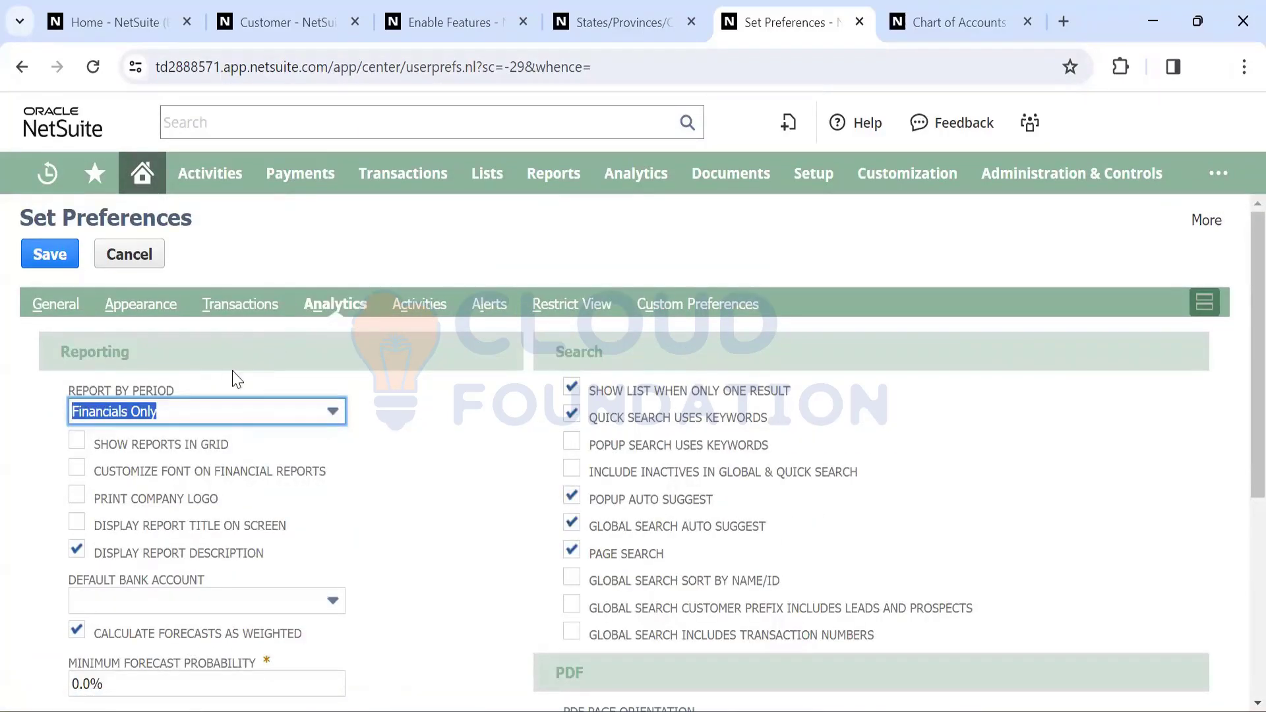
scroll(334, 367, "down", 1)
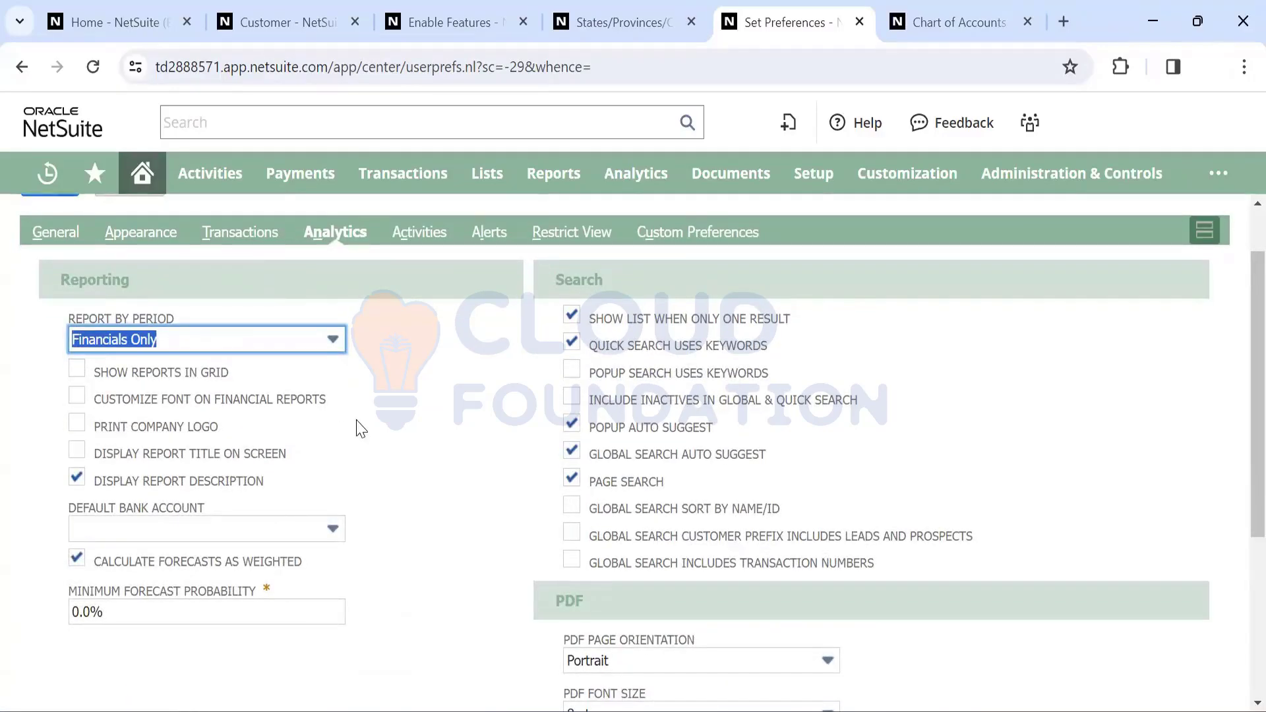
scroll(360, 428, "up", 1)
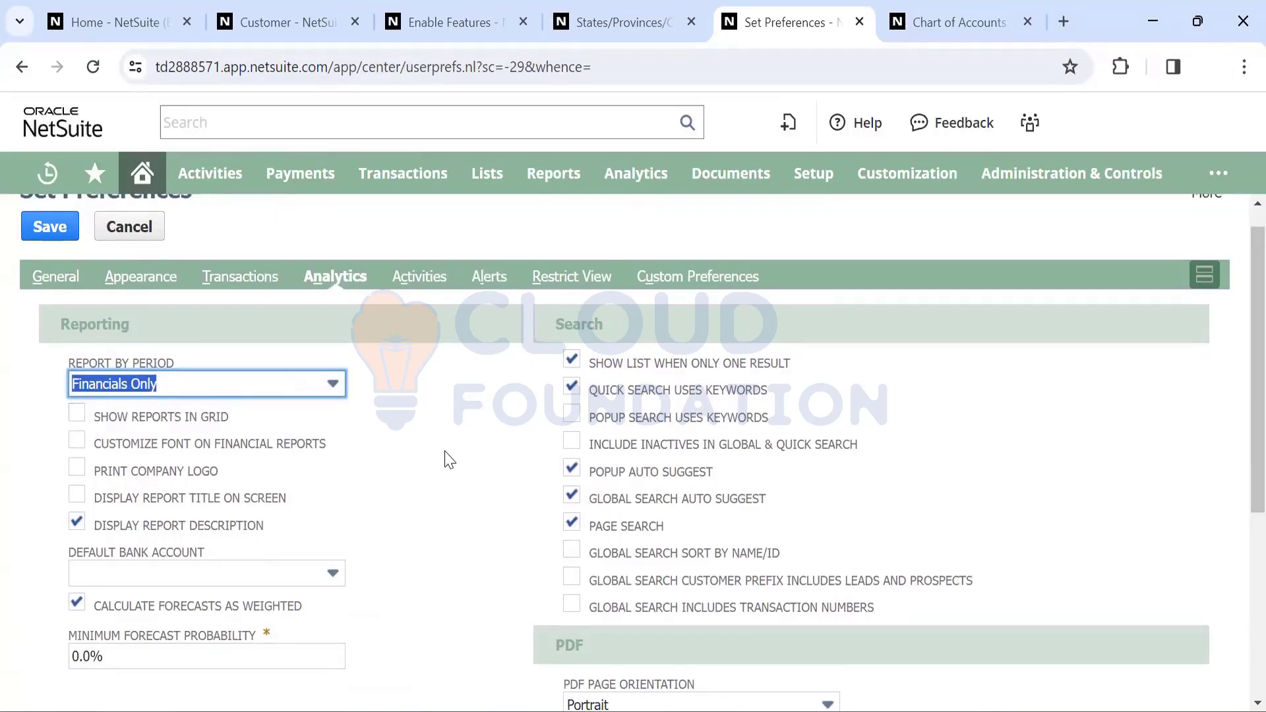
scroll(449, 460, "down", 1)
scroll(442, 457, "up", 1)
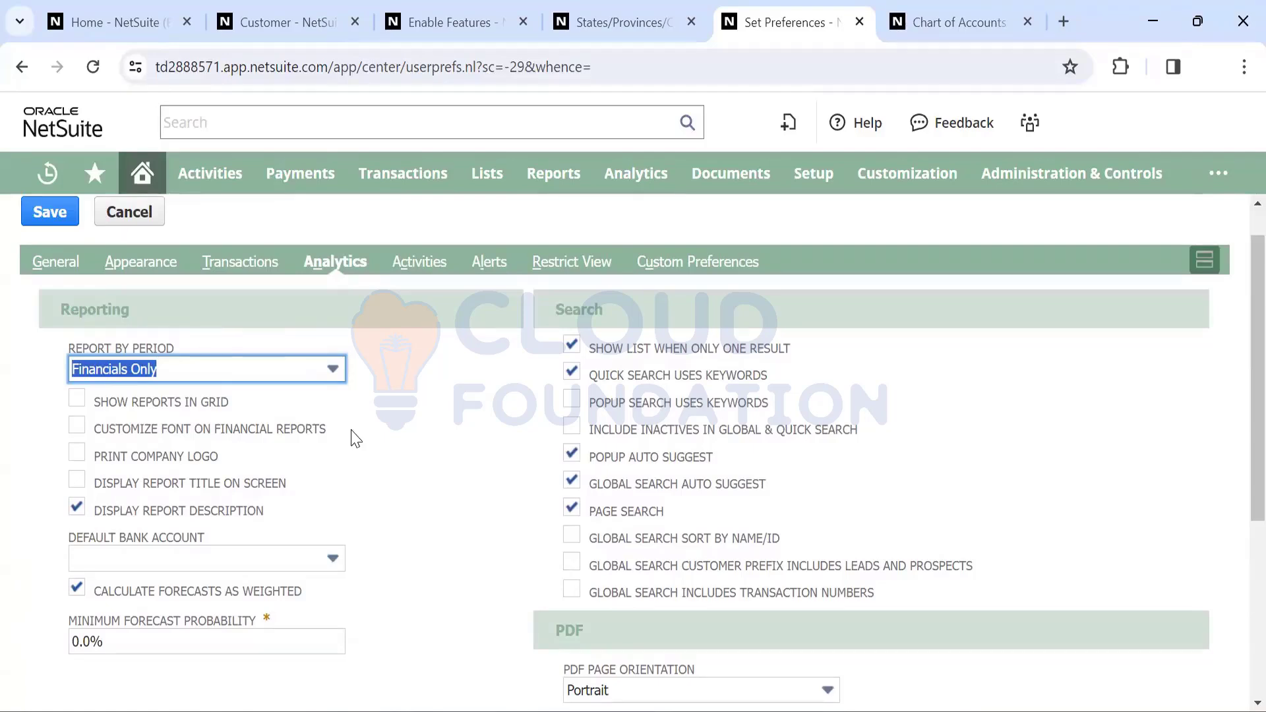
Try setting Report by Period to Never, and restore it to Financials Only
left_click(262, 375)
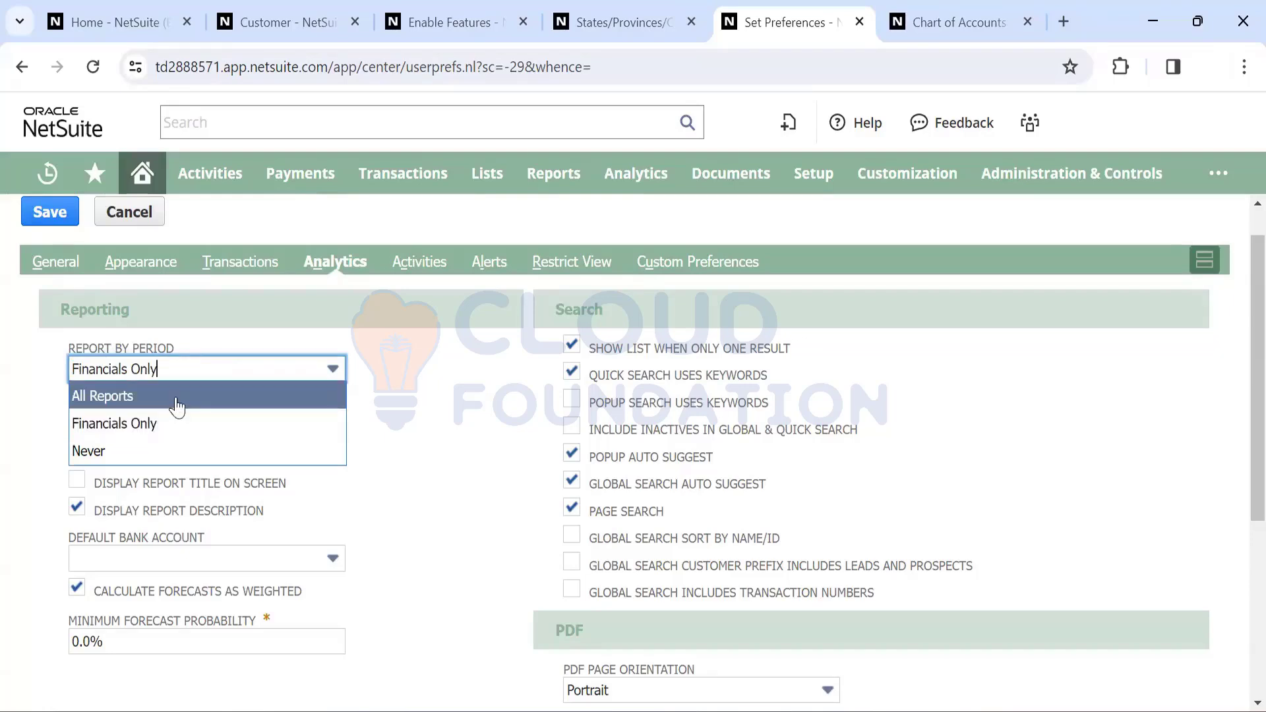
left_click(173, 454)
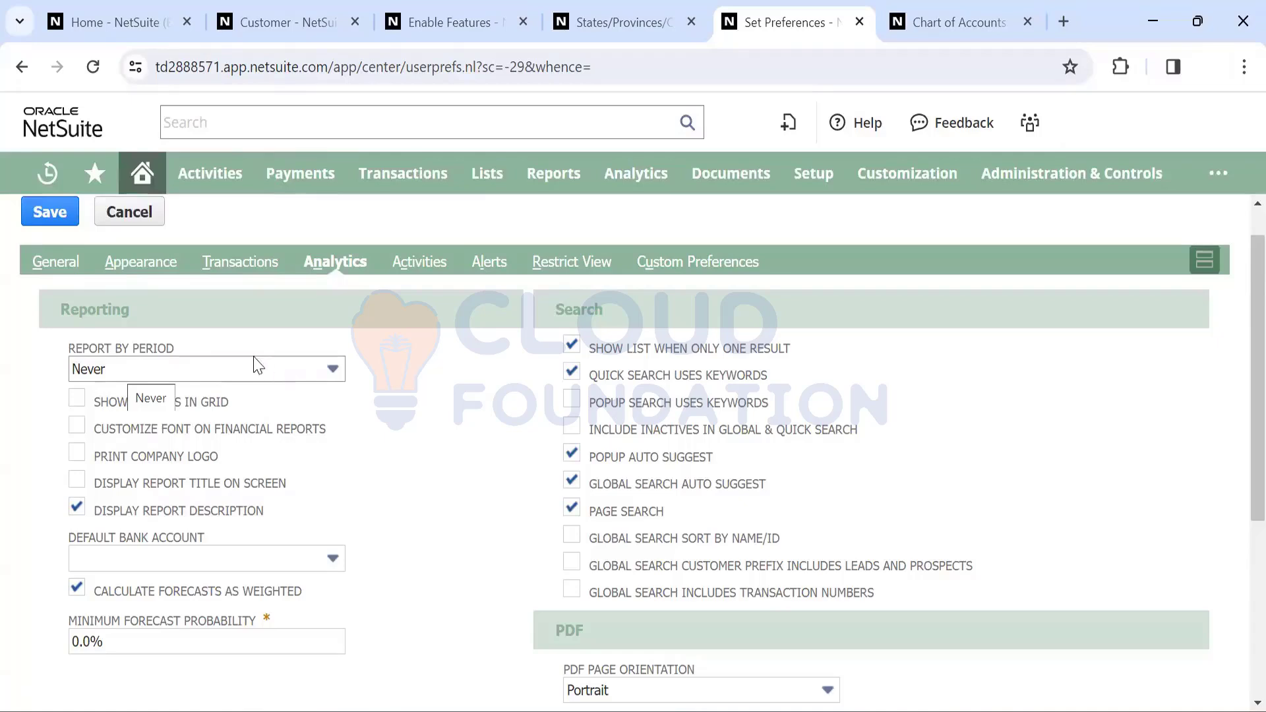
left_click(73, 369)
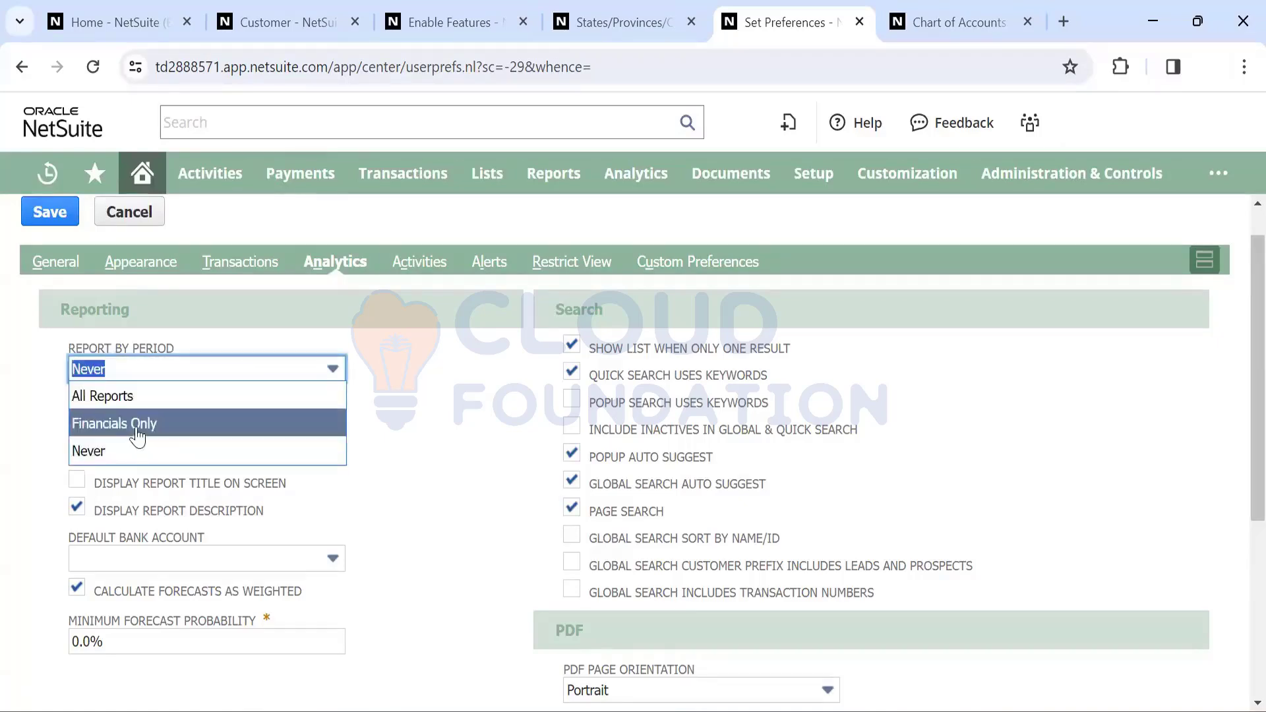
left_click(136, 423)
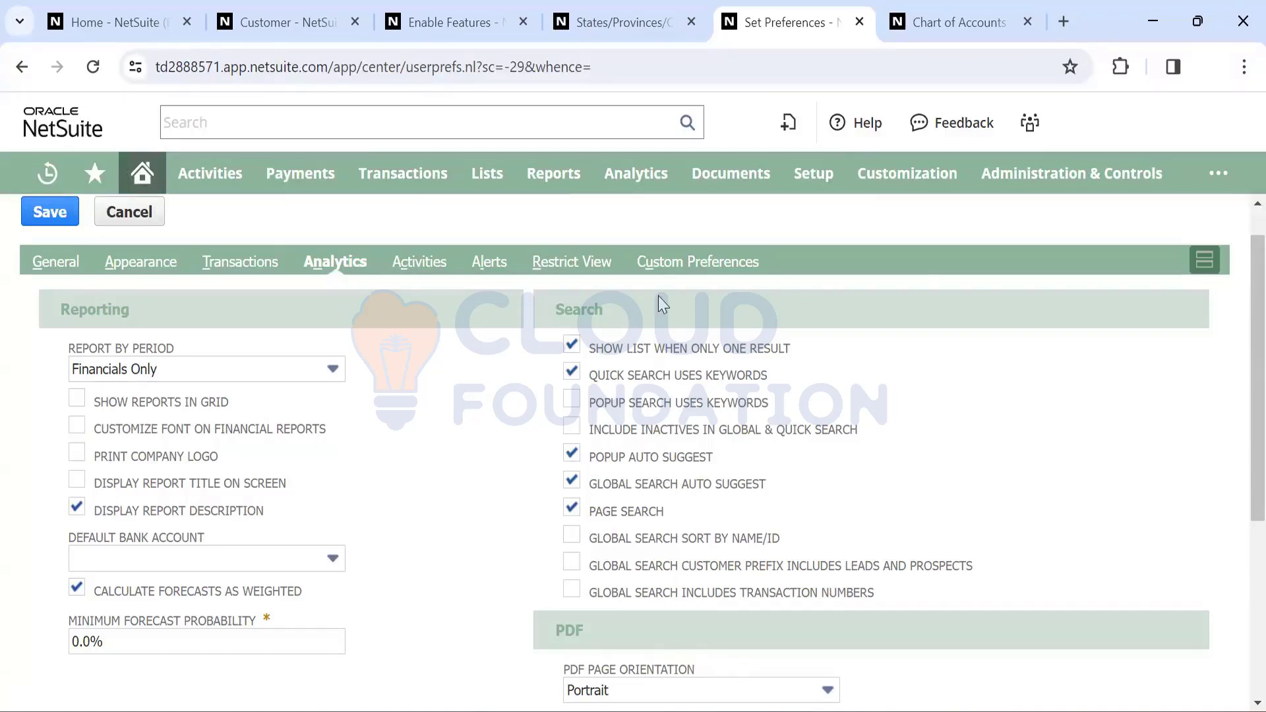
Open the company's Rename Records/Transactions setup page, leaving Set Preferences without saving
mouse_move(808, 185)
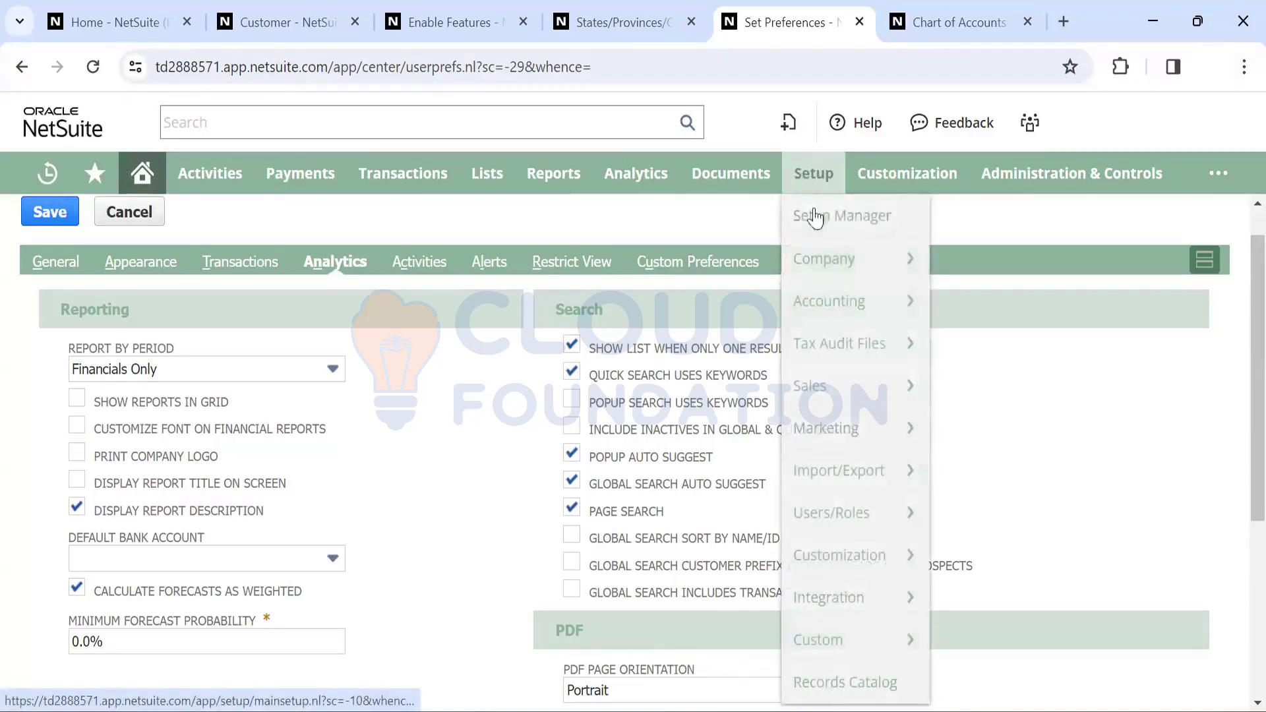
mouse_move(832, 263)
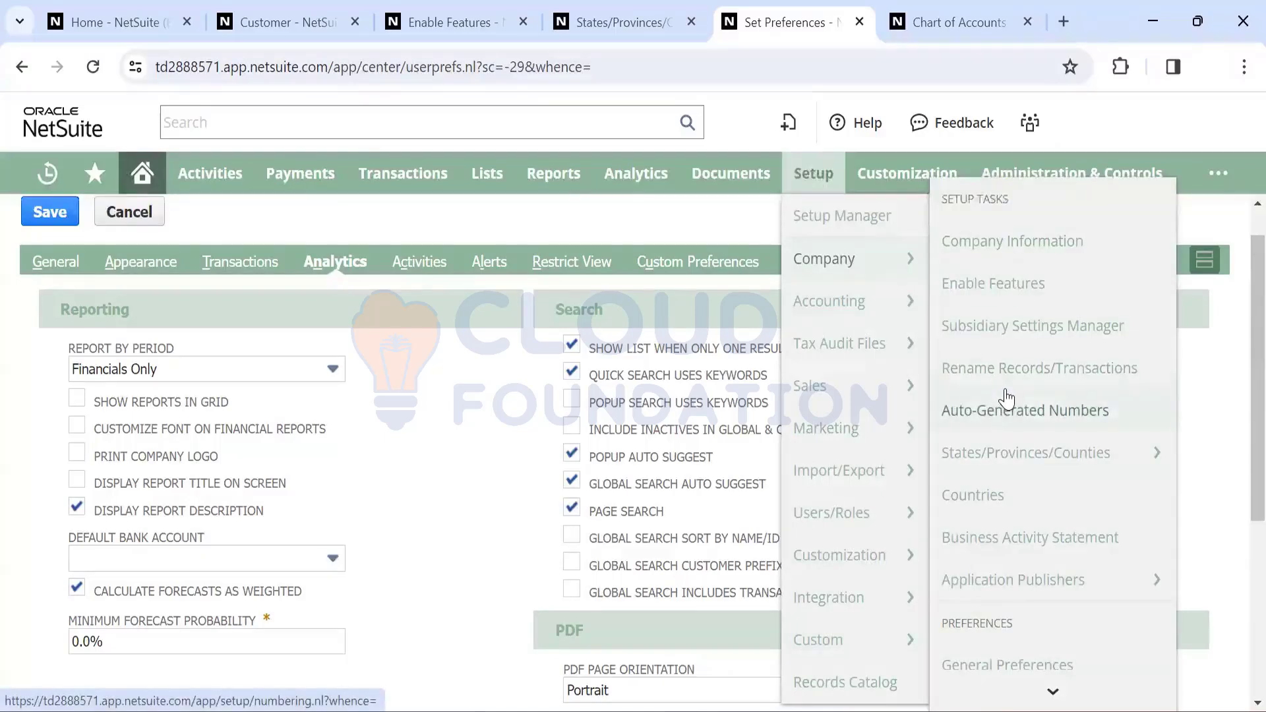
scroll(1004, 398, "down", 1)
scroll(1006, 398, "up", 1)
left_click(993, 373)
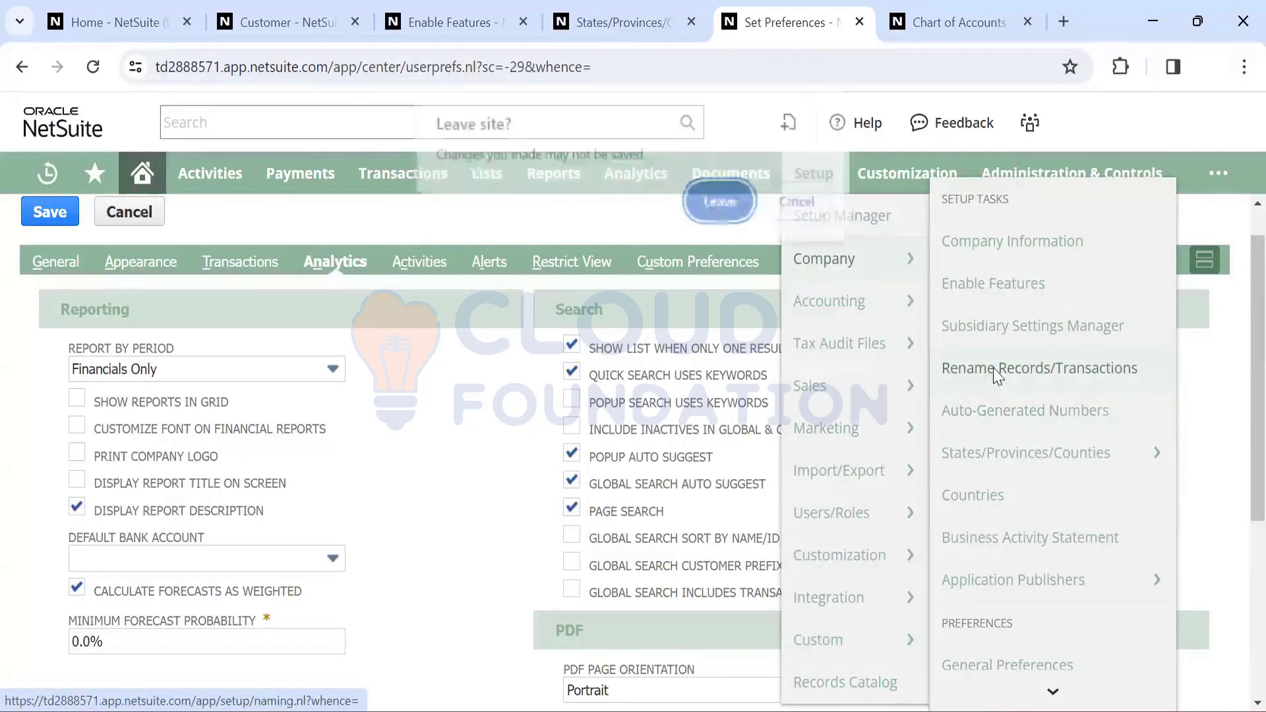
left_click(715, 201)
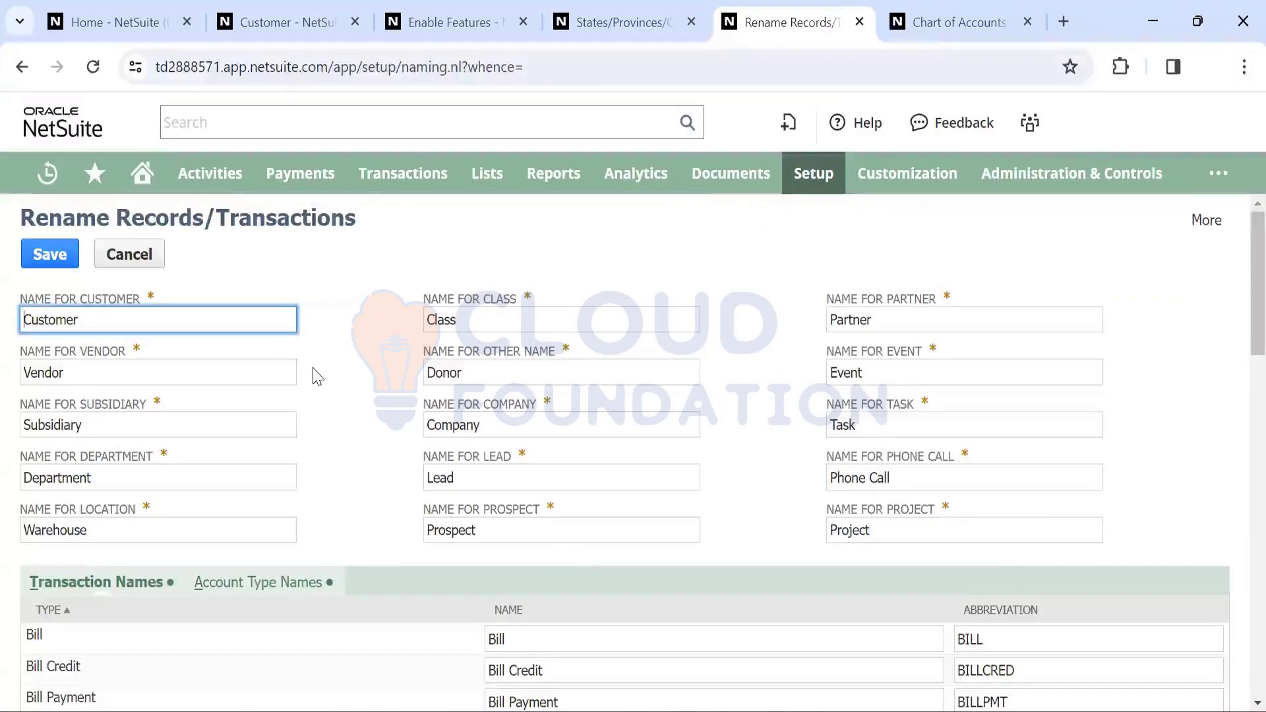
Examine the record names and the transaction names with their abbreviations, and return to the beginning of the page
scroll(314, 376, "down", 5)
scroll(313, 373, "up", 5)
scroll(364, 498, "down", 10)
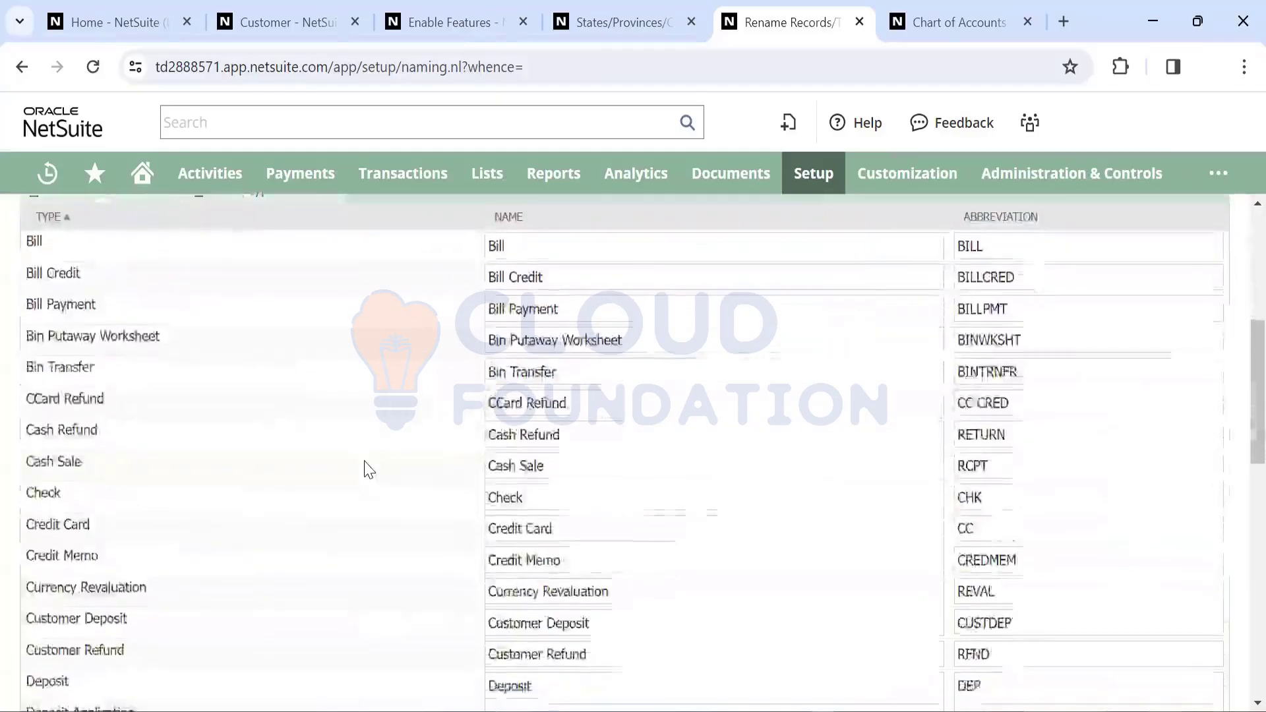
scroll(364, 469, "down", 10)
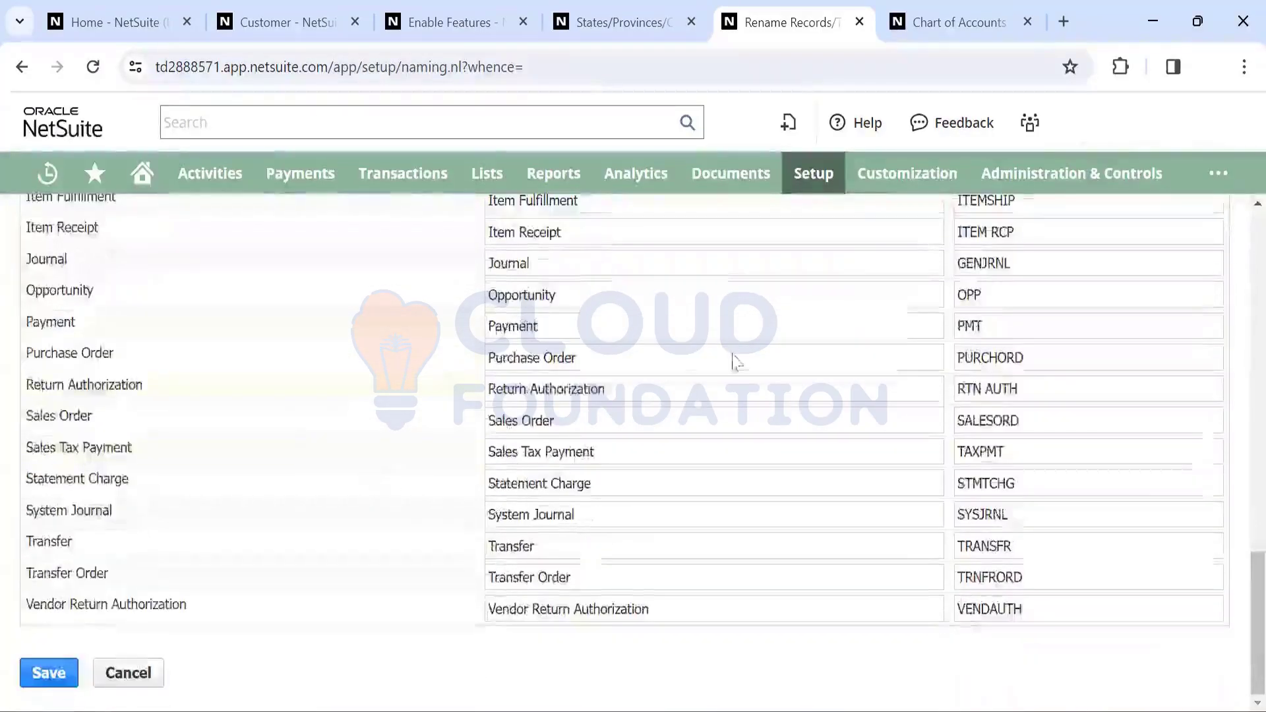
scroll(681, 386, "up", 15)
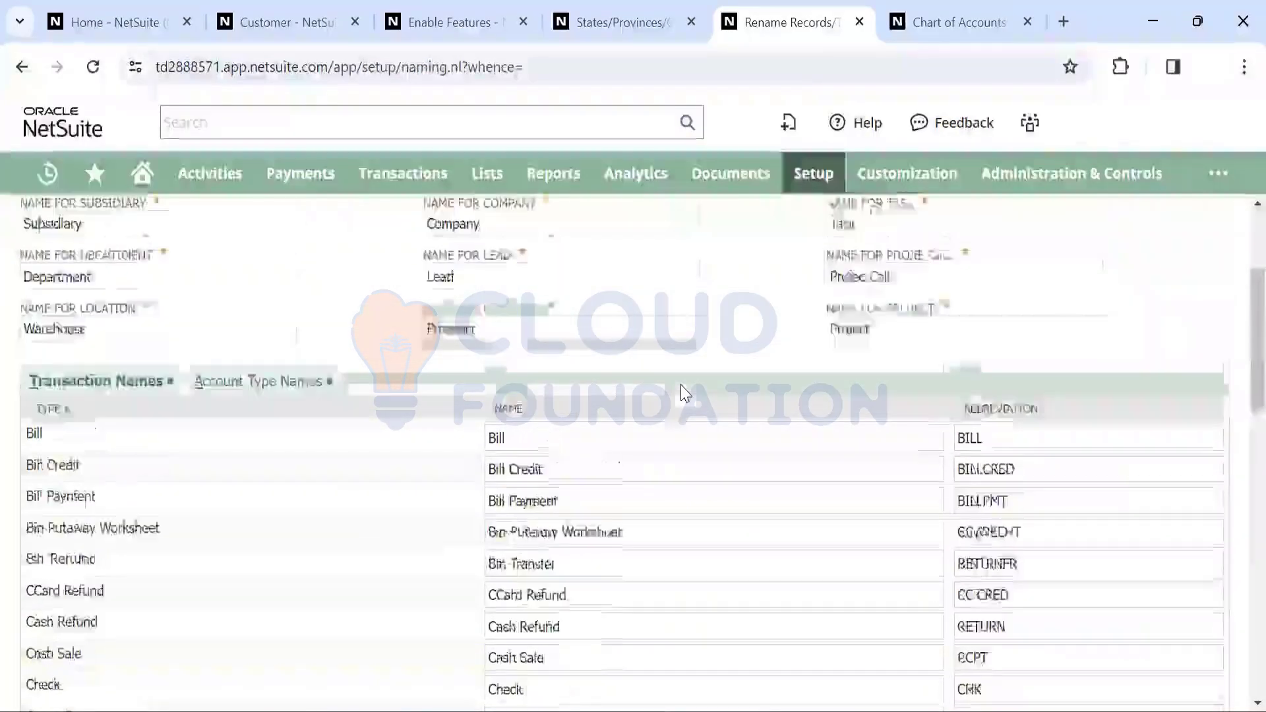
scroll(681, 385, "up", 5)
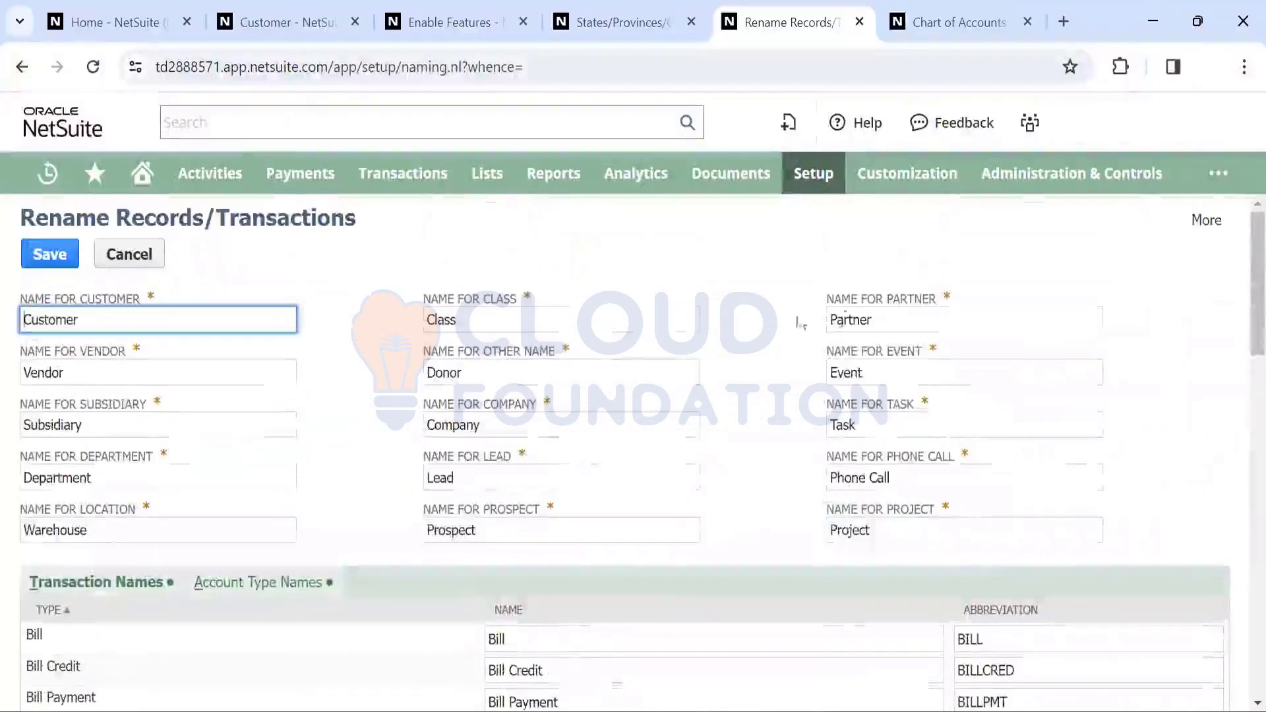
mouse_move(811, 176)
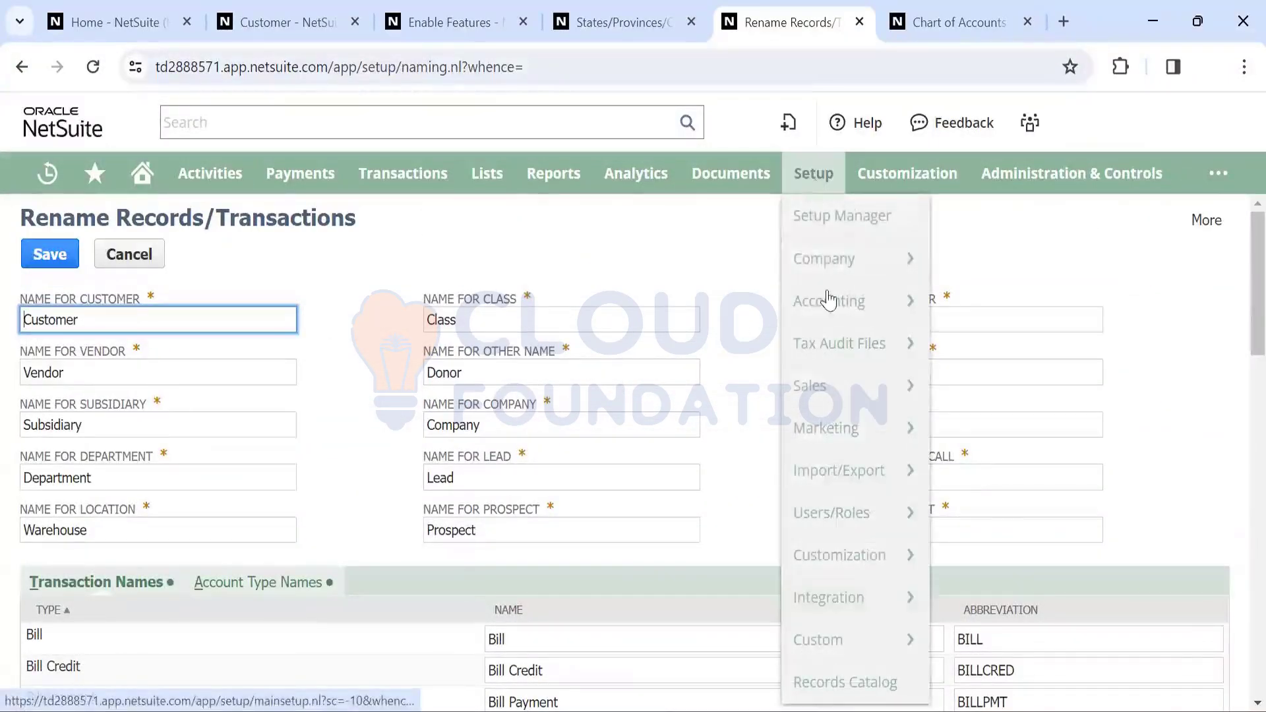
mouse_move(828, 307)
mouse_move(890, 264)
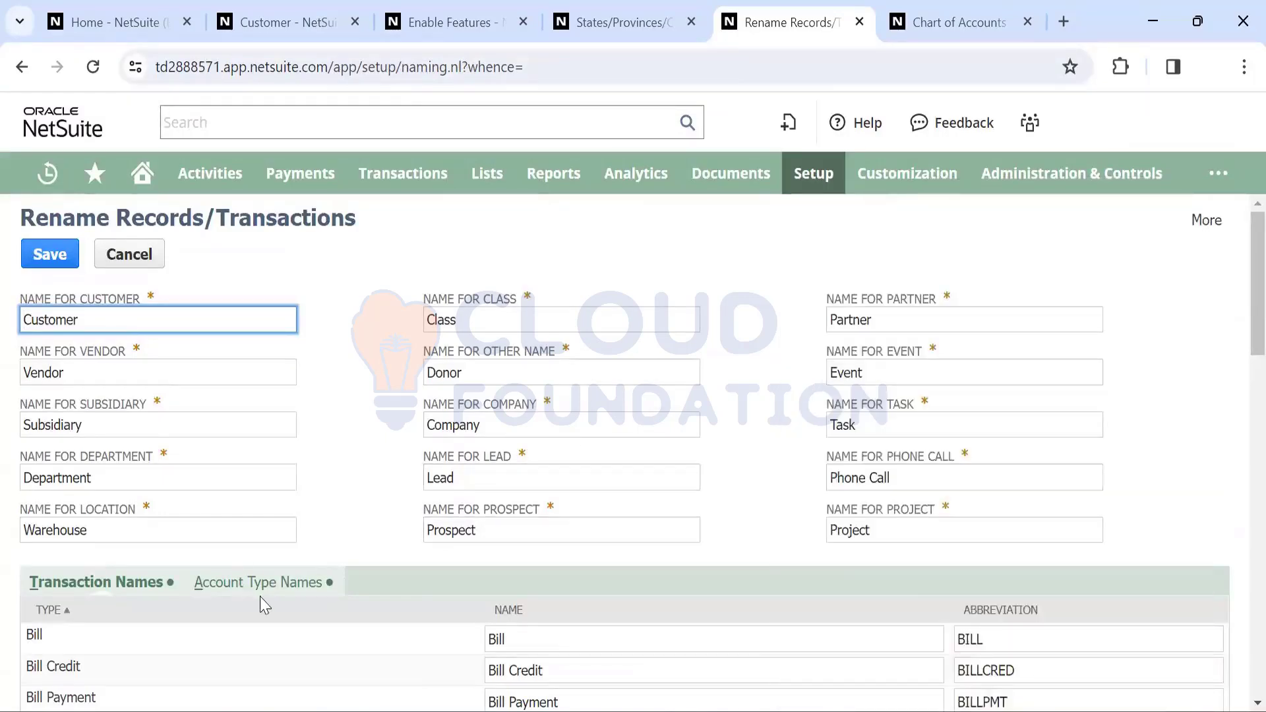
View the account type names on the Rename Records/Transactions page
left_click(242, 584)
scroll(243, 587, "down", 5)
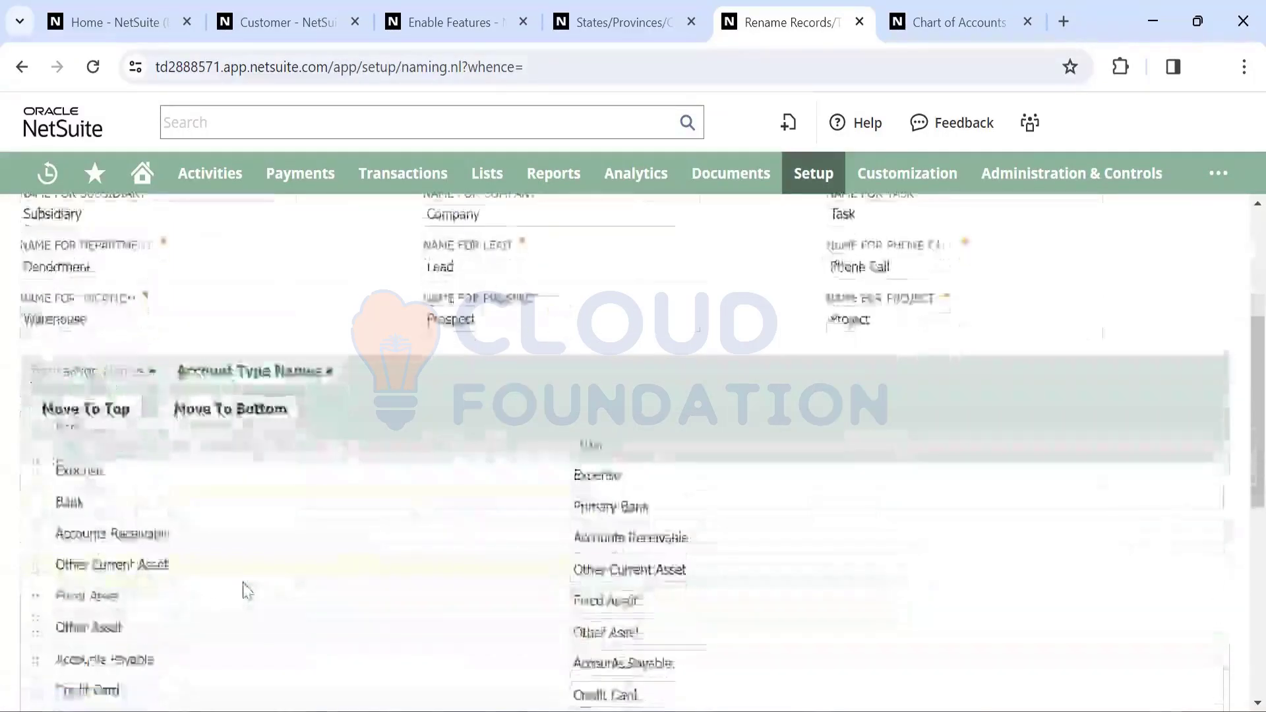
scroll(260, 391, "up", 3)
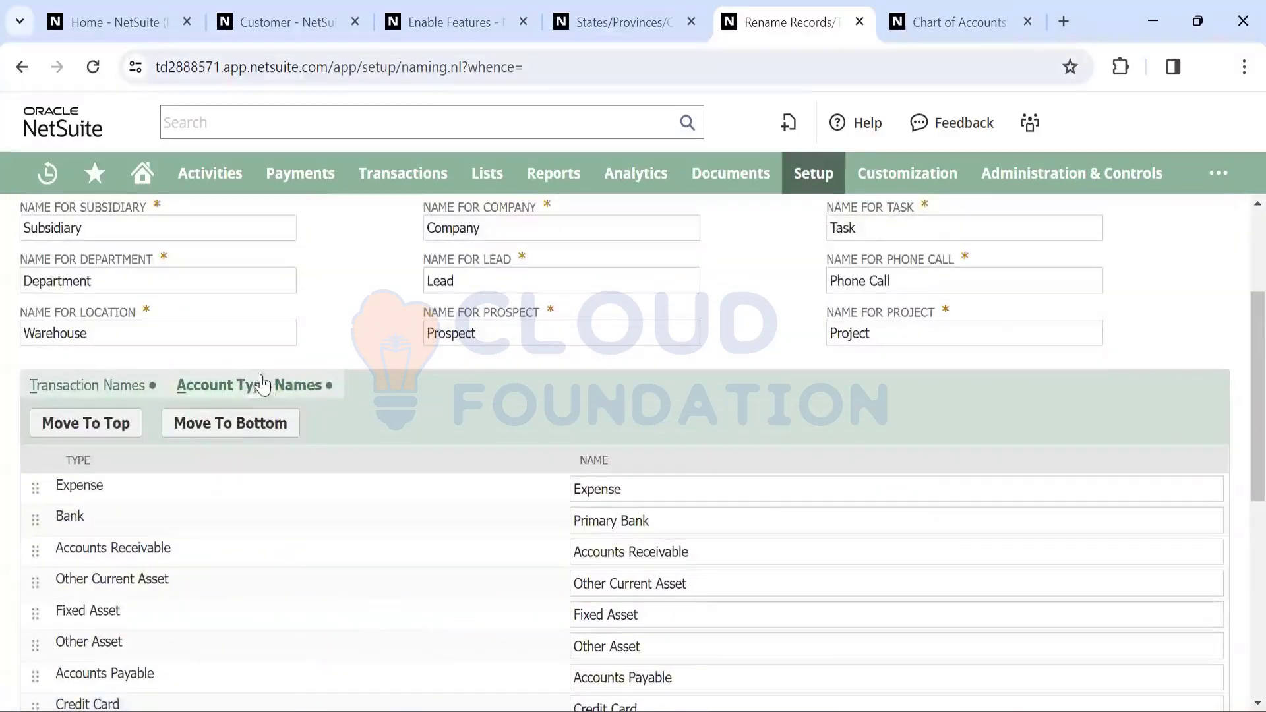
scroll(377, 469, "down", 3)
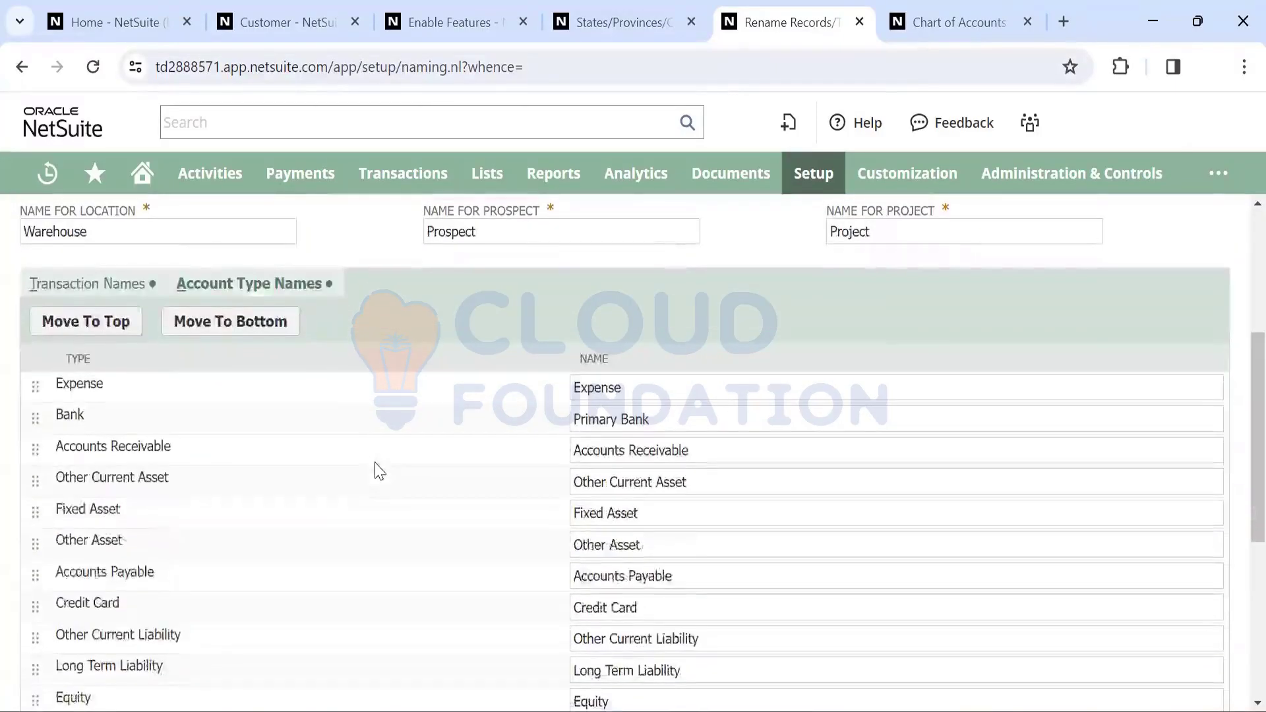
scroll(379, 470, "up", 2)
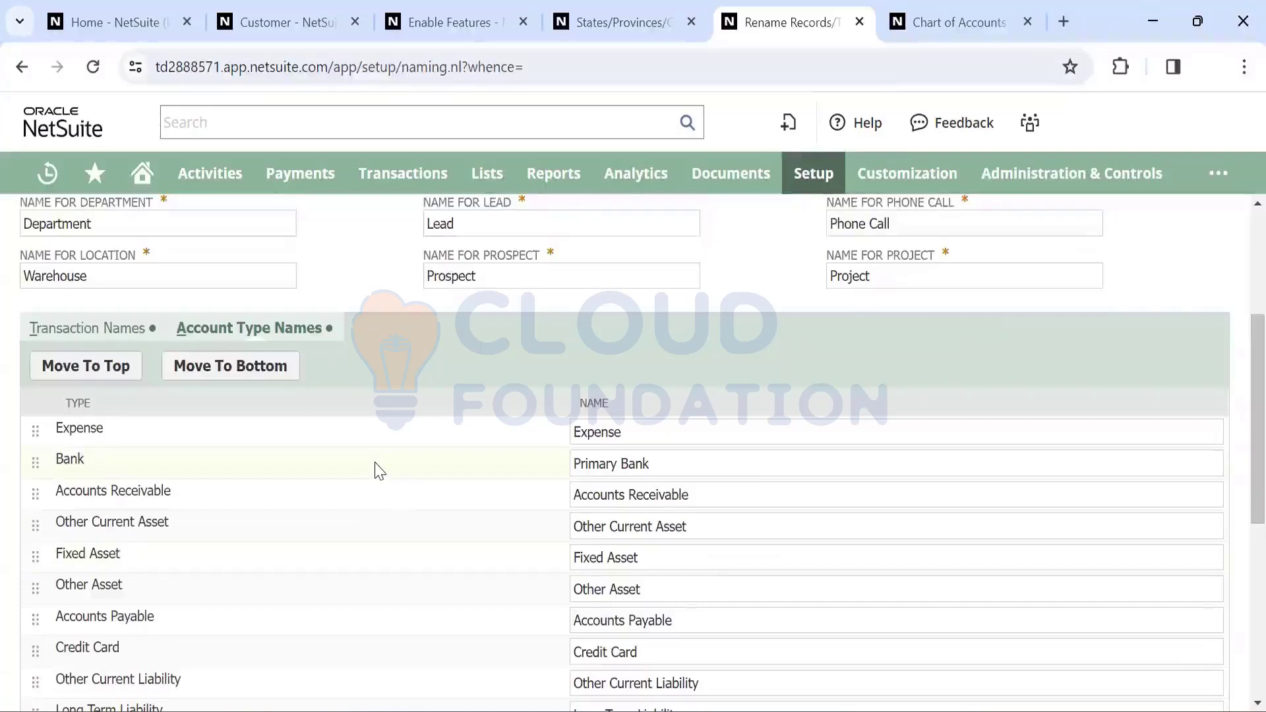
Open the Chart of Accounts from the accounting lists in a new browser tab and view it there
mouse_move(489, 188)
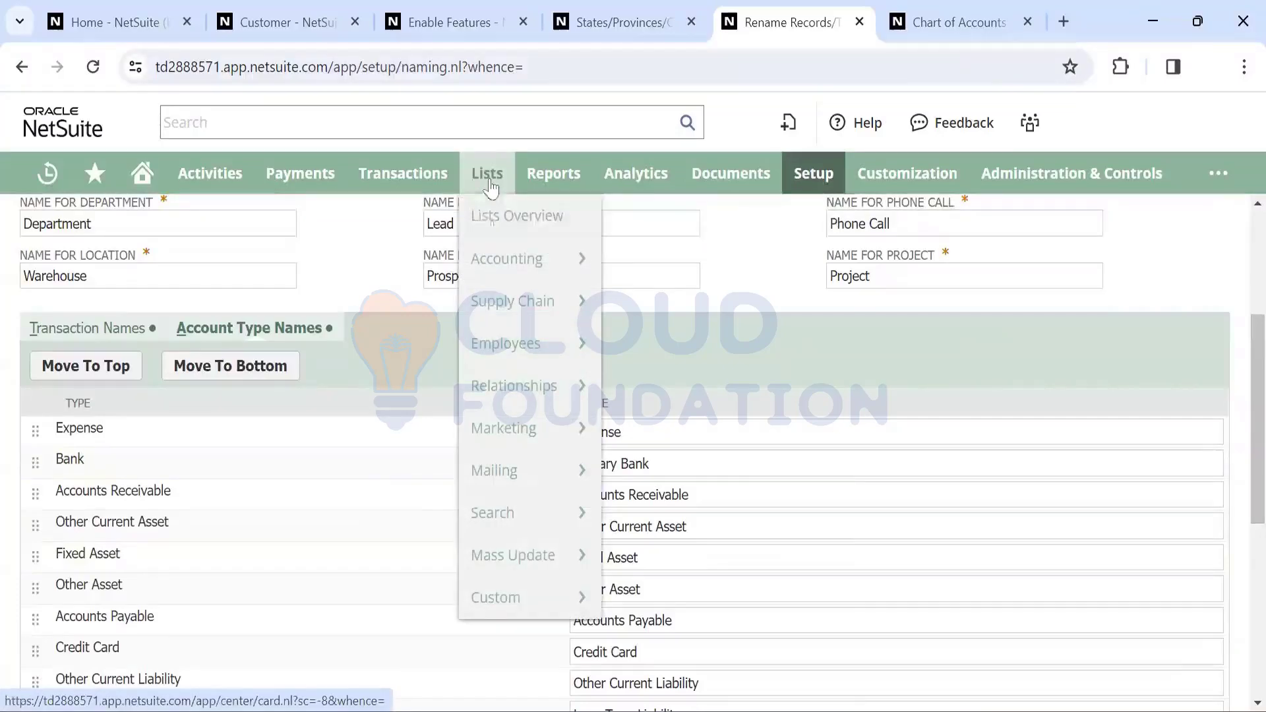
mouse_move(508, 259)
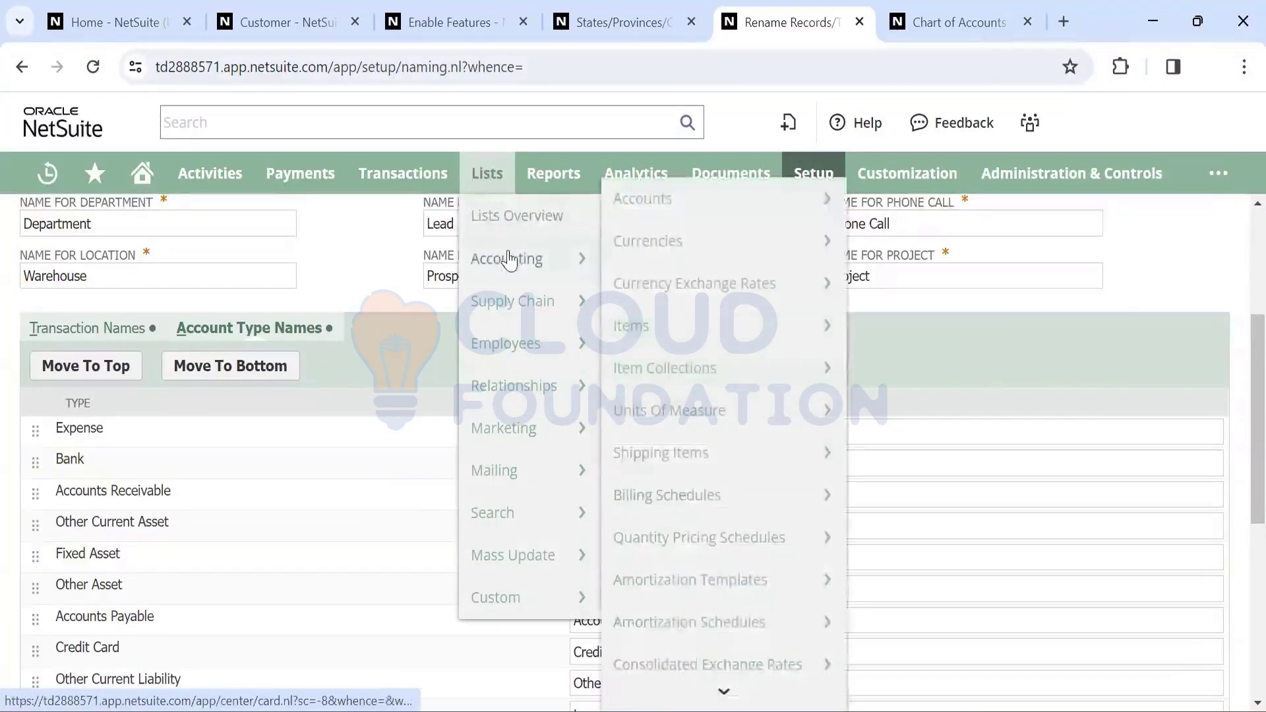
right_click(655, 193)
left_click(689, 220)
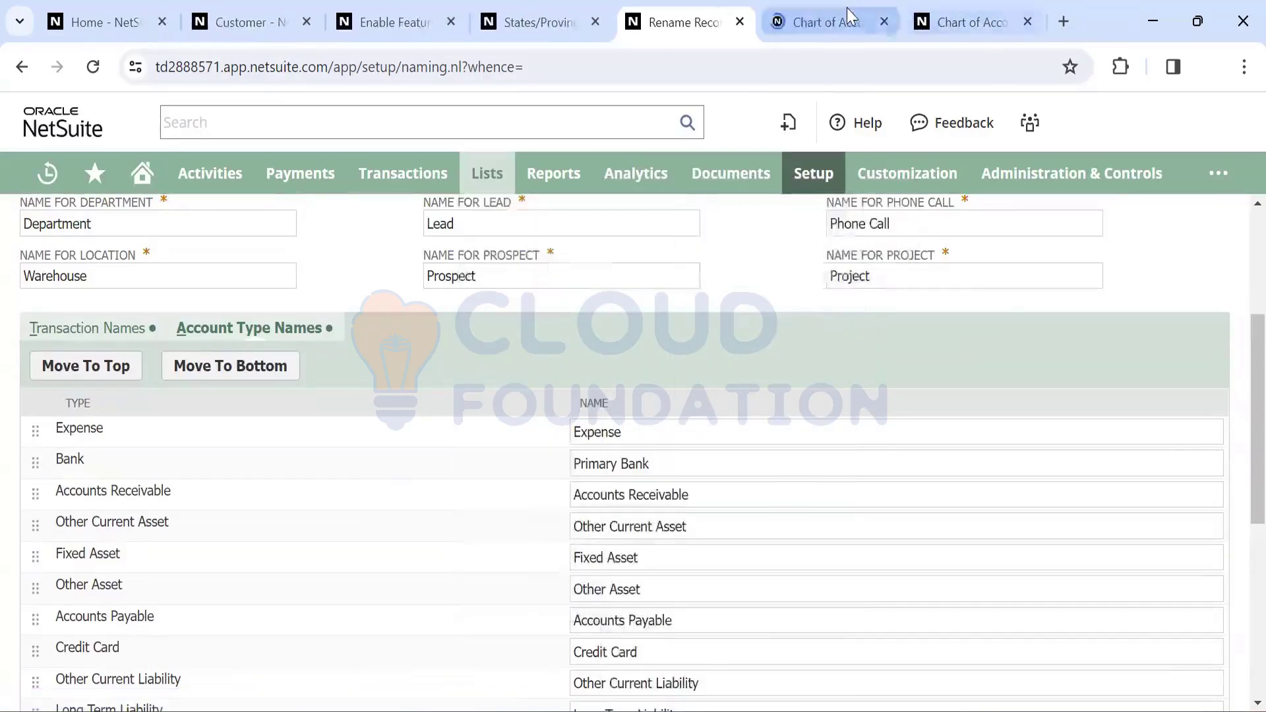
left_click(847, 13)
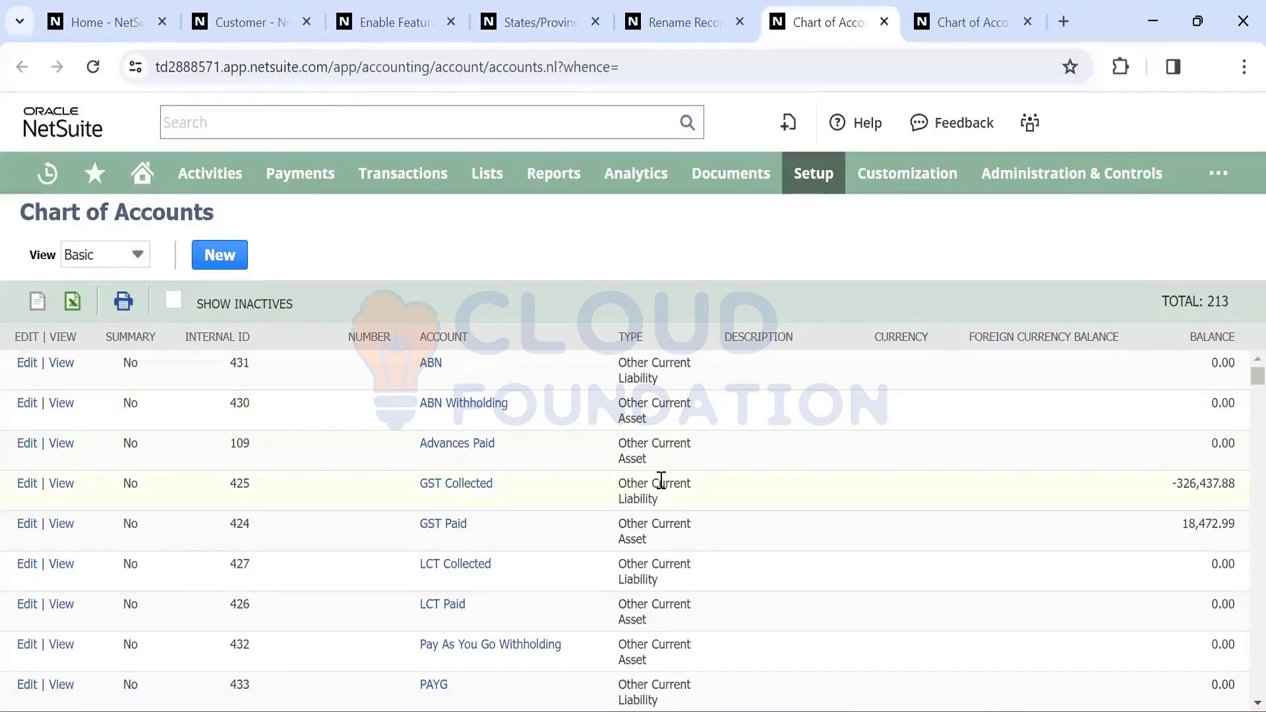
scroll(658, 480, "down", 1)
scroll(657, 479, "up", 1)
Start a new ledger account with the number 100001 and the name Sundry Debtors
left_click(218, 255)
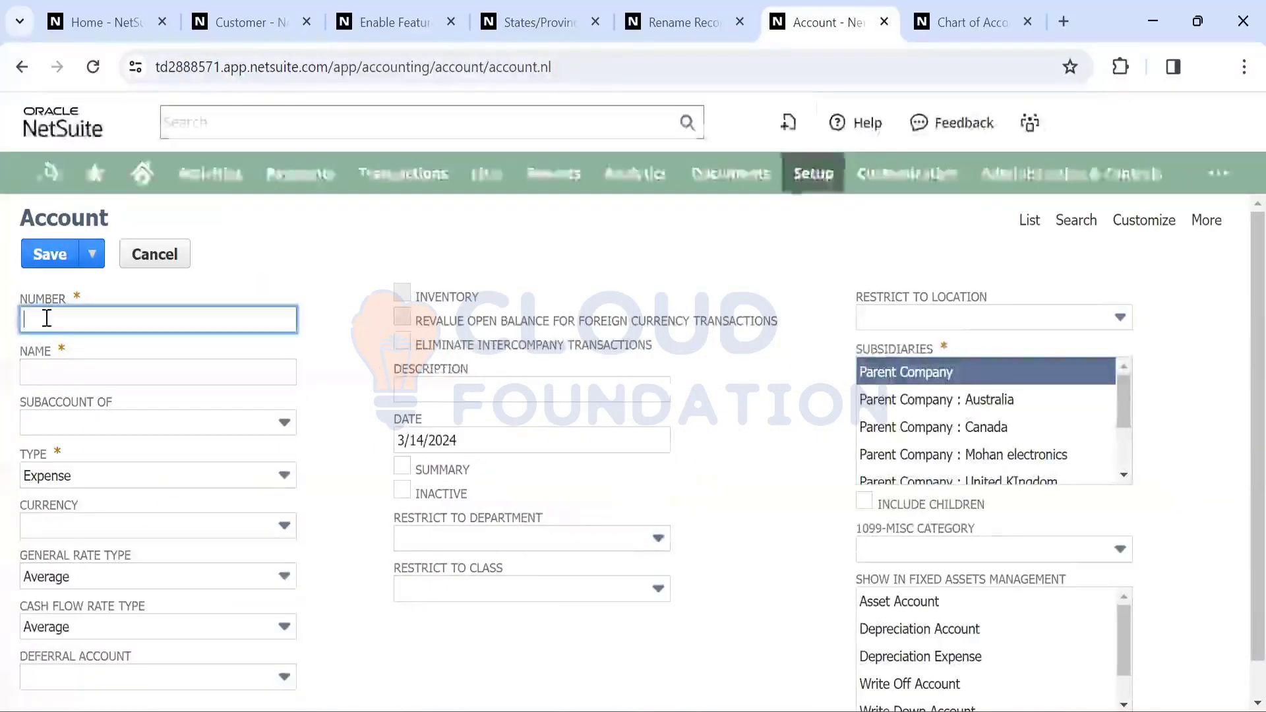
type("Sundry De")
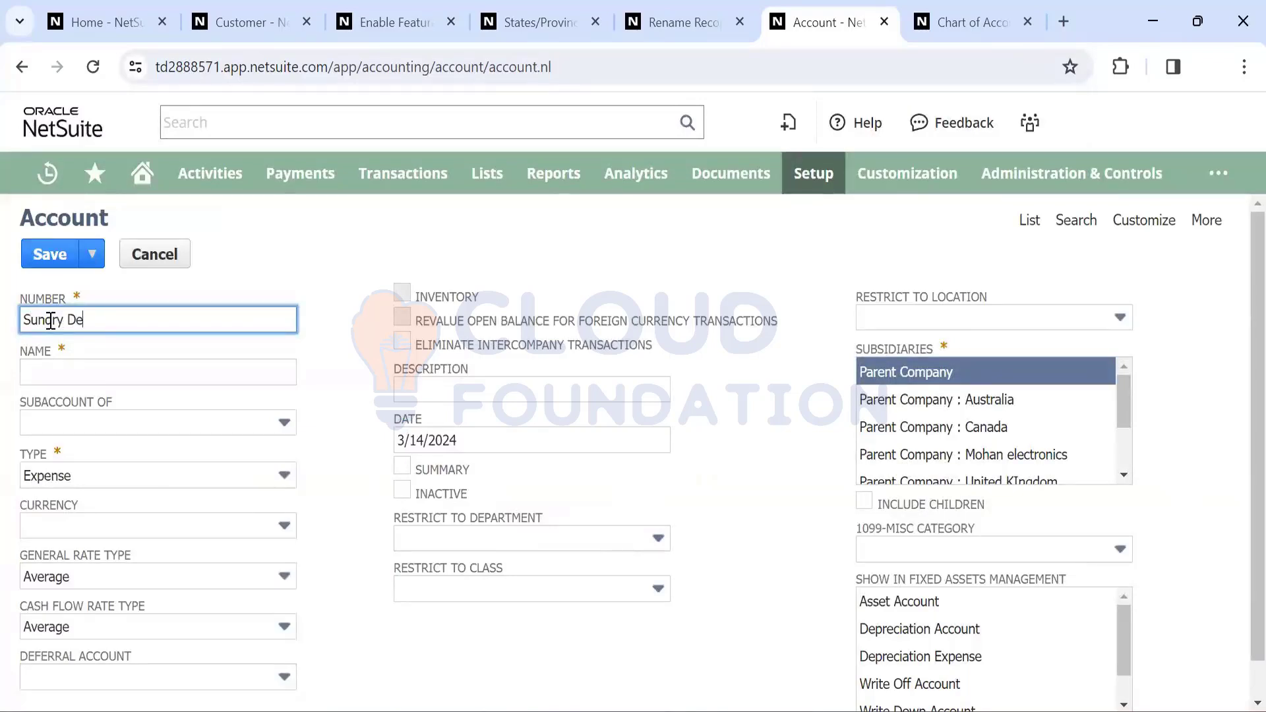
type("bto")
left_click(50, 320)
type("100001")
key("Tab")
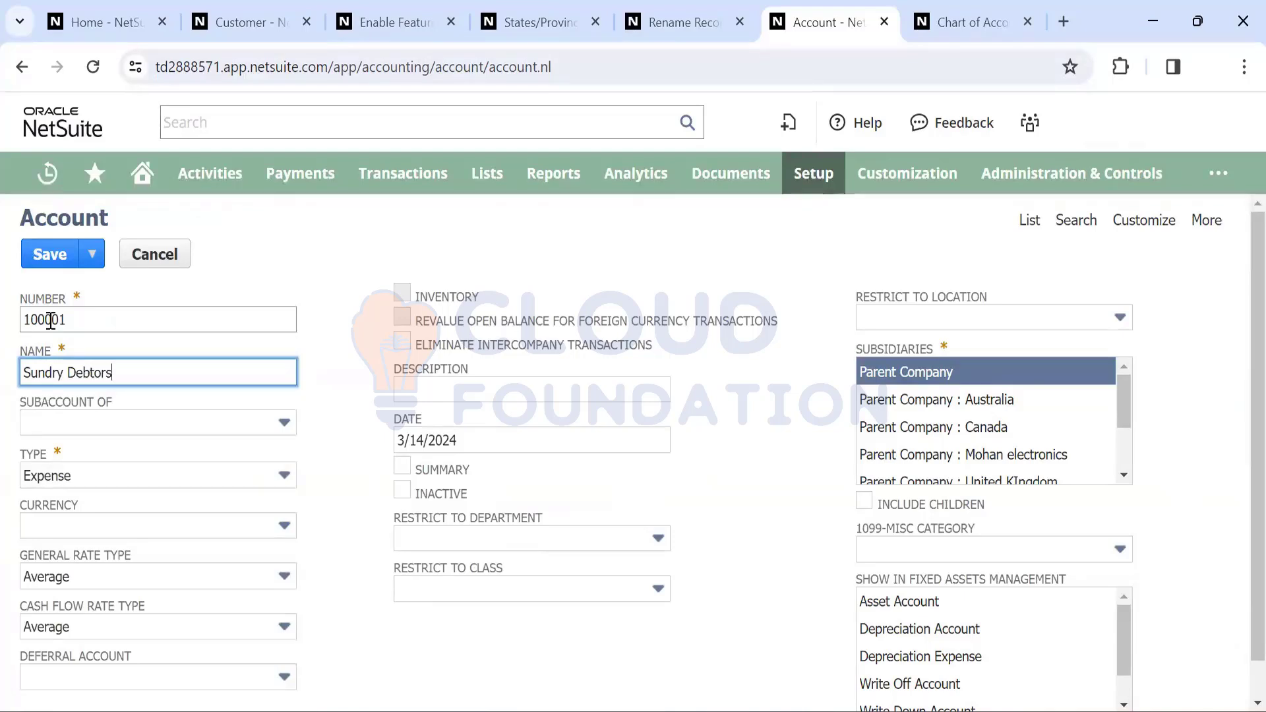
Set the new account's type to Accounts Receivable
key("Tab")
key("Tab")
left_click(103, 475)
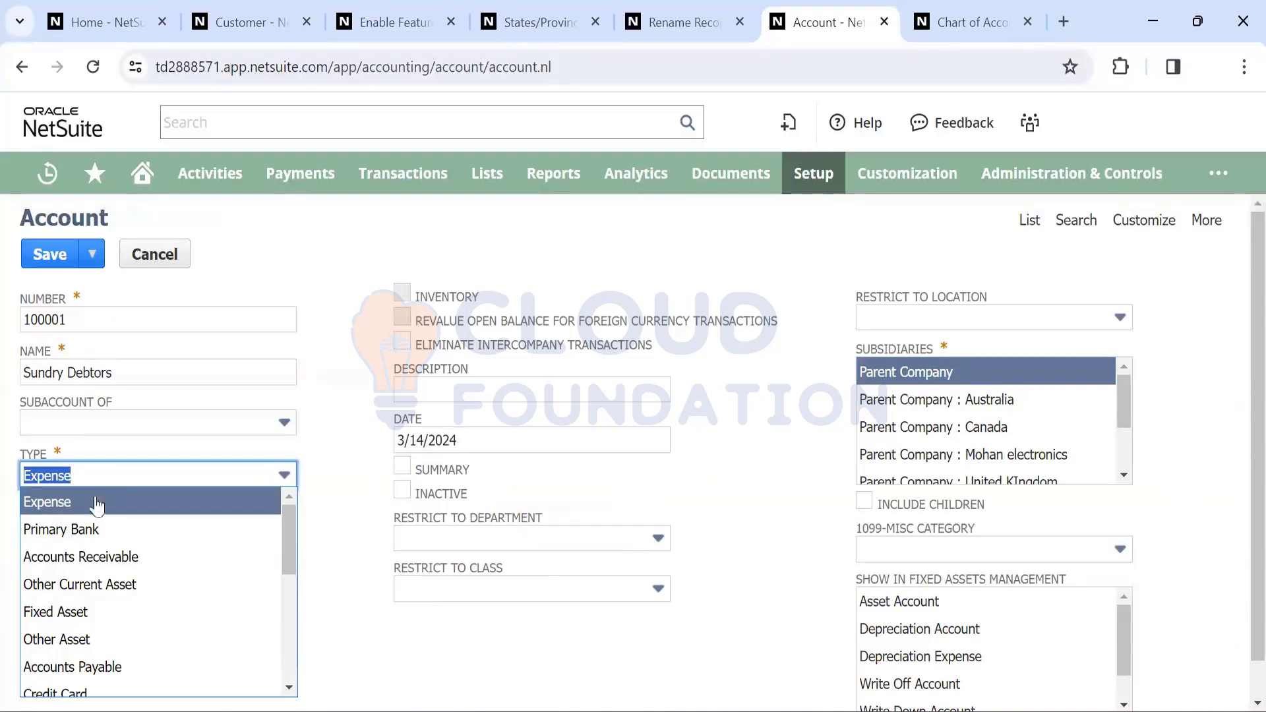
left_click(114, 557)
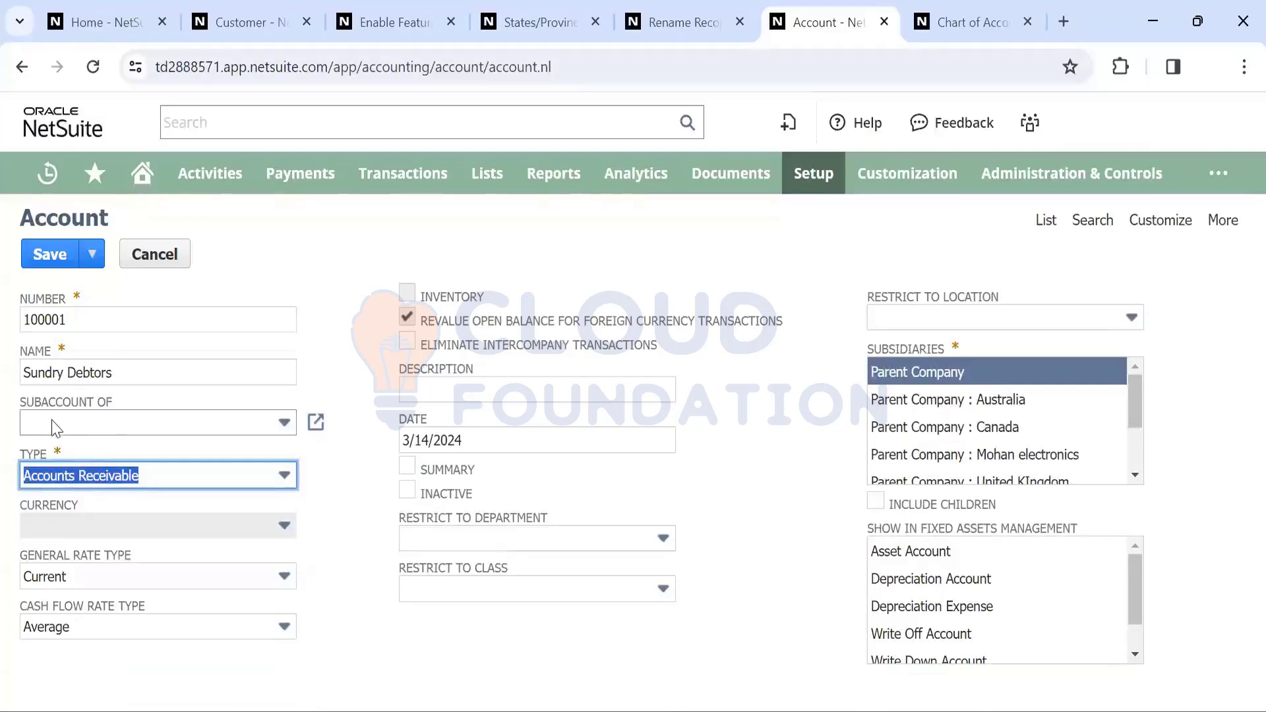
Review the account types available for the new account and keep Accounts Receivable selected
left_click(285, 479)
scroll(114, 544, "up", 1)
scroll(116, 546, "down", 2)
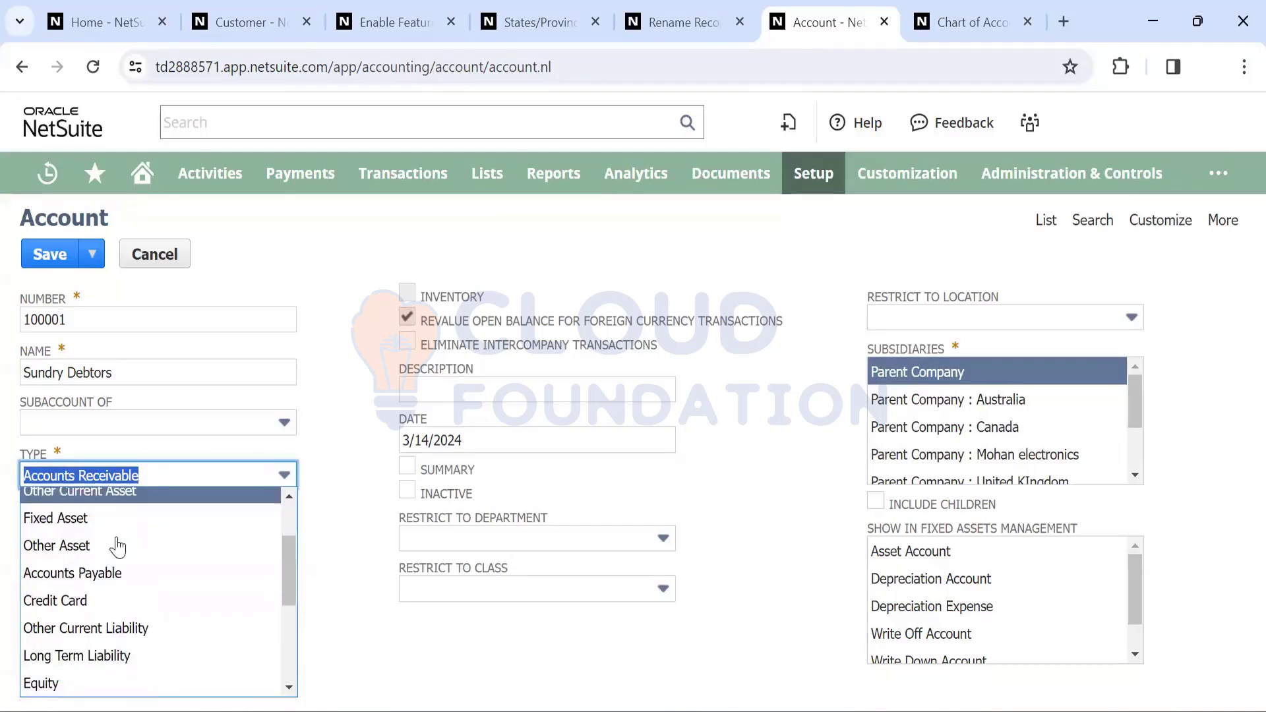
scroll(118, 546, "up", 2)
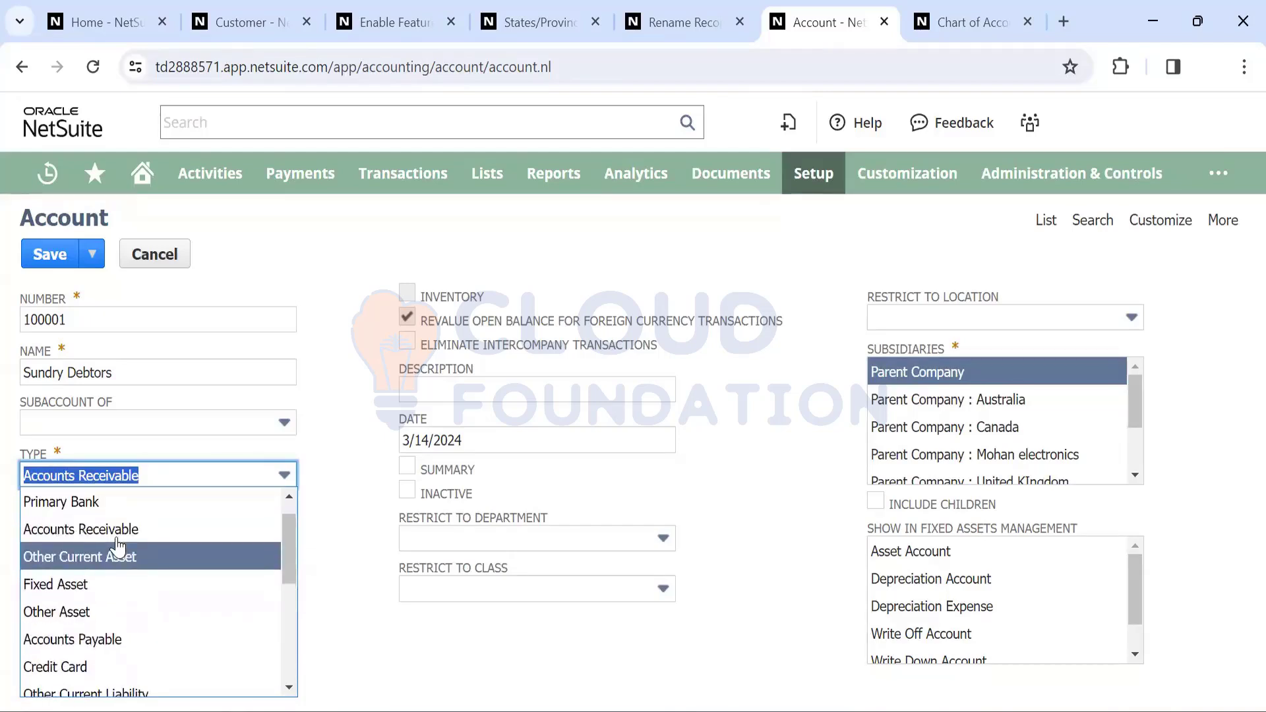
scroll(117, 546, "down", 4)
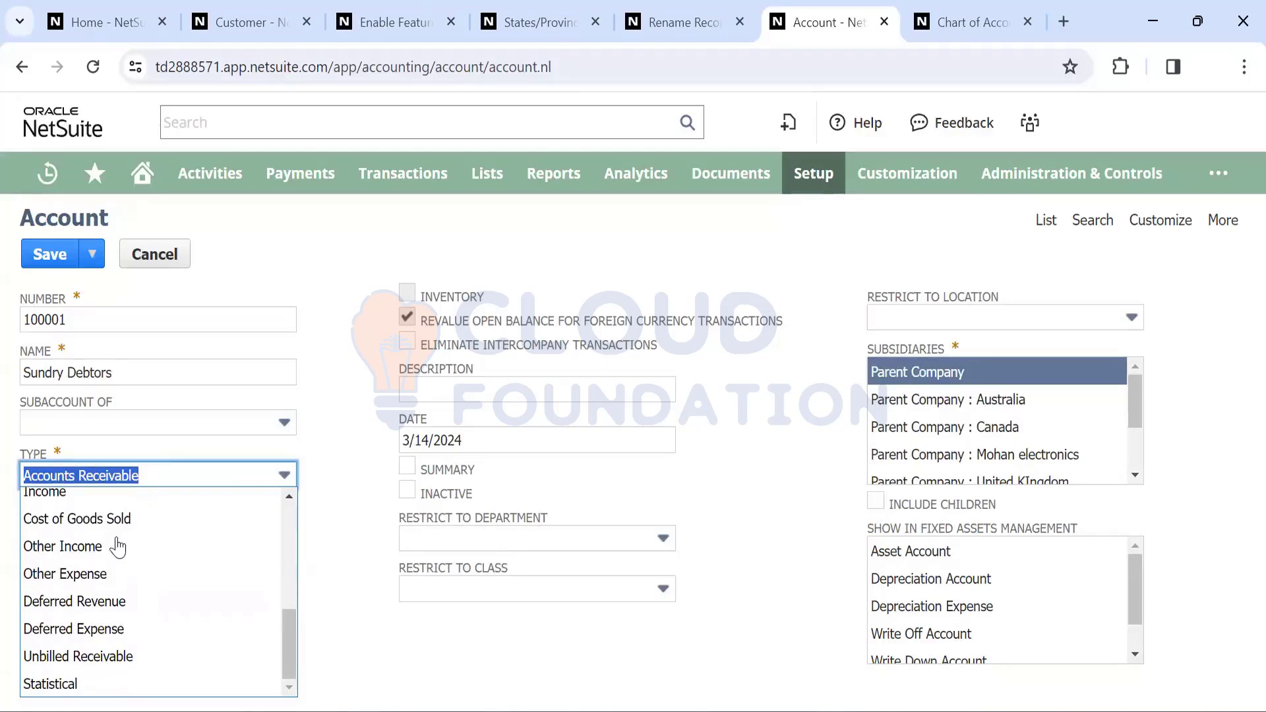
scroll(126, 603, "up", 5)
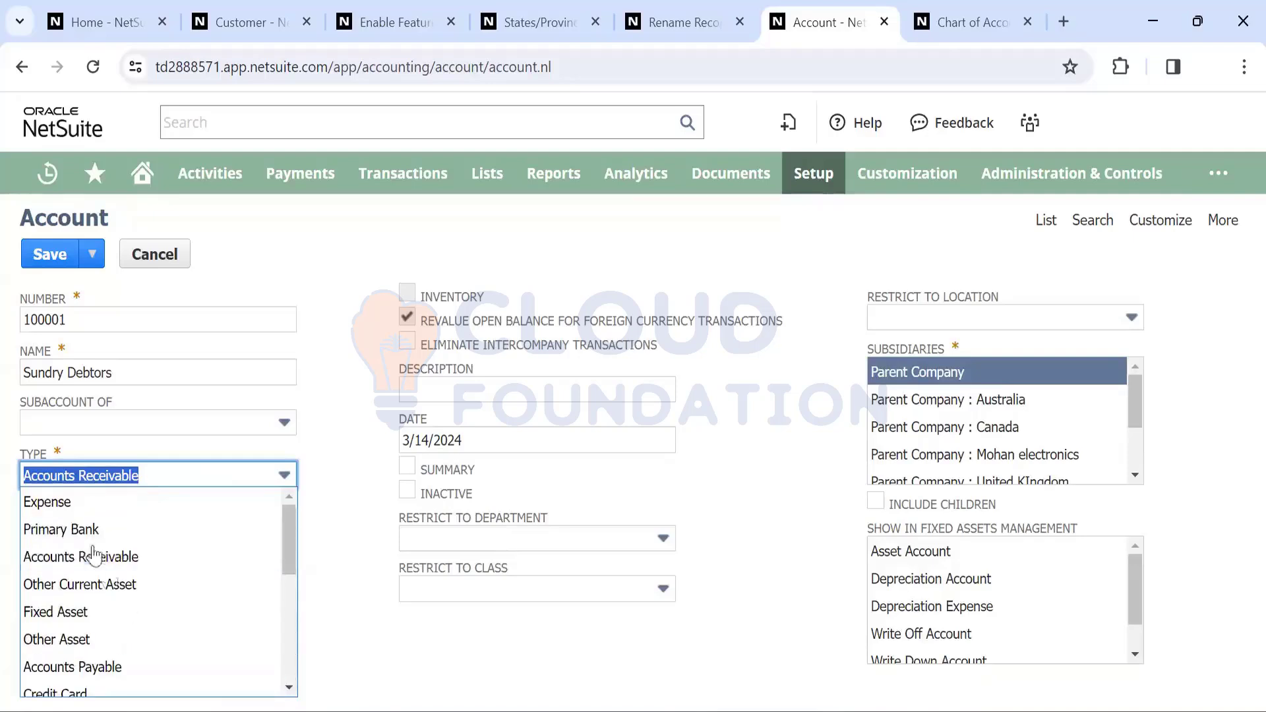
scroll(116, 567, "down", 1)
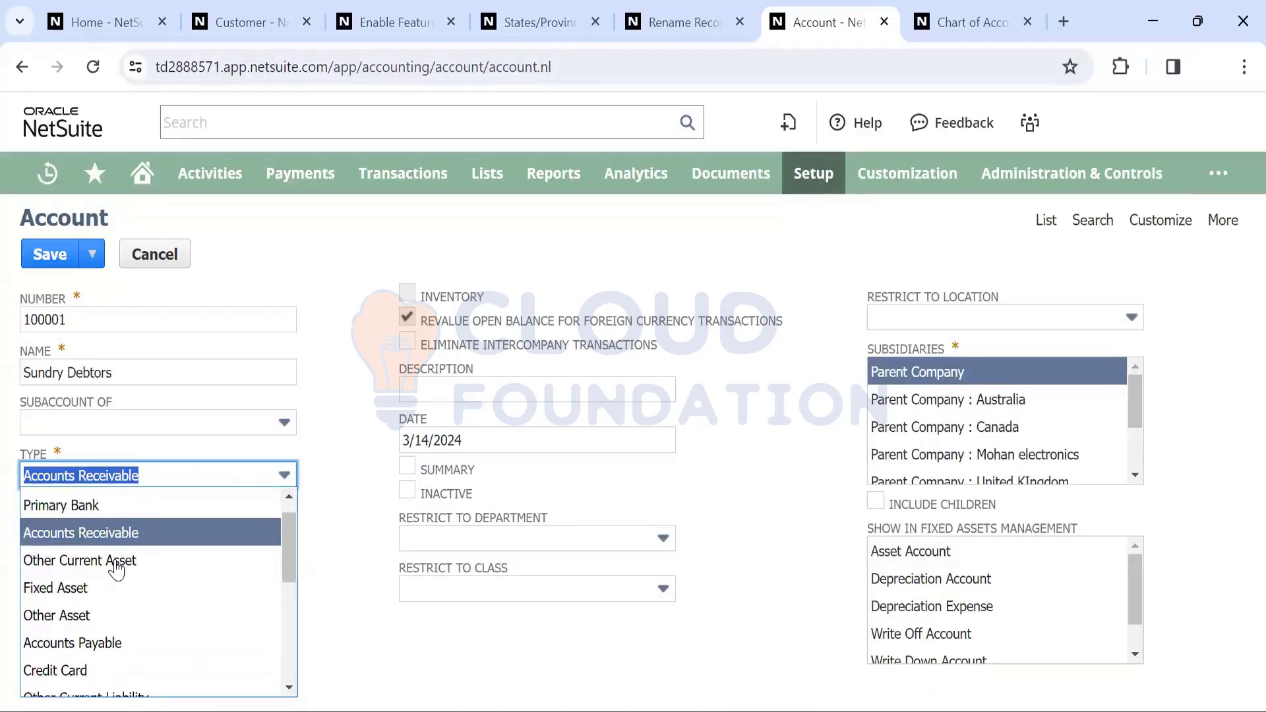
scroll(116, 567, "down", 1)
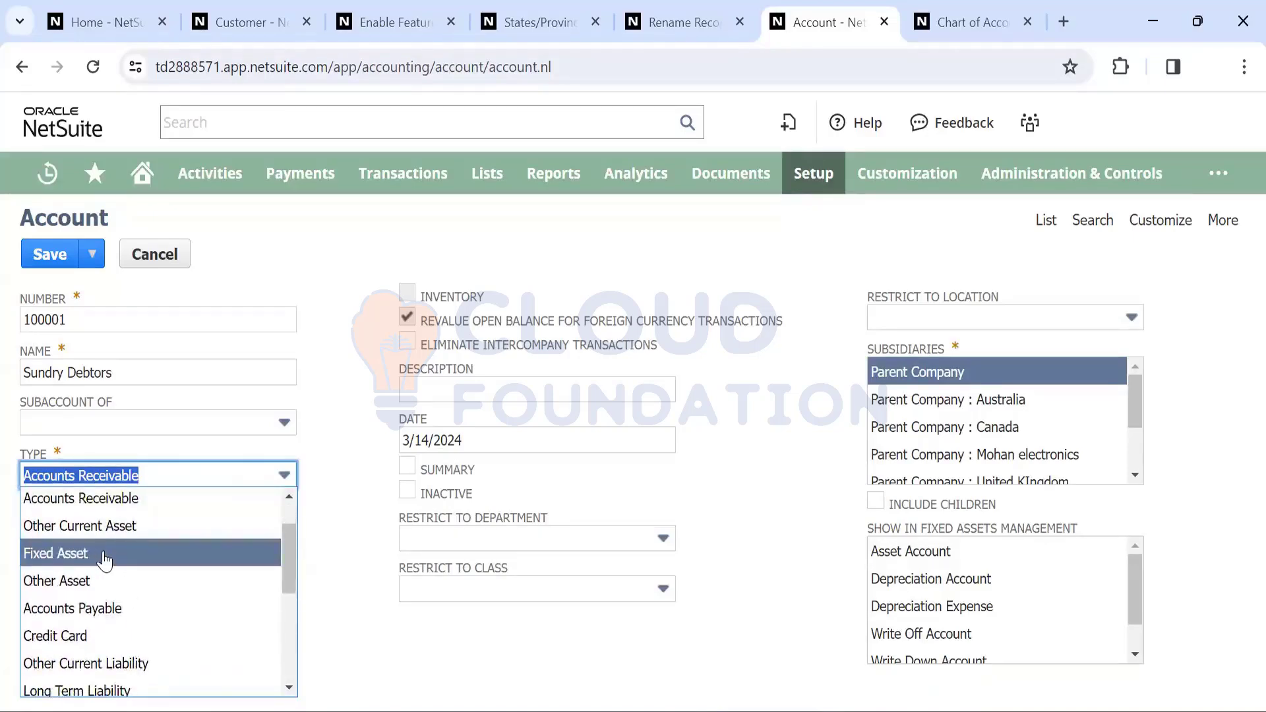
scroll(99, 560, "down", 3)
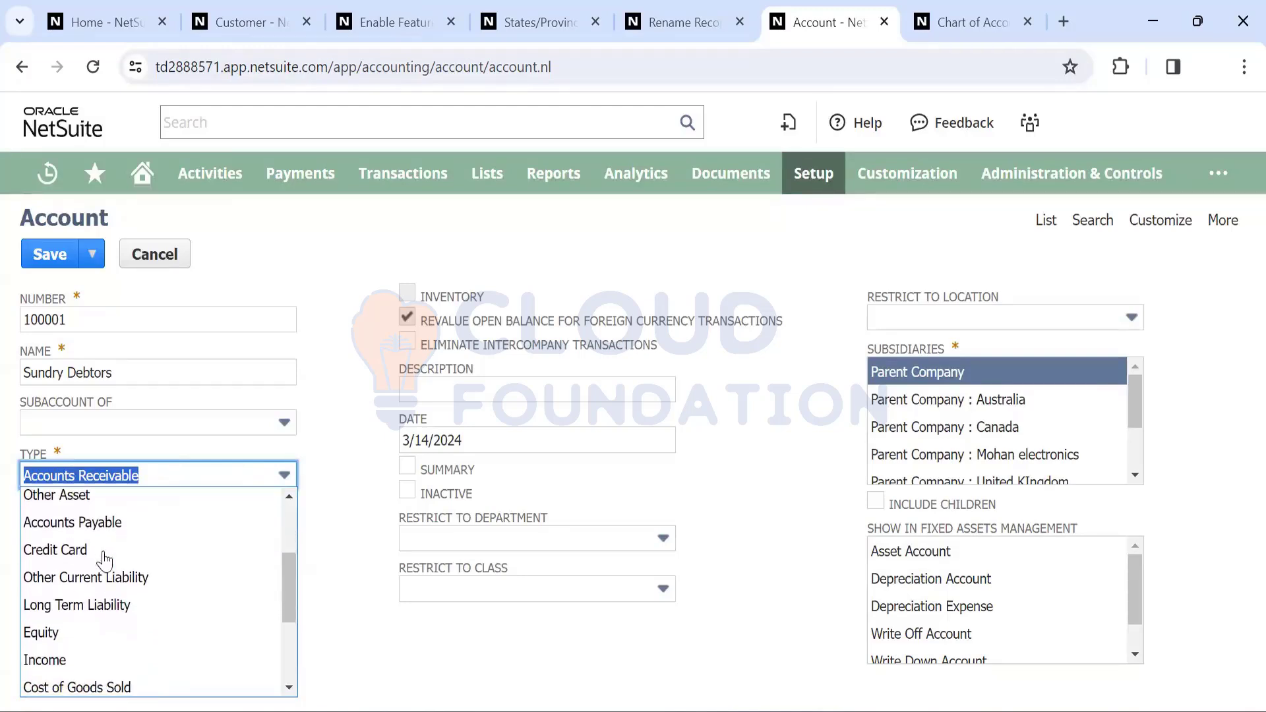
scroll(106, 580, "down", 4)
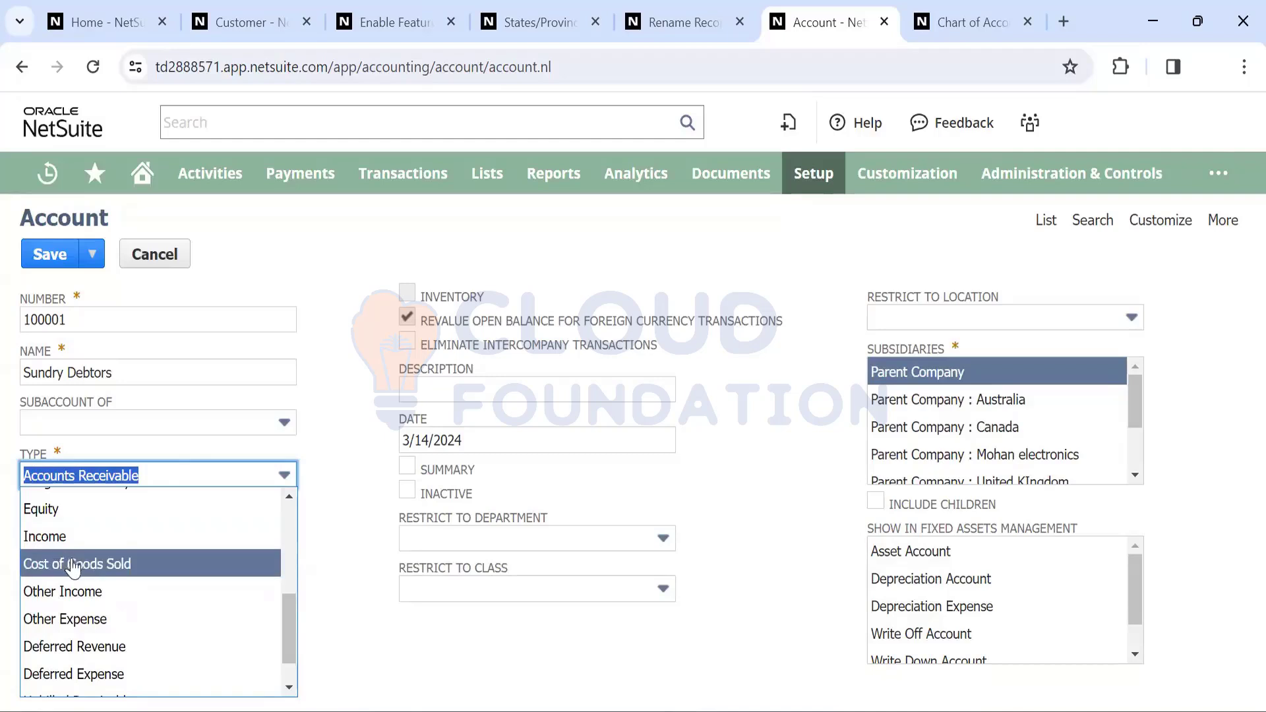
scroll(69, 564, "down", 2)
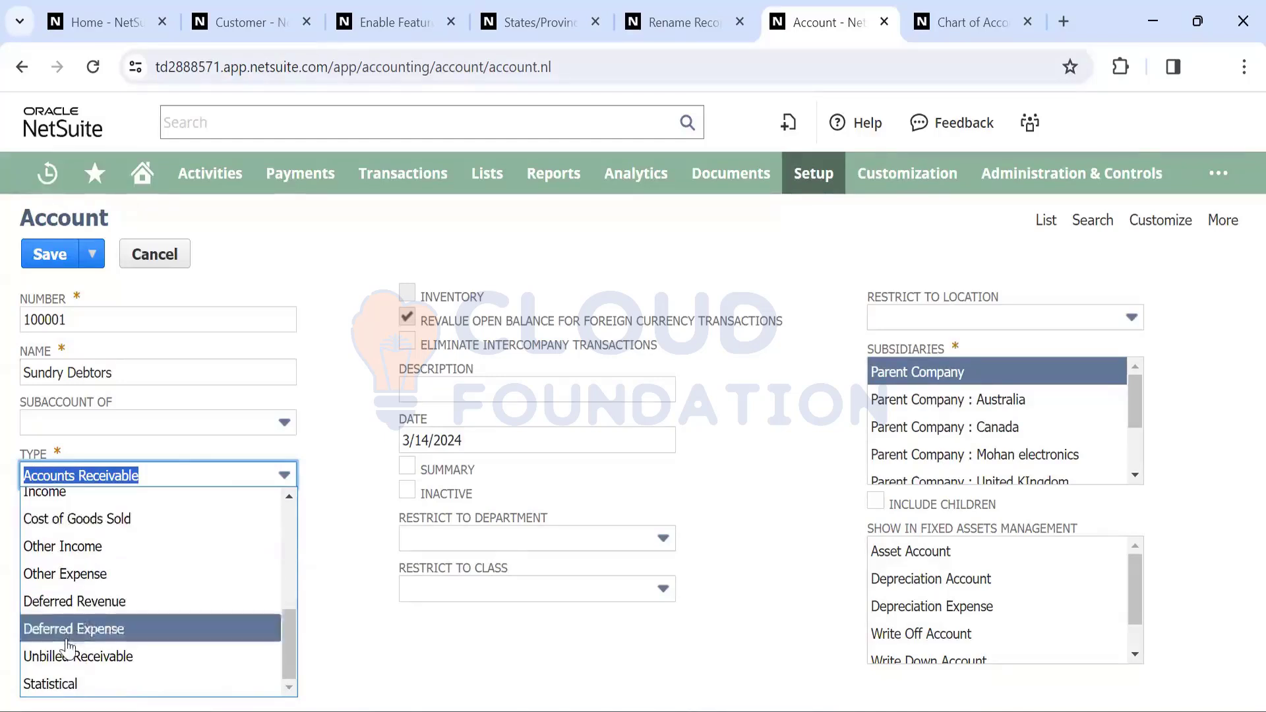
scroll(116, 574, "up", 4)
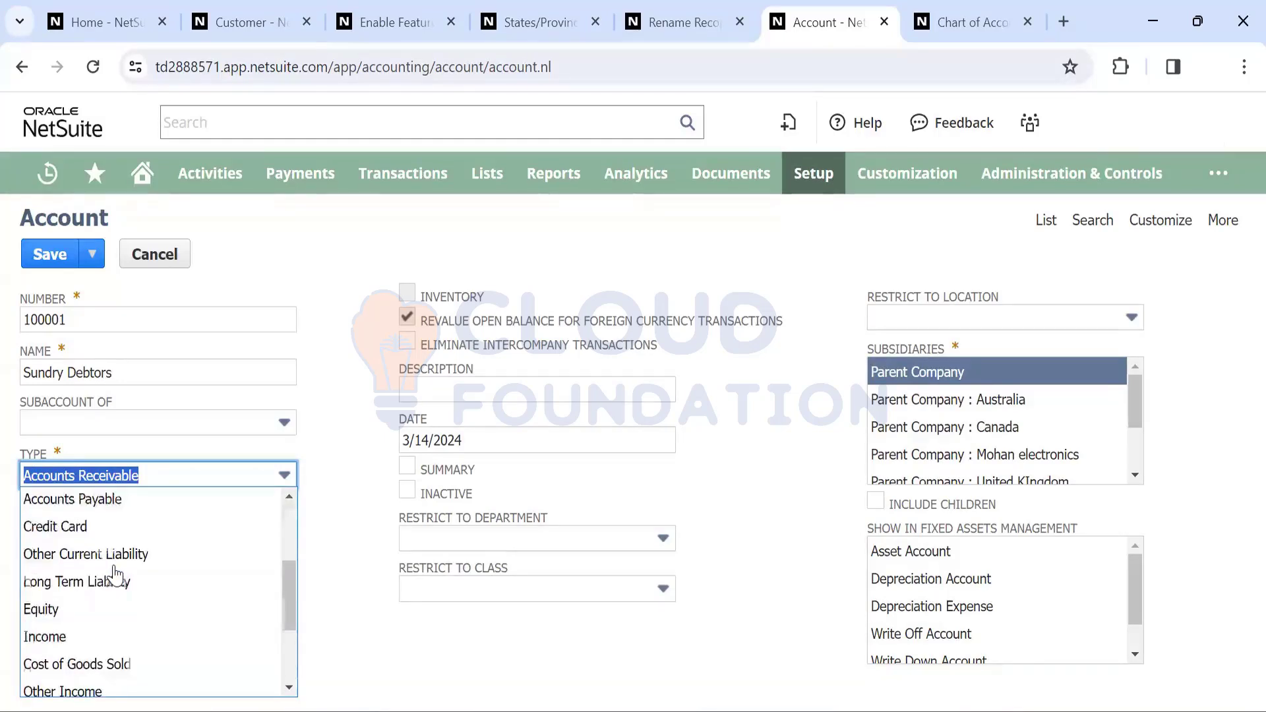
scroll(92, 554, "up", 3)
left_click(100, 559)
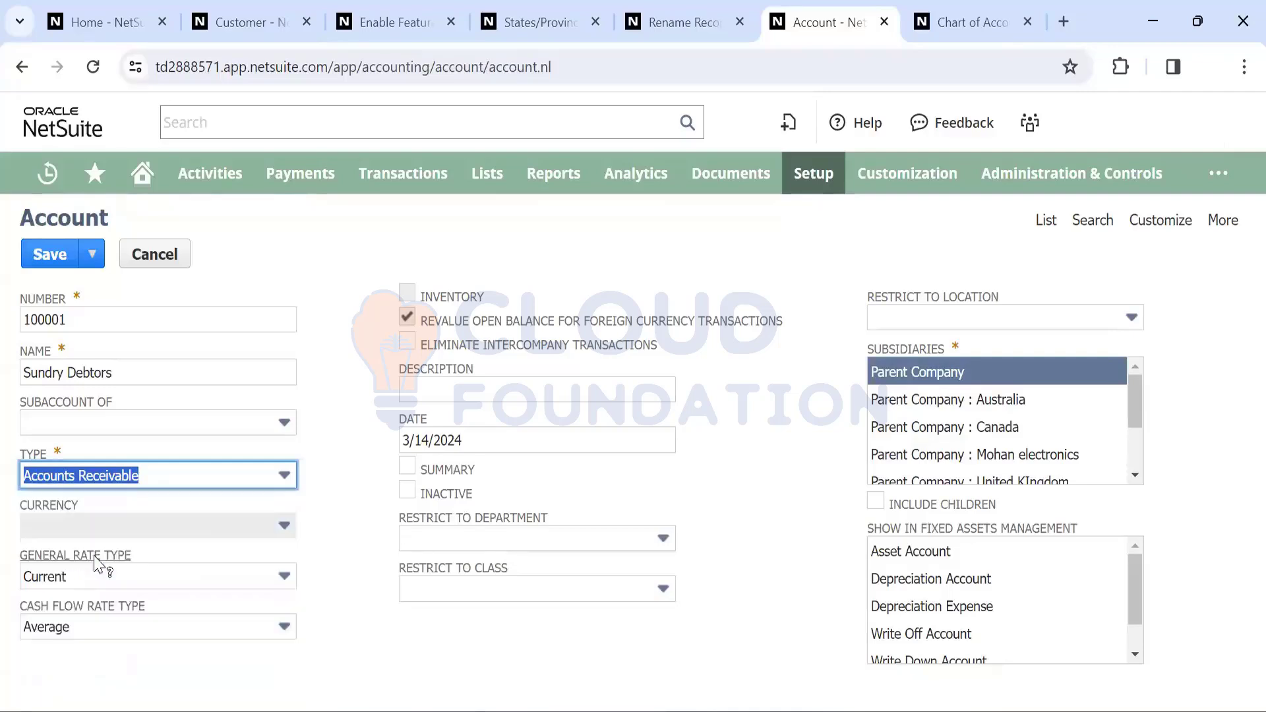
left_click(322, 549)
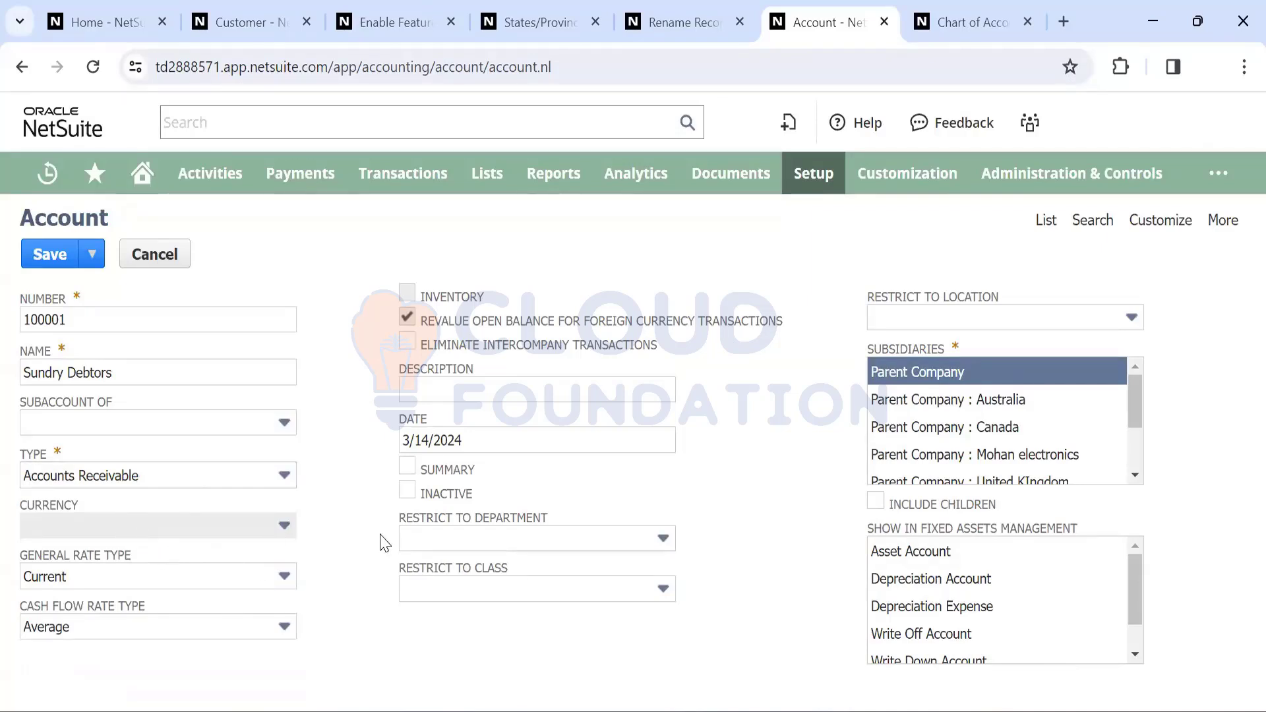
Clear the date of the new account
left_click(470, 440)
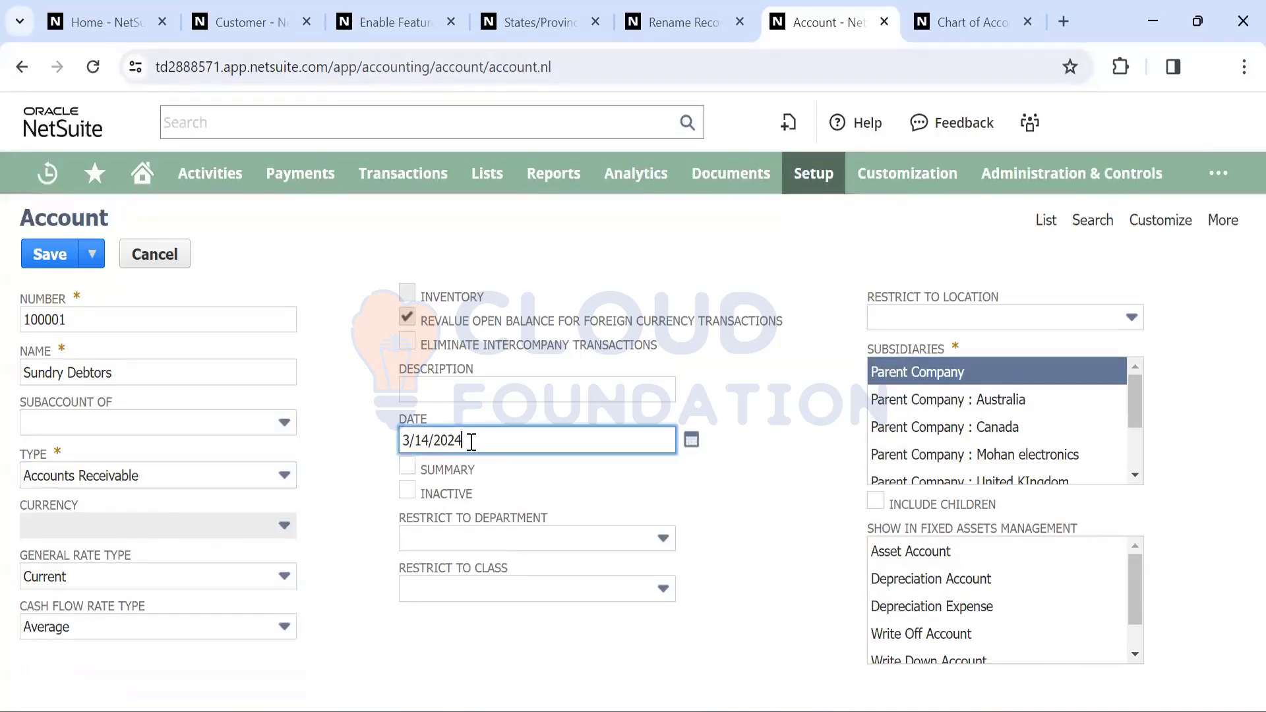
key("BackSpace")
key("BackSpace")
key("BackSpace")
key("BackSpace")
key("BackSpace")
key("BackSpace")
key("BackSpace")
key("BackSpace")
Review the subsidiaries, try Parent Company : Australia, then assign the account to Parent Company with its children included
scroll(909, 378, "down", 1)
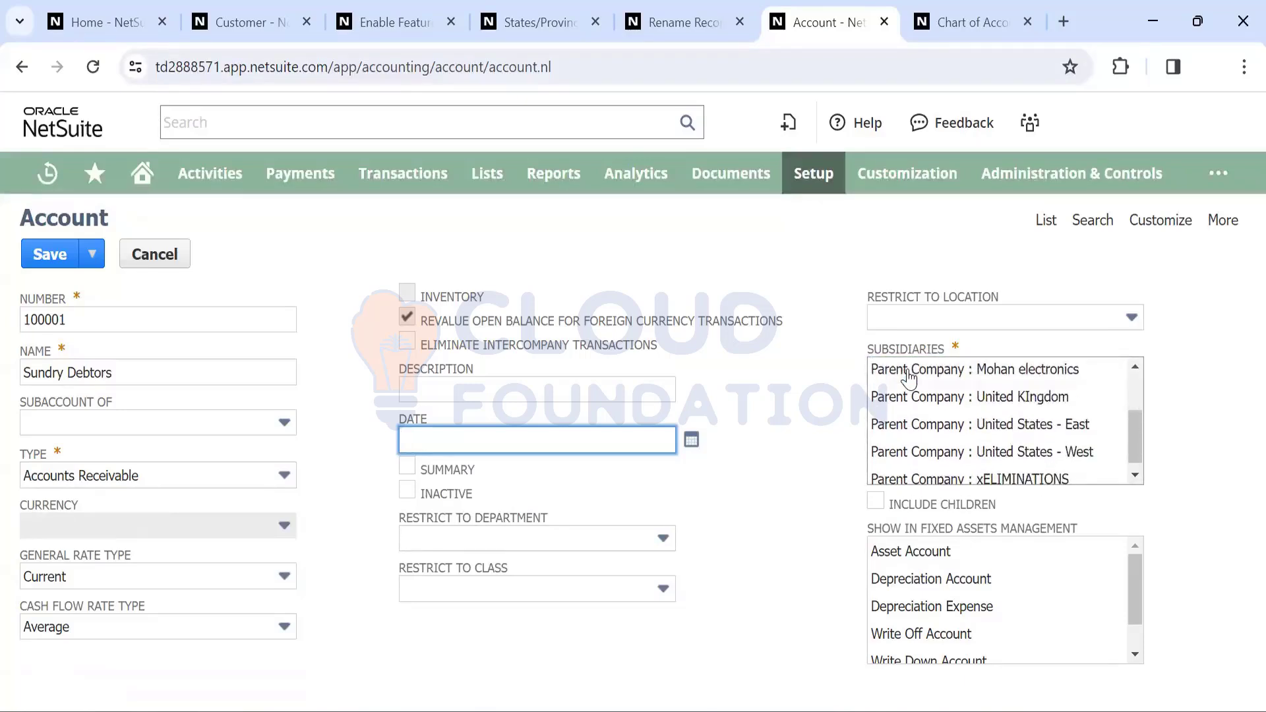
scroll(909, 379, "up", 1)
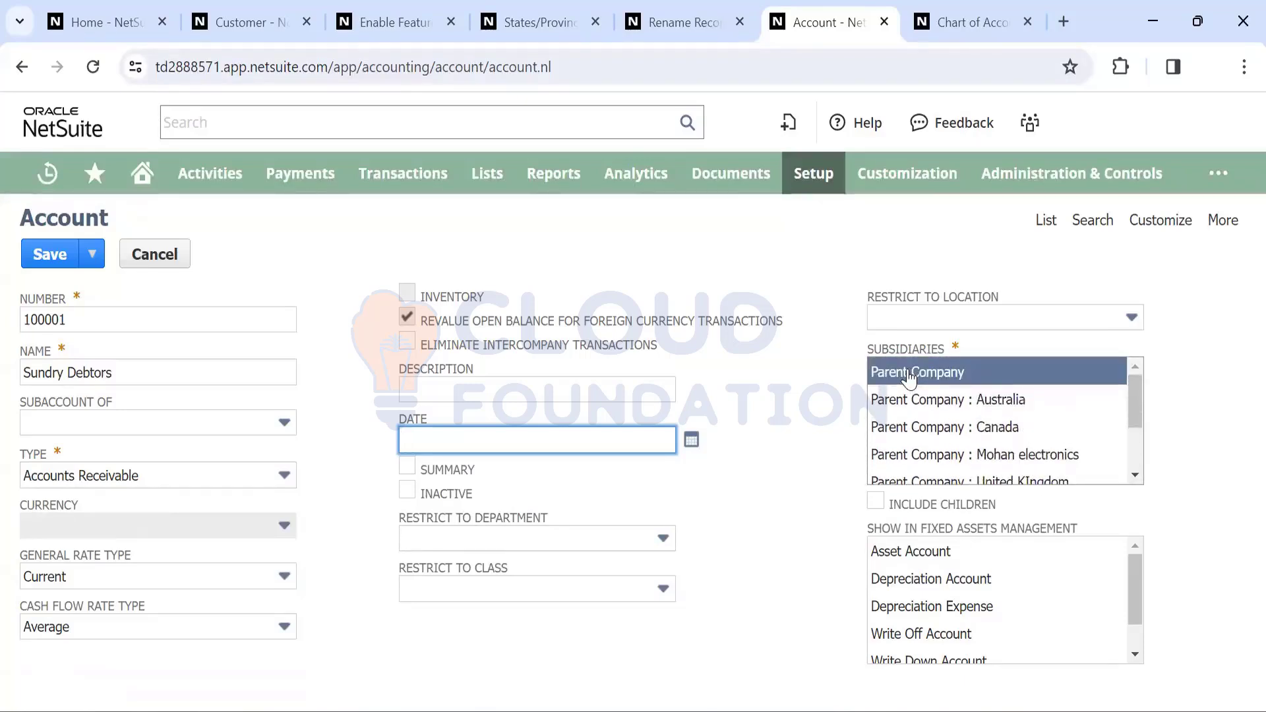
scroll(909, 378, "down", 1)
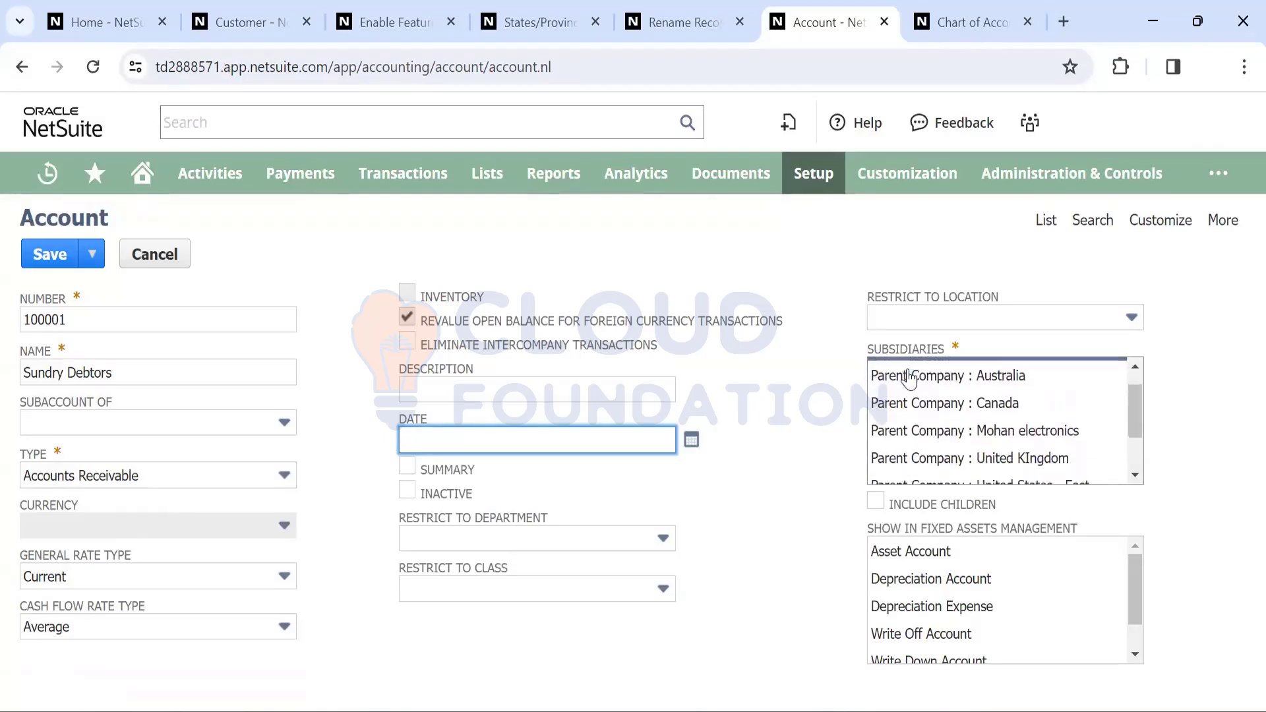
scroll(909, 378, "up", 1)
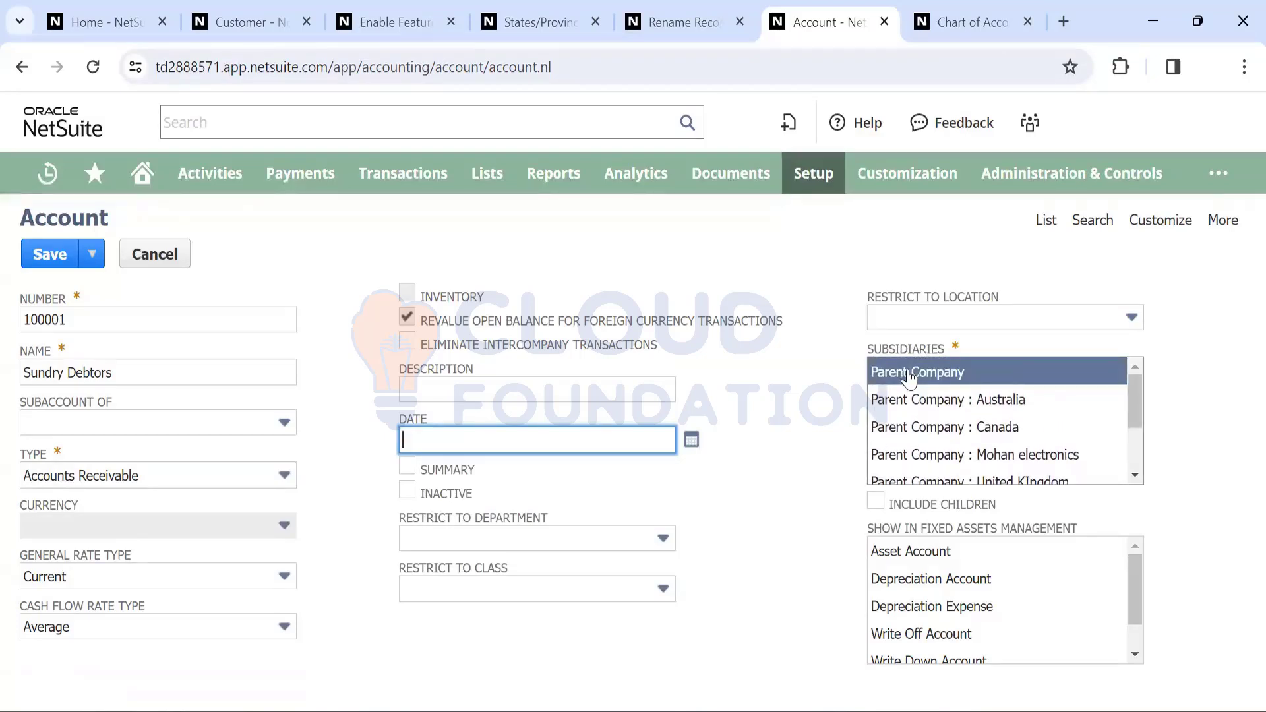
scroll(910, 378, "down", 1)
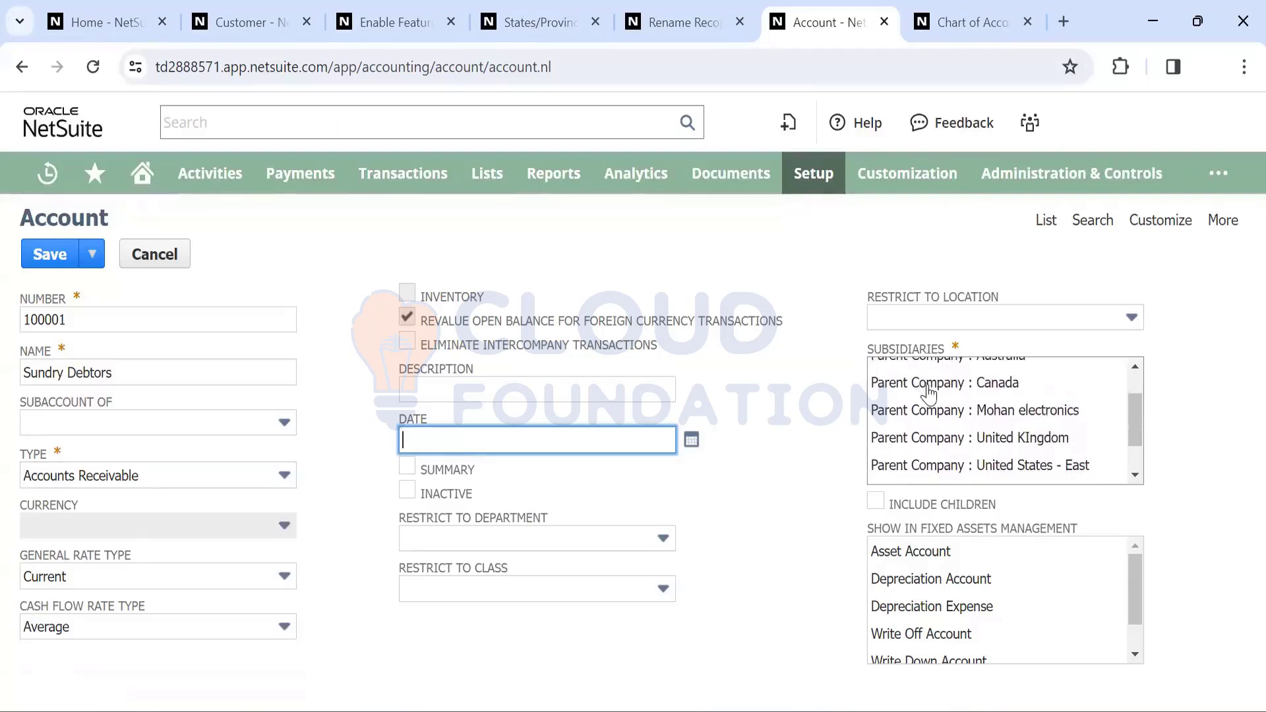
scroll(953, 399, "up", 1)
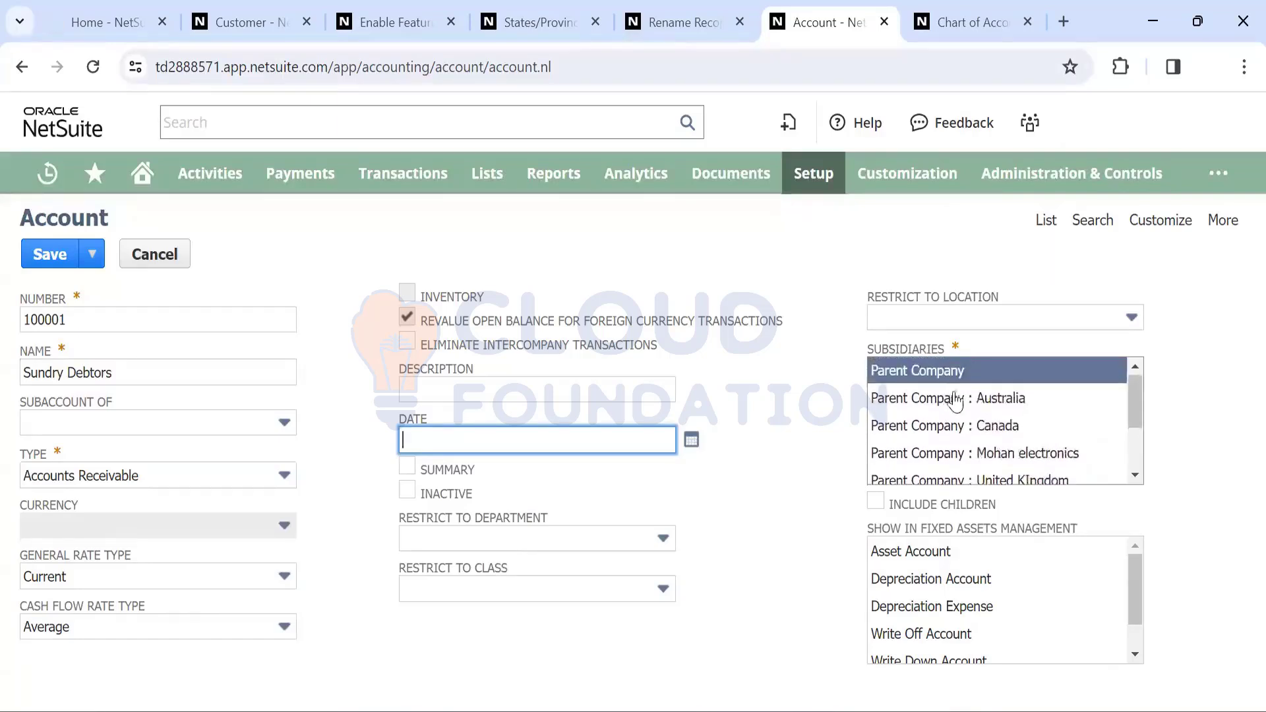
left_click(961, 403)
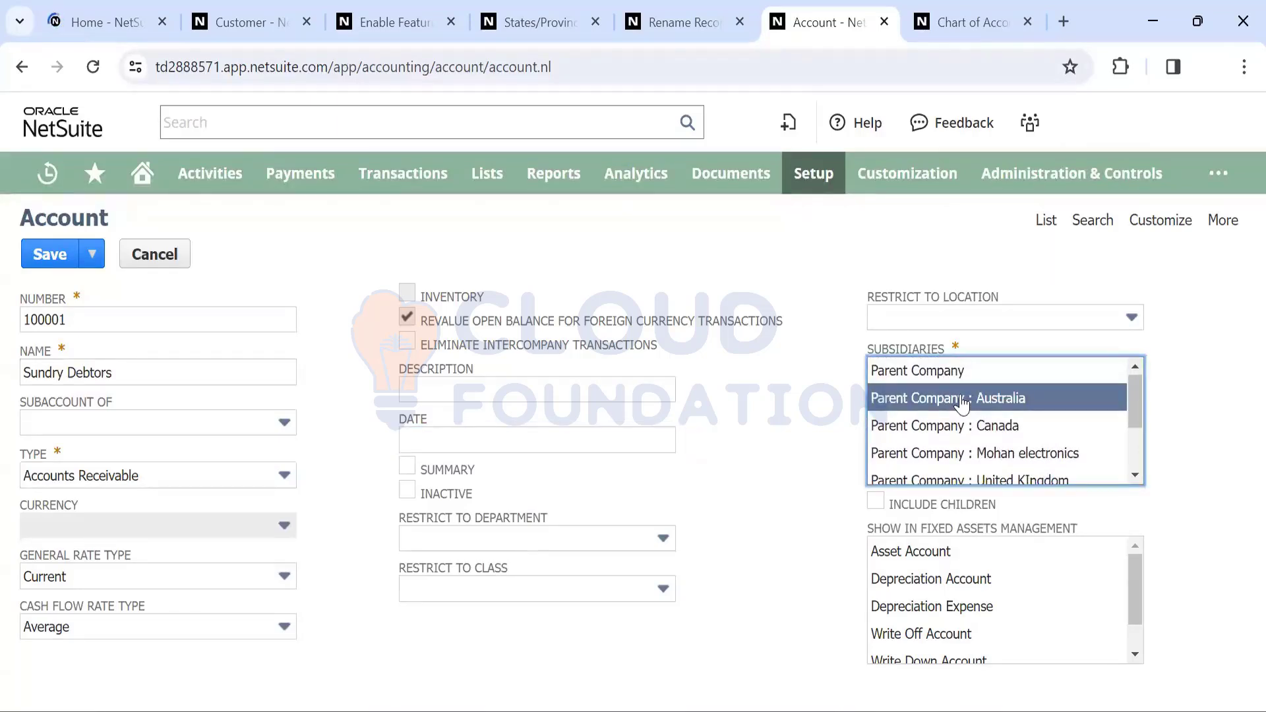
left_click(905, 377)
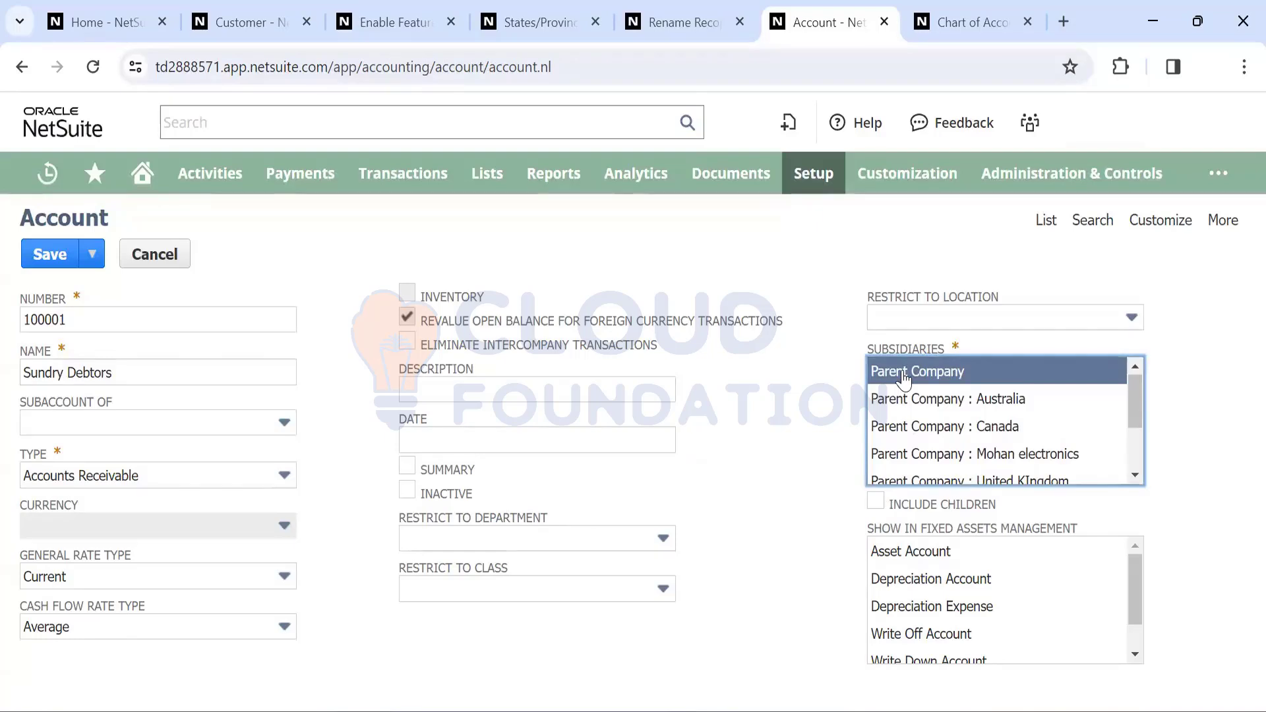
left_click(876, 502)
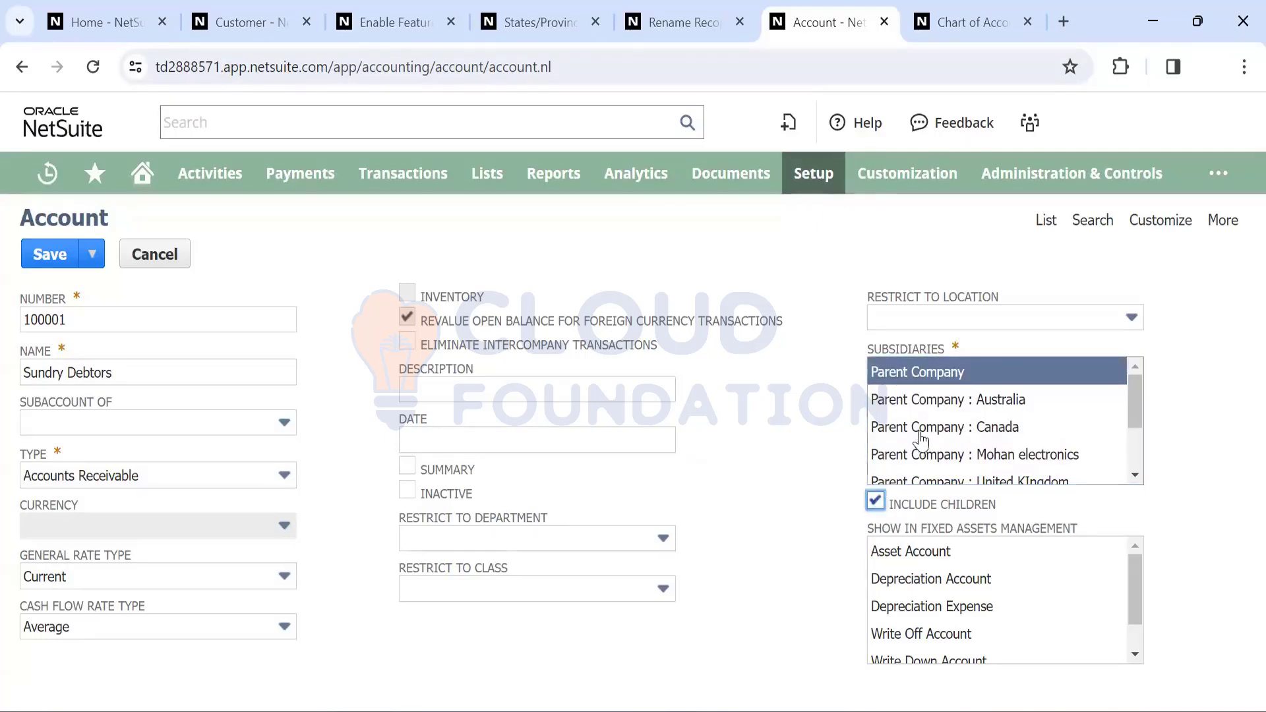
scroll(920, 443, "down", 2)
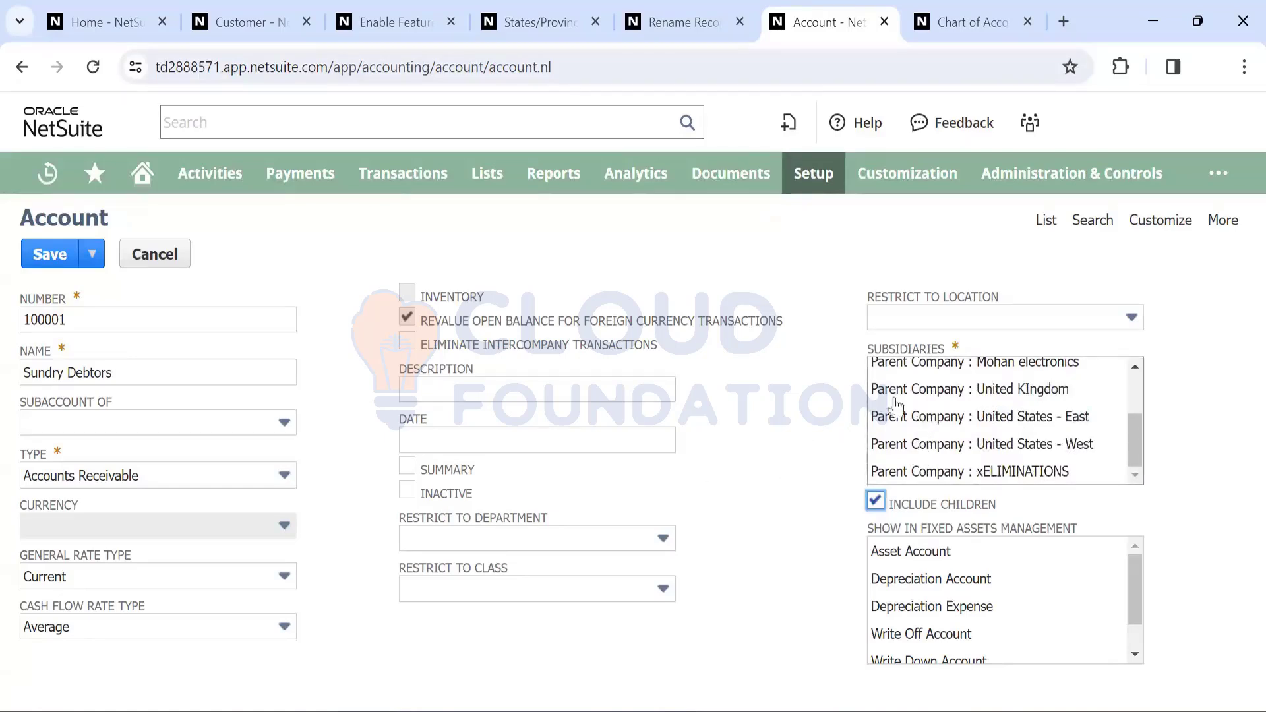
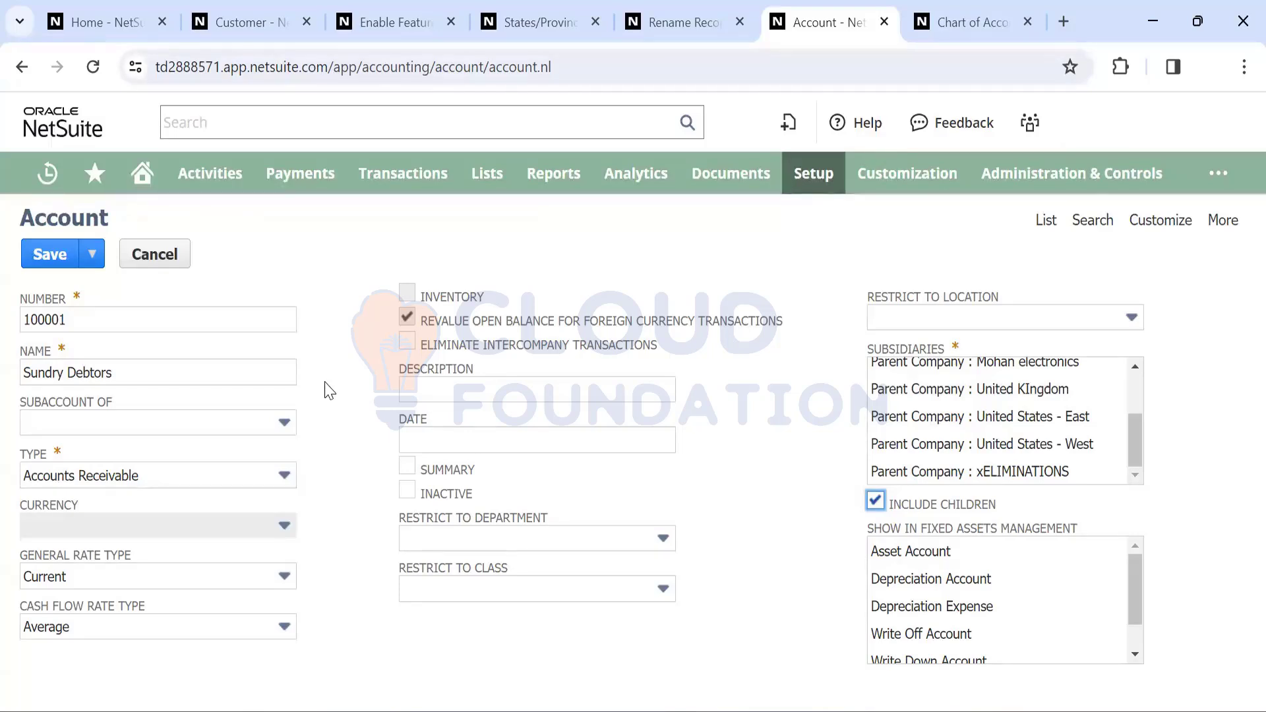
Browse the account types, change the account's type to Primary Bank and acknowledge the message
left_click(171, 484)
scroll(127, 573, "down", 3)
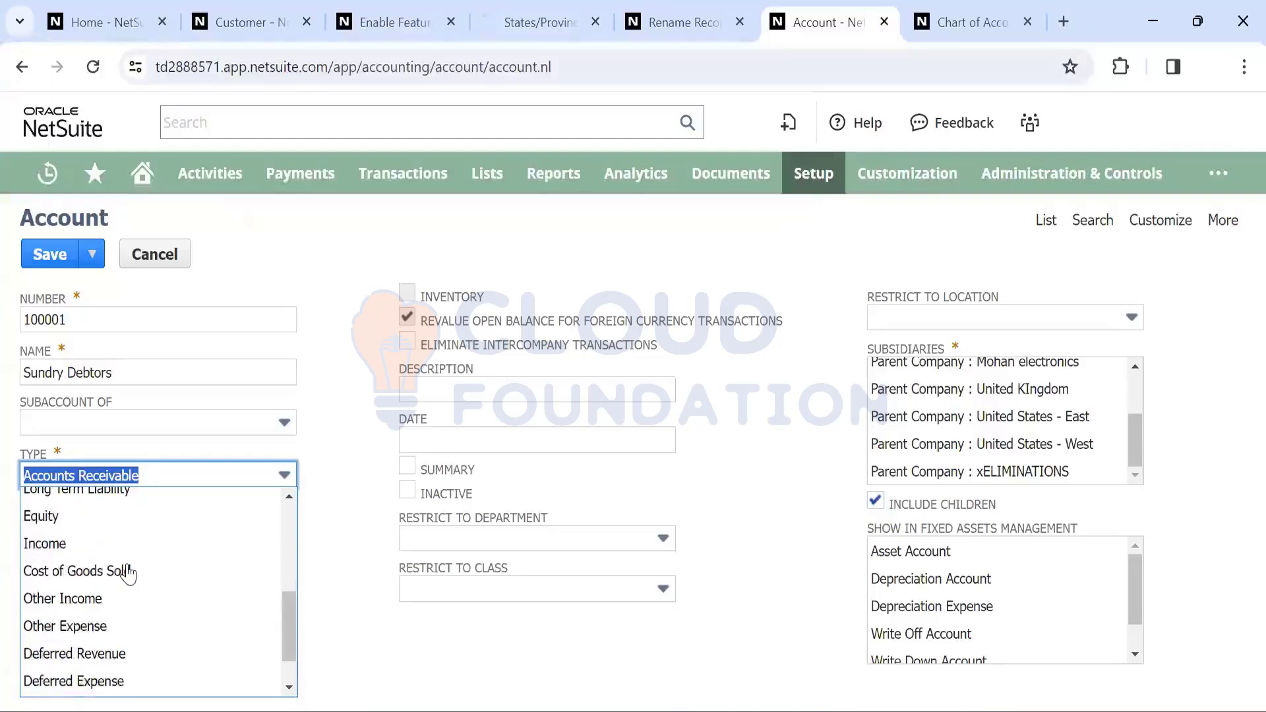
scroll(127, 572, "down", 1)
scroll(127, 572, "up", 4)
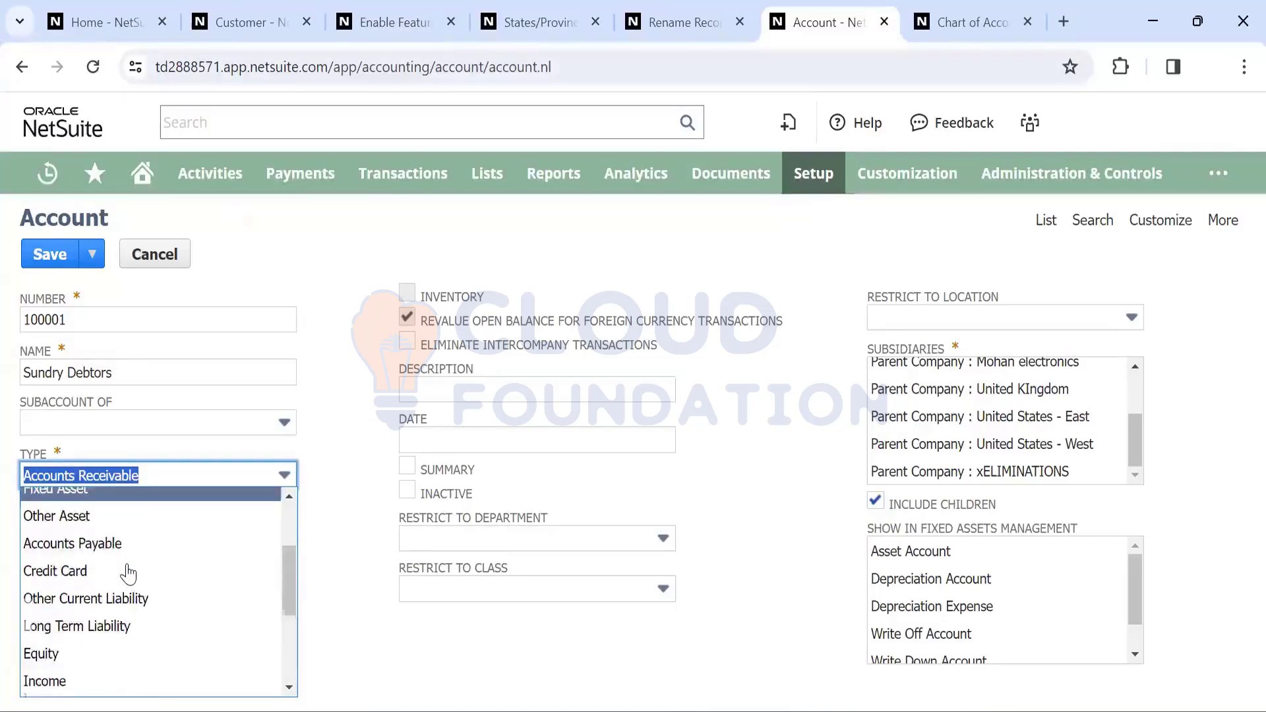
scroll(127, 572, "up", 3)
left_click(97, 532)
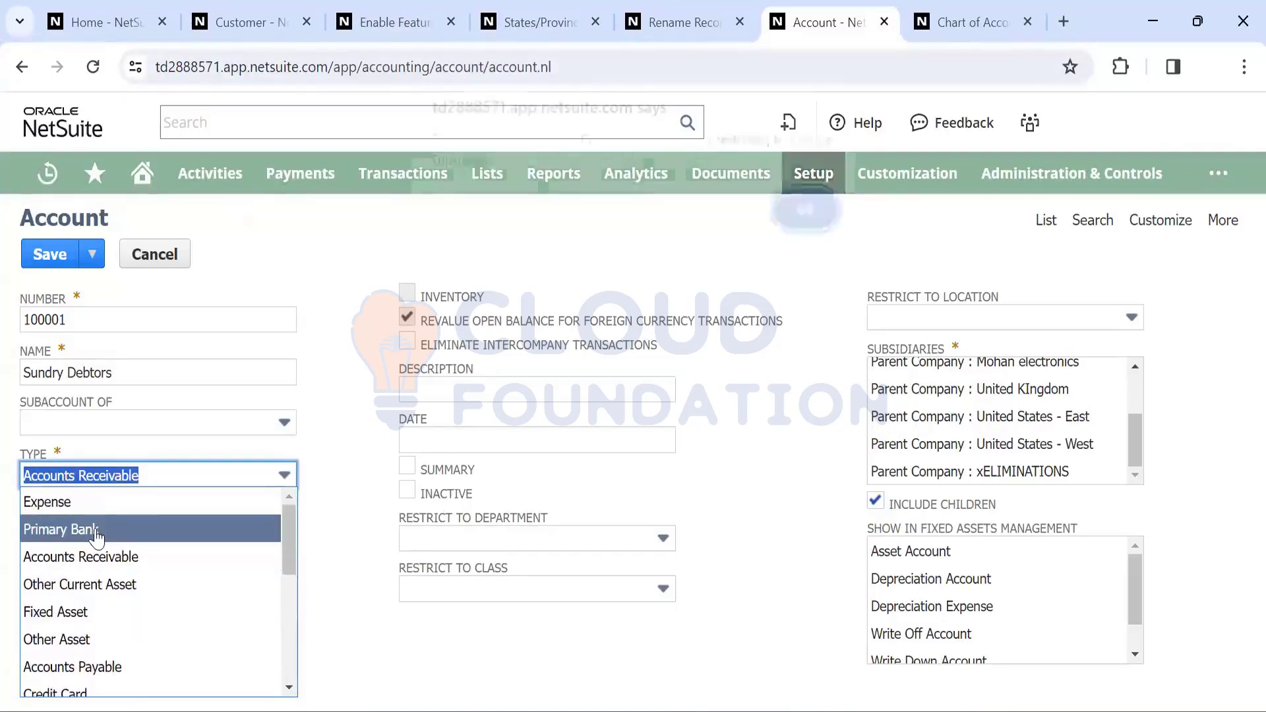
left_click(801, 221)
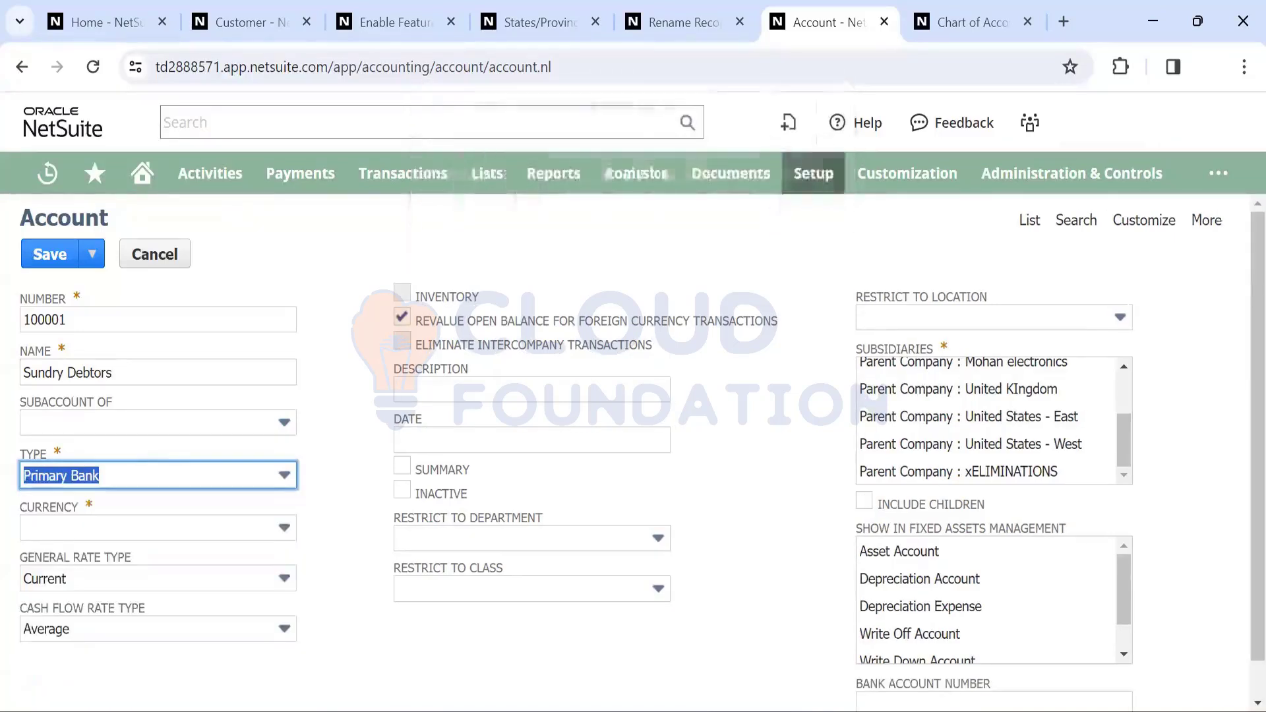
Switch the account's type to Accounts Receivable and then to Primary Bank again
left_click(236, 477)
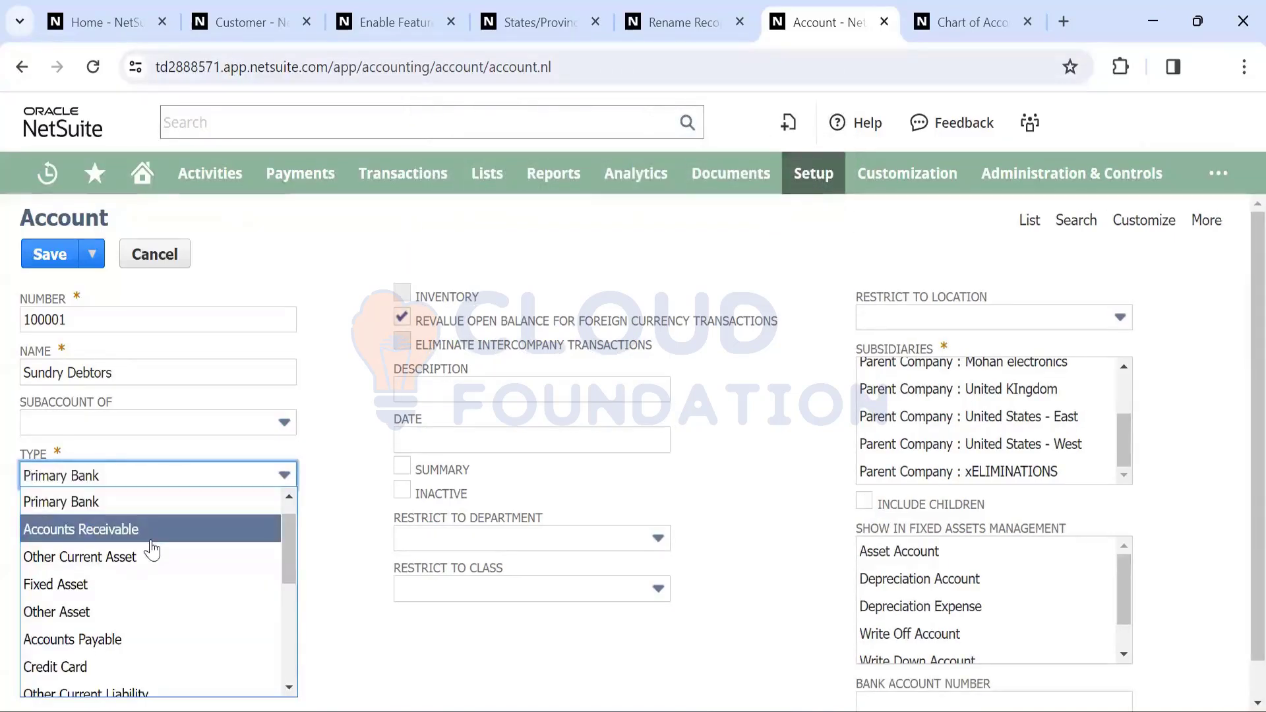
left_click(151, 541)
left_click(220, 478)
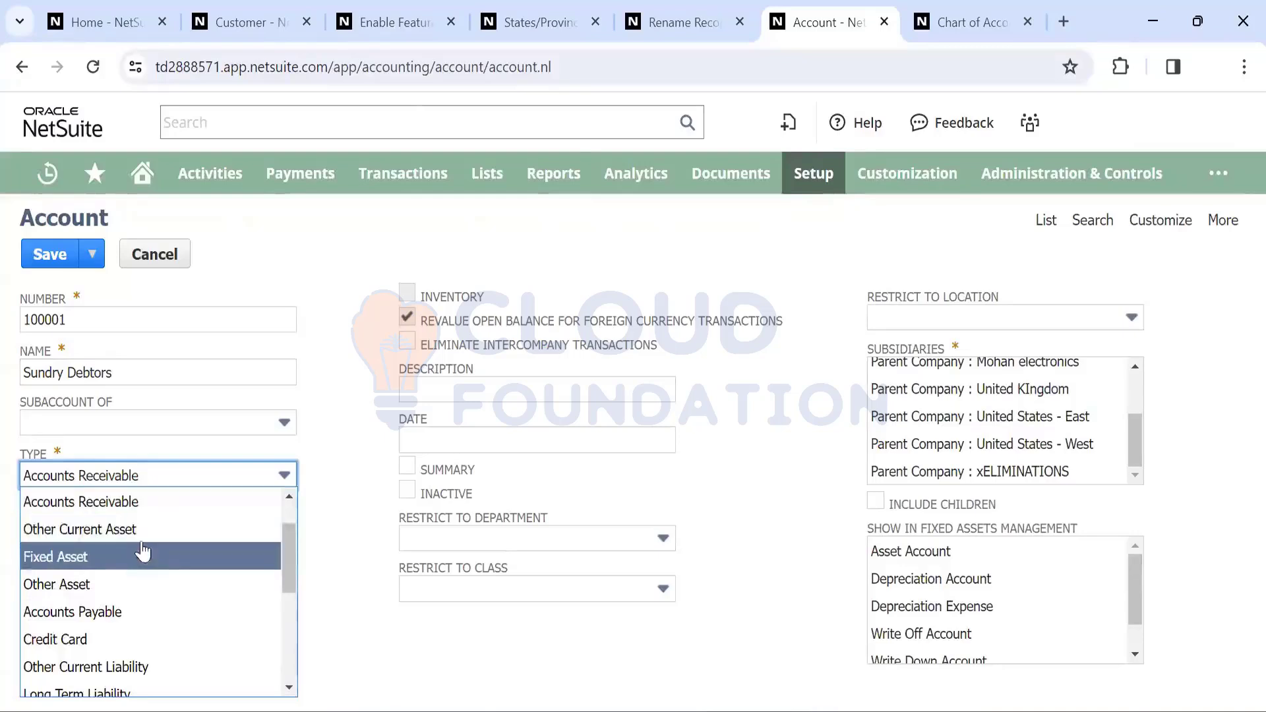
scroll(143, 551, "up", 1)
left_click(132, 531)
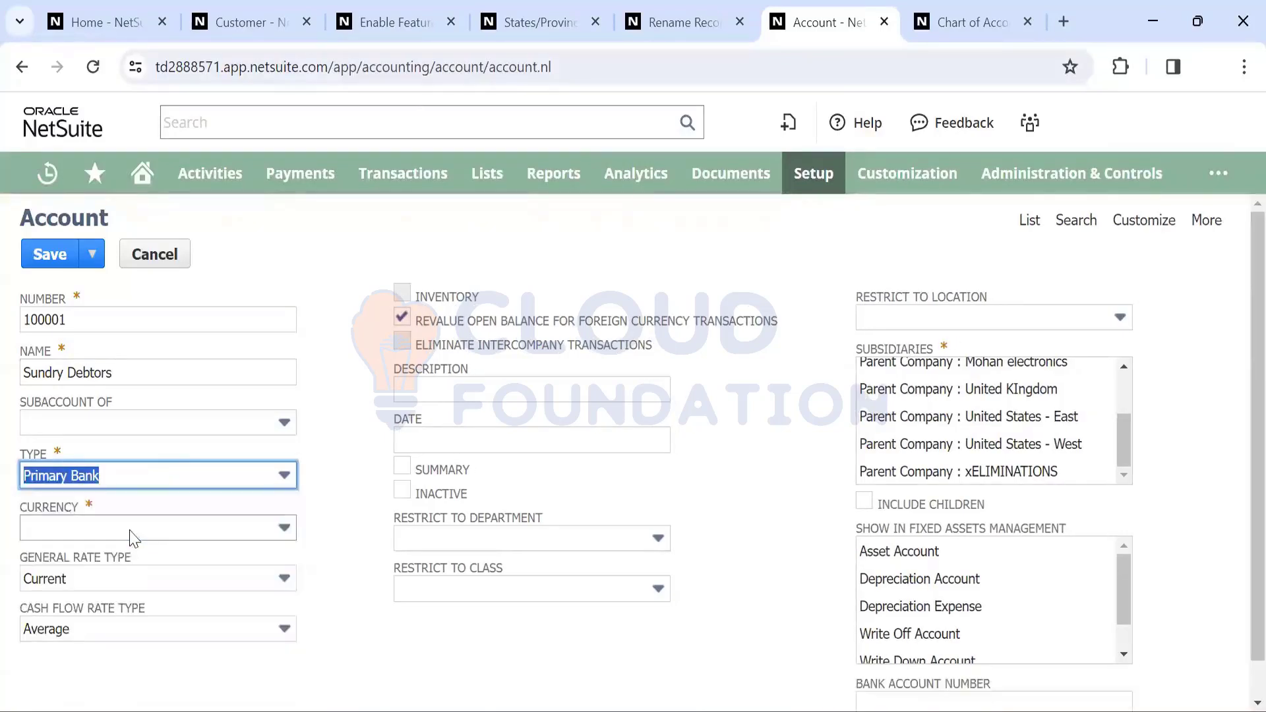
Assign the account to Parent Company : United States - East and try to include its children
left_click(943, 418)
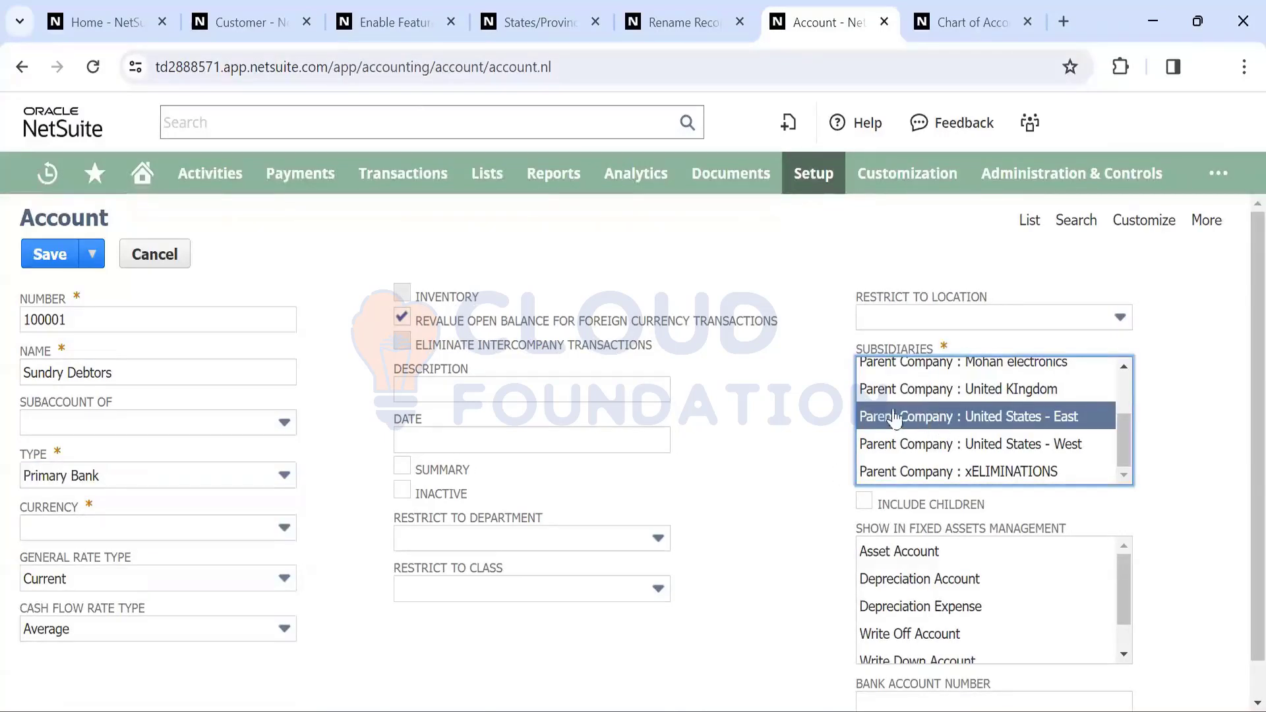
left_click(864, 505)
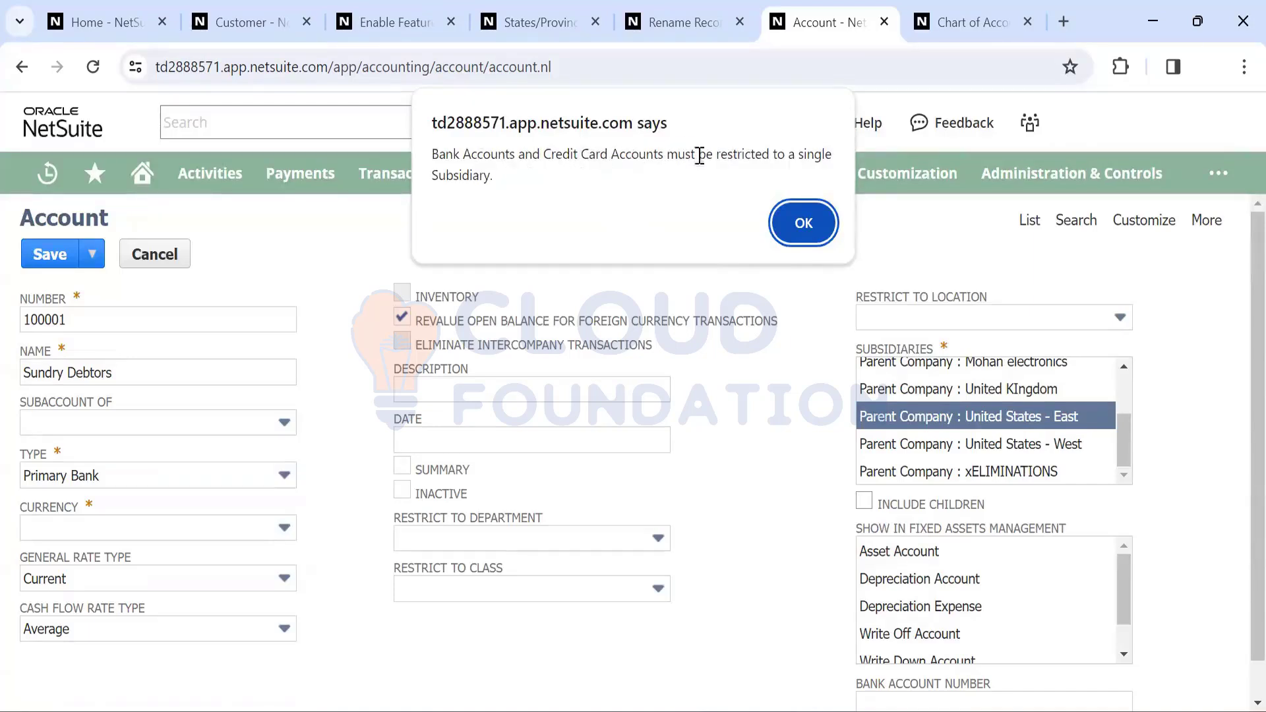
left_click(804, 224)
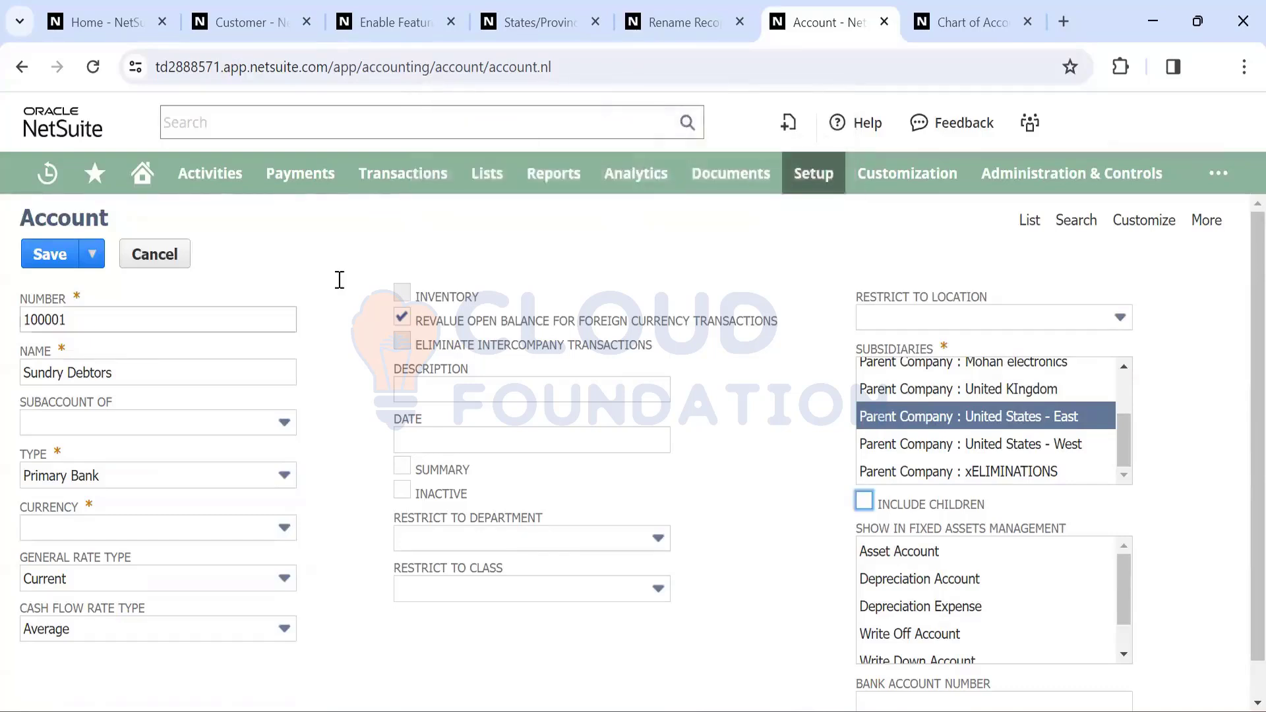
Set the account's type back to Accounts Receivable
left_click(247, 477)
left_click(165, 527)
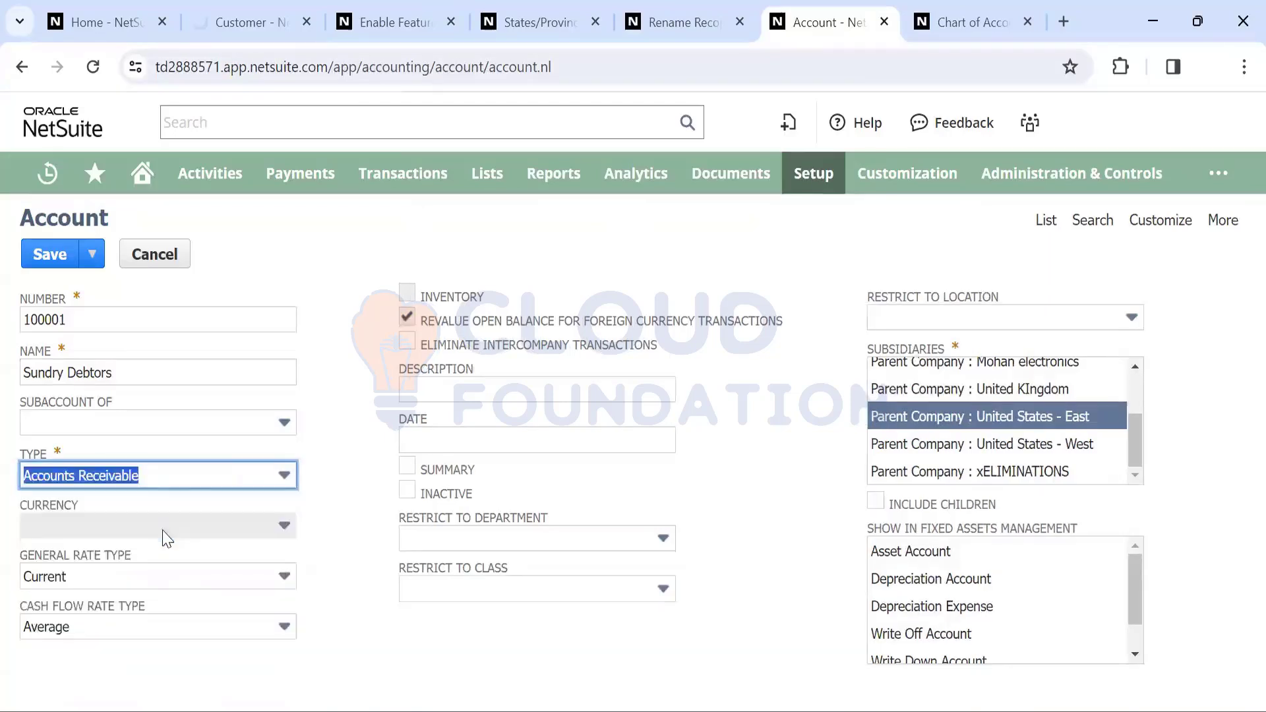
Assign the Sundry Debtors account to Parent Company with its children included, and save the account
scroll(907, 409, "up", 3)
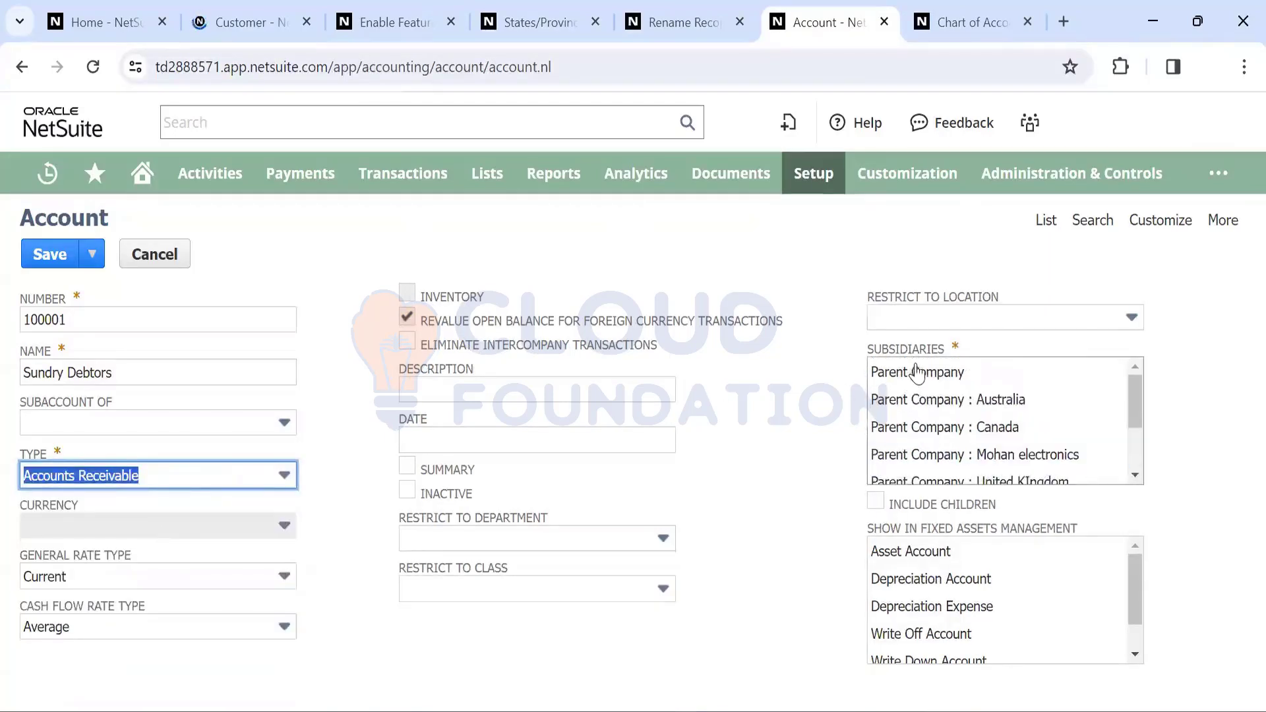
left_click(917, 373)
left_click(875, 502)
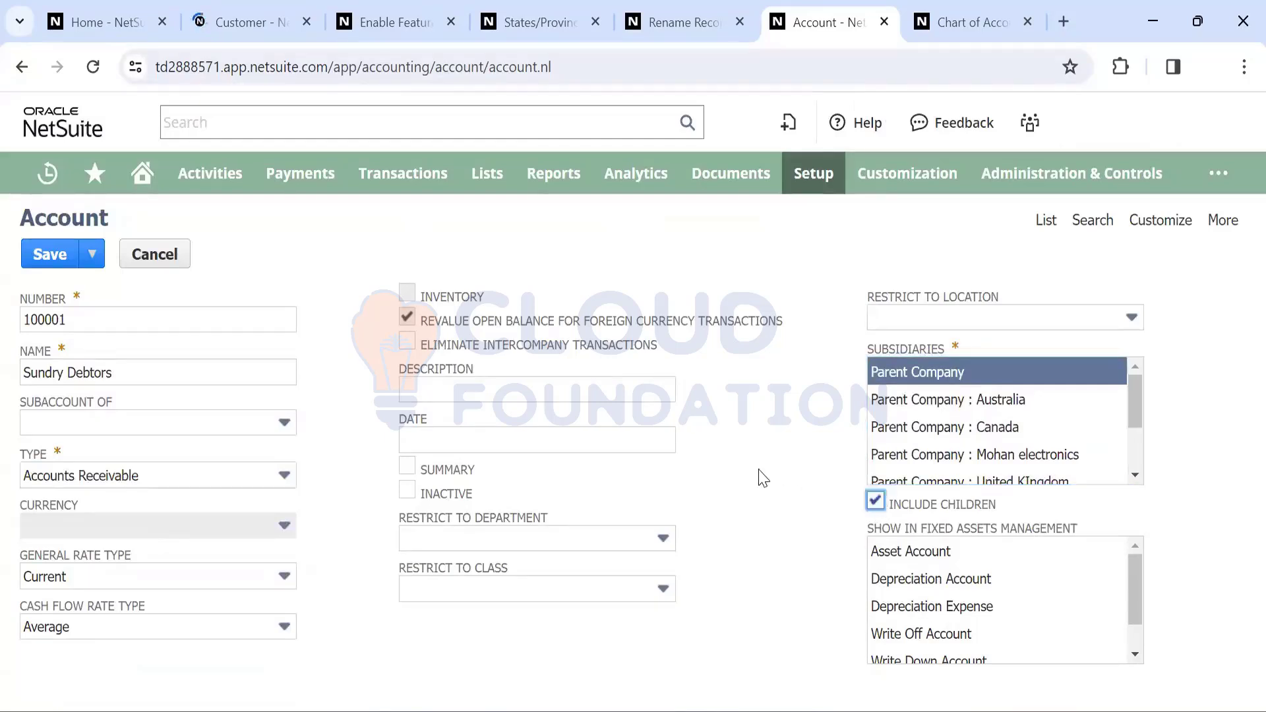
left_click(46, 257)
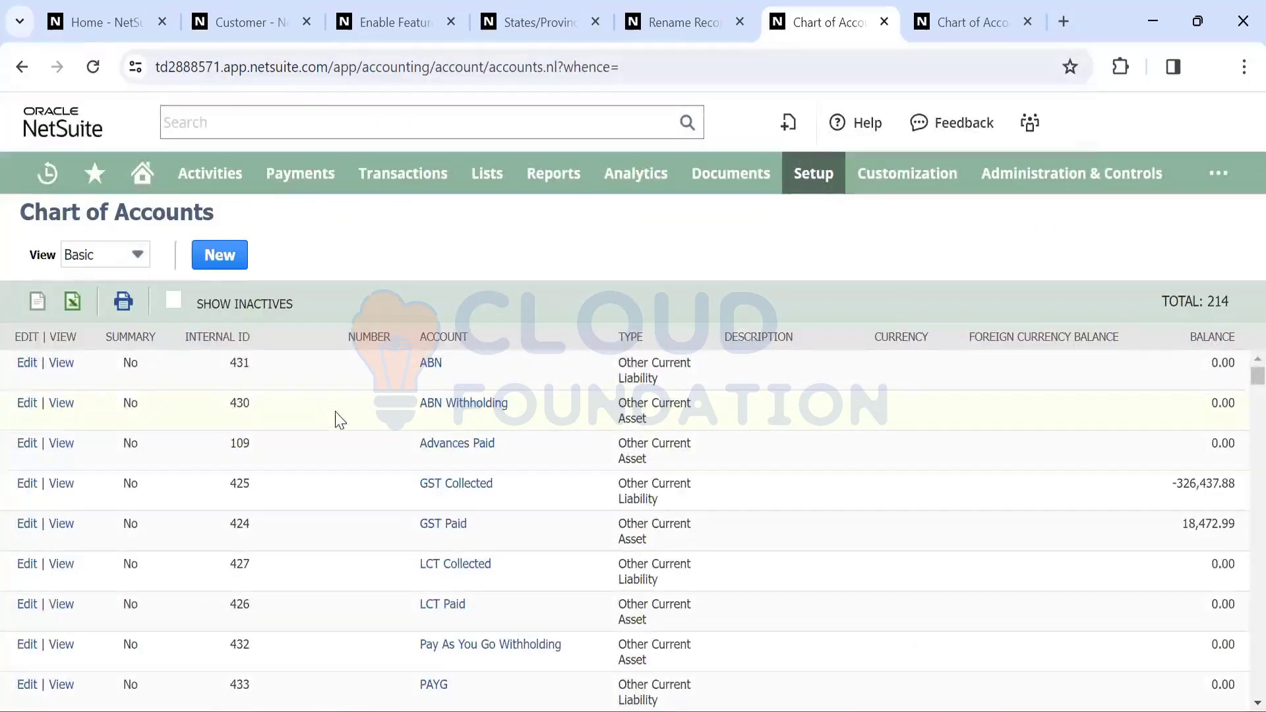
Find "sundry de" in the account list and close the duplicate Chart of Accounts page
key("ctrl+f")
type("sundry de")
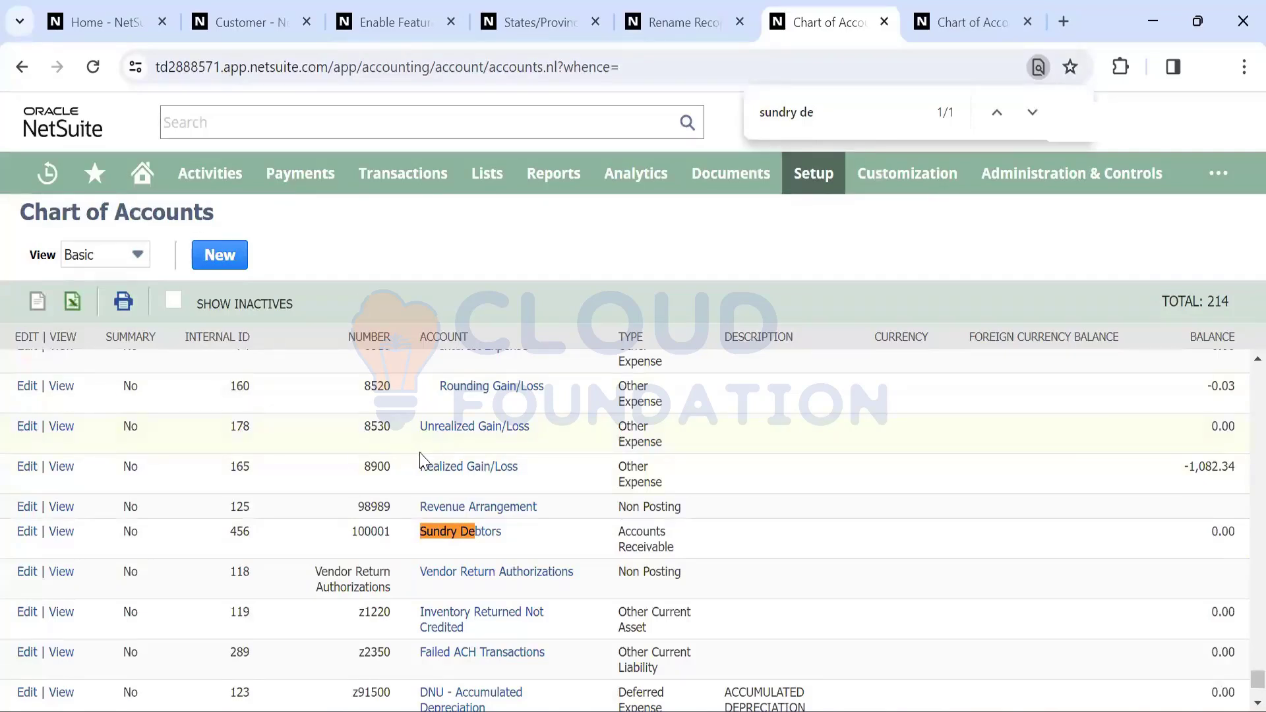
left_click(975, 9)
left_click(1027, 21)
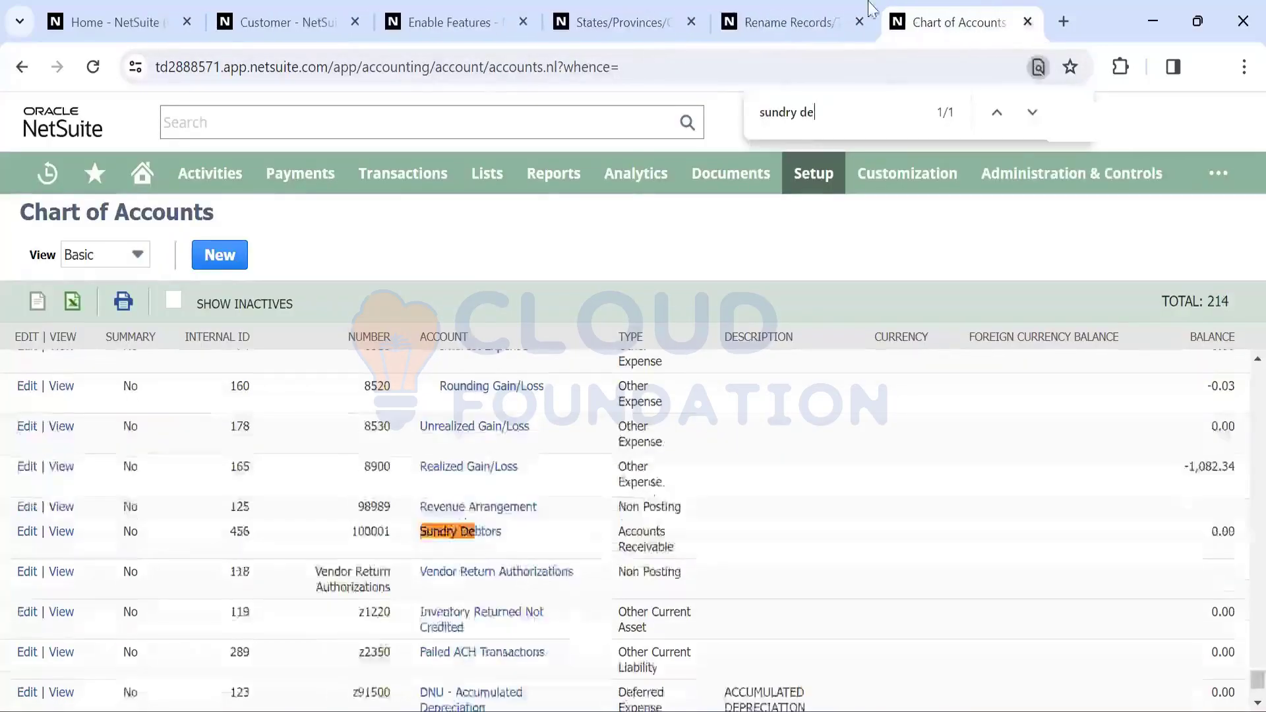
Review the account type names on the Rename Records page, and return to the Chart of Accounts to examine the Primary Bank accounts
left_click(793, 16)
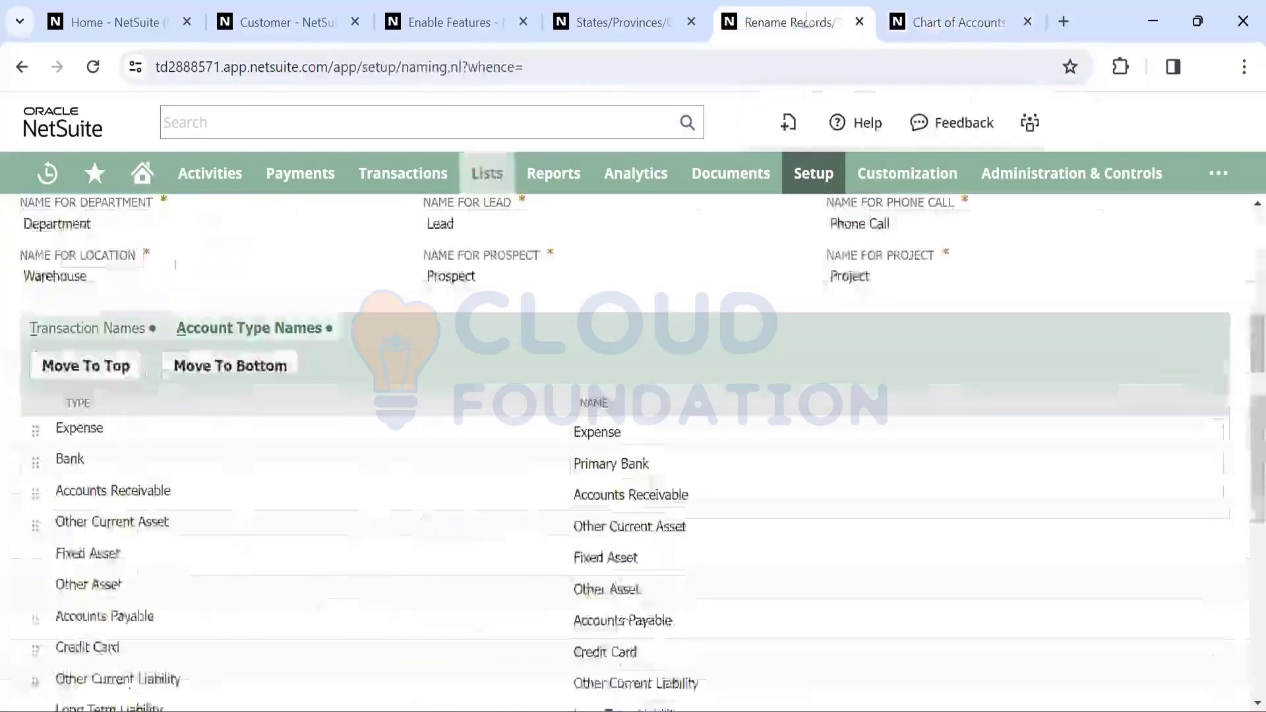
left_click(915, 29)
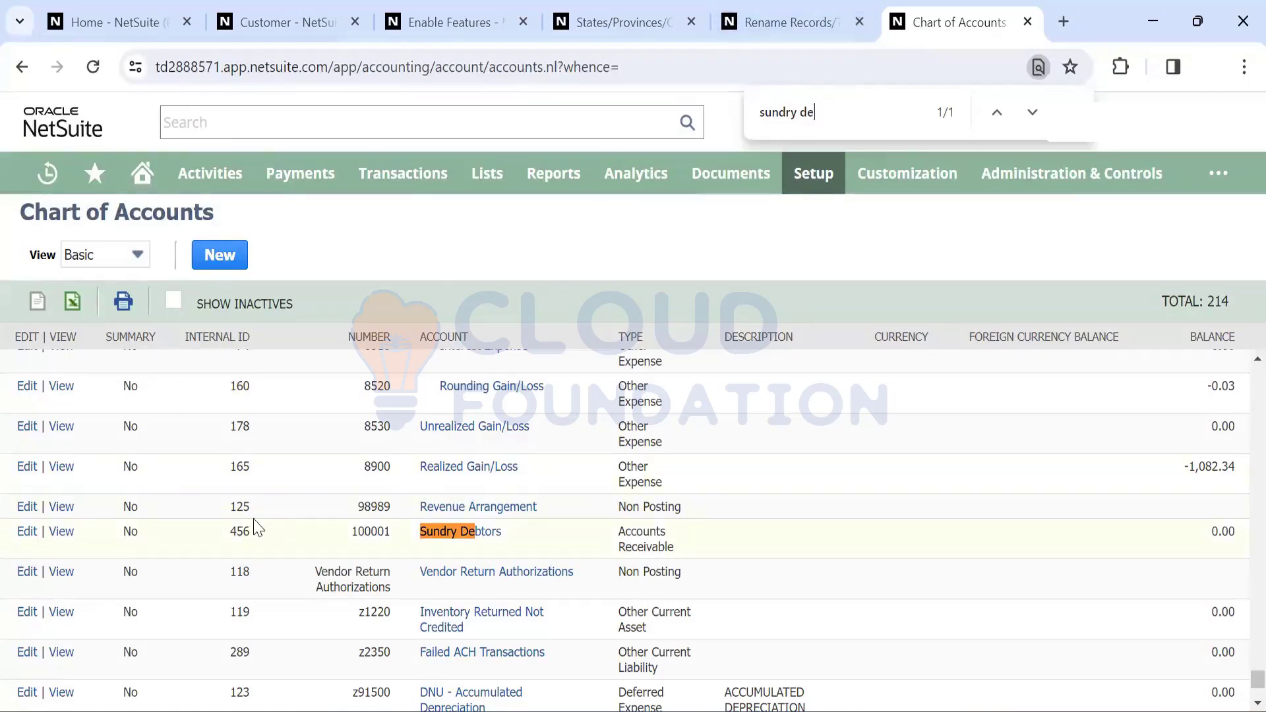
scroll(254, 523, "down", 2)
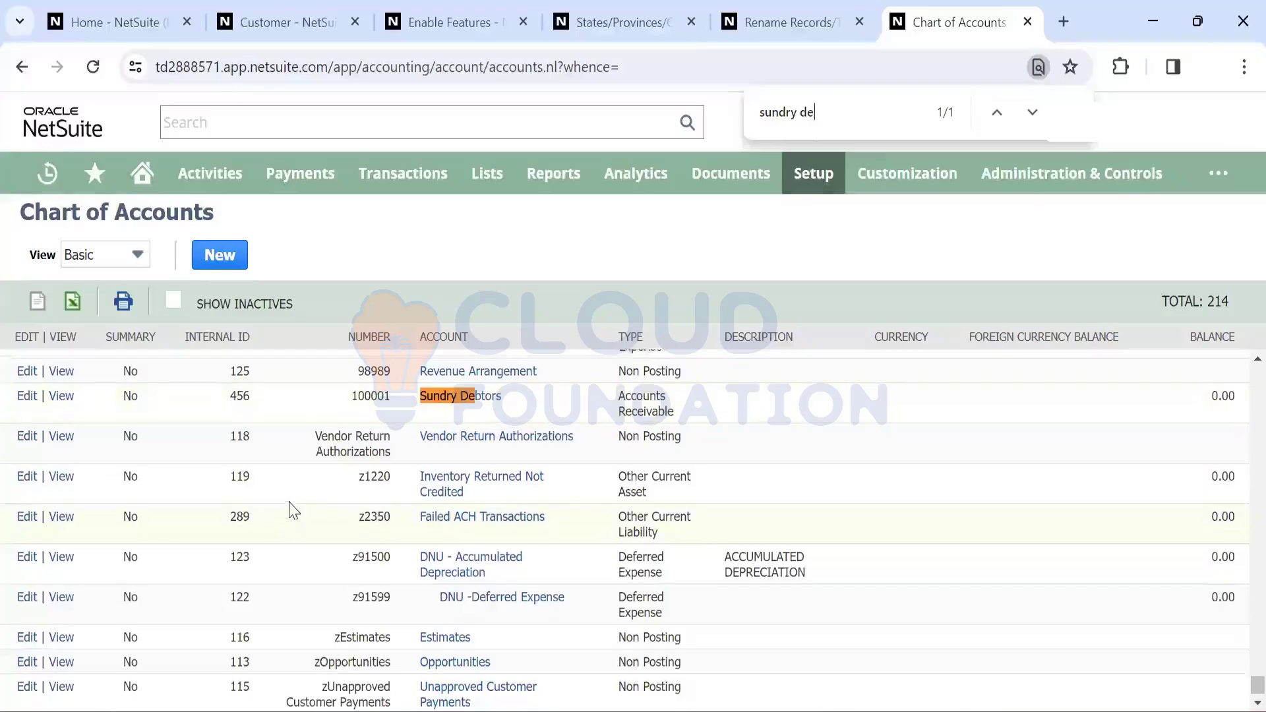
scroll(284, 521, "up", 20)
scroll(293, 510, "up", 12)
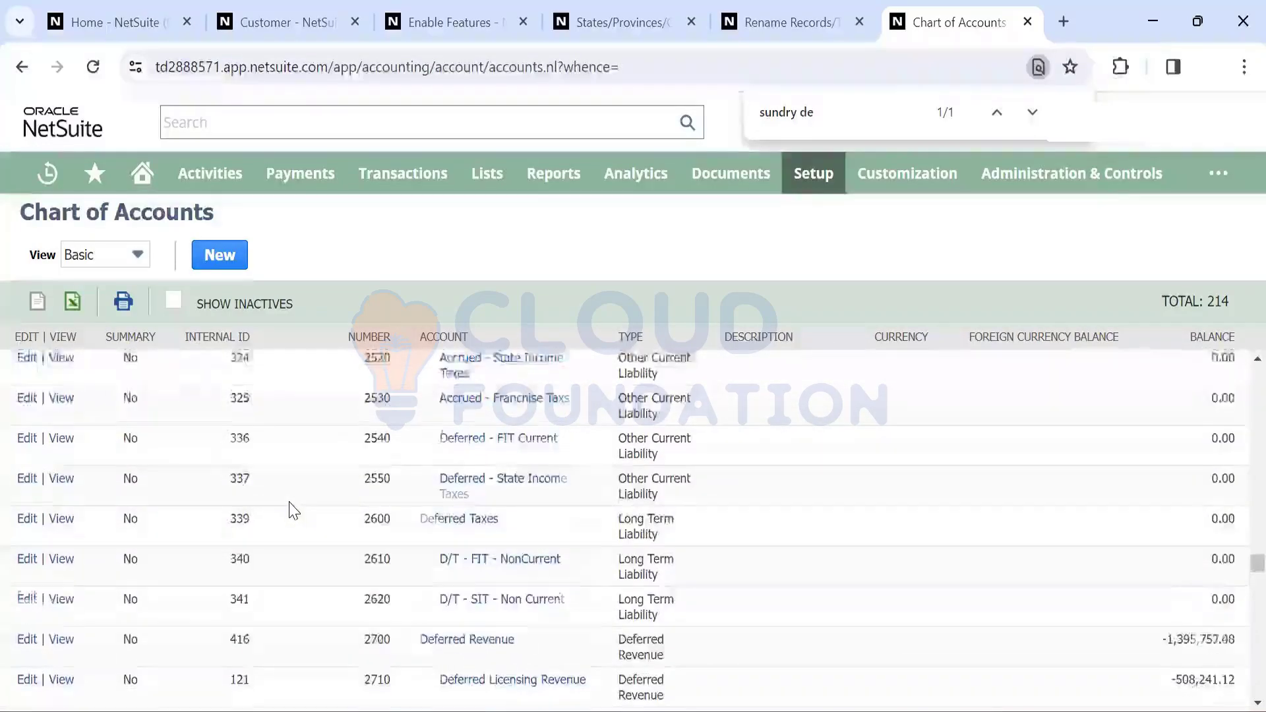
scroll(293, 511, "up", 10)
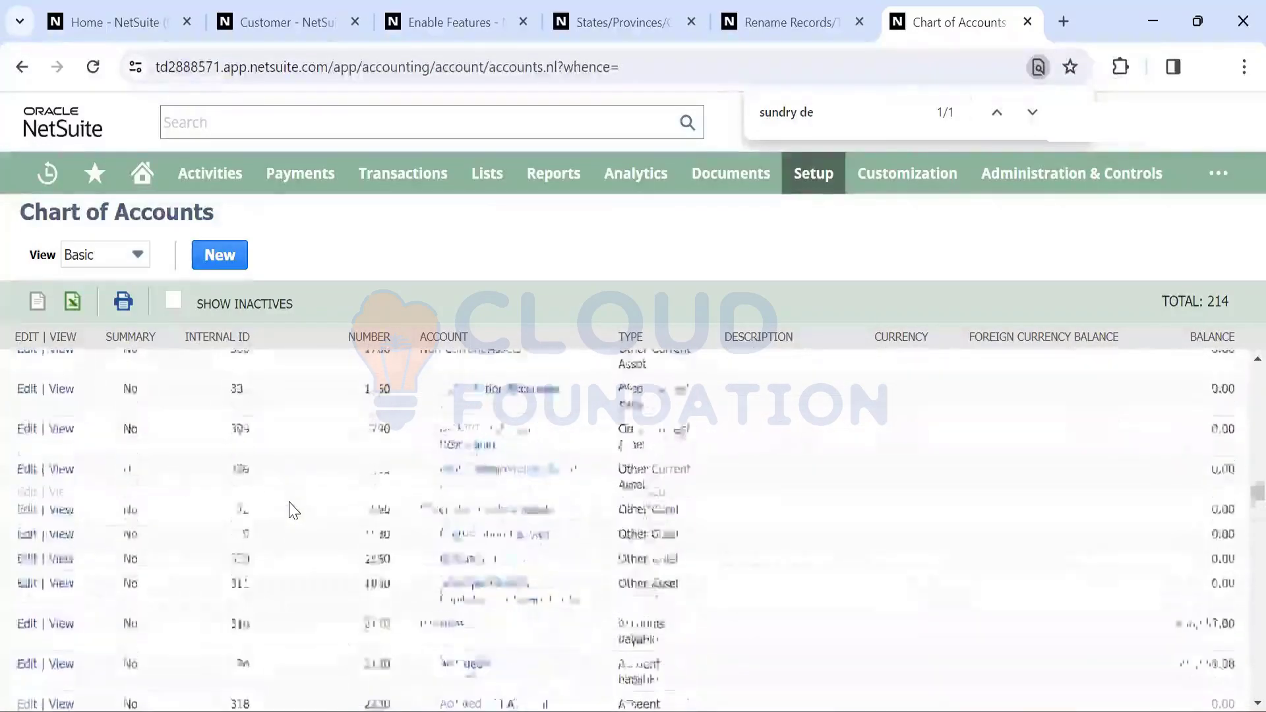
scroll(293, 511, "up", 10)
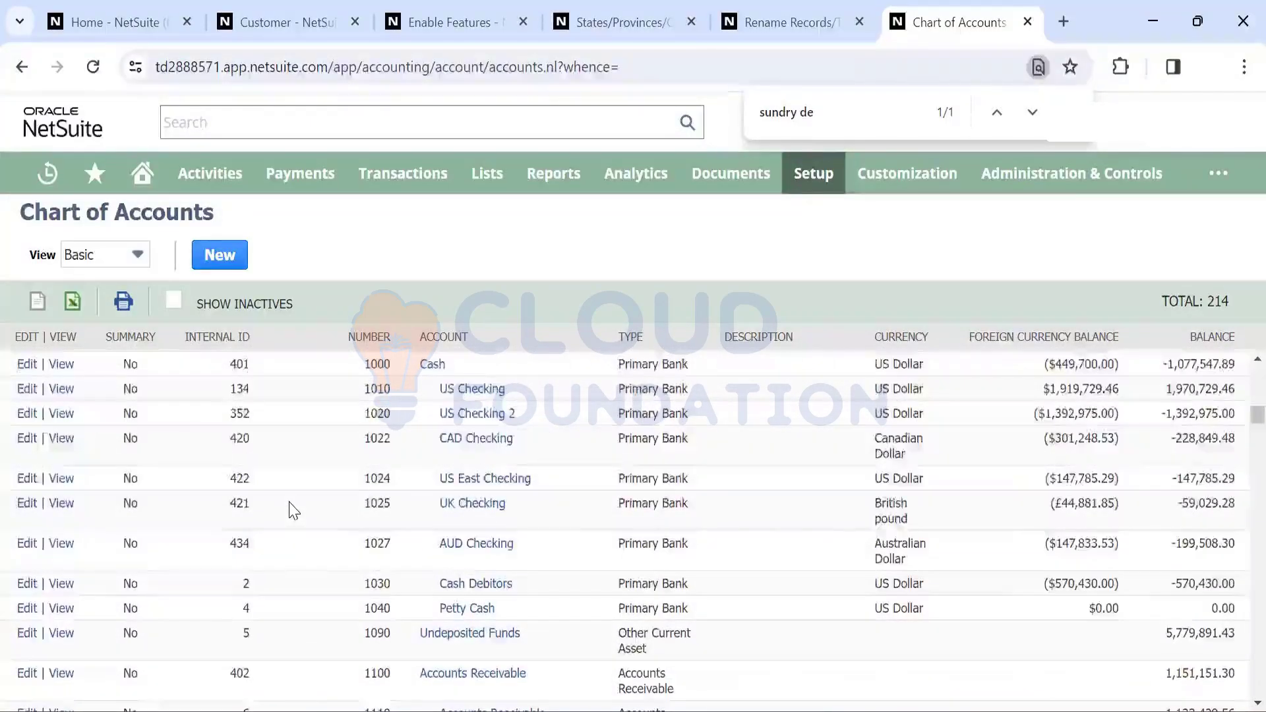
scroll(294, 511, "up", 2)
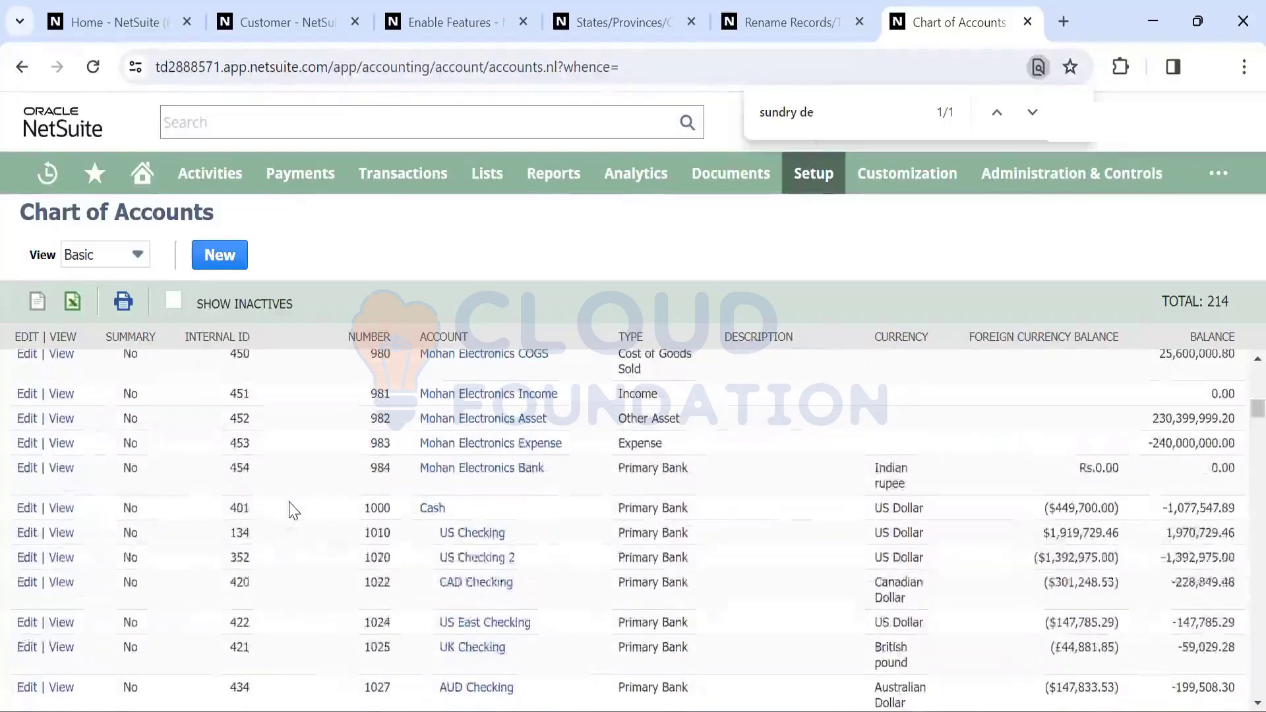
scroll(384, 417, "down", 1)
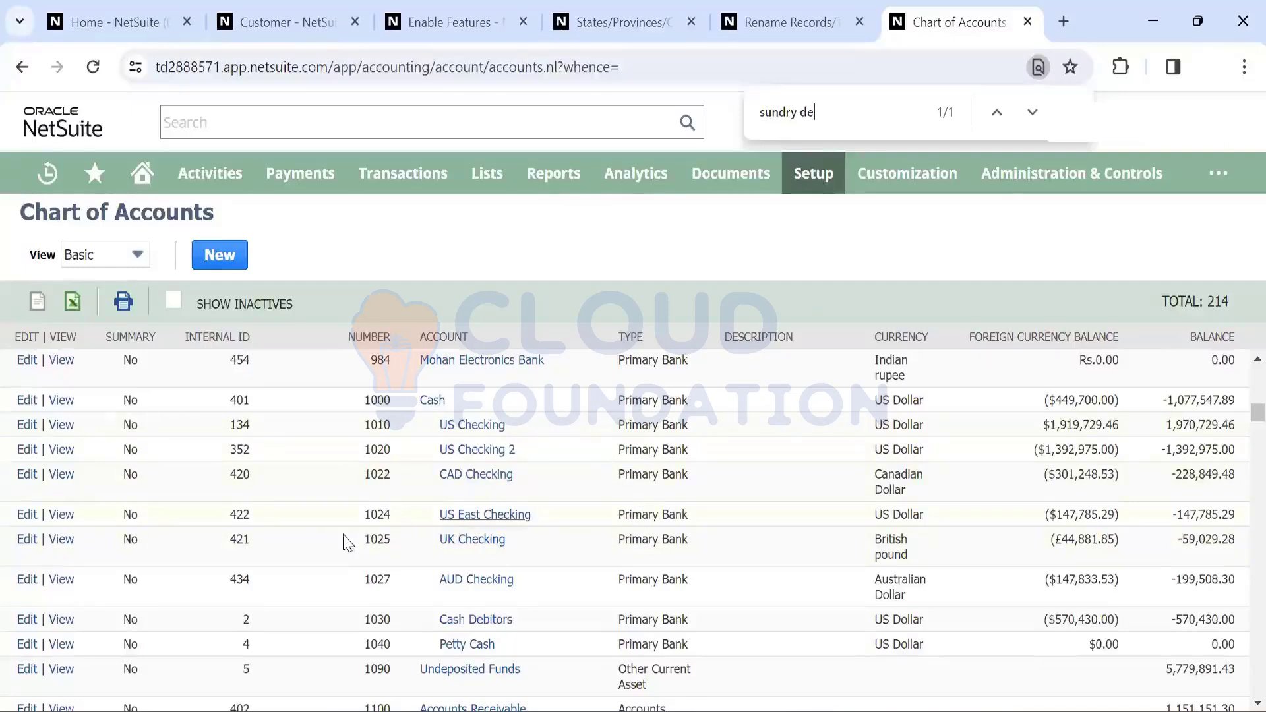
Examine the receivable, inventory, prepaid, intercompany and fixed asset accounts and their numbering in the Chart of Accounts
scroll(396, 548, "down", 3)
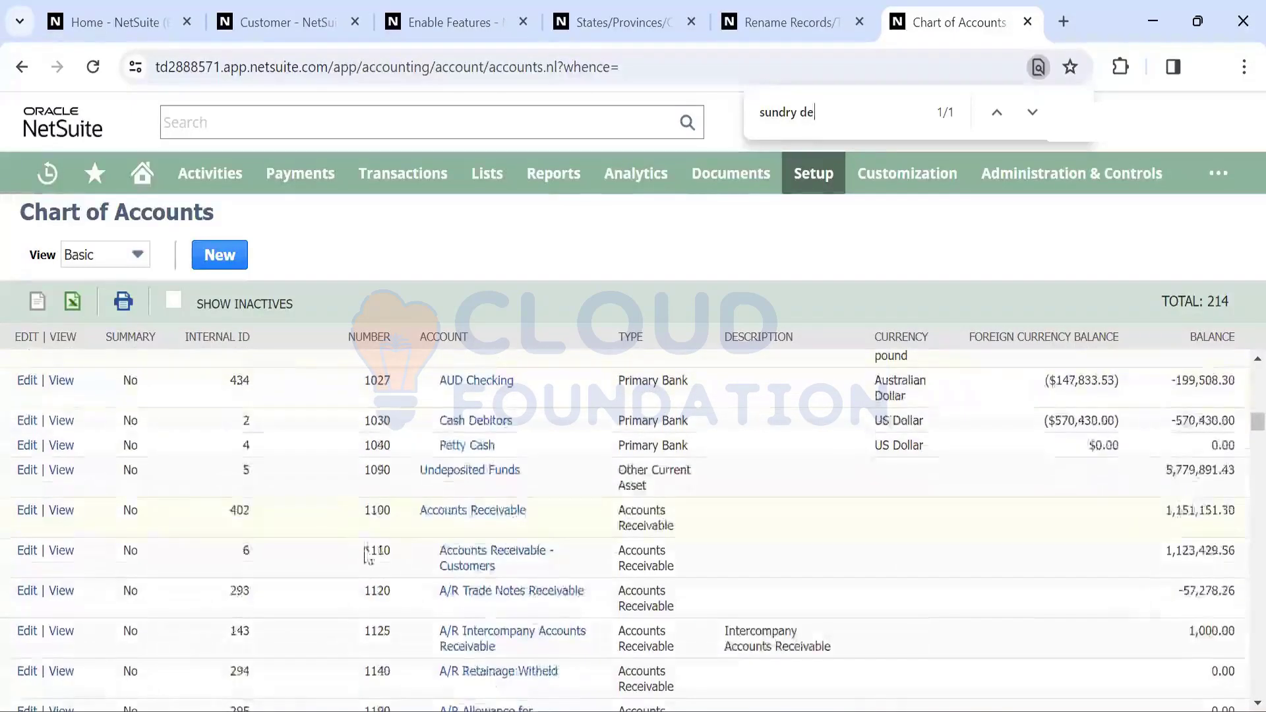
scroll(367, 555, "down", 7)
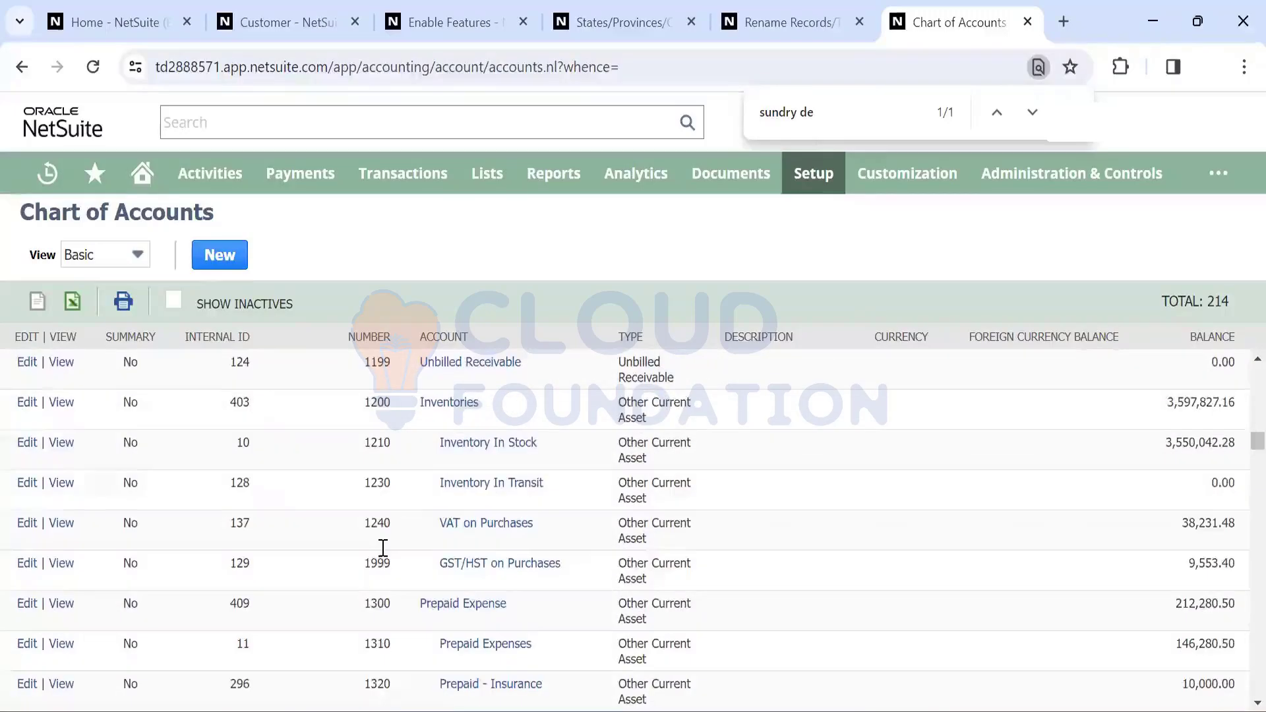
scroll(383, 548, "up", 1)
scroll(383, 548, "down", 5)
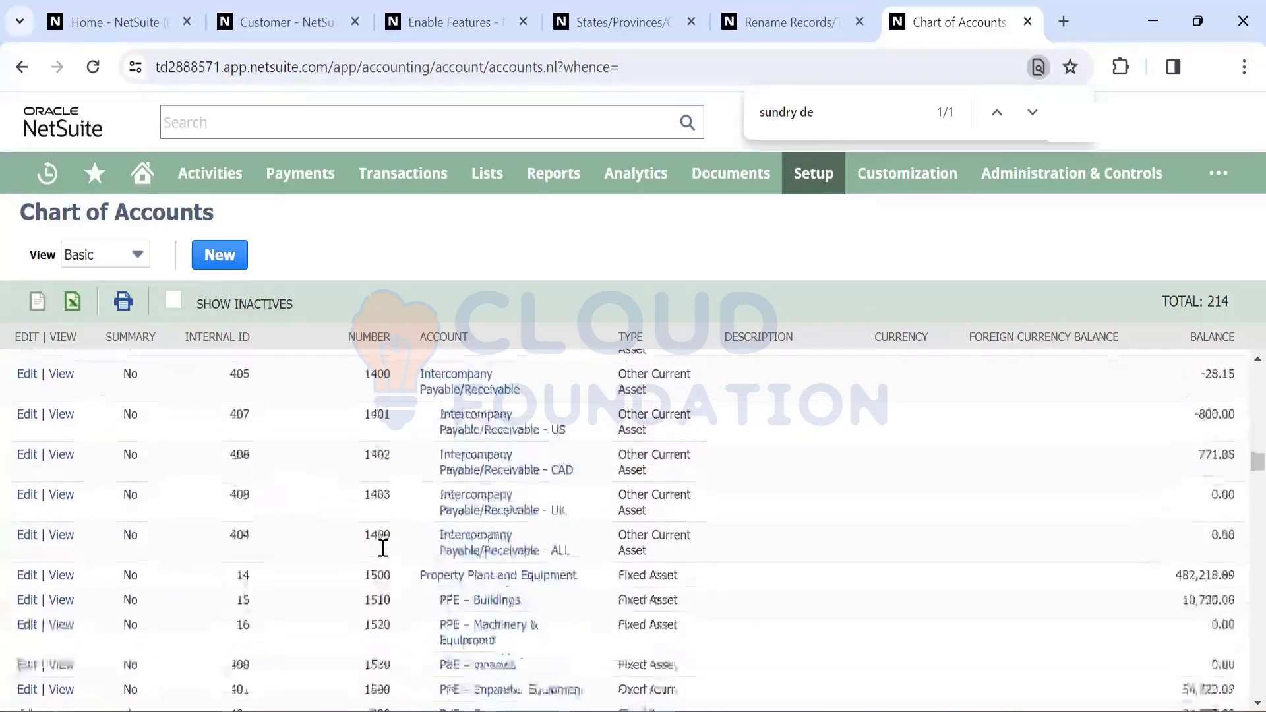
scroll(383, 548, "down", 3)
scroll(353, 503, "up", 2)
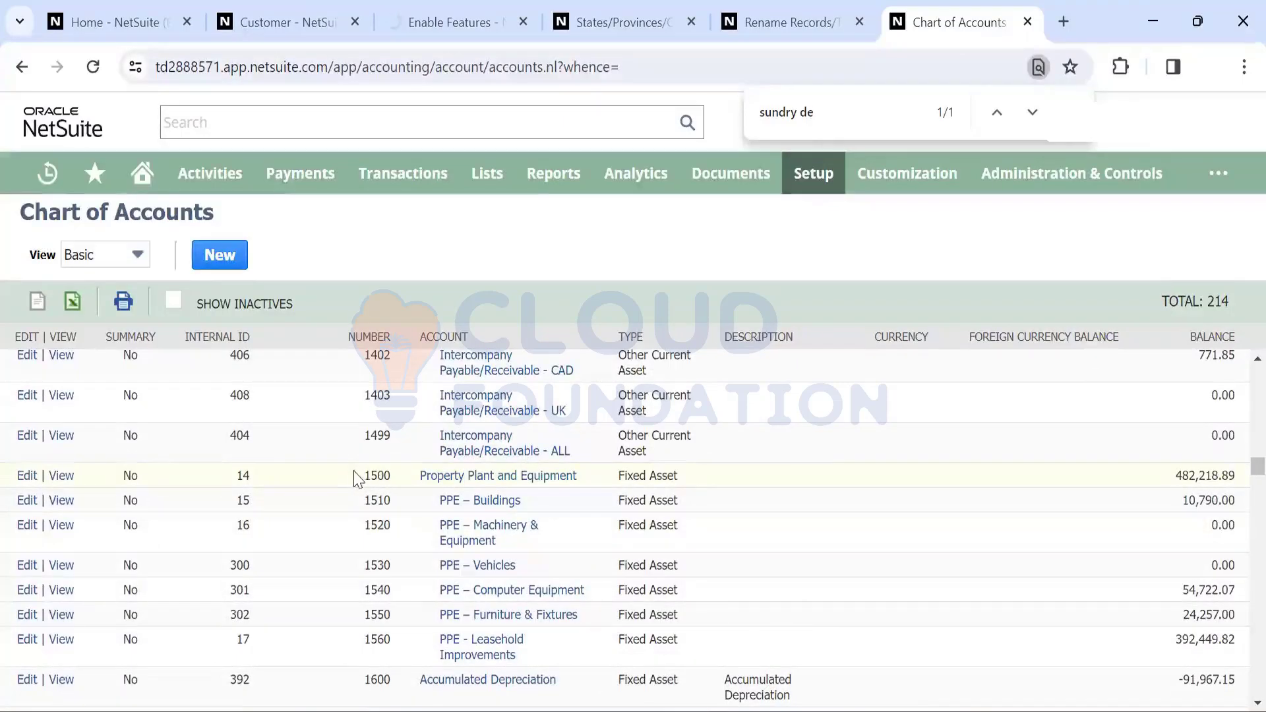
Examine the accumulated depreciation, non-current asset, payable and credit card accounts and compare their number ranges
scroll(352, 583, "down", 12)
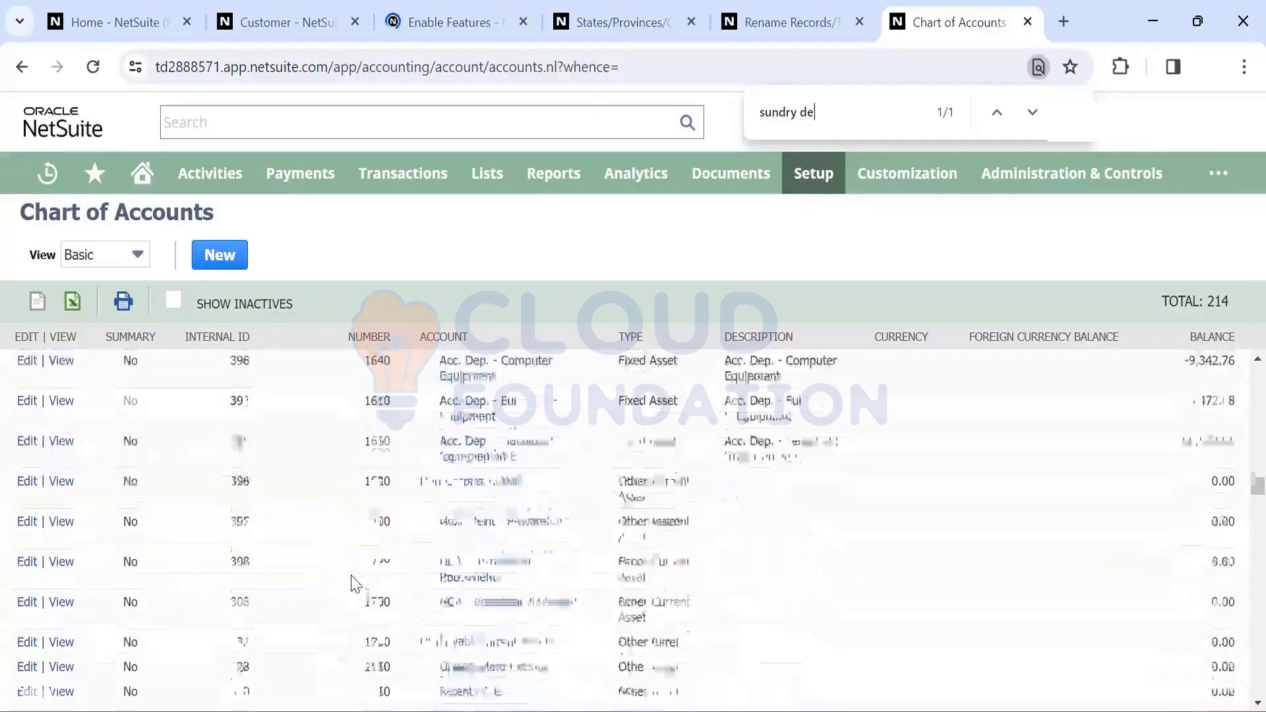
scroll(353, 584, "down", 3)
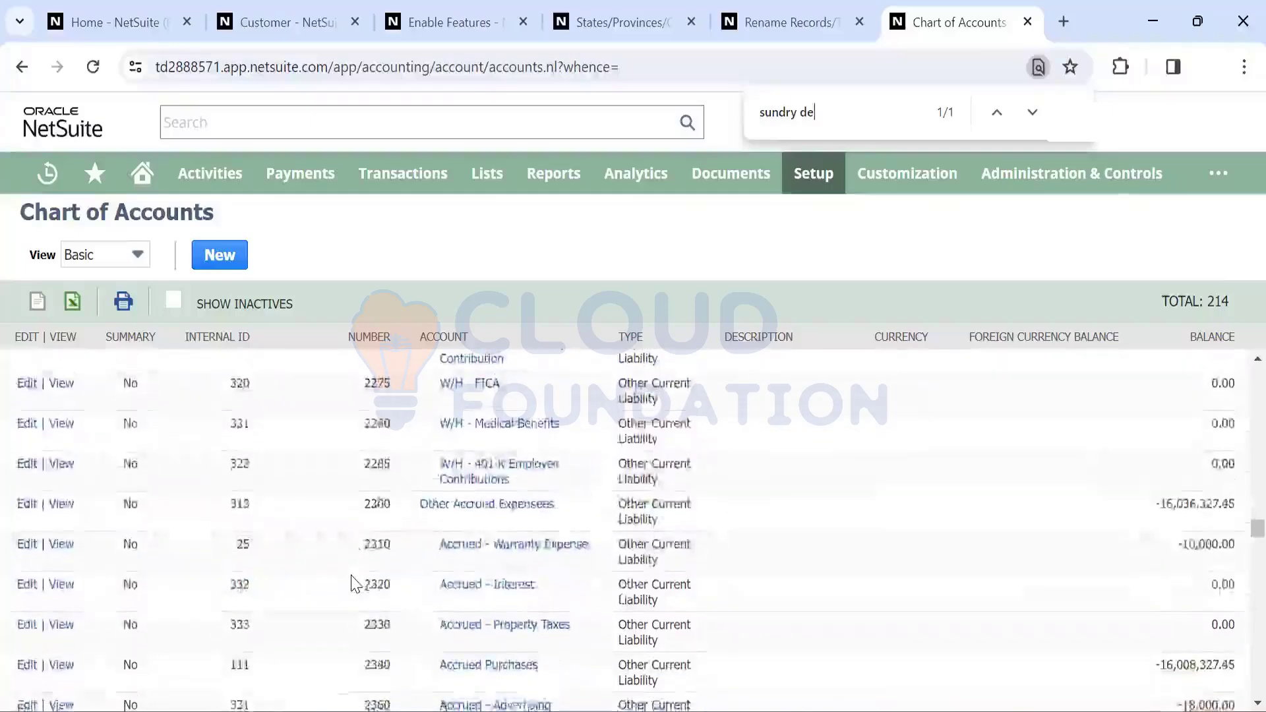
scroll(353, 583, "up", 10)
scroll(353, 583, "down", 6)
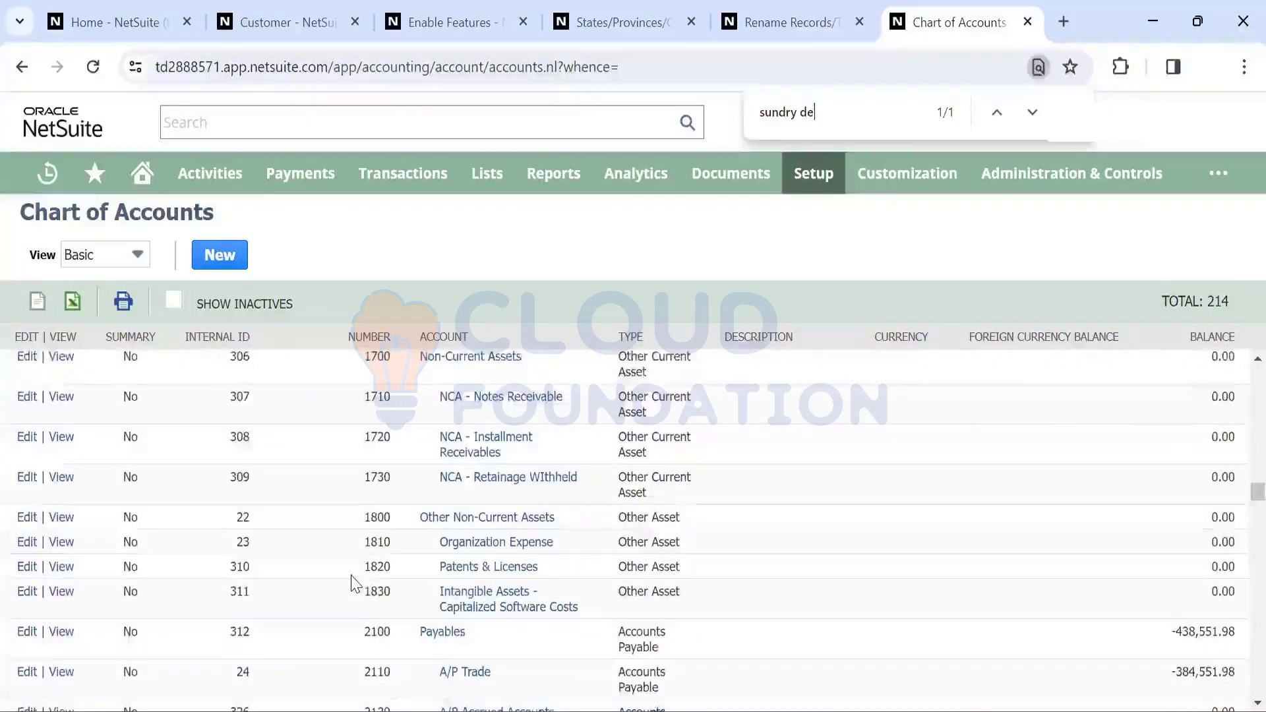
scroll(353, 583, "up", 2)
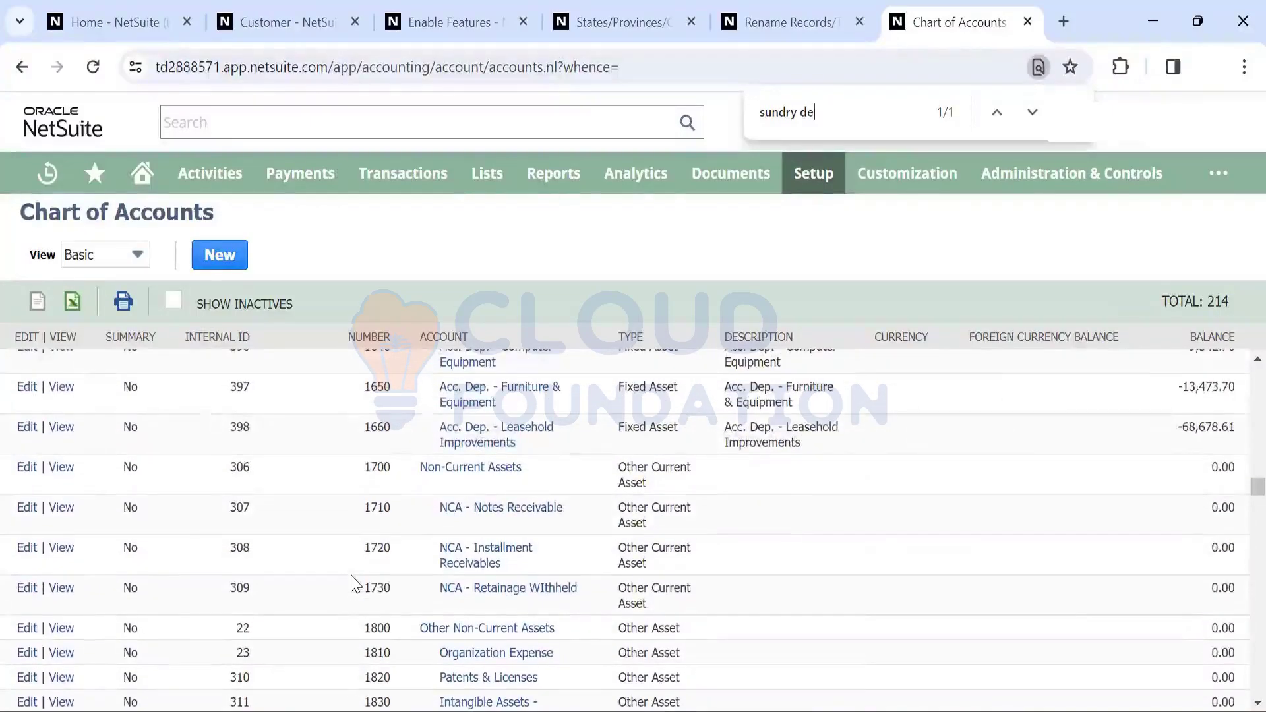
scroll(353, 583, "down", 1)
scroll(353, 583, "up", 3)
scroll(353, 583, "down", 3)
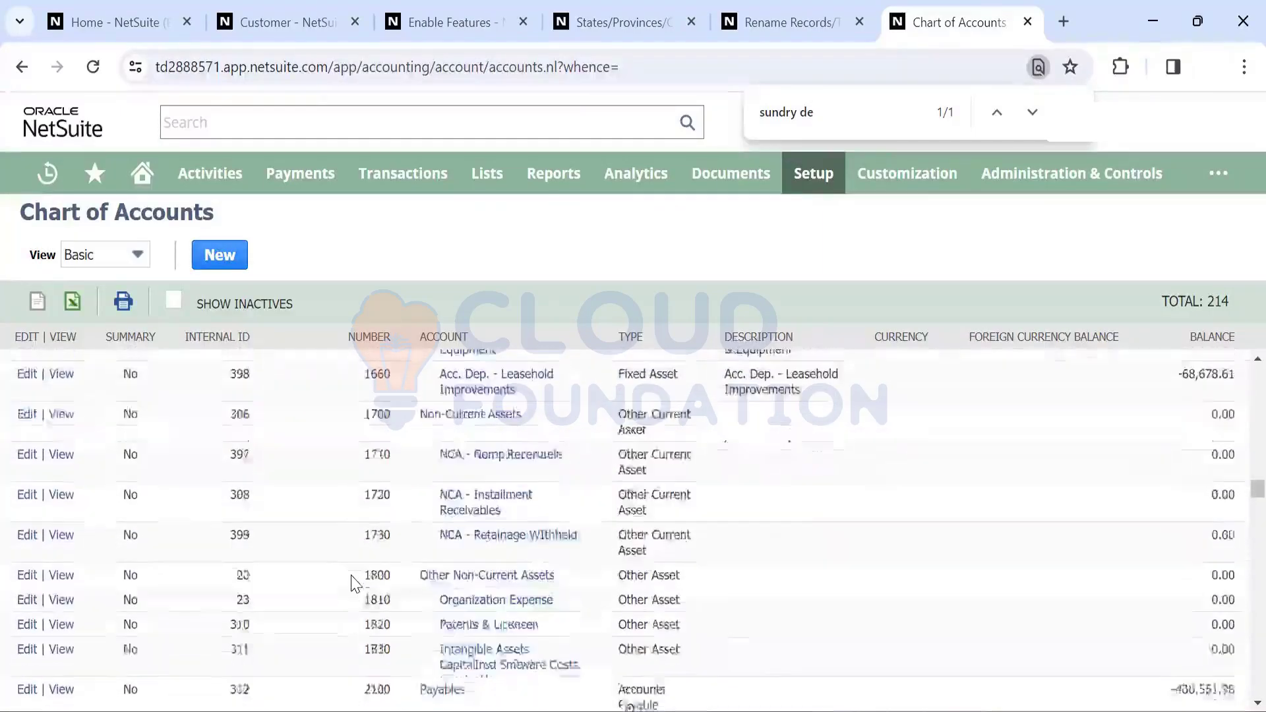
scroll(352, 583, "up", 1)
scroll(353, 584, "down", 6)
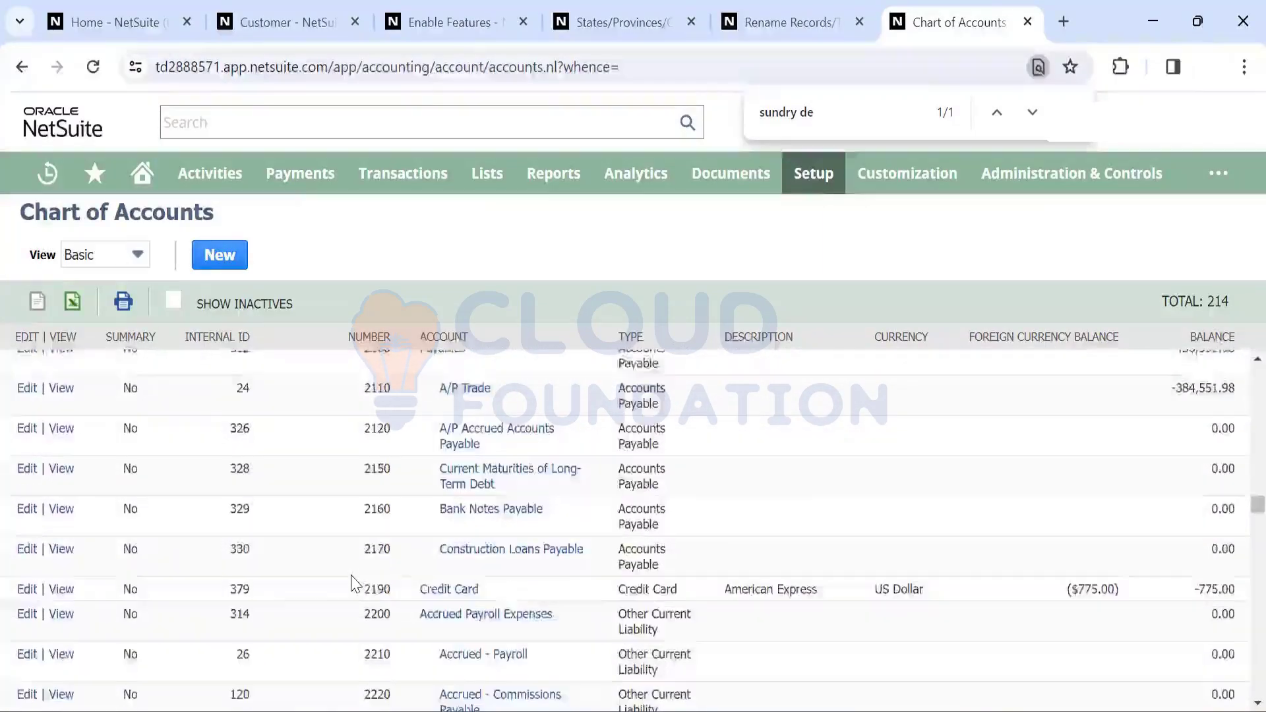
scroll(353, 583, "up", 7)
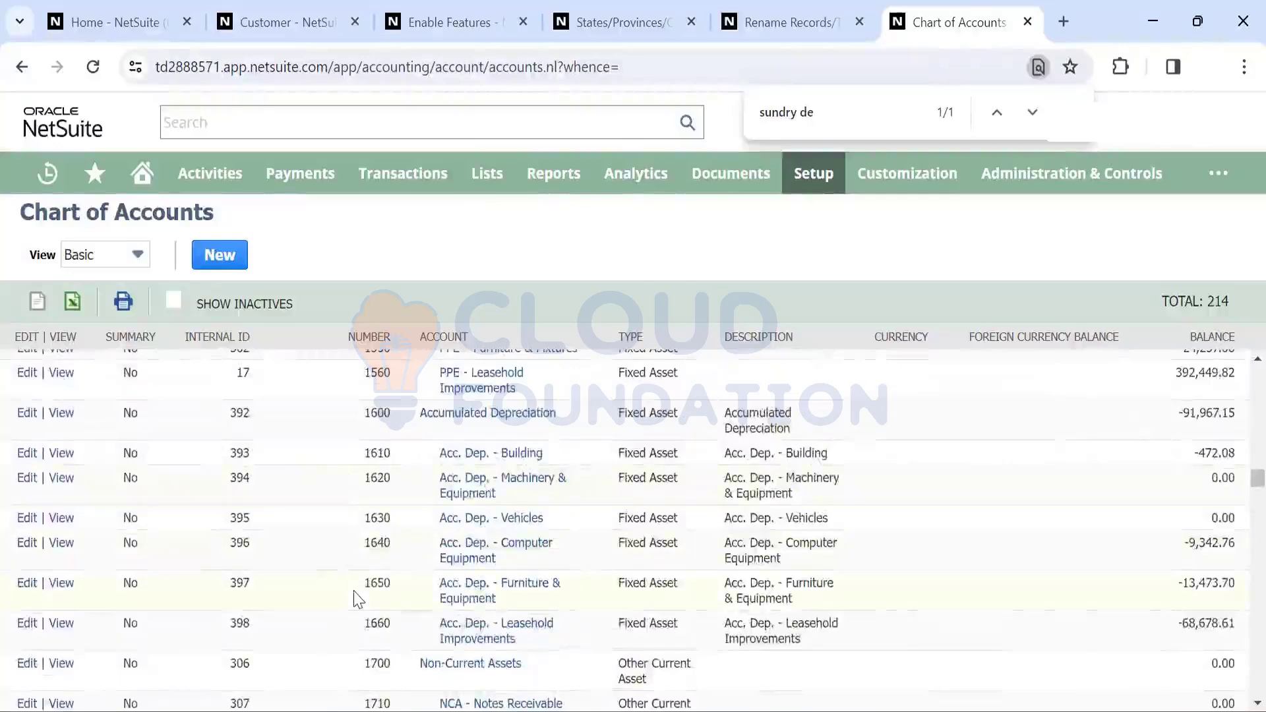
scroll(358, 600, "down", 7)
scroll(359, 602, "down", 1)
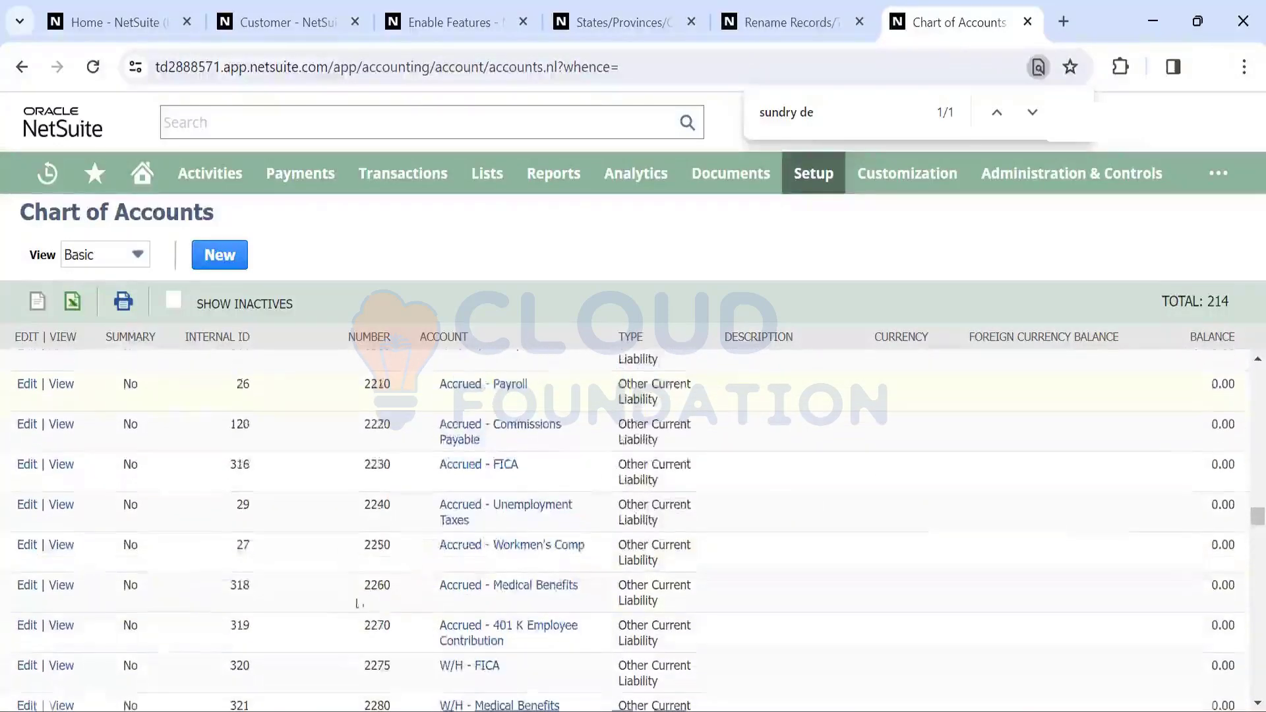
Examine the liability, equity, income, cost of goods sold, expense and other income accounts with their numbers and types
scroll(359, 602, "down", 5)
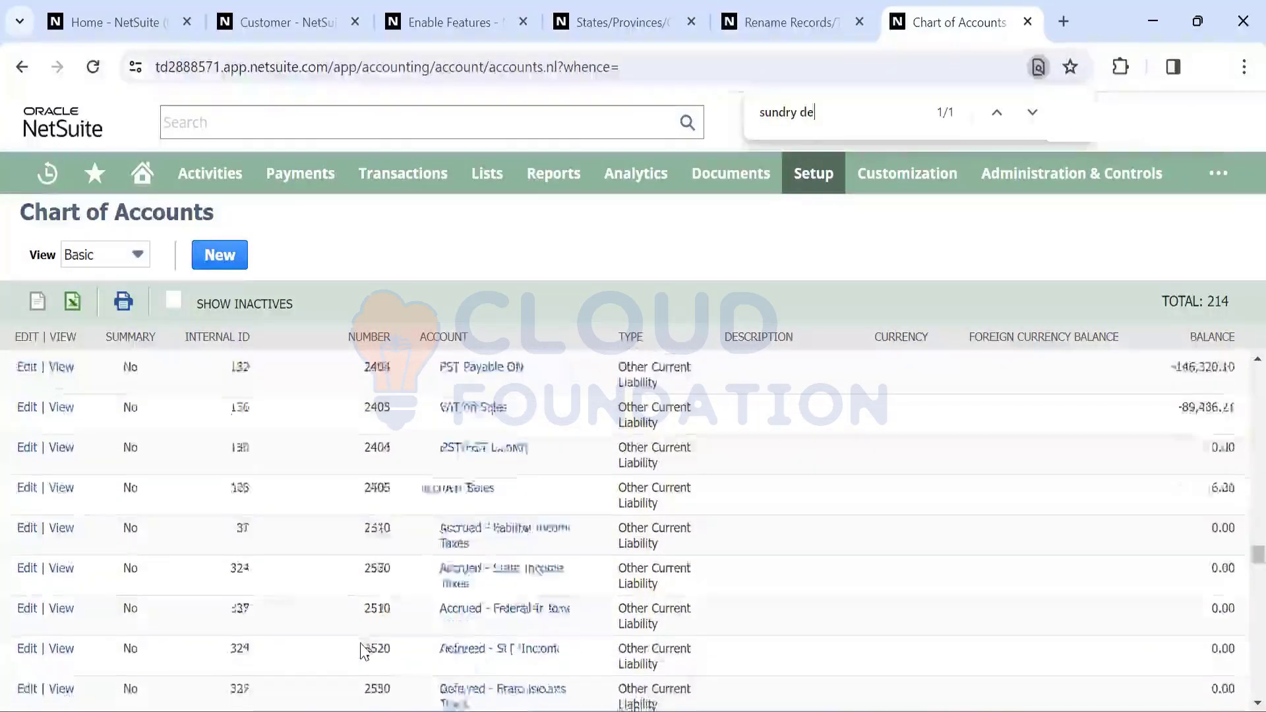
scroll(362, 651, "down", 10)
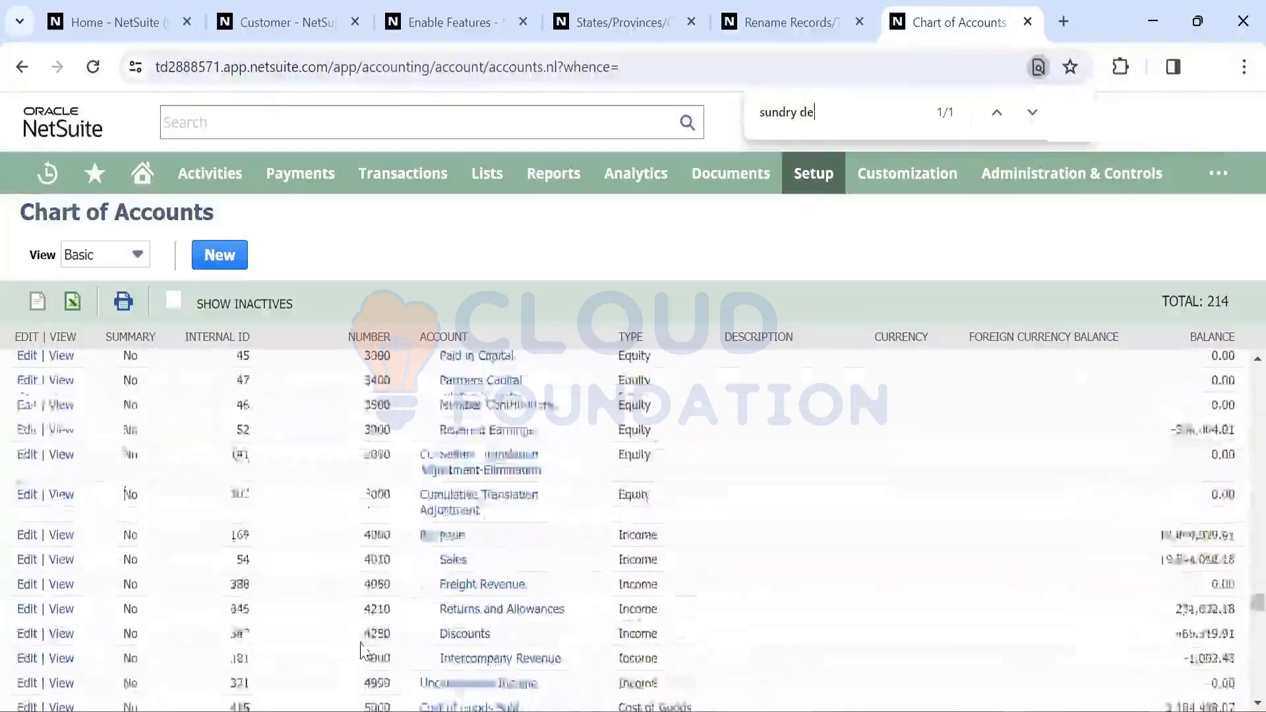
scroll(361, 651, "up", 4)
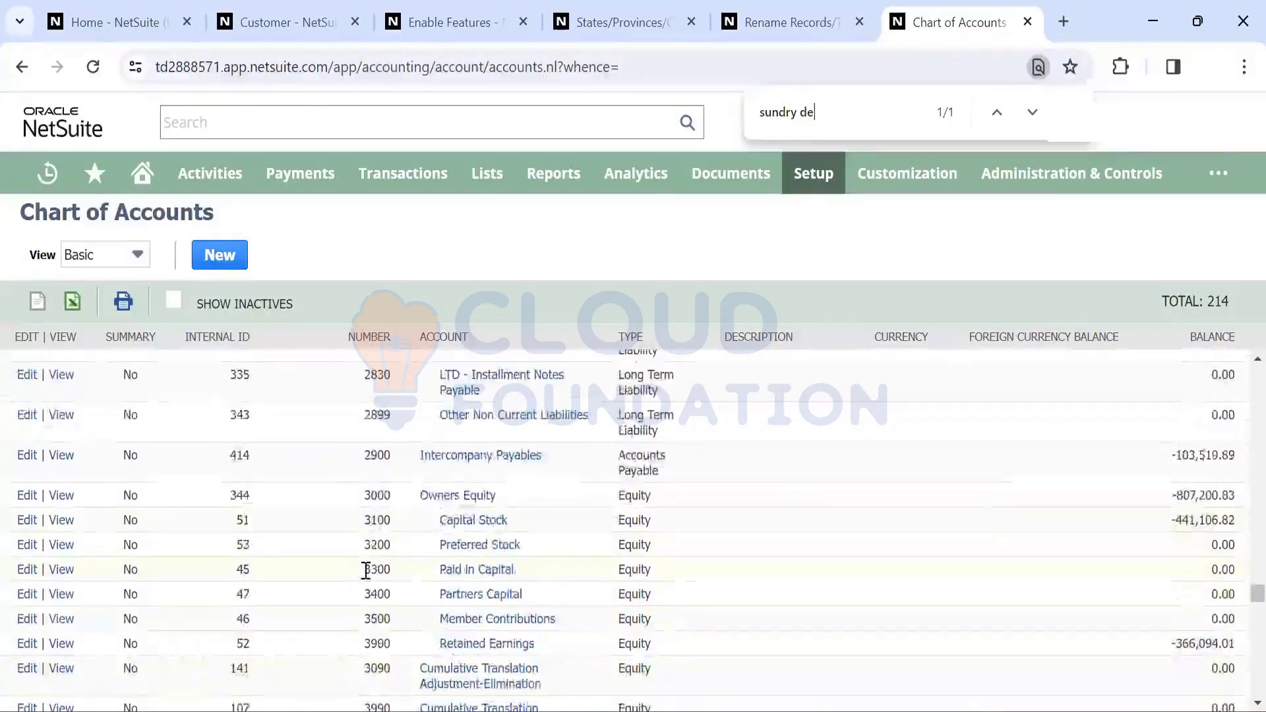
scroll(366, 569, "down", 5)
scroll(356, 540, "down", 3)
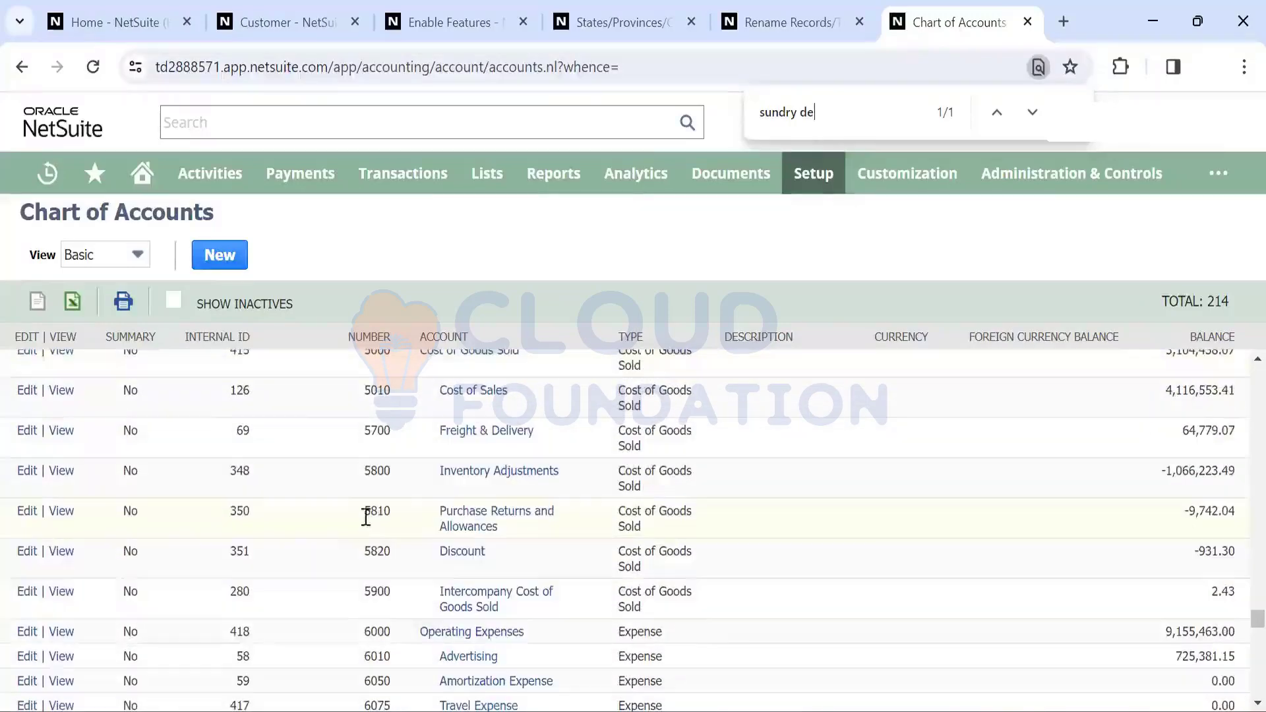
scroll(326, 528, "down", 3)
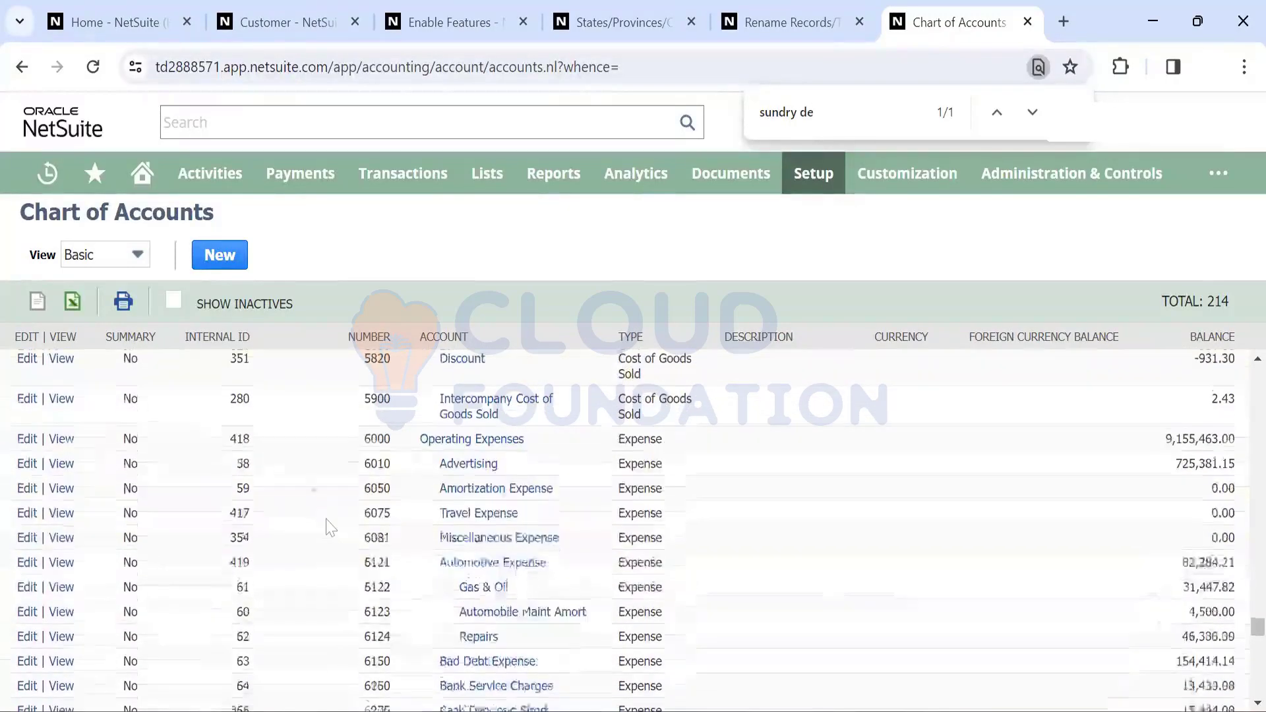
scroll(317, 593, "down", 20)
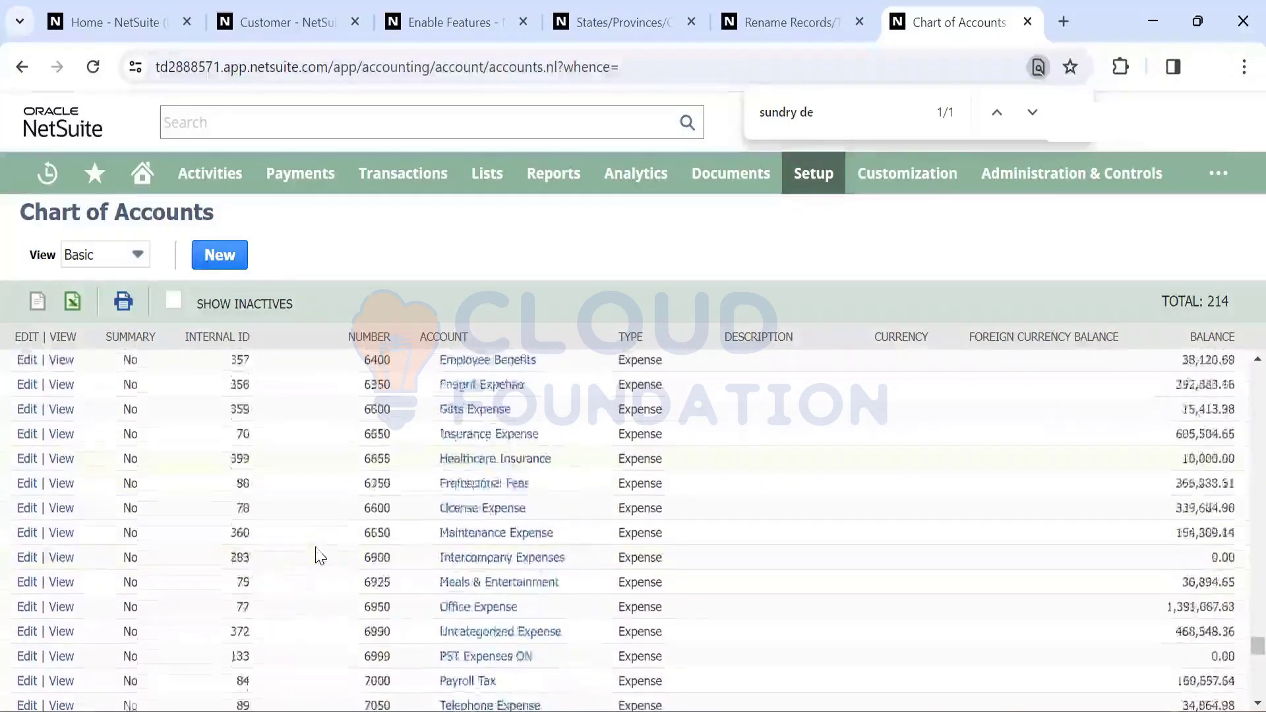
scroll(319, 555, "up", 10)
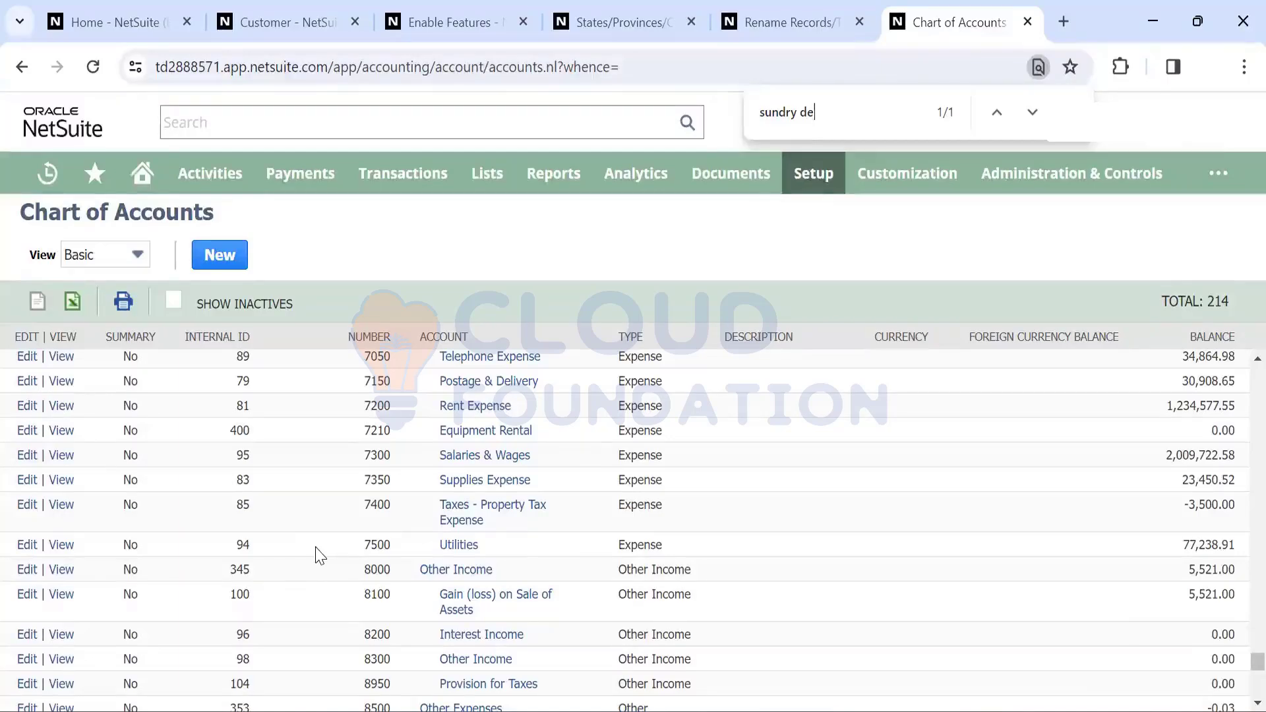
scroll(320, 556, "down", 6)
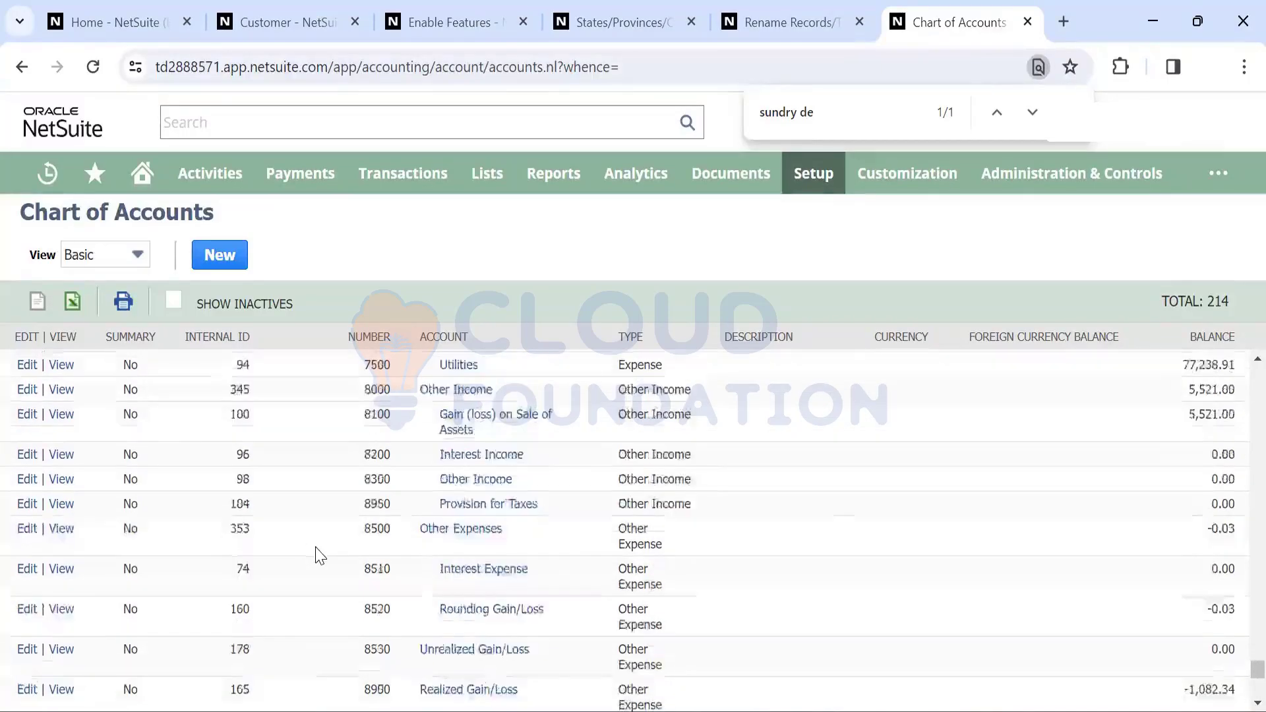
scroll(319, 556, "up", 10)
scroll(319, 555, "up", 15)
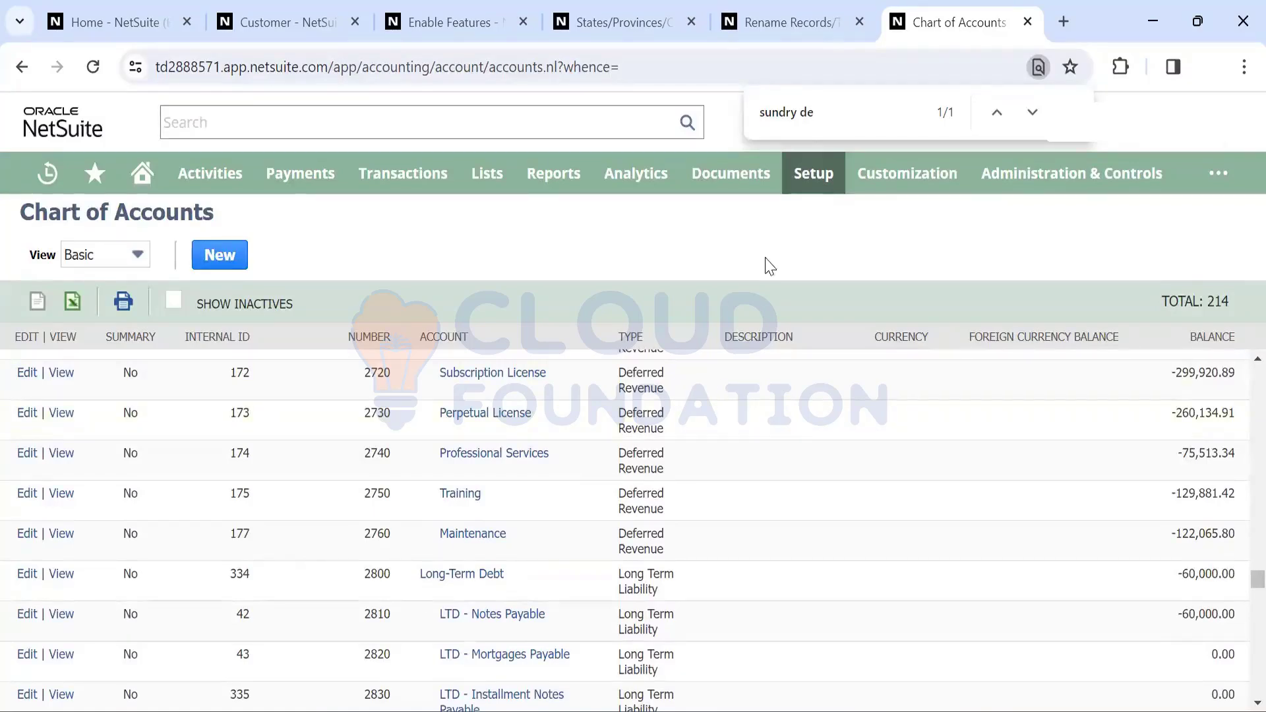
Open the company's Auto-Generated Numbers setup and look over the numbering settings for entities
mouse_move(803, 185)
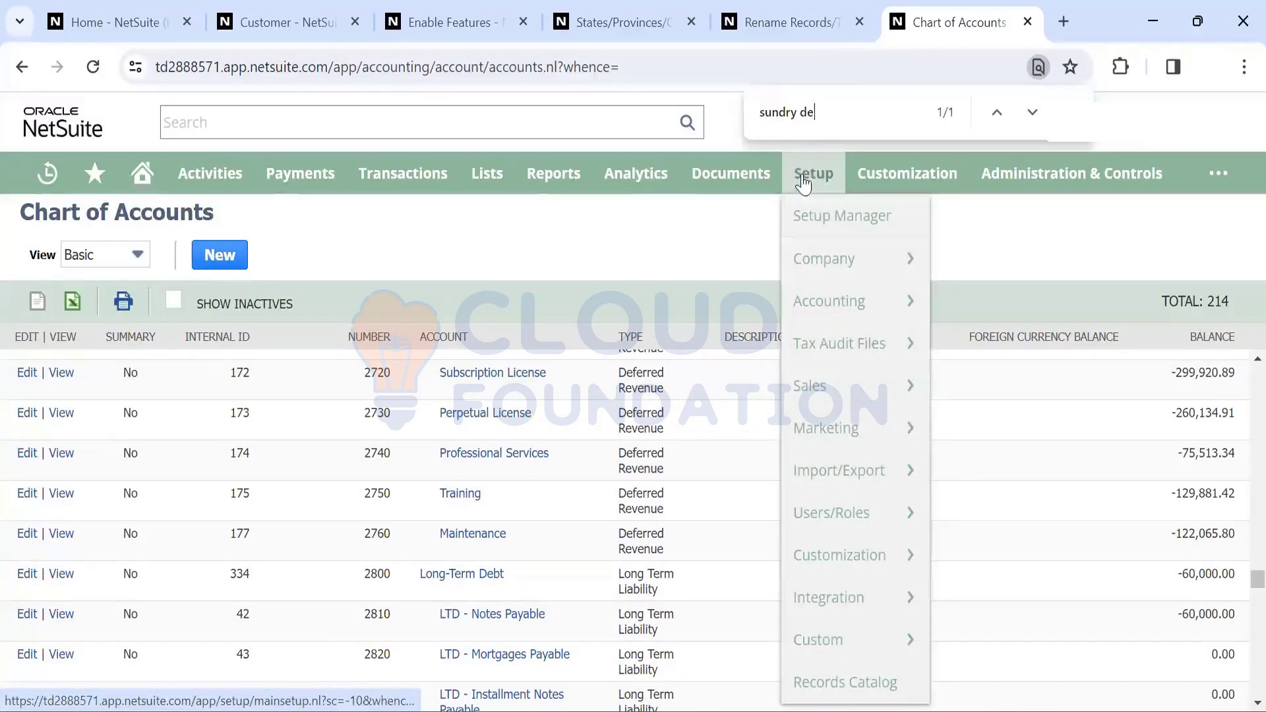
mouse_move(857, 260)
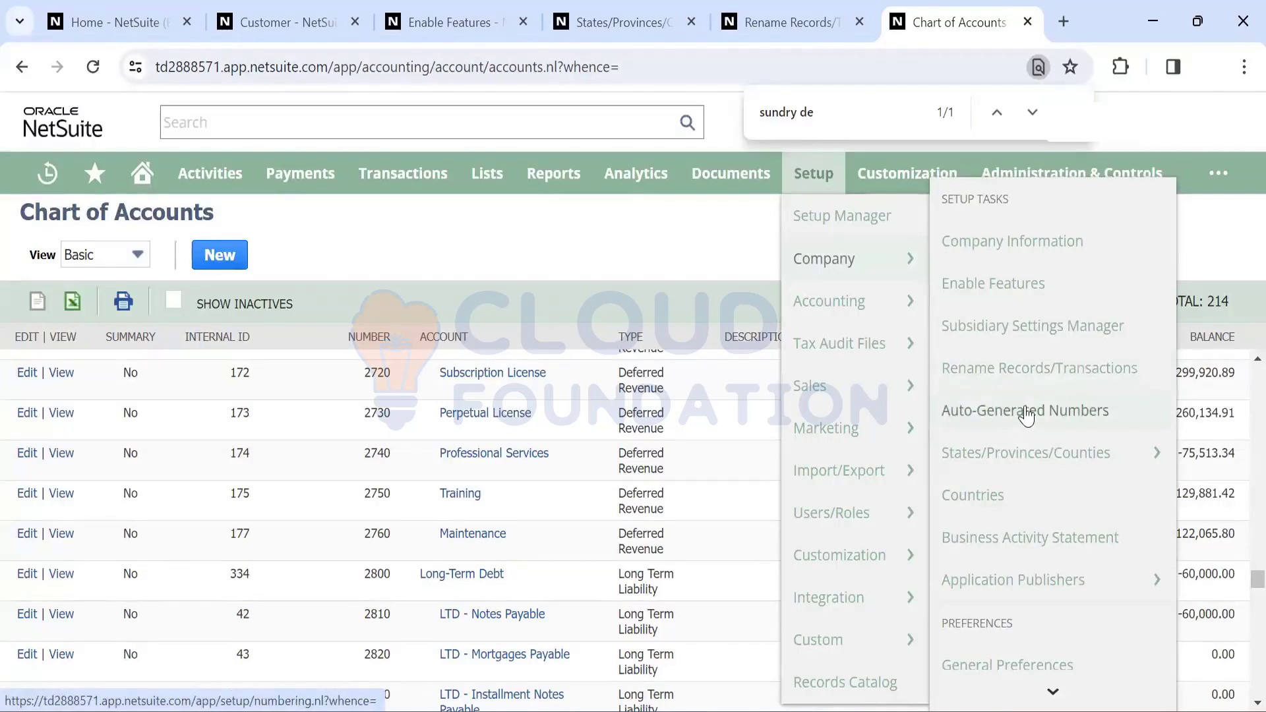
left_click(990, 420)
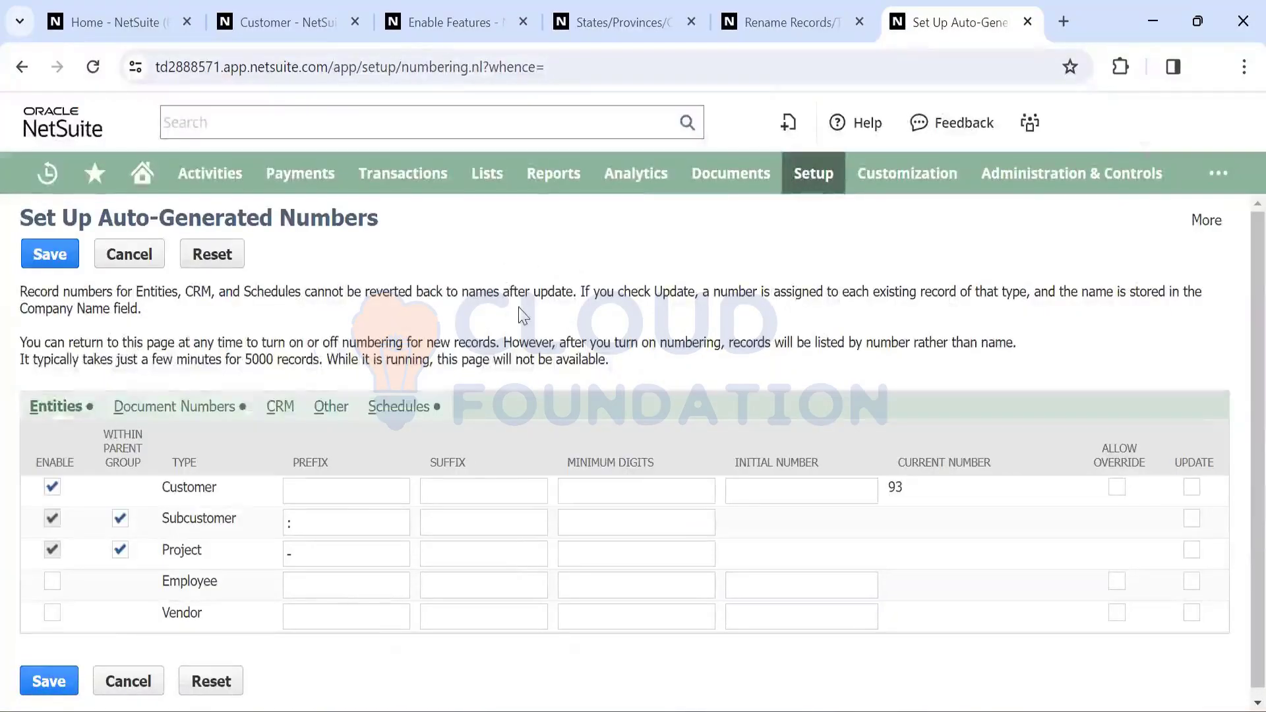
scroll(523, 316, "down", 1)
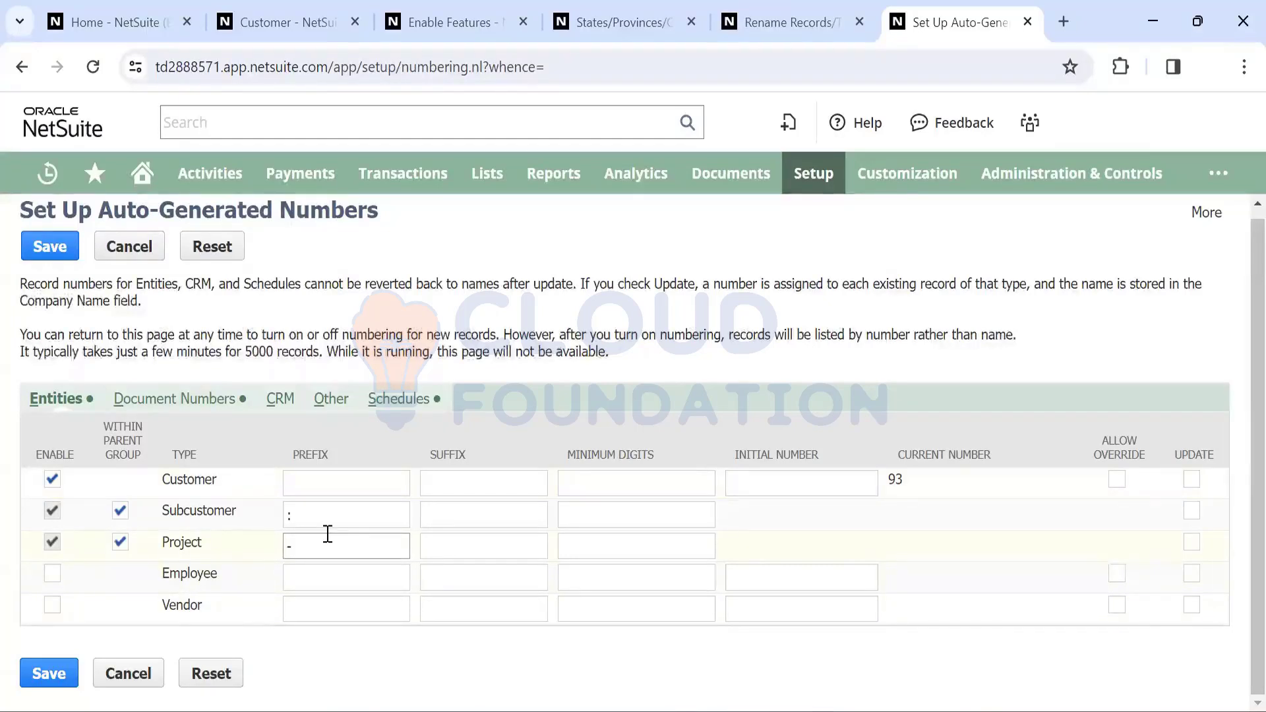
Set the Customer numbering to prefix CUS, 4 minimum digits and initial number 1
left_click(316, 485)
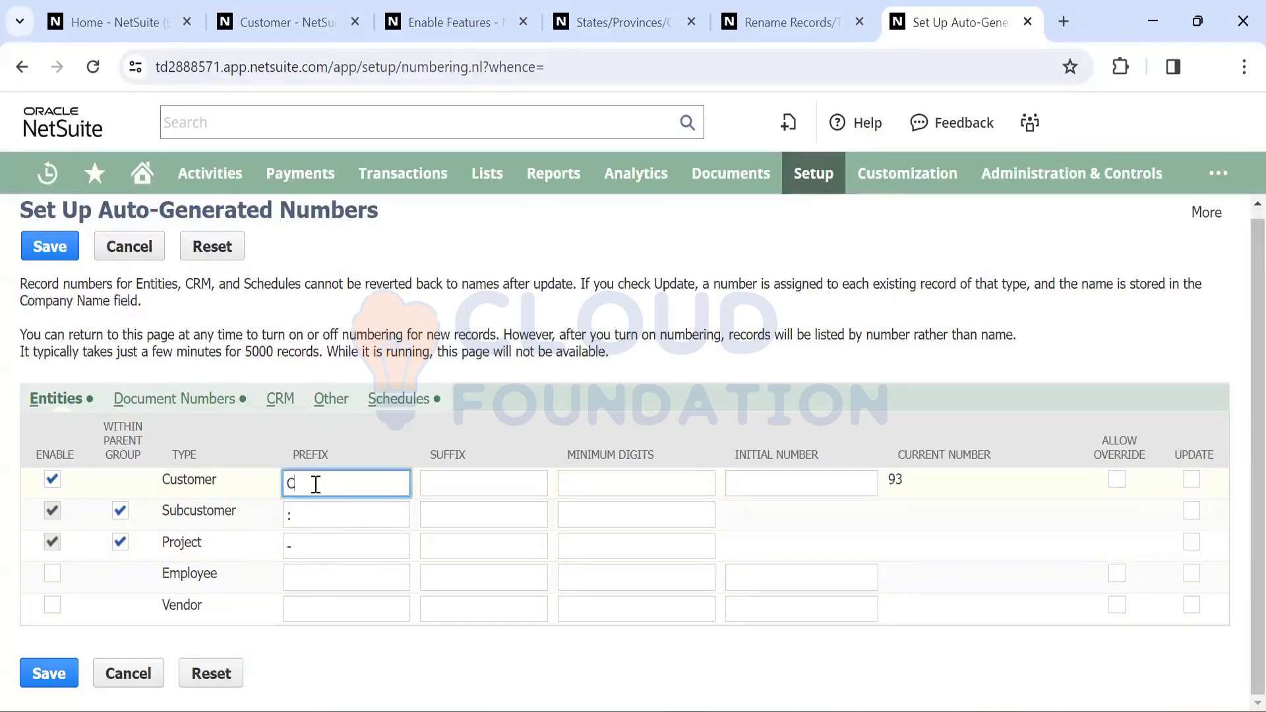
type("CzU")
key("BackSpace")
key("BackSpace")
left_click(618, 488)
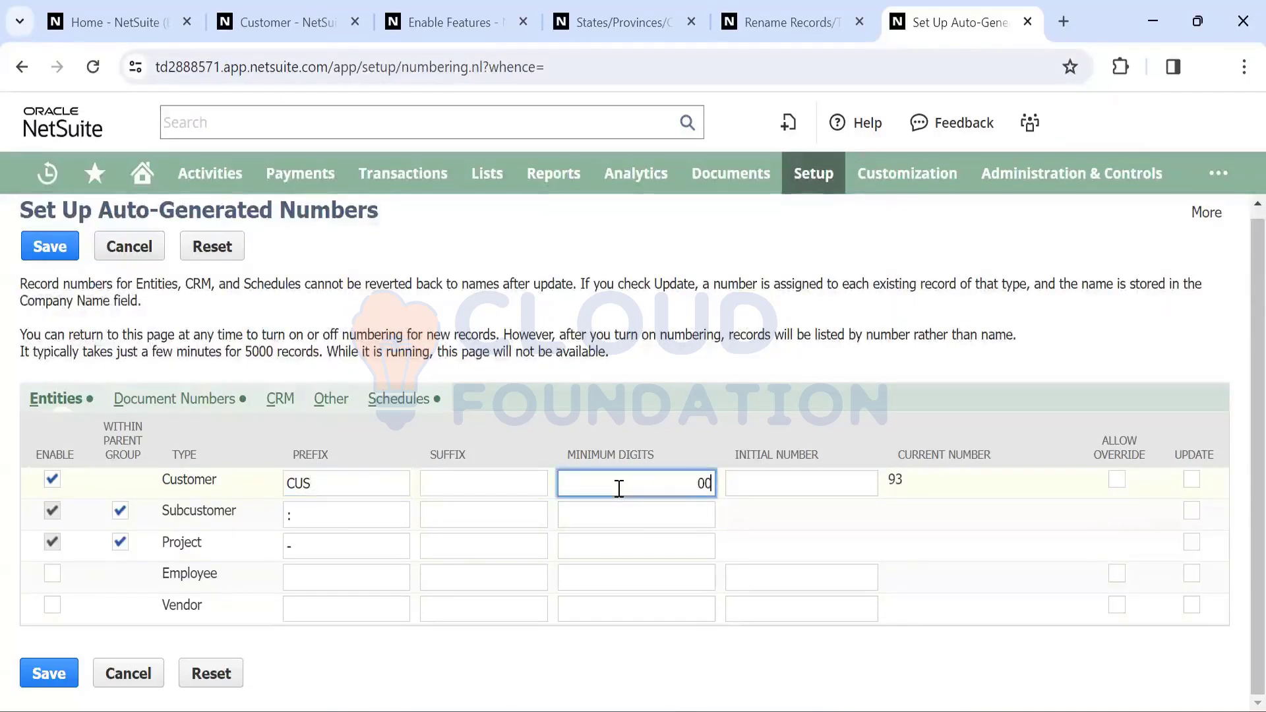
key("Tab")
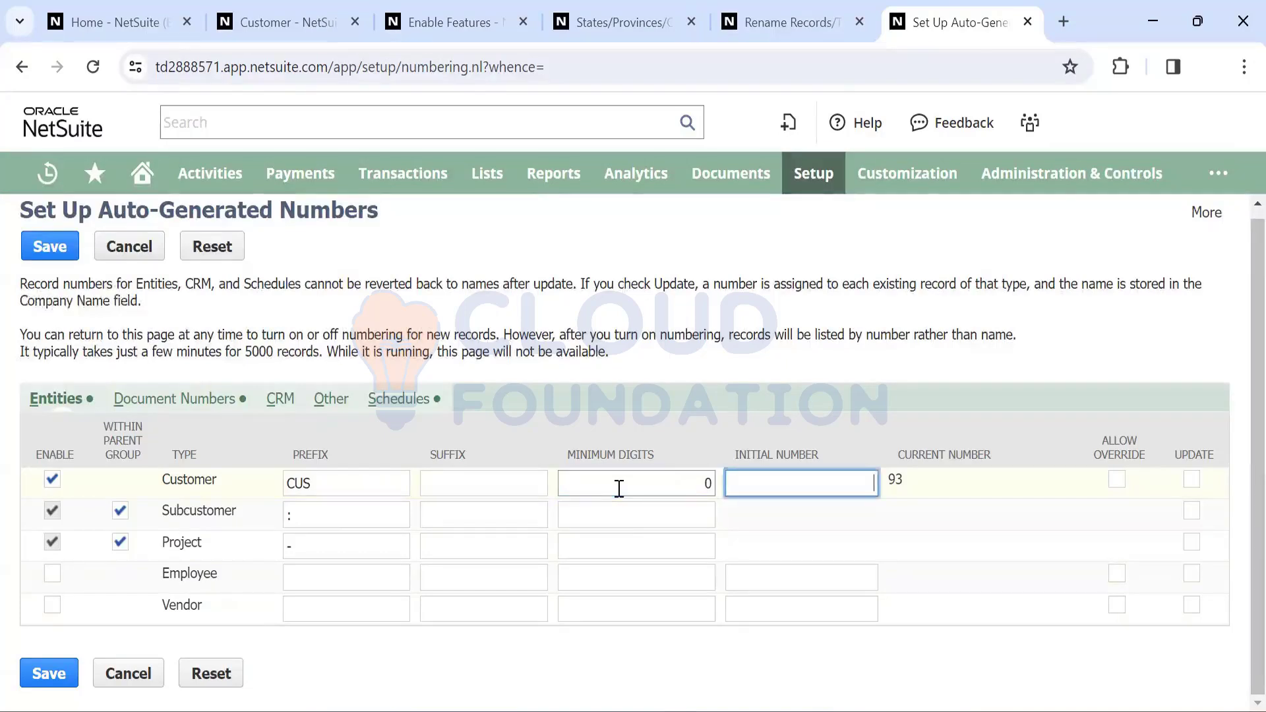
left_click(706, 481)
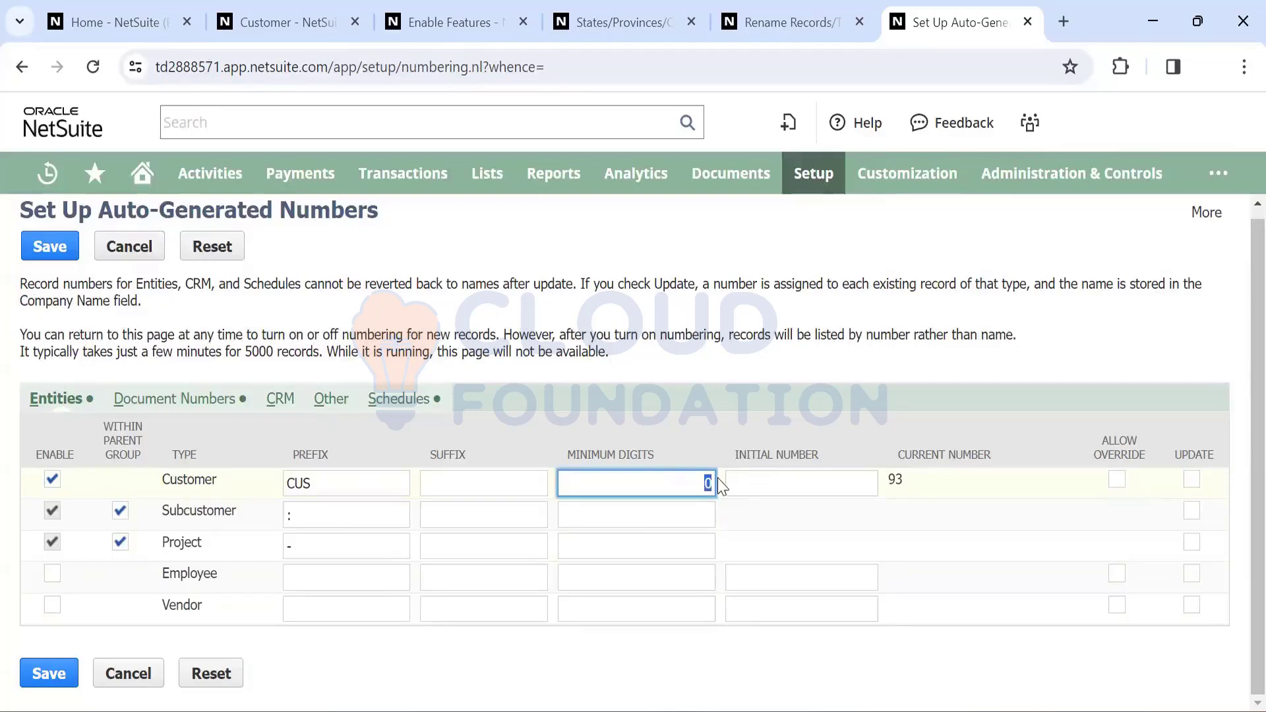
key("Tab")
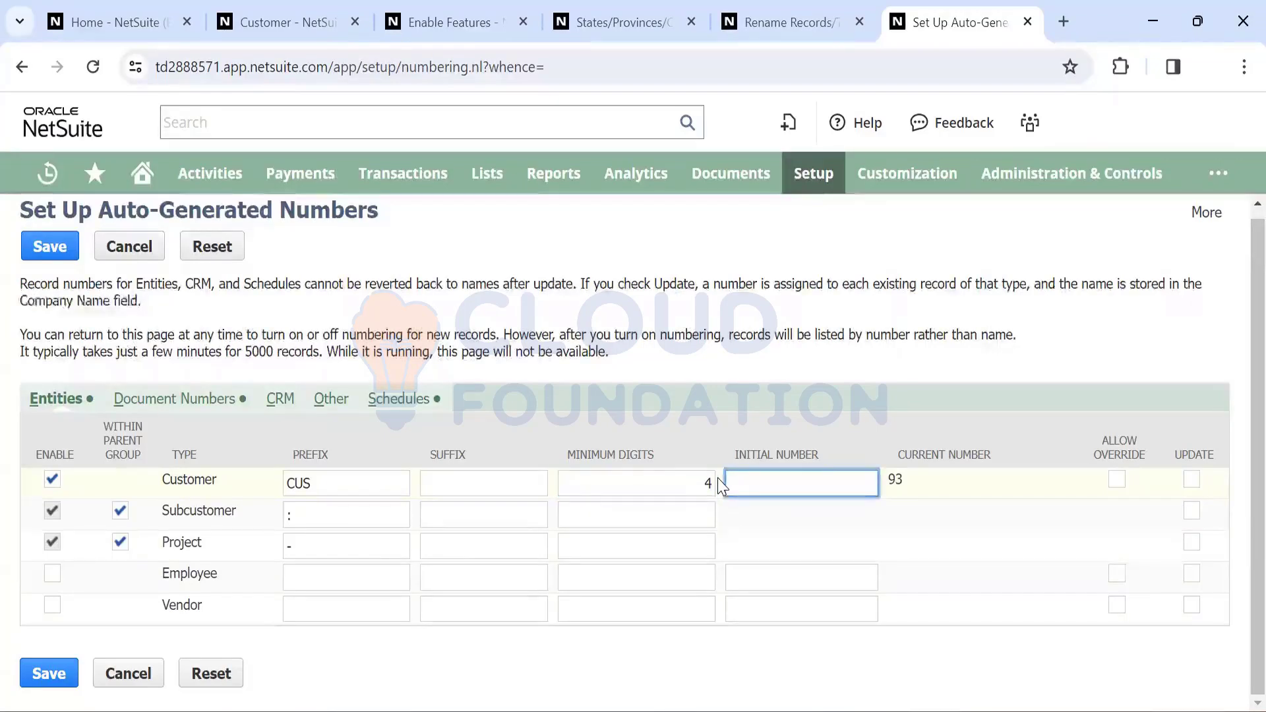
type("1")
key("Tab")
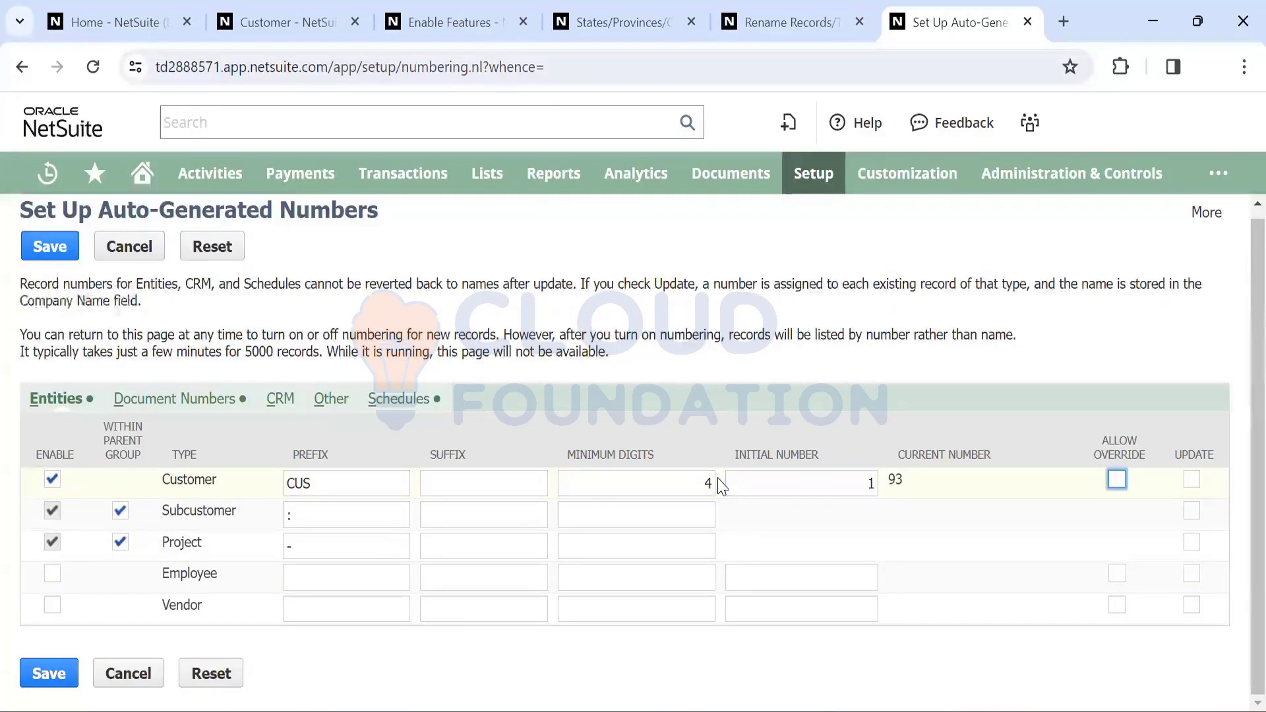
left_click(1116, 480)
Review the auto-numbering settings for document numbers, CRM, other records and schedules
left_click(156, 403)
scroll(299, 568, "down", 20)
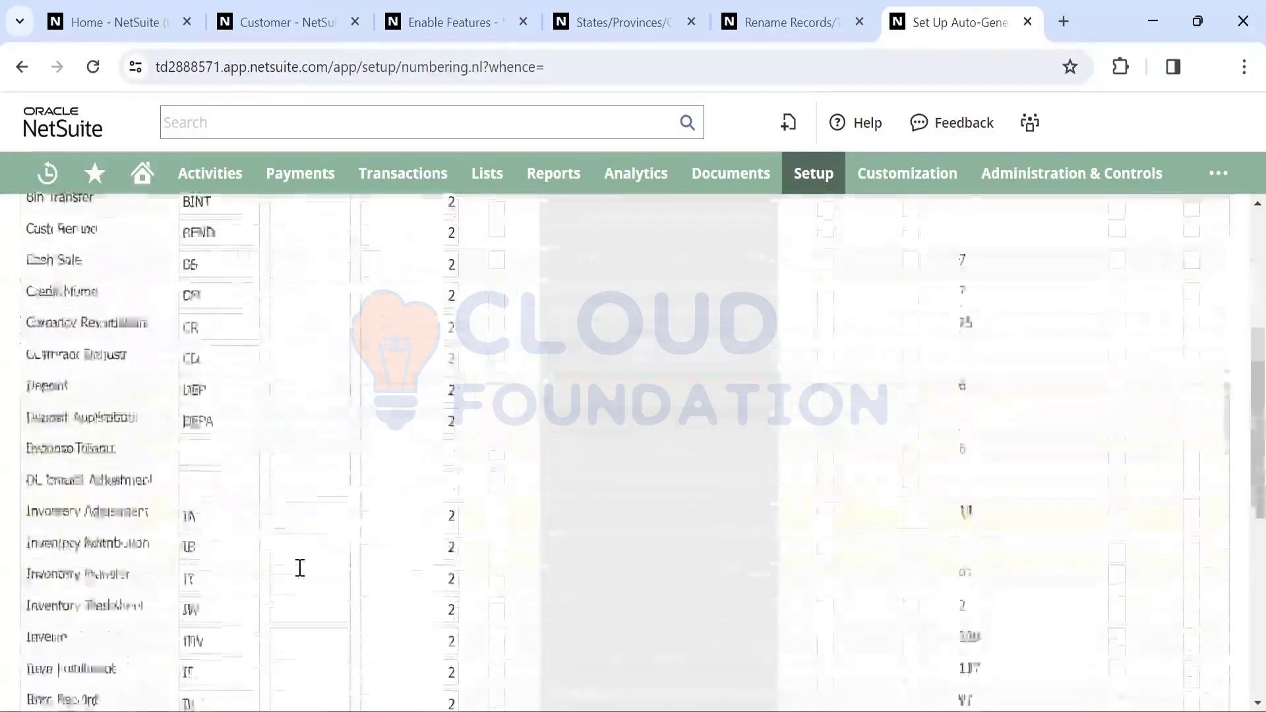
scroll(300, 568, "up", 15)
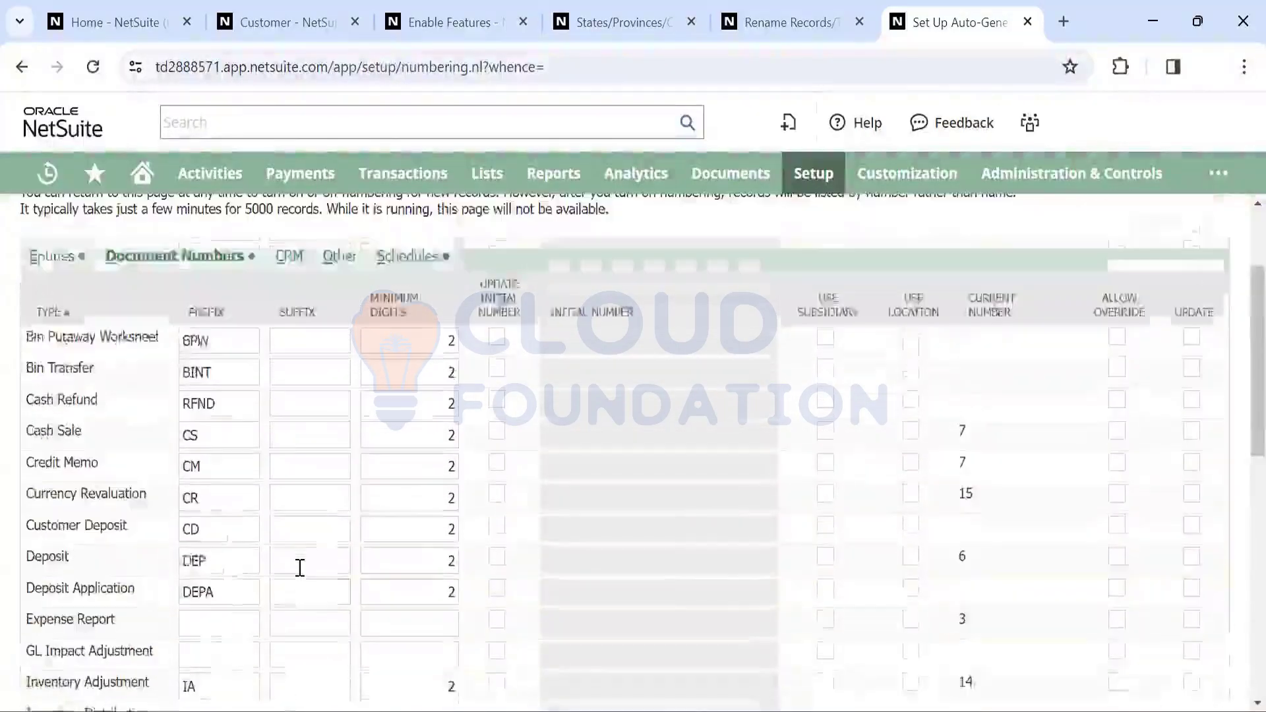
scroll(300, 568, "down", 3)
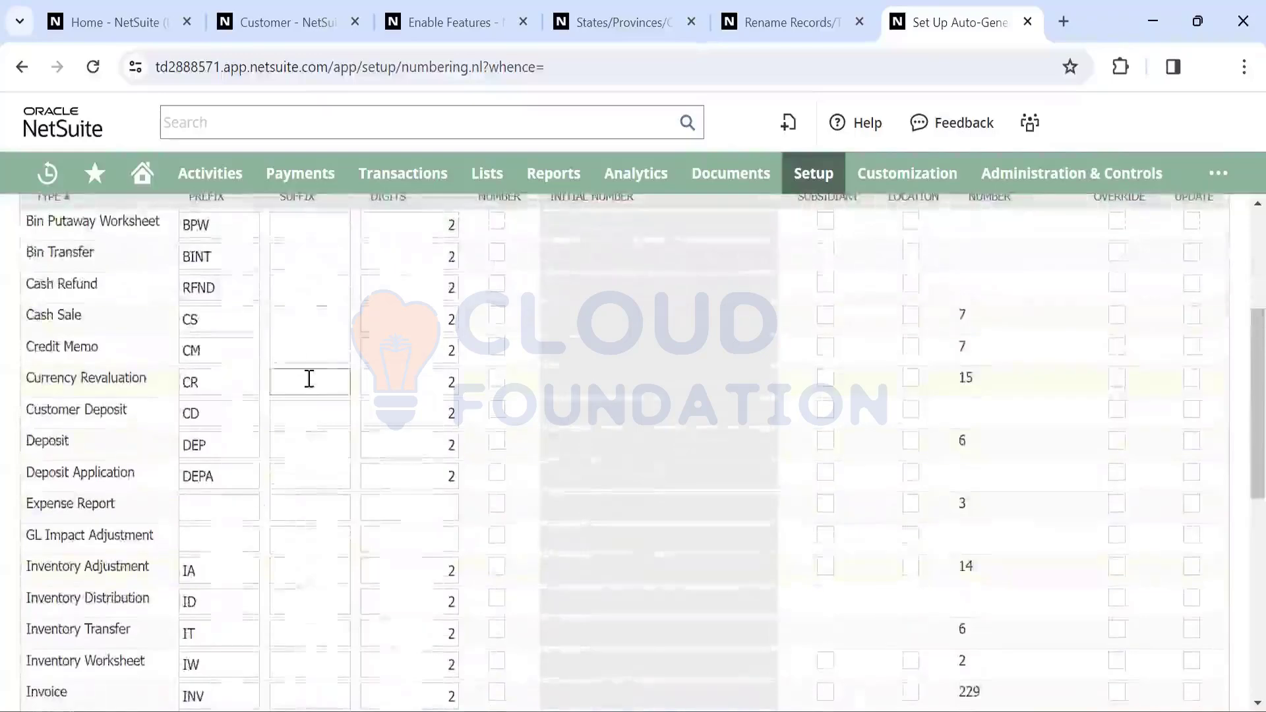
scroll(308, 376, "up", 4)
left_click(288, 406)
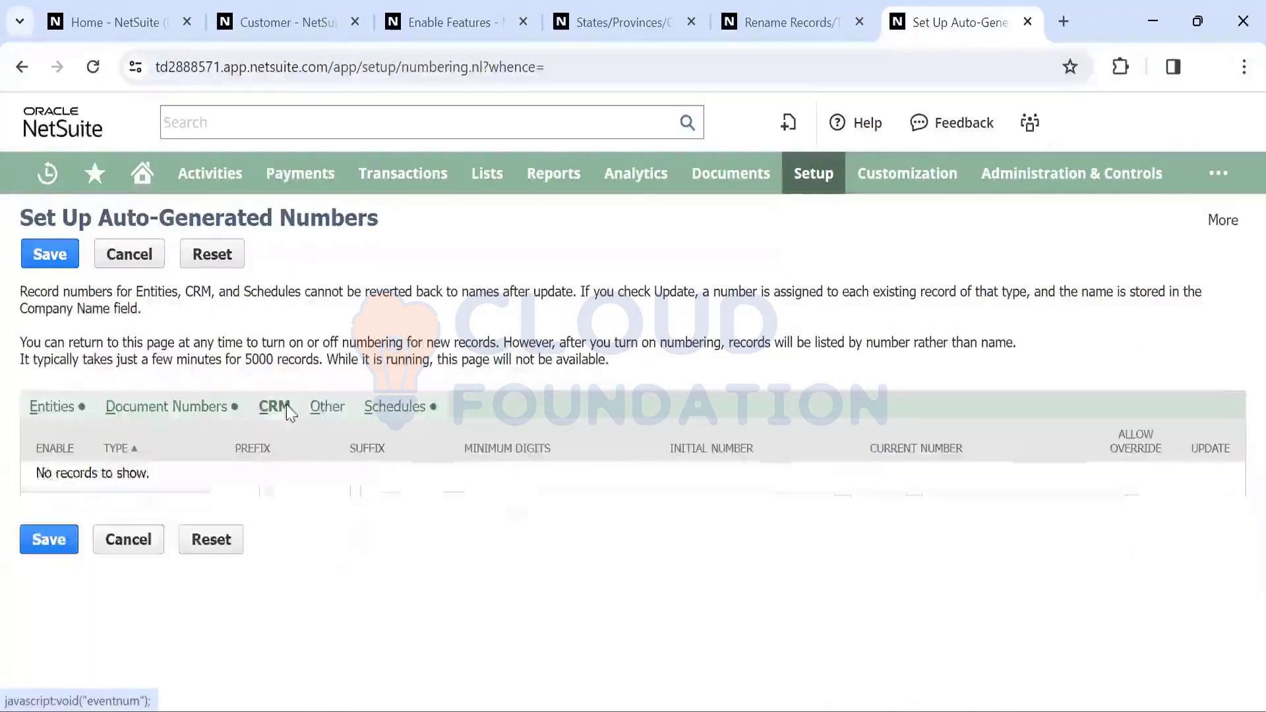
left_click(330, 409)
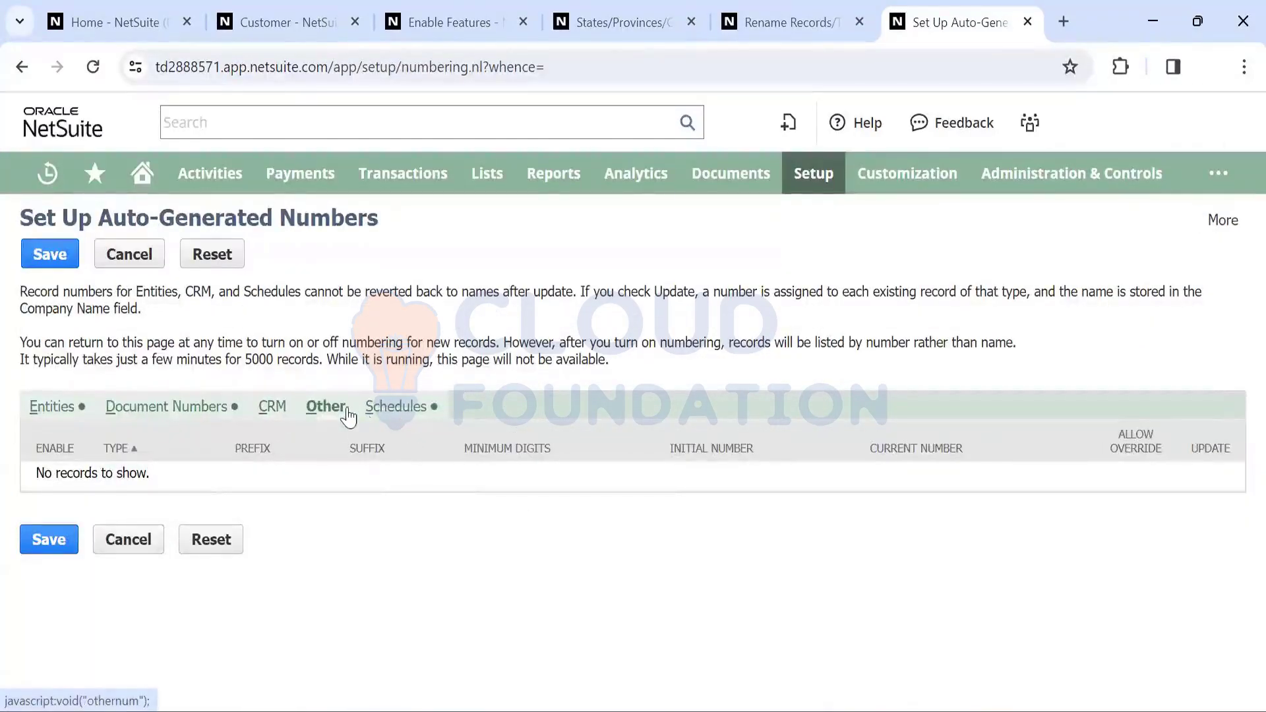
left_click(383, 407)
Look through the company setup options, from general preferences and email to the classifications
mouse_move(816, 177)
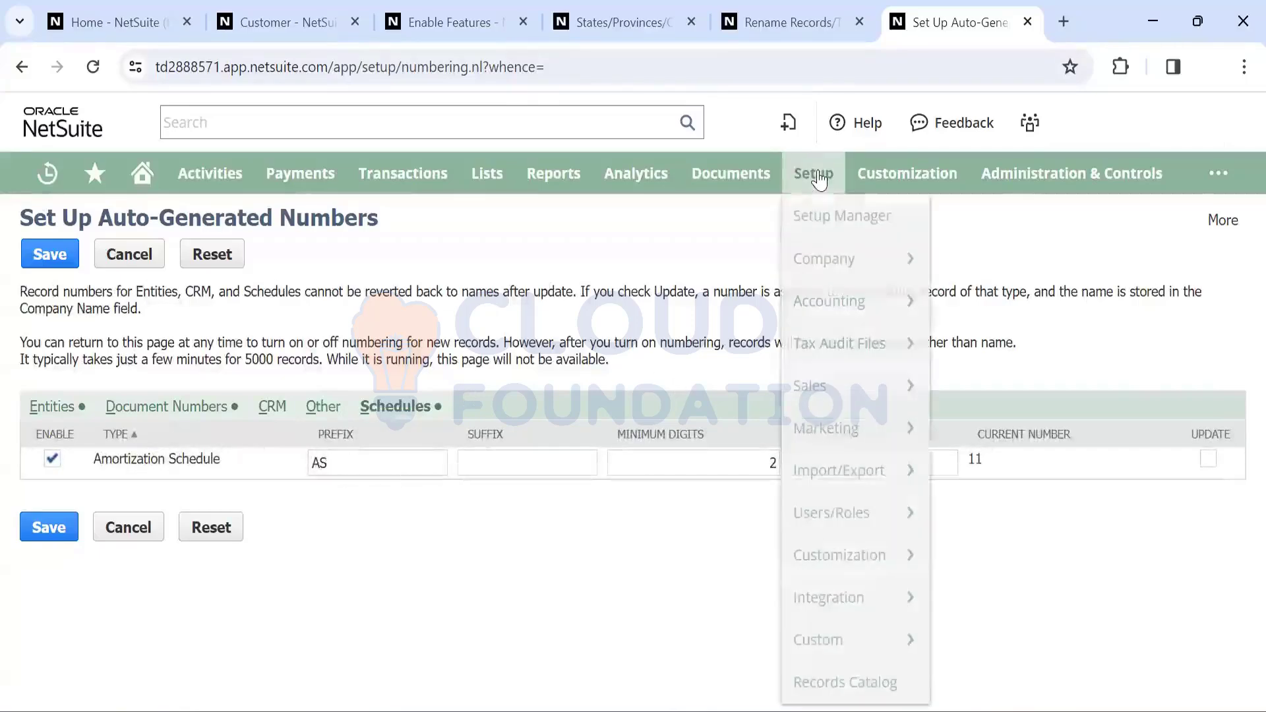
mouse_move(835, 302)
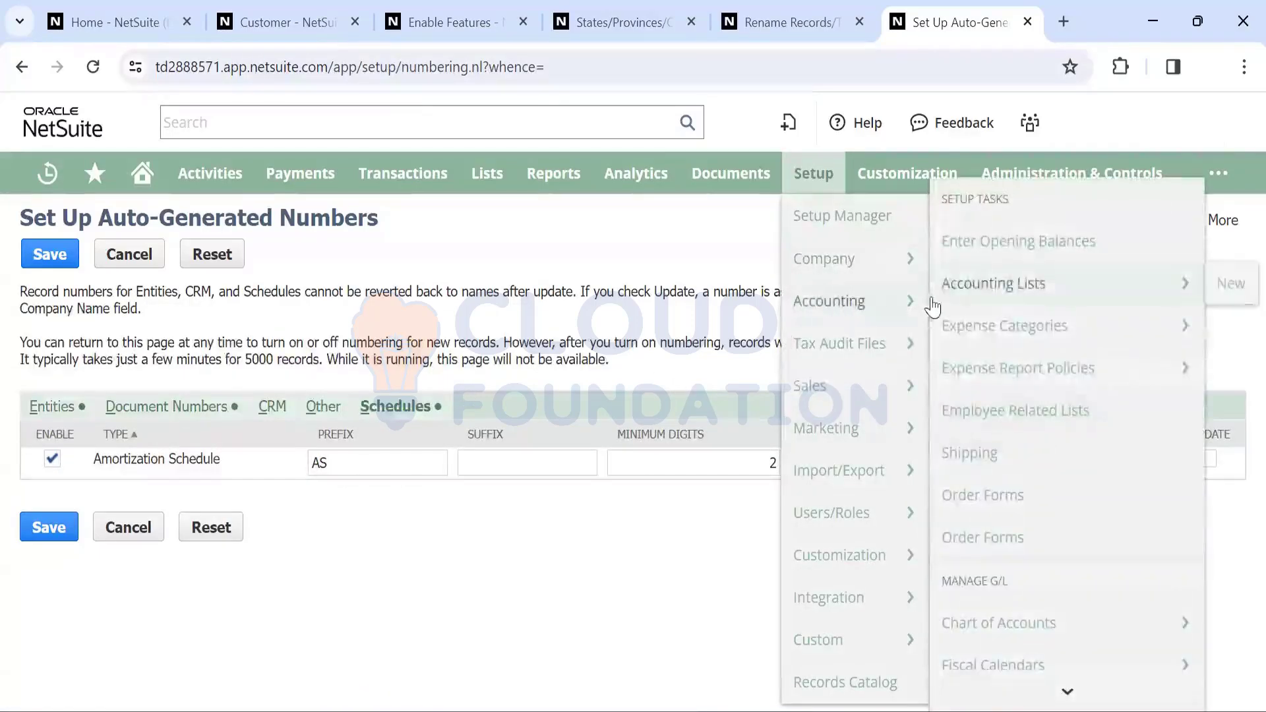
mouse_move(884, 263)
scroll(994, 455, "down", 5)
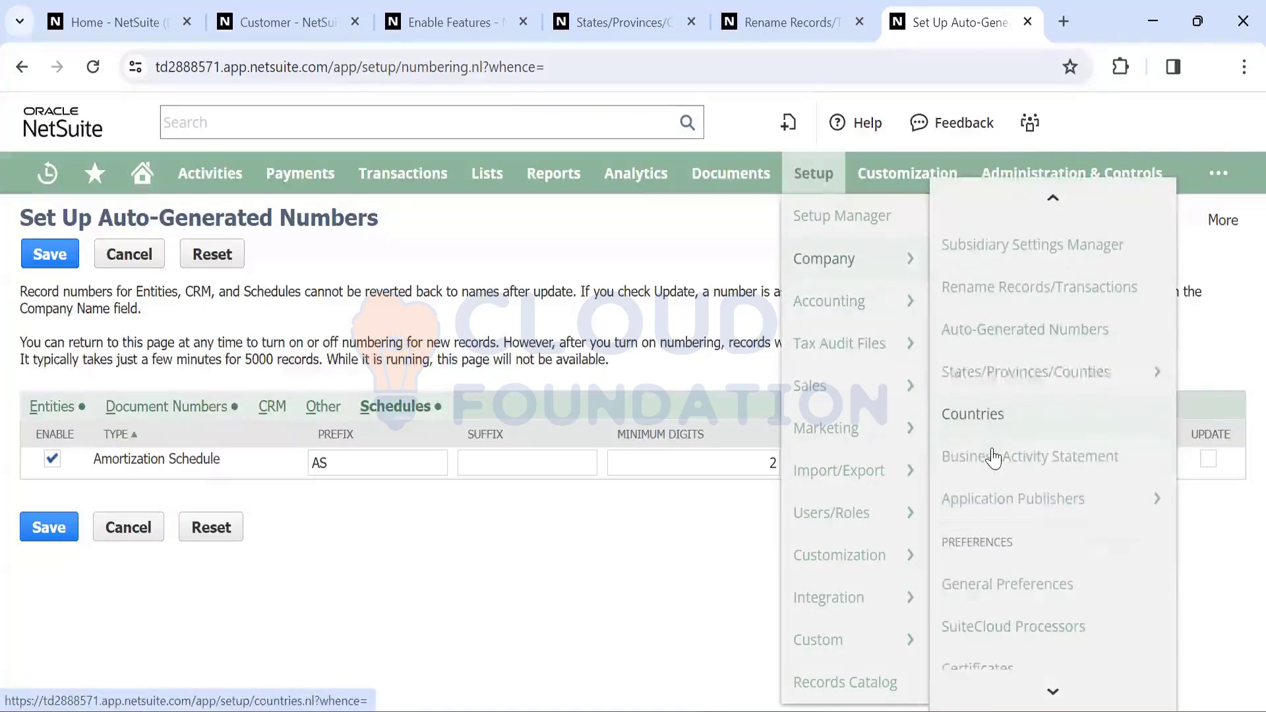
scroll(993, 449, "up", 3)
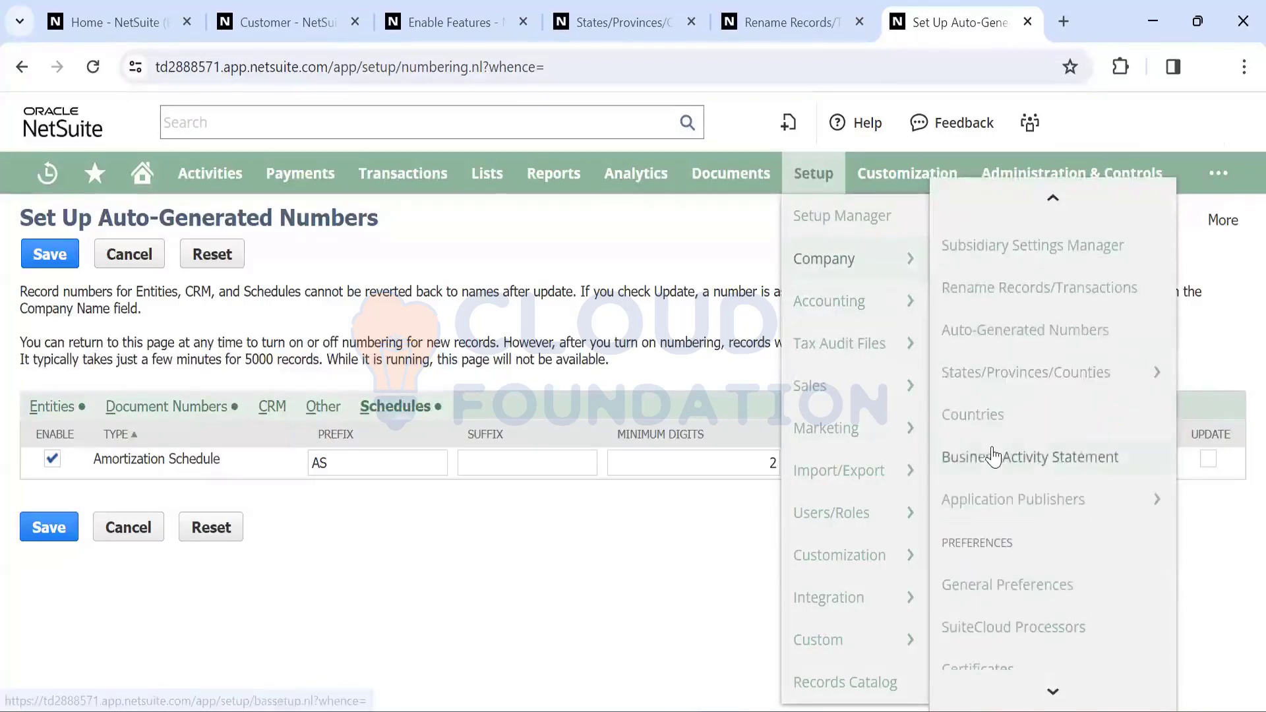
mouse_move(992, 504)
scroll(992, 504, "down", 9)
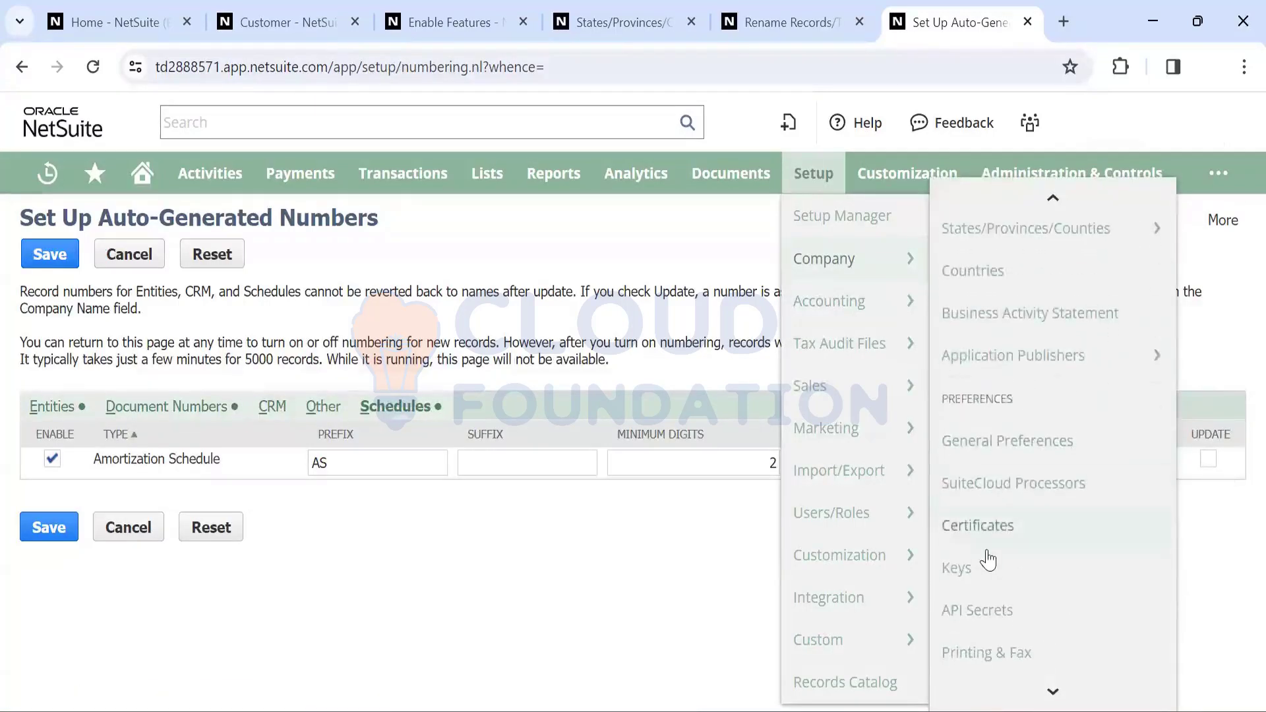
scroll(983, 540, "down", 5)
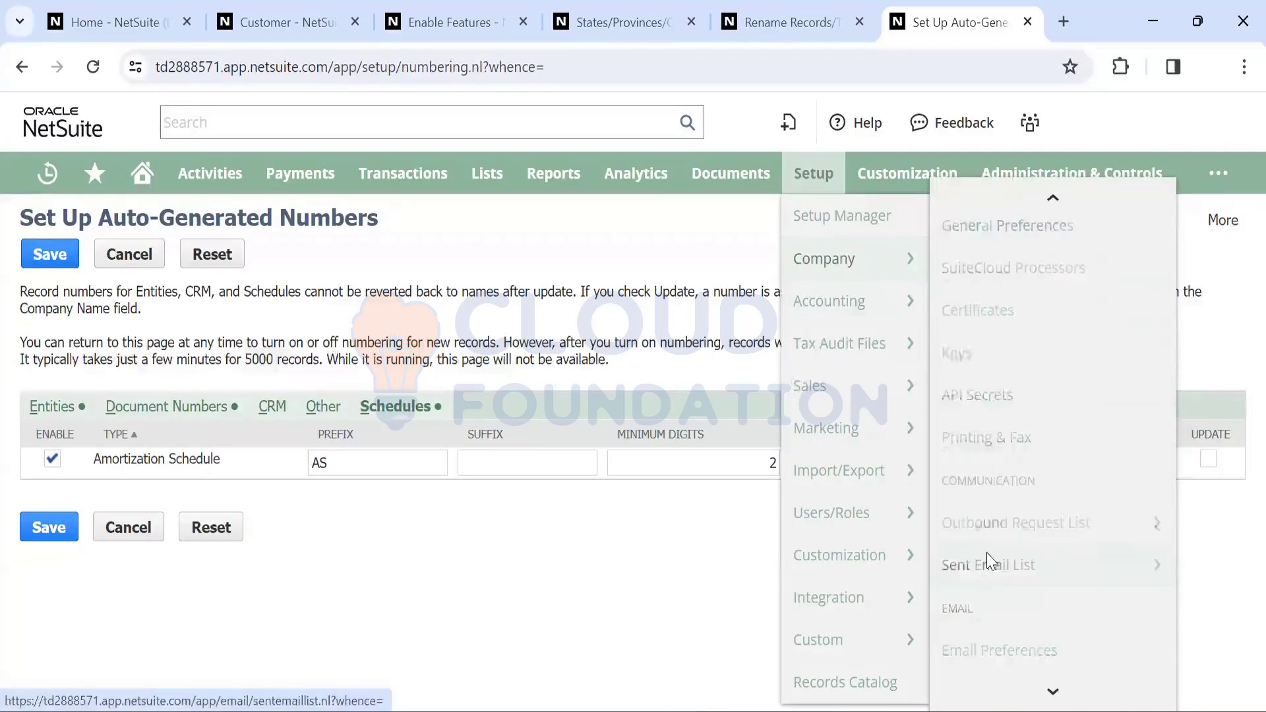
scroll(987, 560, "down", 5)
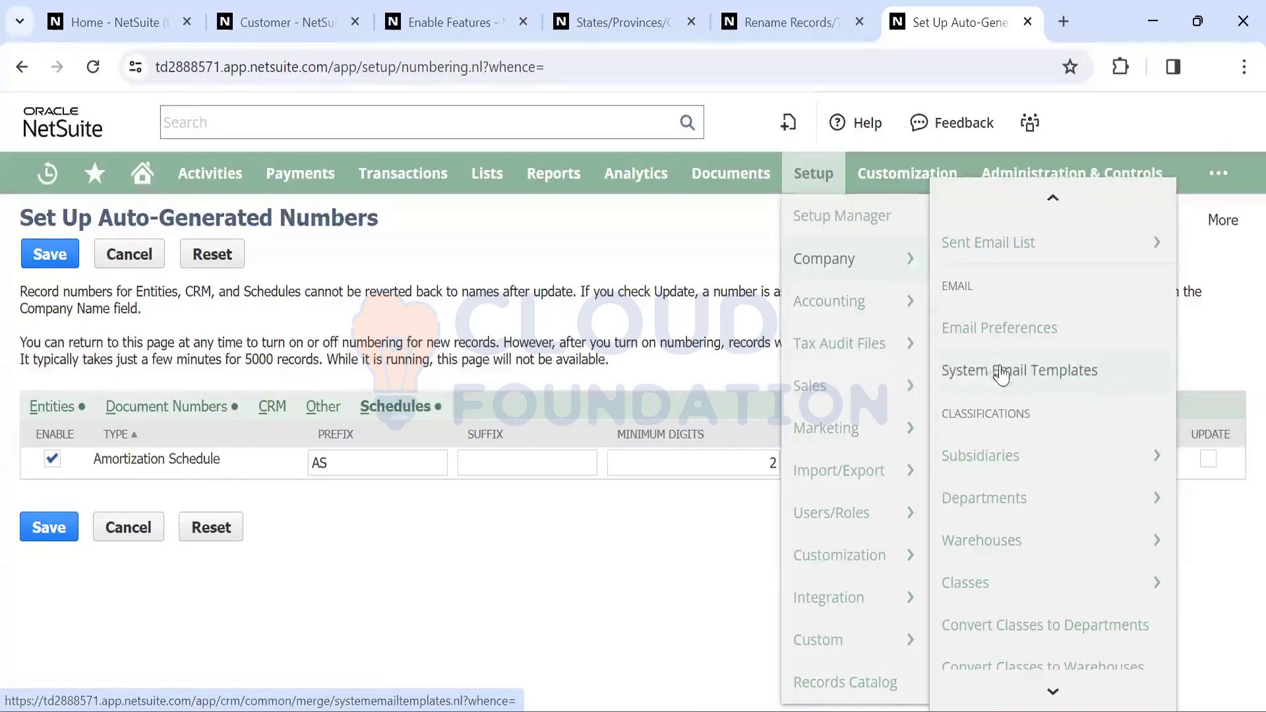
scroll(1000, 375, "down", 3)
Open the Subsidiaries list, leaving the auto-numbering page without saving its changes
mouse_move(989, 316)
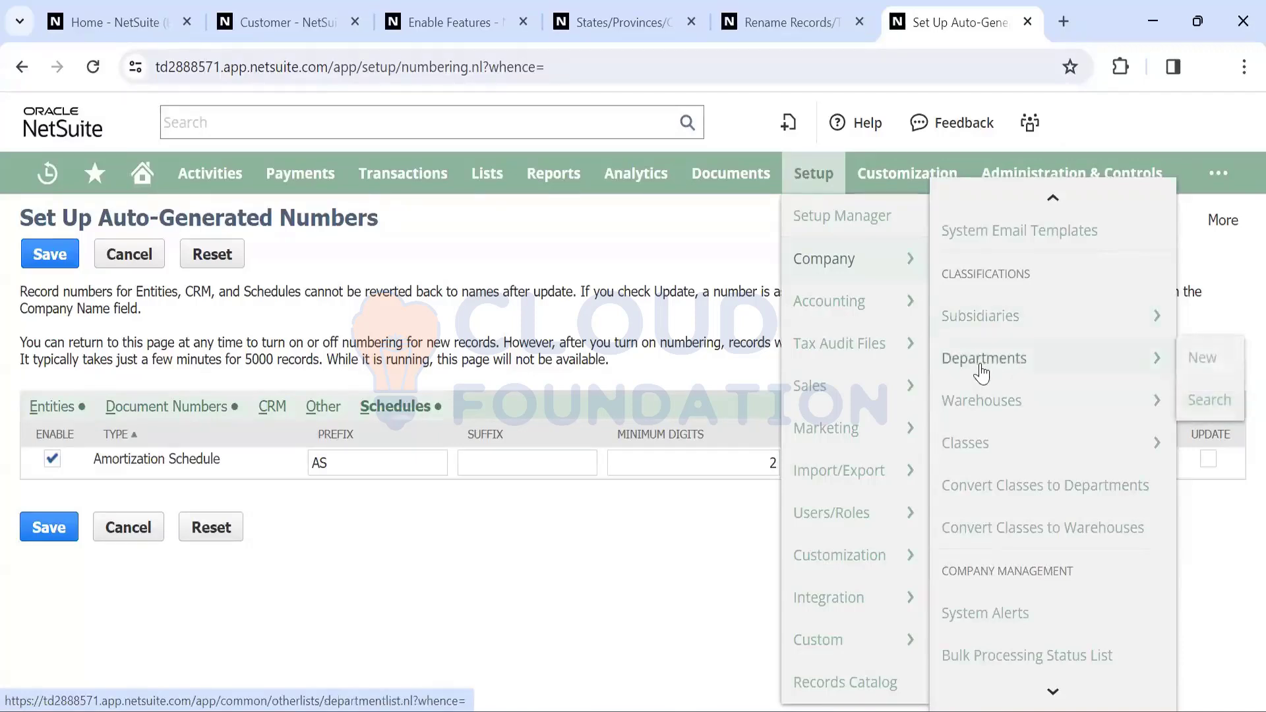
mouse_move(982, 439)
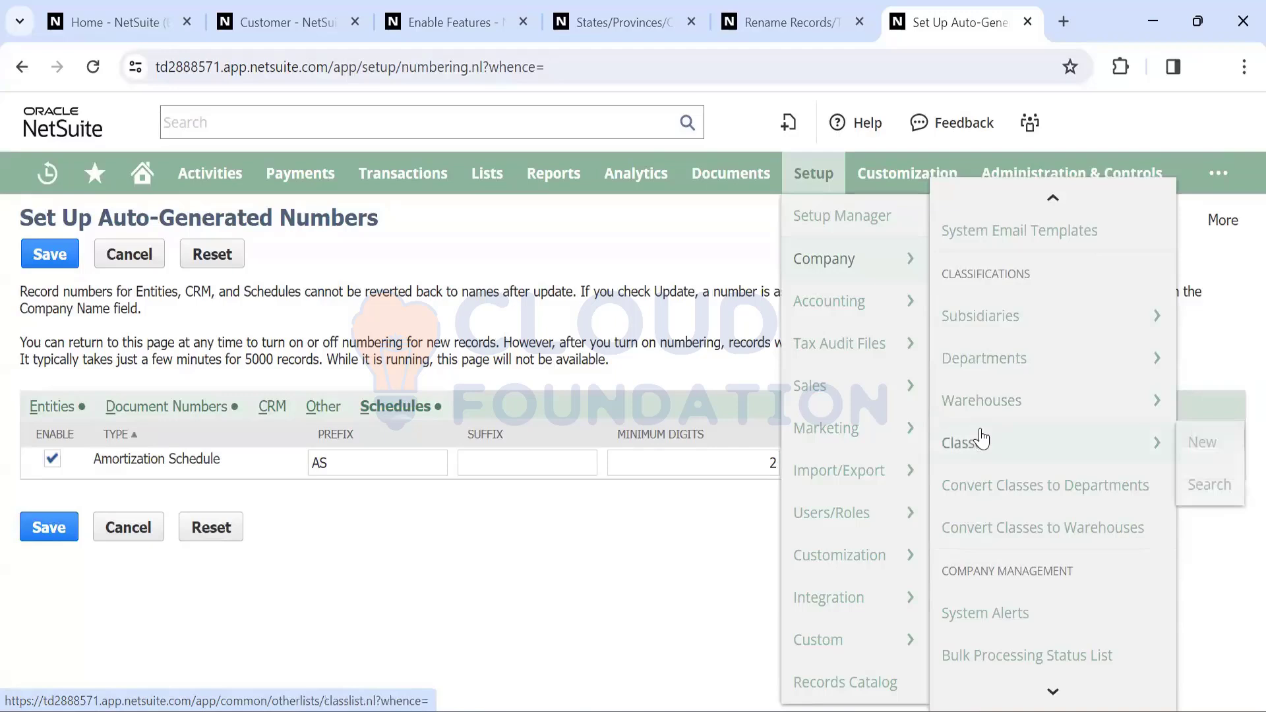
left_click(969, 322)
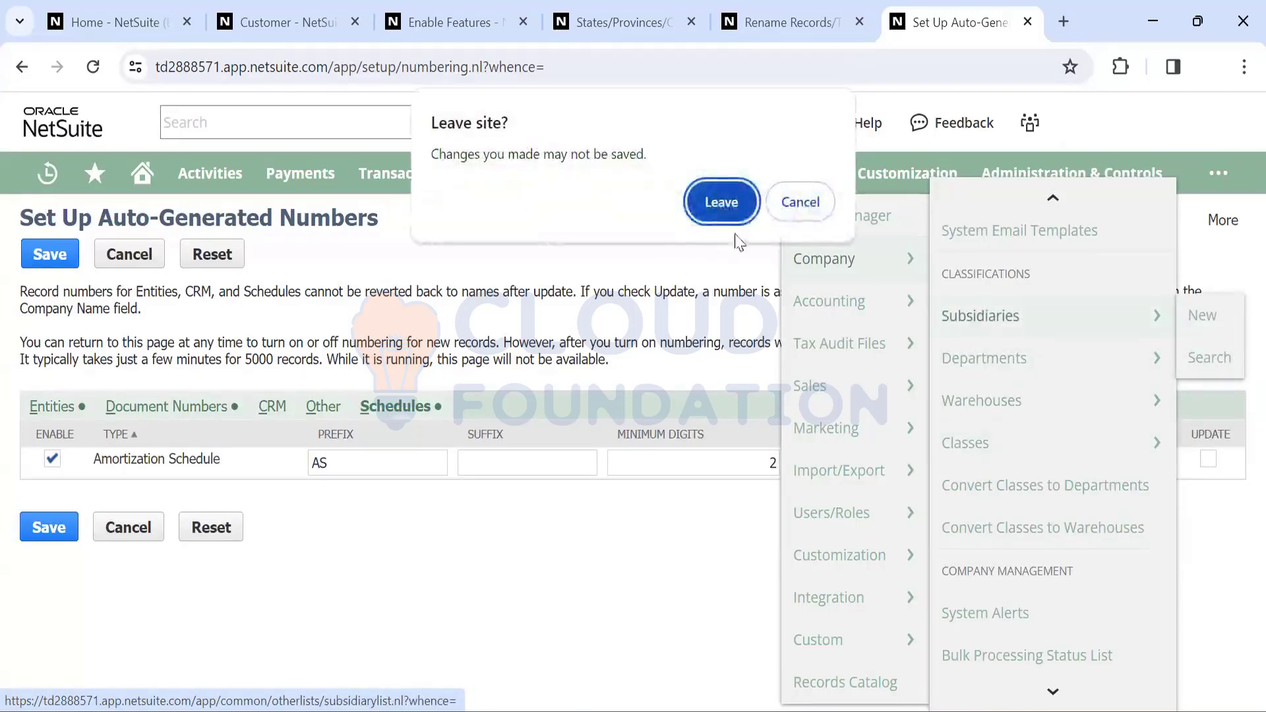
left_click(720, 204)
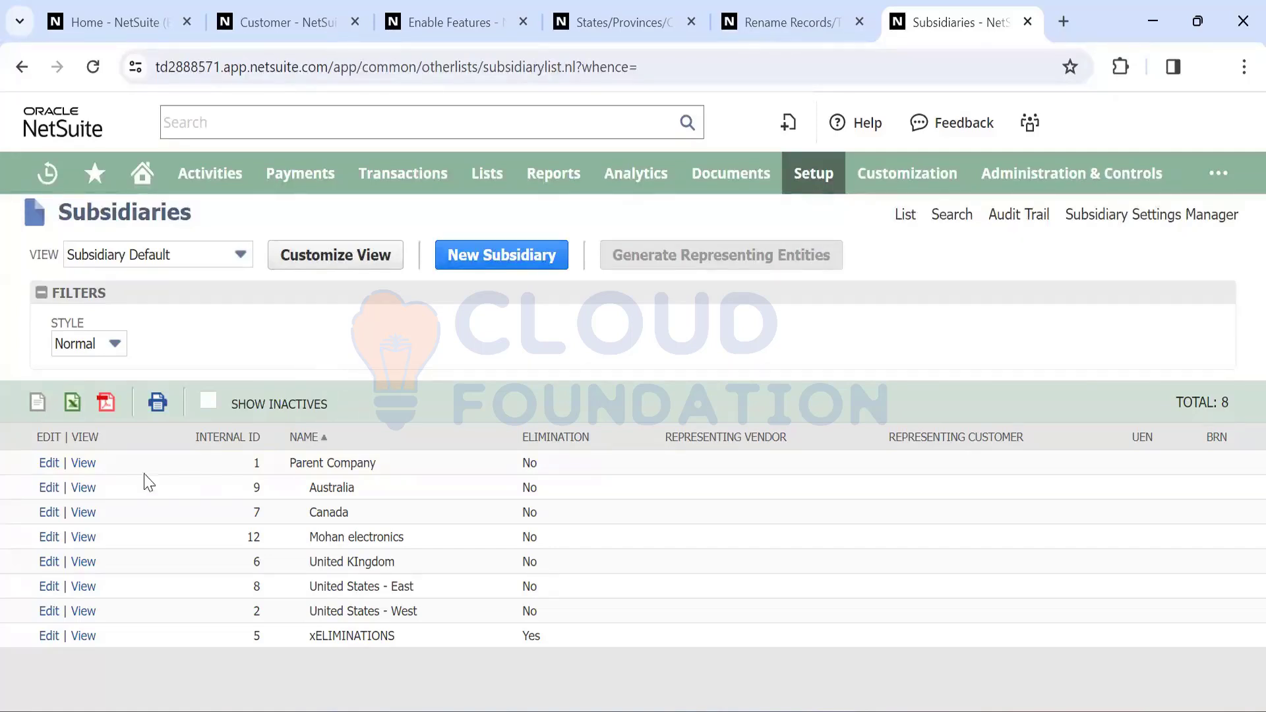
View the Parent Company subsidiary record and examine its country, currency, legal name, logo and fiscal calendar fields
left_click(77, 468)
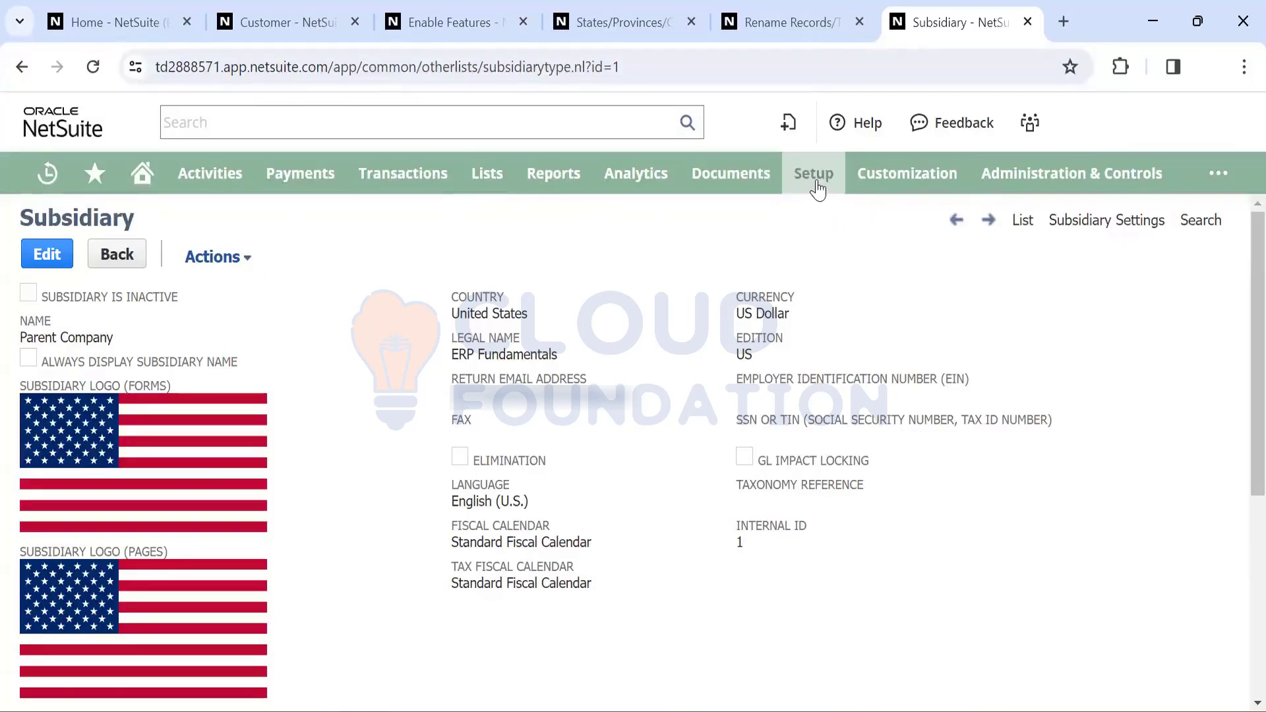
mouse_move(818, 189)
mouse_move(908, 260)
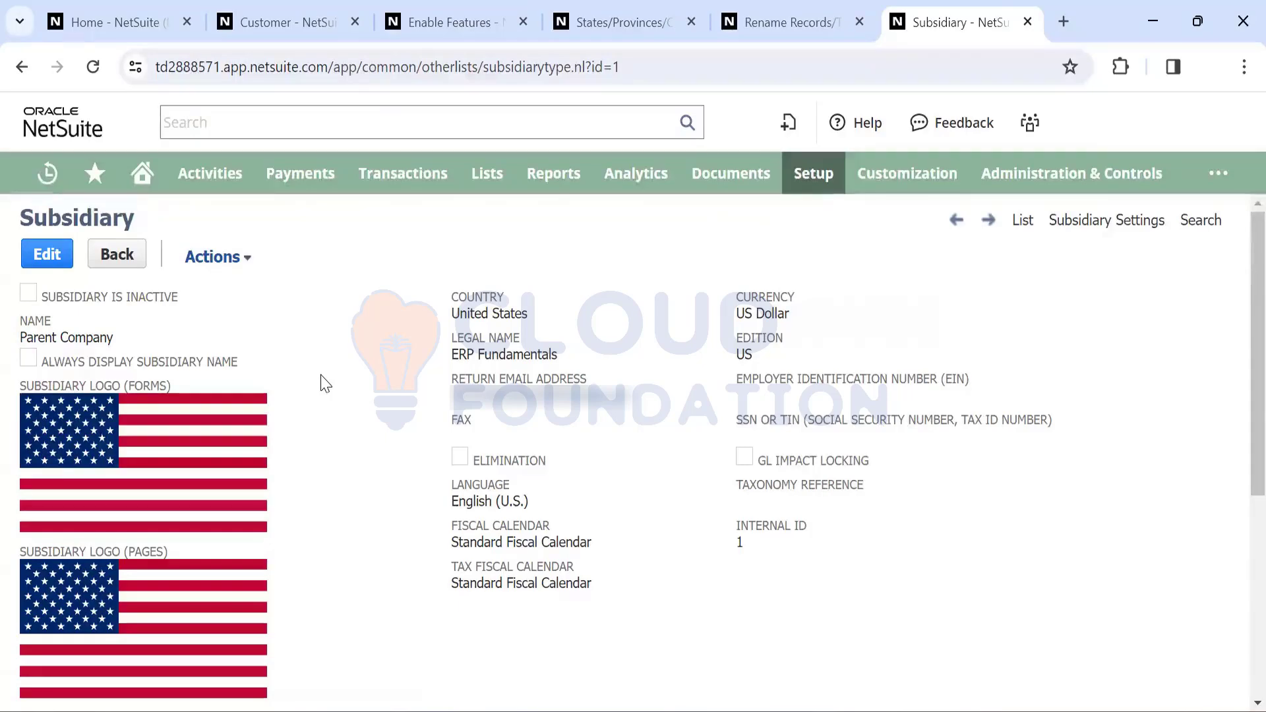
scroll(323, 382, "down", 1)
scroll(323, 382, "down", 2)
scroll(323, 382, "up", 2)
scroll(323, 382, "down", 1)
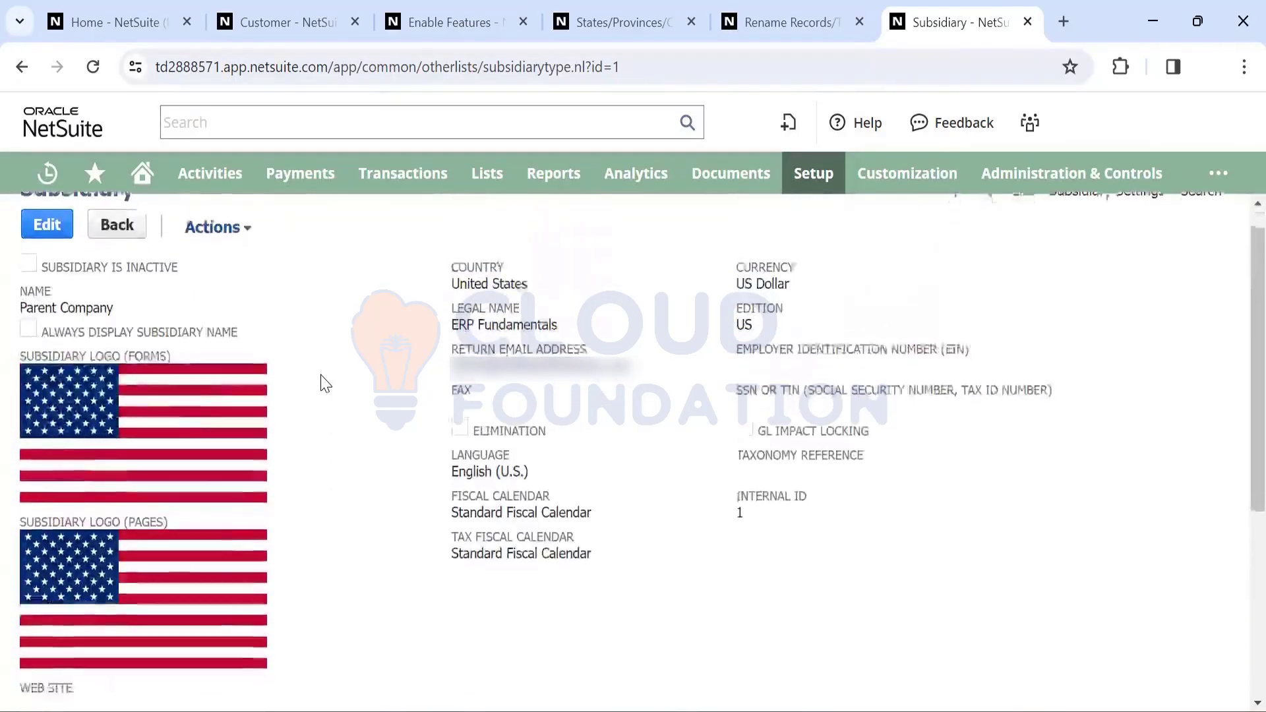
scroll(325, 383, "up", 2)
scroll(325, 382, "down", 1)
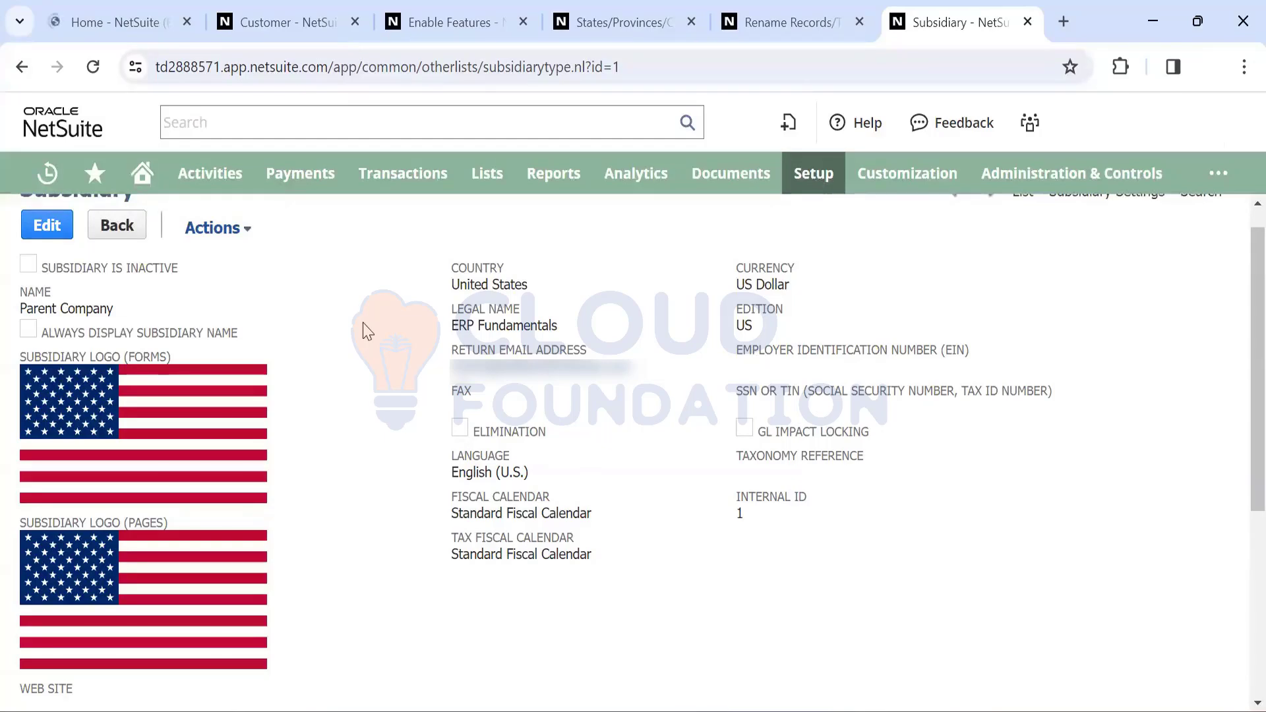
scroll(323, 330, "up", 1)
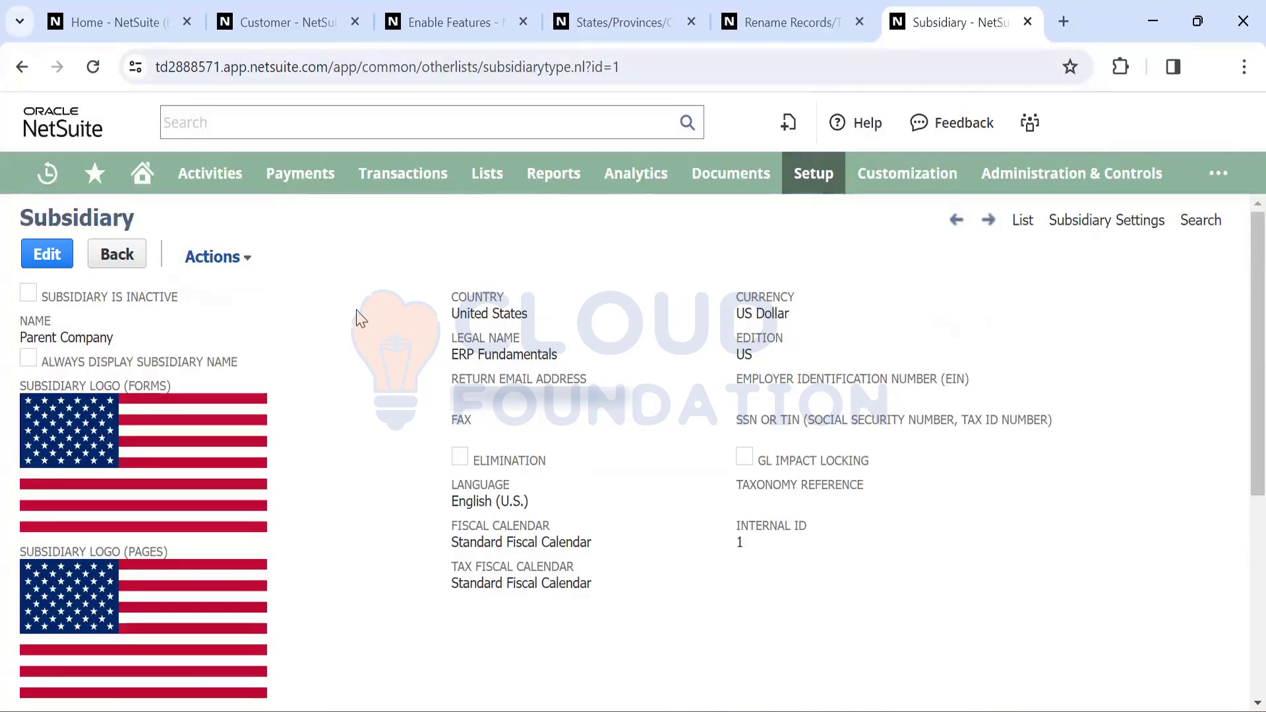
Open the Company Information page and review the company's general details and addresses
mouse_move(811, 175)
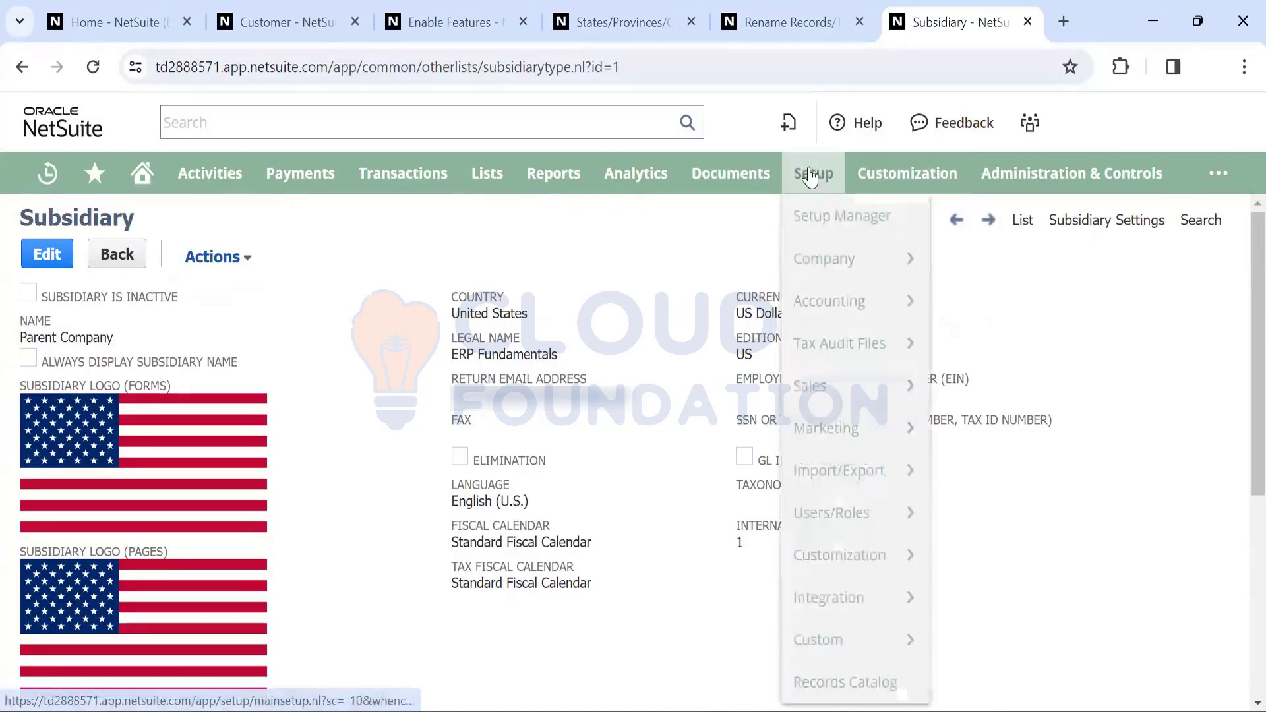
mouse_move(816, 275)
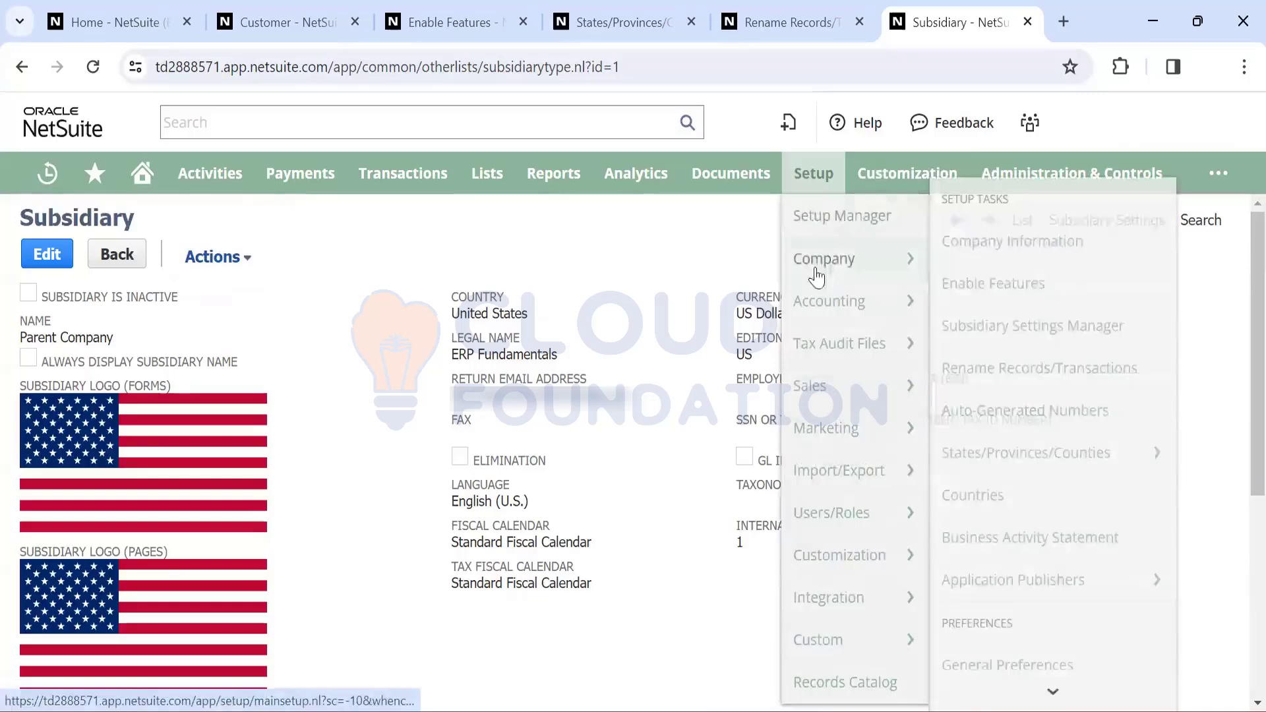
left_click(1001, 242)
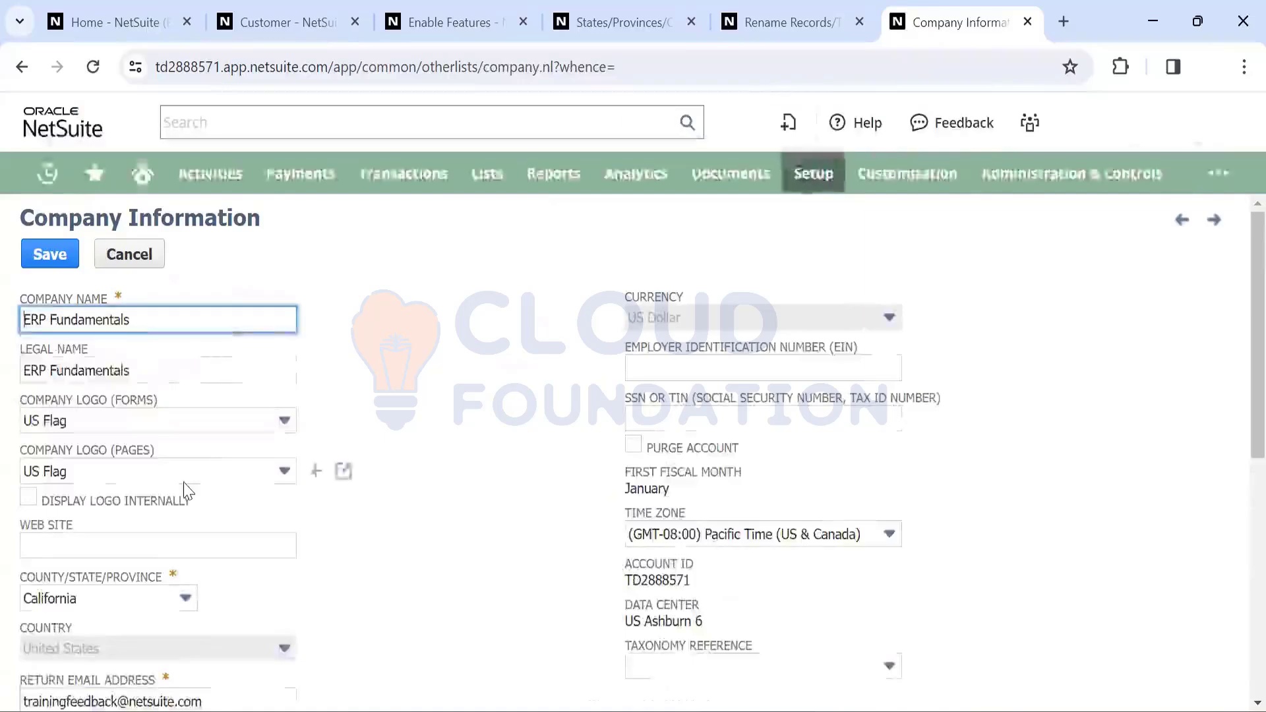
scroll(158, 369, "down", 4)
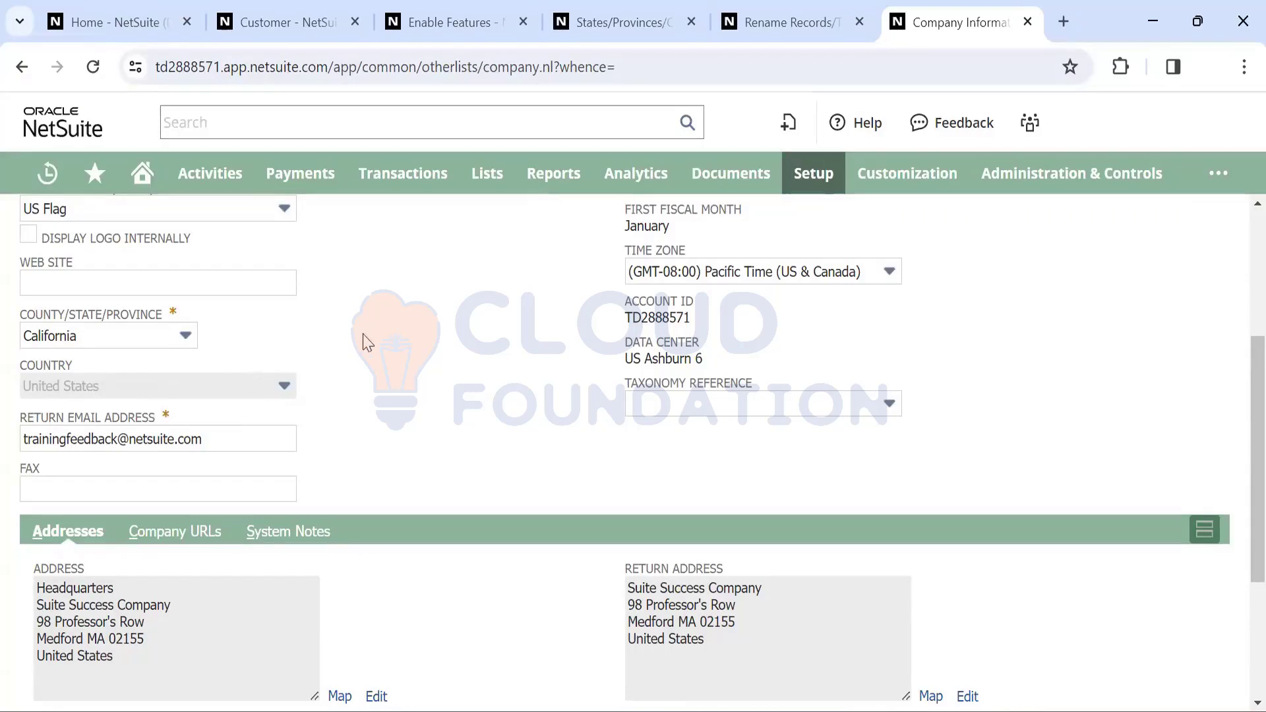
scroll(368, 353, "up", 3)
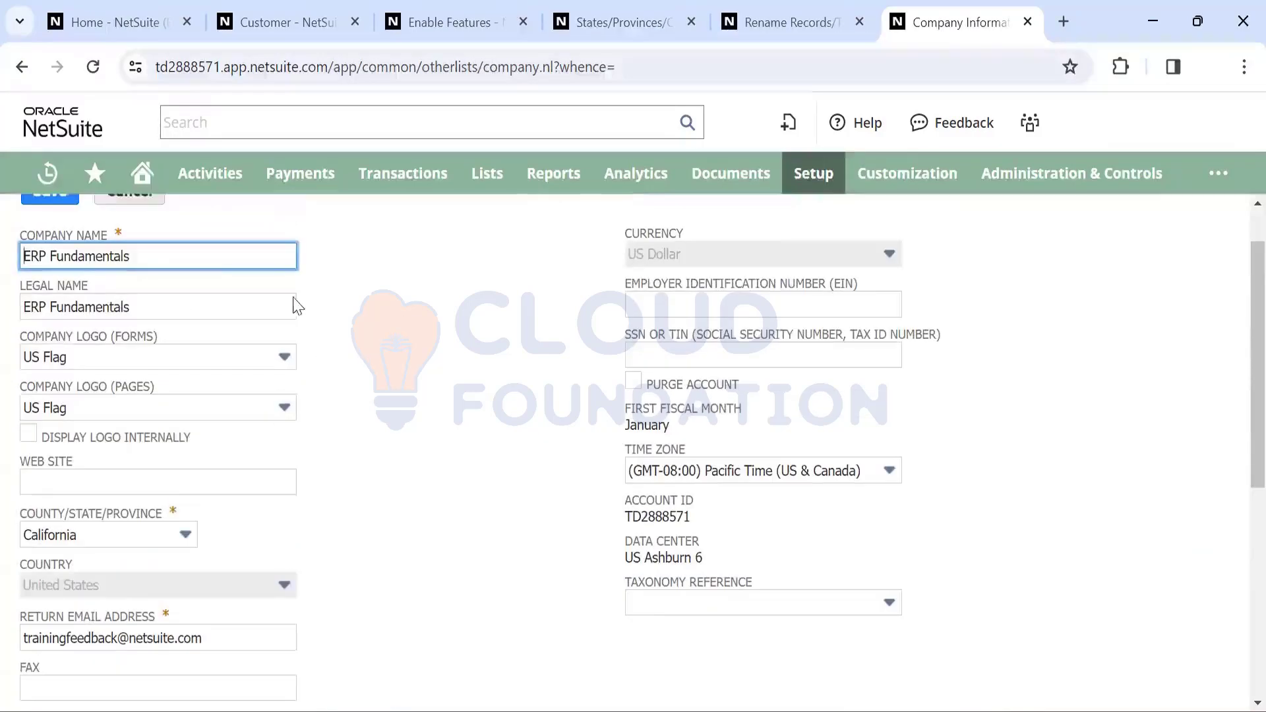
scroll(391, 382, "down", 2)
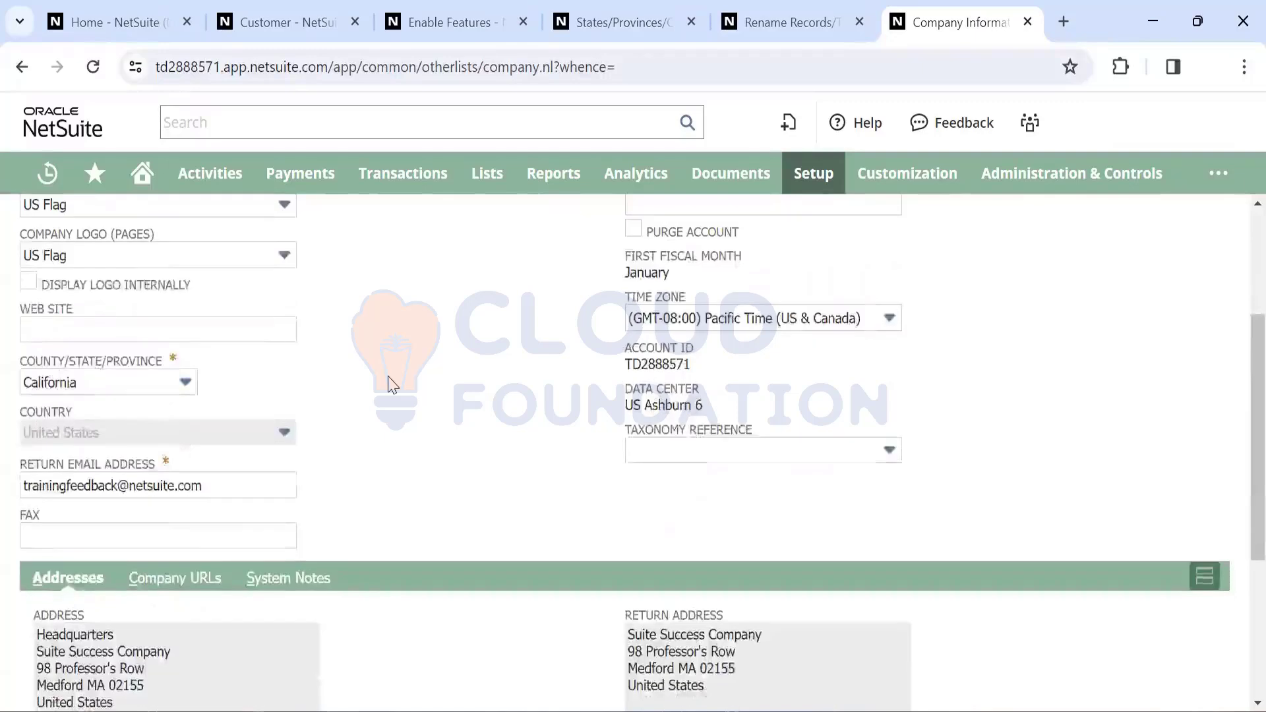
scroll(391, 383, "down", 1)
scroll(391, 383, "up", 5)
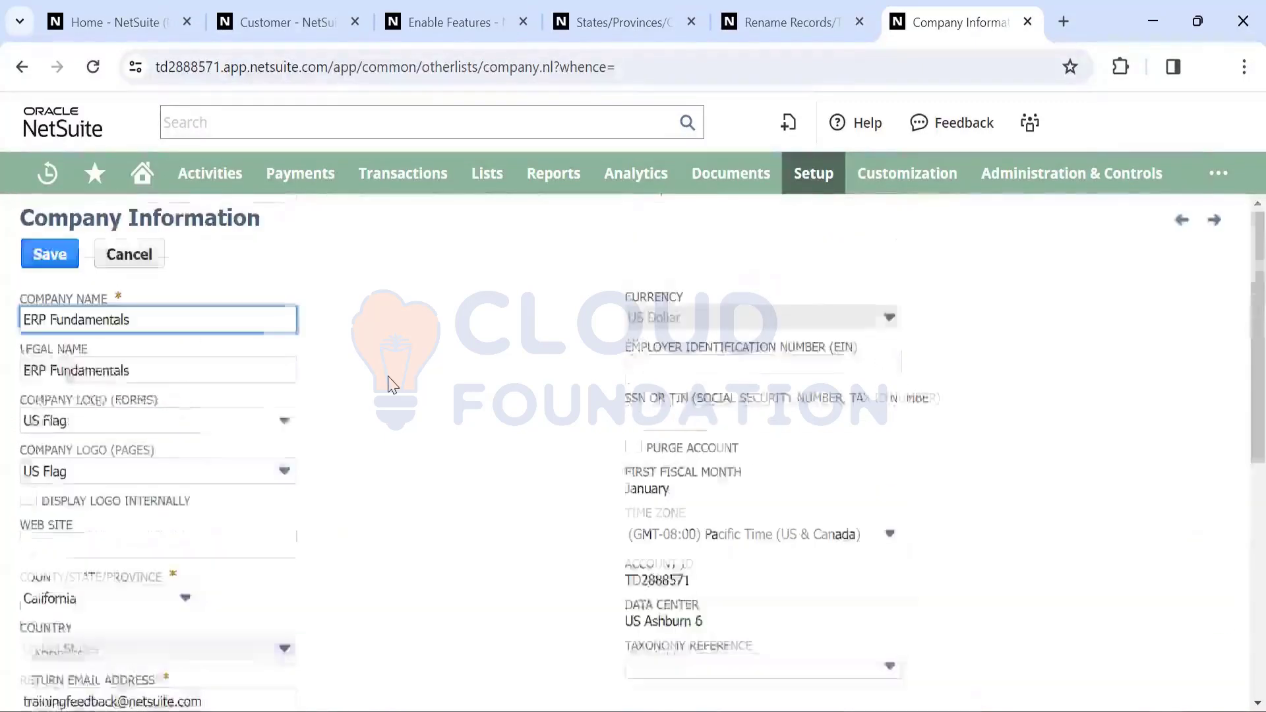
scroll(391, 382, "down", 2)
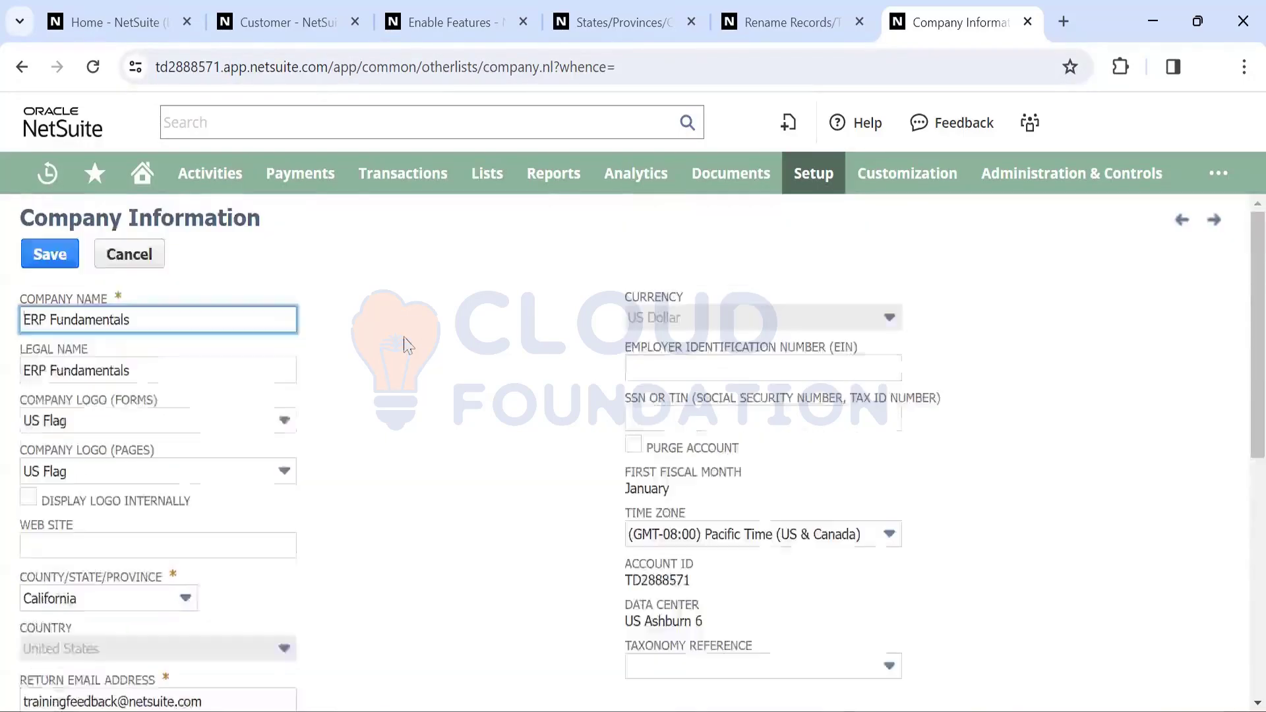
scroll(404, 342, "up", 3)
Open the Departments list from the company classifications setup in a new browser tab
mouse_move(809, 178)
mouse_move(839, 260)
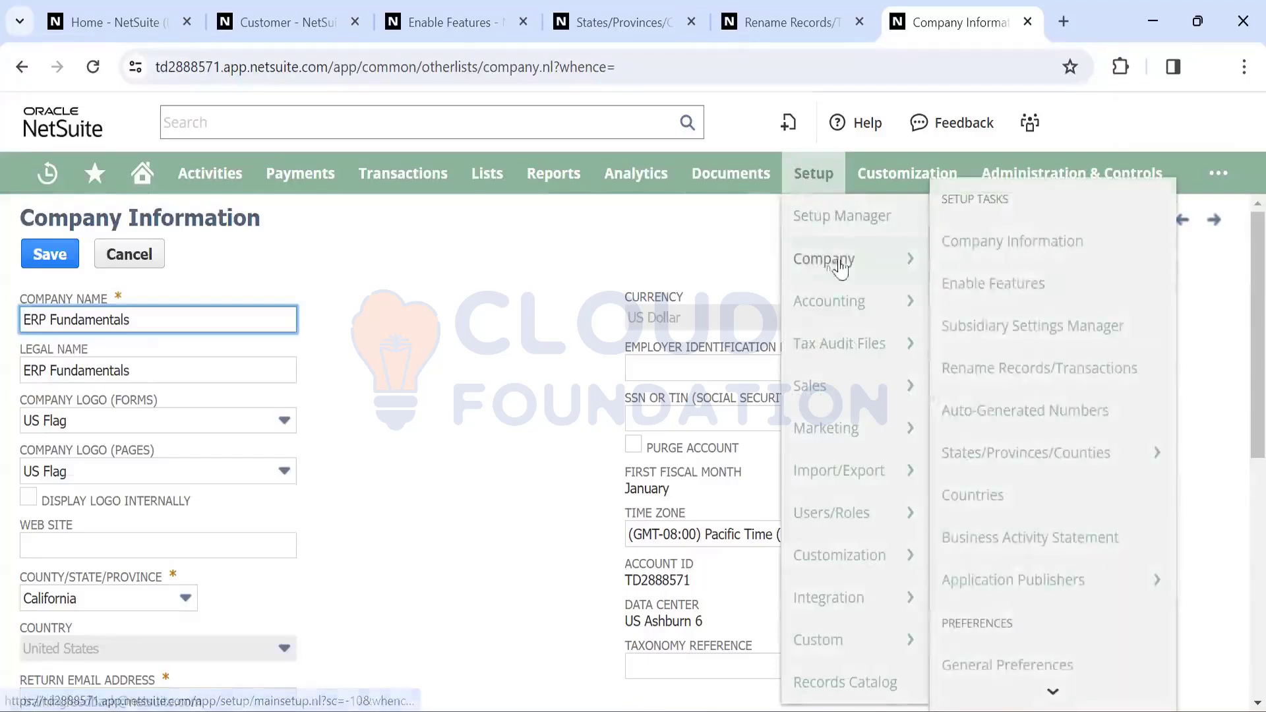
scroll(991, 483, "down", 15)
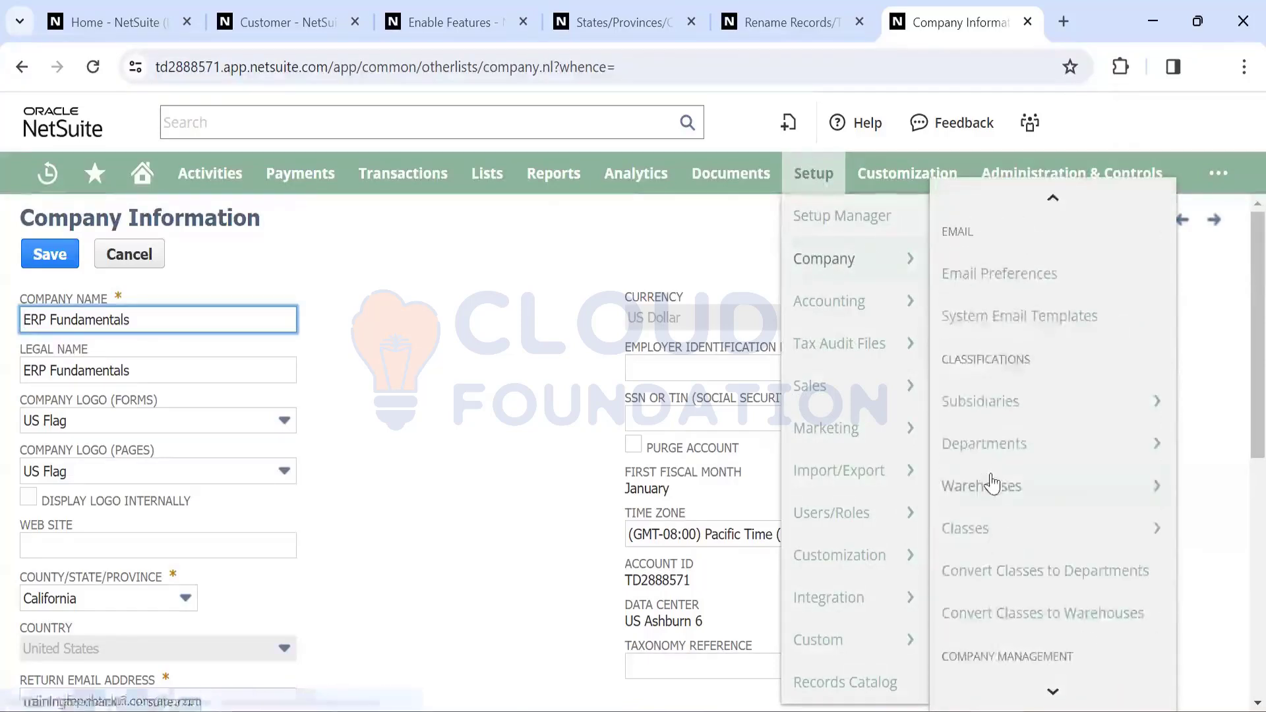
scroll(991, 483, "up", 8)
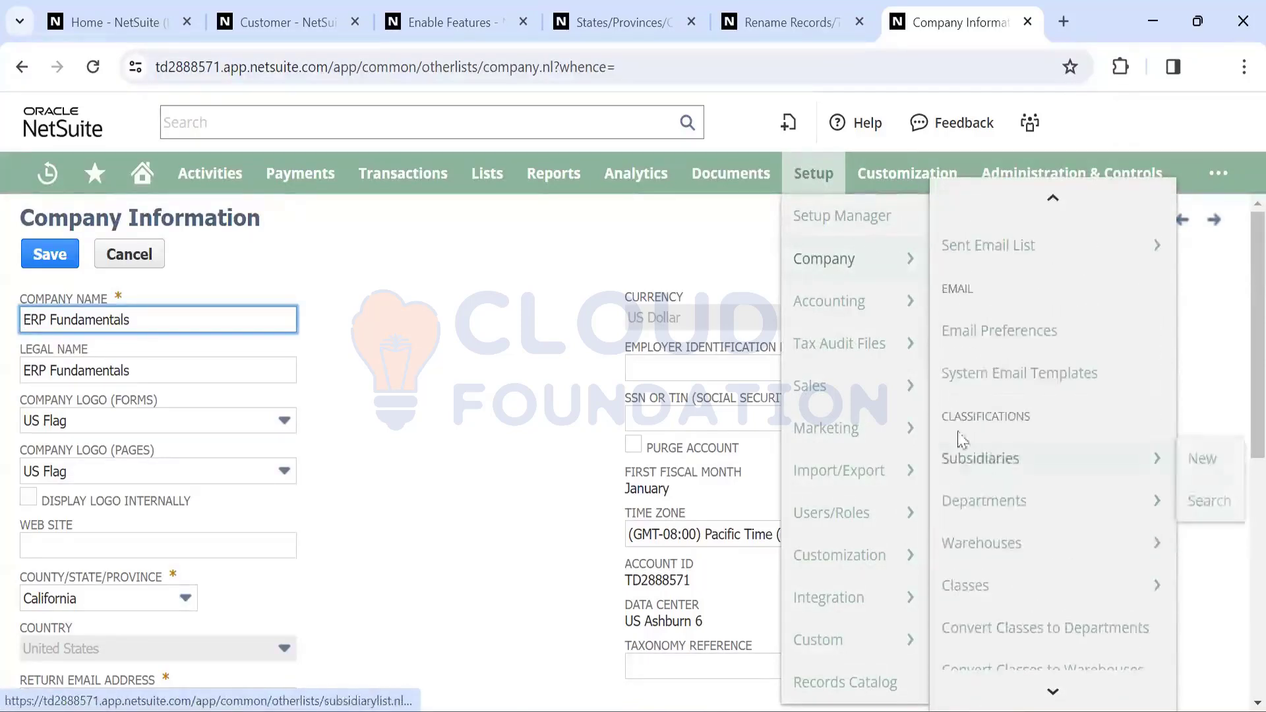
mouse_move(970, 507)
scroll(970, 507, "down", 3)
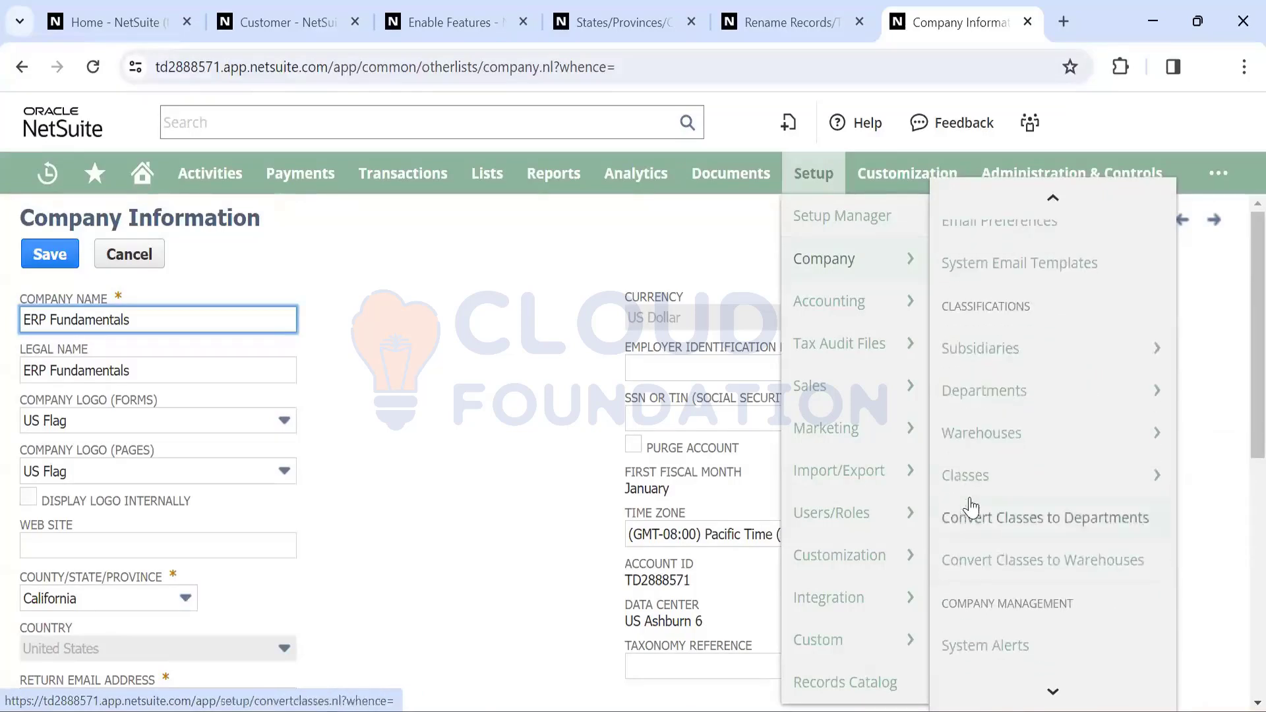
mouse_move(977, 436)
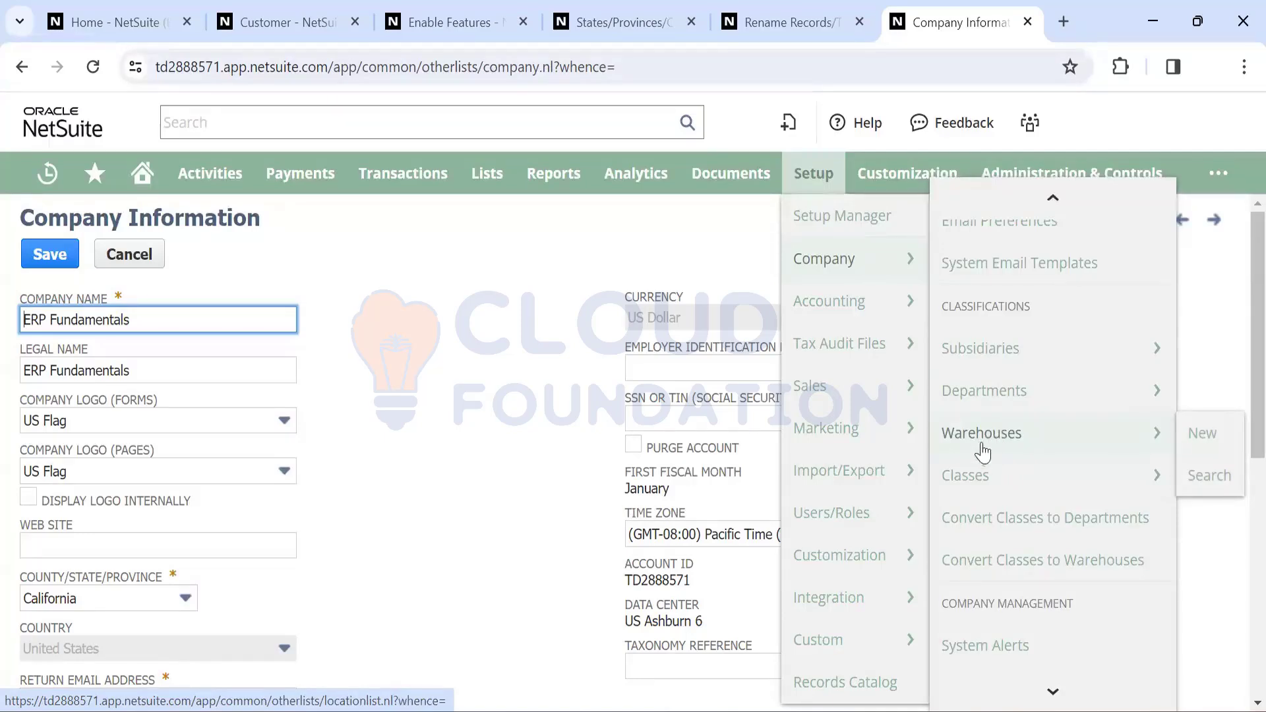
mouse_move(987, 476)
mouse_move(981, 395)
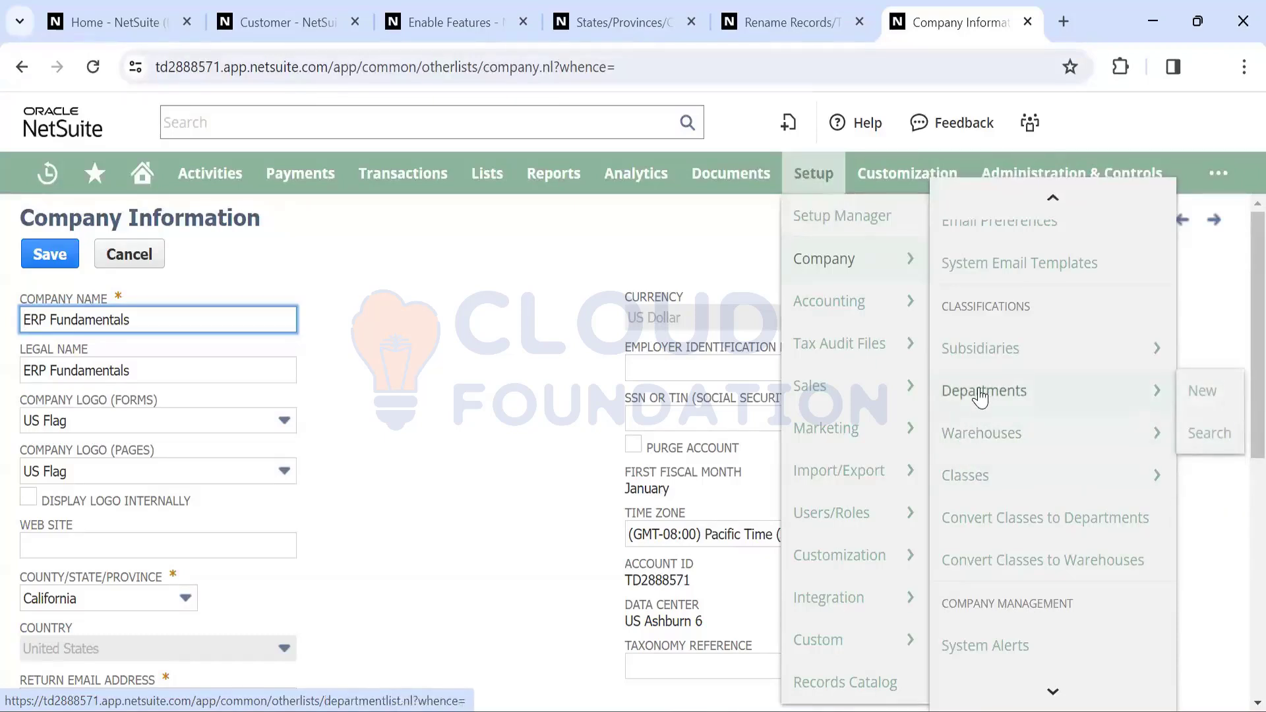
middle_click(980, 395)
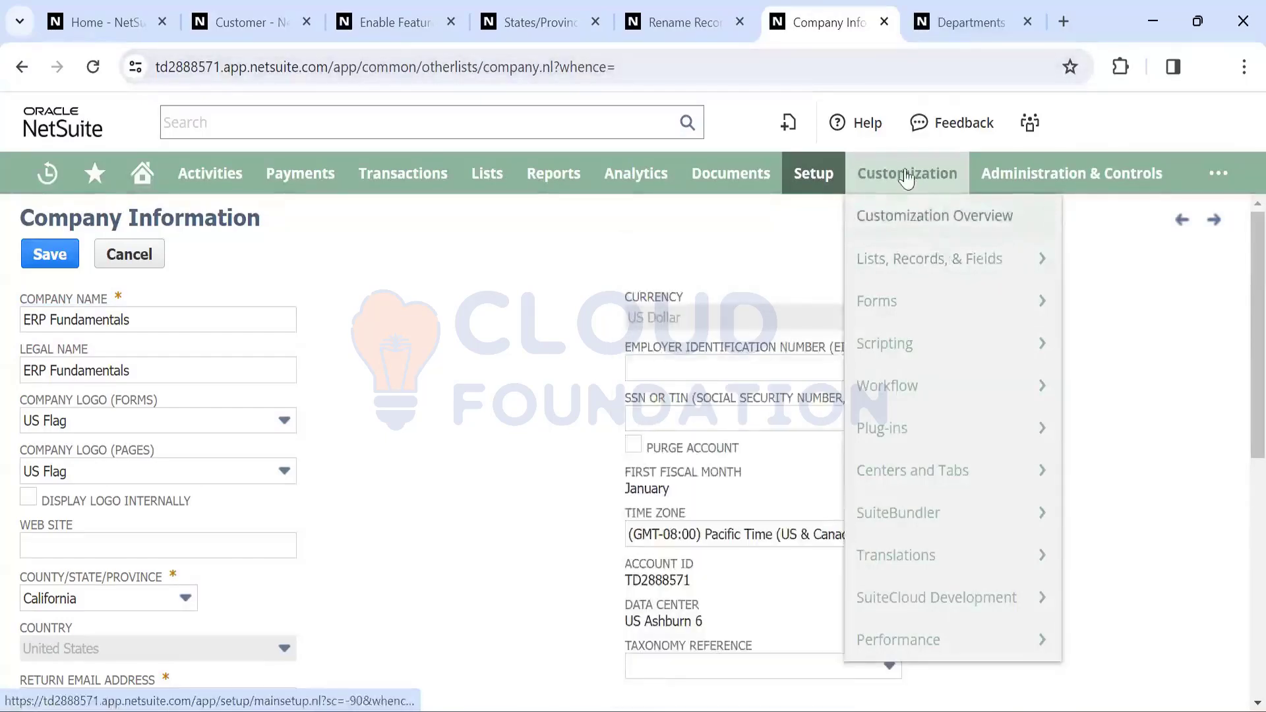
Open the Warehouses list from the company classifications setup in a separate browser tab
mouse_move(824, 173)
mouse_move(834, 259)
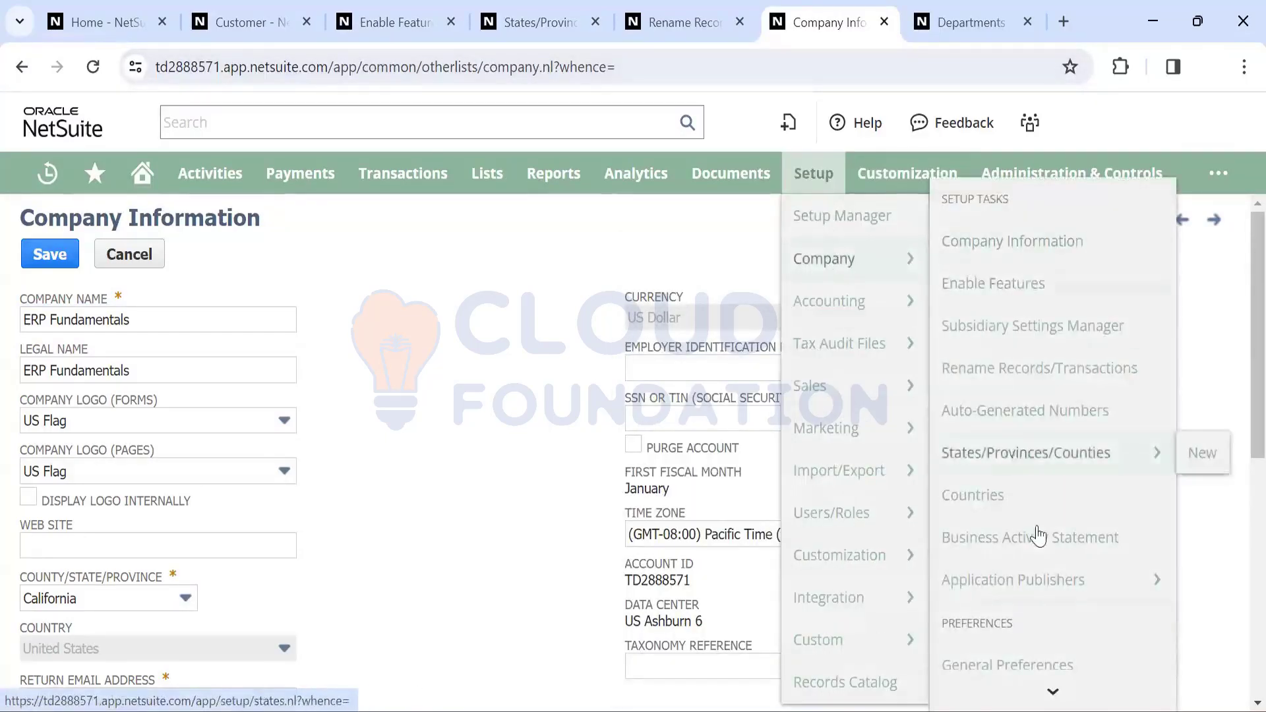
scroll(1040, 534, "down", 5)
scroll(977, 507, "down", 5)
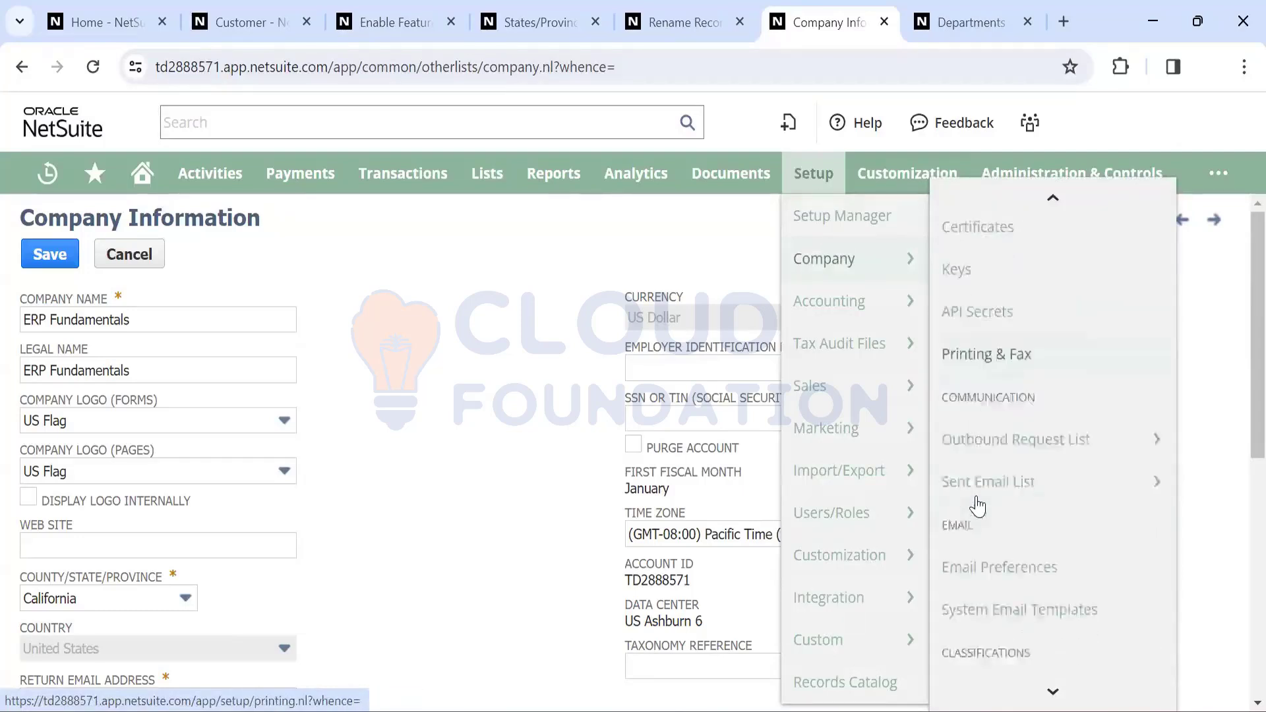
mouse_move(997, 562)
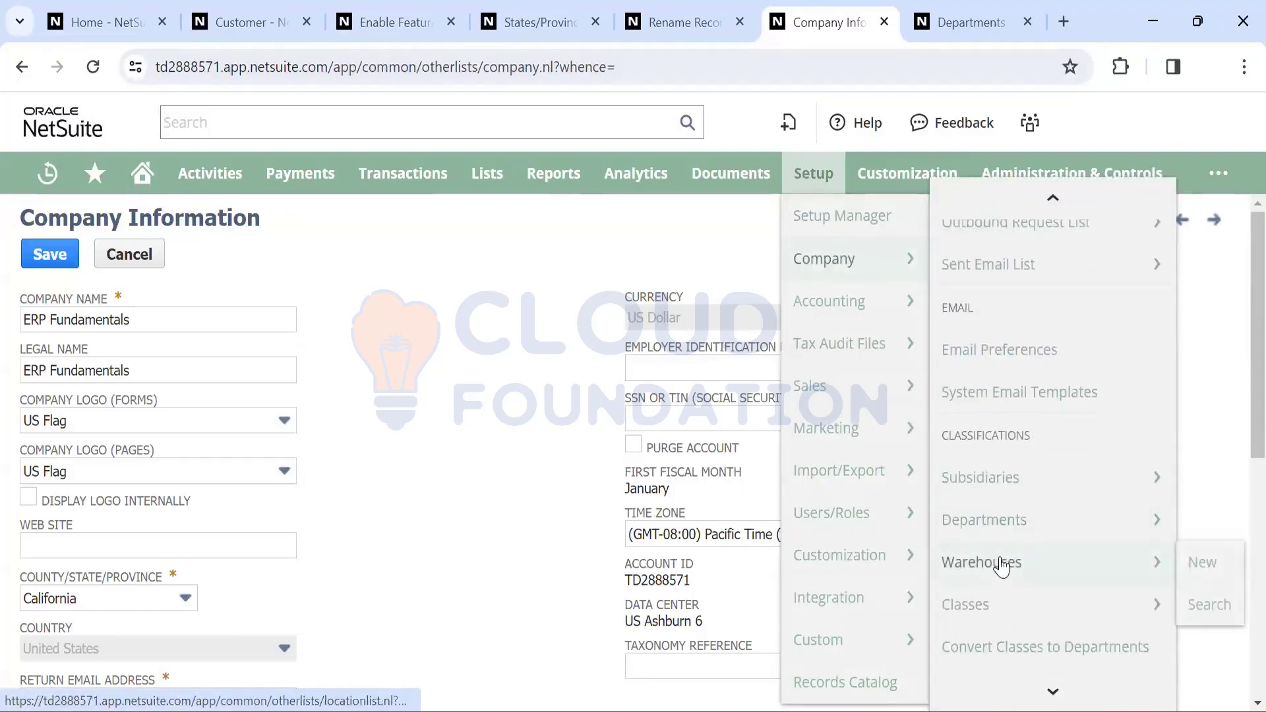
middle_click(1001, 564)
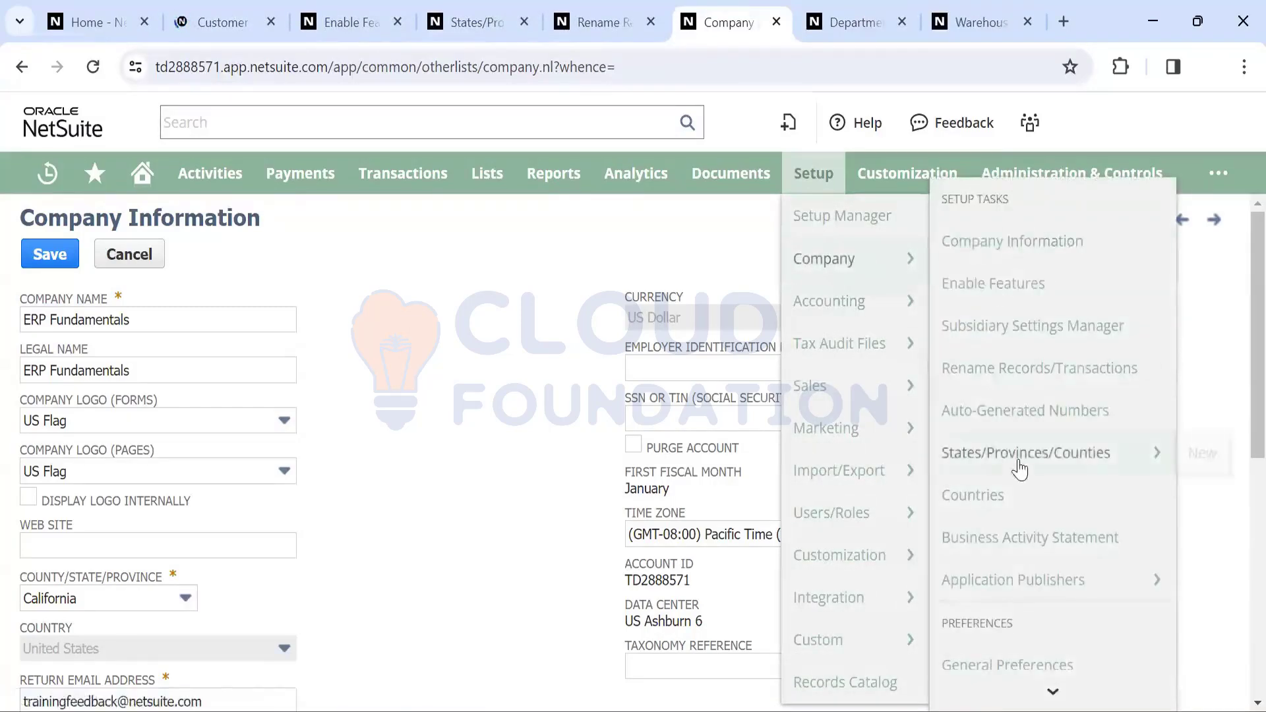
Open the Classes list from the company classifications setup in another browser tab
scroll(1020, 469, "down", 2)
scroll(1020, 469, "down", 5)
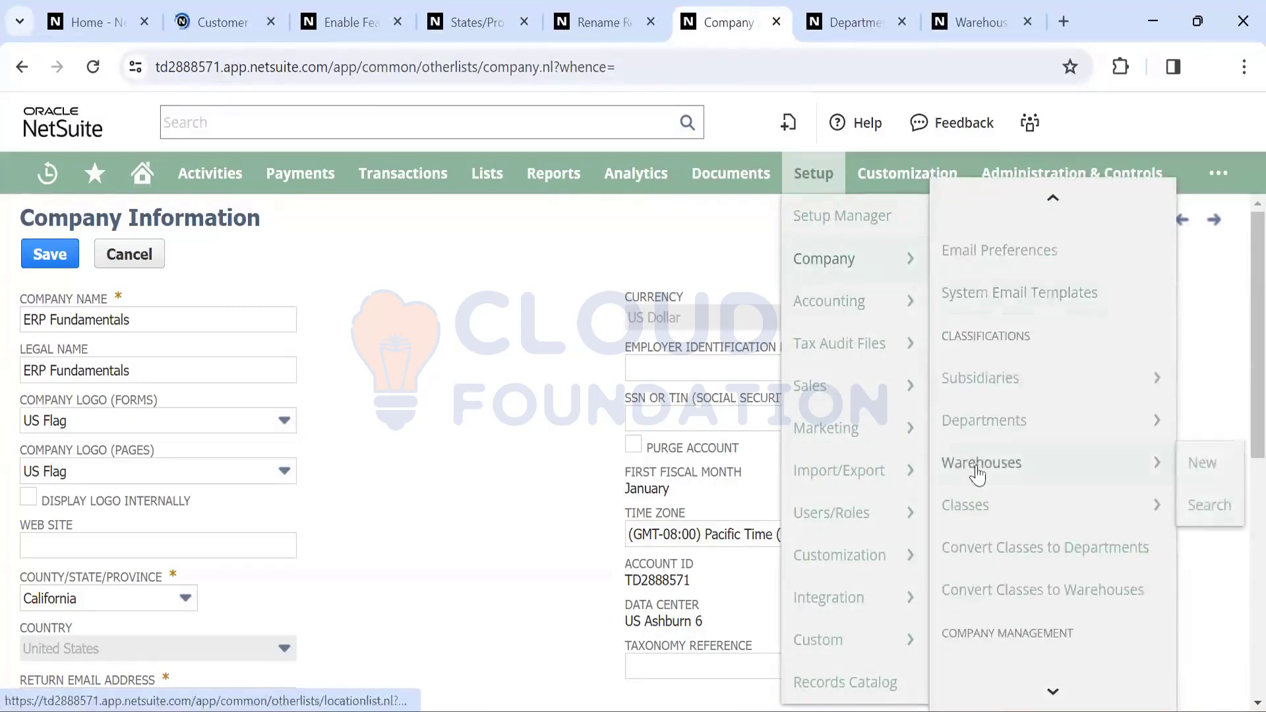
mouse_move(976, 519)
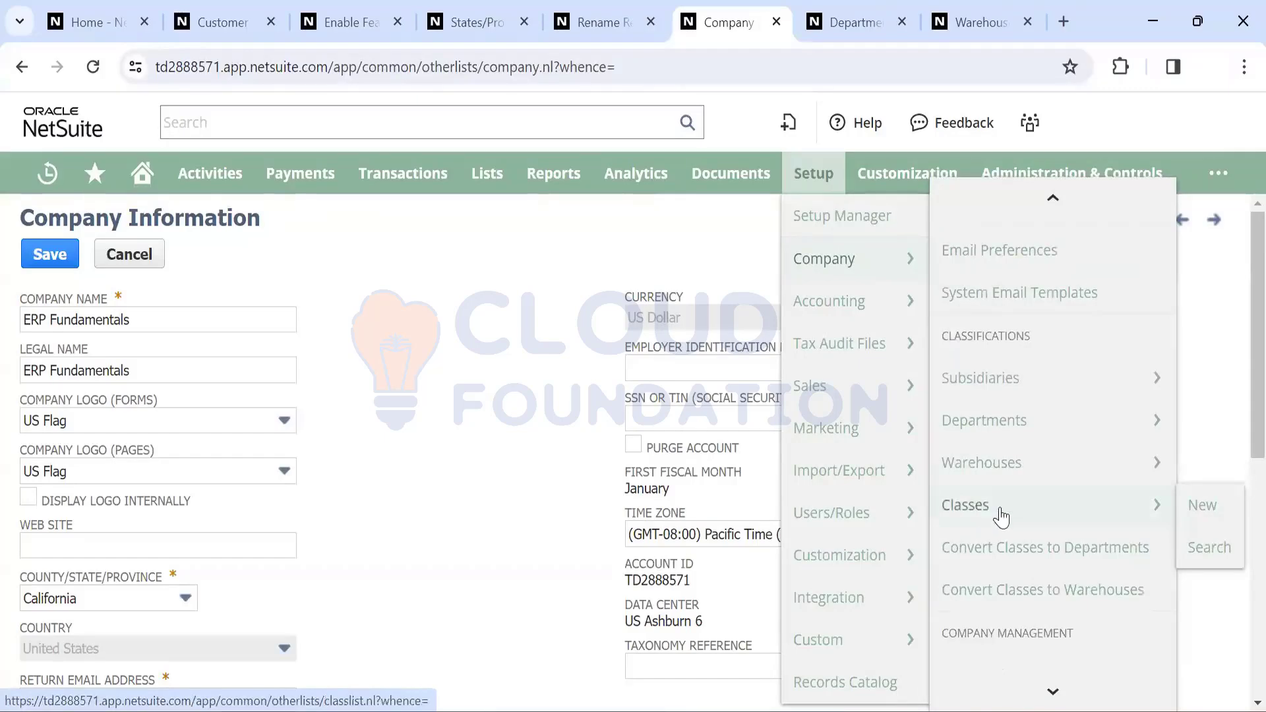
middle_click(977, 519)
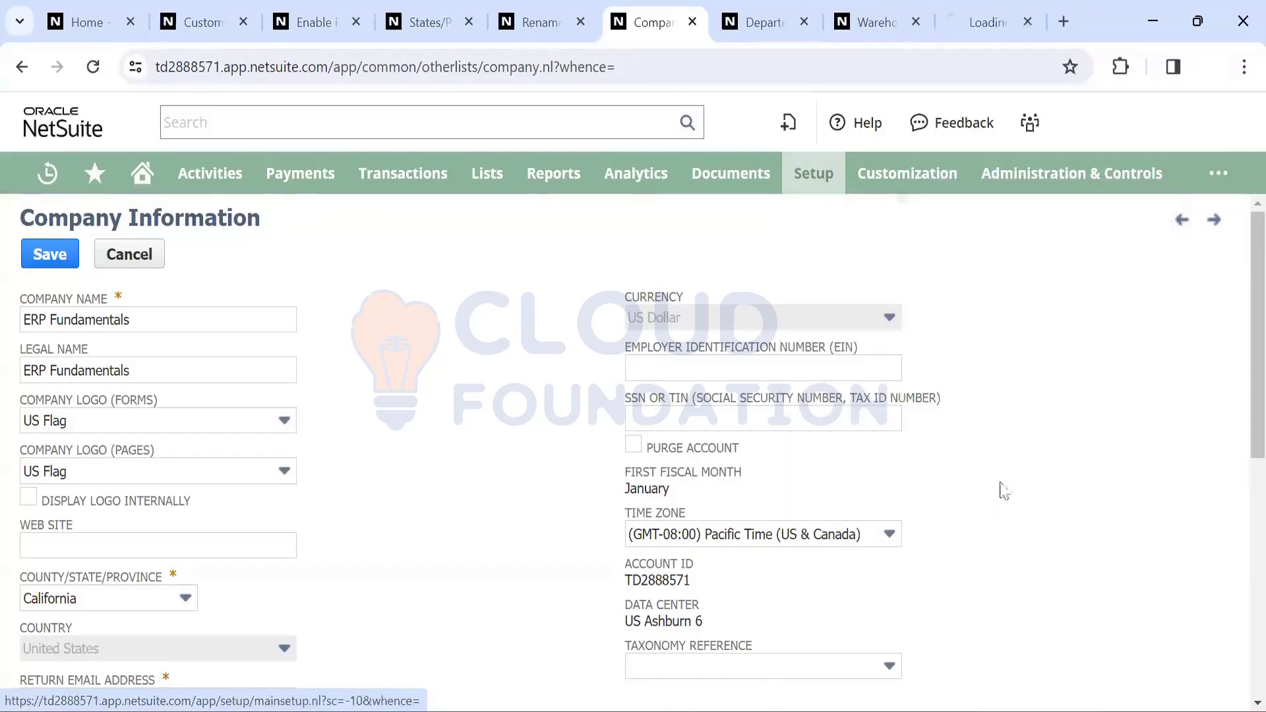
Start a new department record from the Departments list and name it Human Resources
left_click(763, 24)
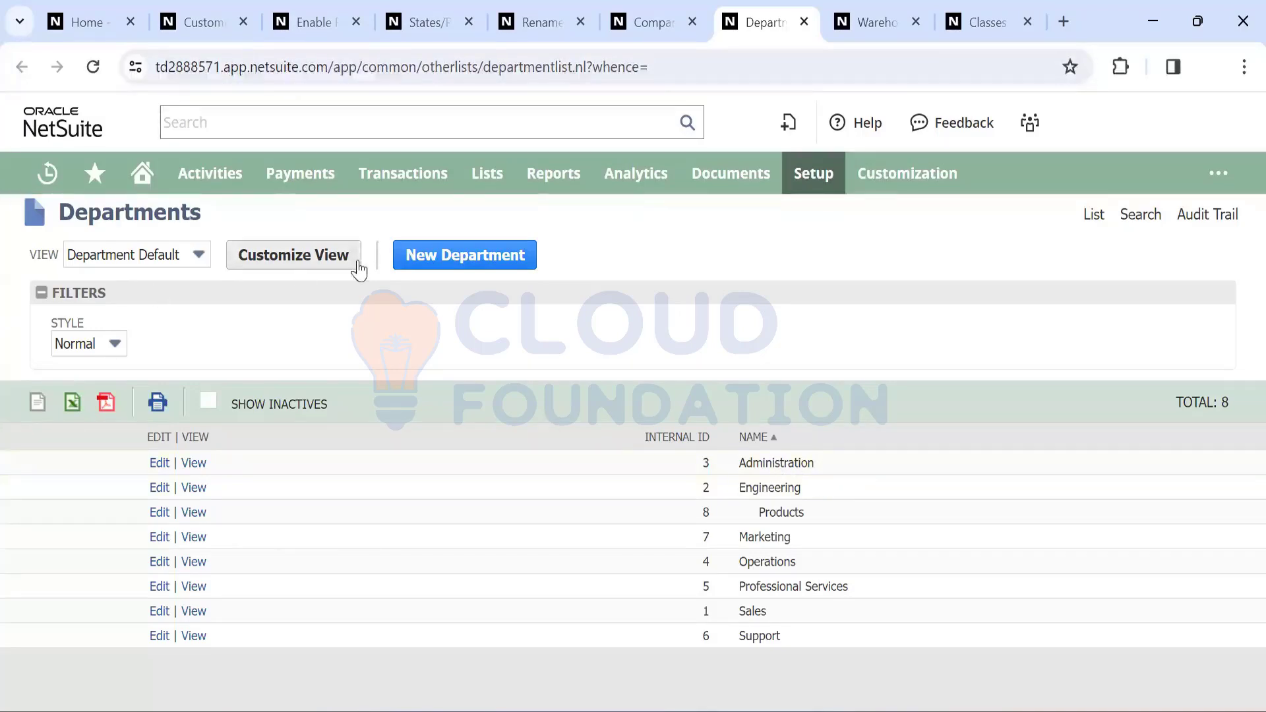
left_click(412, 255)
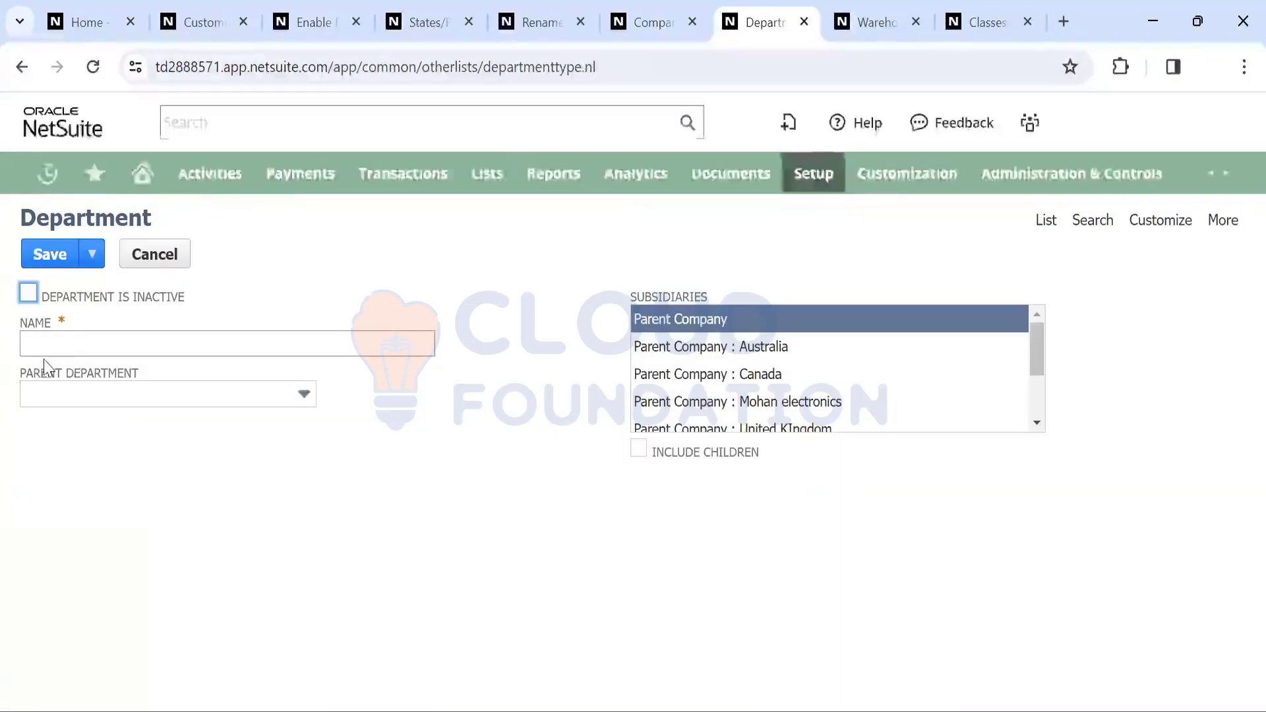
left_click(55, 344)
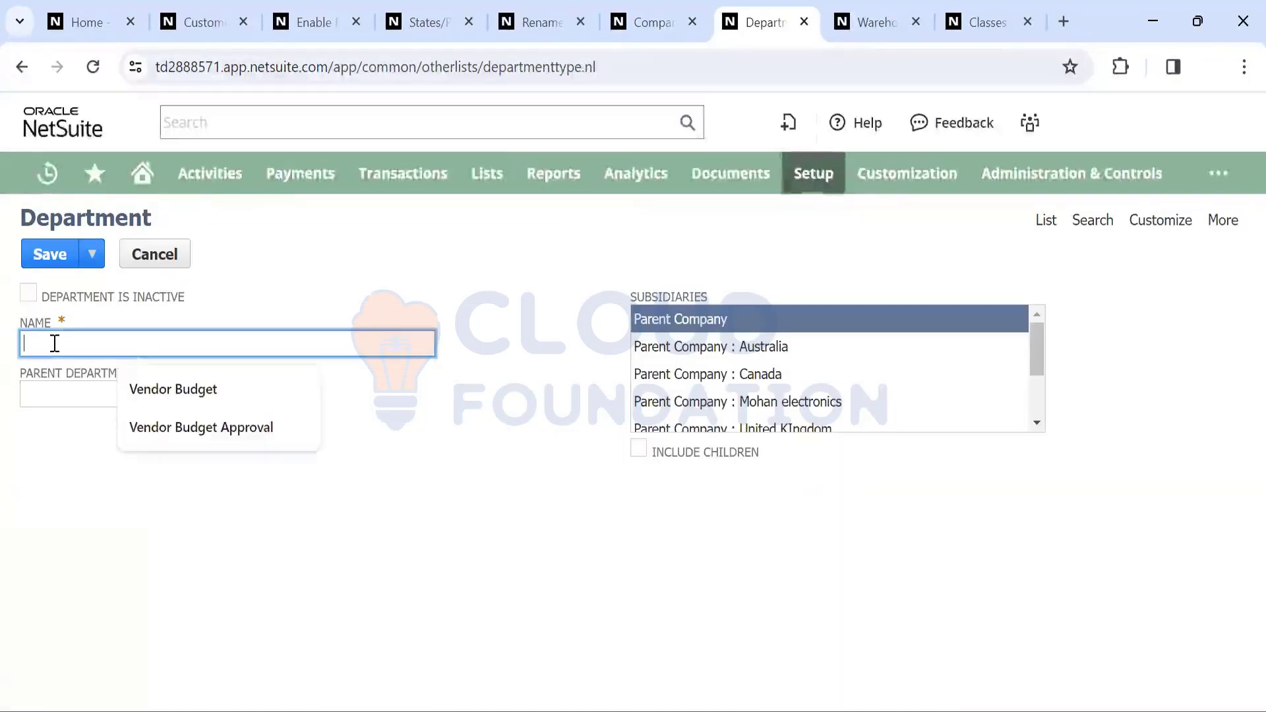
type("H")
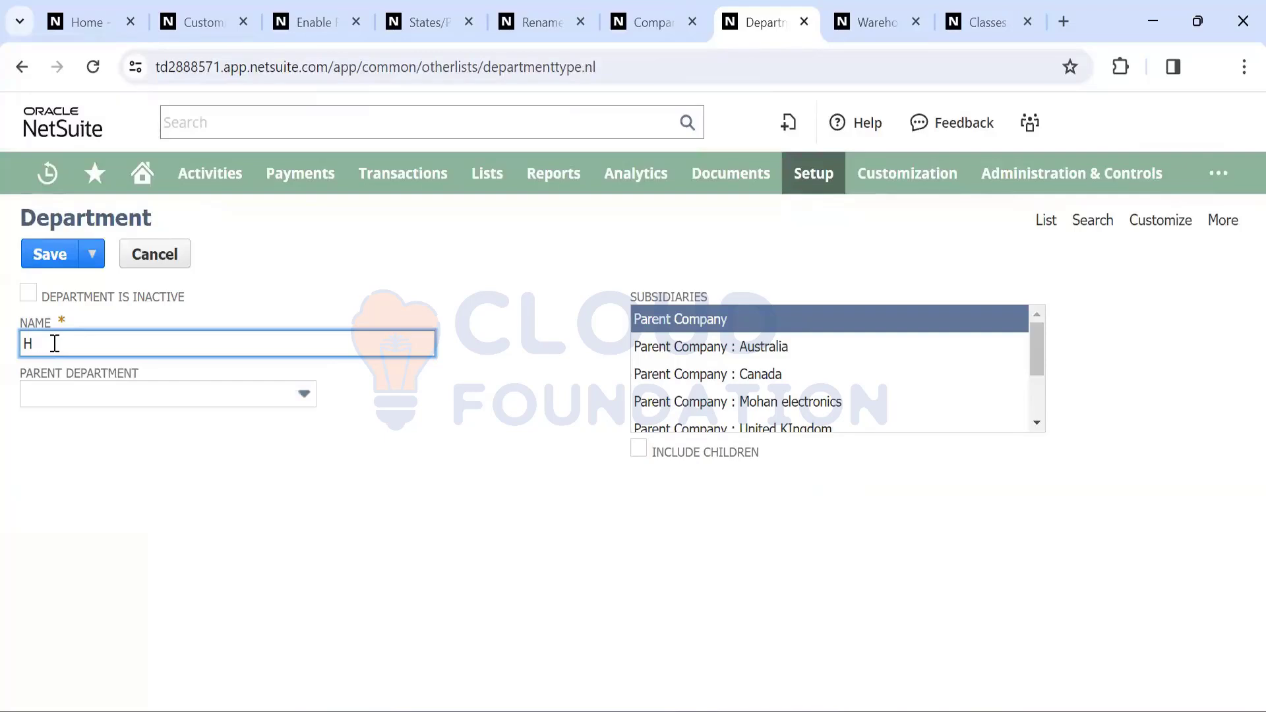
type("uman Resources")
key("Tab")
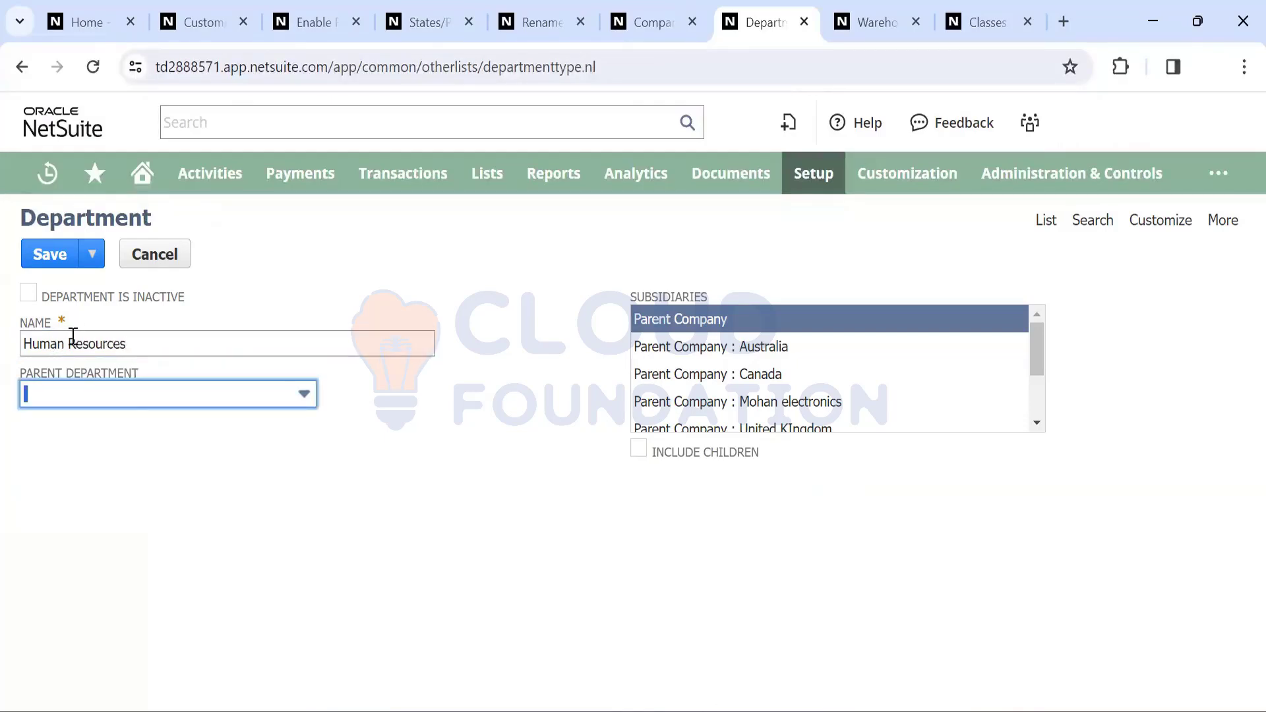
Set the parent department of Human Resources to Administration
left_click(128, 402)
left_click(100, 434)
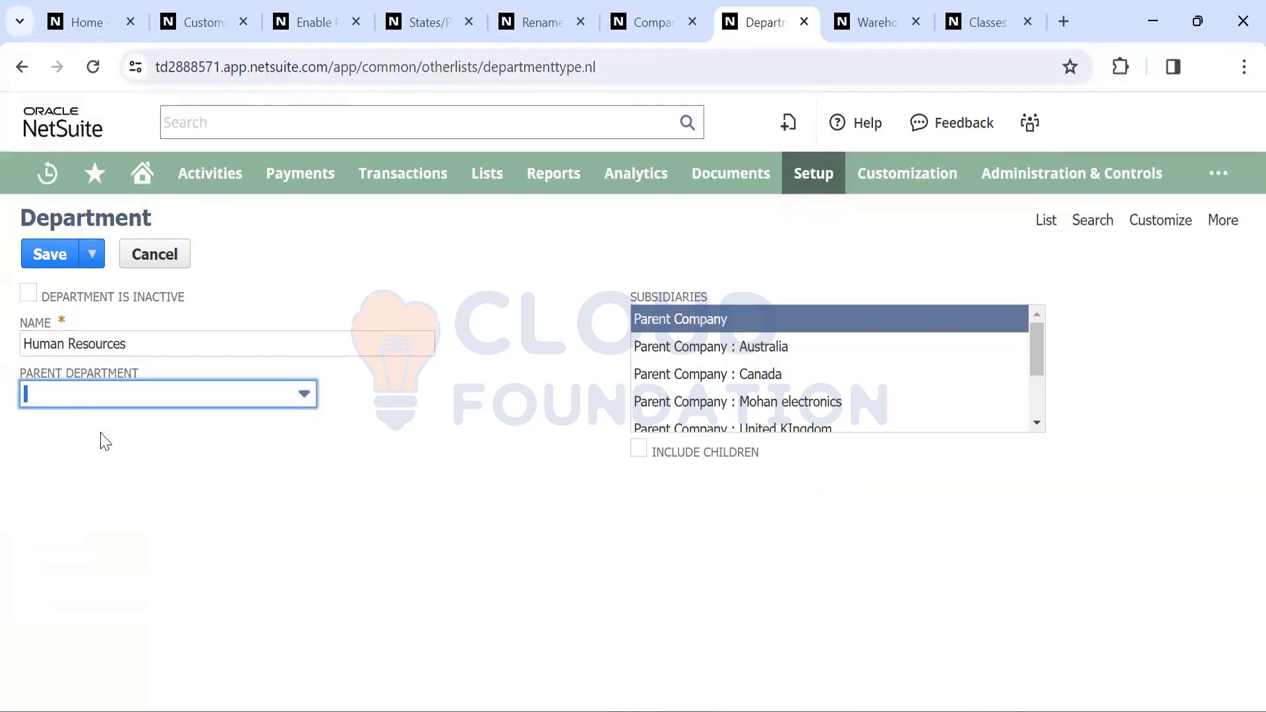
left_click(88, 374)
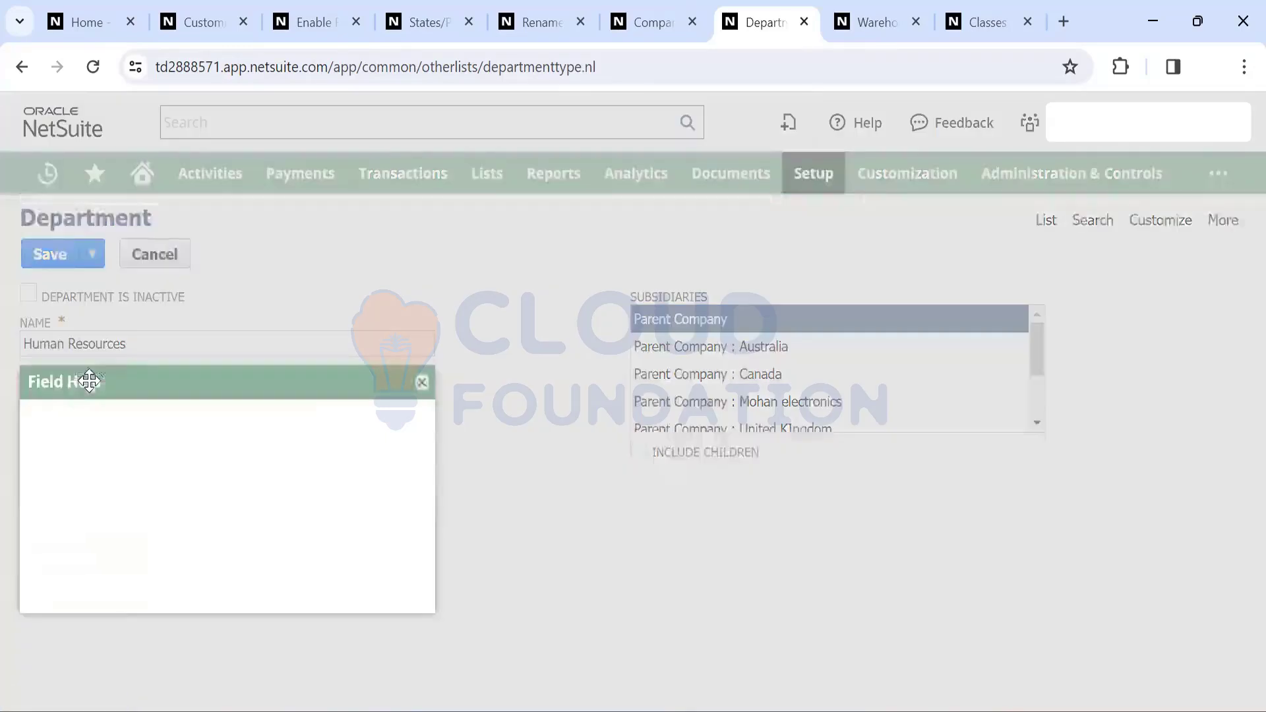
left_click(421, 382)
left_click(215, 397)
left_click(183, 459)
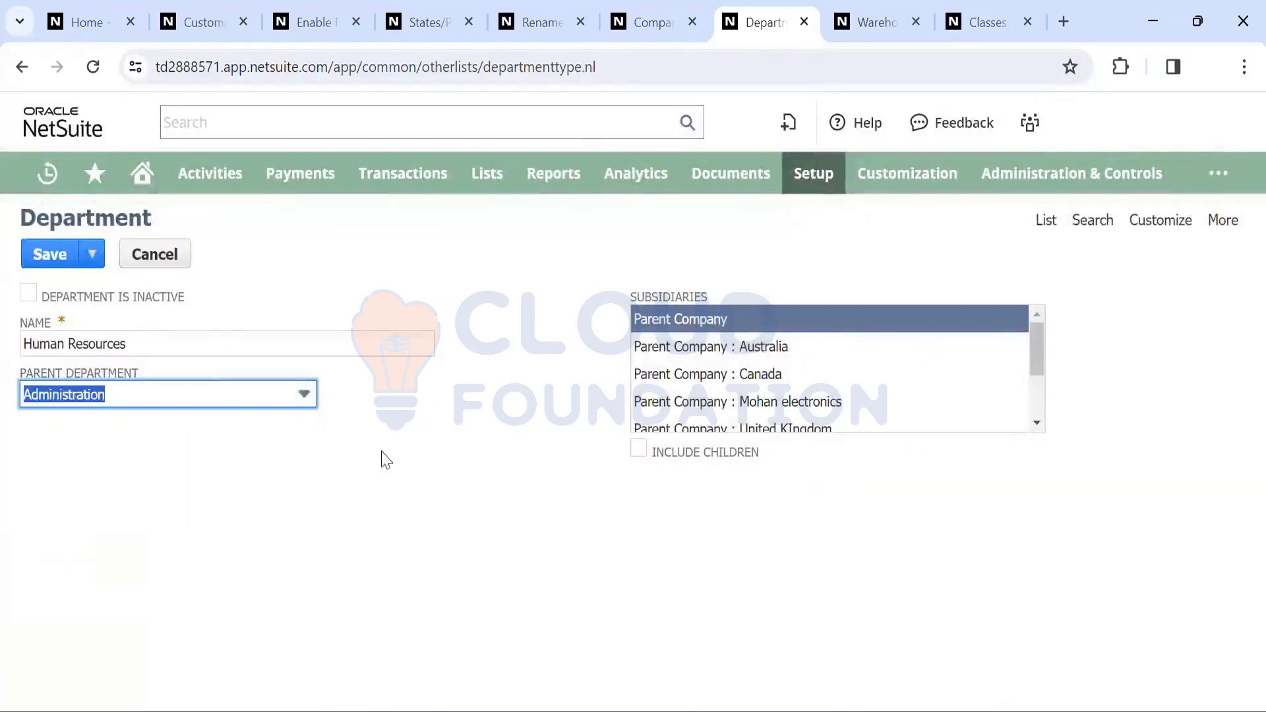
left_click(446, 470)
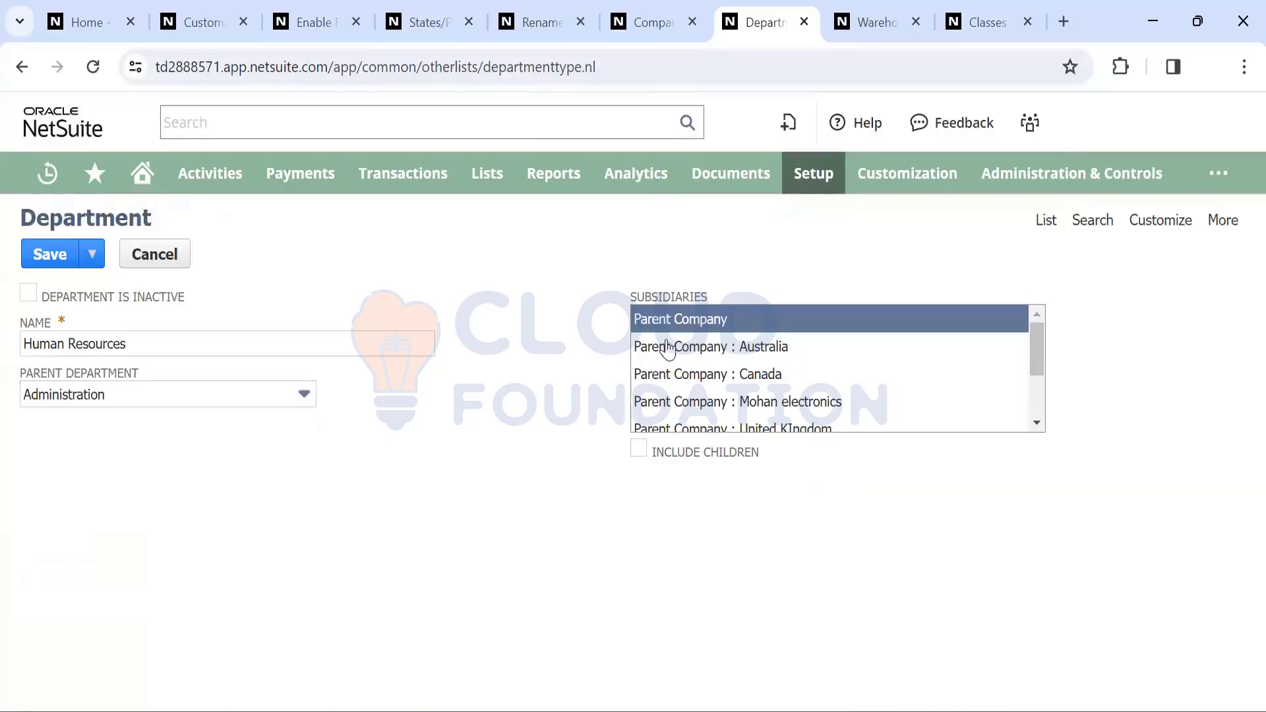
Keep Parent Company as the department's subsidiary, include its children, and save the Human Resources department
scroll(714, 343, "down", 1)
scroll(713, 342, "up", 1)
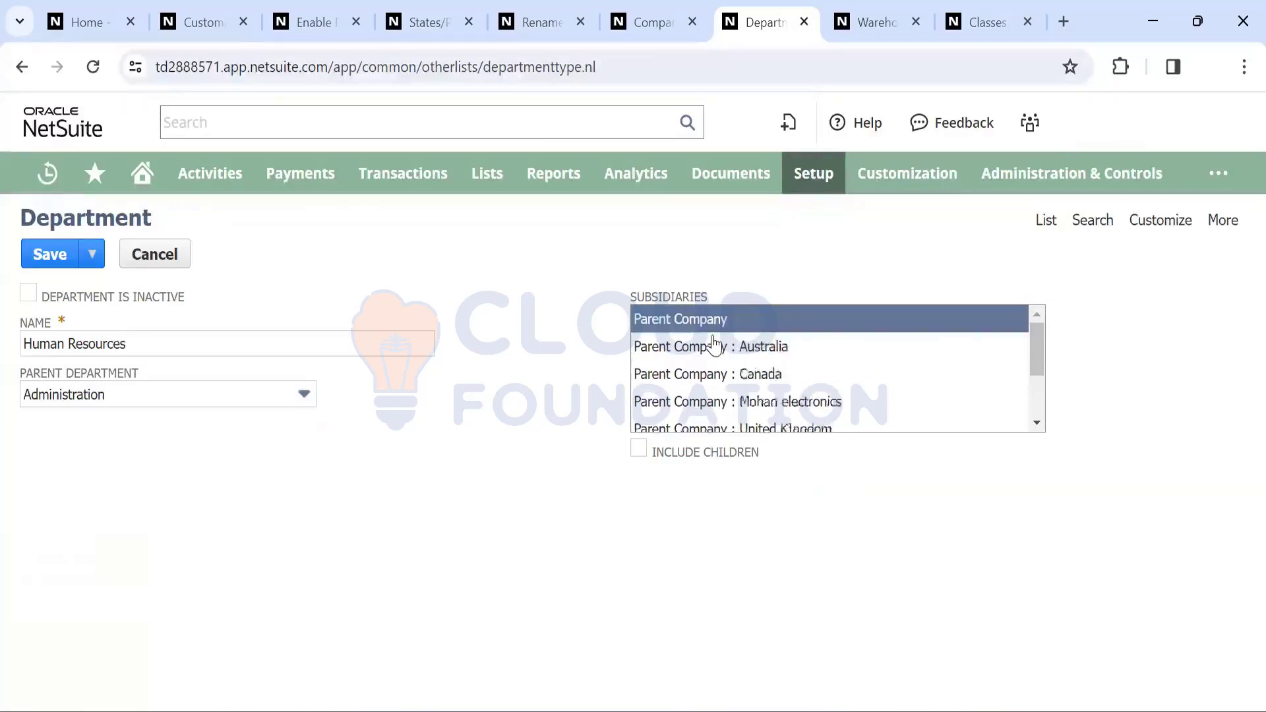
scroll(705, 365, "down", 2)
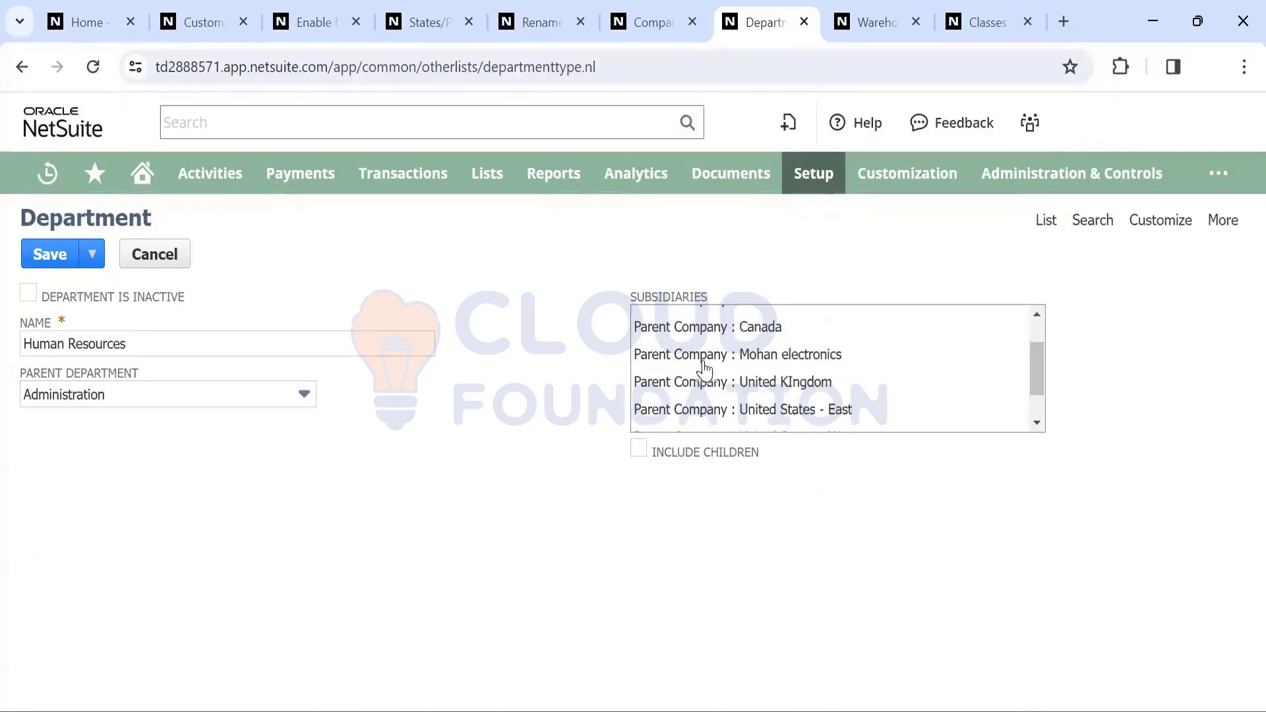
scroll(704, 369, "up", 2)
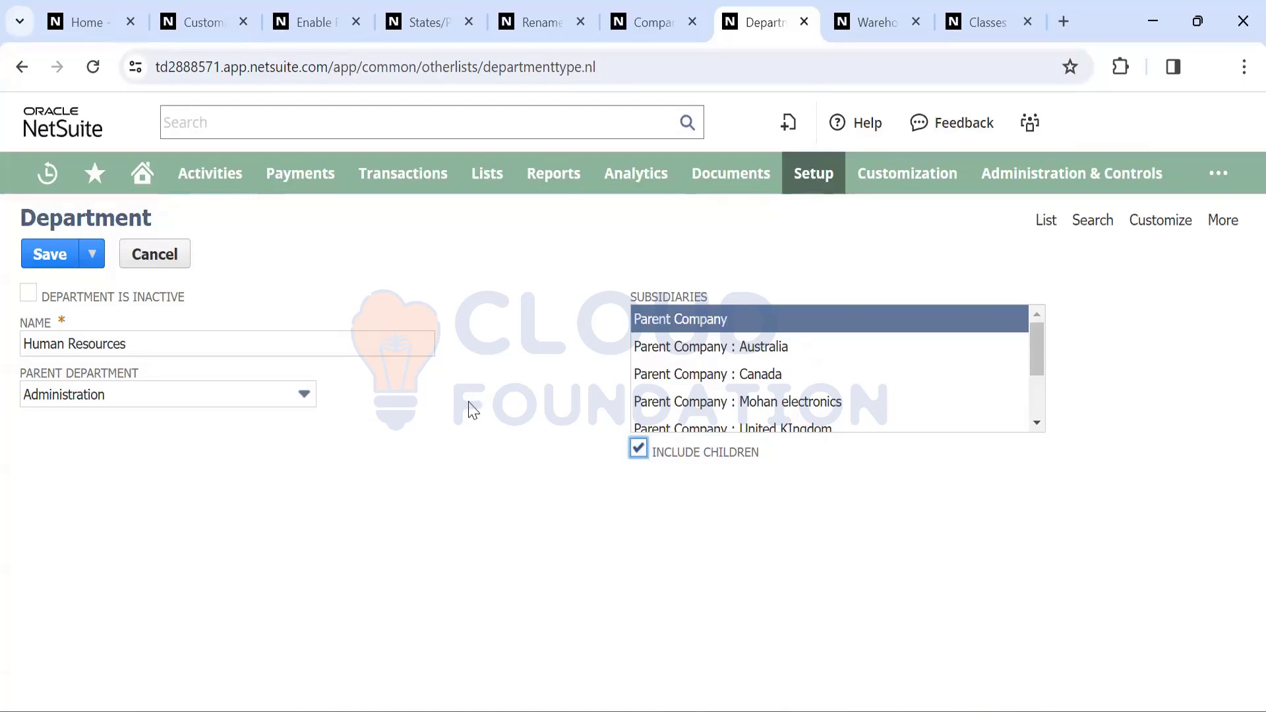
left_click(49, 257)
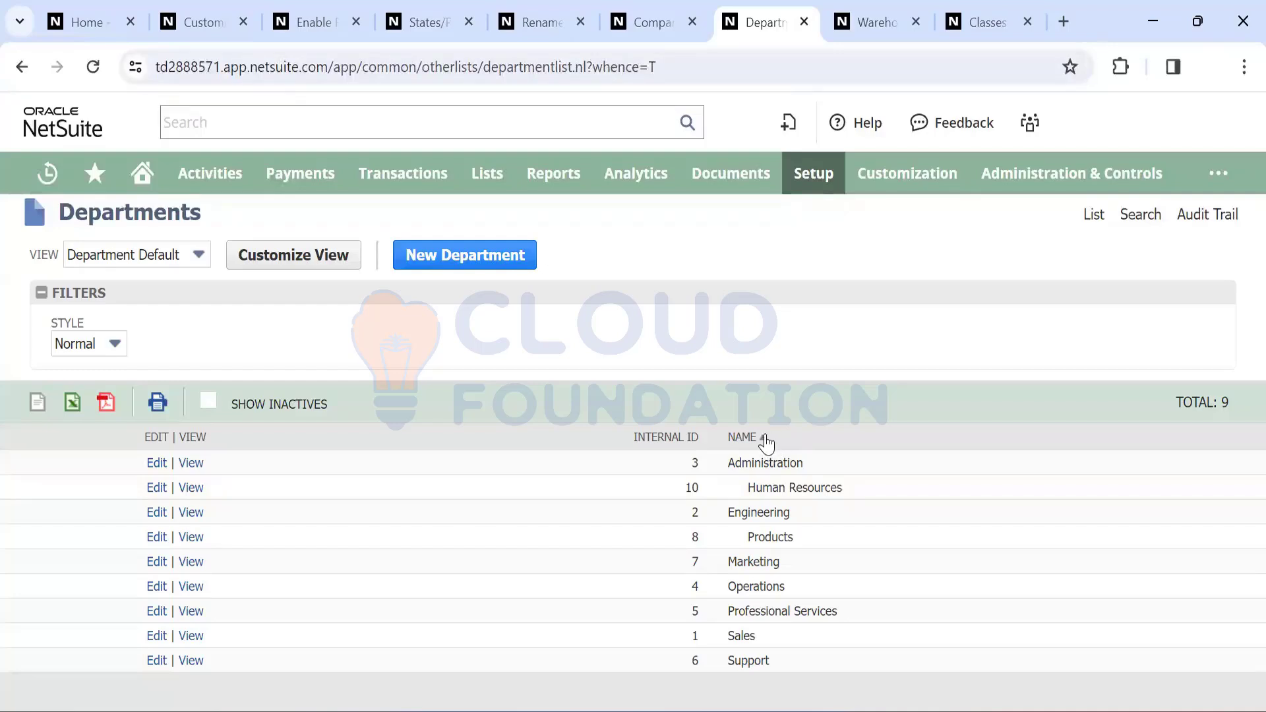
Sort the Departments list by internal ID and open its Department Default view for customization
left_click(704, 439)
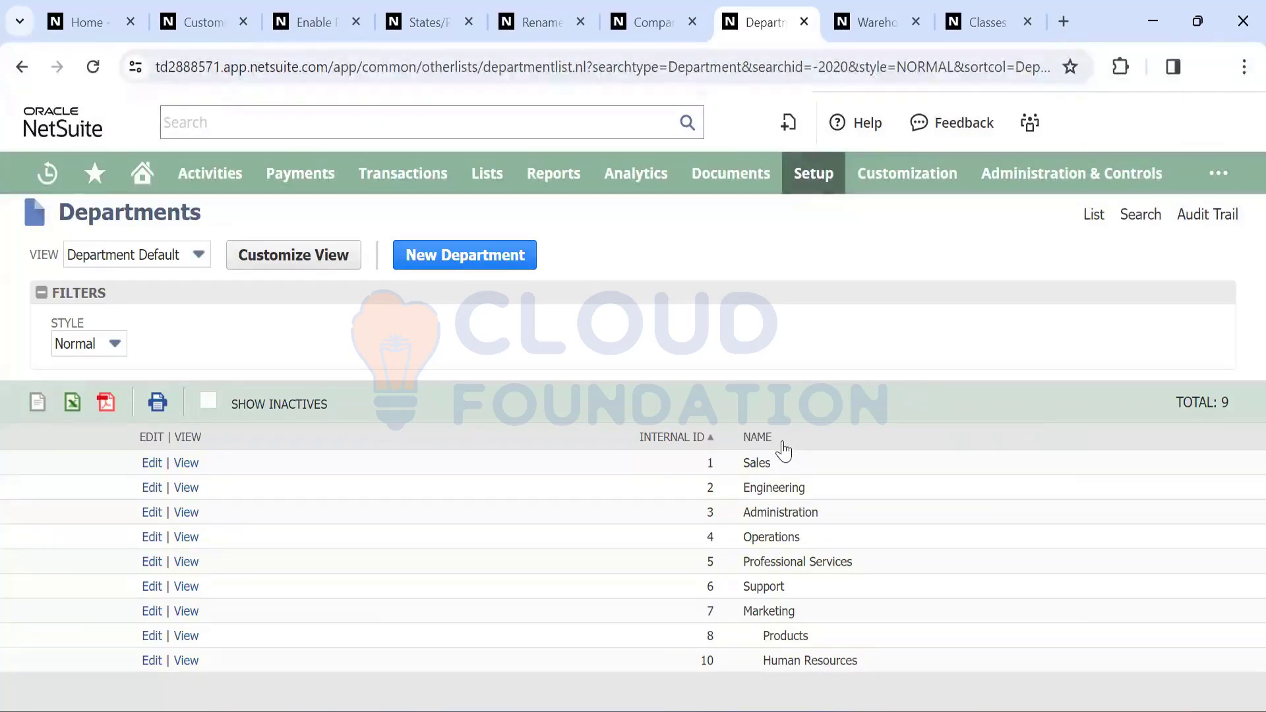
left_click(188, 254)
left_click(188, 251)
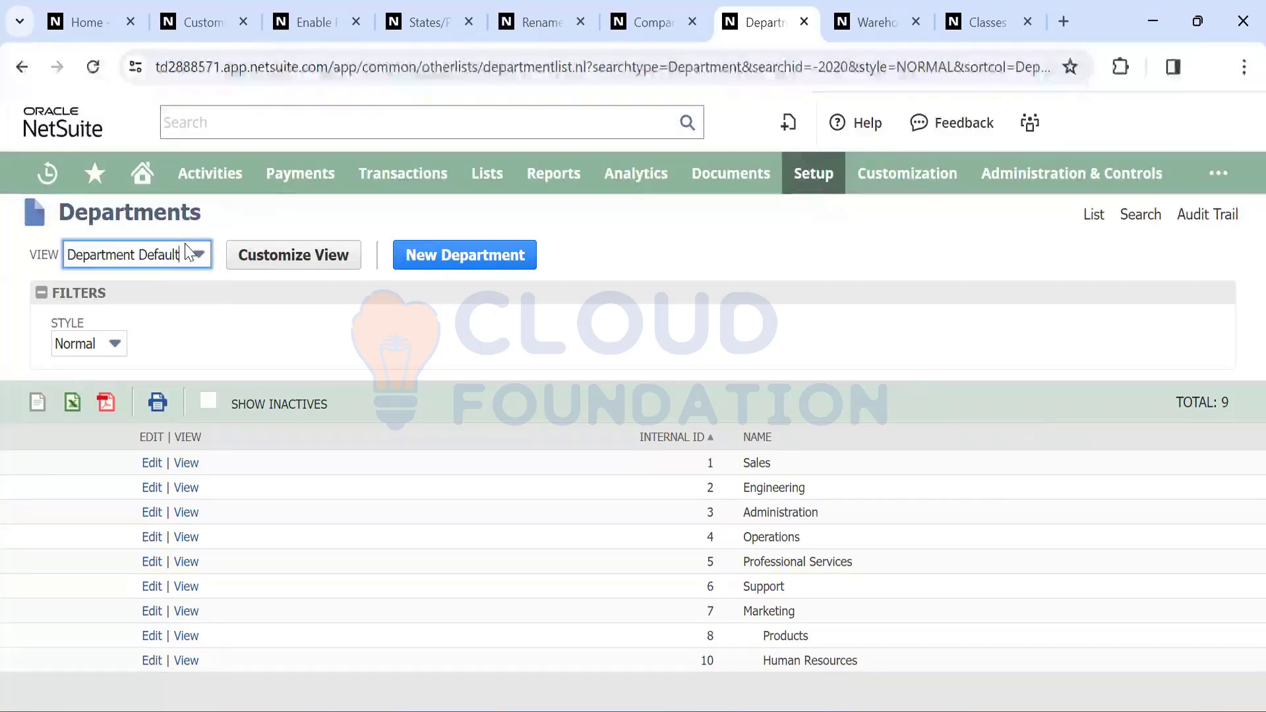
left_click(278, 262)
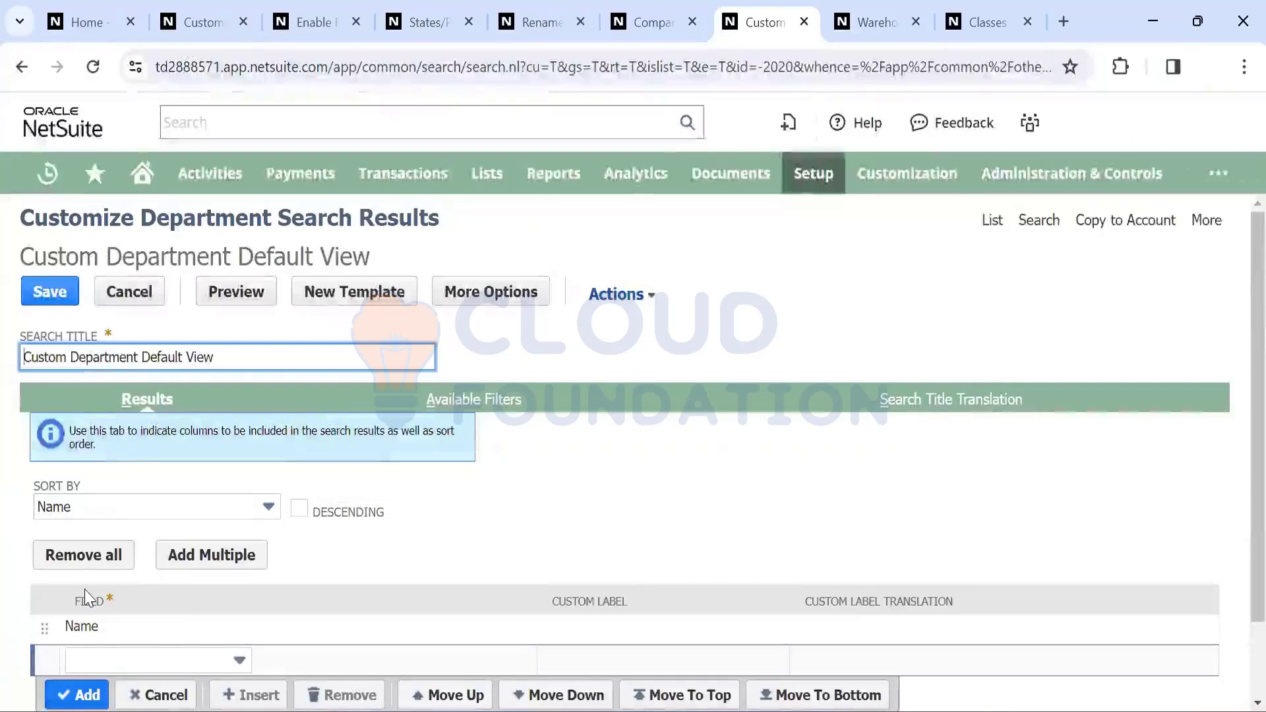
scroll(88, 547, "down", 1)
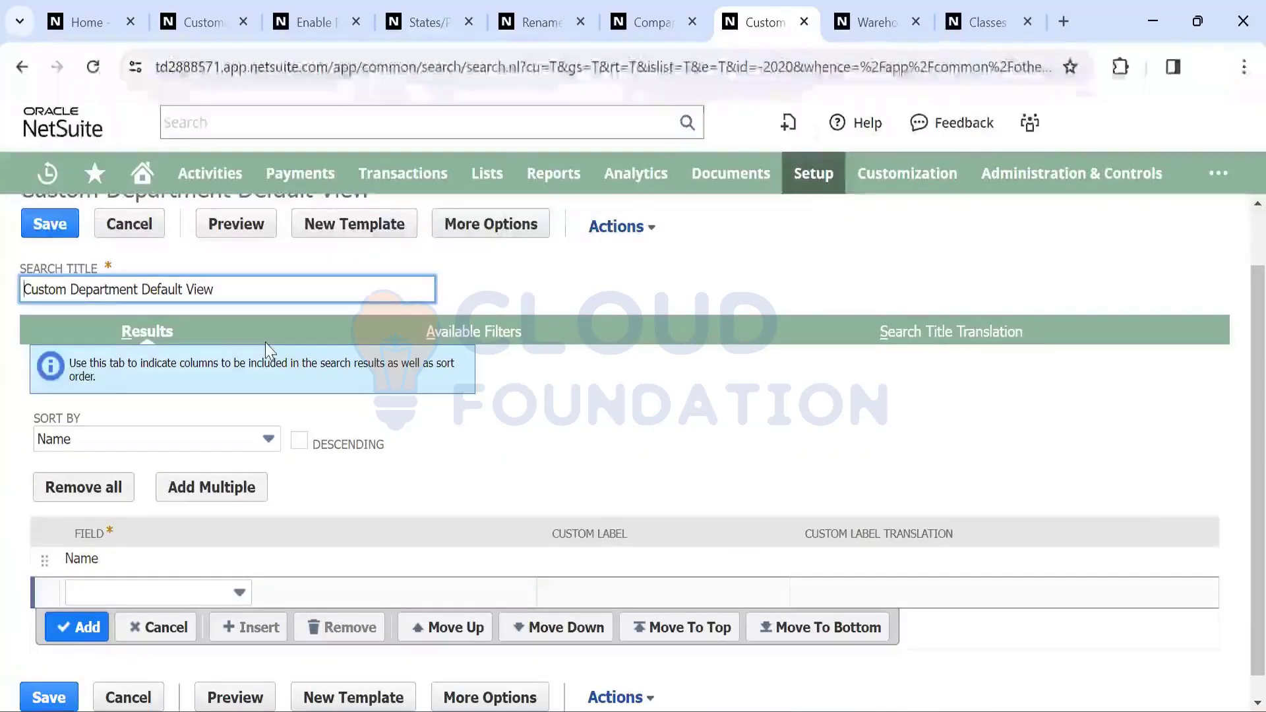
Review the fields available as result columns for the custom department view, and return to the Departments list without saving
left_click(191, 591)
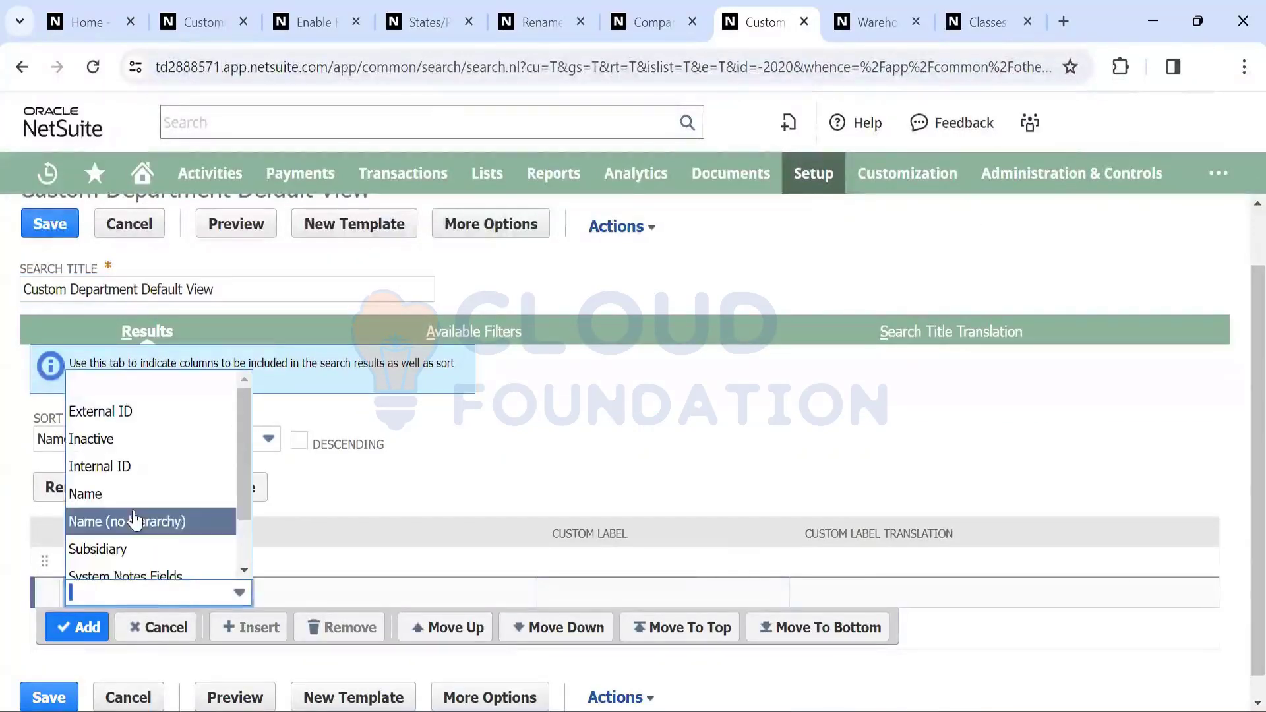
scroll(135, 519, "down", 1)
scroll(125, 514, "up", 1)
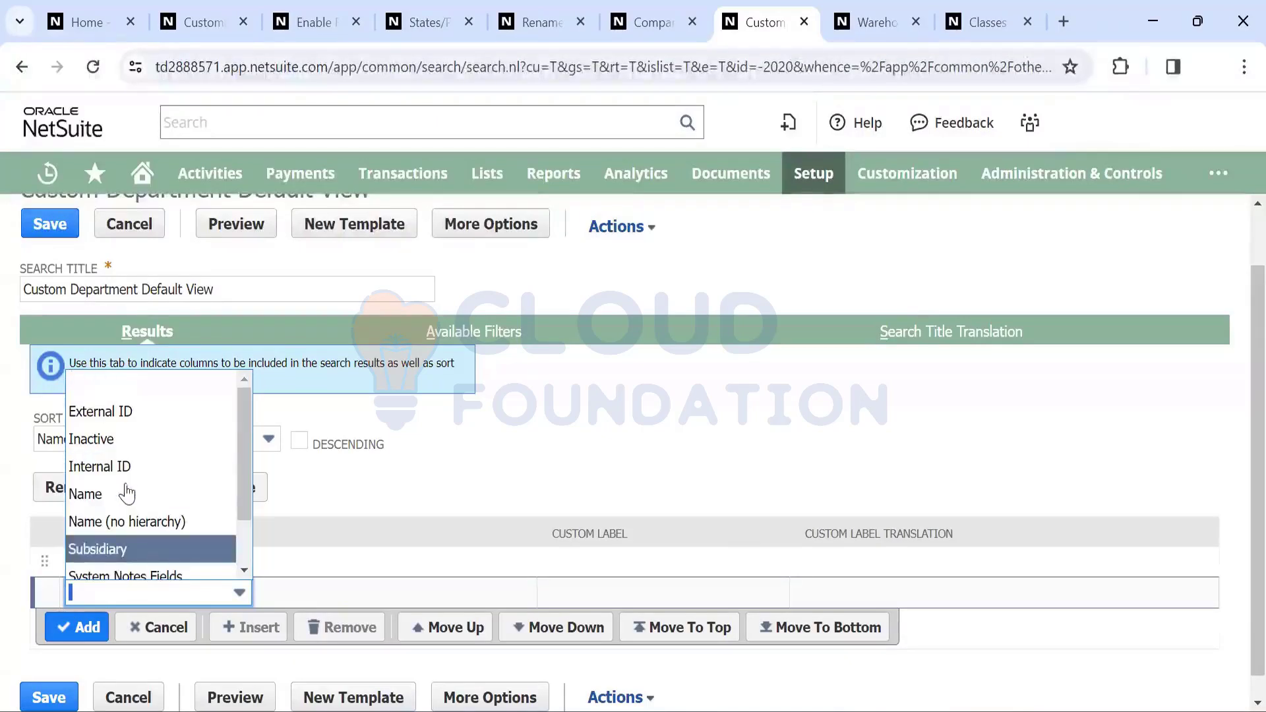
scroll(115, 495, "down", 1)
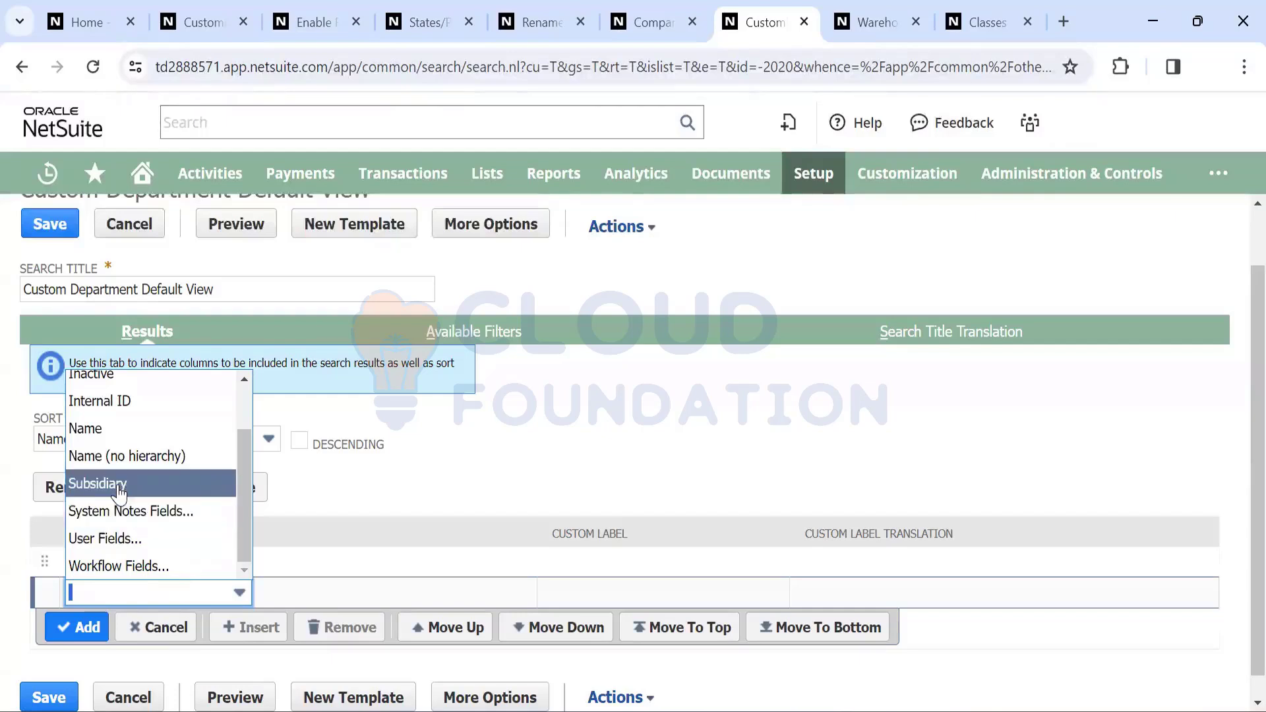
scroll(119, 491, "up", 1)
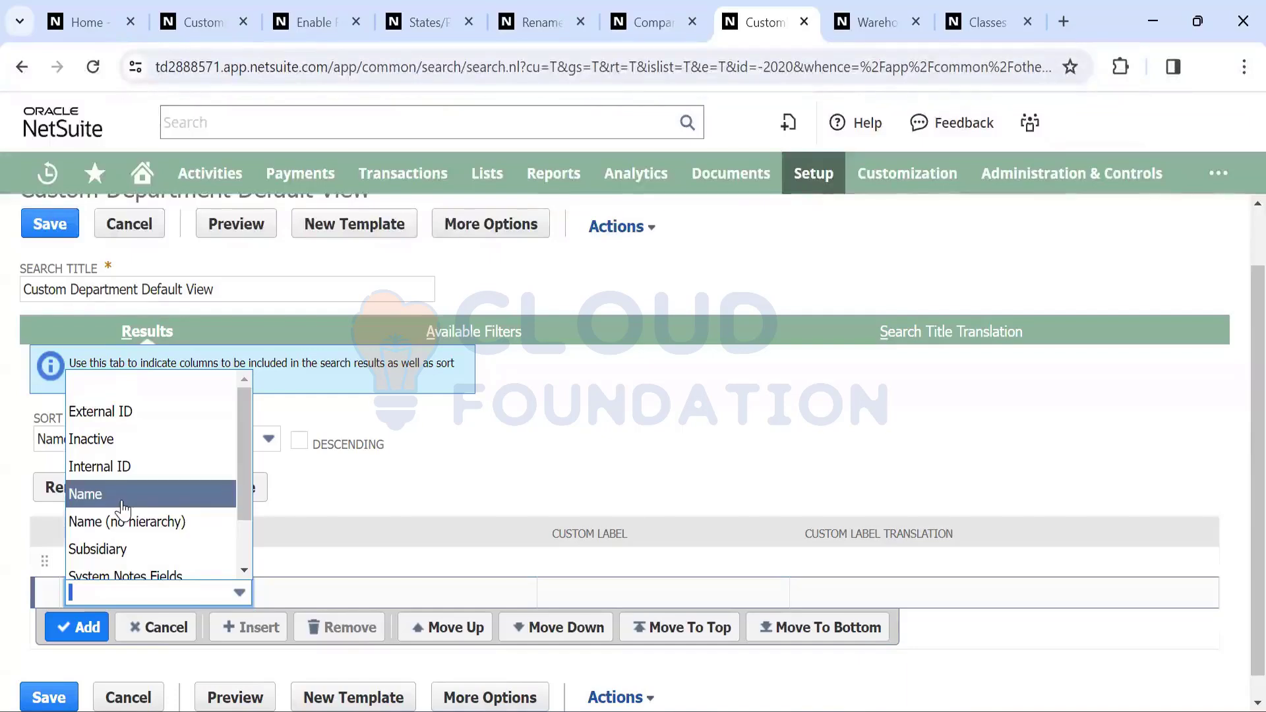
left_click(389, 488)
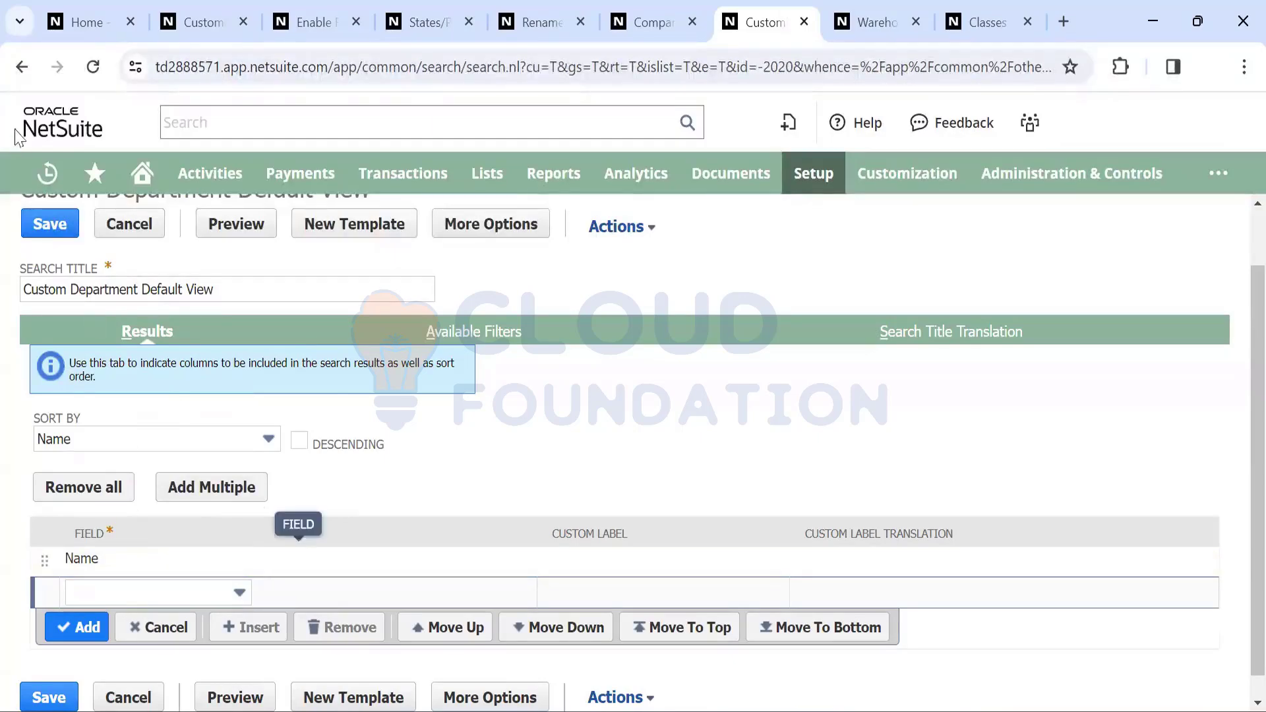
left_click(22, 66)
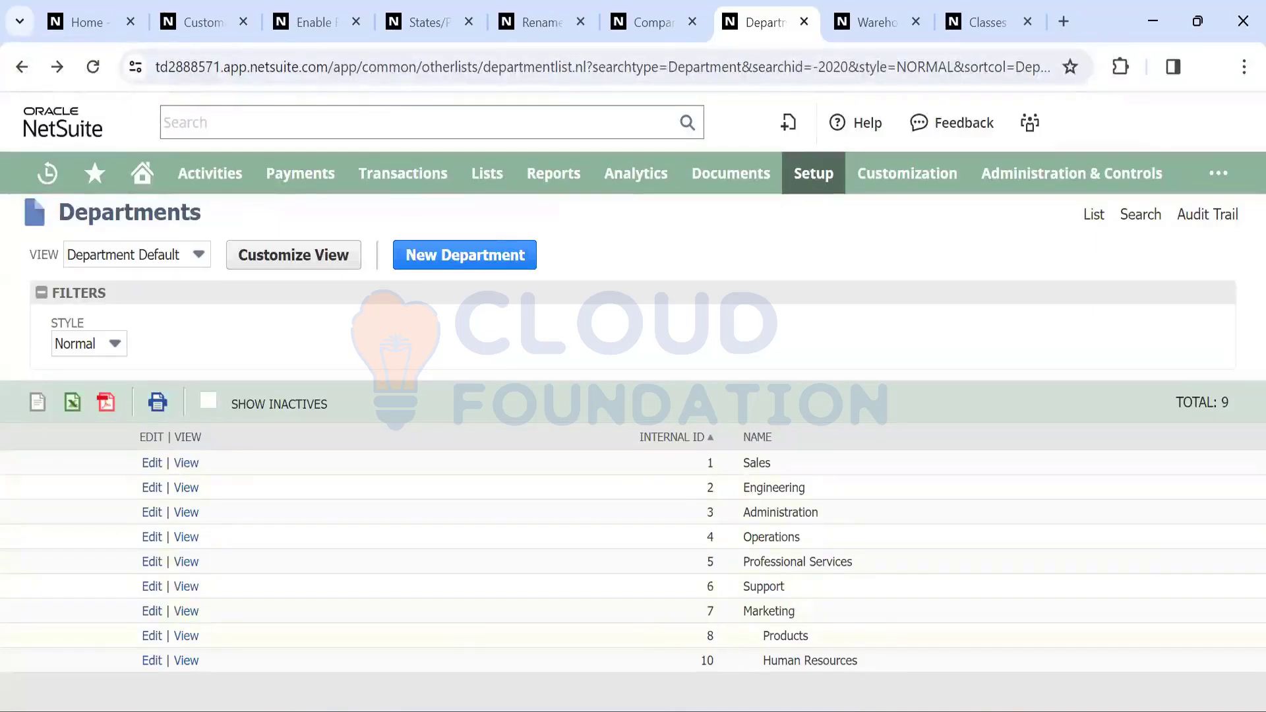
View the Human Resources department record and return to the Departments list
left_click(188, 662)
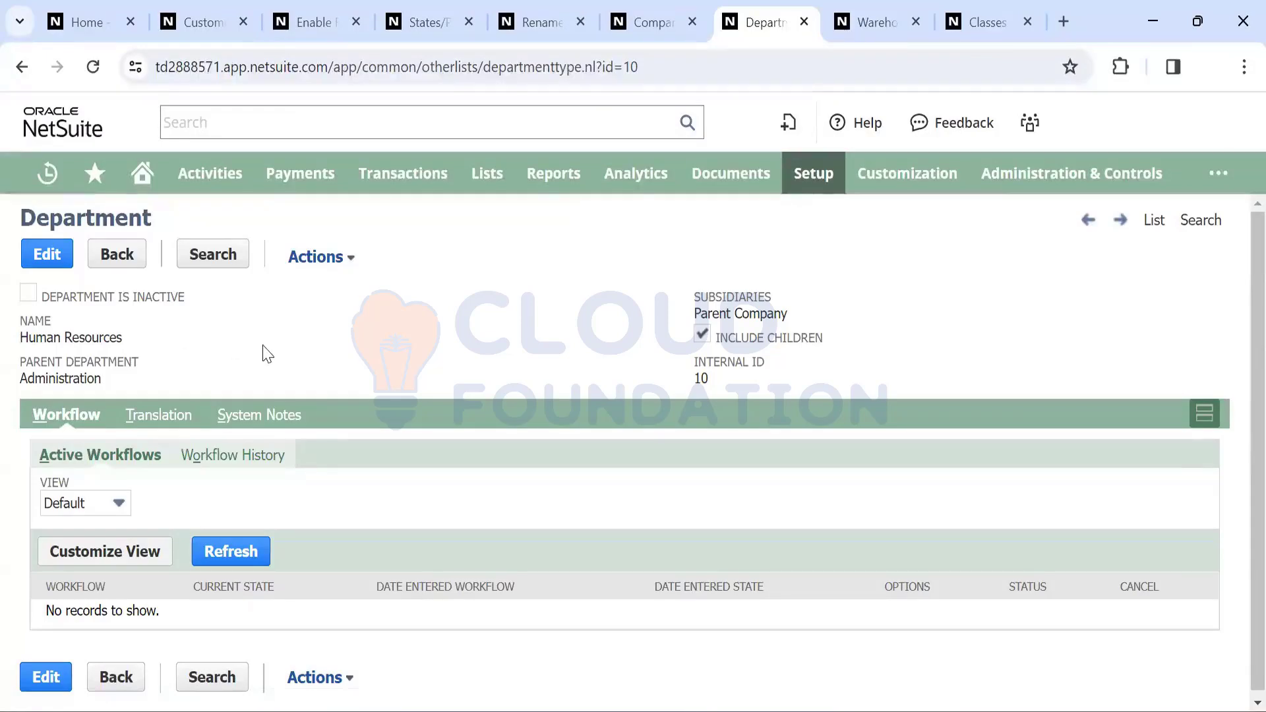
left_click(15, 73)
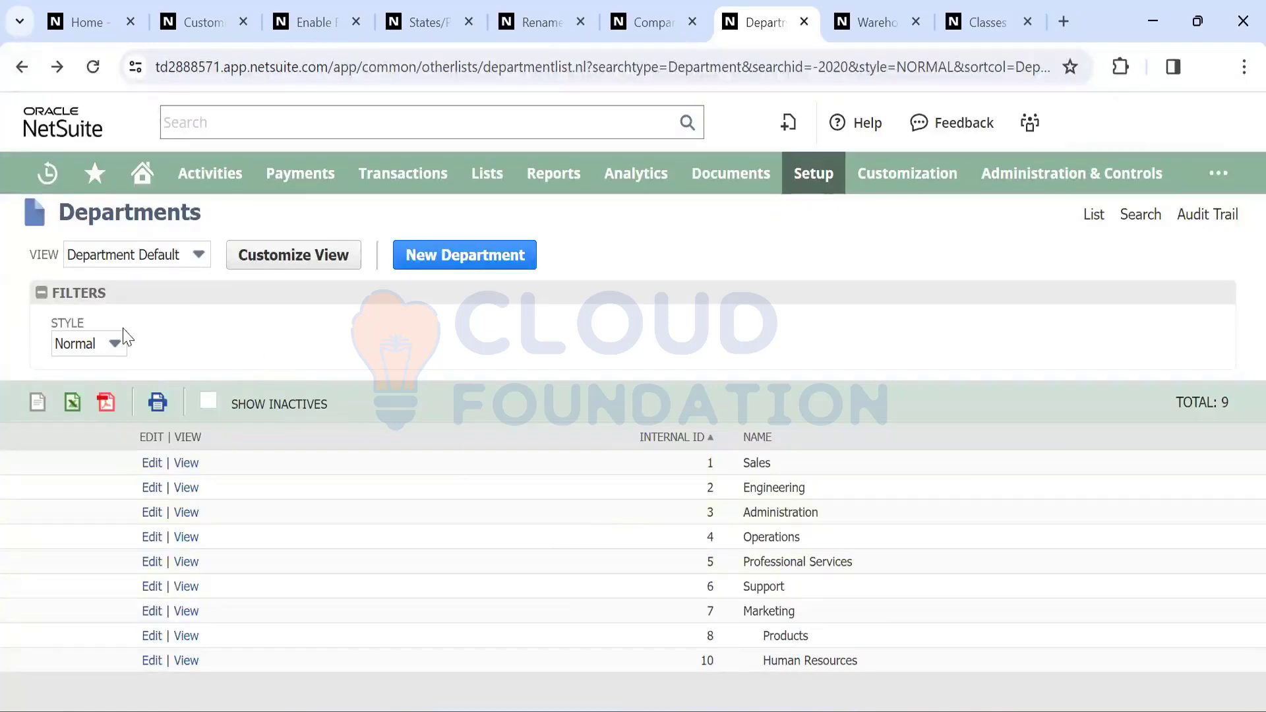
Sort the Departments list by name and include inactive departments in it
left_click(771, 439)
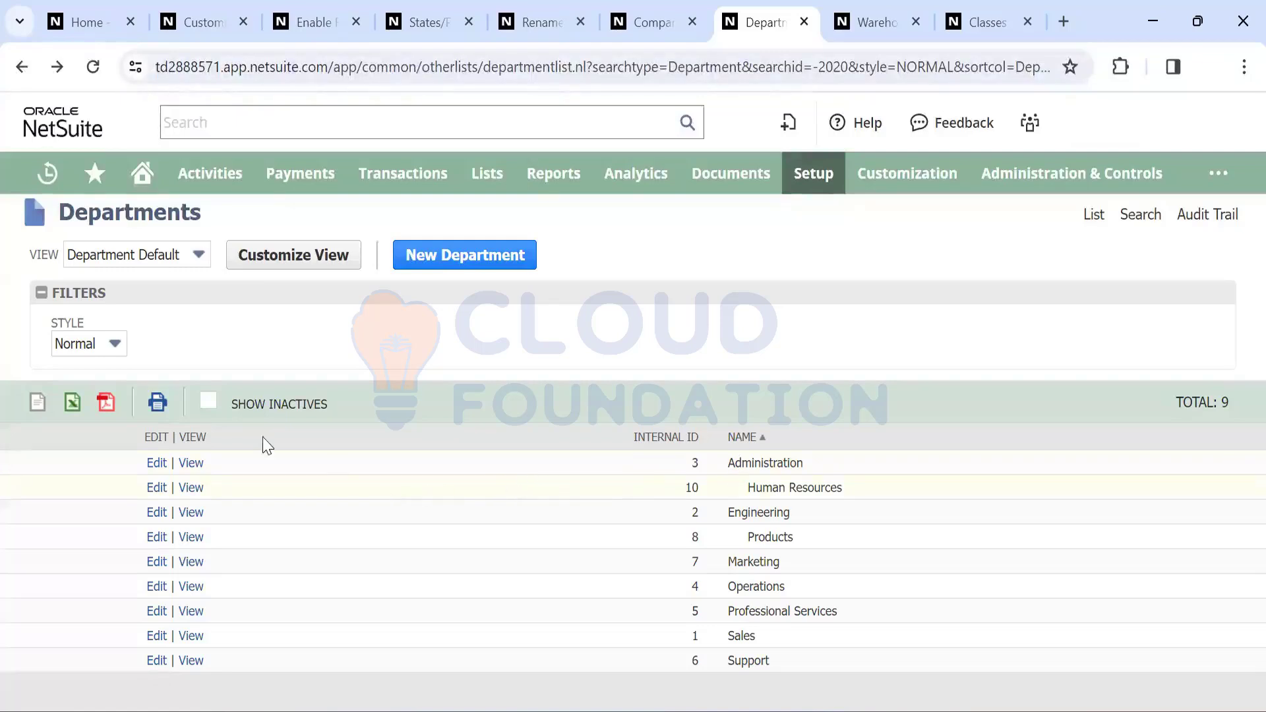
left_click(208, 403)
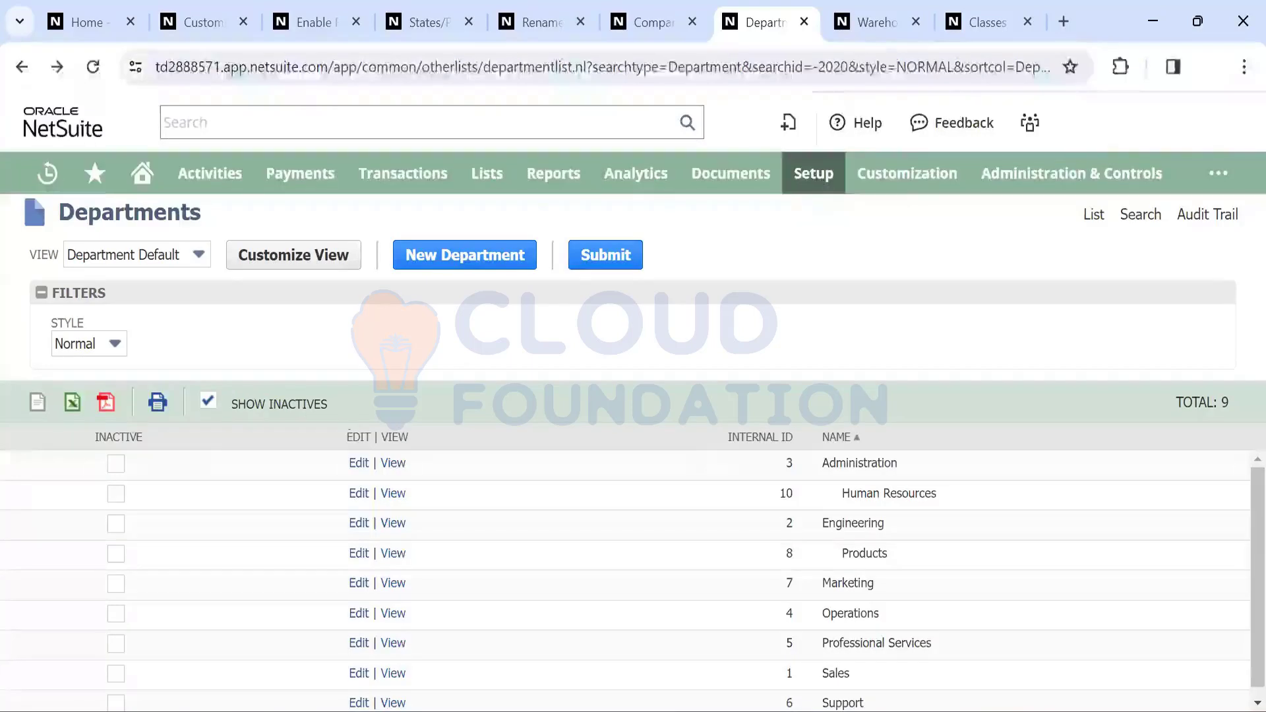
left_click(116, 465)
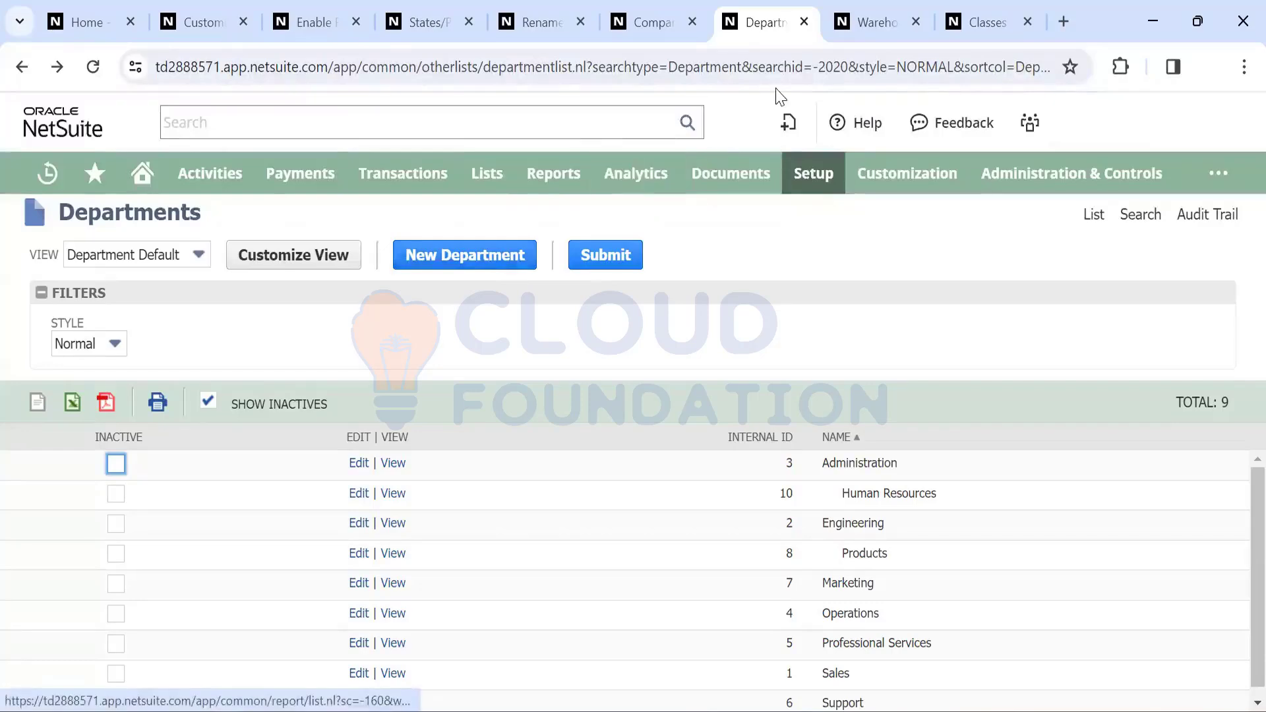
Review the existing records in the Warehouses list and bring up the Classes list
left_click(869, 21)
scroll(542, 545, "down", 1)
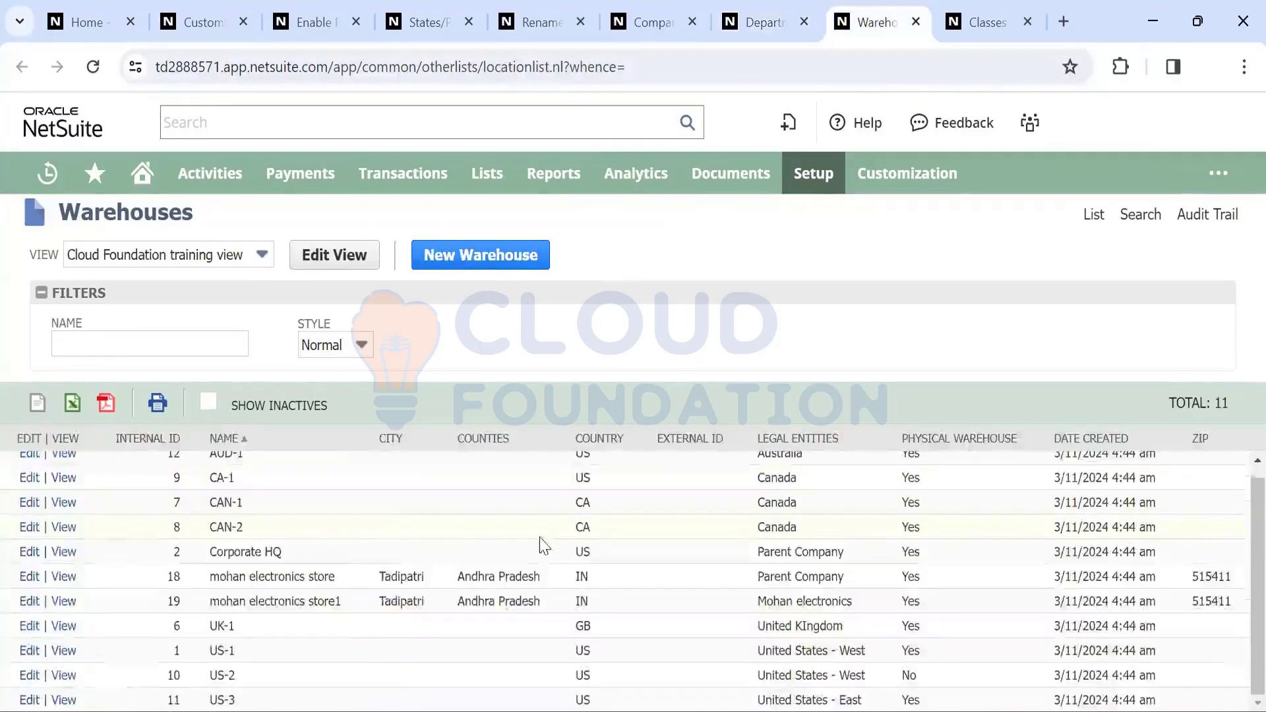
scroll(347, 525, "up", 1)
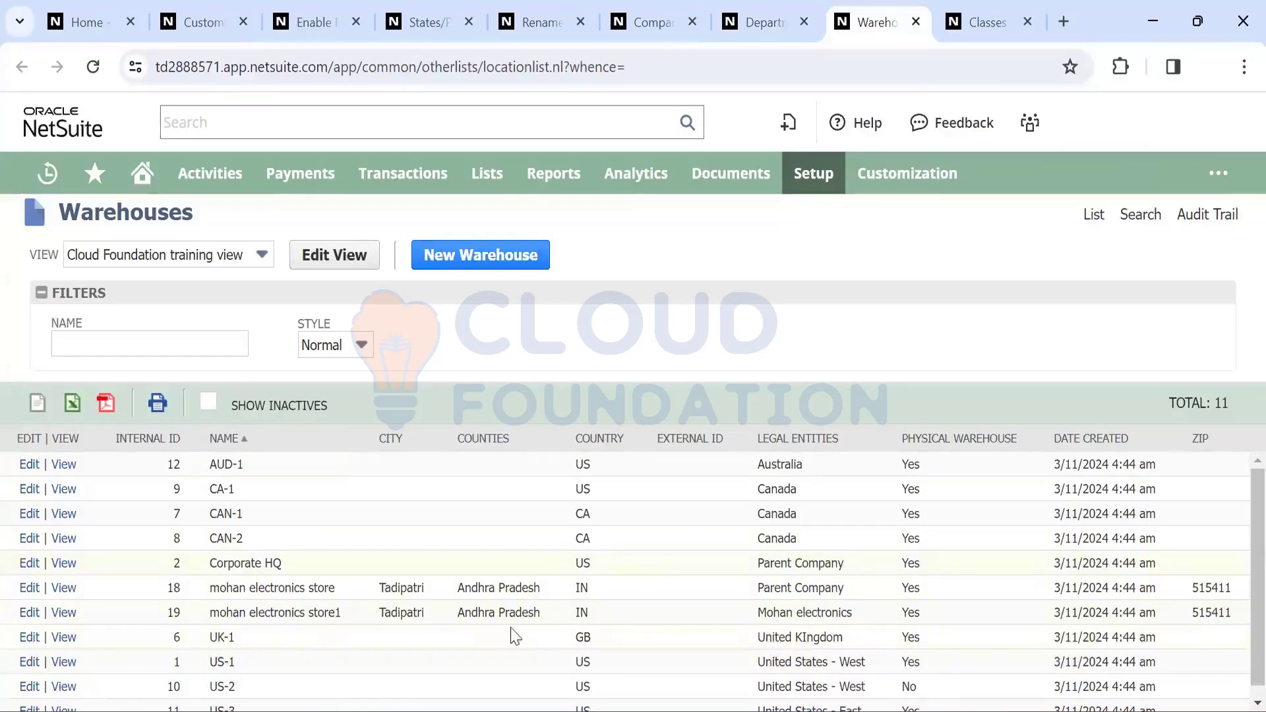
scroll(341, 634, "down", 1)
scroll(342, 634, "up", 1)
left_click(1001, 22)
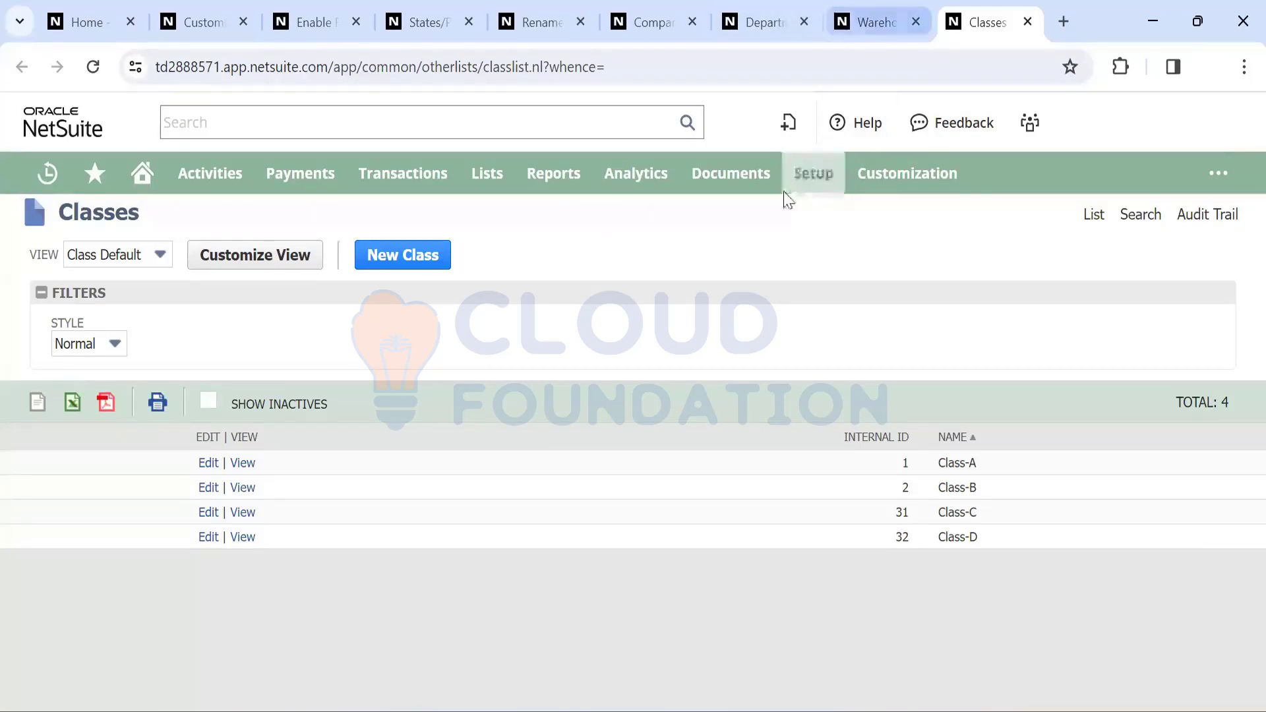
Look through the company setup options for classifications, class conversion and company management
mouse_move(814, 173)
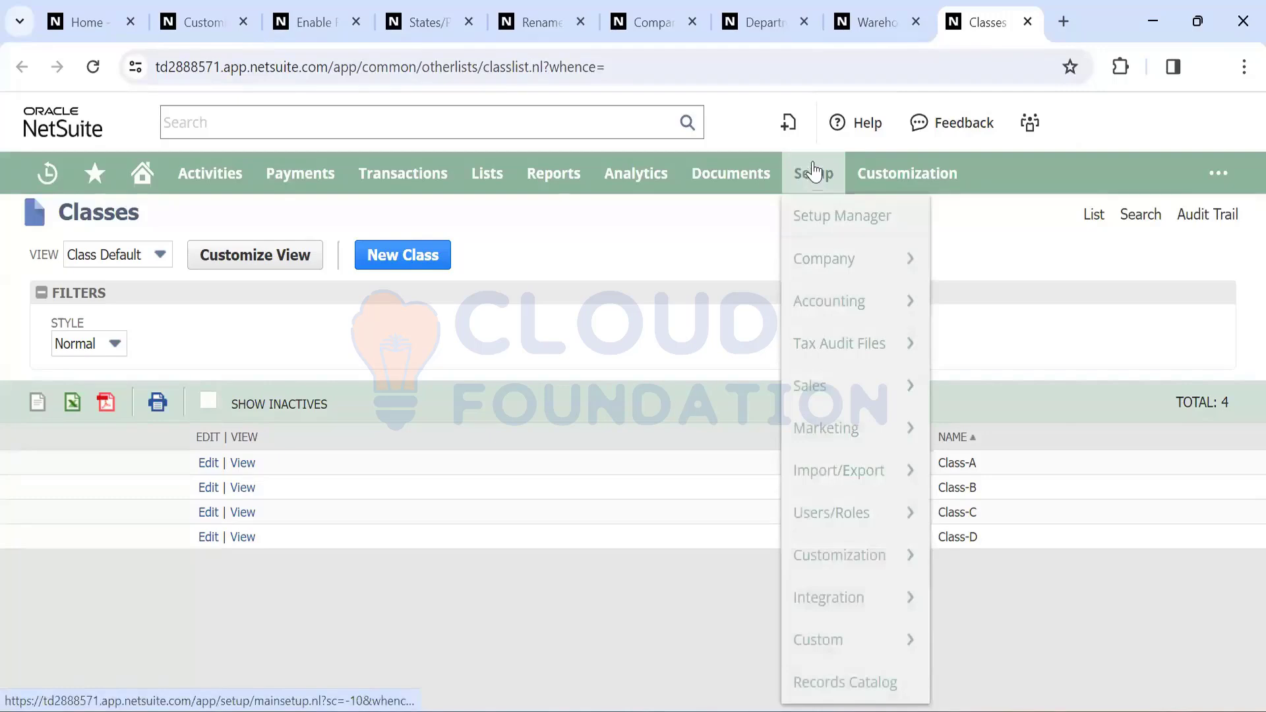
mouse_move(829, 258)
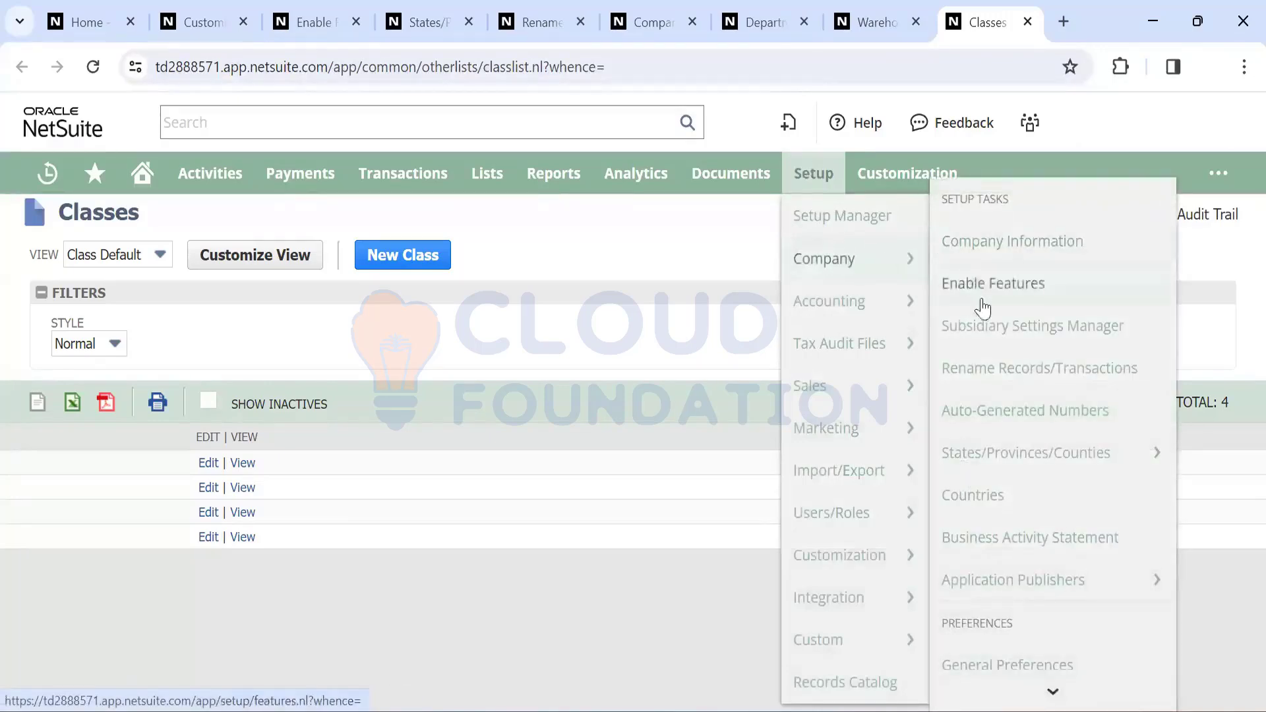
scroll(1062, 596, "down", 5)
mouse_move(1063, 597)
scroll(1048, 597, "down", 5)
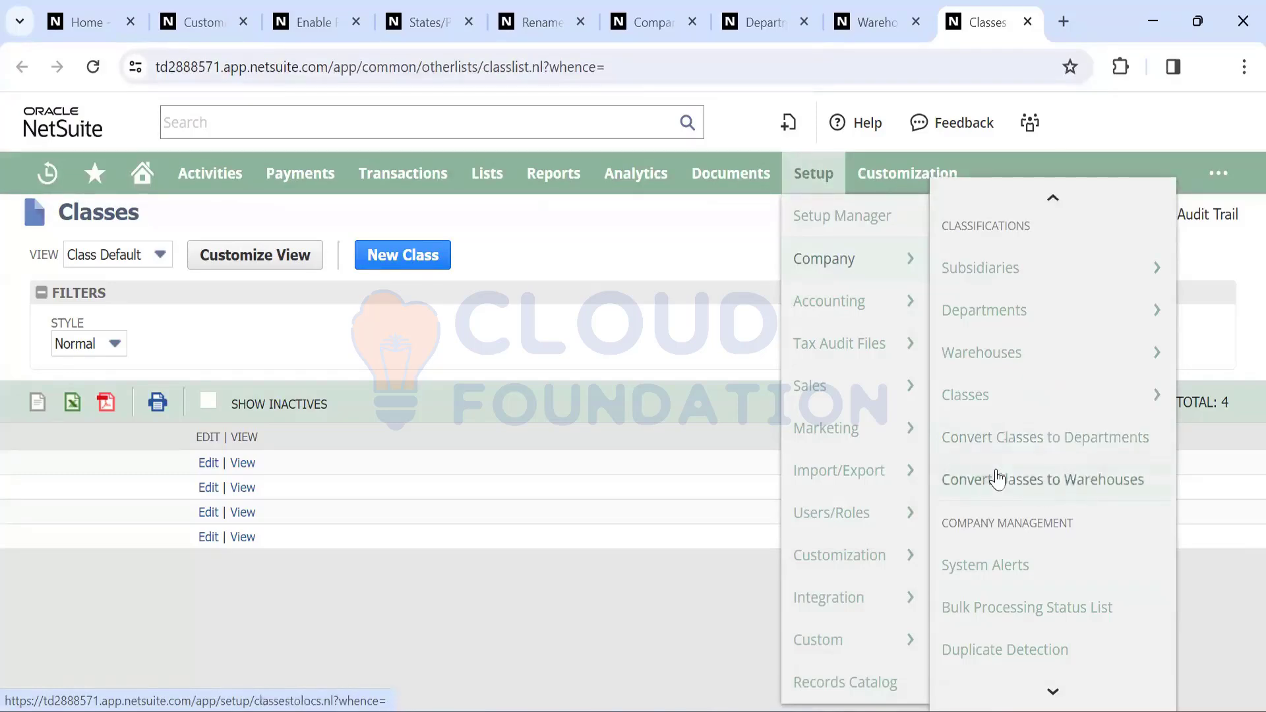
scroll(990, 450, "down", 4)
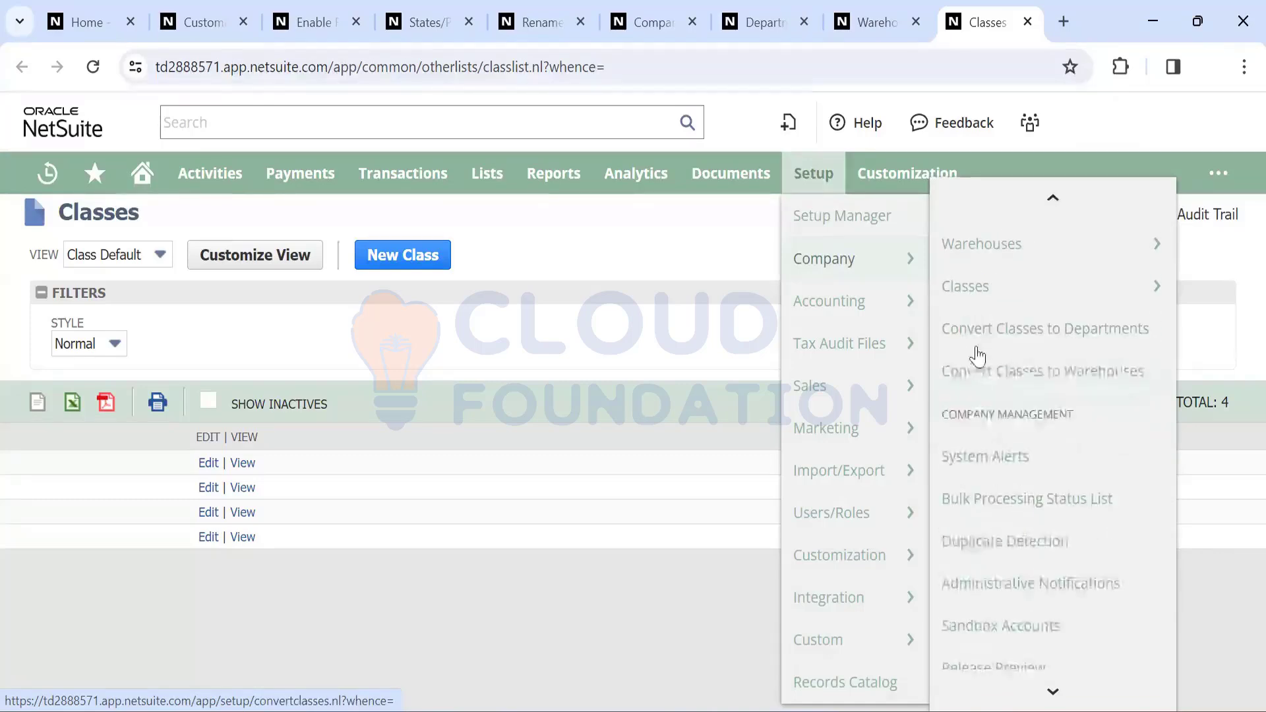
scroll(989, 535, "down", 3)
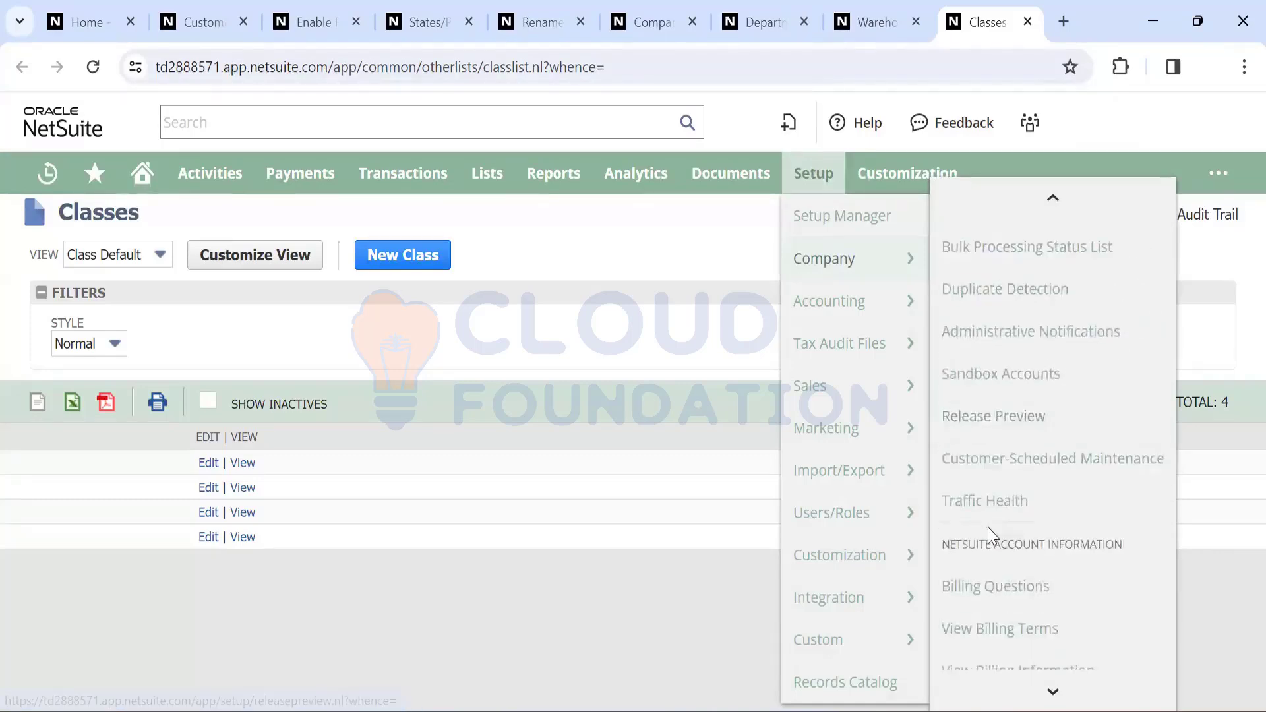
scroll(986, 532, "up", 1)
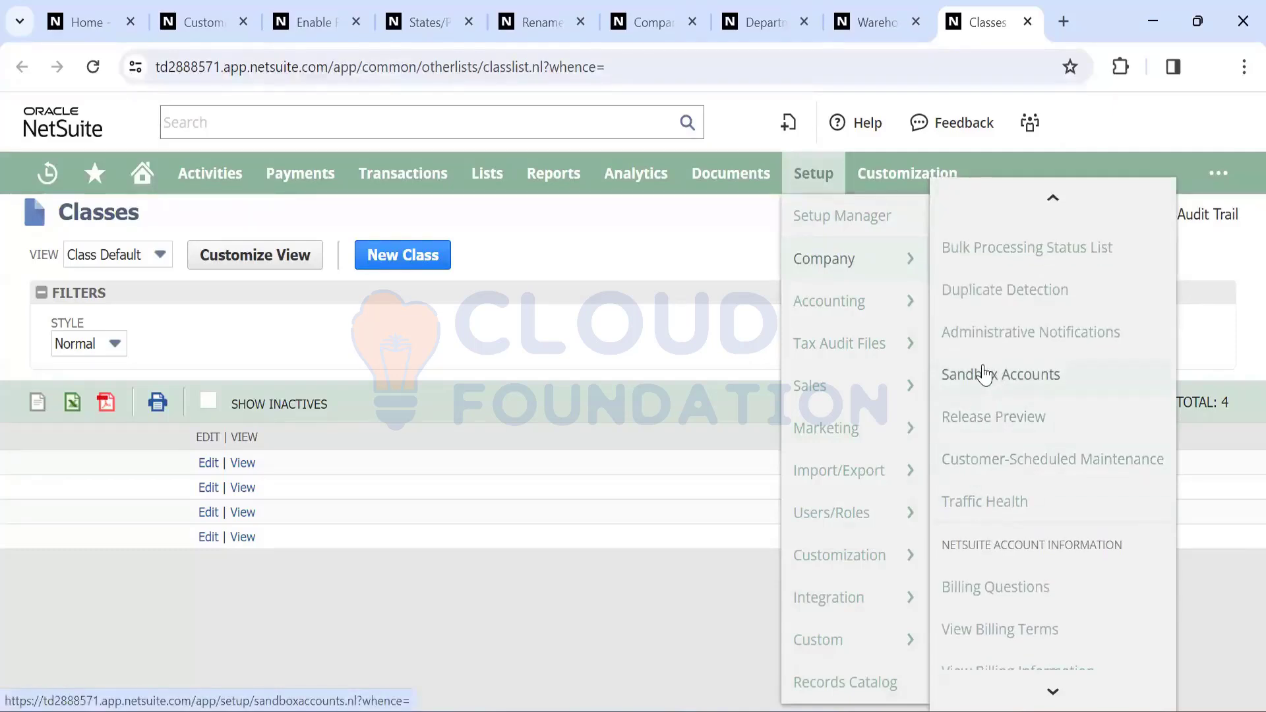
scroll(992, 376, "up", 1)
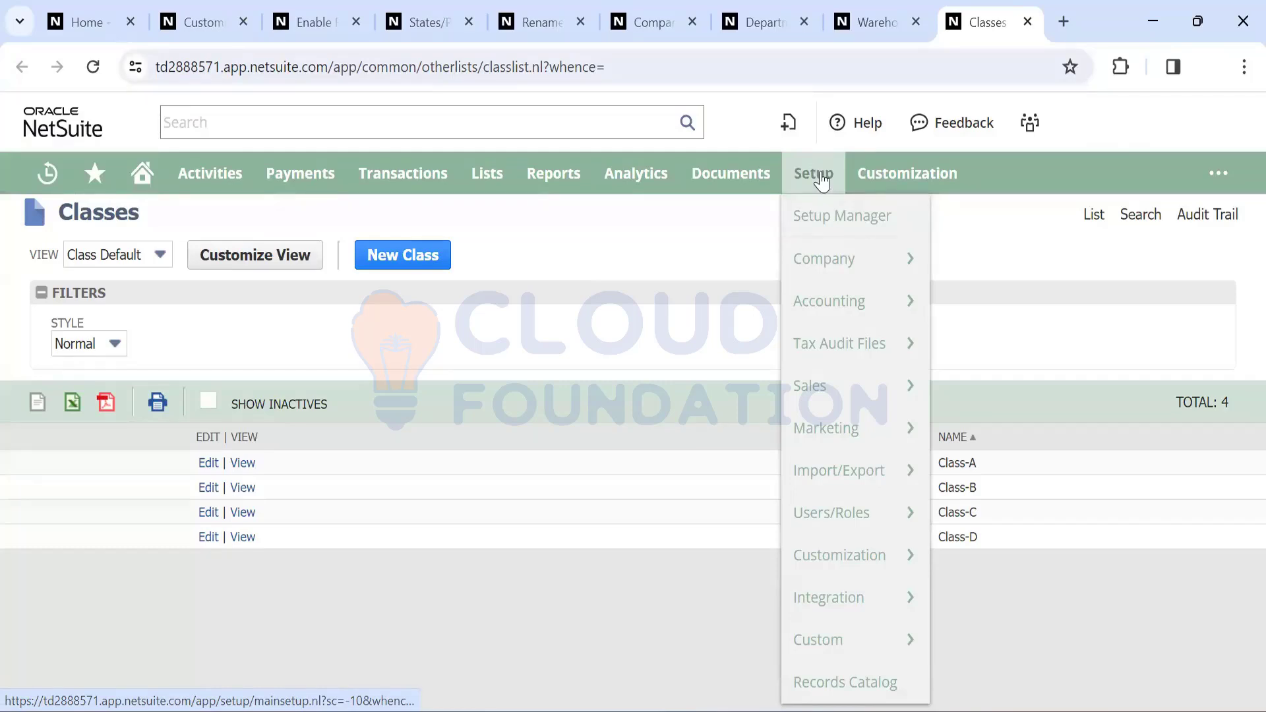
Review the company management and account information options in company setup, and open the account's billing information
mouse_move(864, 263)
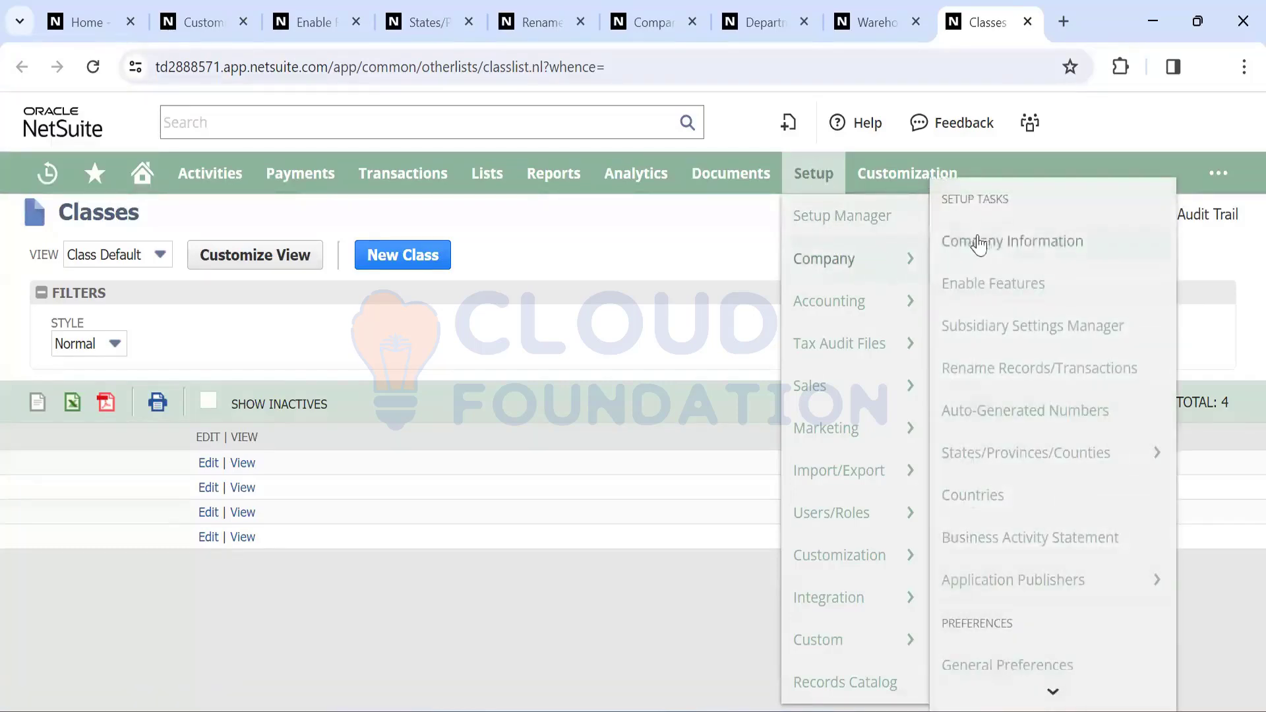
scroll(1029, 385, "down", 10)
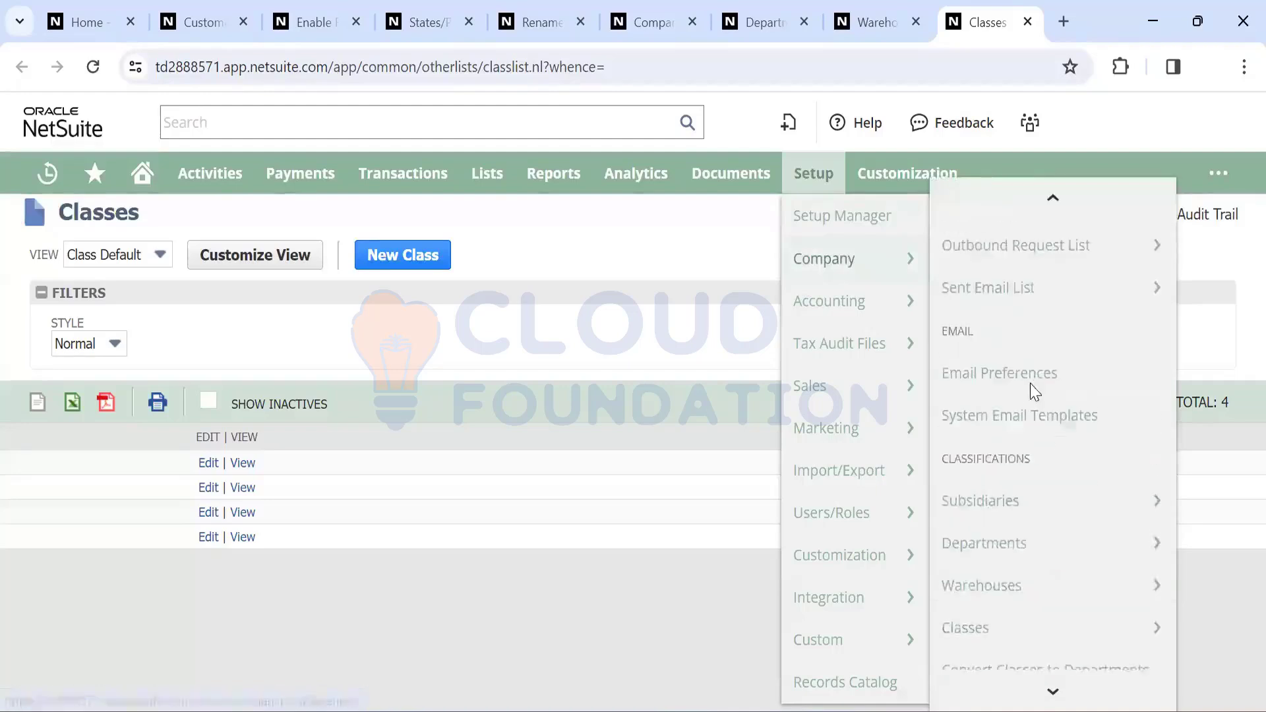
scroll(1030, 384, "down", 3)
mouse_move(1030, 385)
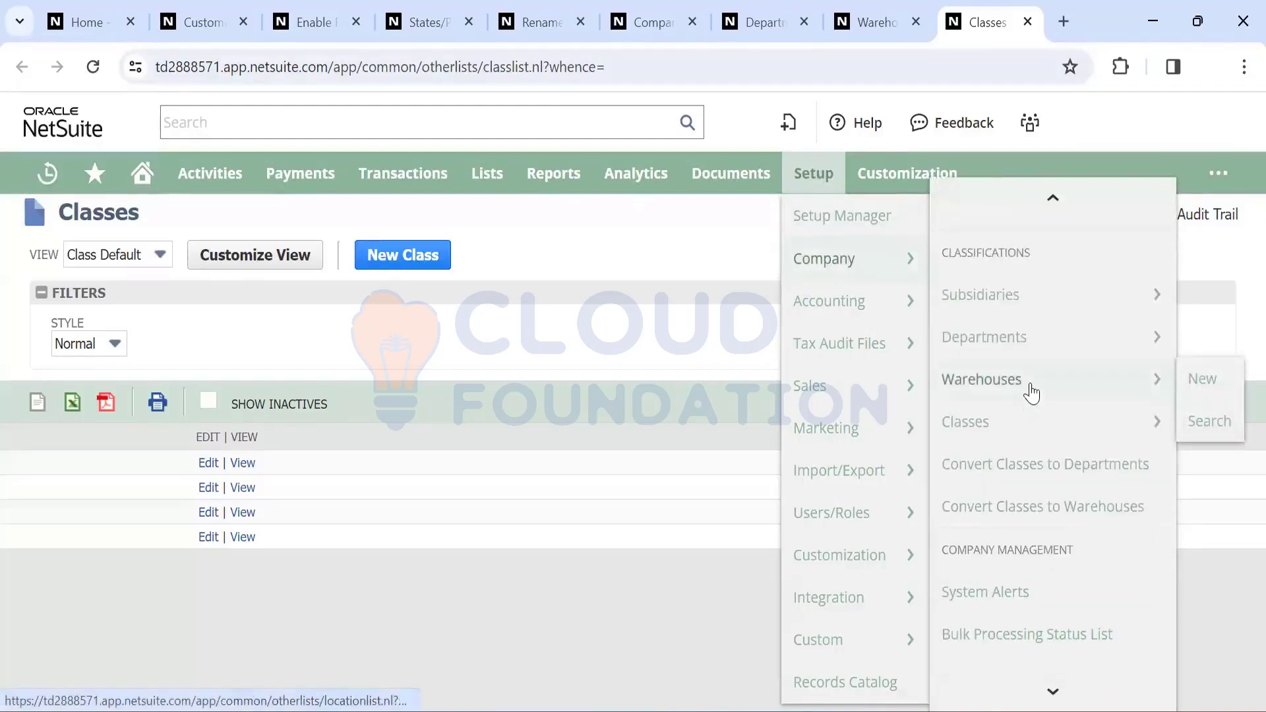
scroll(1032, 394, "down", 10)
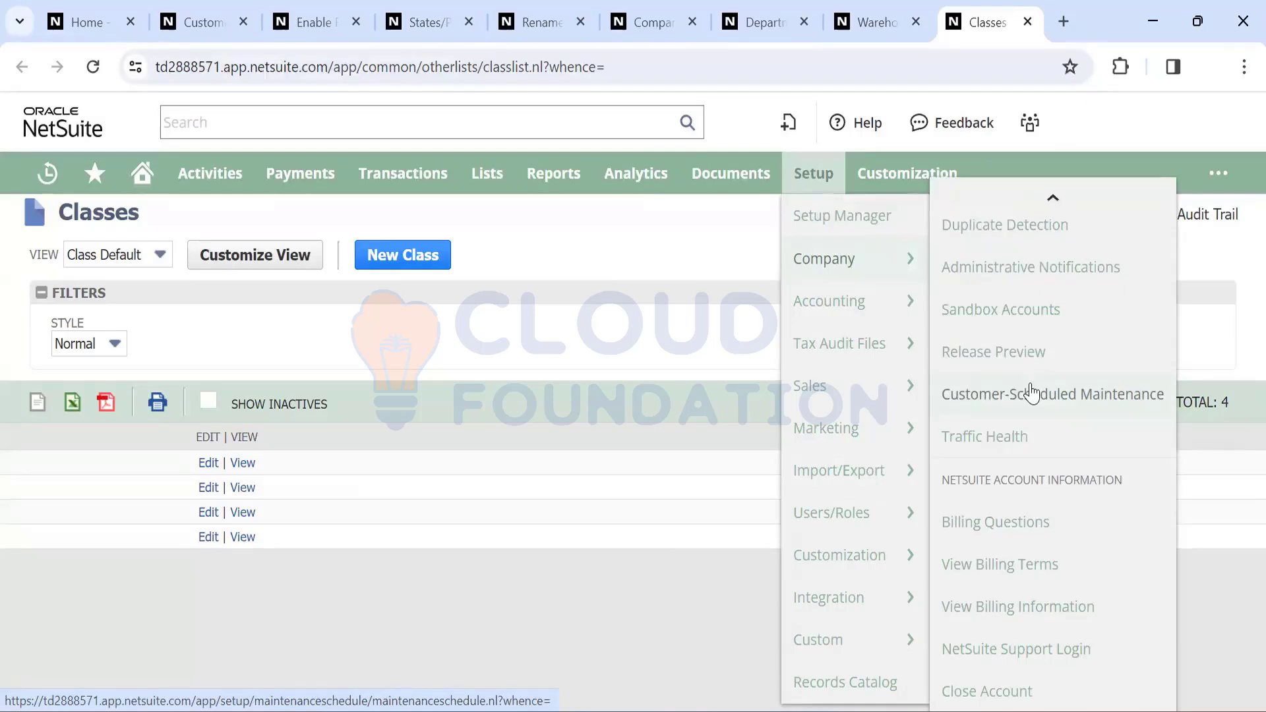
scroll(1032, 394, "up", 2)
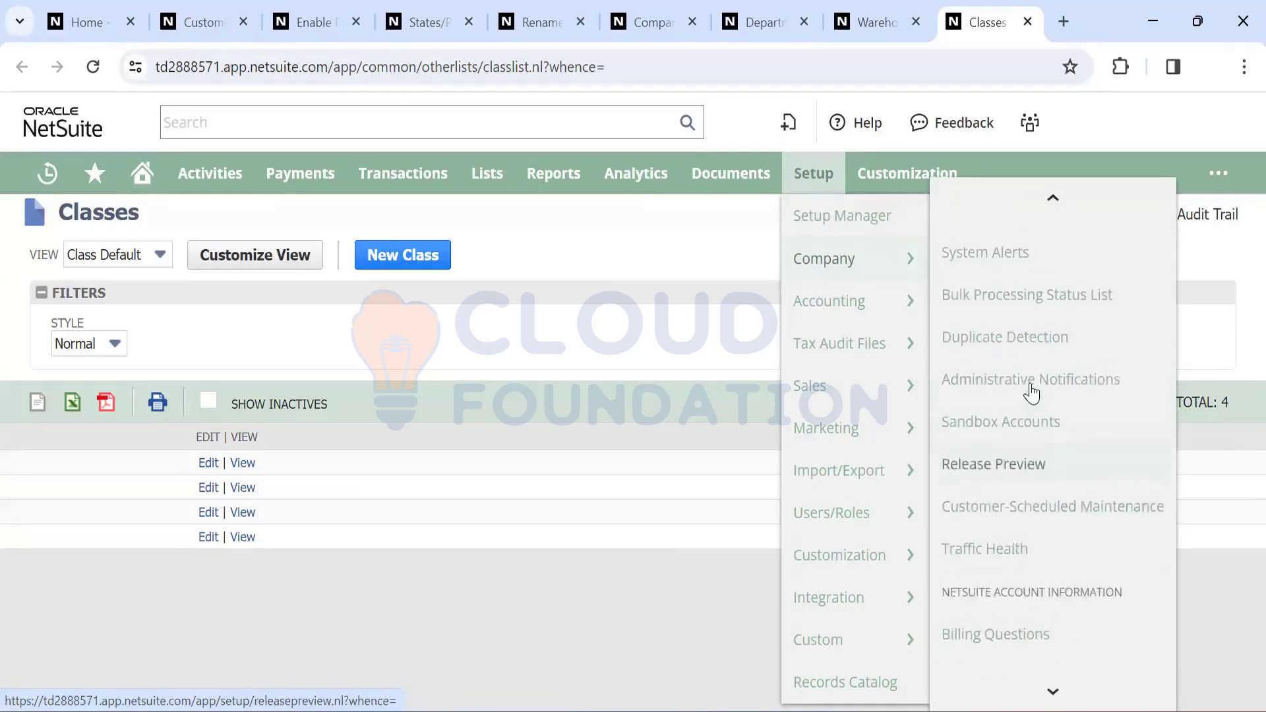
scroll(1006, 354, "down", 2)
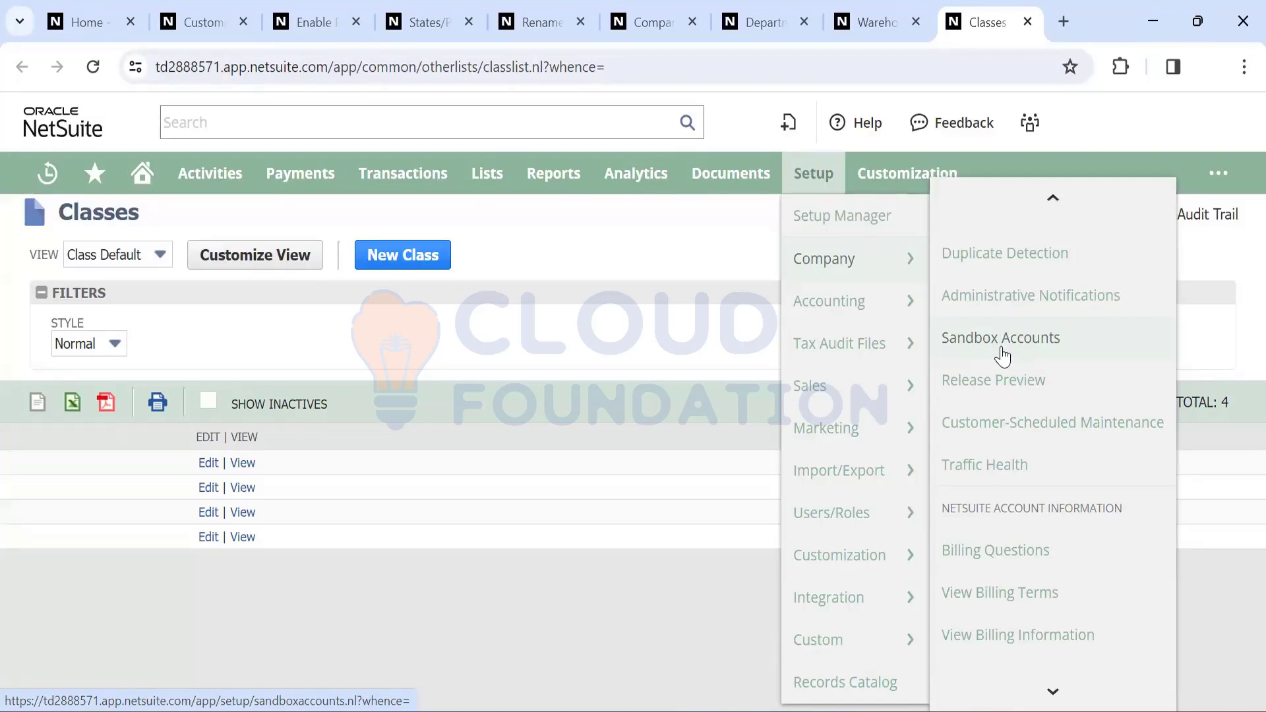
scroll(1015, 547, "down", 1)
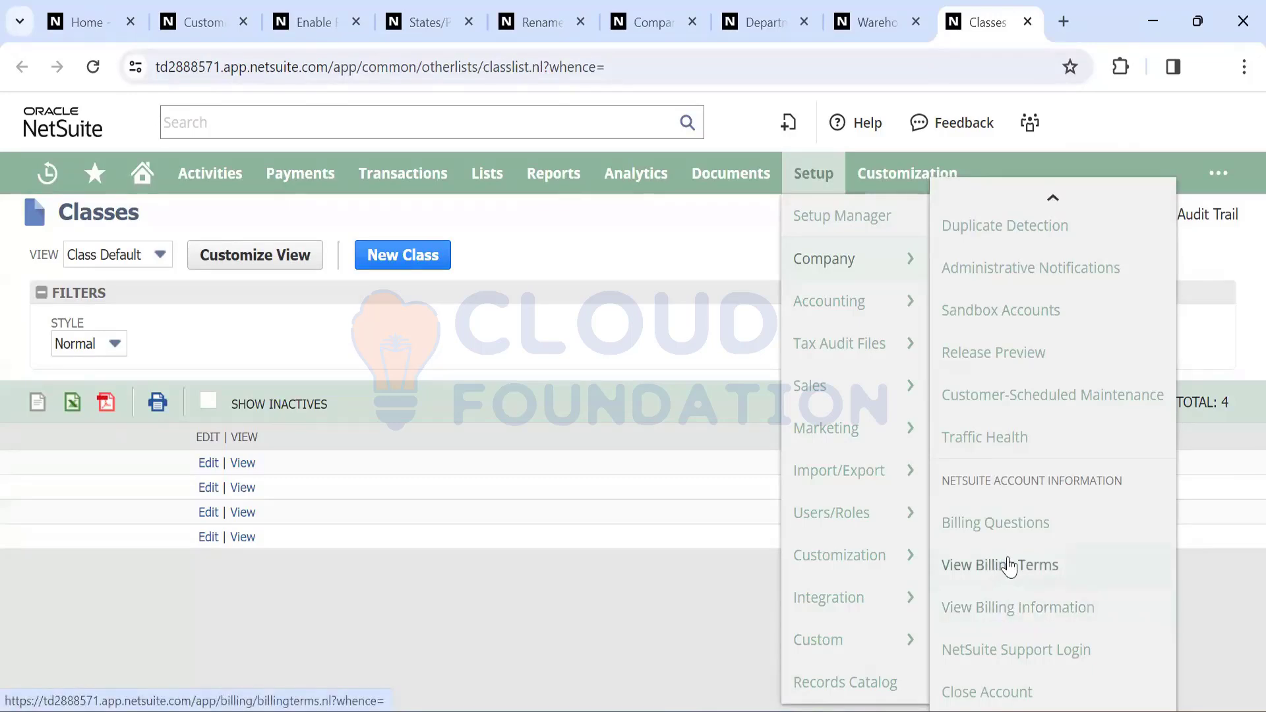
left_click(1012, 611)
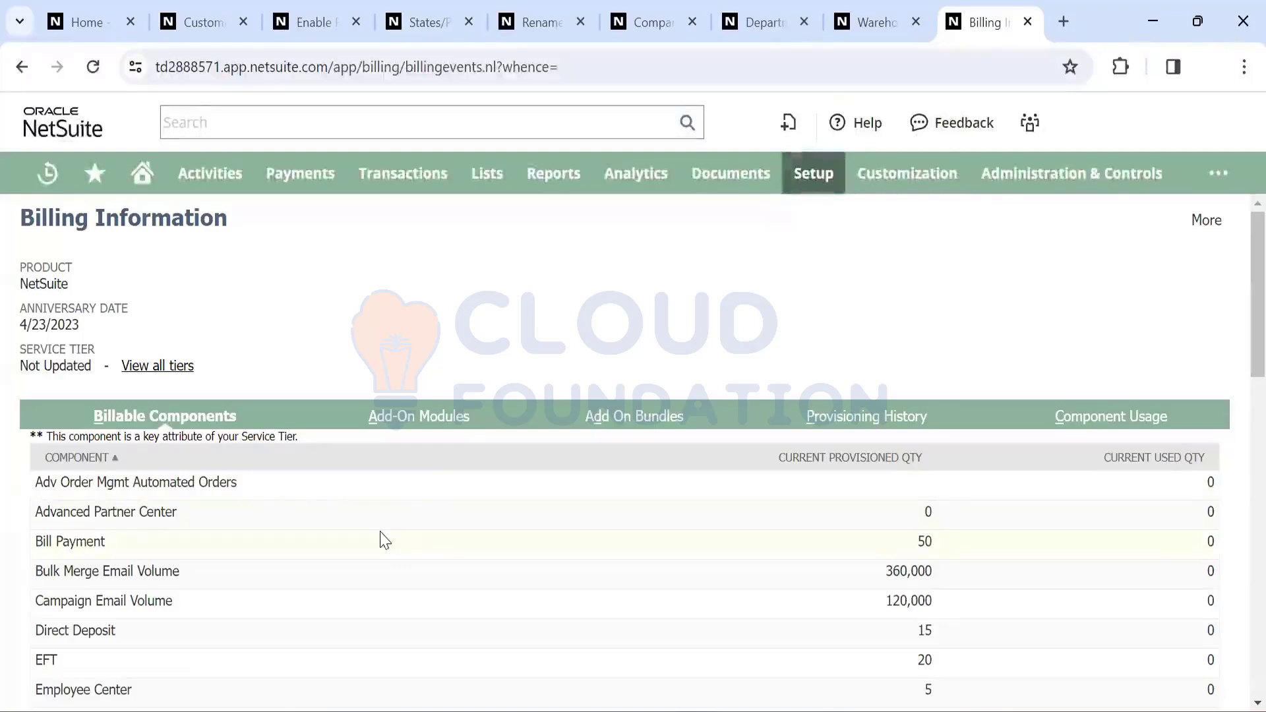
Examine the billable components on the Billing Information page, comparing provisioned and used quantities
scroll(386, 477, "down", 1)
scroll(385, 477, "up", 1)
scroll(381, 458, "down", 2)
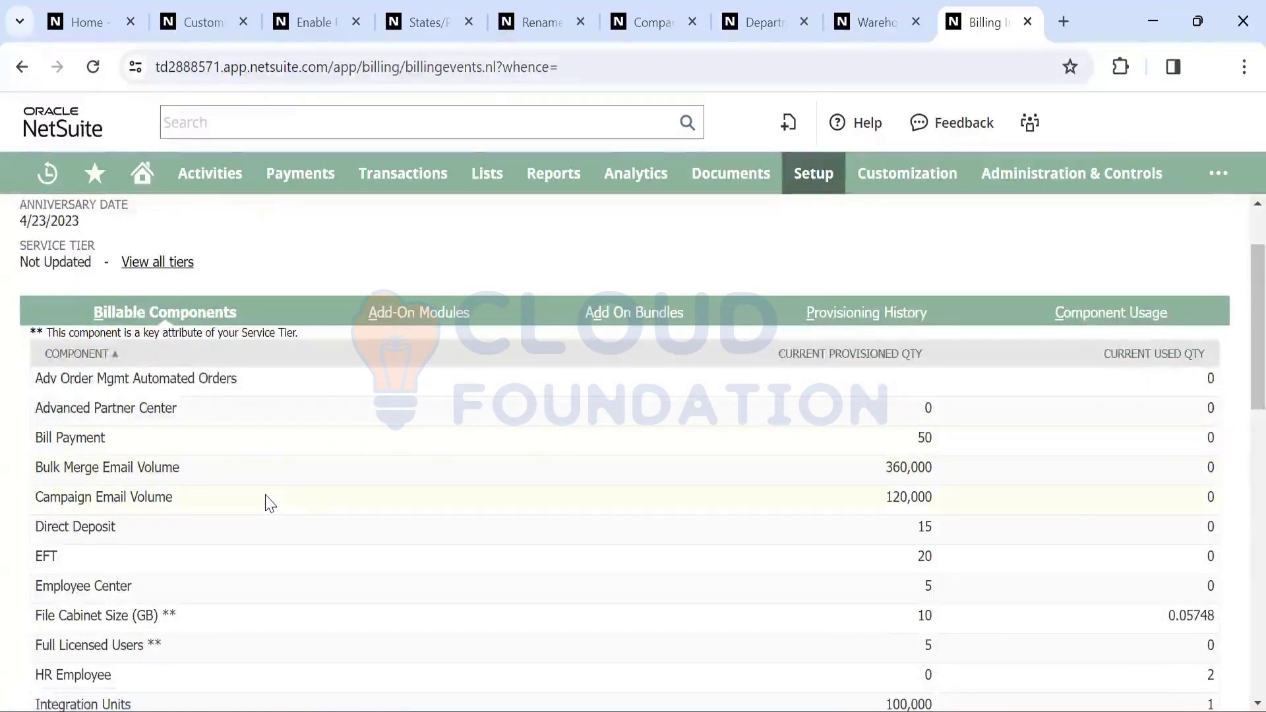
scroll(269, 504, "down", 3)
scroll(267, 504, "up", 5)
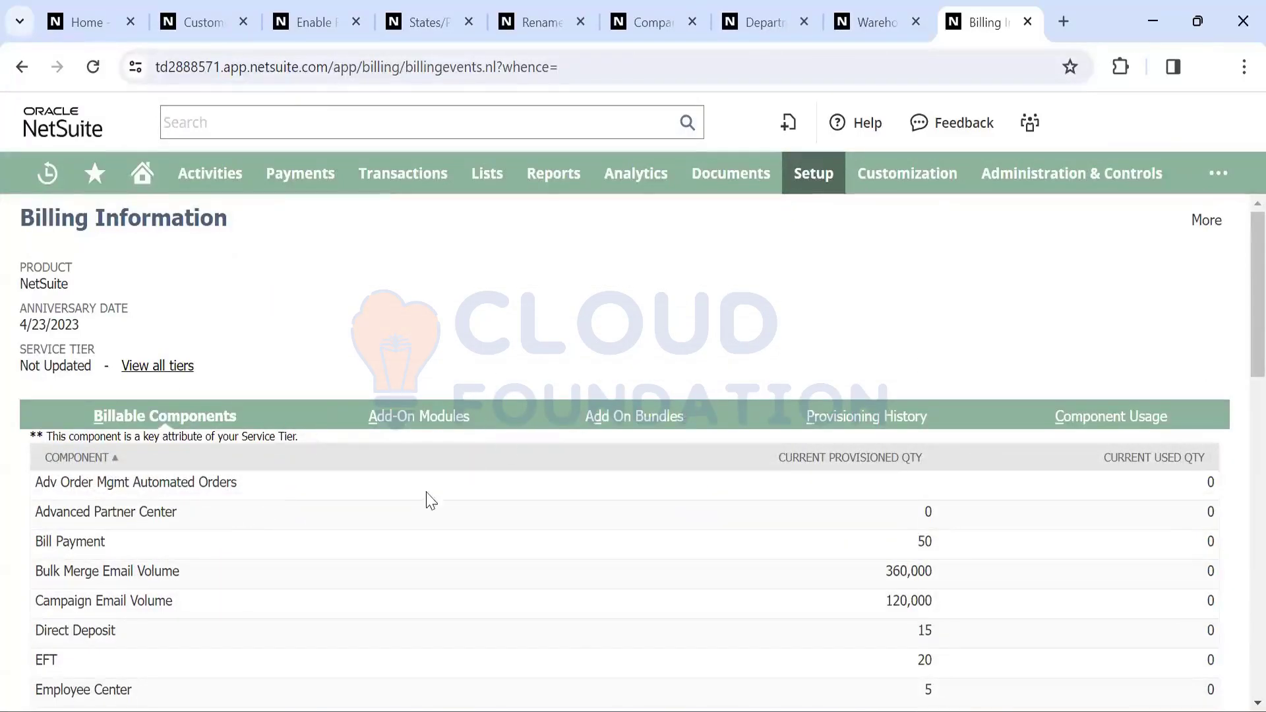
scroll(358, 514, "down", 6)
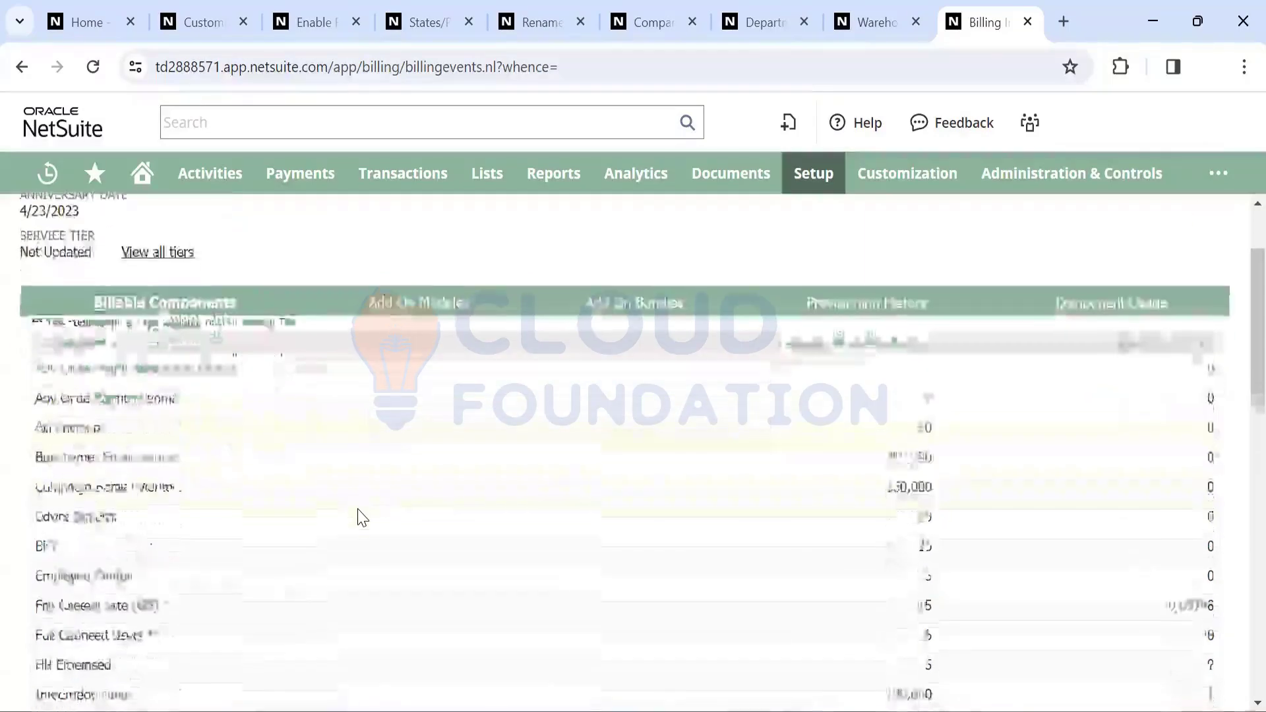
scroll(360, 517, "up", 6)
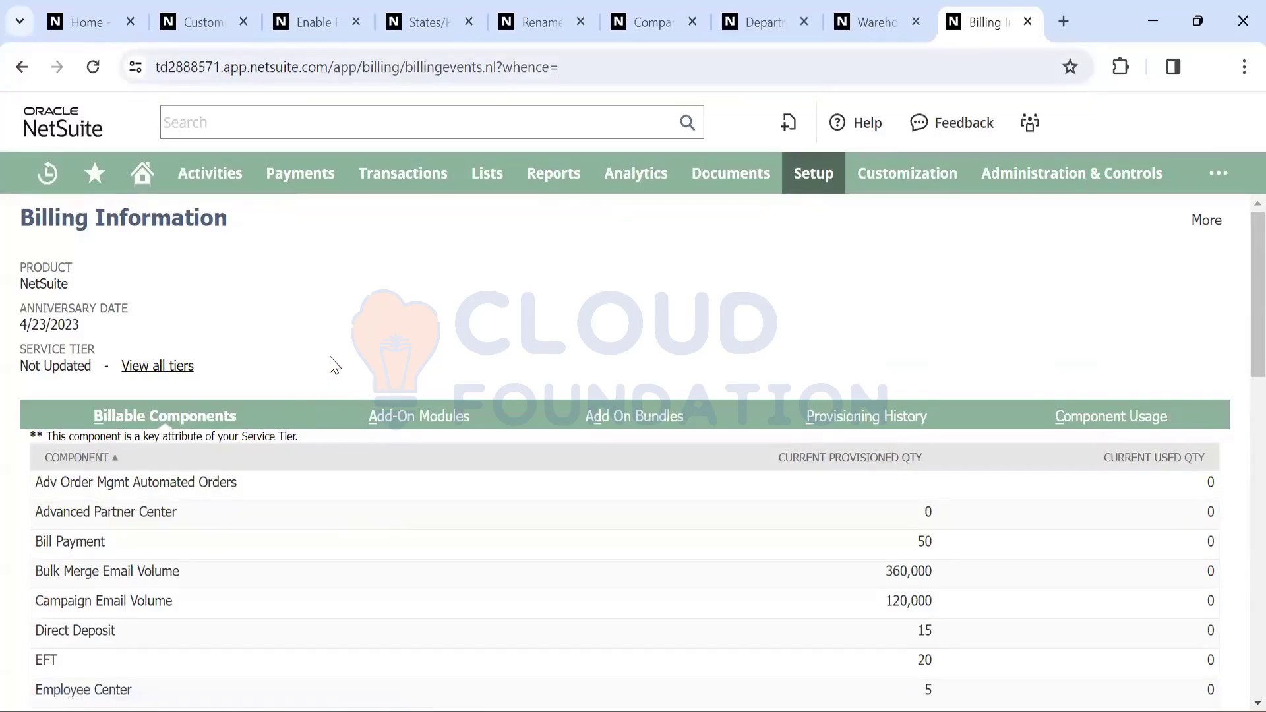
scroll(330, 359, "down", 2)
scroll(330, 359, "down", 10)
scroll(331, 359, "up", 11)
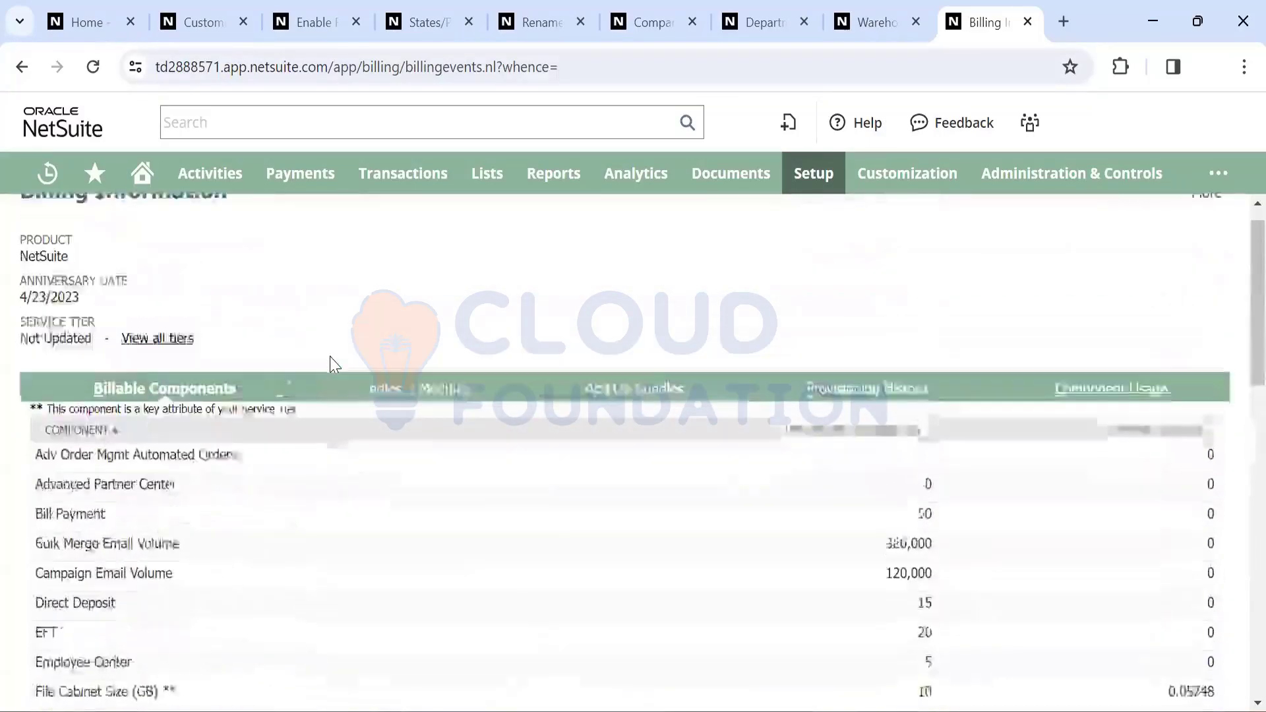
scroll(333, 364, "down", 2)
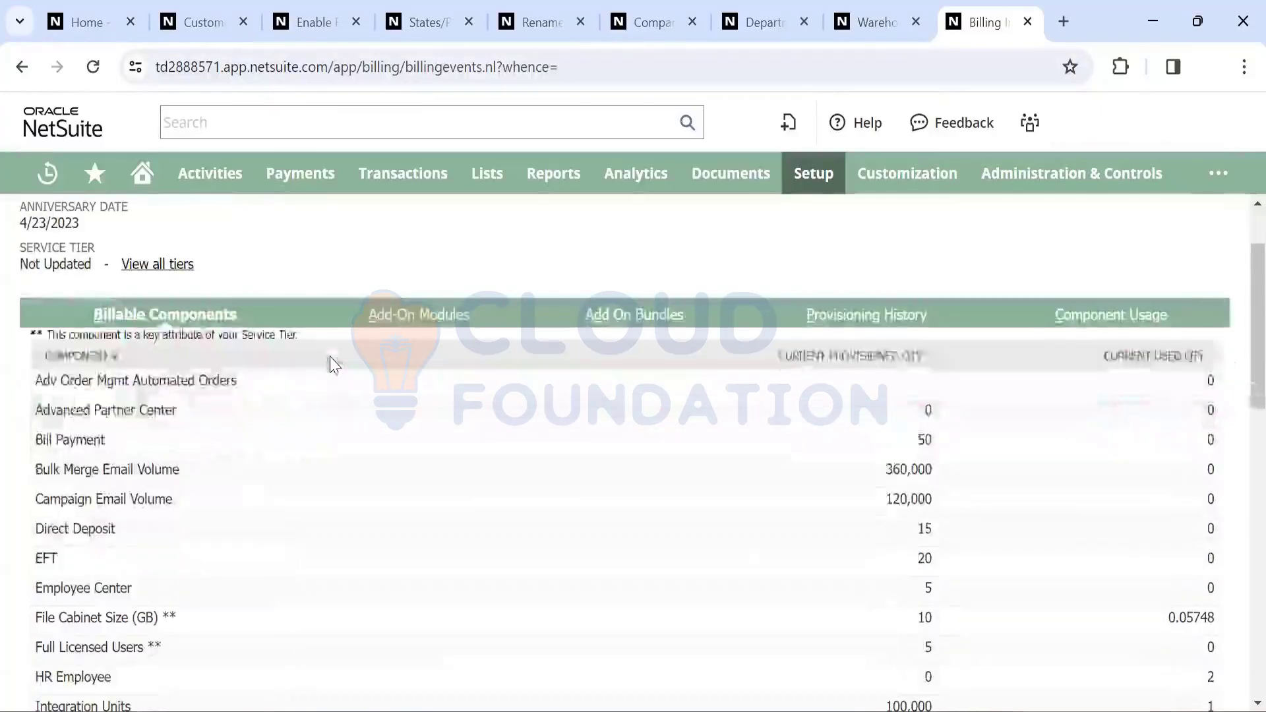
Review the full list of billable components again, including file cabinet size, licensed users, integration units and transaction lines
scroll(296, 446, "up", 2)
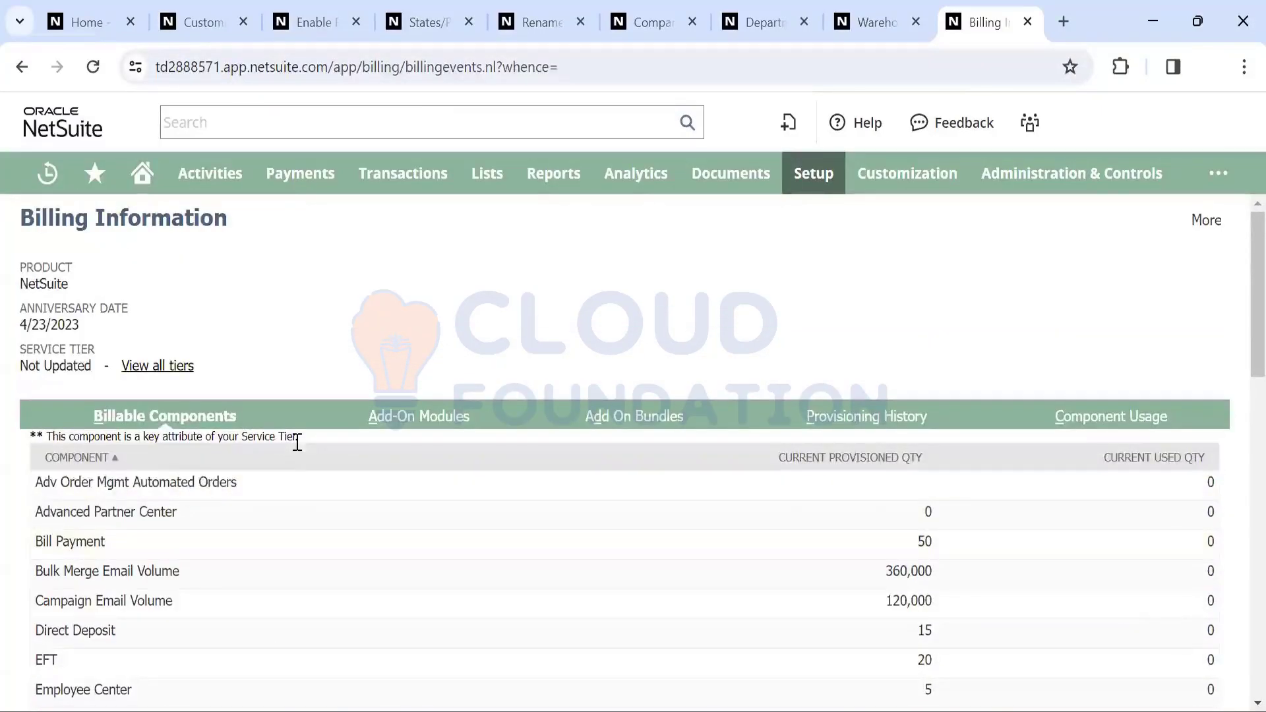
scroll(298, 442, "down", 1)
scroll(297, 442, "down", 4)
scroll(297, 446, "up", 5)
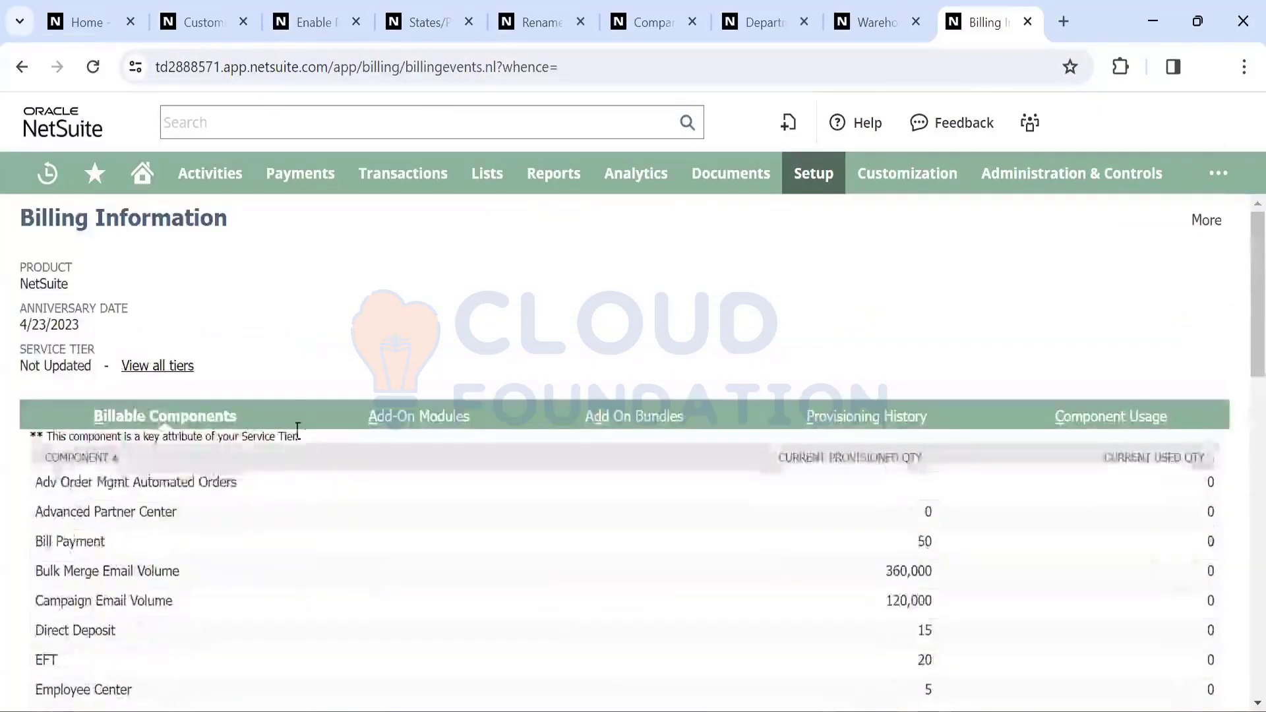
scroll(296, 414, "down", 8)
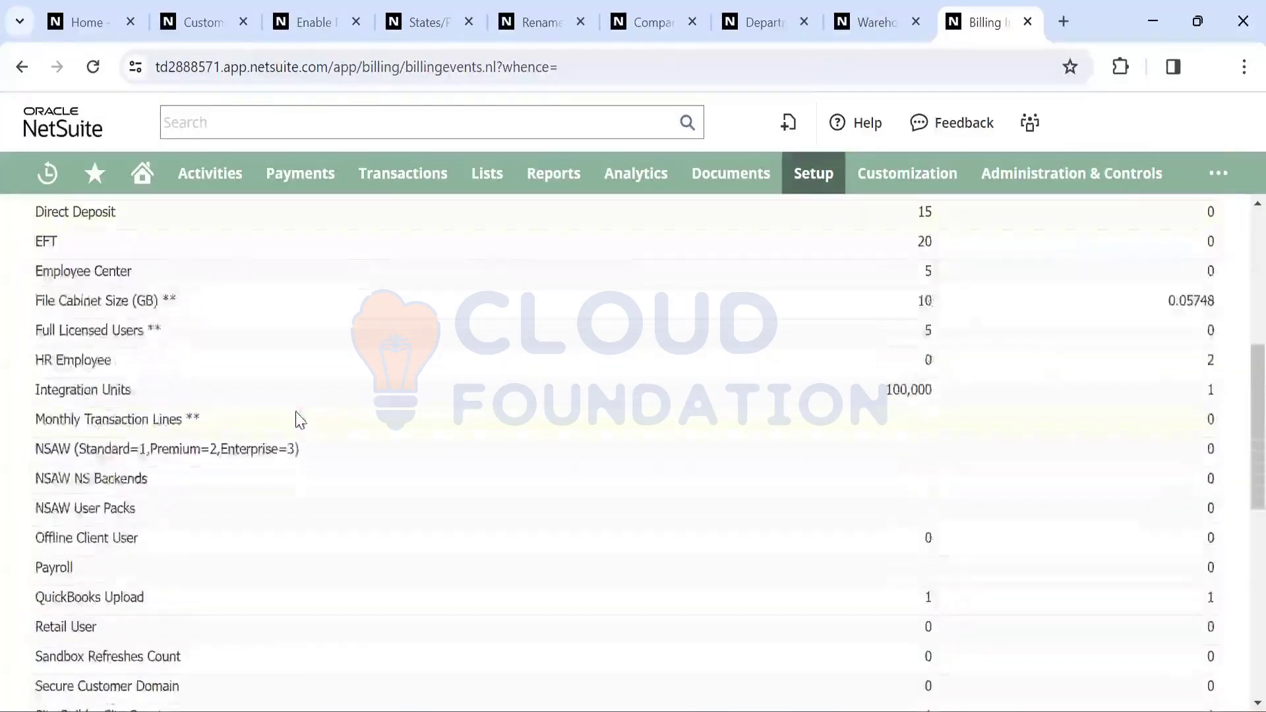
scroll(298, 419, "up", 7)
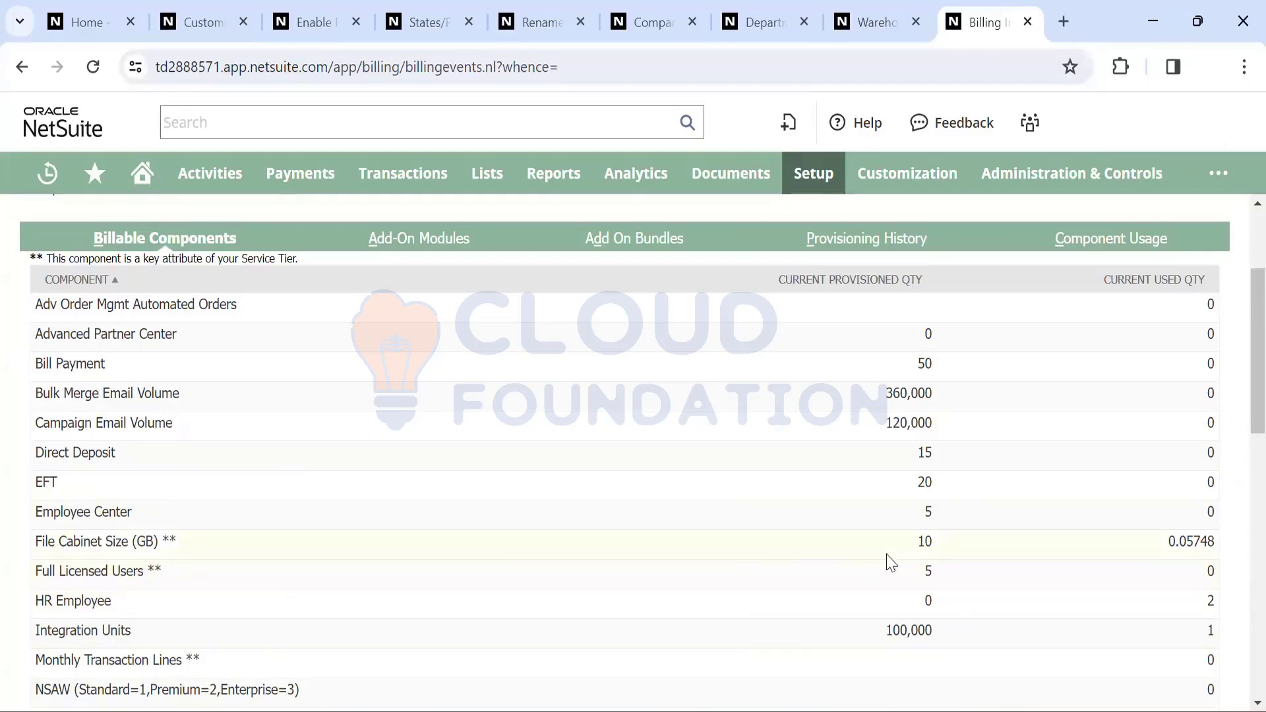
scroll(393, 497, "down", 3)
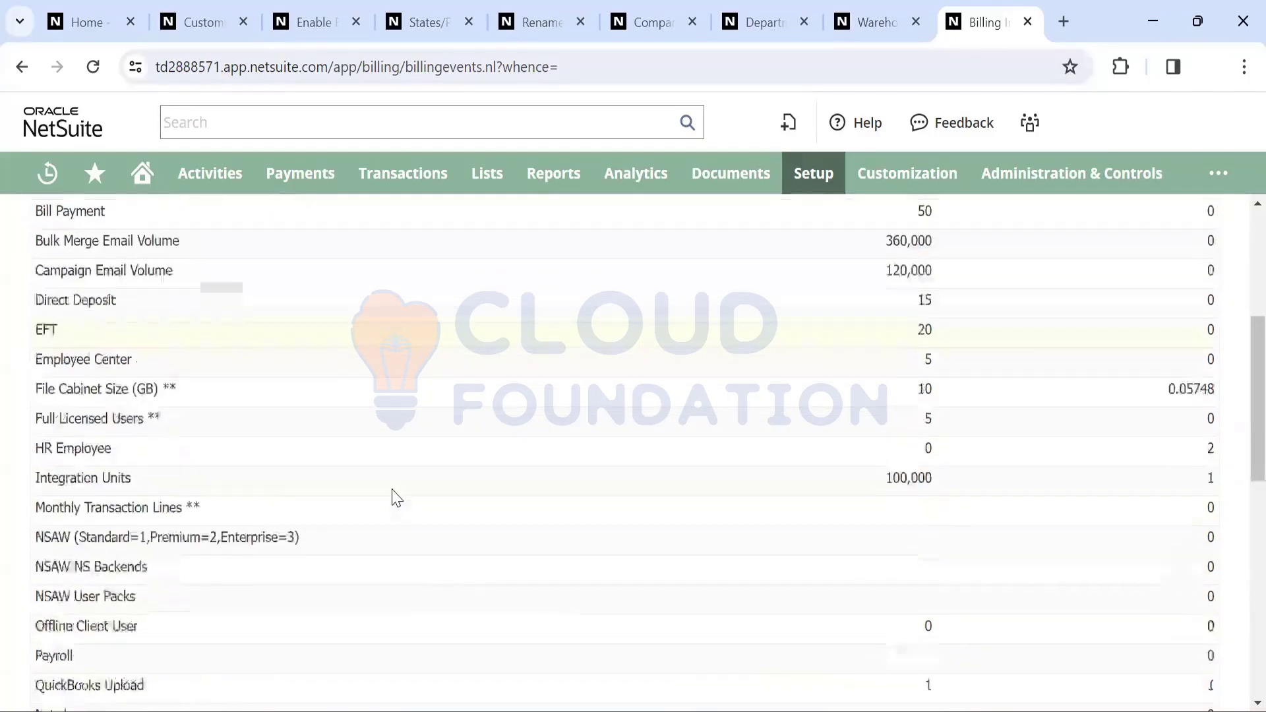
scroll(393, 497, "up", 5)
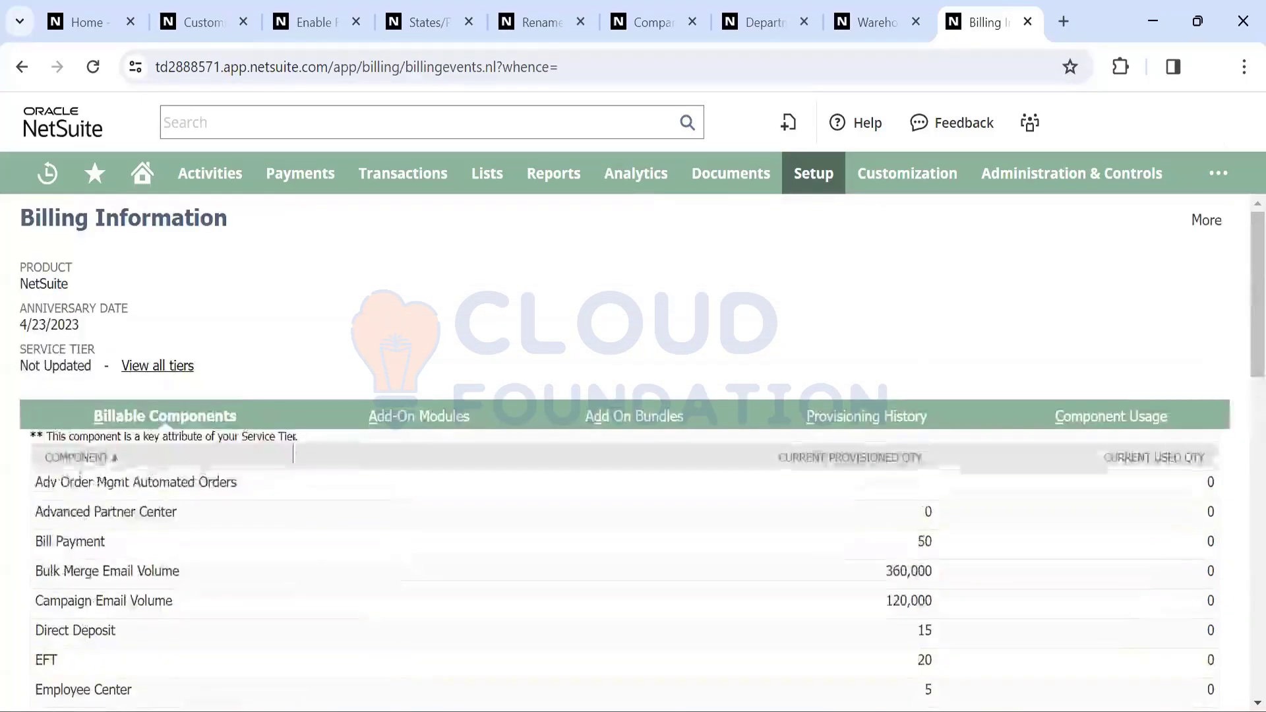
Bring up the add-on modules in the billing information and check which ones are enabled and what they cover
left_click(410, 416)
scroll(417, 554, "down", 3)
scroll(416, 554, "down", 2)
scroll(417, 554, "up", 3)
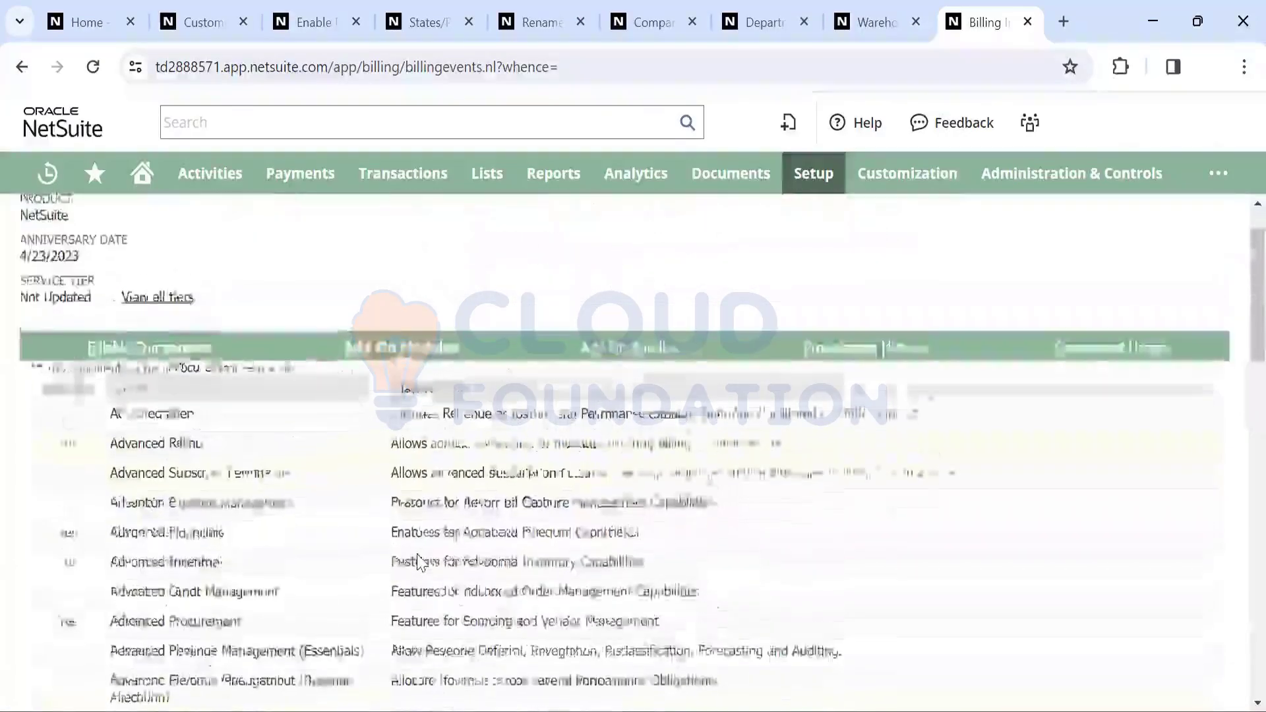
scroll(417, 554, "down", 5)
scroll(418, 557, "down", 6)
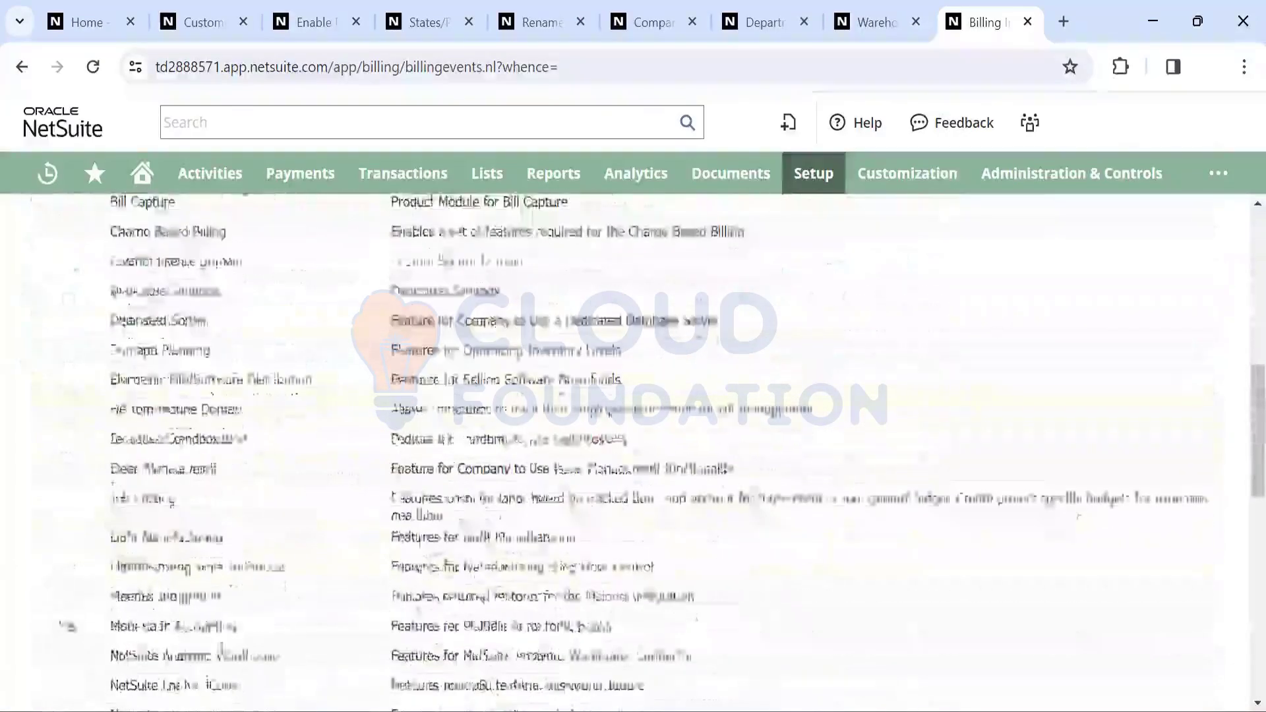
scroll(271, 527, "down", 4)
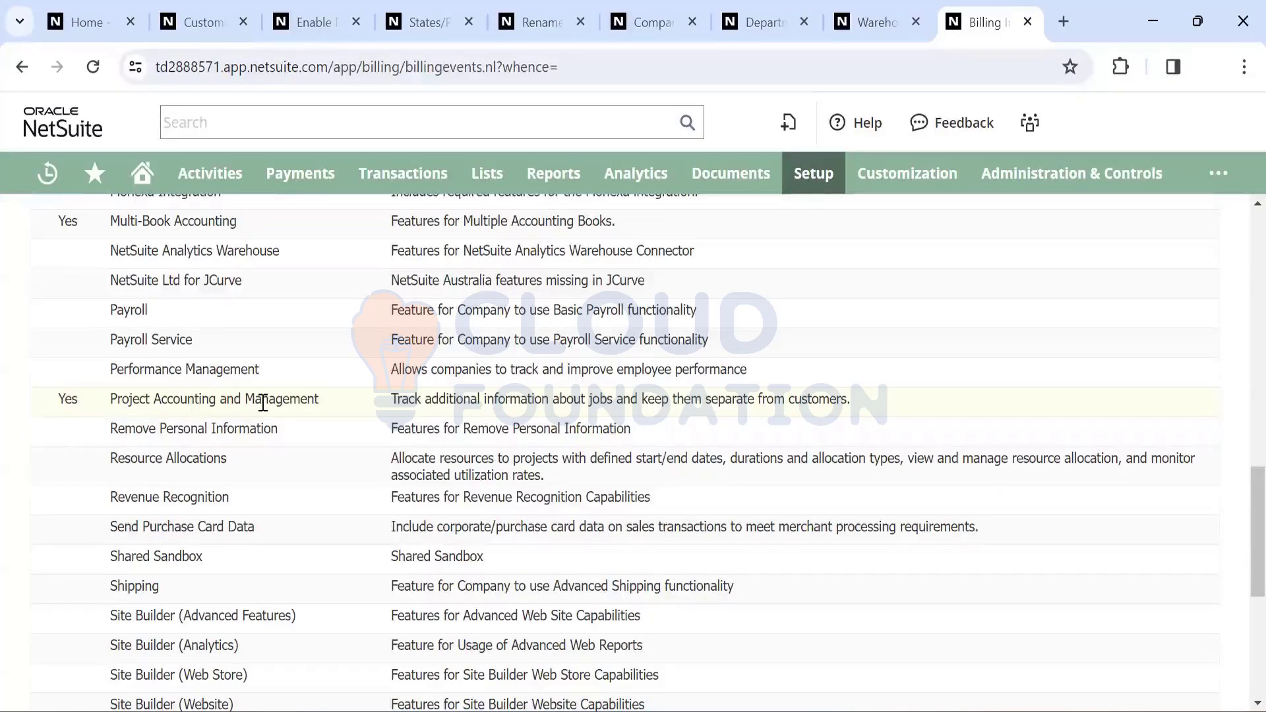
scroll(361, 356, "up", 10)
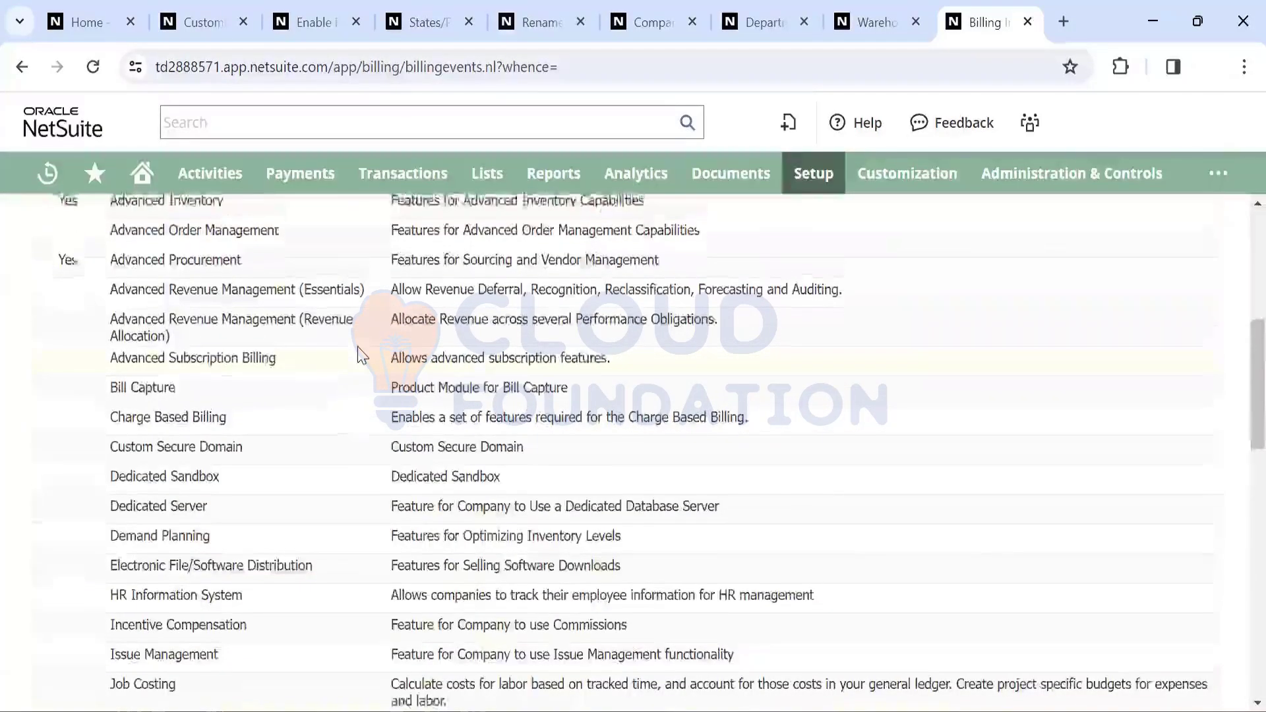
scroll(361, 356, "up", 6)
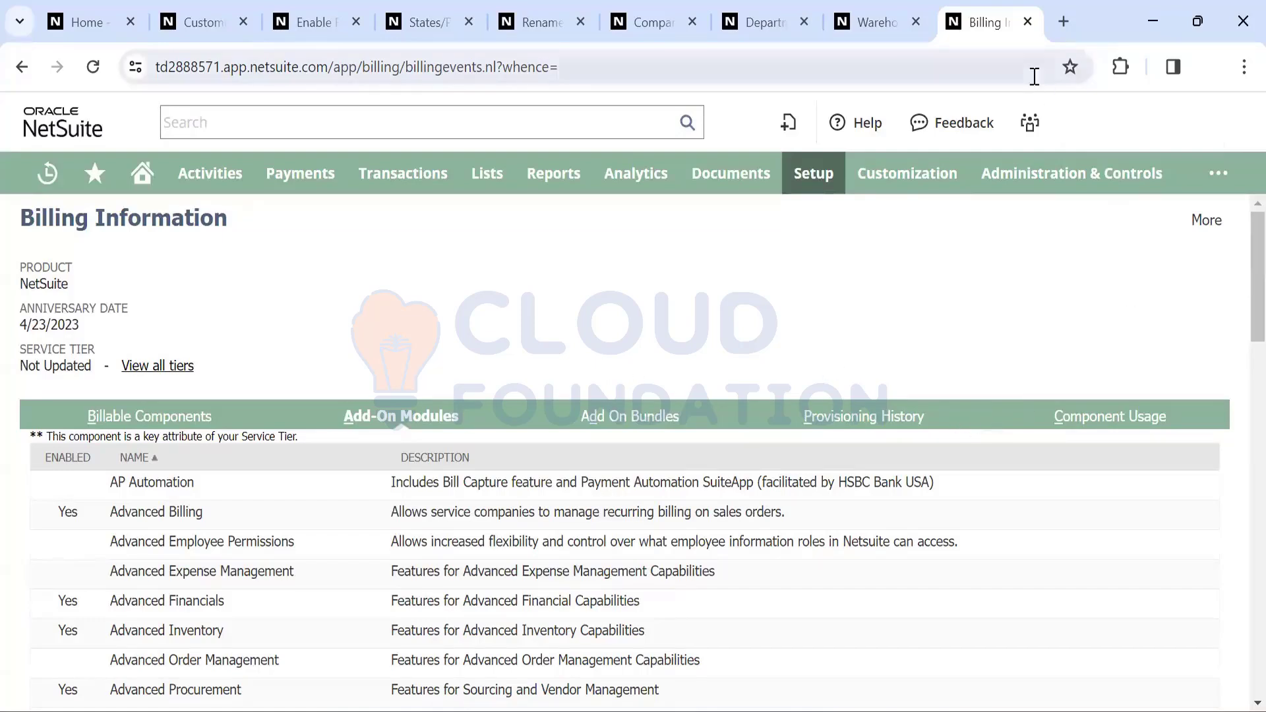
Look back over the company setup options, from setup tasks and preferences to company management and account information
mouse_move(813, 175)
mouse_move(853, 260)
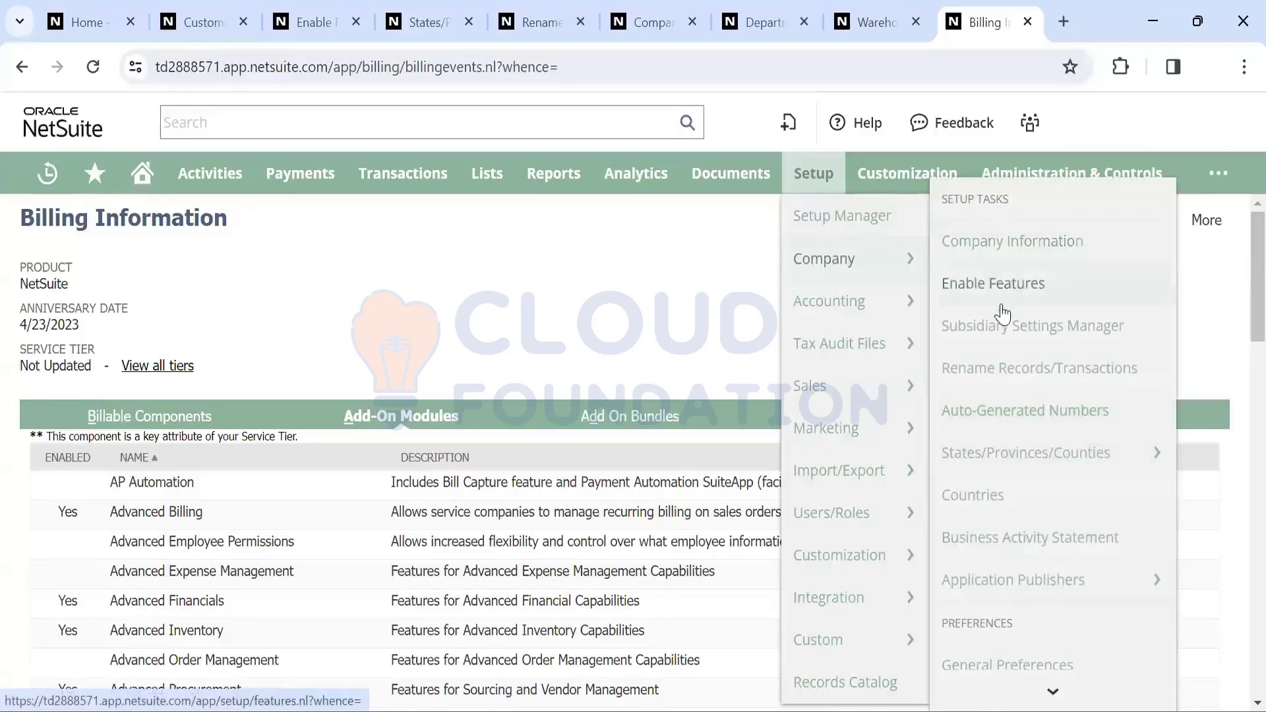
scroll(1021, 325, "down", 5)
scroll(1020, 325, "down", 5)
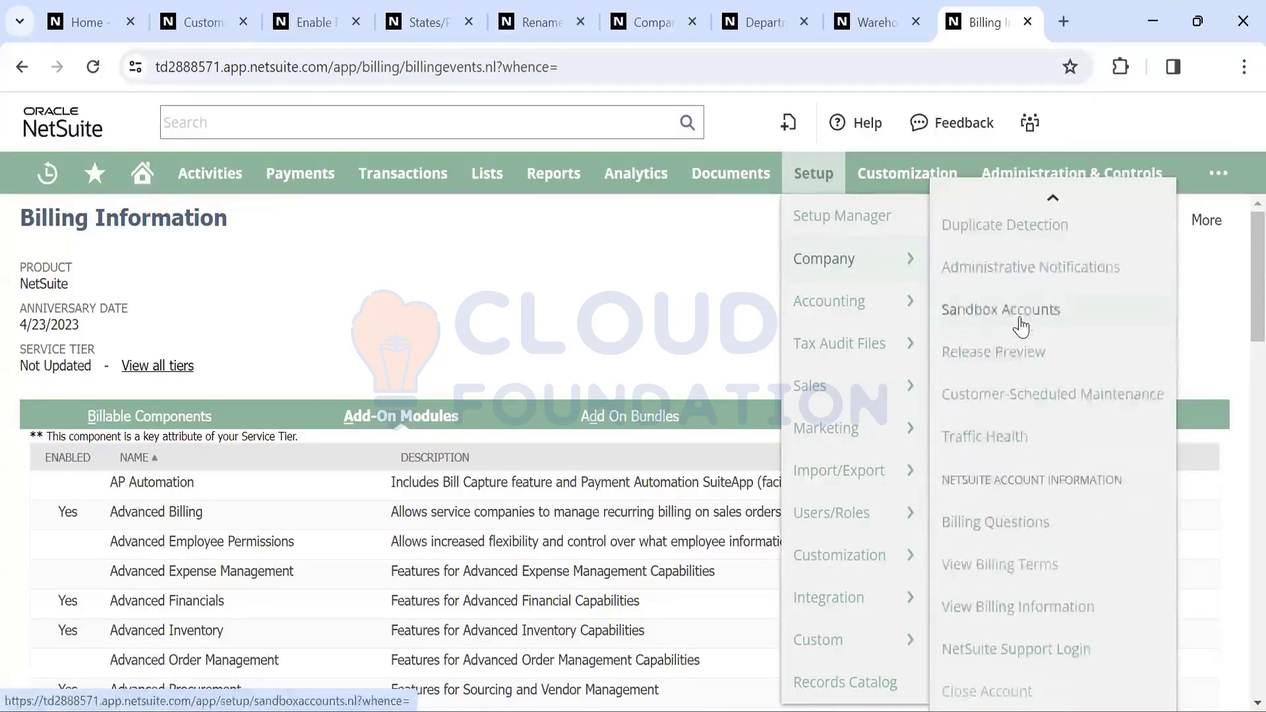
scroll(1008, 320, "up", 15)
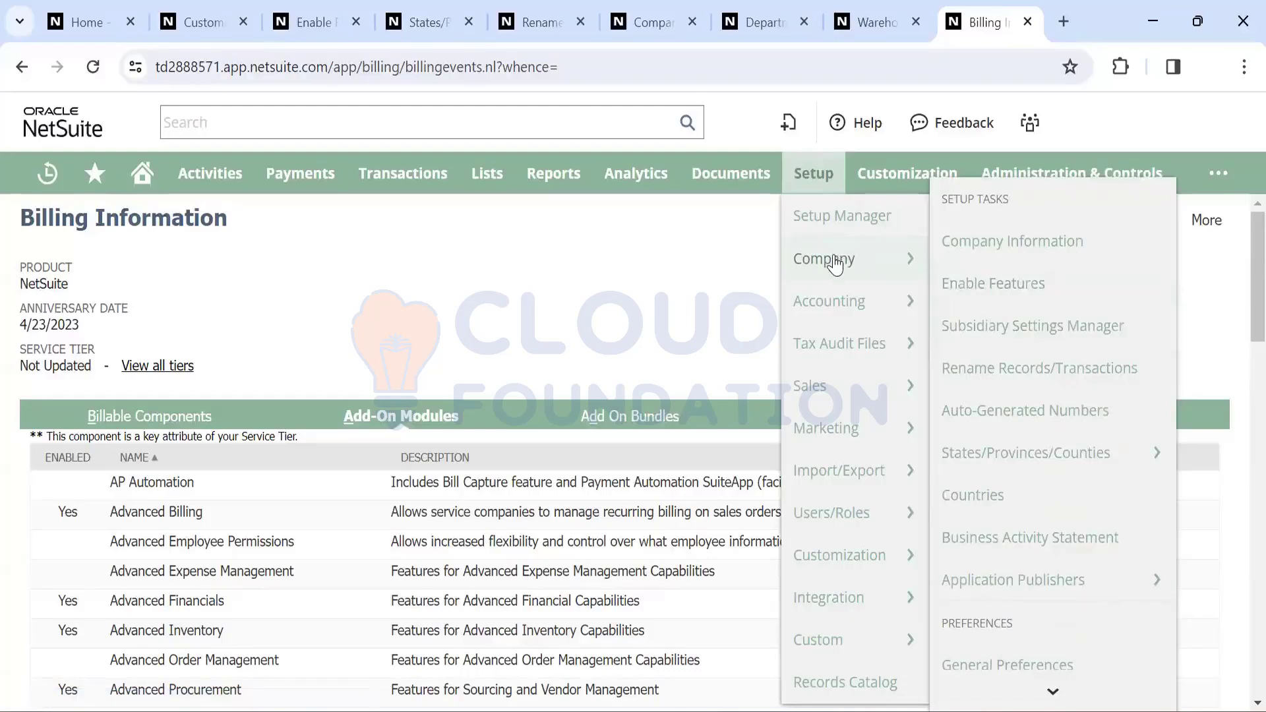
Look through the accounting setup options, including accounting lists, expense categories, general ledger management and preferences
mouse_move(843, 308)
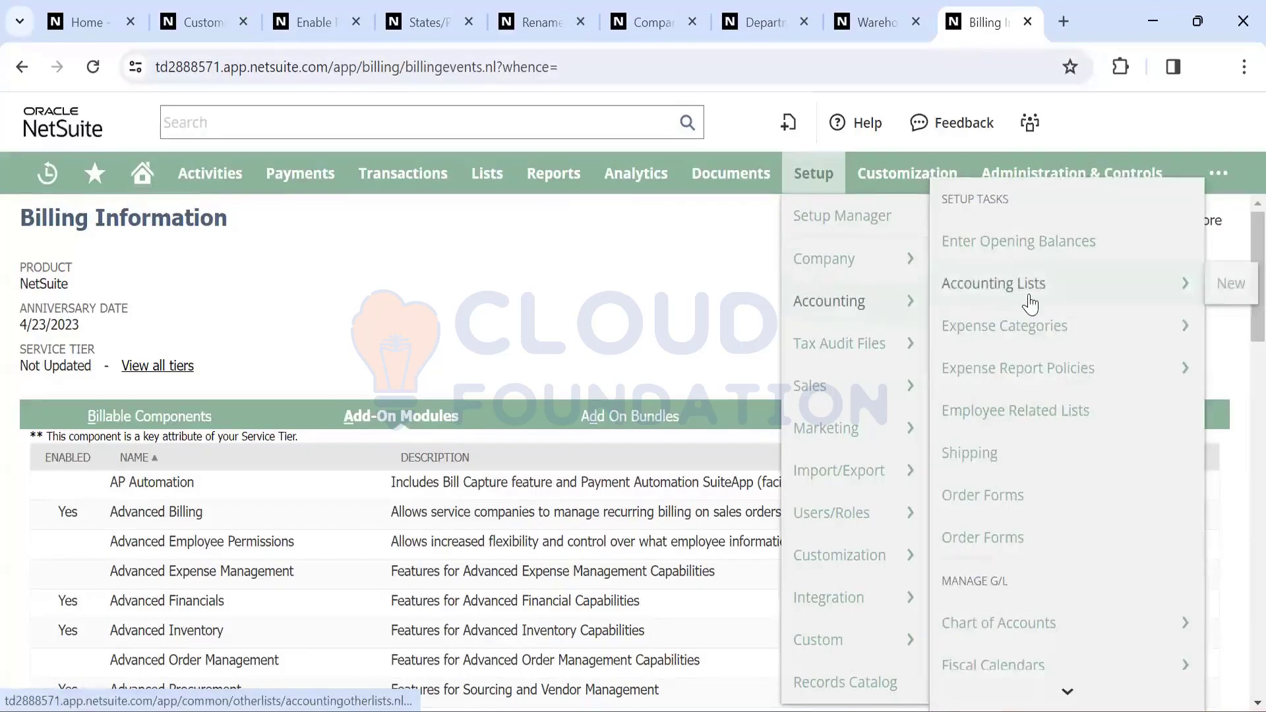
scroll(1029, 305, "down", 2)
scroll(1030, 305, "up", 3)
scroll(1030, 304, "down", 3)
scroll(1035, 336, "down", 1)
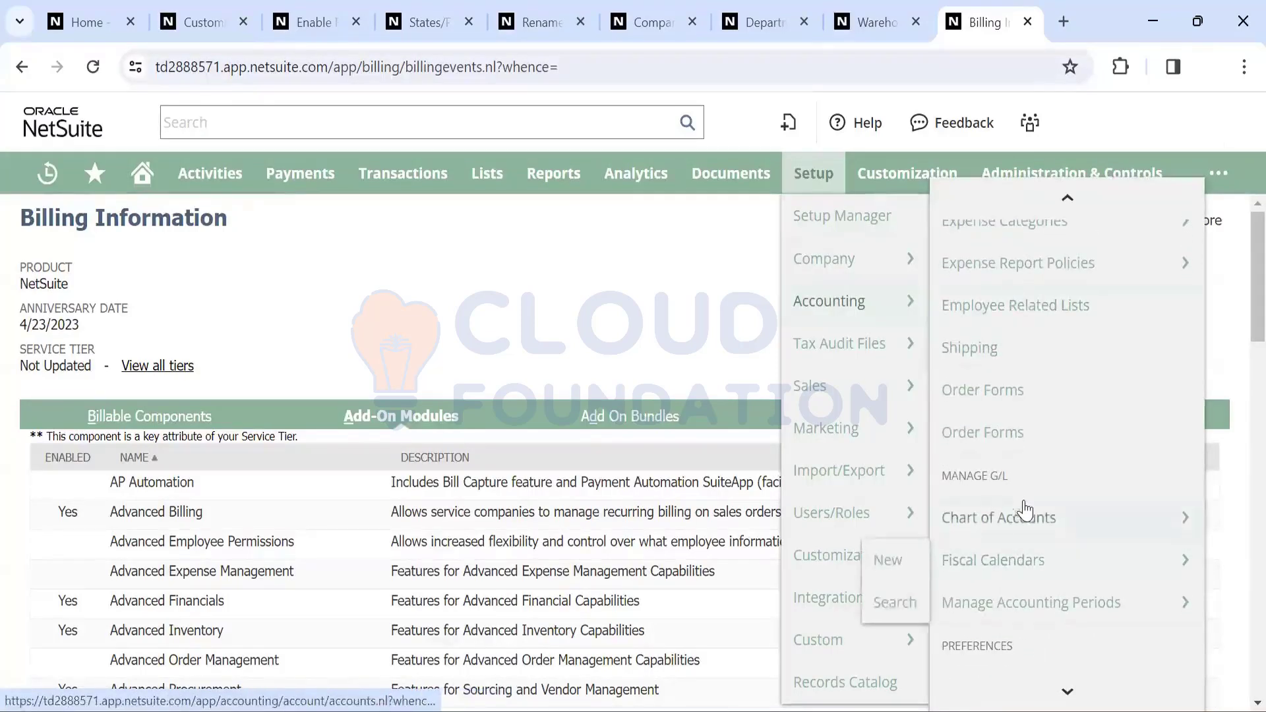
scroll(1008, 290, "up", 3)
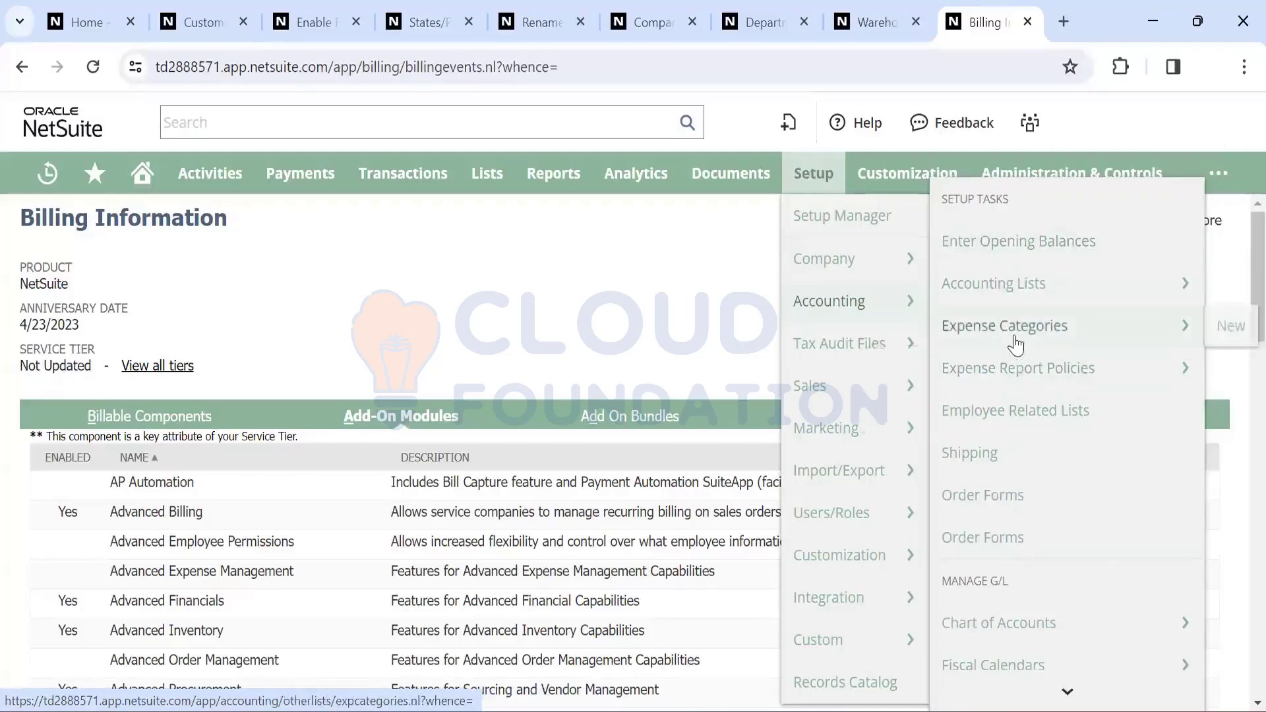
scroll(1013, 454, "down", 5)
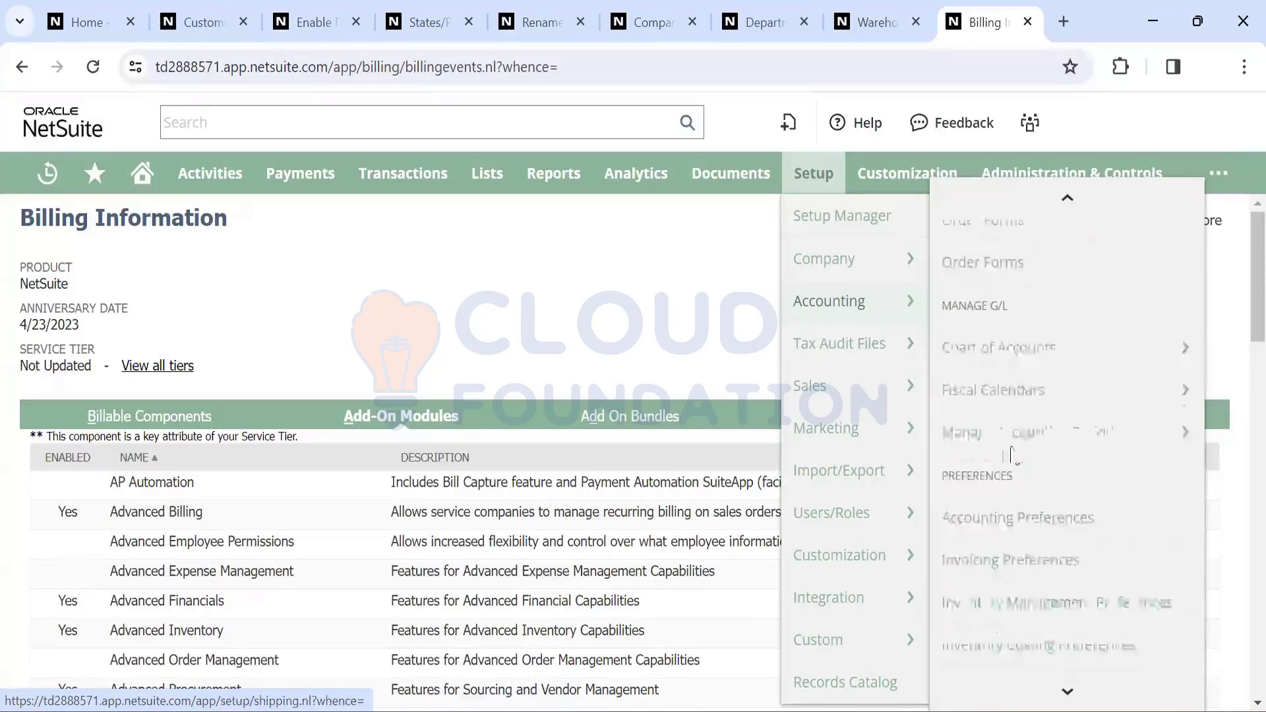
mouse_move(1028, 354)
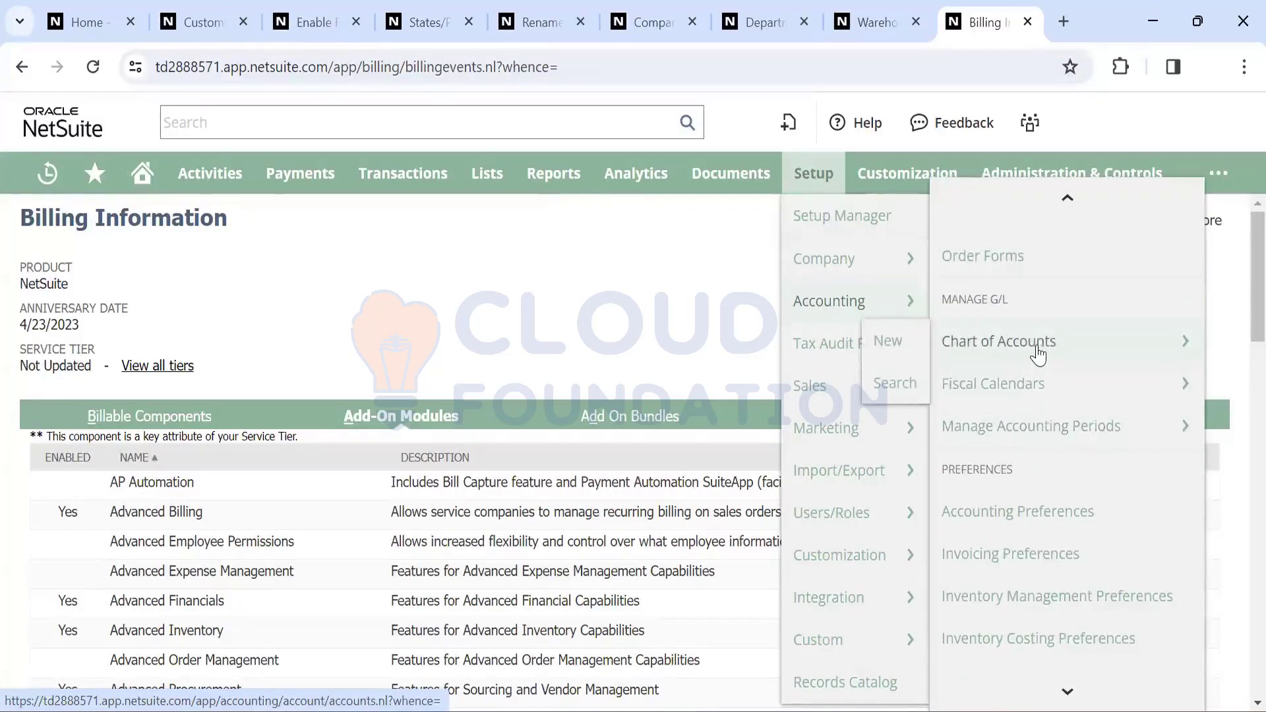
Open the Fiscal Calendars list from the accounting setup options and bring up a blank form for a new fiscal calendar
mouse_move(486, 175)
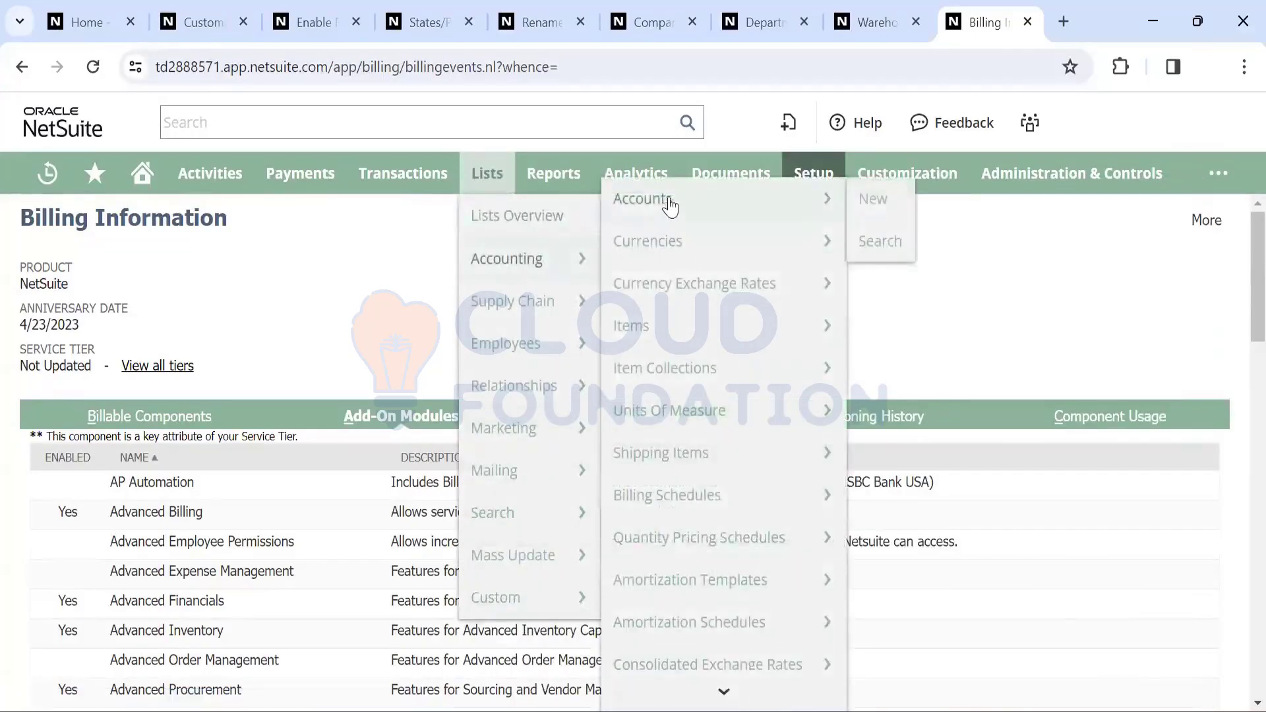
mouse_move(814, 173)
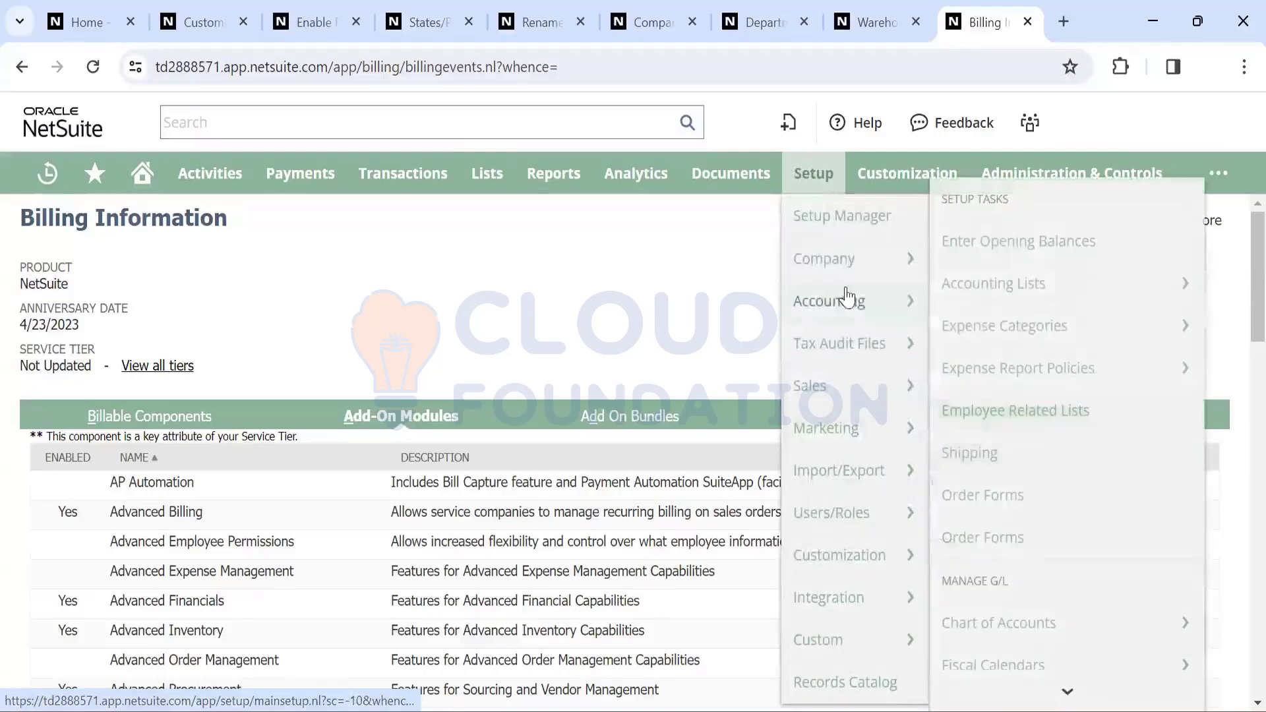
scroll(1016, 461, "down", 3)
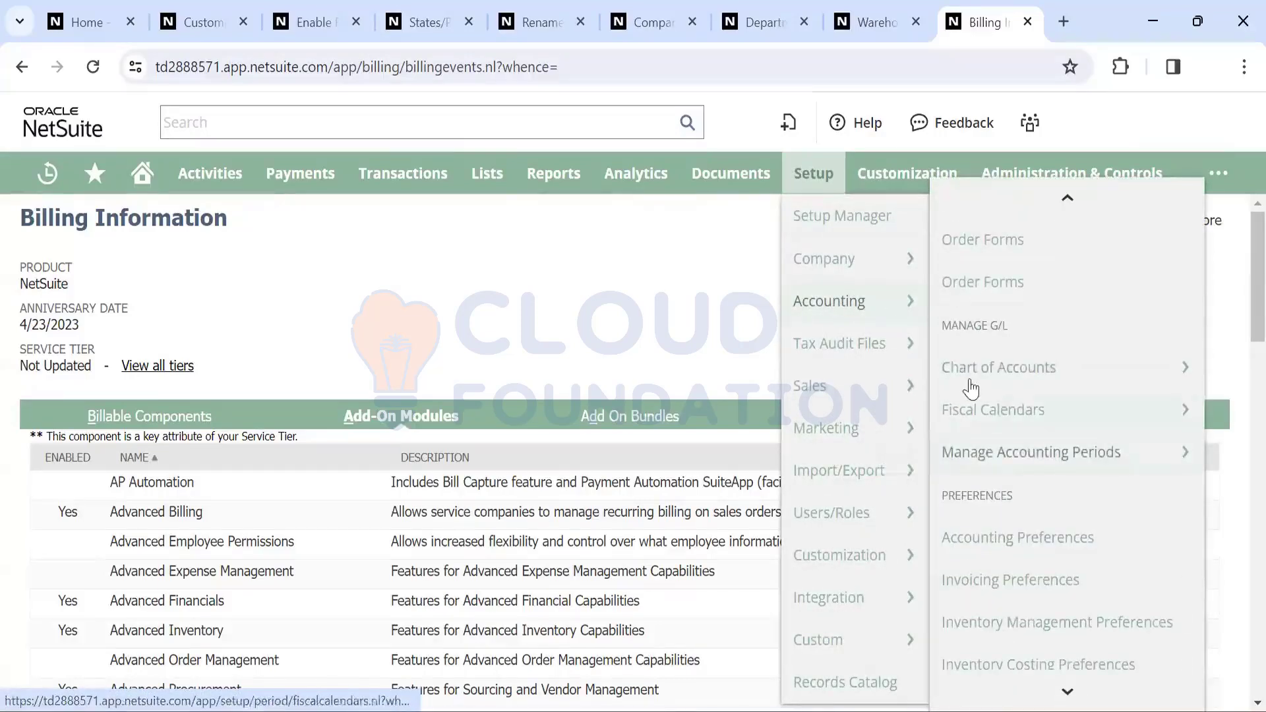
mouse_move(1024, 408)
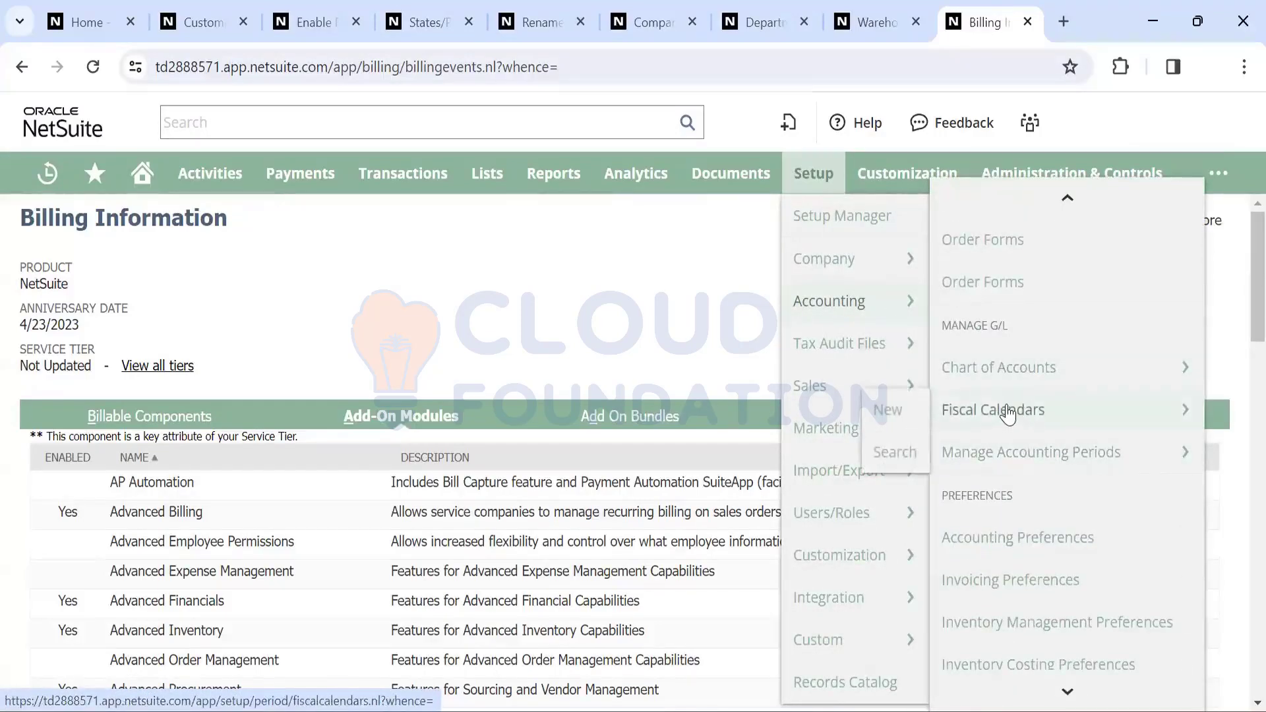
left_click(1007, 410)
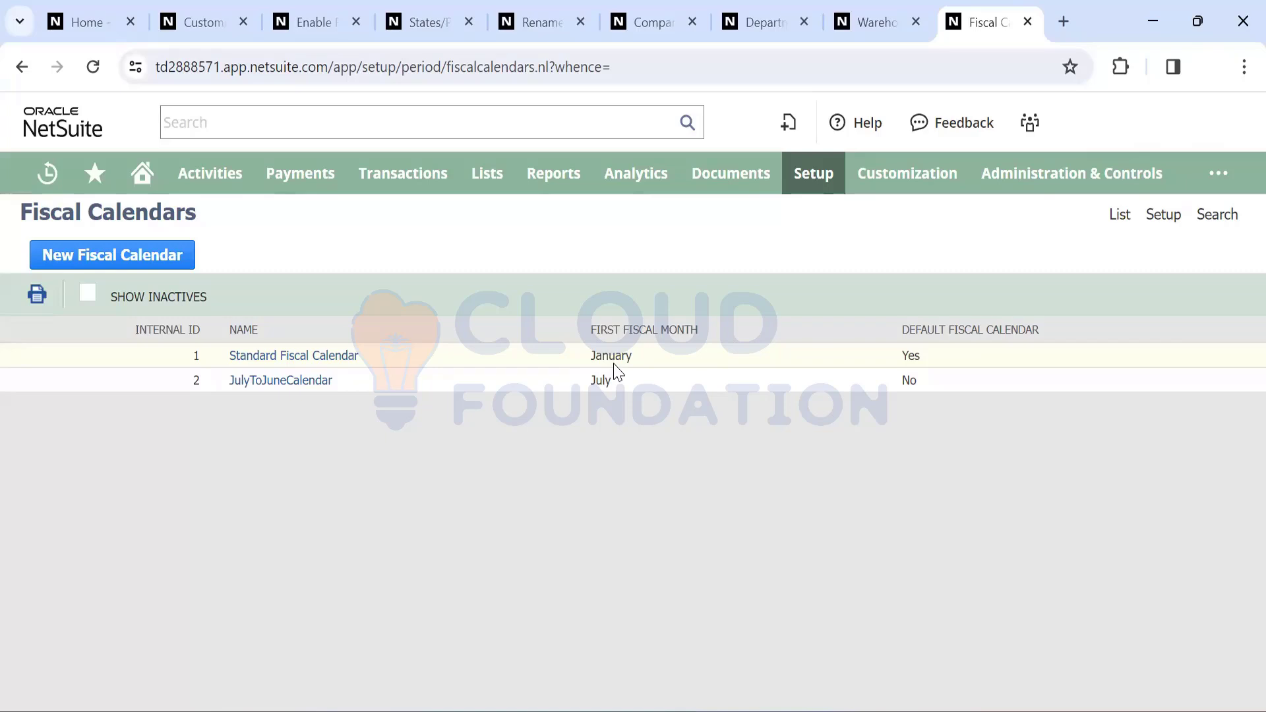
left_click(134, 259)
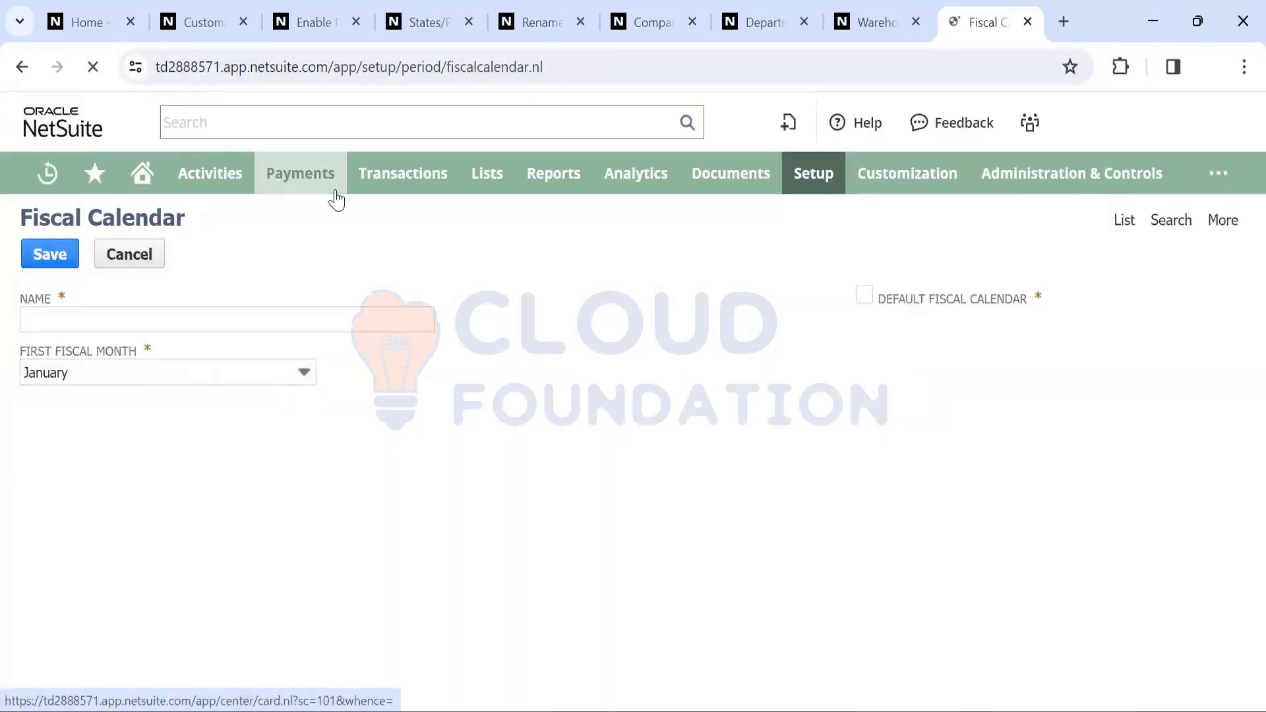
mouse_move(336, 198)
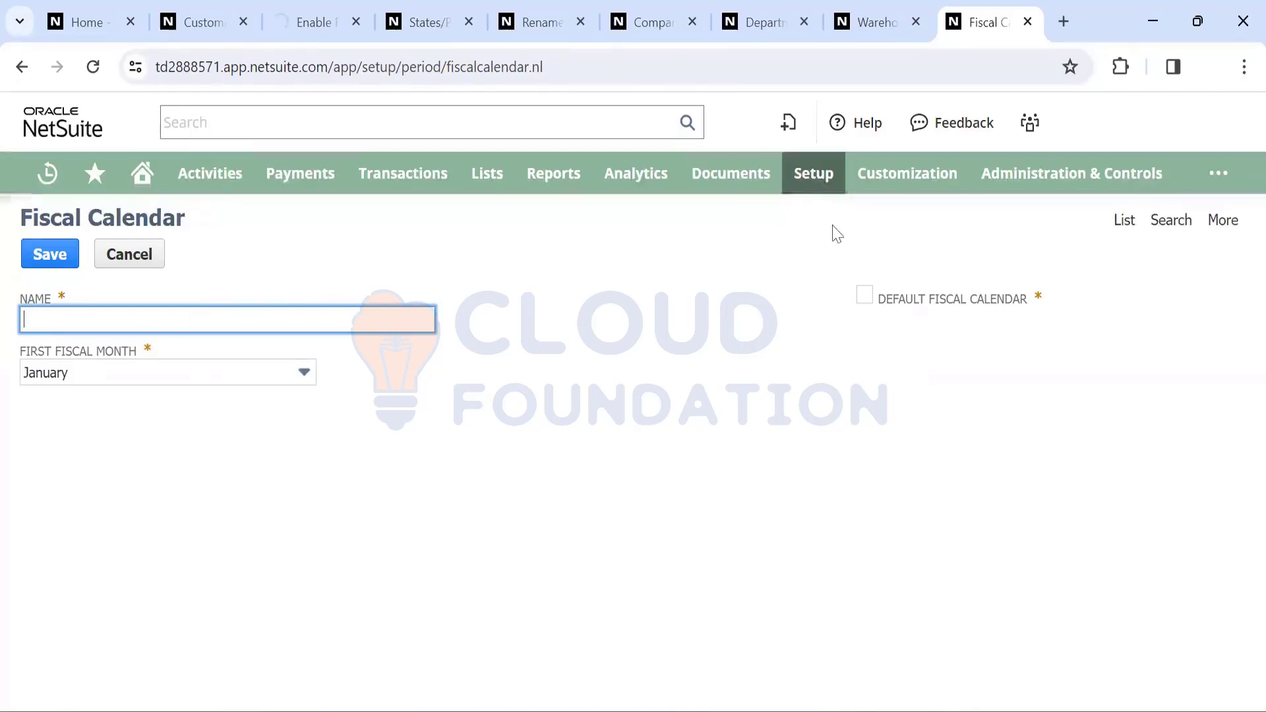
Leave the fiscal calendar form and open the Manage Accounting Periods page from the accounting setup options
mouse_move(825, 171)
mouse_move(853, 310)
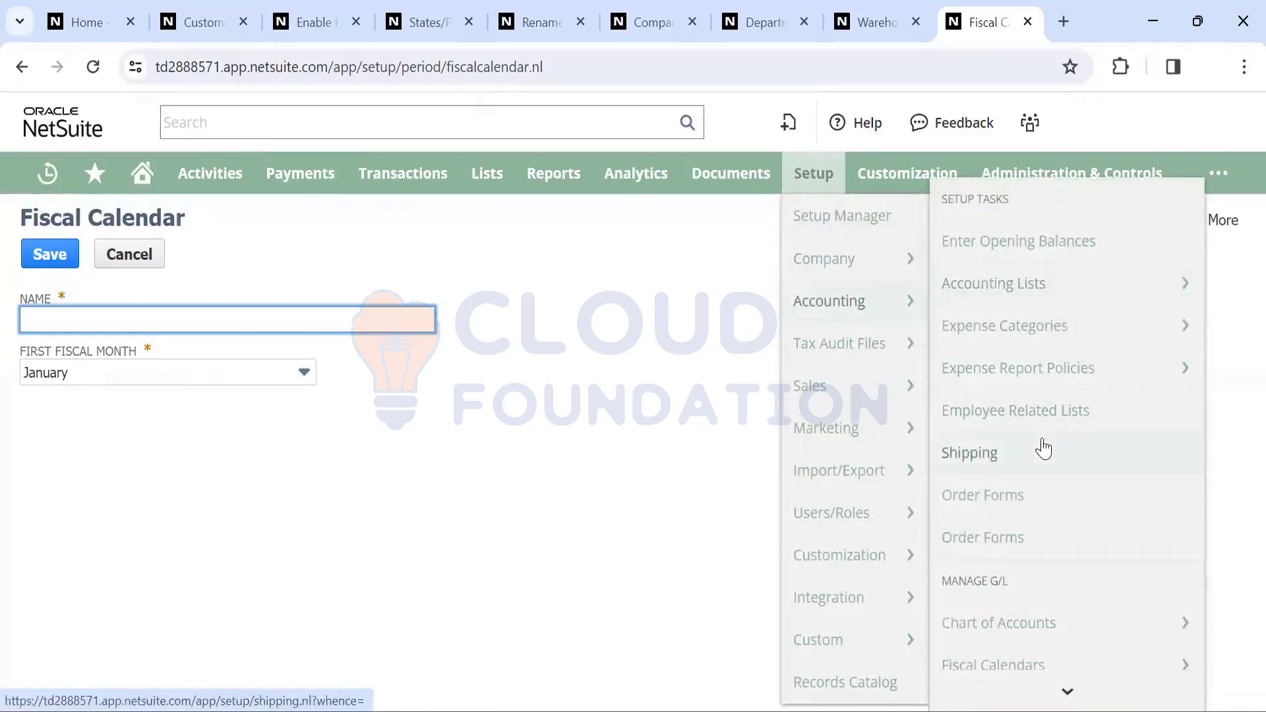
scroll(1043, 448, "down", 5)
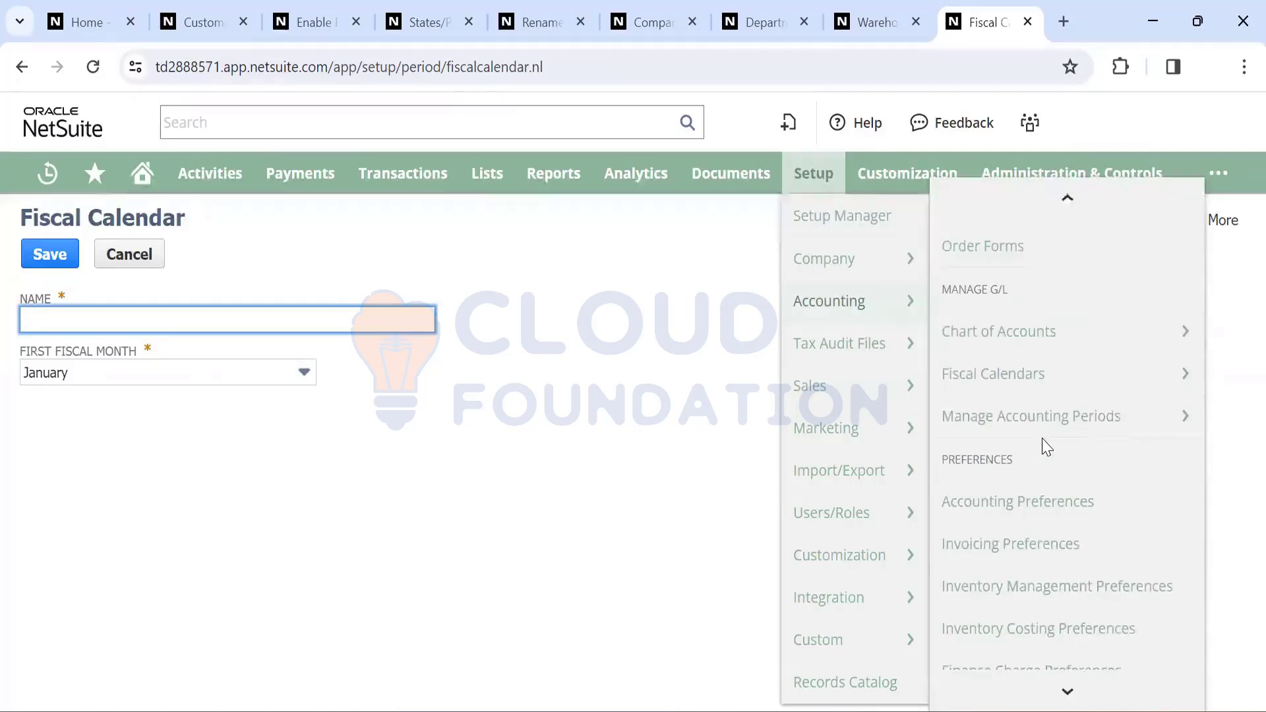
scroll(1042, 445, "up", 2)
mouse_move(1030, 476)
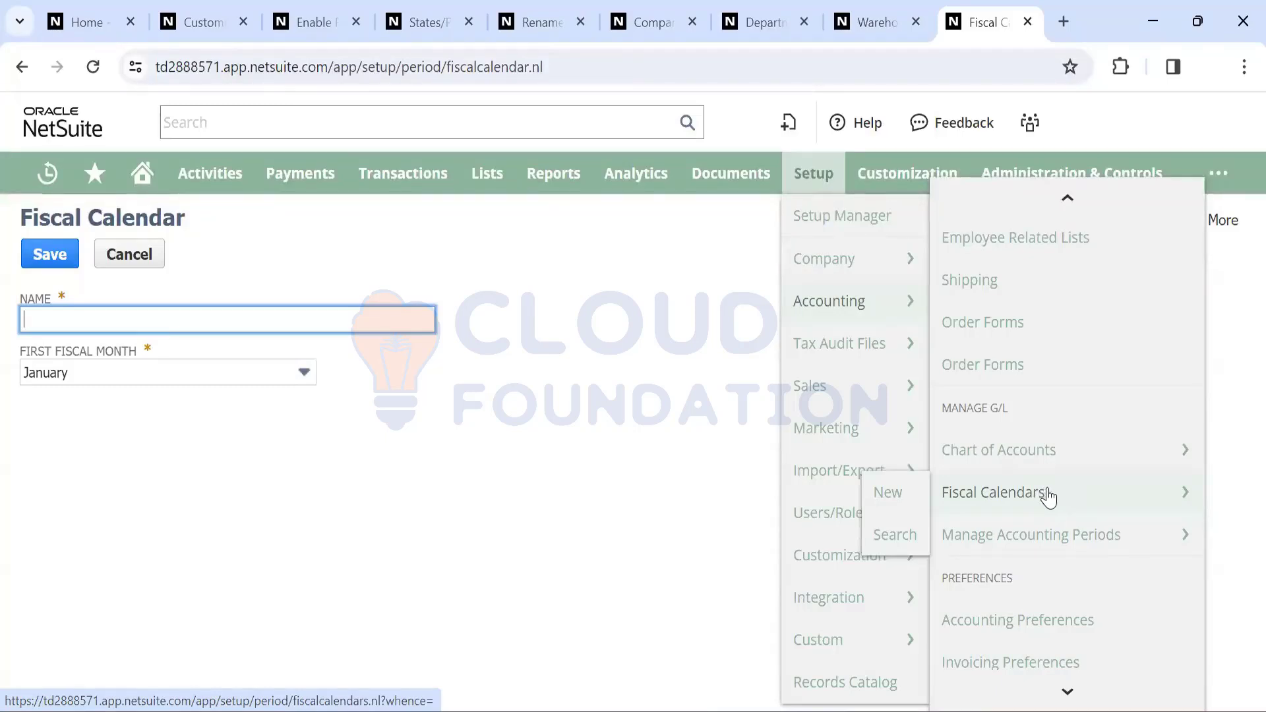
mouse_move(1011, 531)
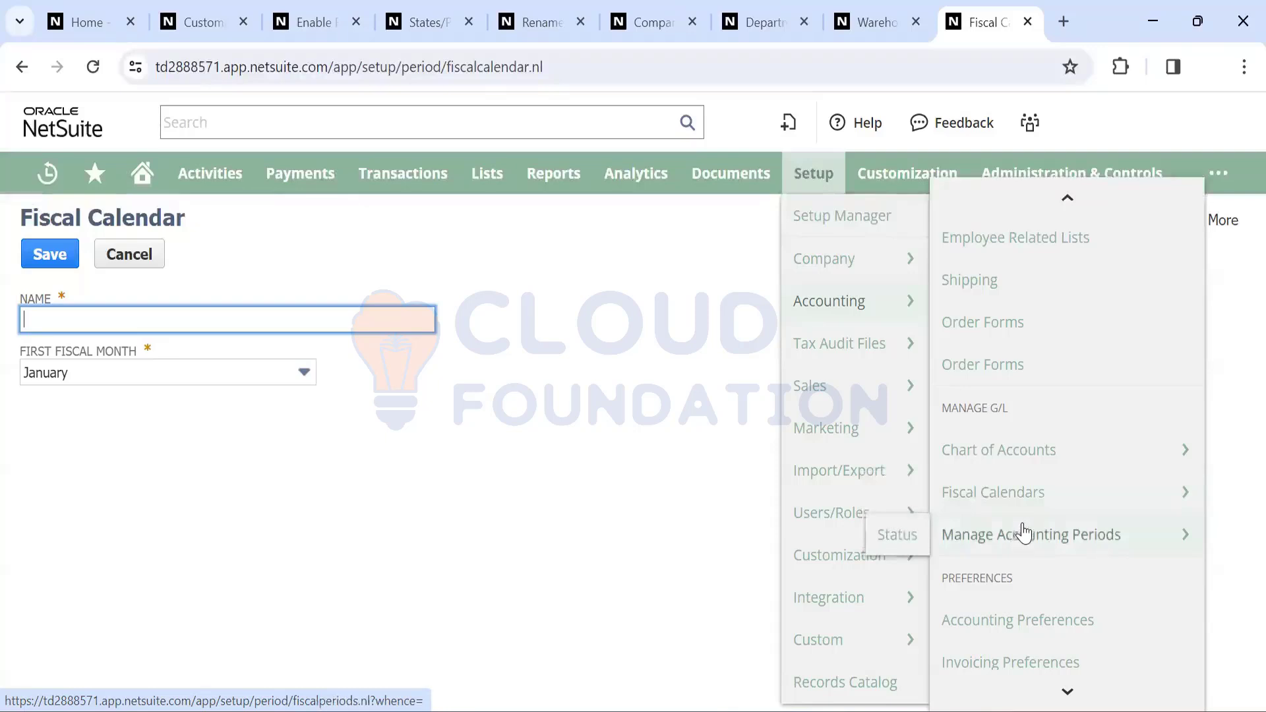
left_click(1041, 535)
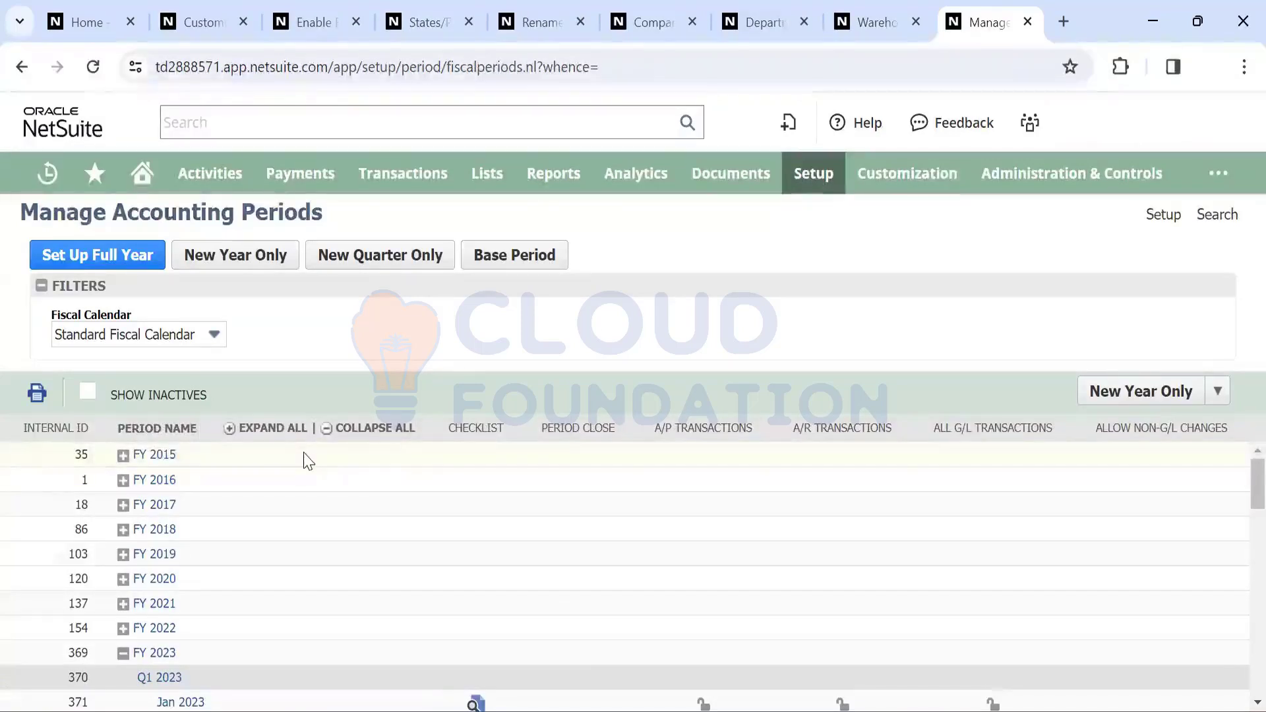
Review the years, quarters and months listed for the Standard Fiscal Calendar, focusing on FY 2023 and FY 2024
scroll(305, 460, "down", 3)
scroll(306, 460, "up", 3)
scroll(305, 460, "down", 8)
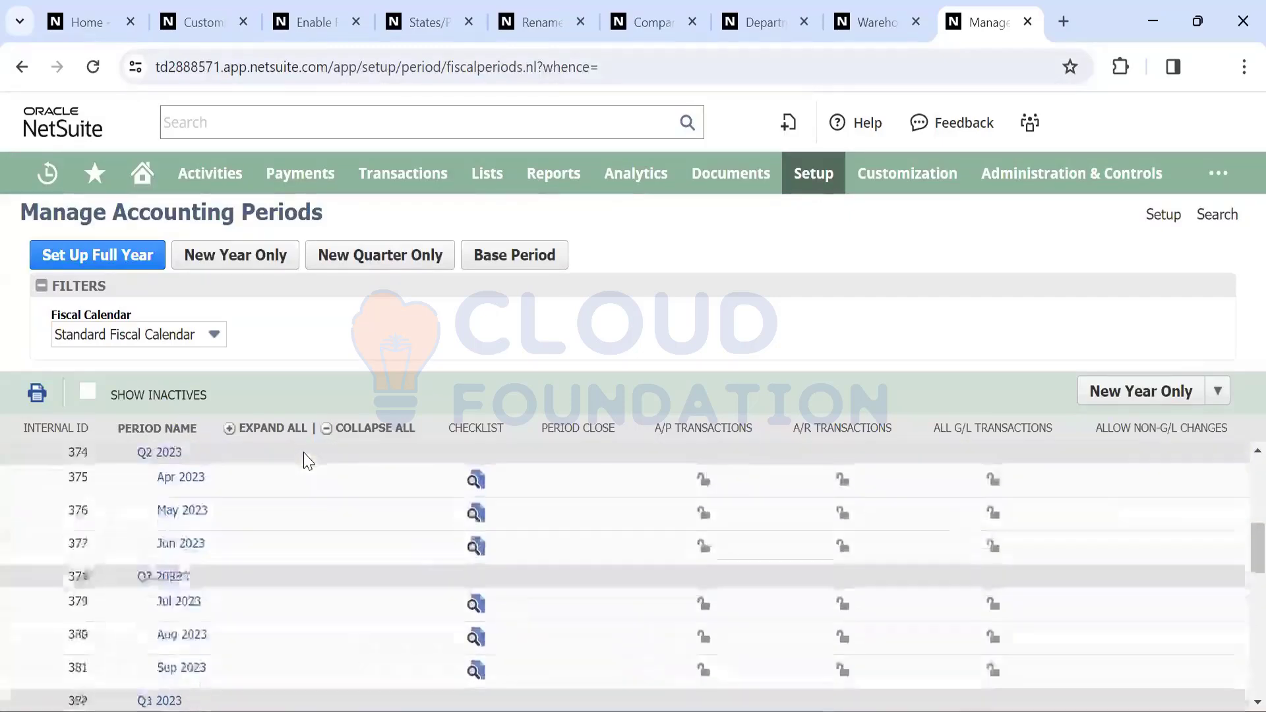
scroll(305, 460, "down", 5)
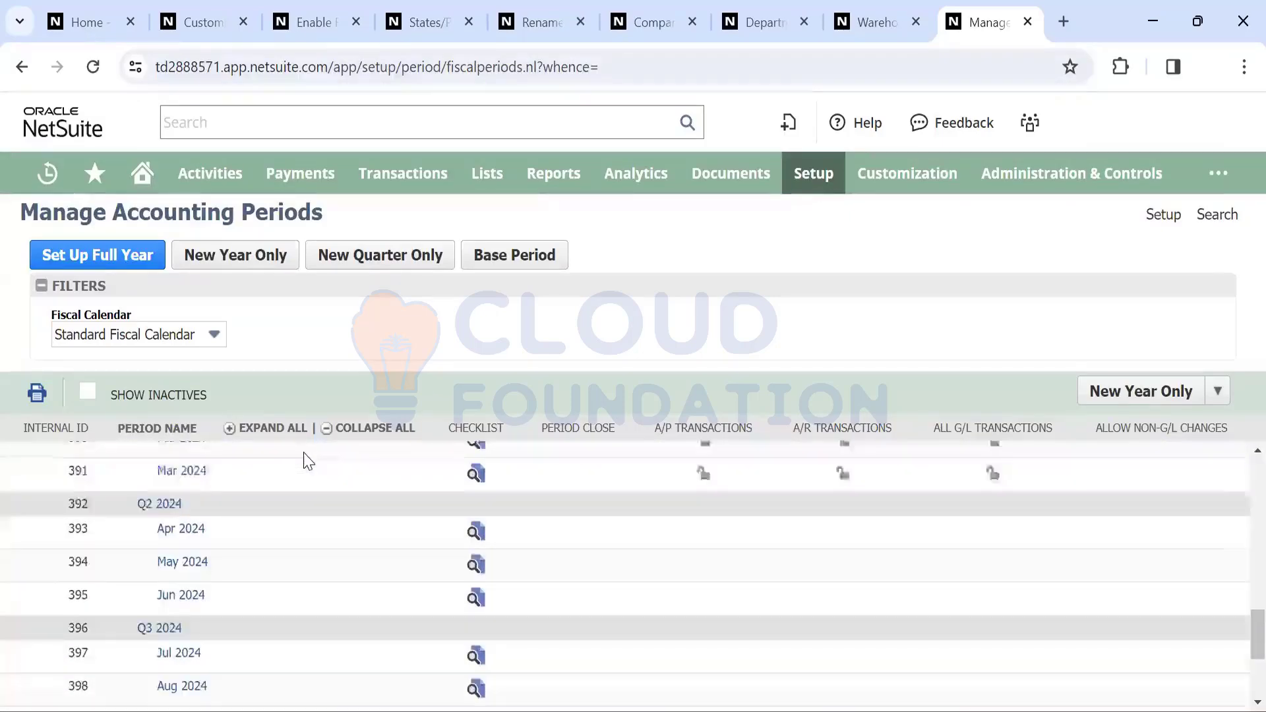
scroll(305, 460, "down", 1)
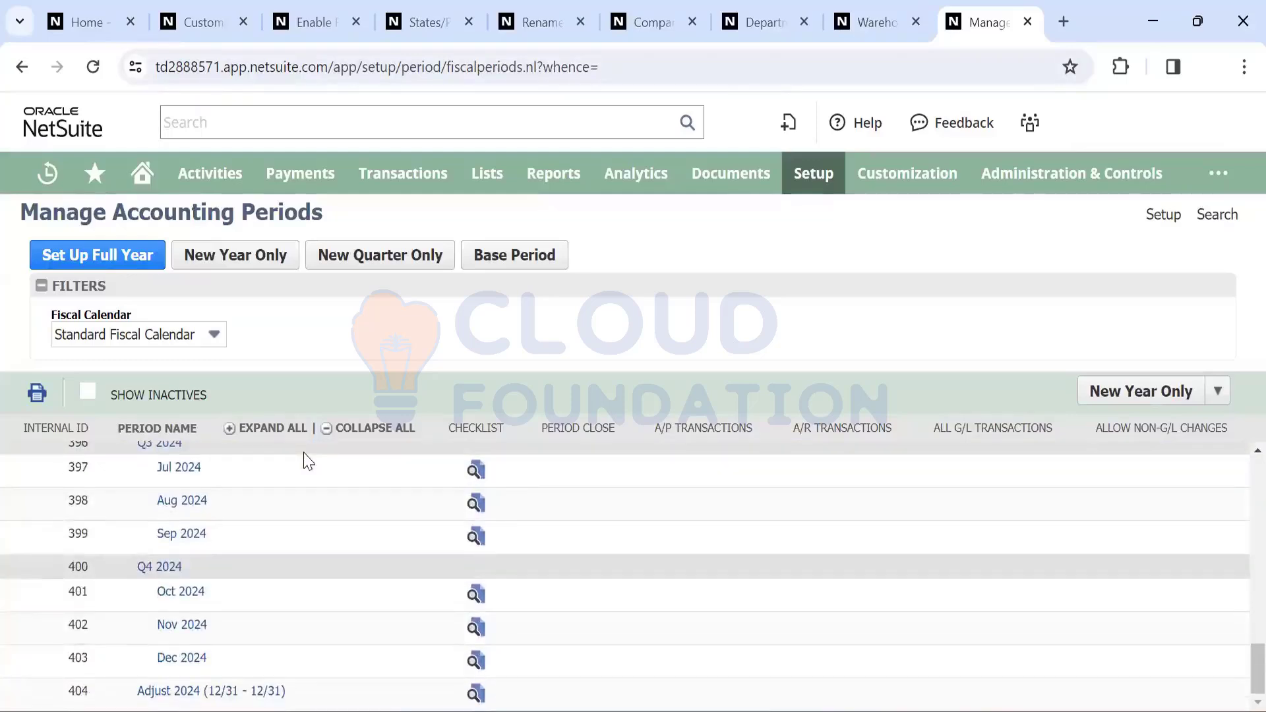
scroll(305, 460, "up", 6)
scroll(305, 460, "down", 3)
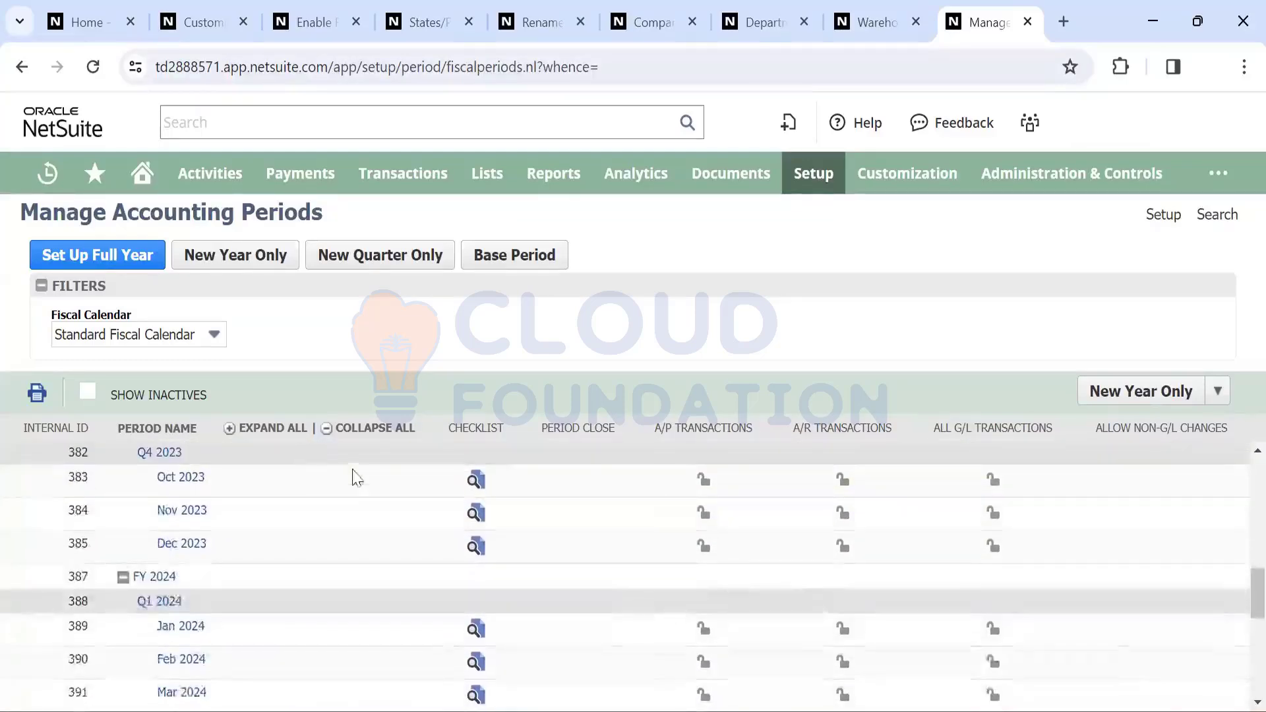
Finish reviewing the accounting periods and open the Accounting Preferences page from the accounting setup options
scroll(327, 505, "down", 5)
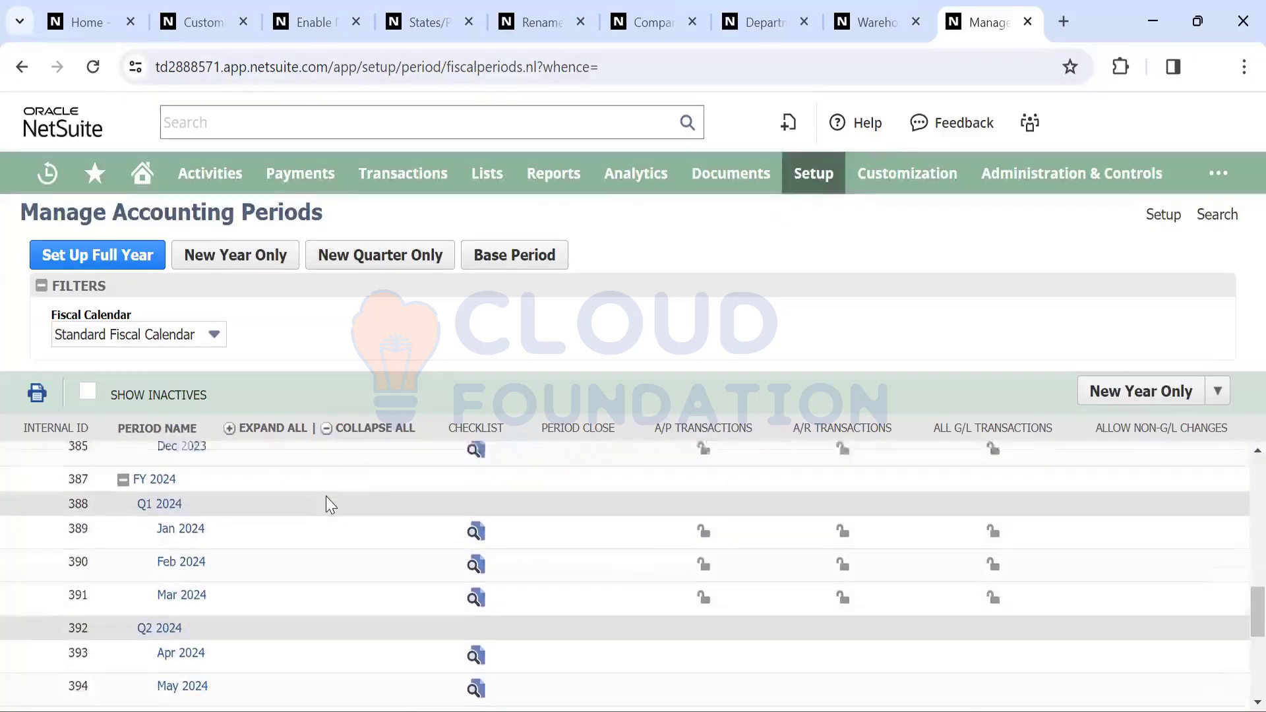
scroll(286, 501, "up", 2)
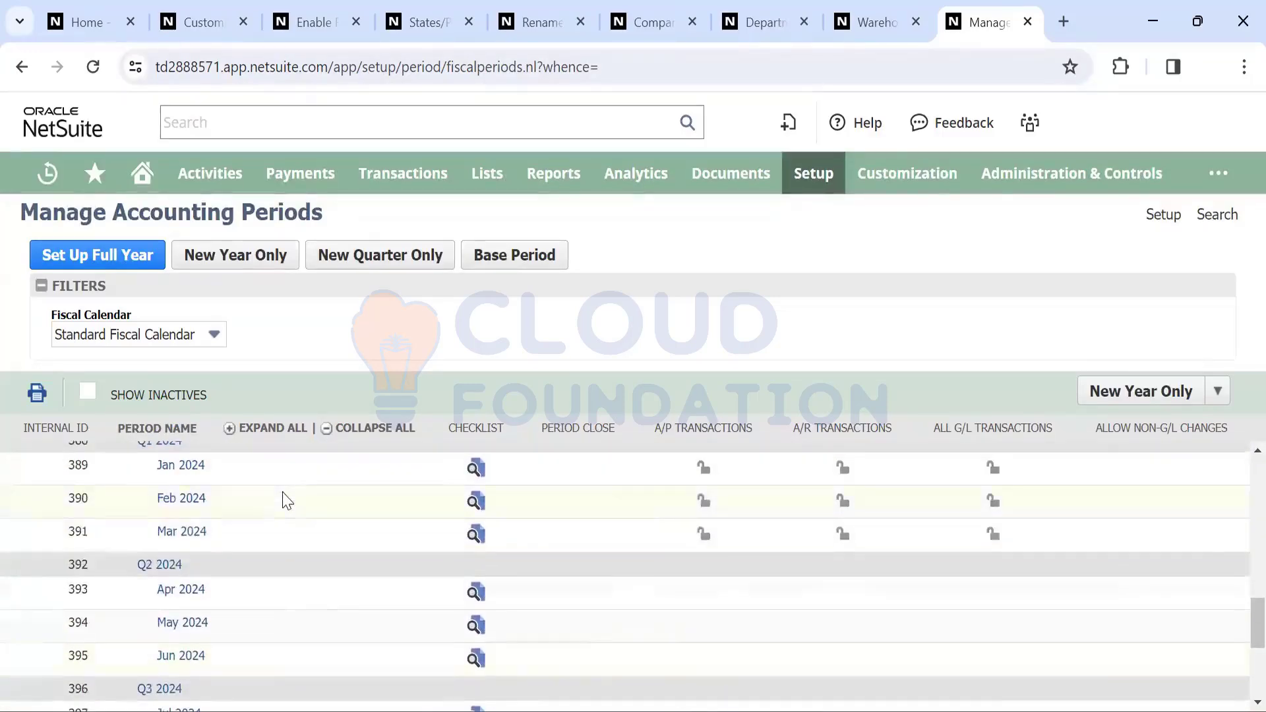
scroll(286, 501, "up", 3)
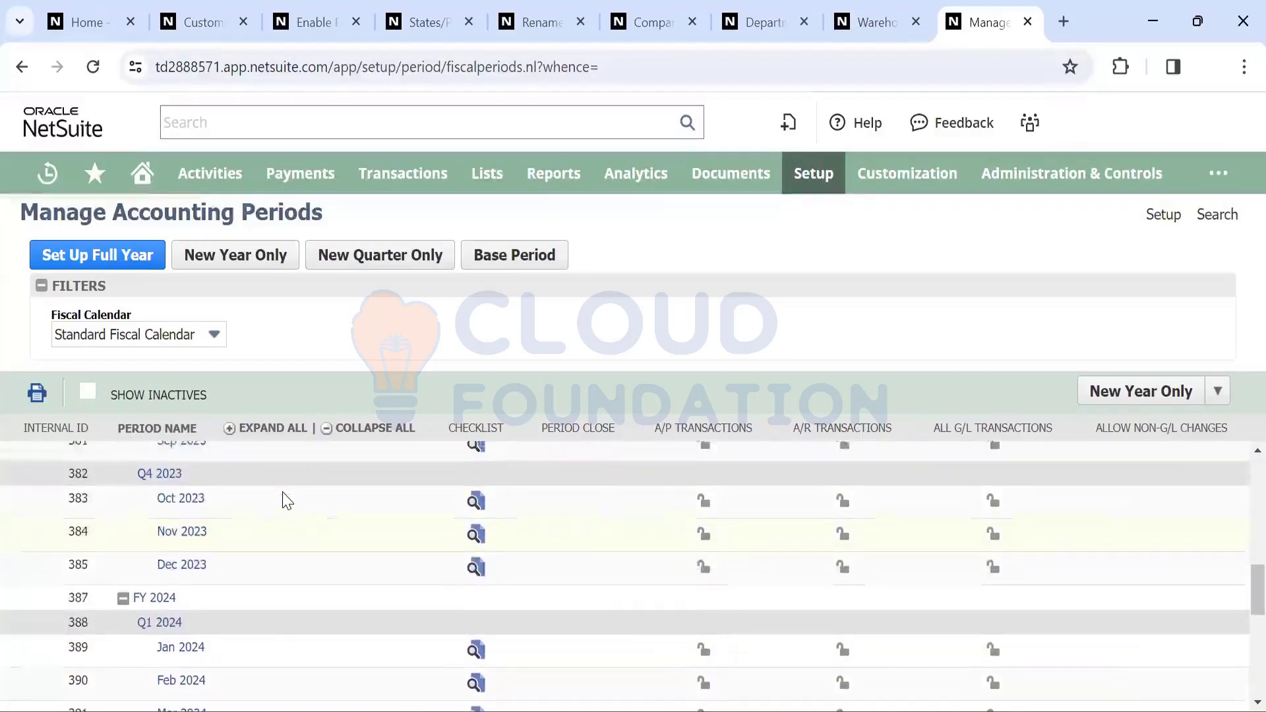
scroll(287, 501, "up", 10)
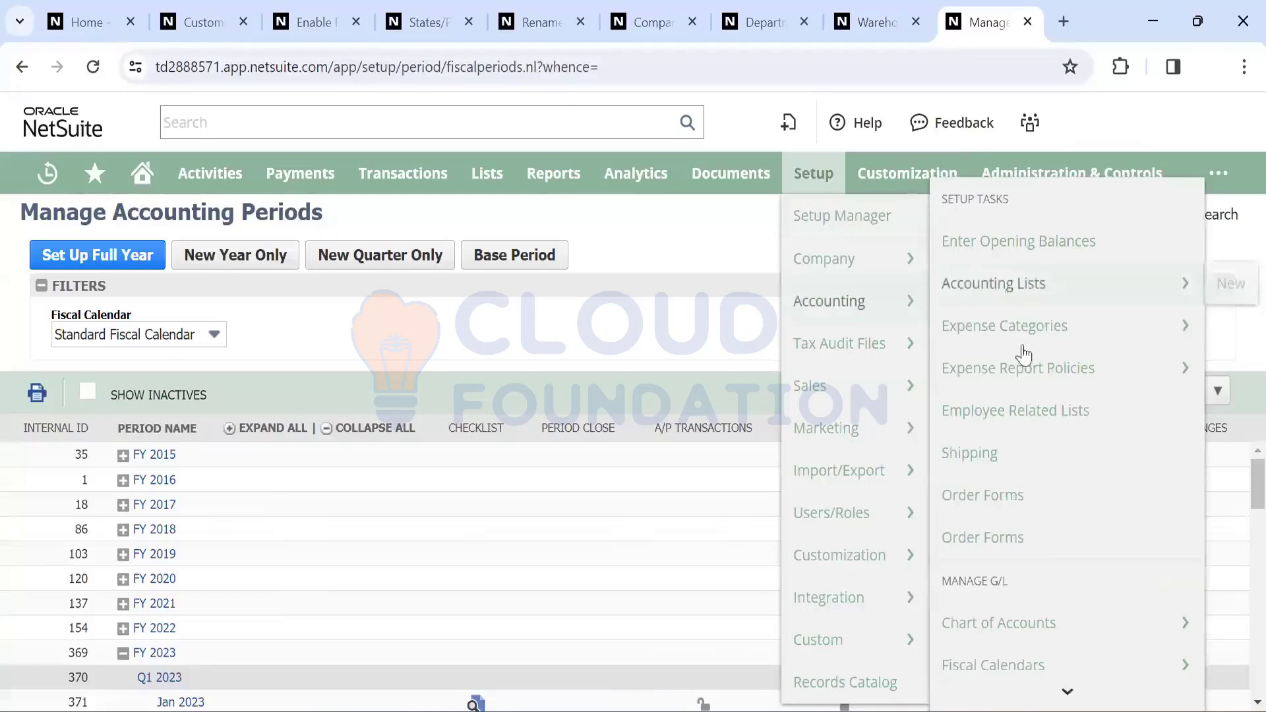
scroll(1012, 414, "down", 5)
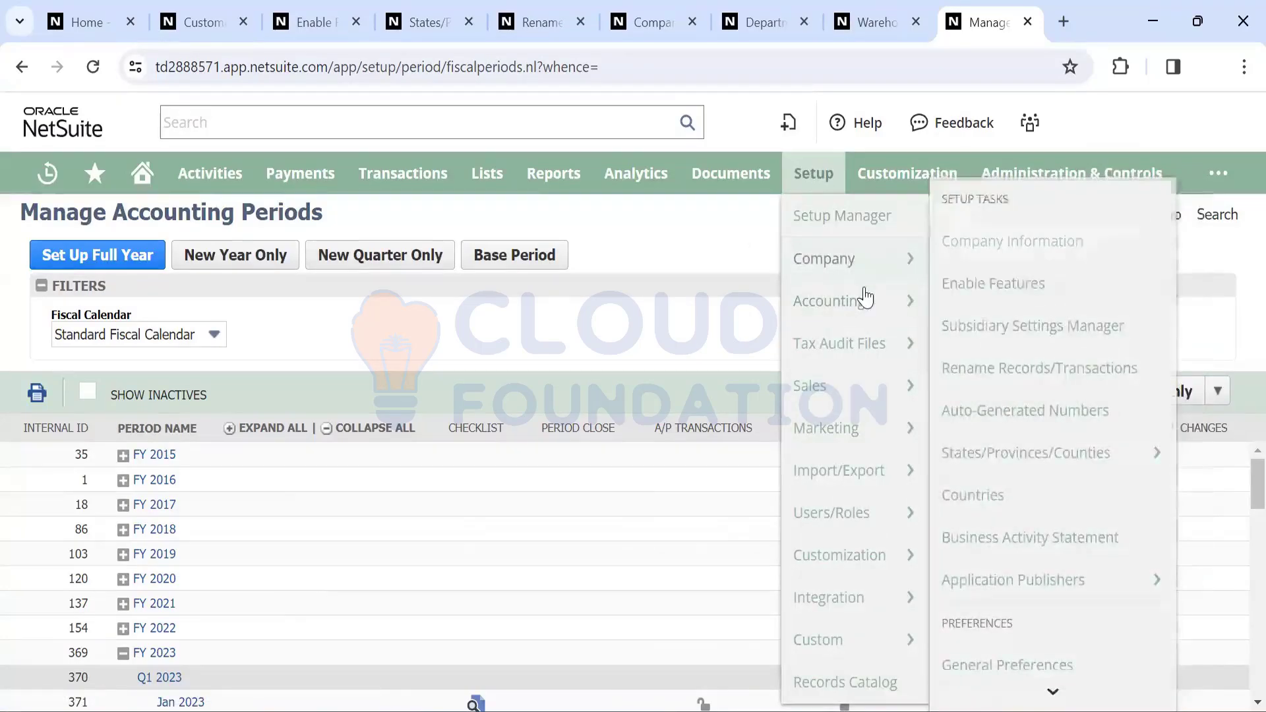
scroll(1003, 469, "down", 5)
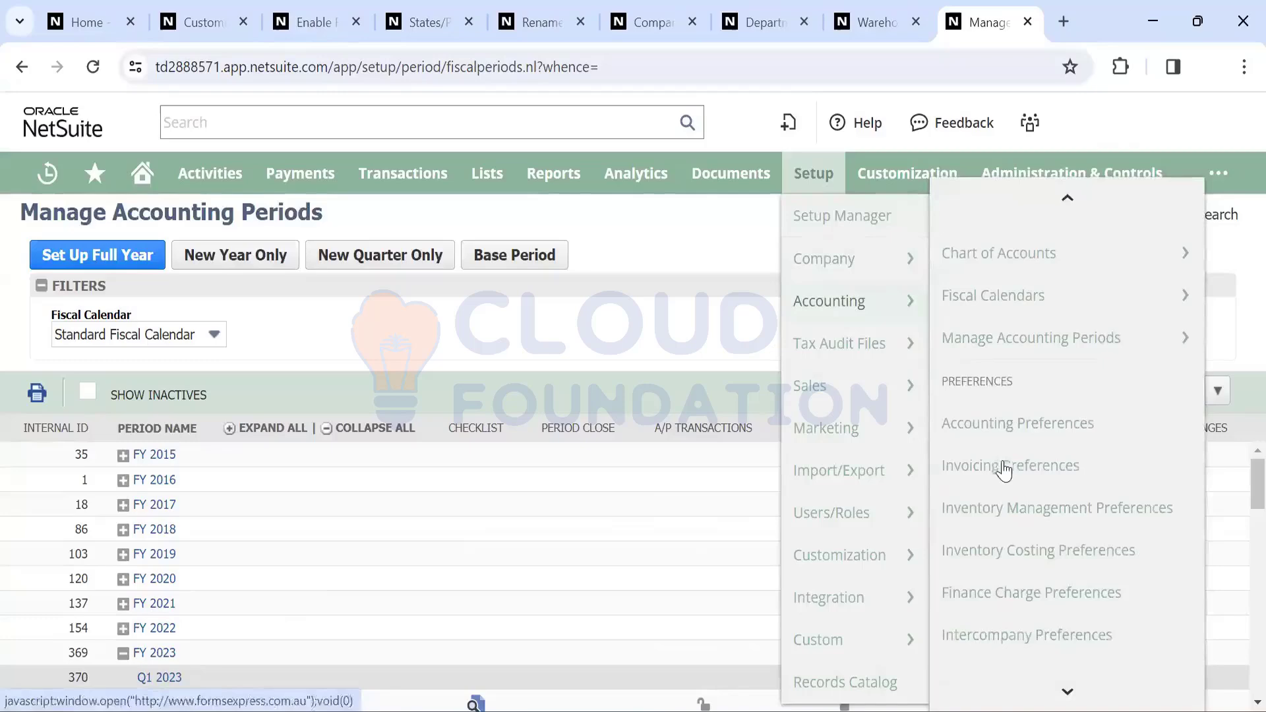
left_click(998, 426)
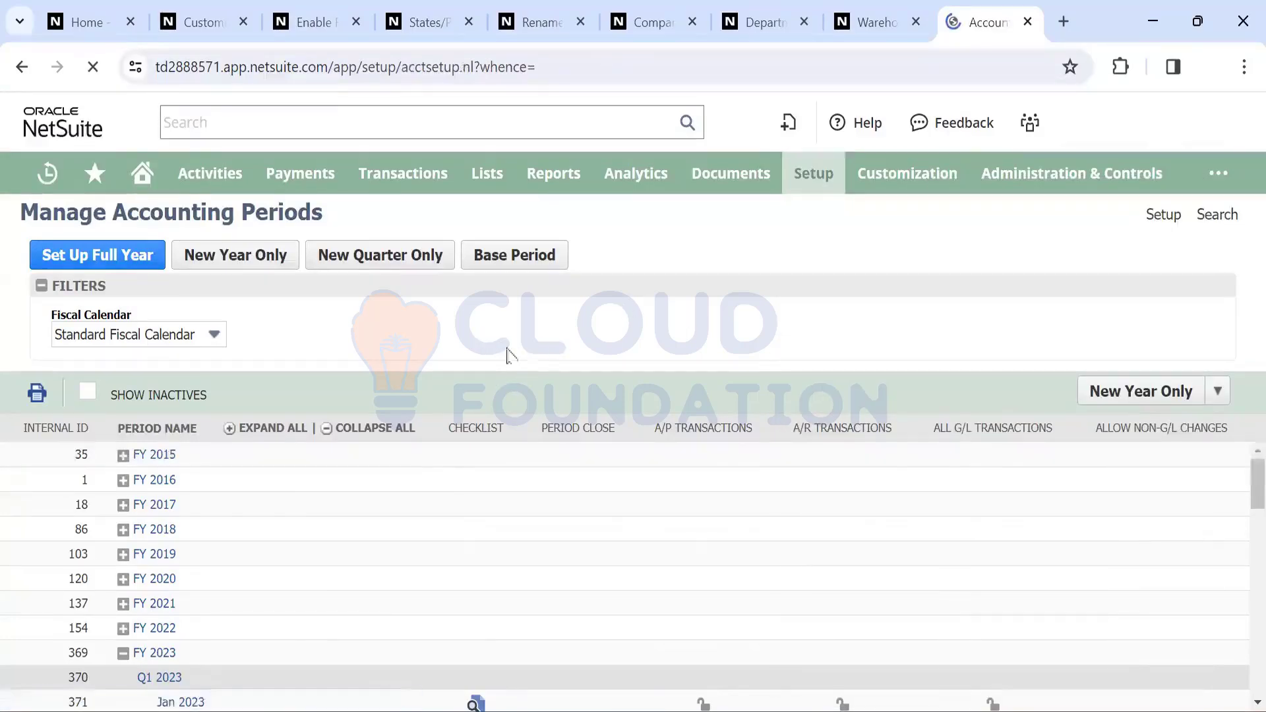
Review the General Ledger preferences, including account numbers, account list expansion, cash basis reporting and the aging report date basis
scroll(538, 437, "down", 3)
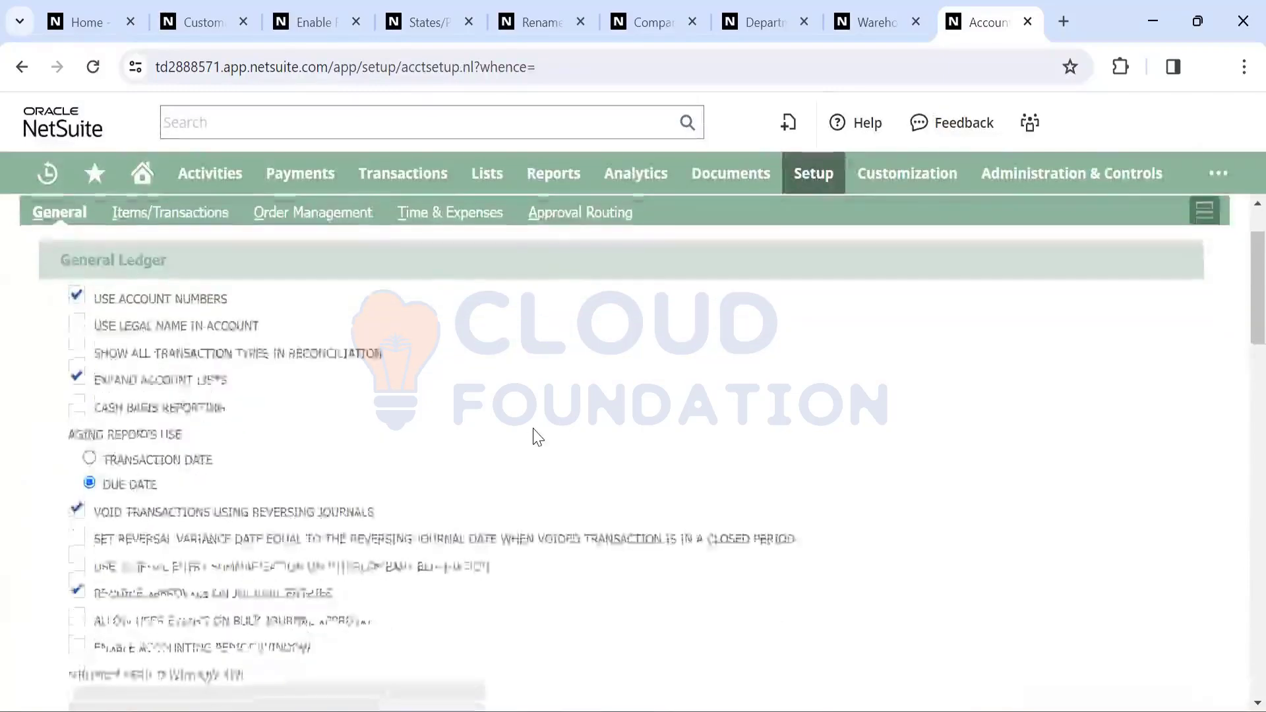
scroll(353, 370, "up", 3)
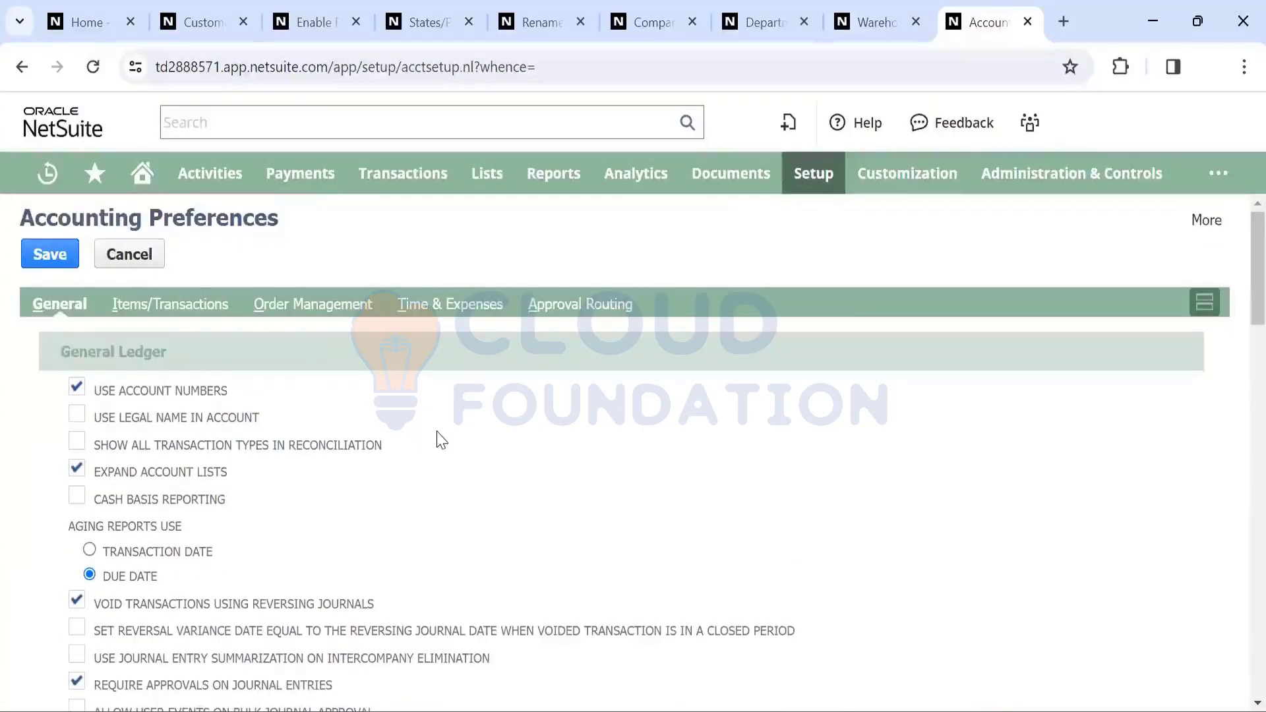
scroll(438, 438, "down", 1)
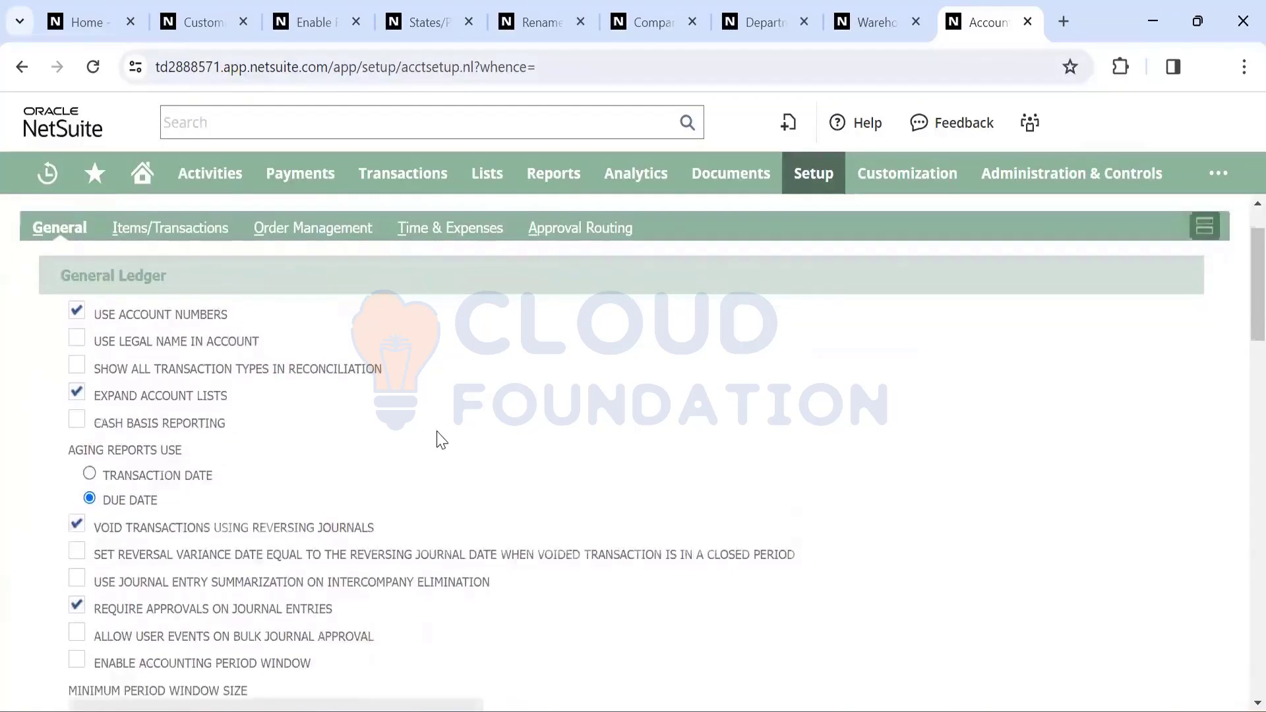
scroll(439, 437, "up", 1)
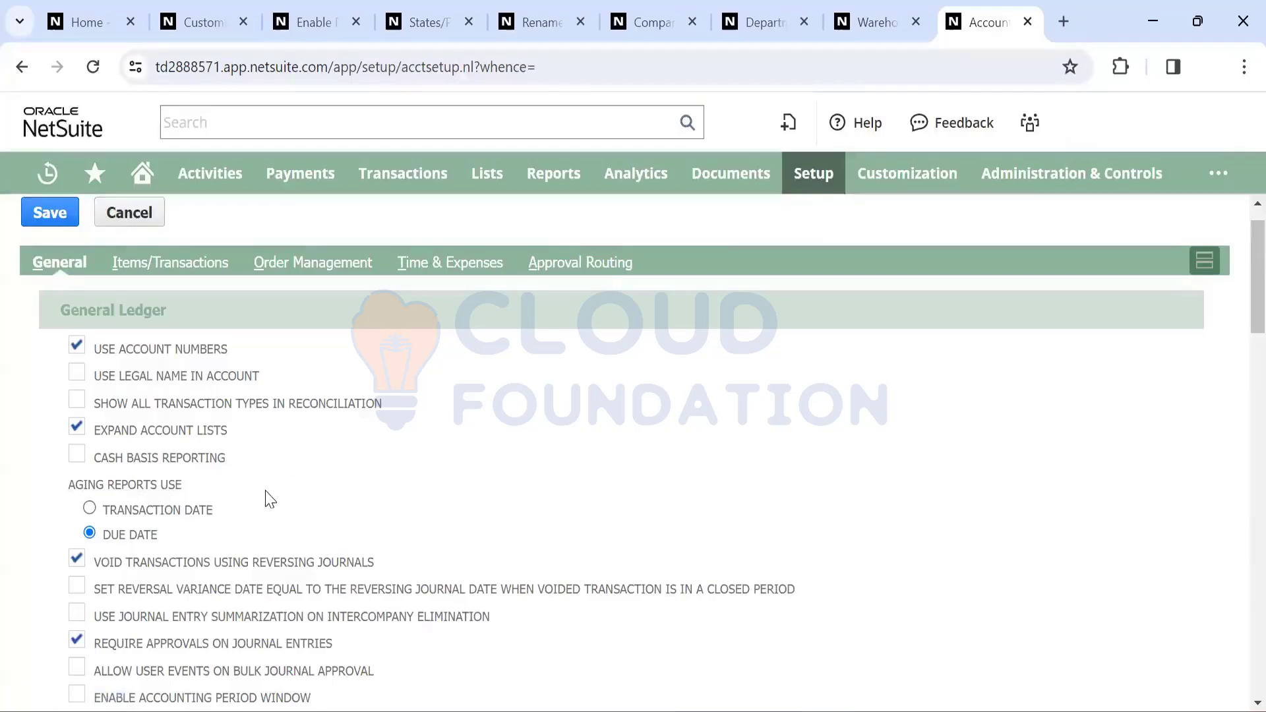
scroll(267, 499, "down", 2)
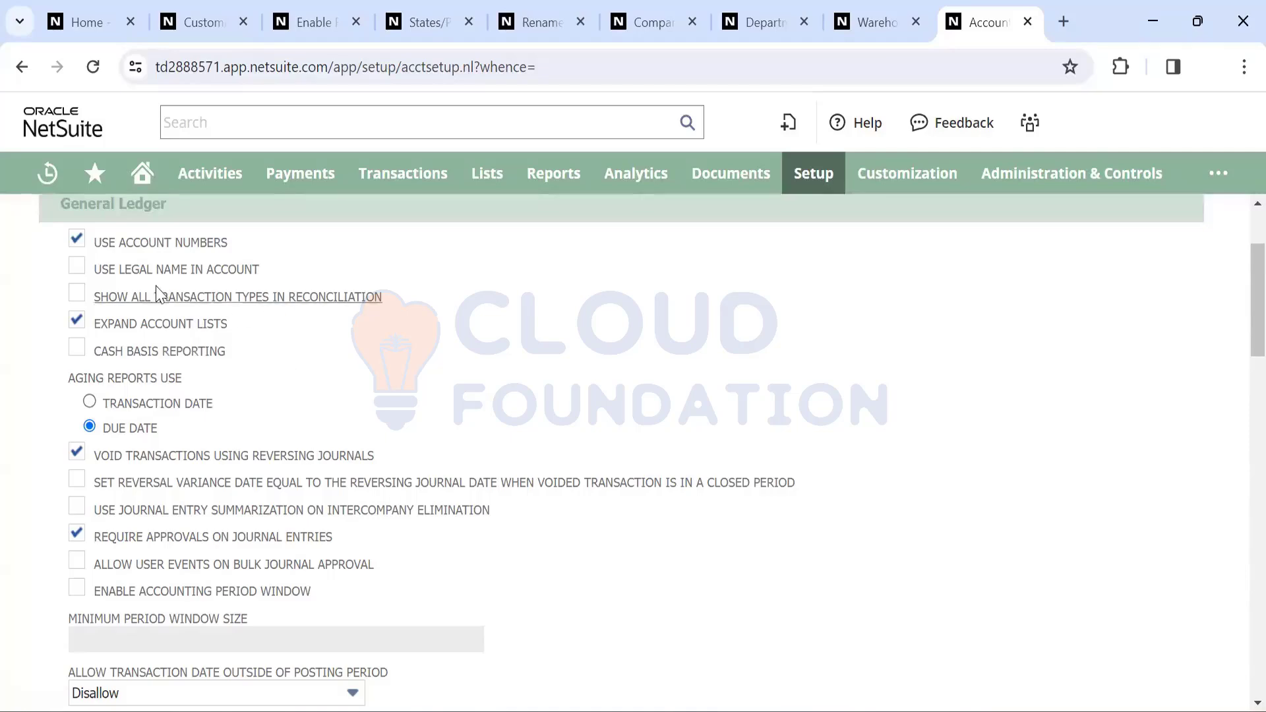
scroll(357, 382, "up", 2)
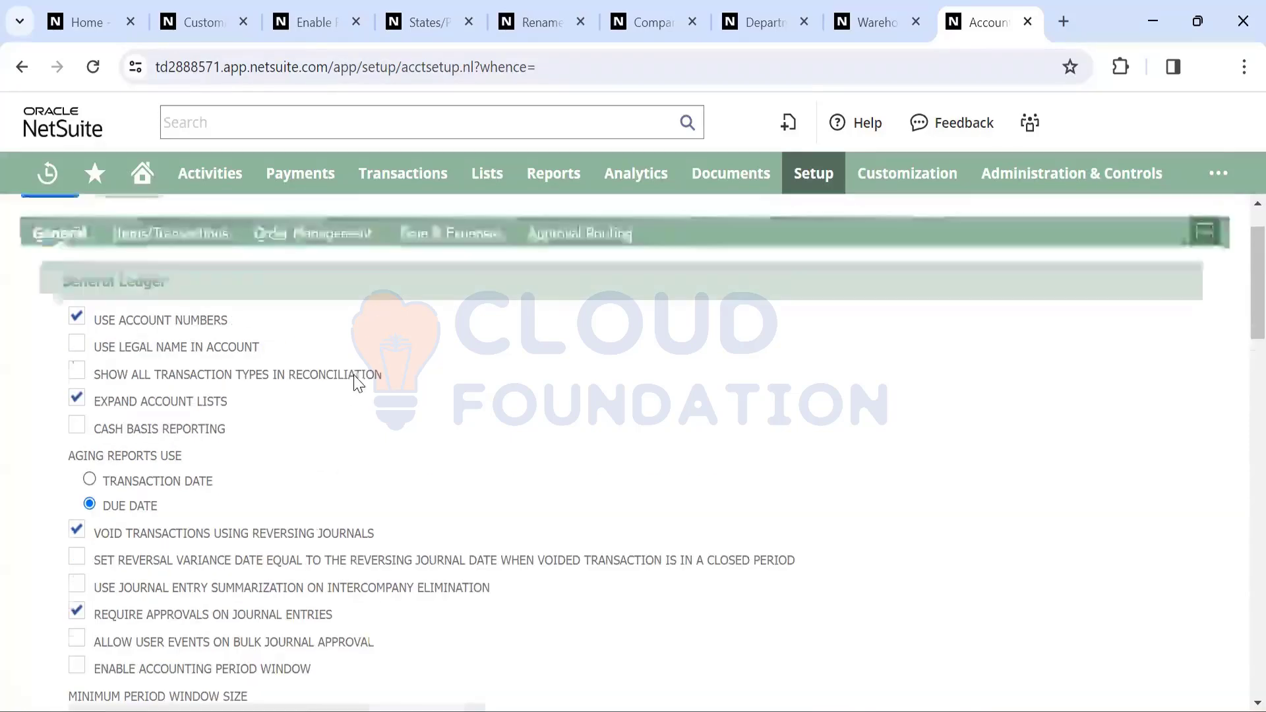
scroll(356, 382, "down", 1)
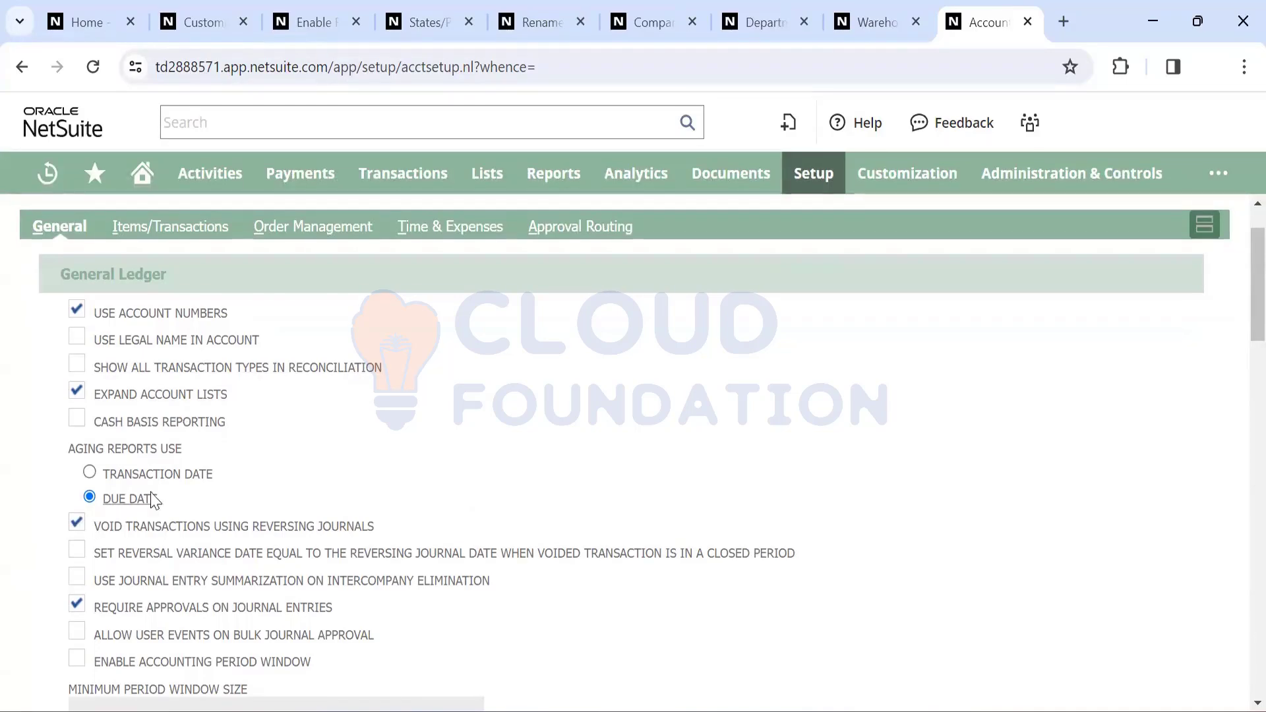
scroll(264, 435, "down", 2)
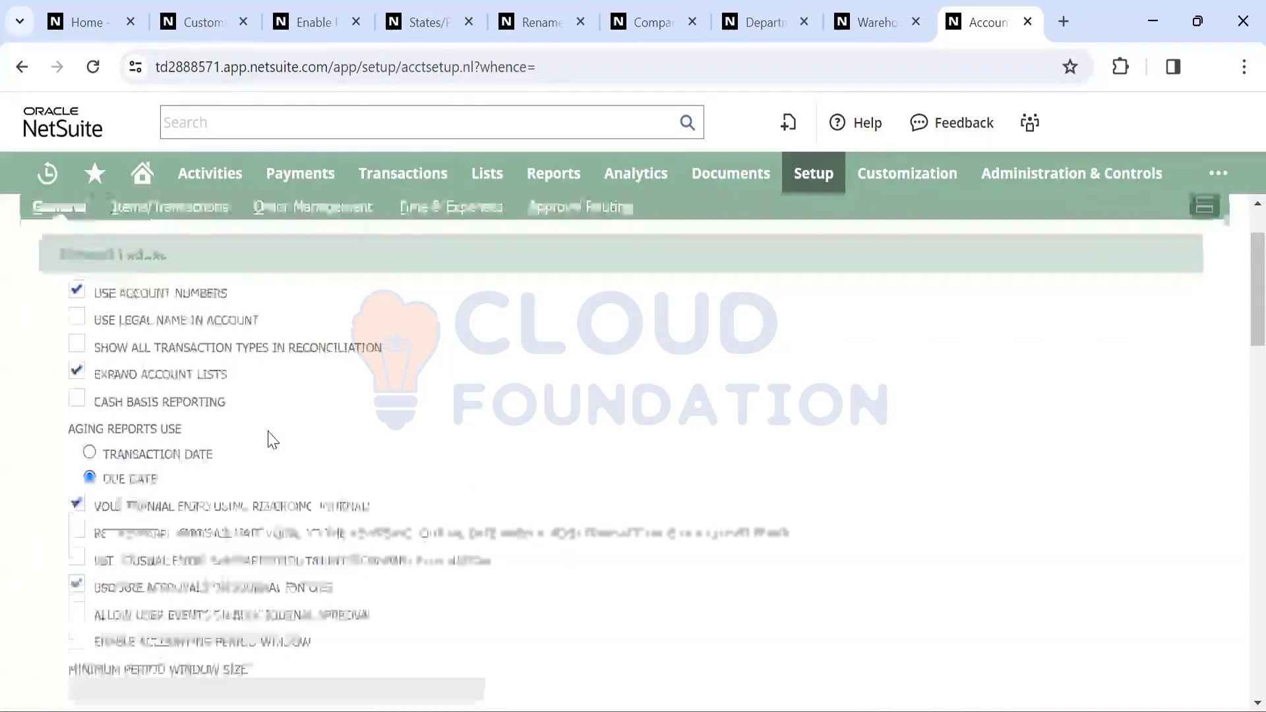
scroll(243, 398, "up", 1)
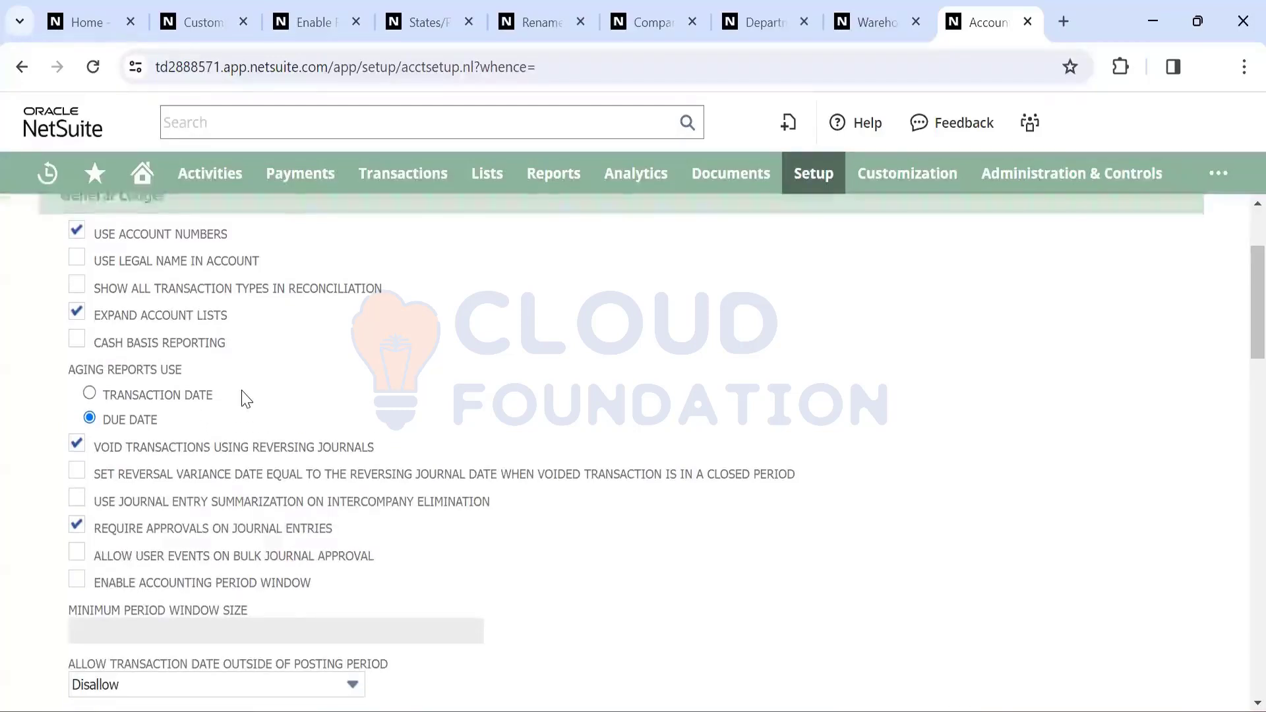
Turn Void Transactions Using Reversing Journals off and back on, with the related reversal variance date option enabled
scroll(246, 398, "down", 1)
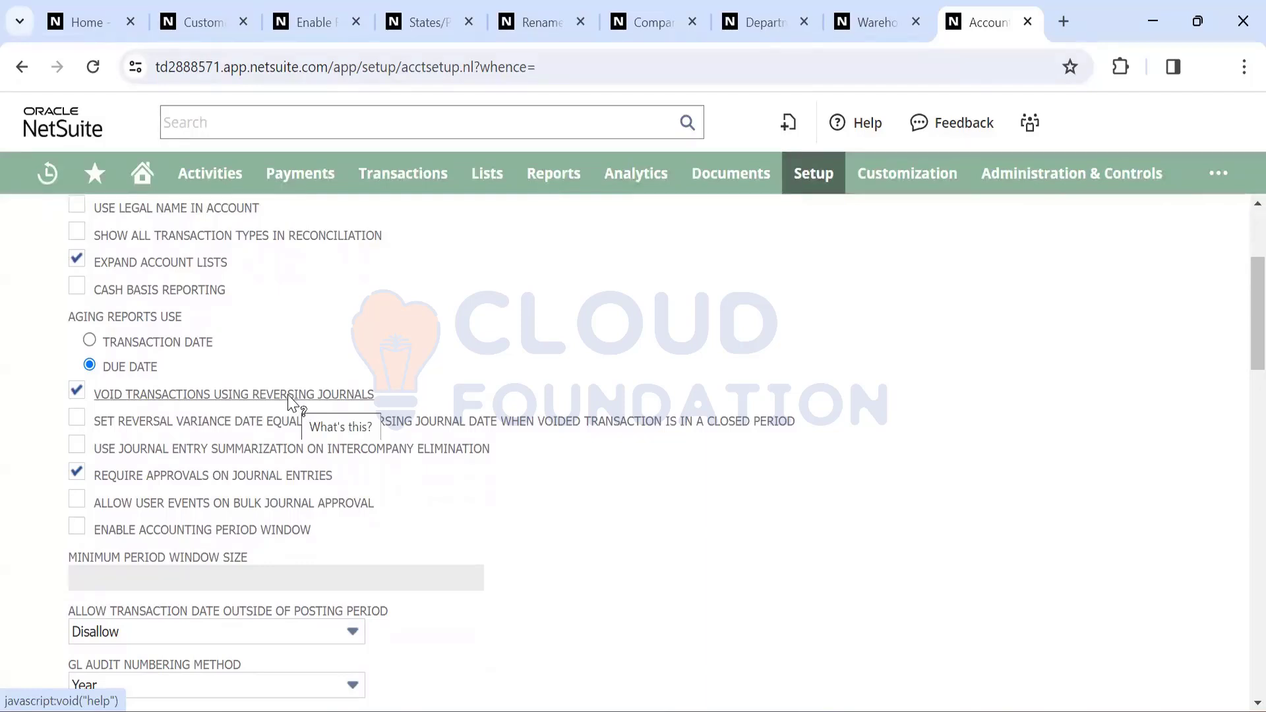
left_click(76, 392)
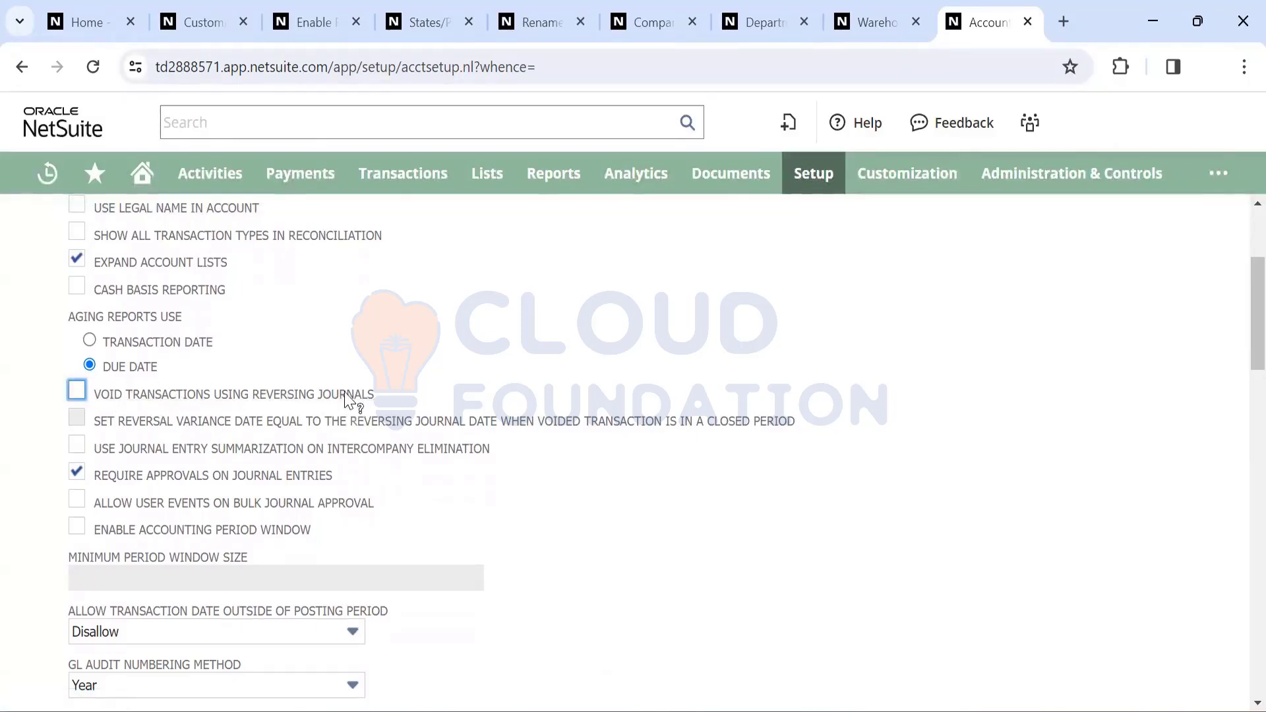
left_click(75, 396)
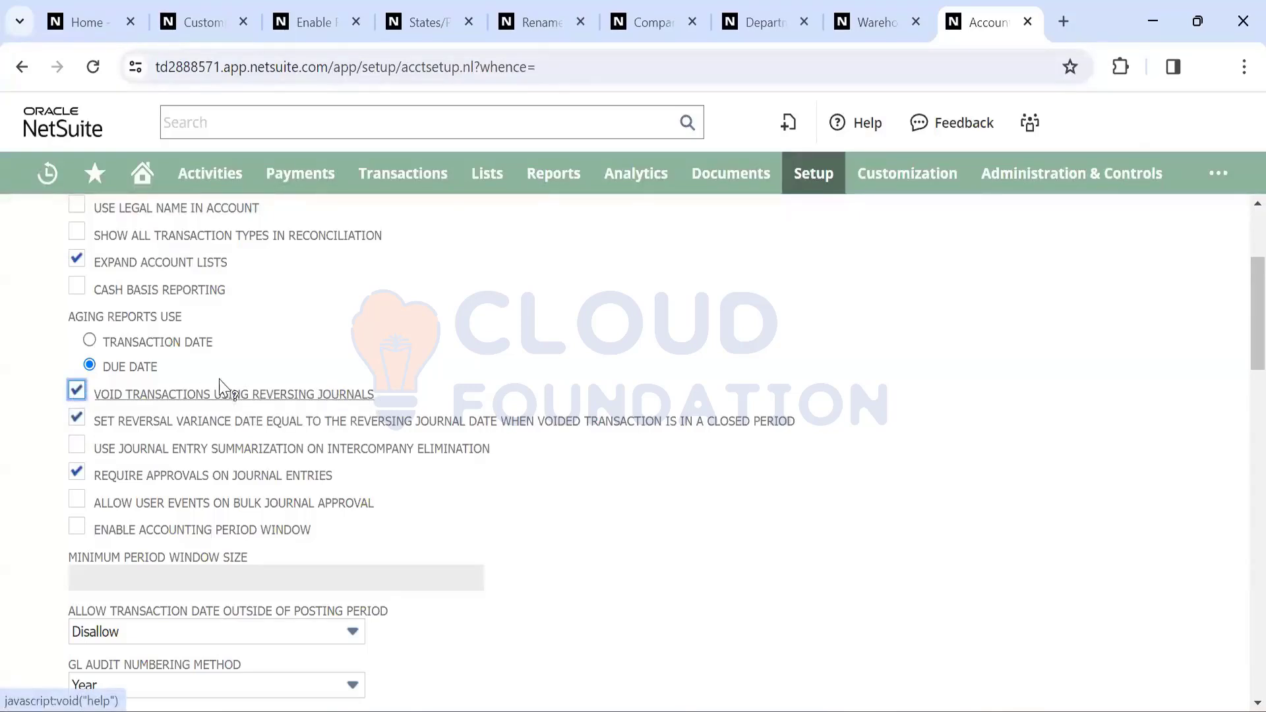
Examine the remaining General Ledger preferences, covering journal approvals, posting periods, GL audit numbering and transactions in closed periods
scroll(307, 410, "down", 1)
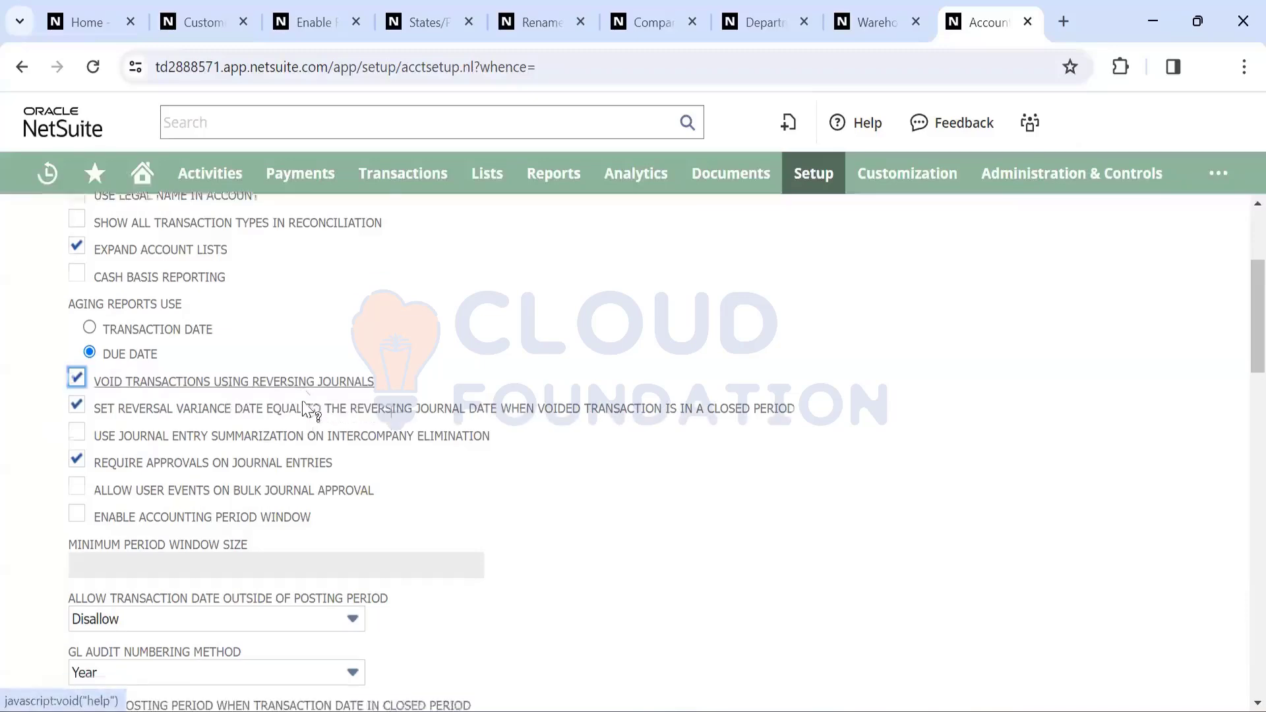
scroll(306, 410, "down", 3)
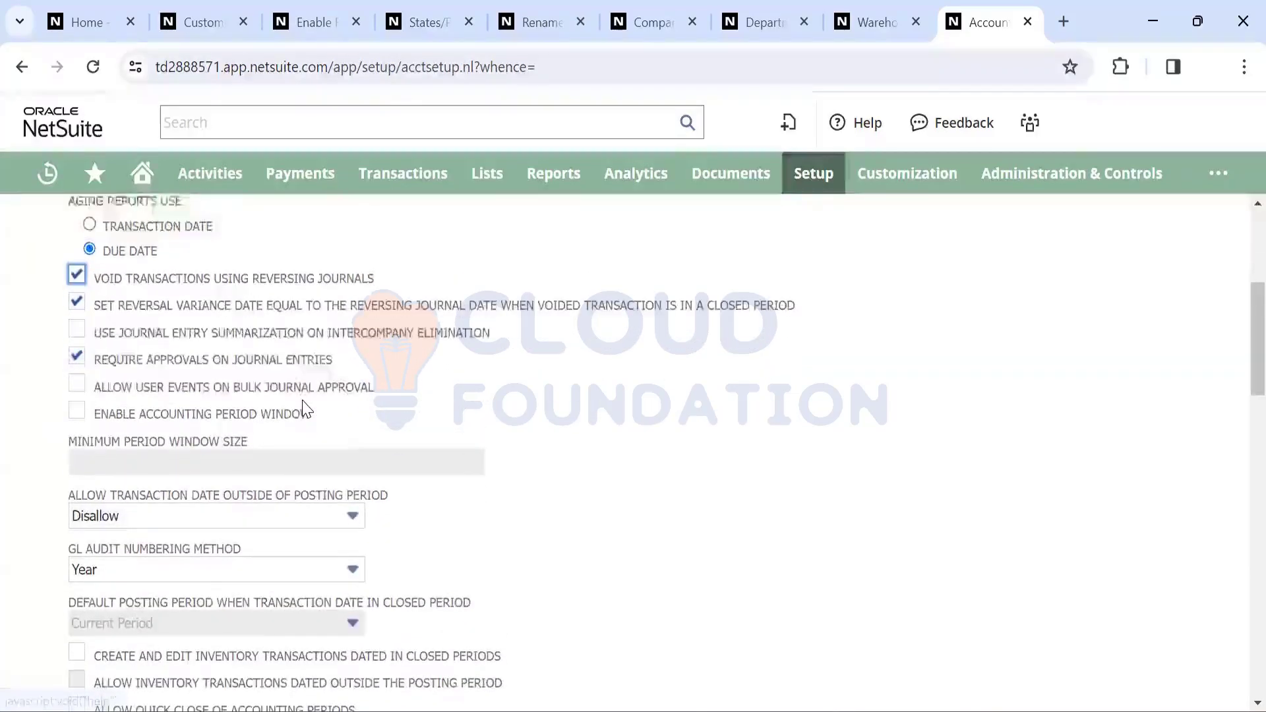
scroll(306, 410, "up", 5)
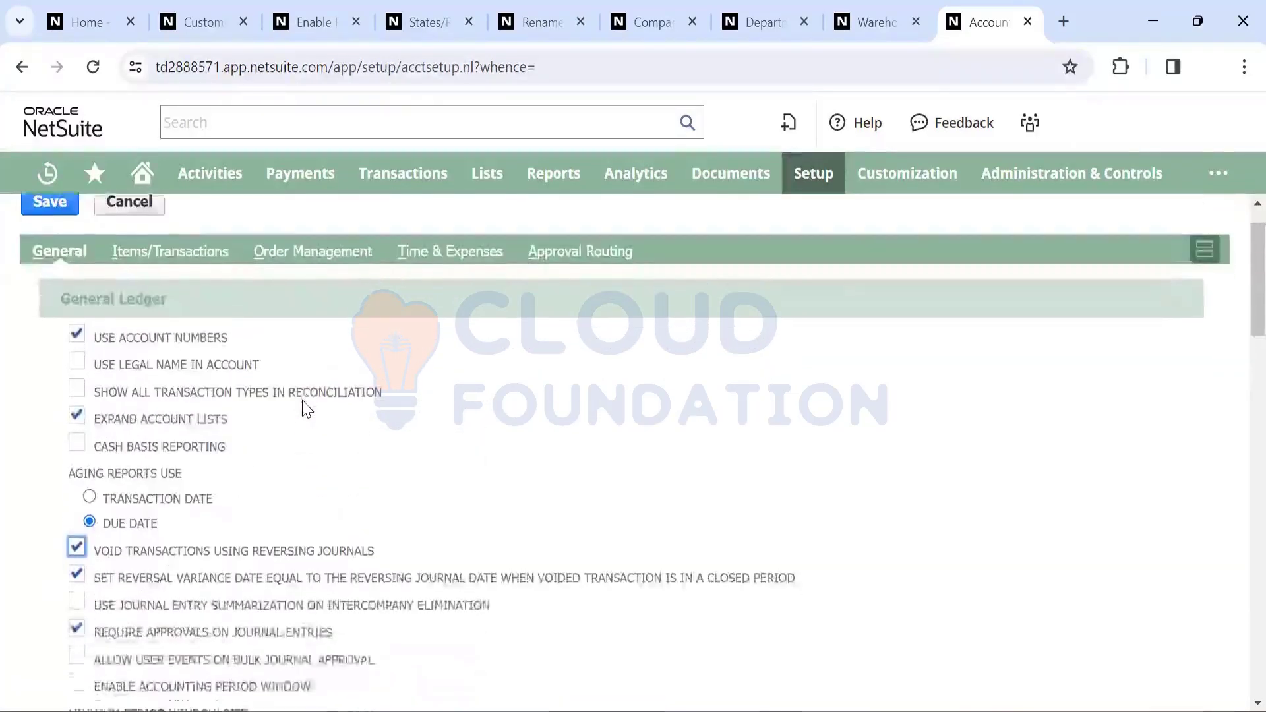
scroll(306, 410, "down", 7)
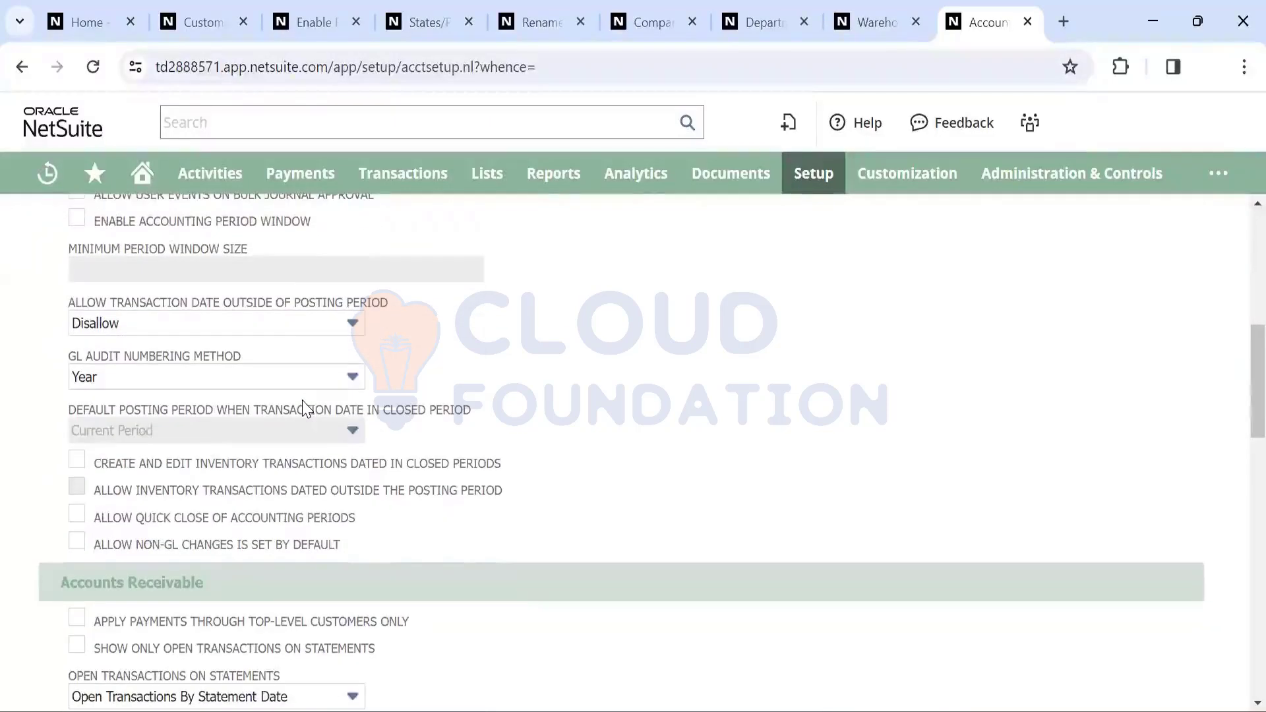
scroll(307, 410, "up", 3)
scroll(306, 410, "down", 3)
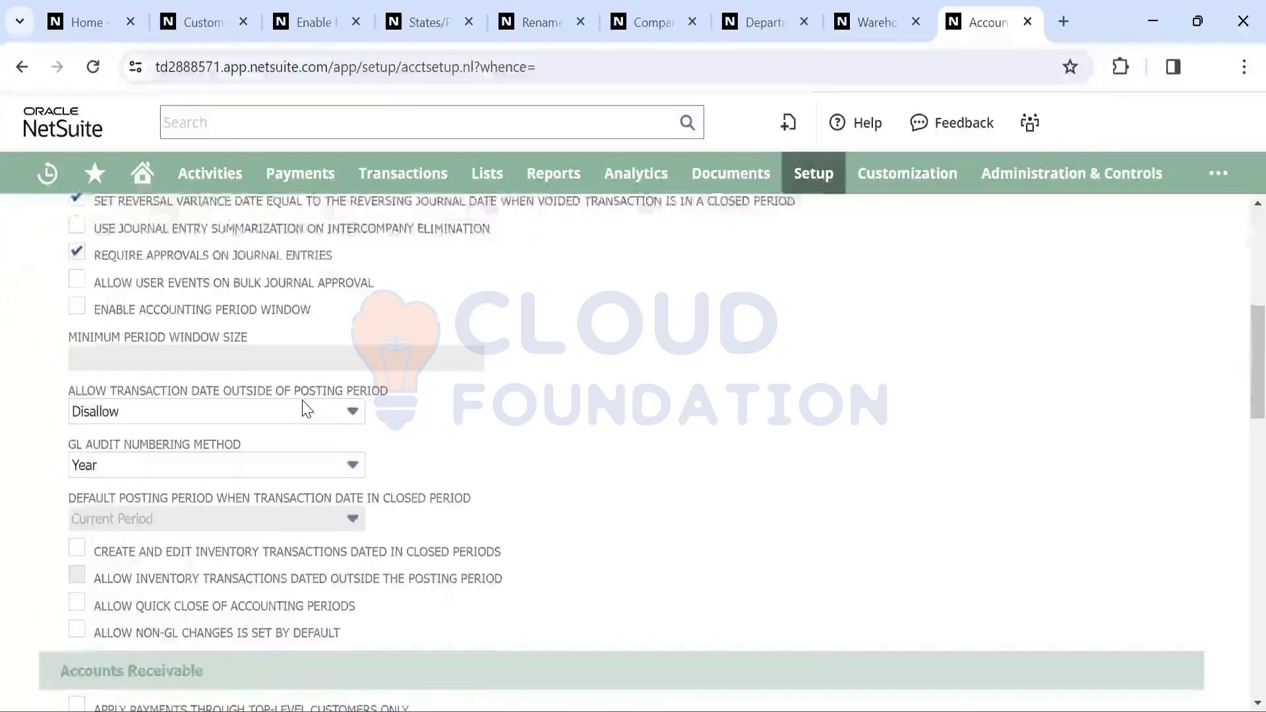
scroll(306, 410, "down", 3)
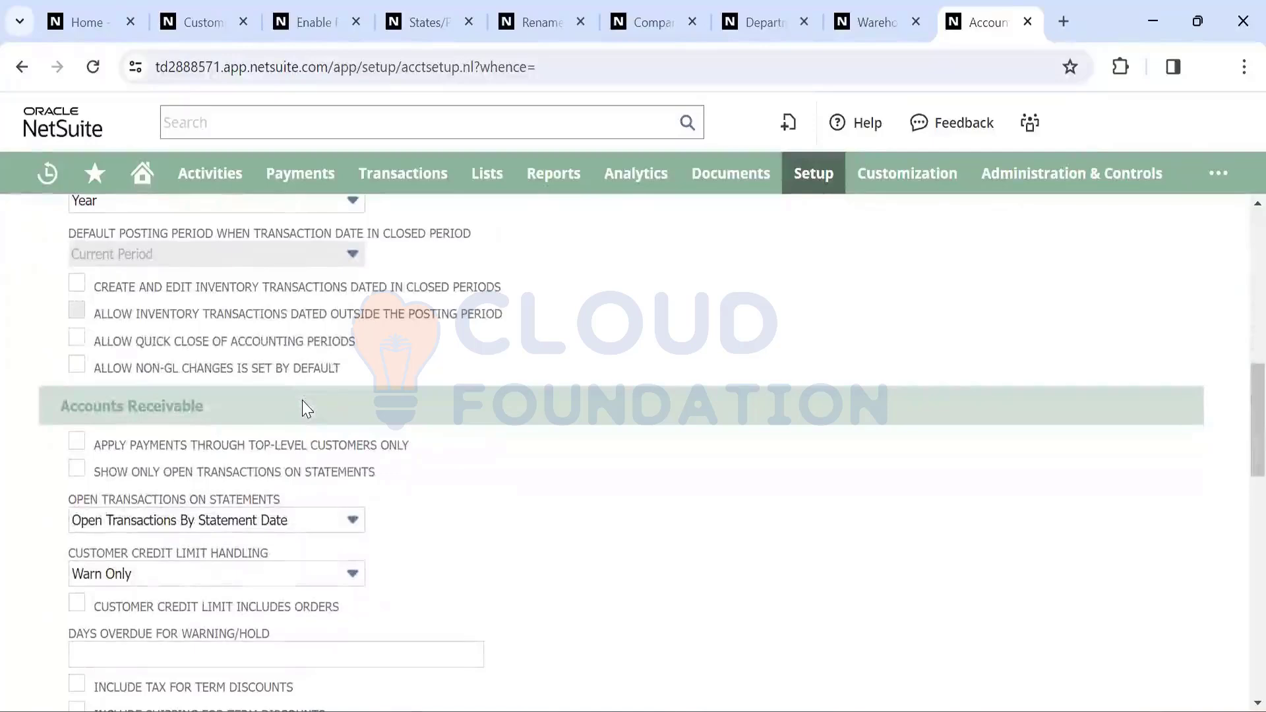
scroll(302, 401, "down", 3)
scroll(302, 401, "up", 8)
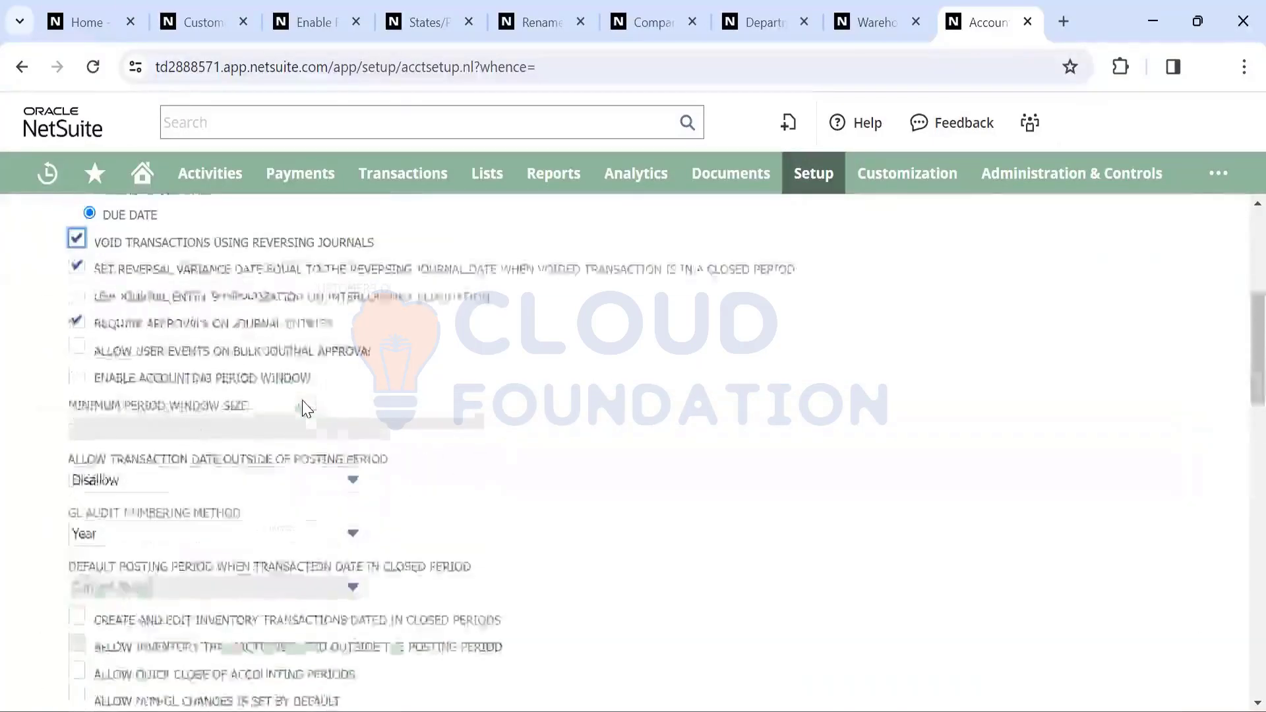
scroll(302, 405, "up", 5)
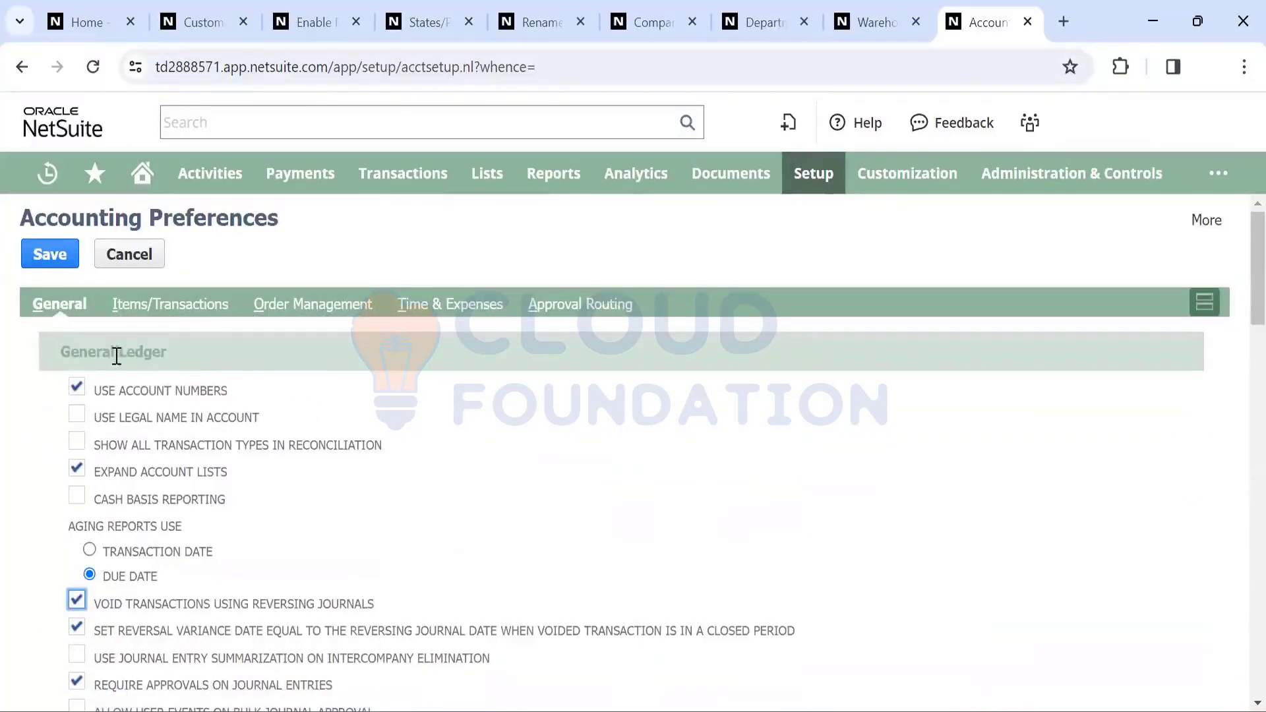
Review the Accounts Receivable, Accounts Payable, Classifications and Amortization sections of the general accounting preferences
scroll(137, 355, "down", 12)
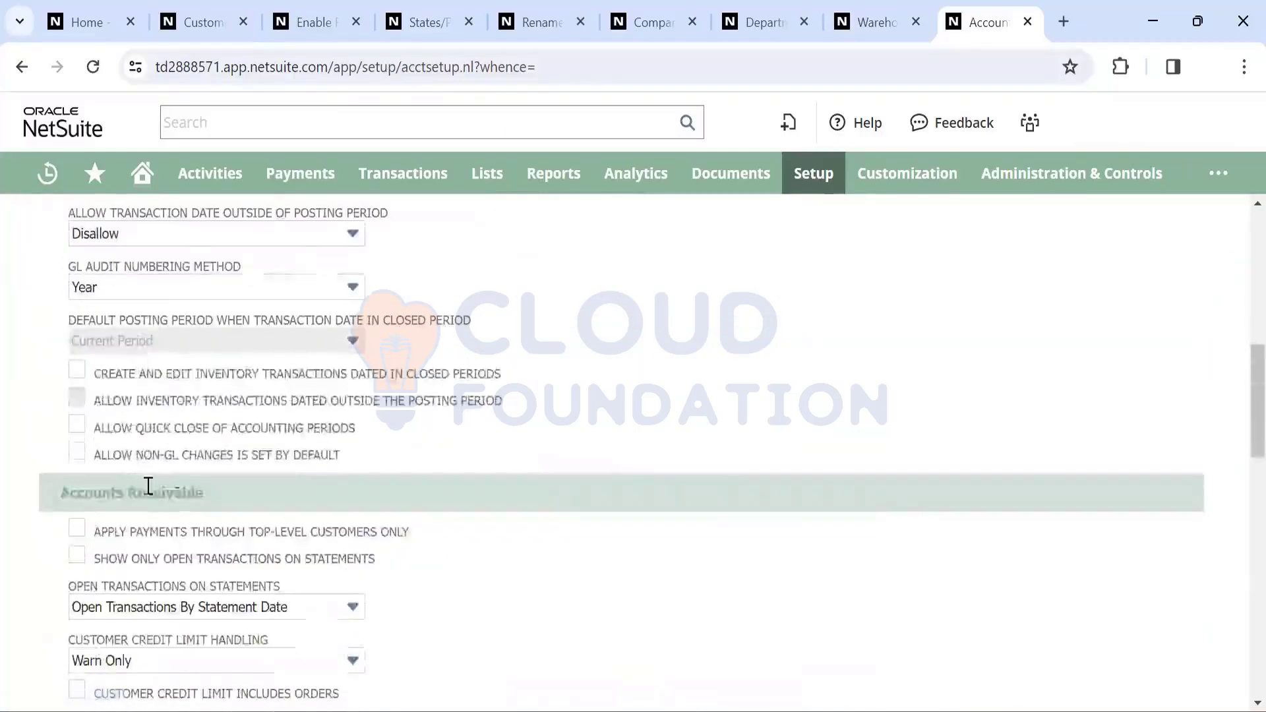
scroll(182, 495, "down", 3)
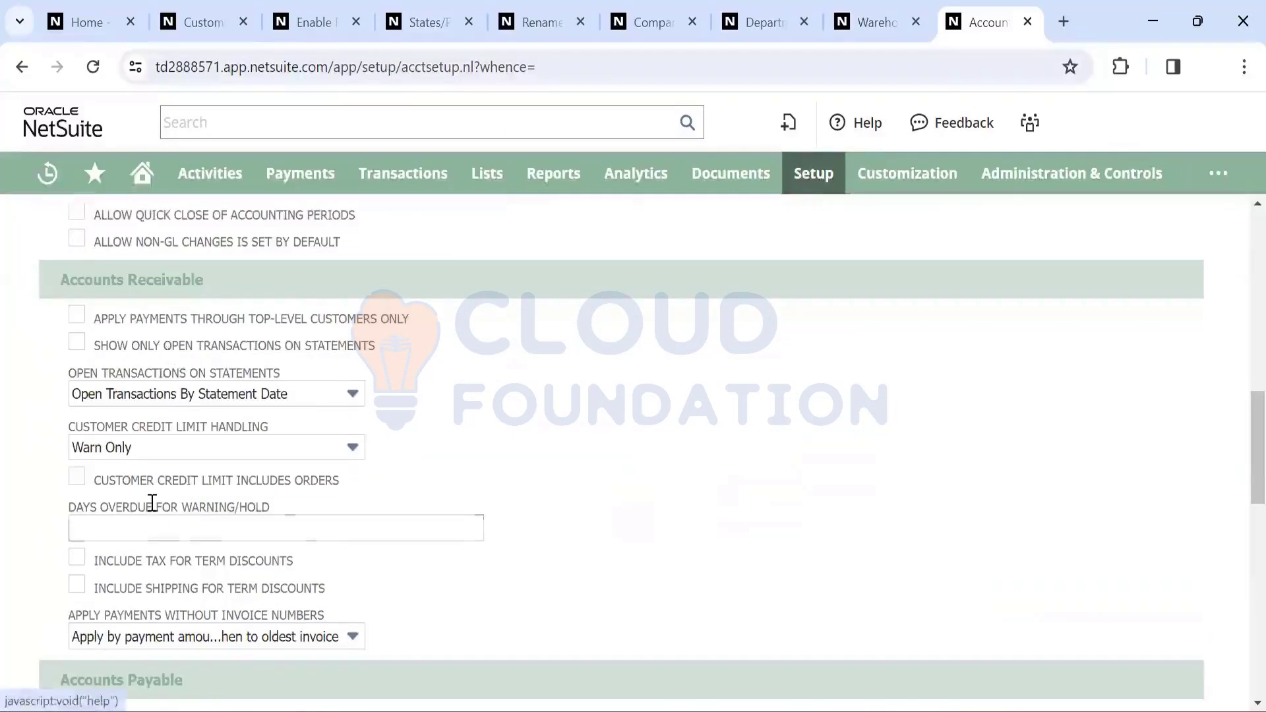
scroll(161, 511, "down", 5)
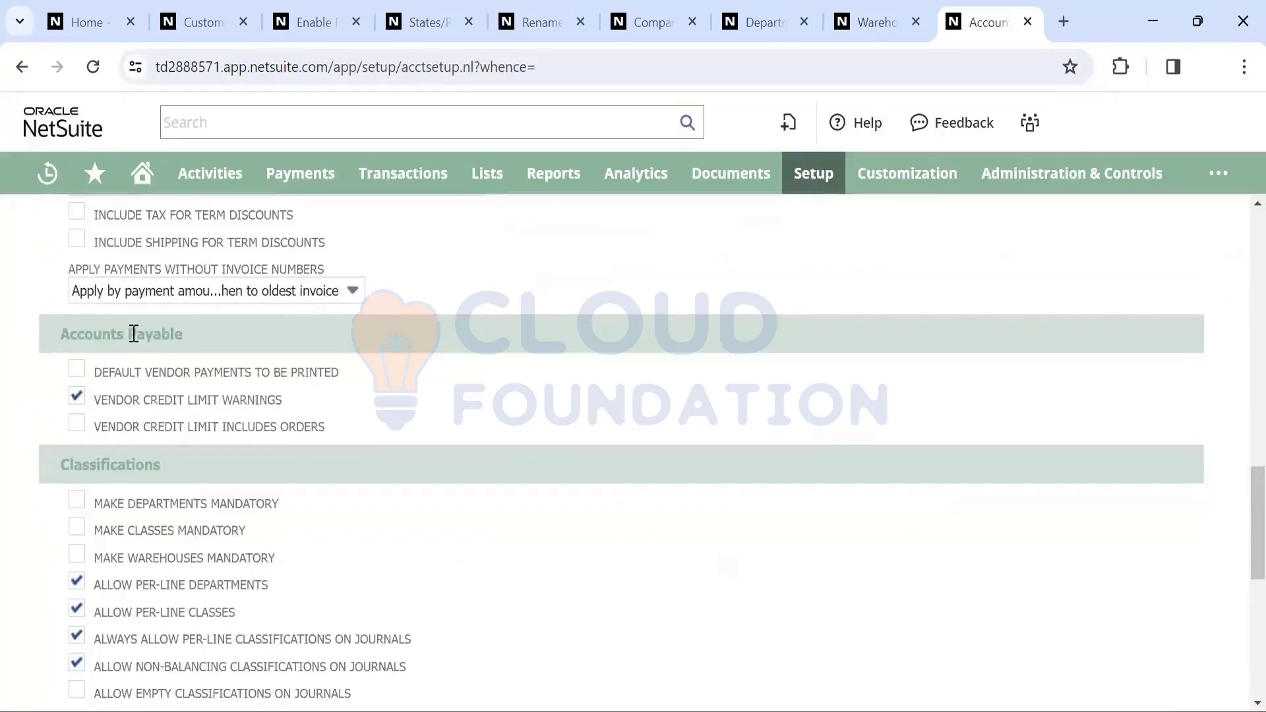
scroll(134, 476, "down", 5)
scroll(153, 376, "up", 3)
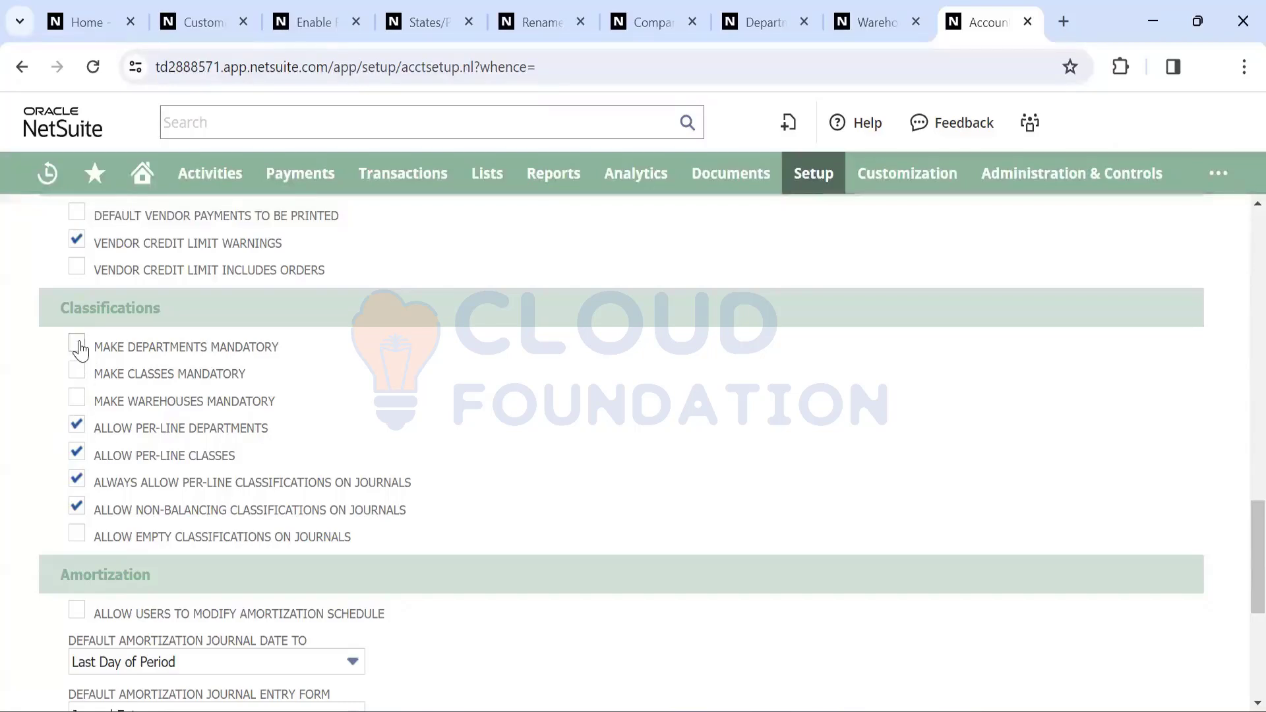
scroll(350, 389, "down", 1)
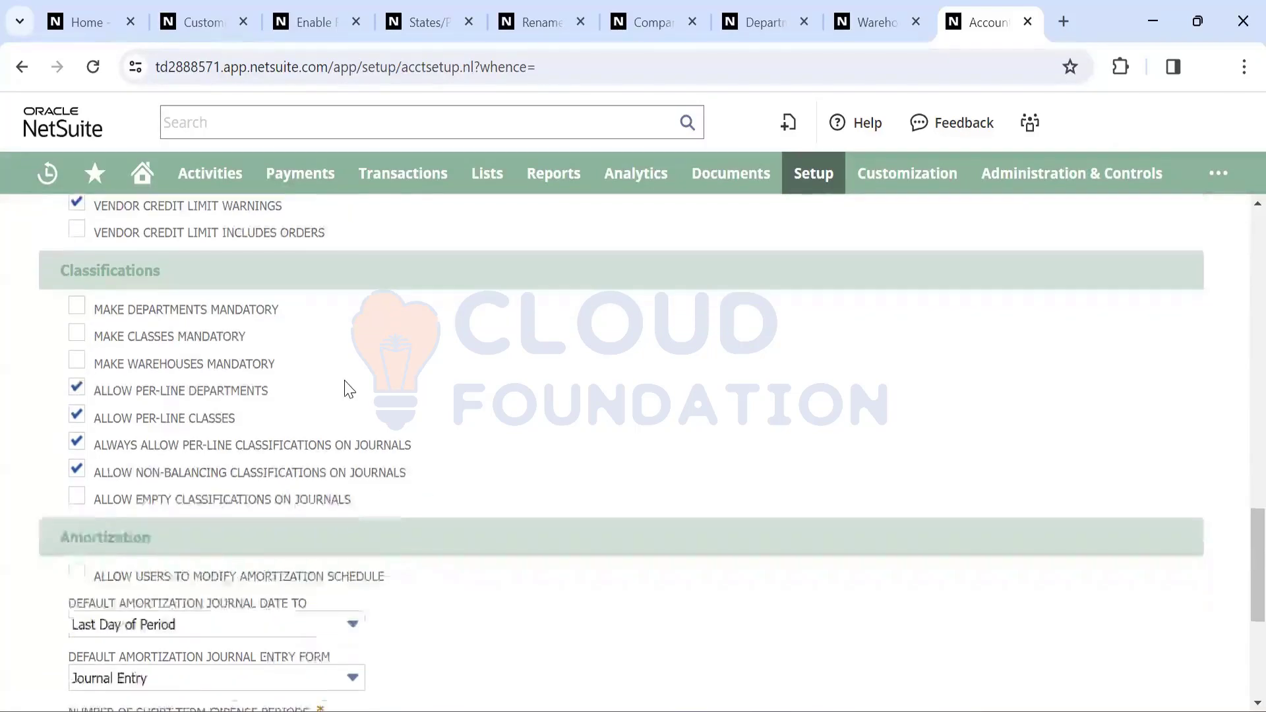
scroll(350, 389, "up", 1)
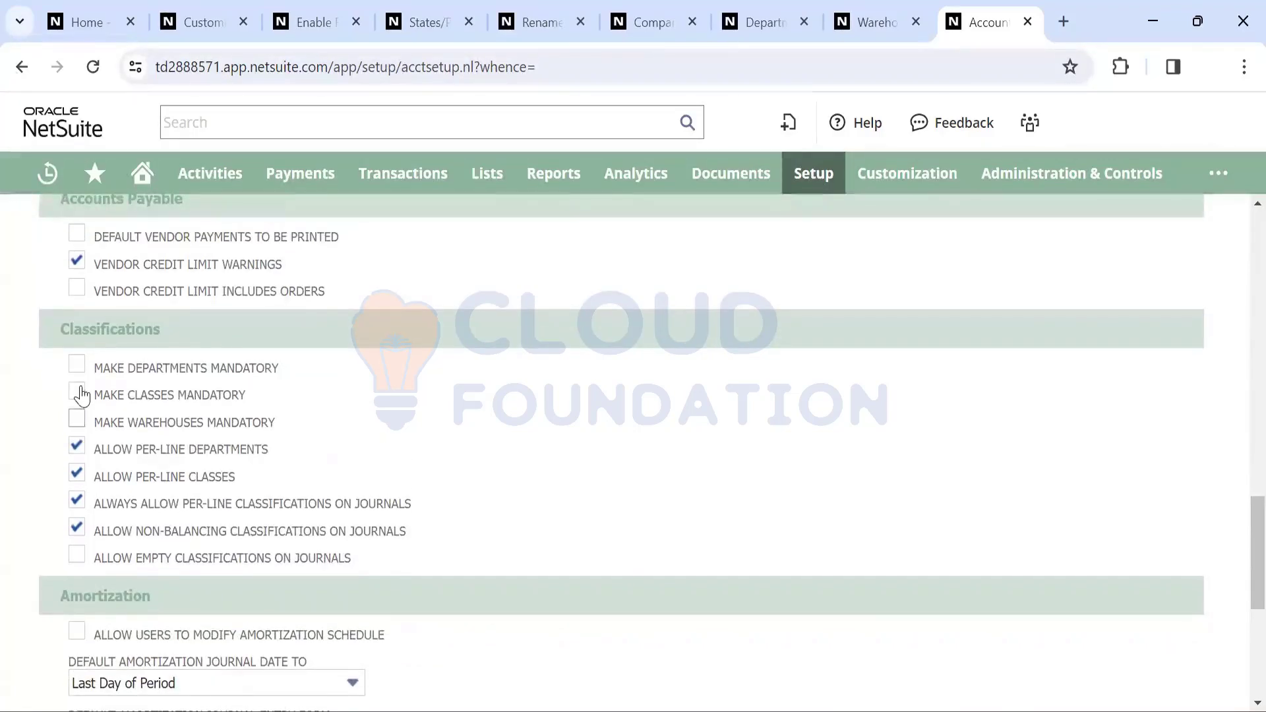
scroll(358, 402, "down", 3)
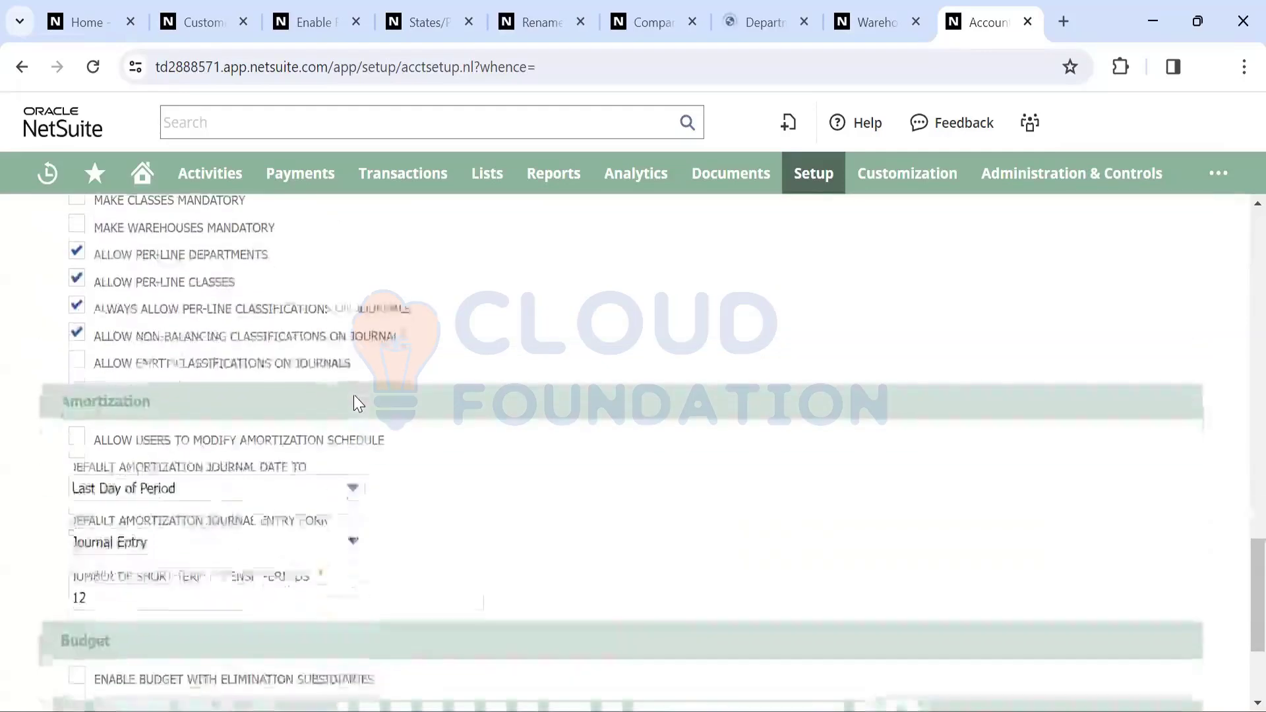
scroll(358, 402, "down", 2)
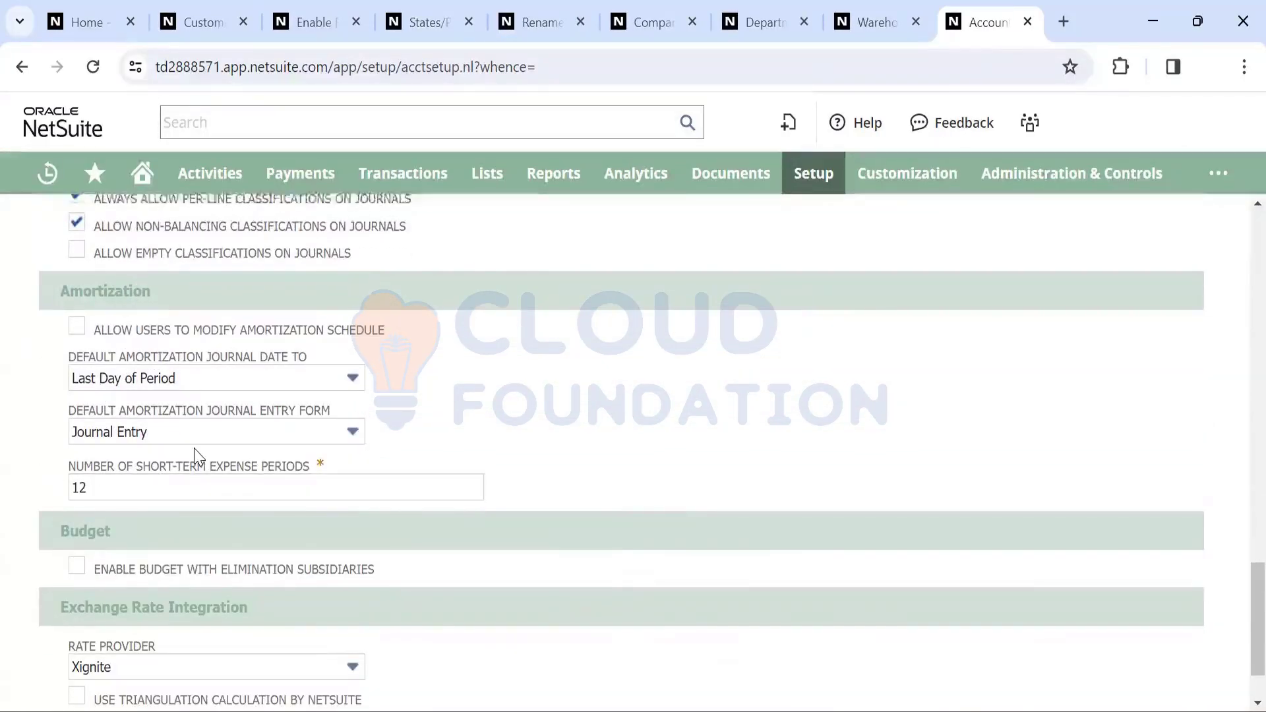
Check the Rate Provider choices under Exchange Rate Integration and keep Xignite selected
scroll(132, 449, "down", 1)
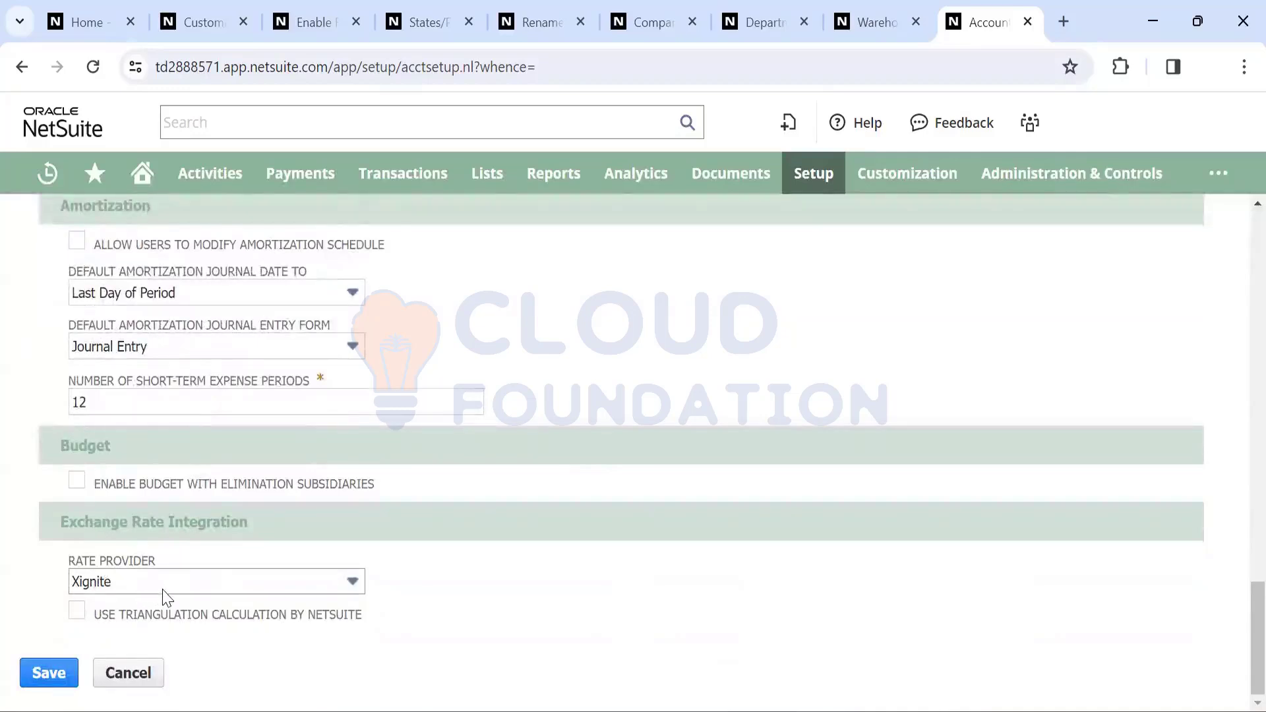
left_click(228, 583)
left_click(228, 583)
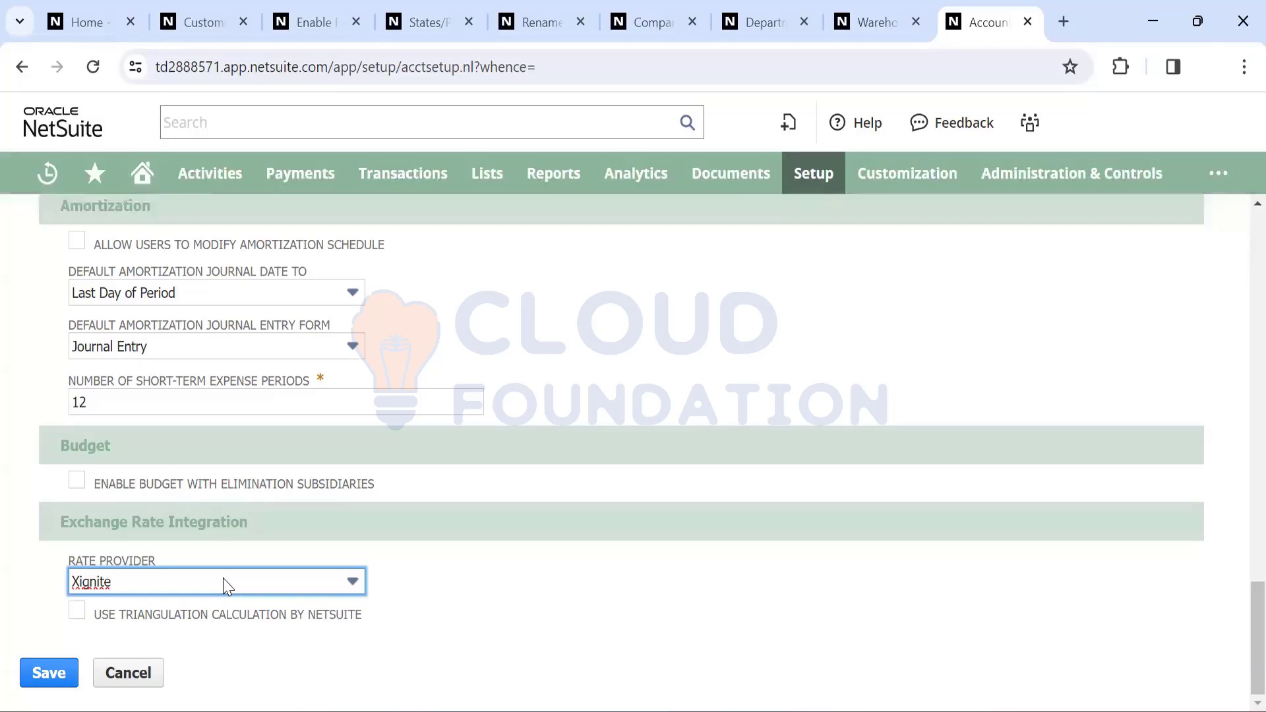
left_click(227, 586)
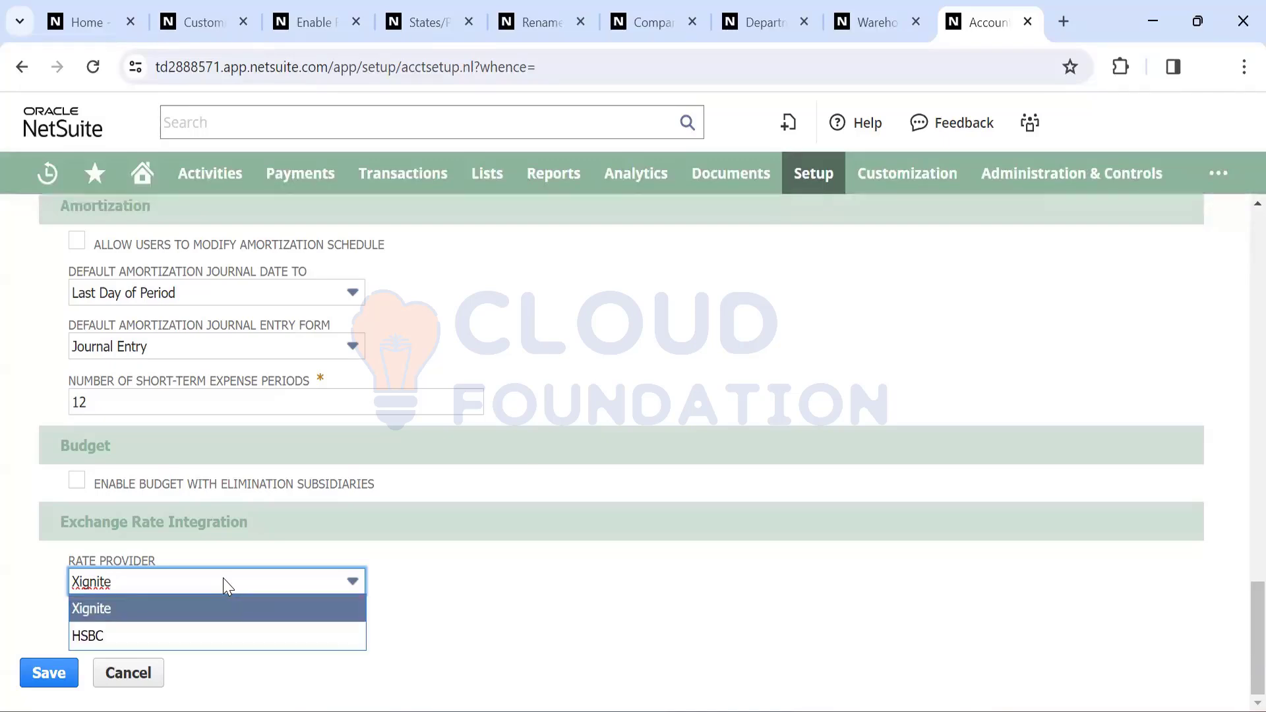
left_click(120, 610)
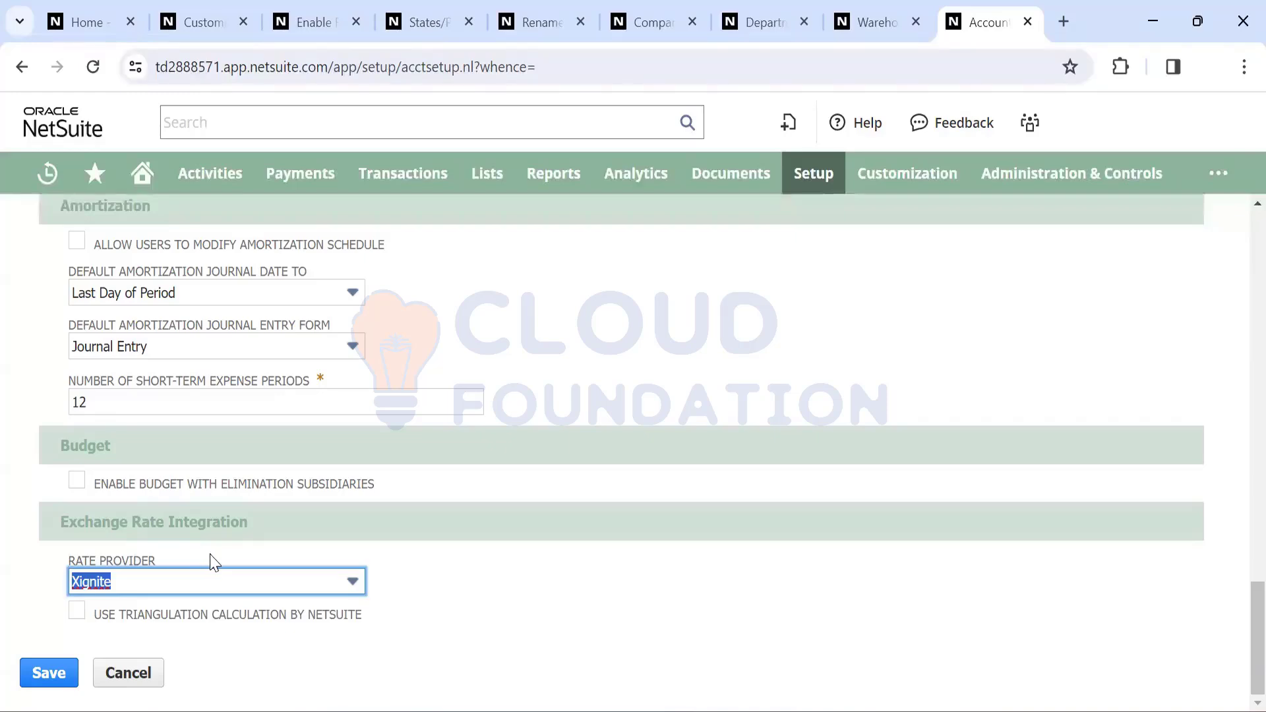
Open the Items/Transactions accounting preferences and check the account choices for the Purchase Discount Account
scroll(530, 315, "up", 3)
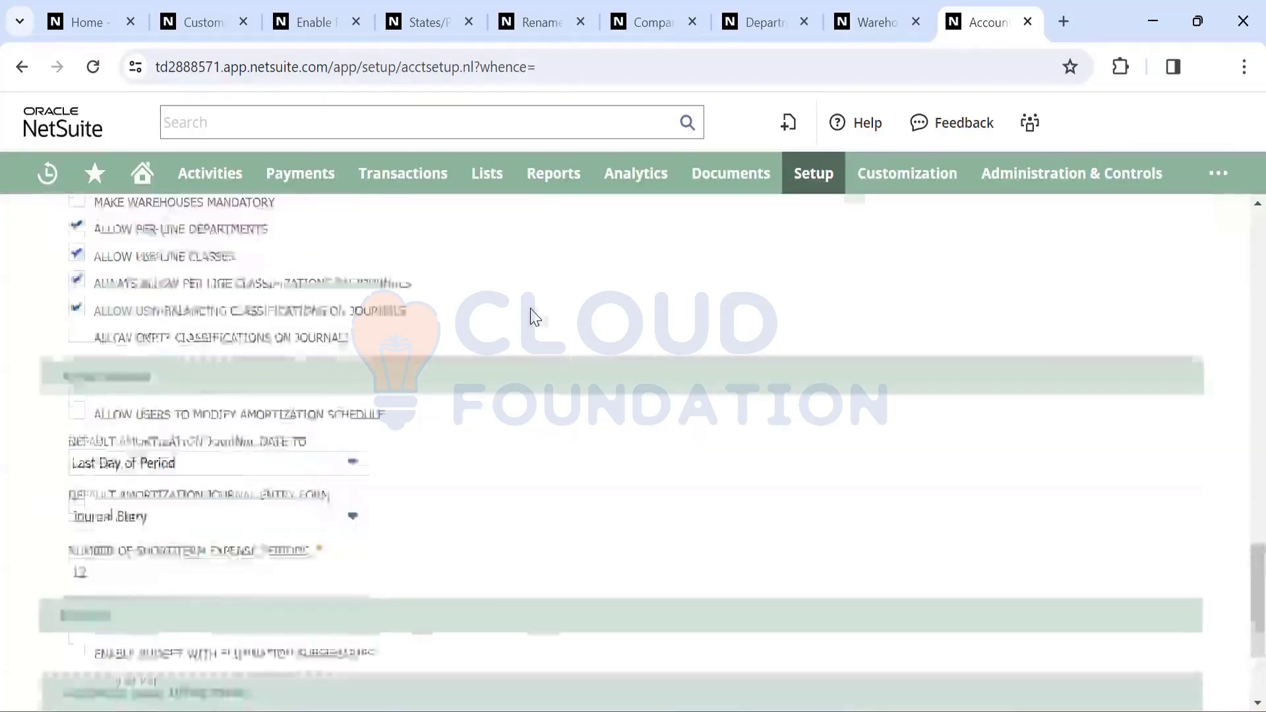
scroll(530, 315, "up", 10)
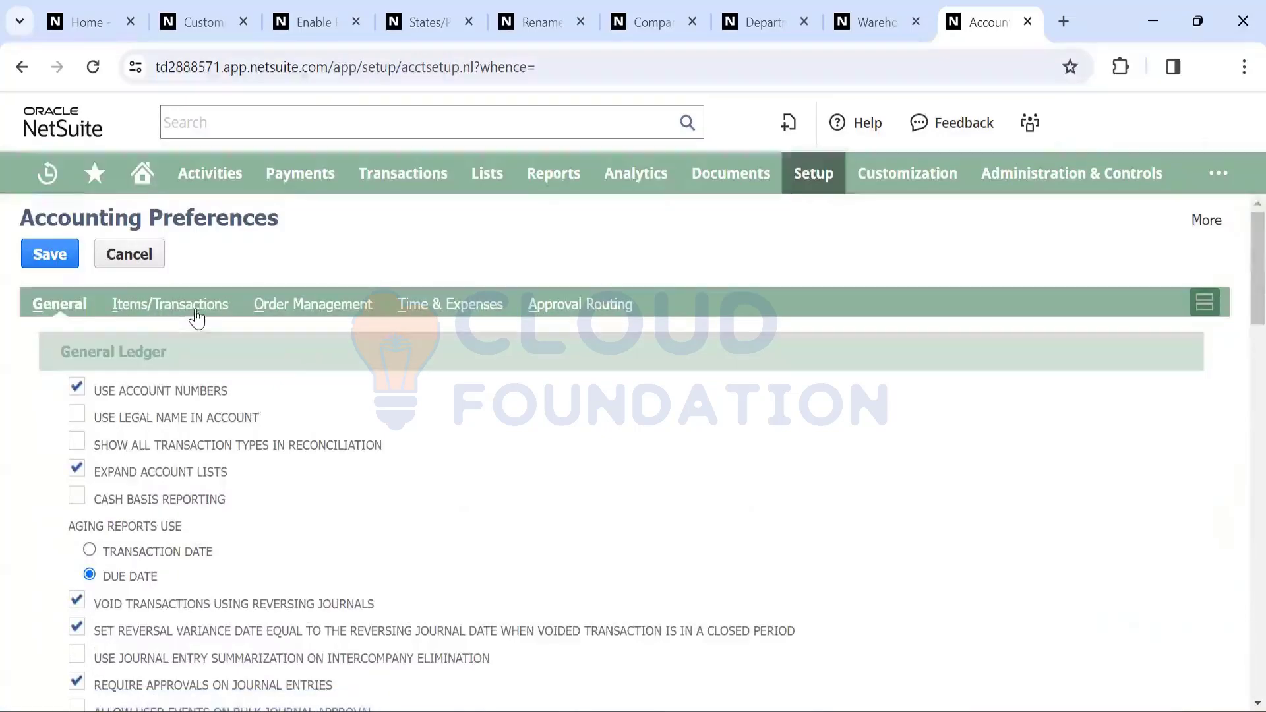
left_click(196, 315)
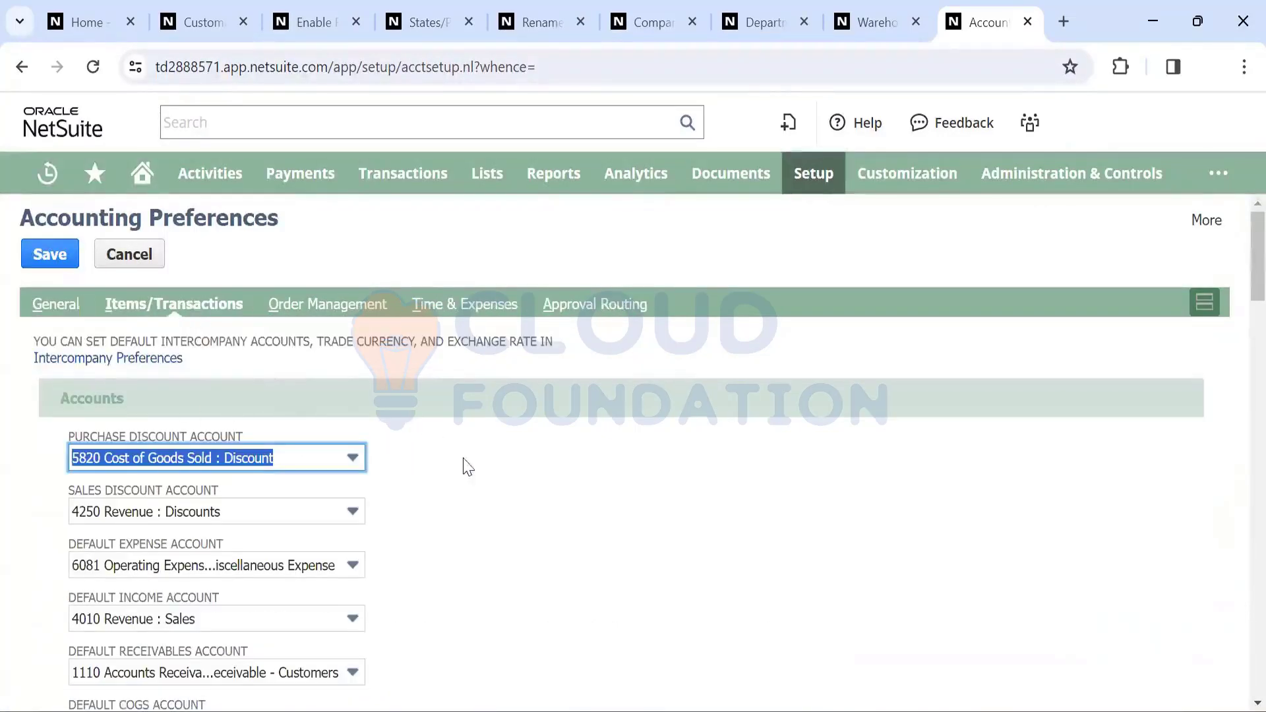
scroll(526, 484, "down", 1)
scroll(525, 484, "up", 1)
scroll(217, 425, "down", 3)
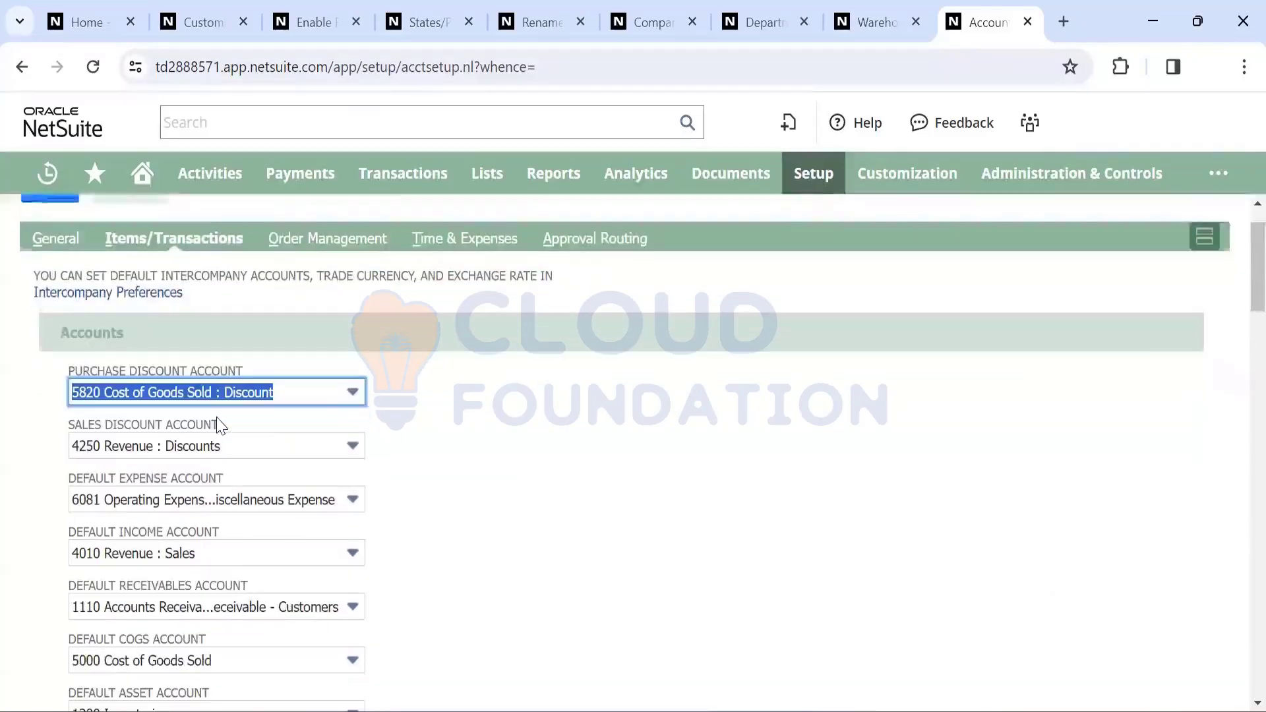
scroll(218, 408, "up", 1)
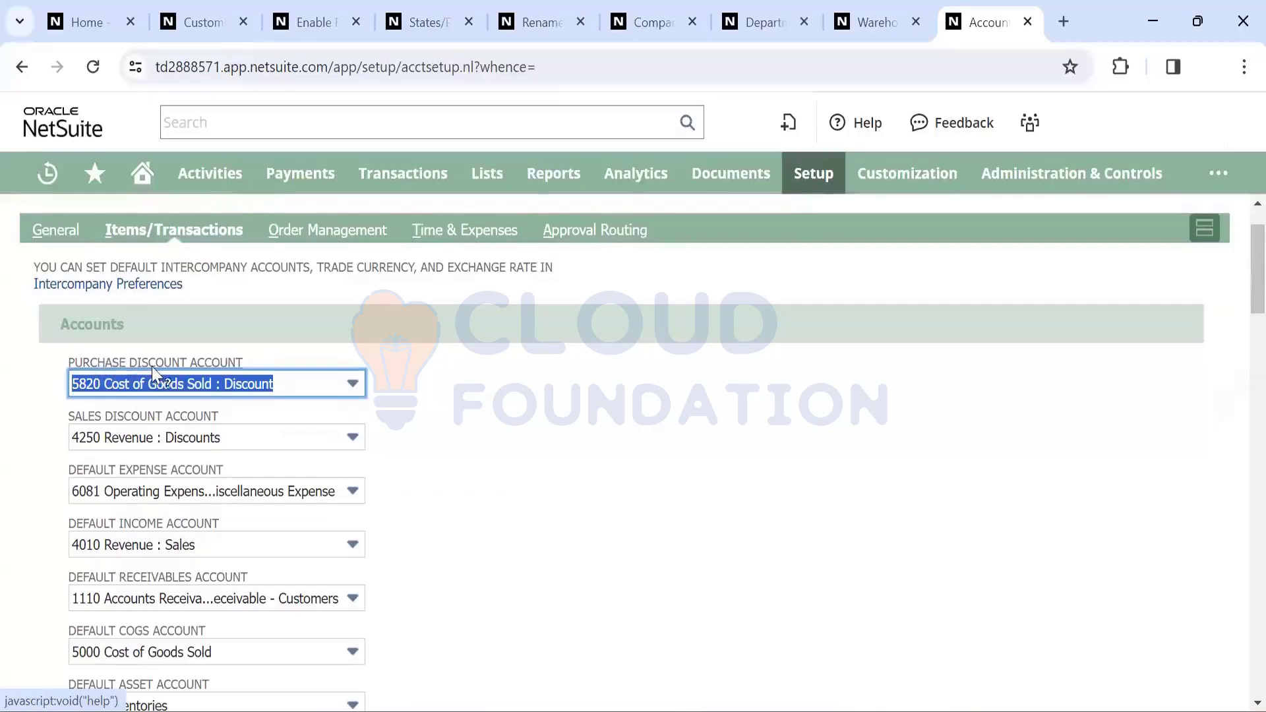
scroll(186, 508, "down", 1)
scroll(187, 508, "up", 1)
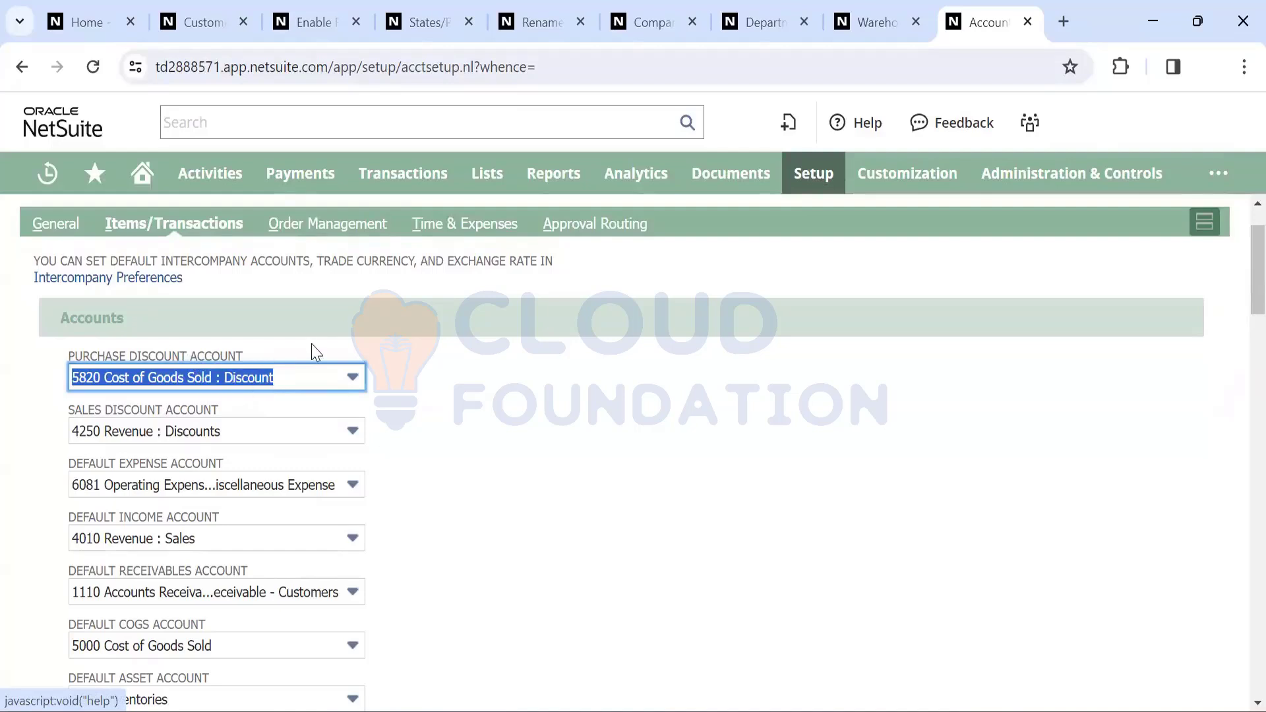
left_click(338, 382)
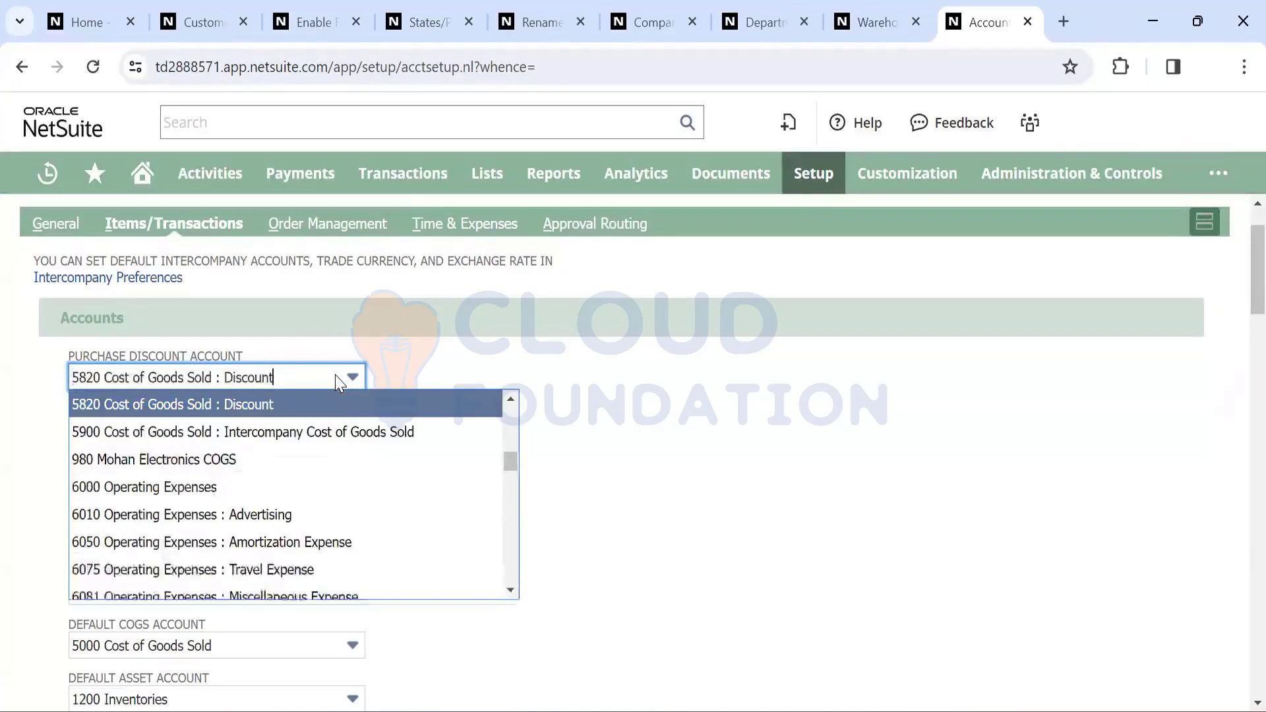
left_click(338, 383)
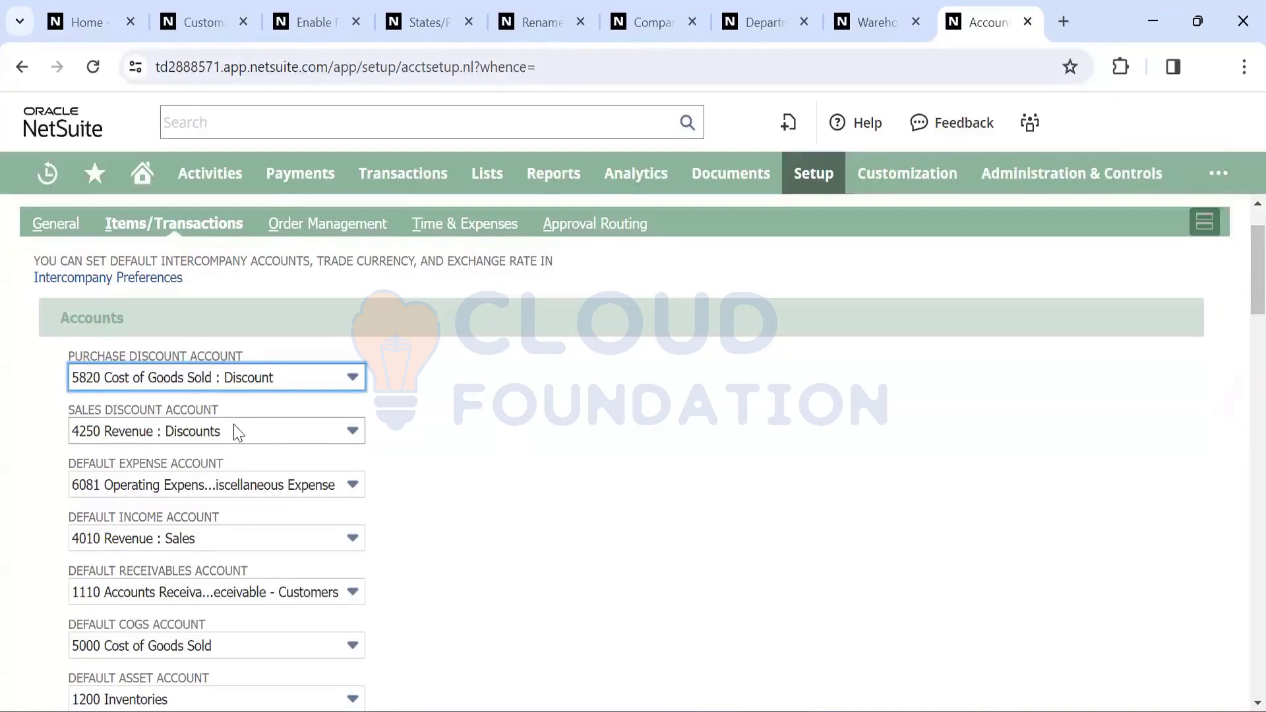
Review the default accounts for items and transactions, from sales discount and expense through payment, gain/loss and variance accounts
scroll(241, 431, "down", 2)
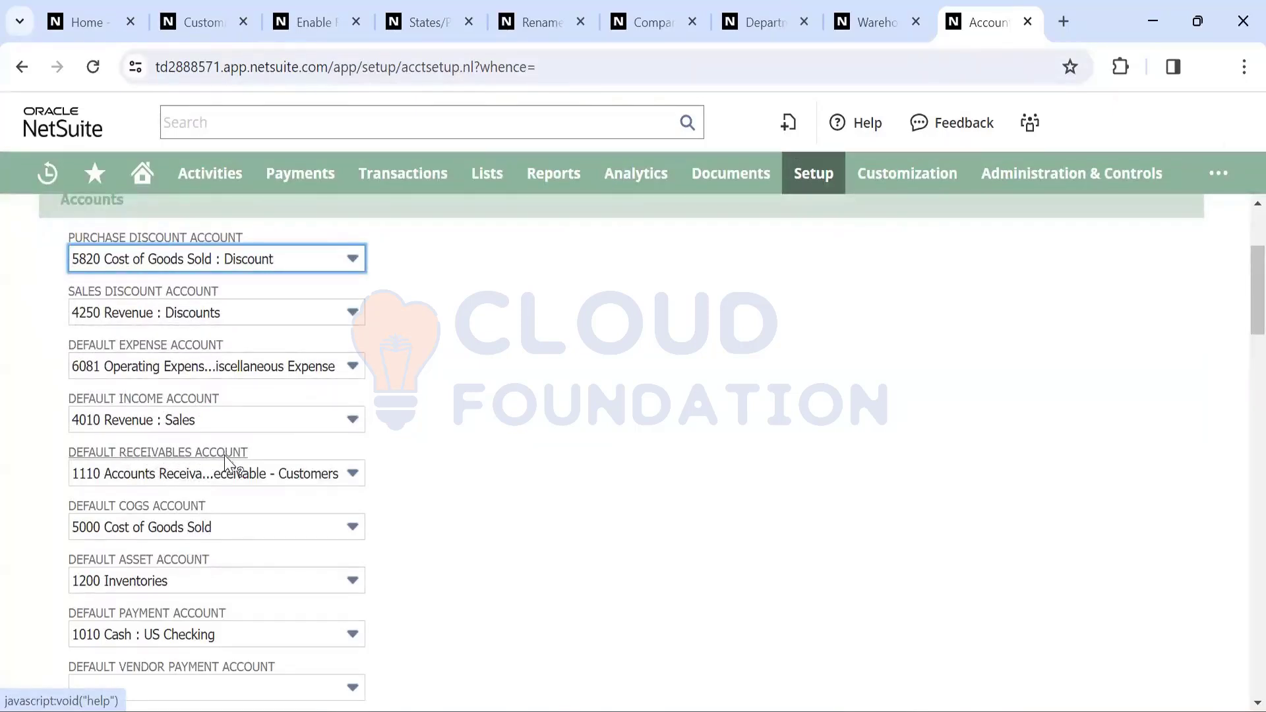
scroll(165, 524, "down", 1)
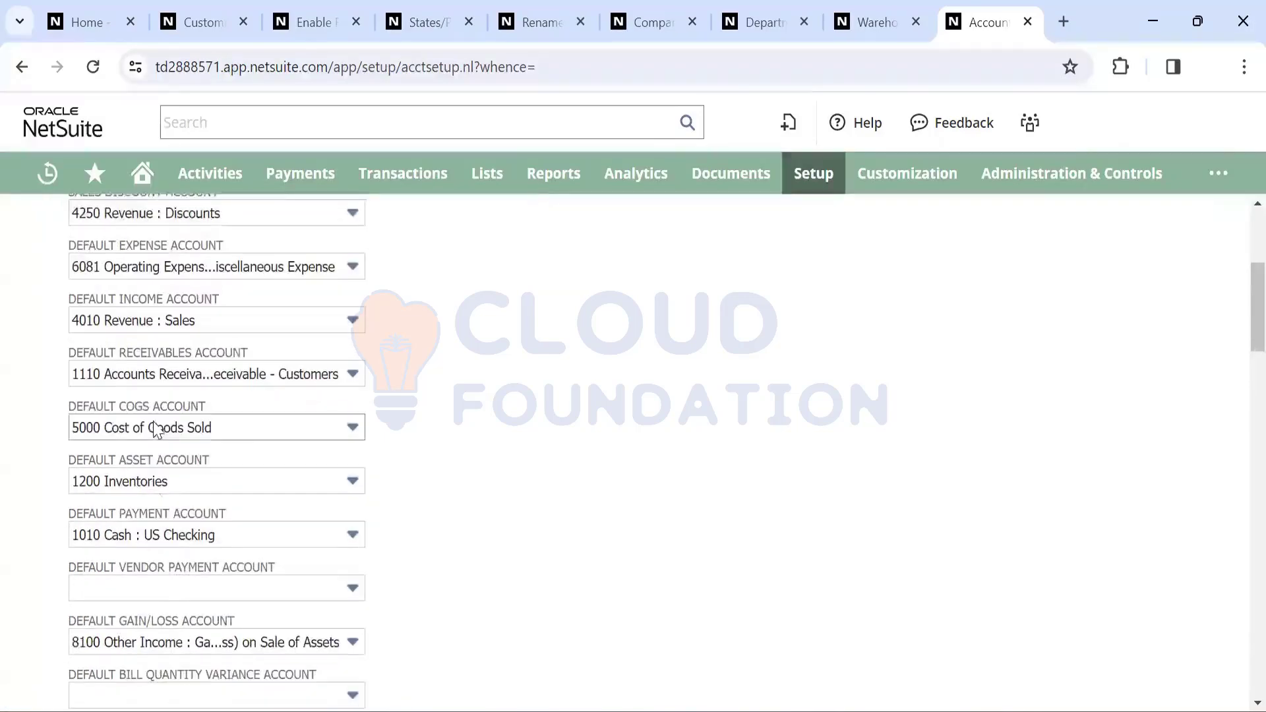
scroll(146, 517, "down", 2)
scroll(146, 517, "up", 1)
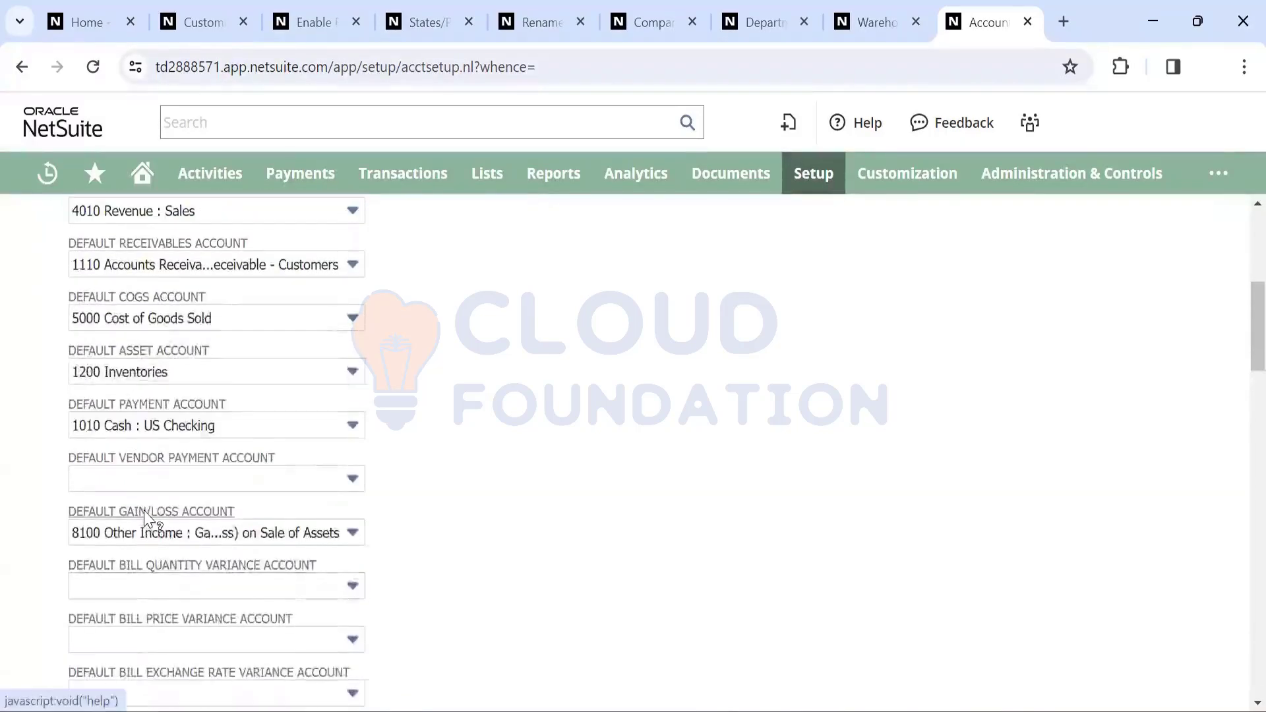
scroll(146, 517, "up", 1)
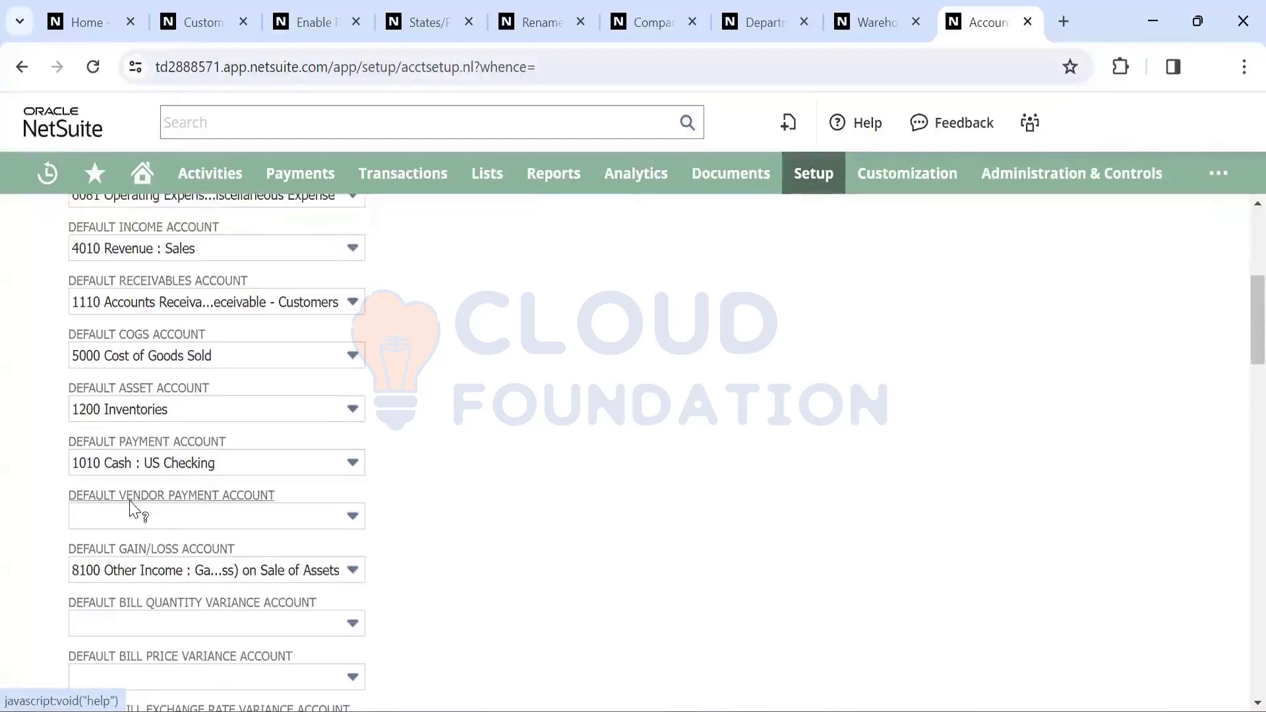
scroll(136, 512, "down", 2)
scroll(136, 512, "down", 3)
scroll(132, 511, "up", 2)
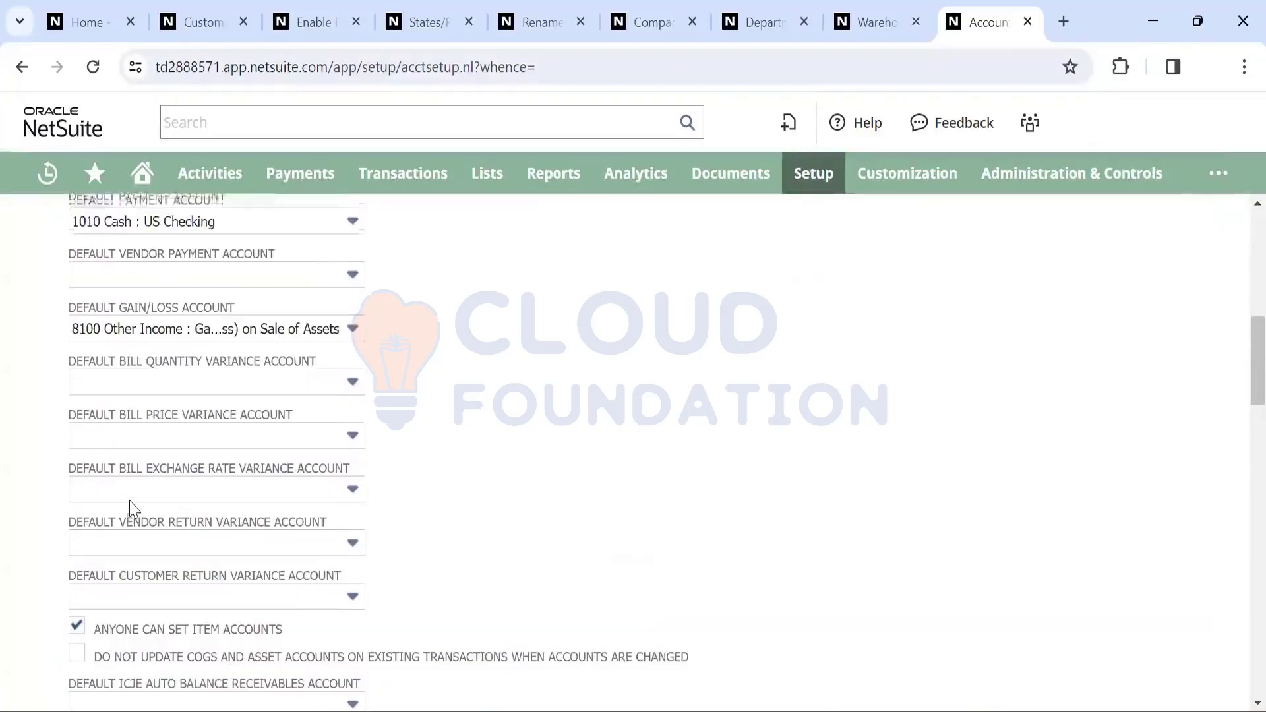
scroll(132, 509, "down", 2)
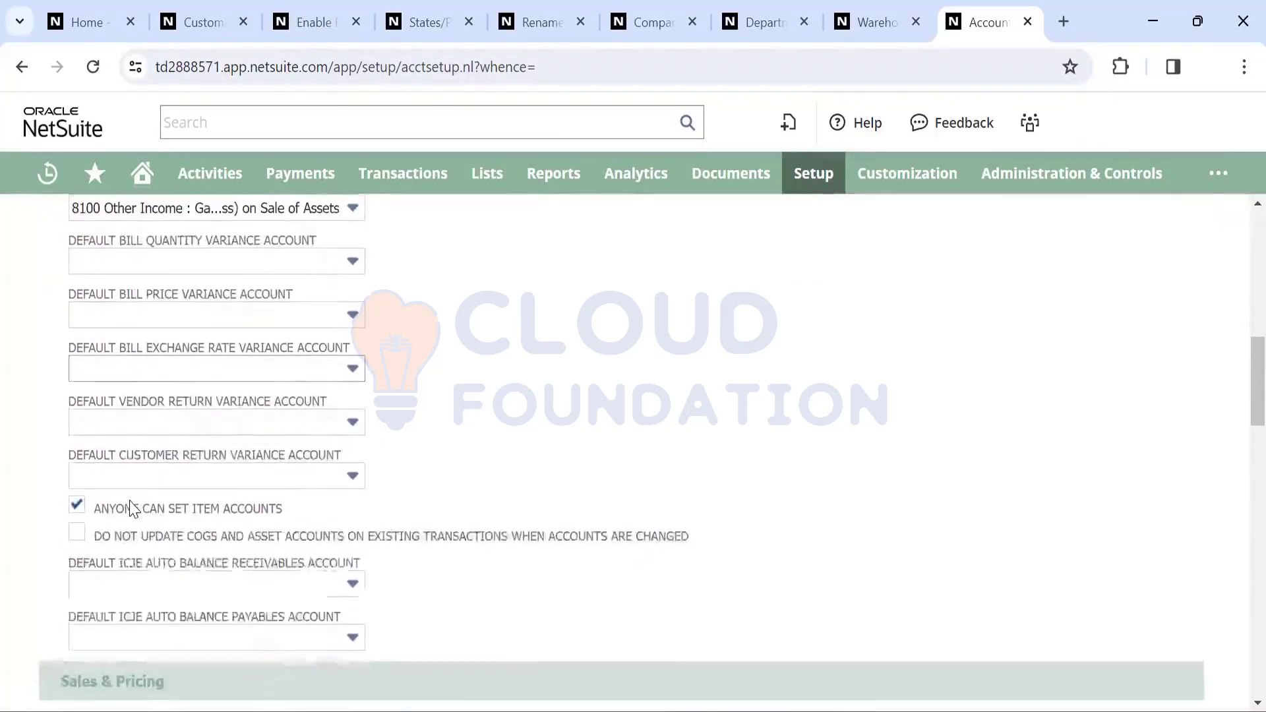
scroll(132, 509, "up", 1)
scroll(132, 509, "up", 4)
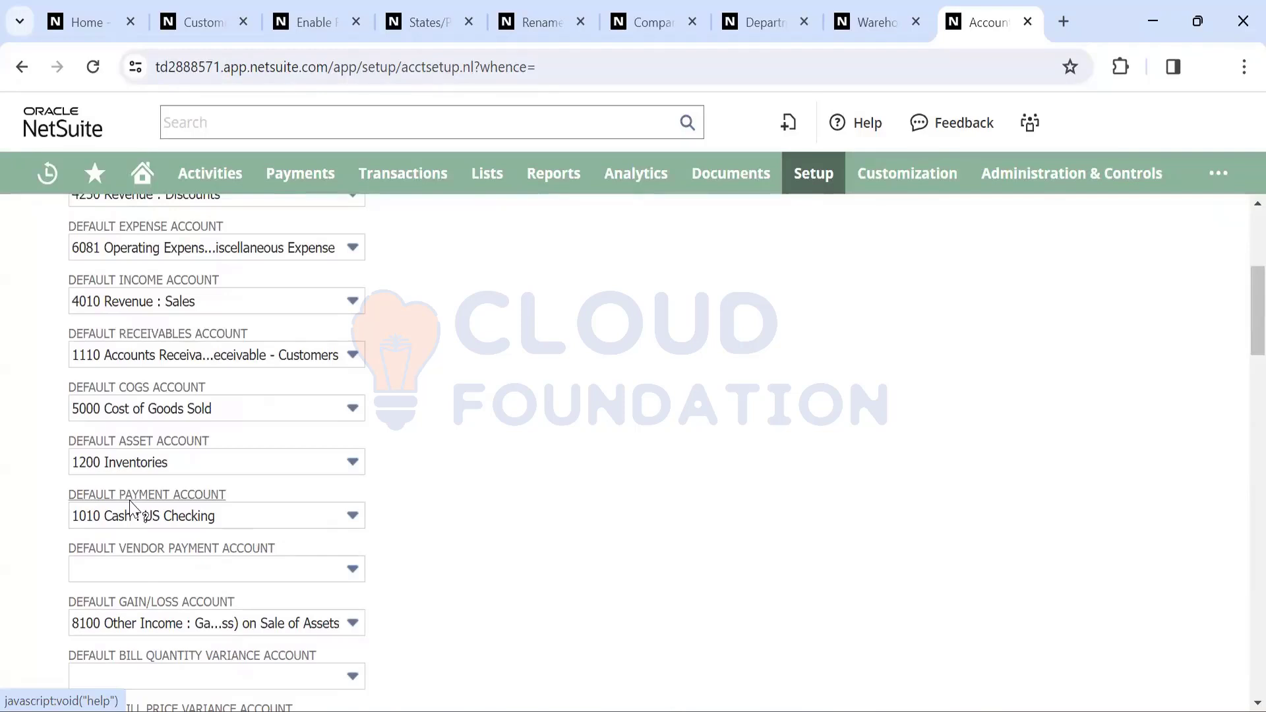
scroll(135, 367, "up", 2)
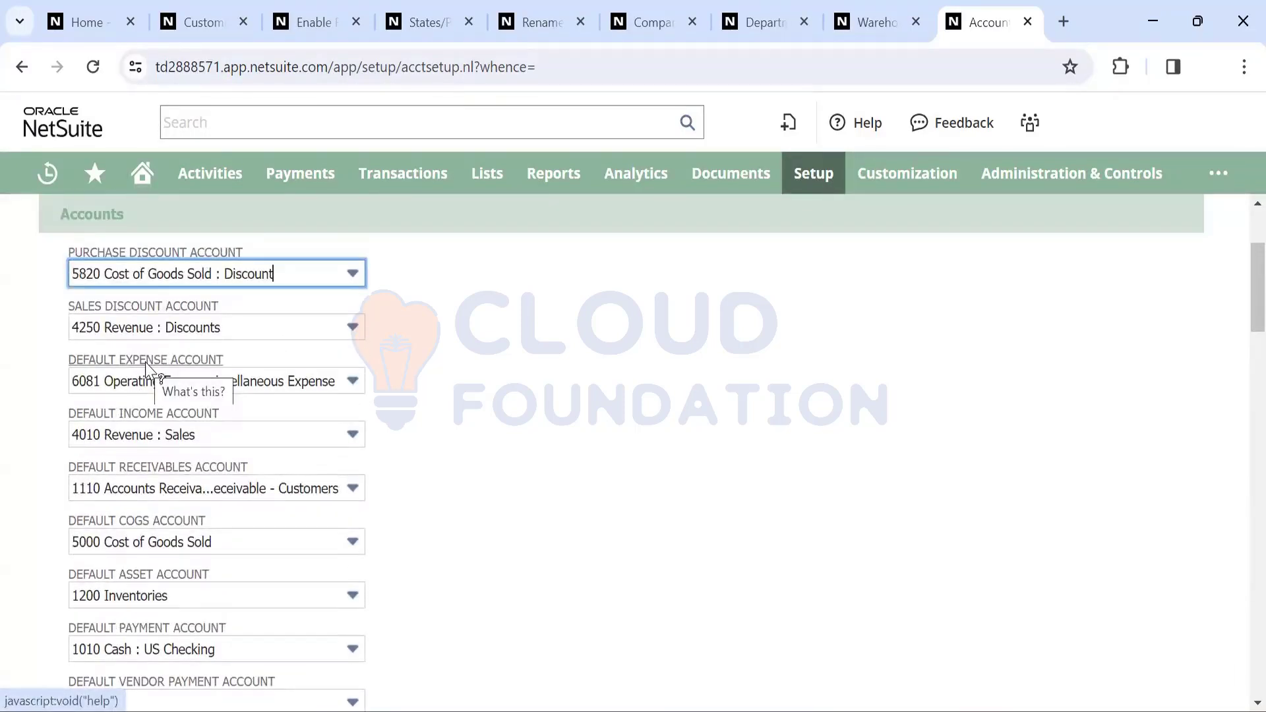
Check the Default Receivables Account choices and keep 1110 Accounts Receivable : Accounts Receivable - Customers
scroll(220, 444, "down", 1)
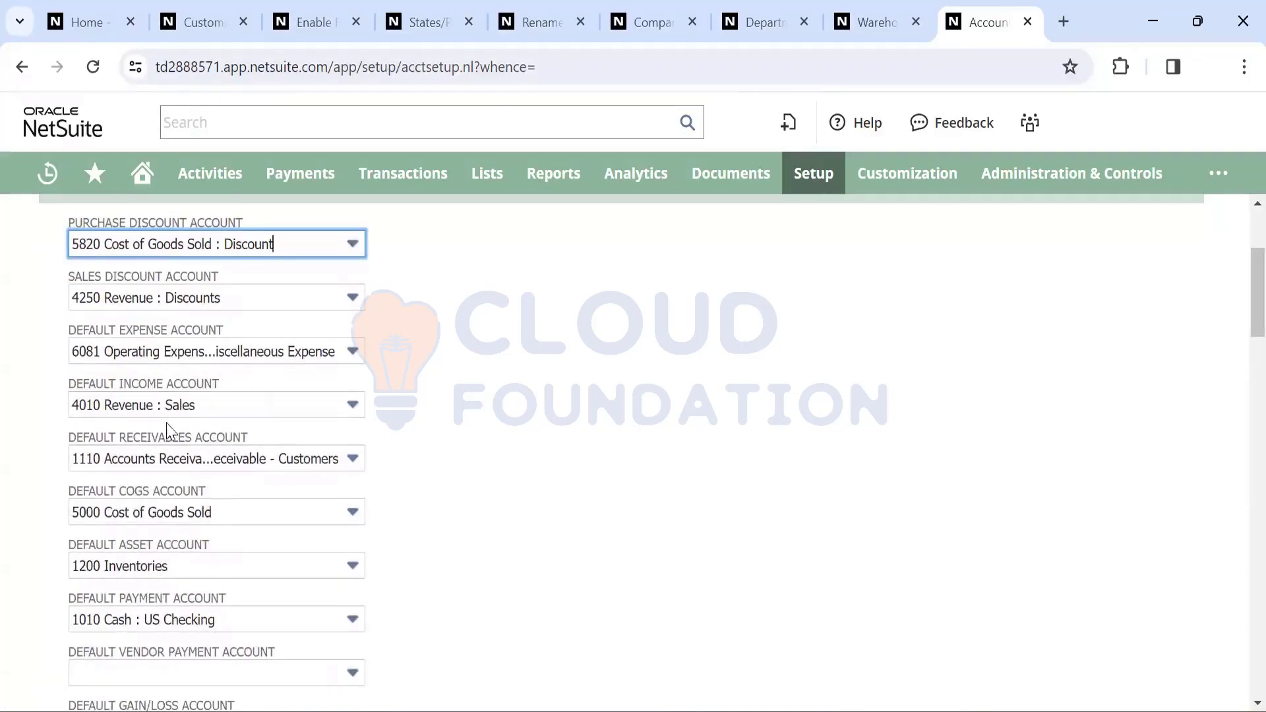
left_click(312, 464)
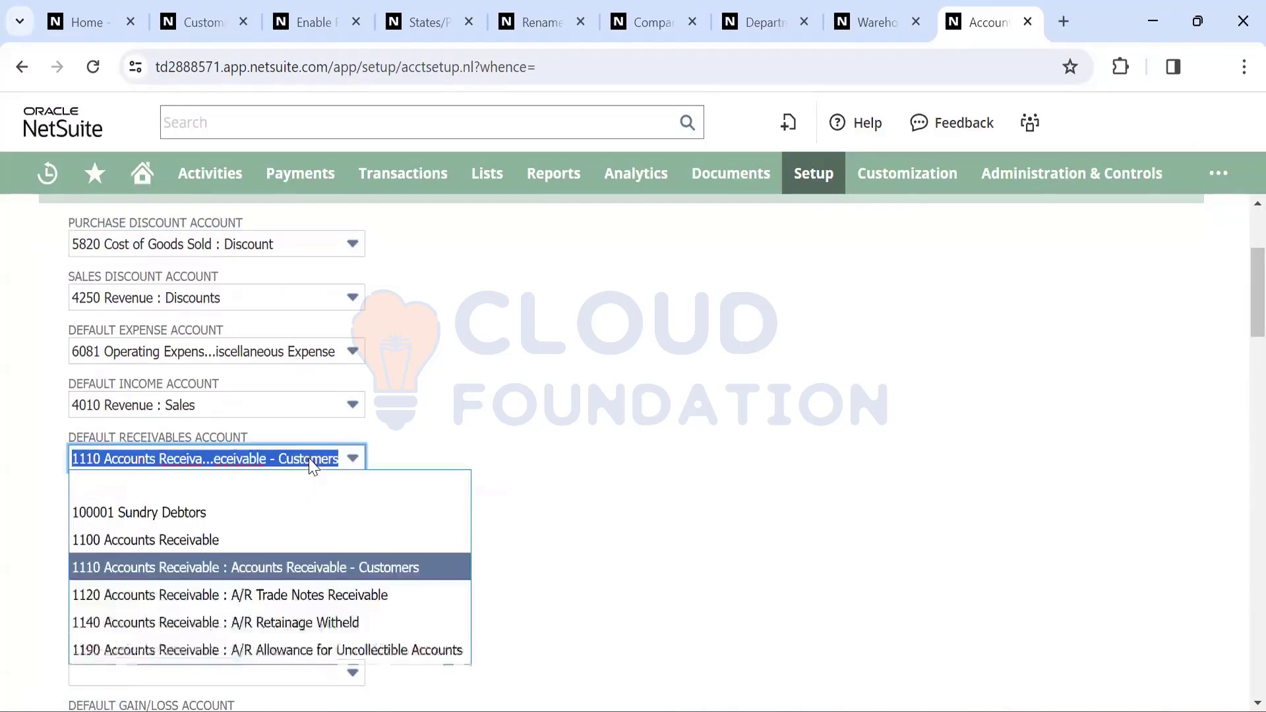
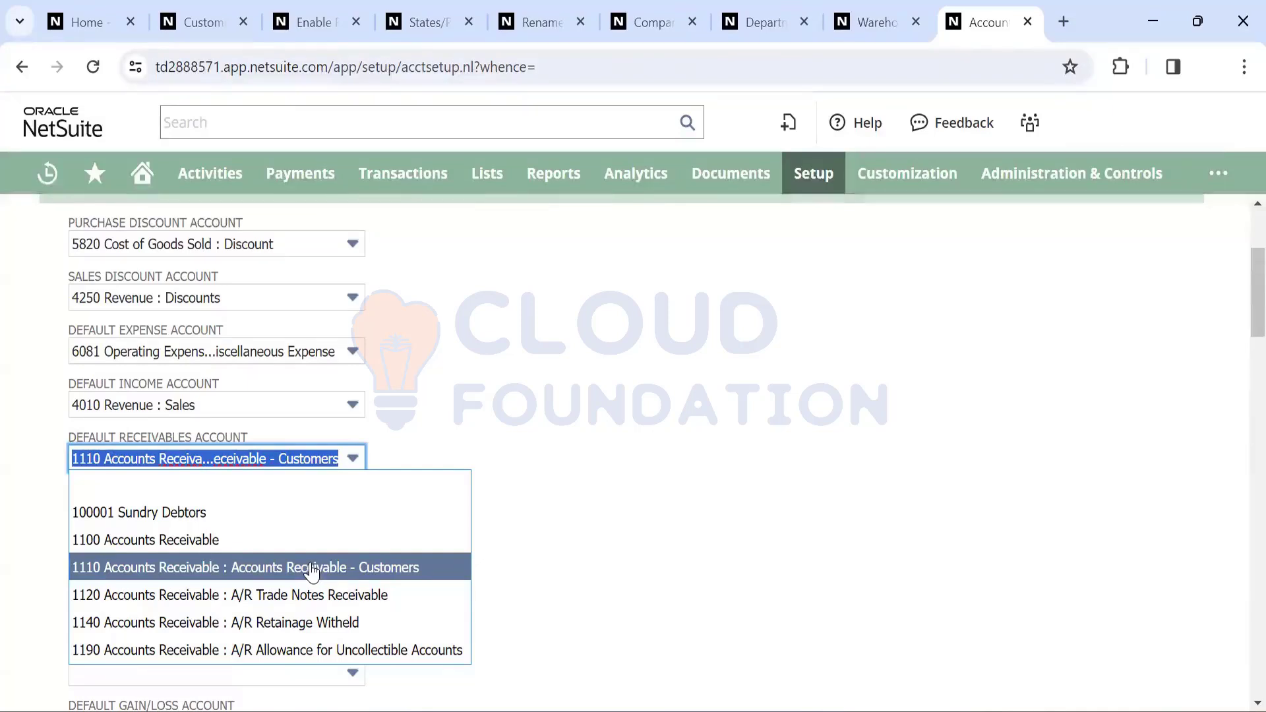
left_click(311, 571)
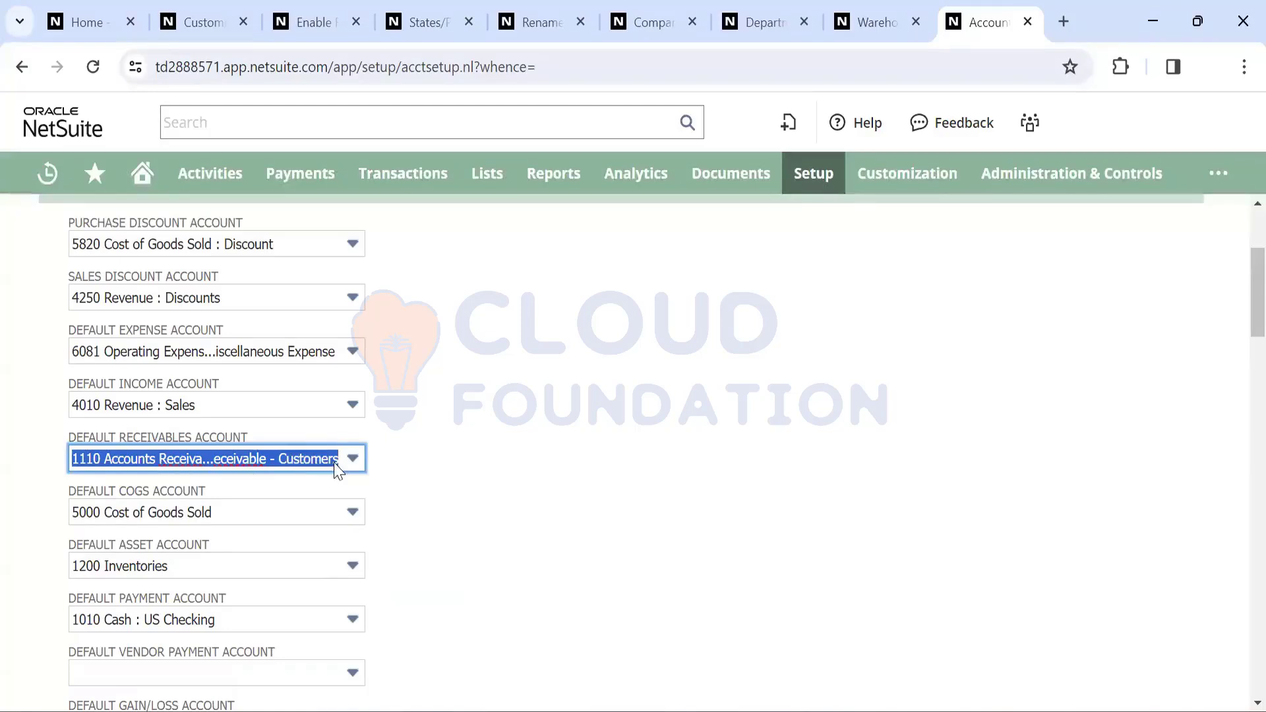
Open a new customer record form in a separate browser tab and switch to it
mouse_move(481, 175)
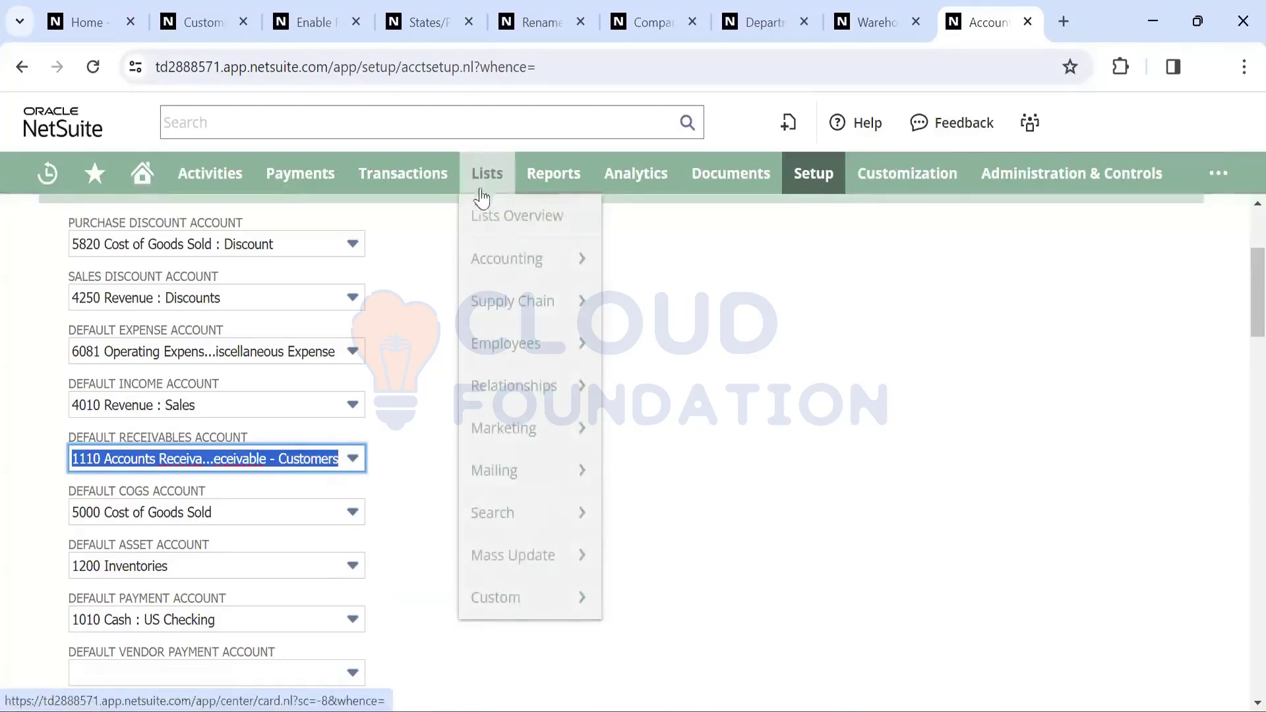
mouse_move(559, 390)
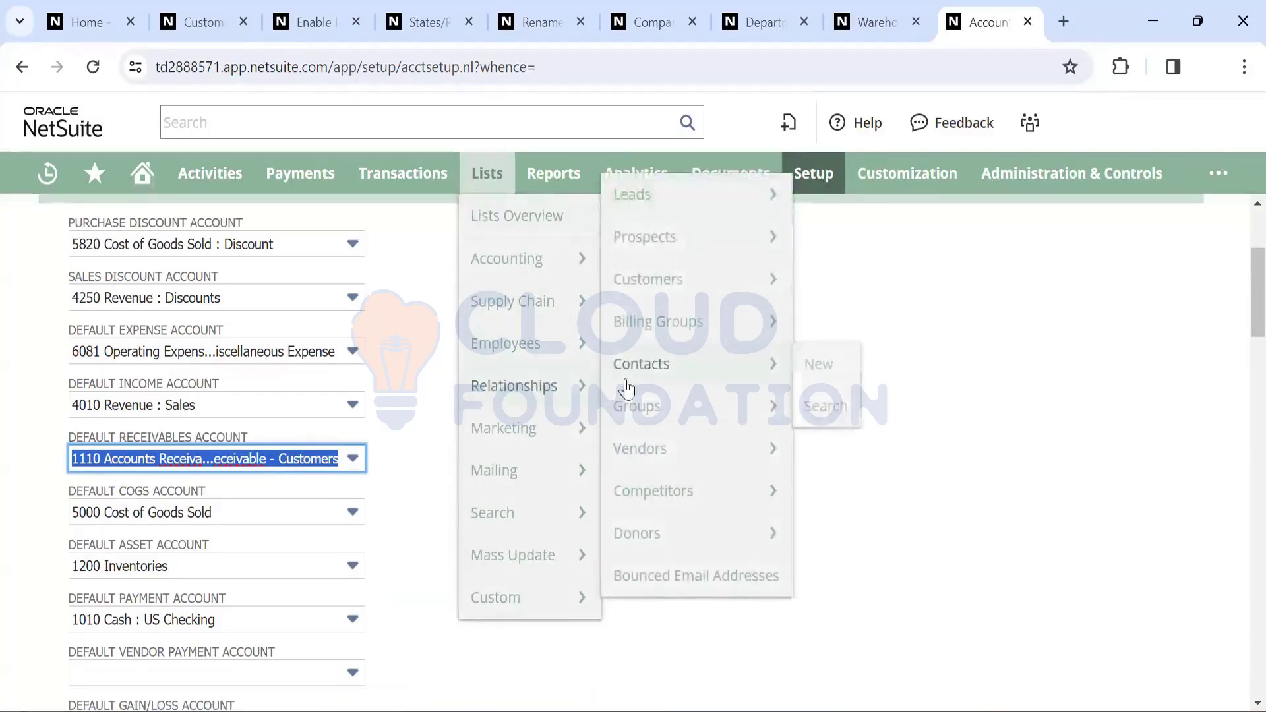
mouse_move(652, 279)
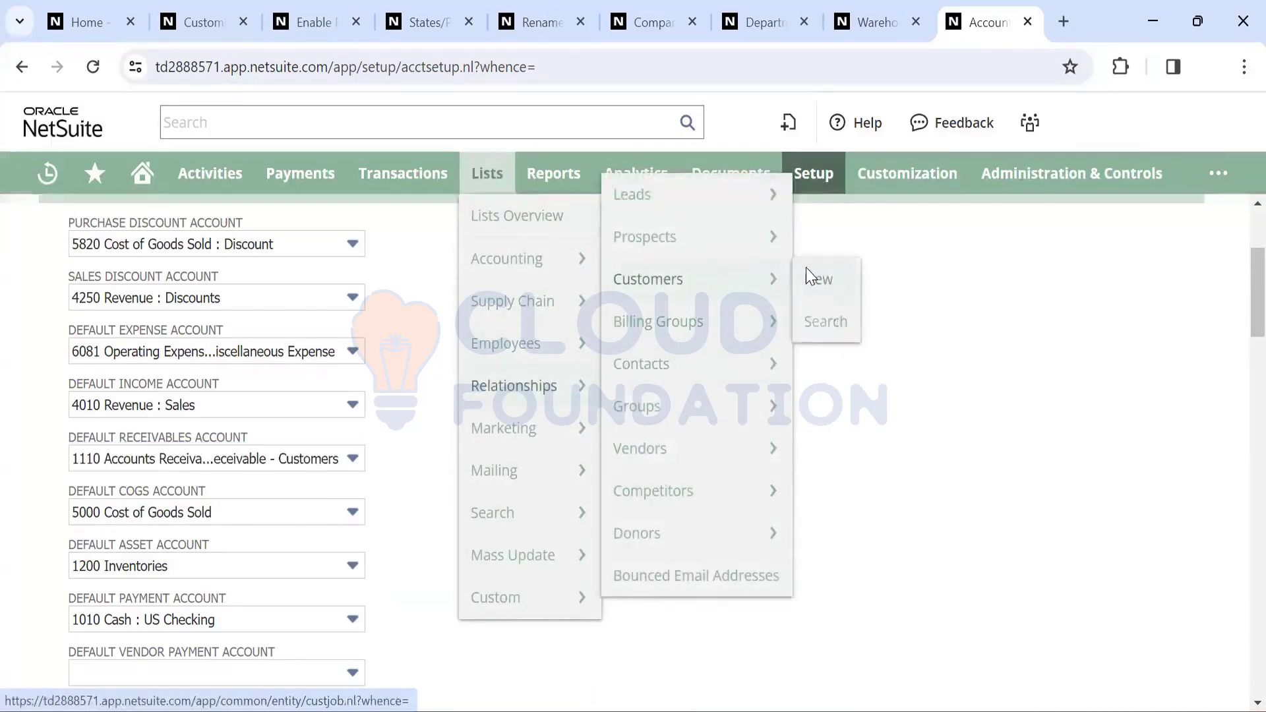
right_click(811, 276)
left_click(870, 283)
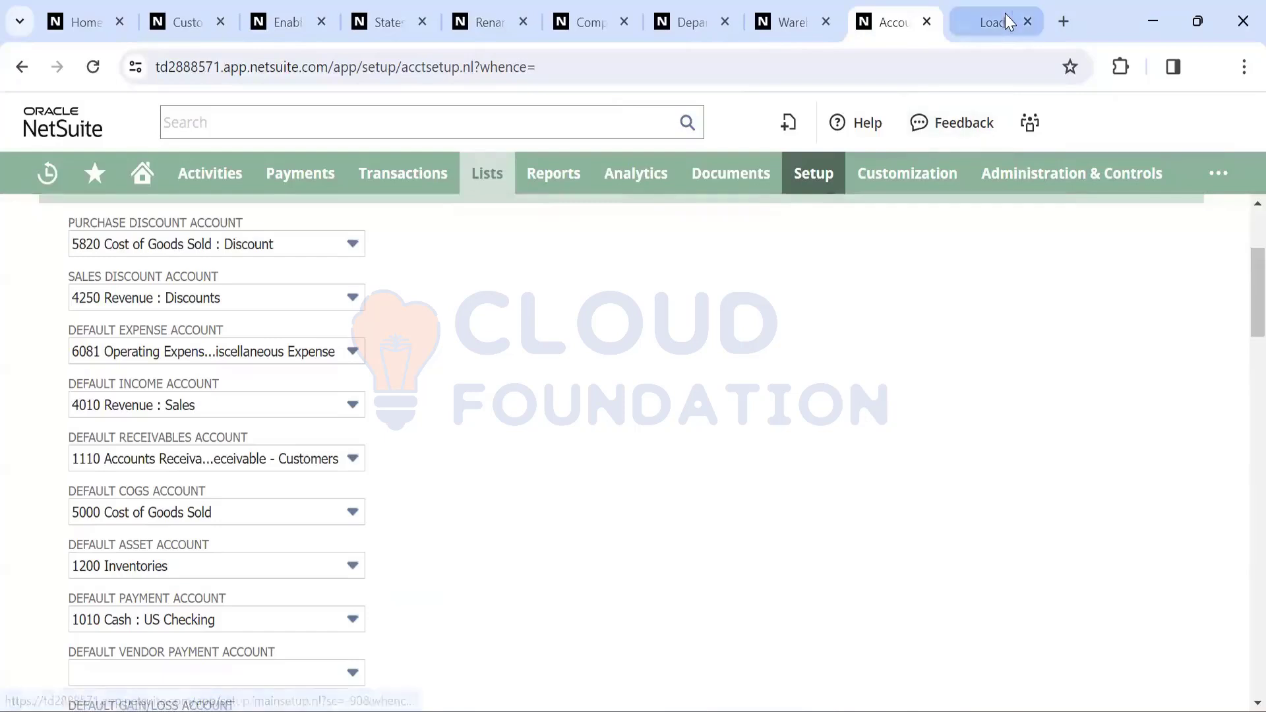
left_click(1004, 15)
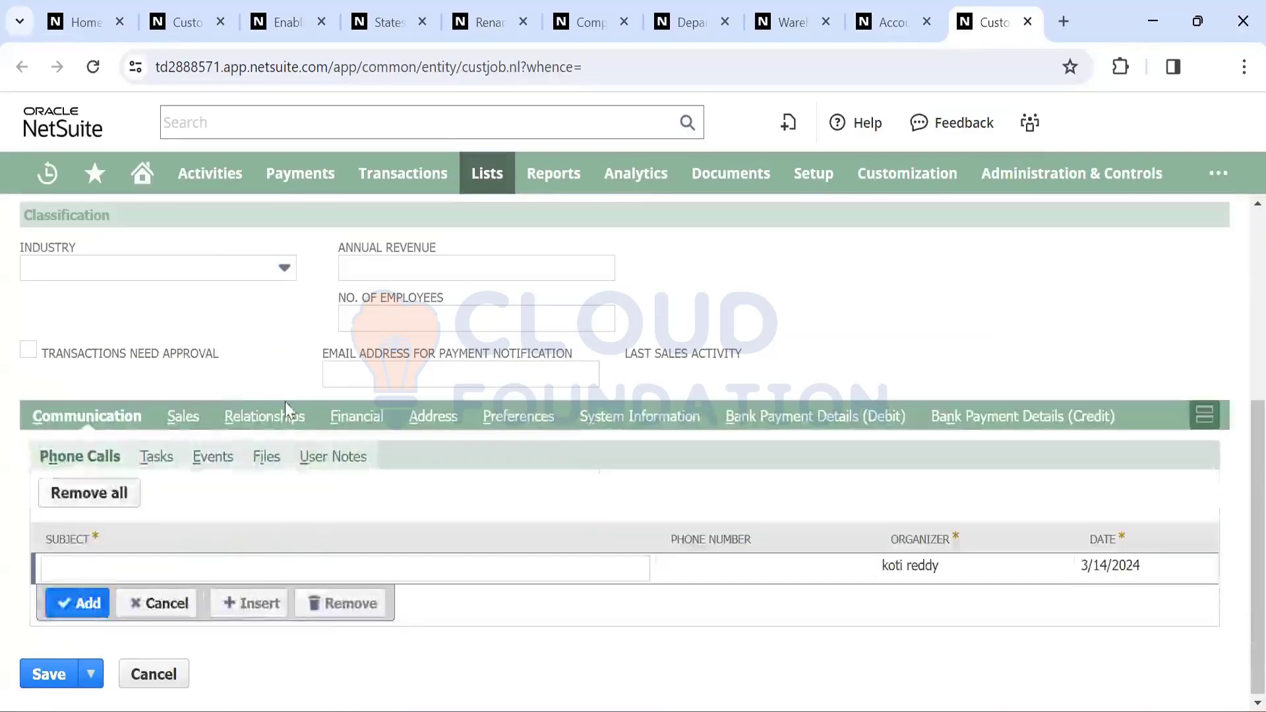
Display the Financial details of the new customer form, including the account information
scroll(296, 362, "down", 3)
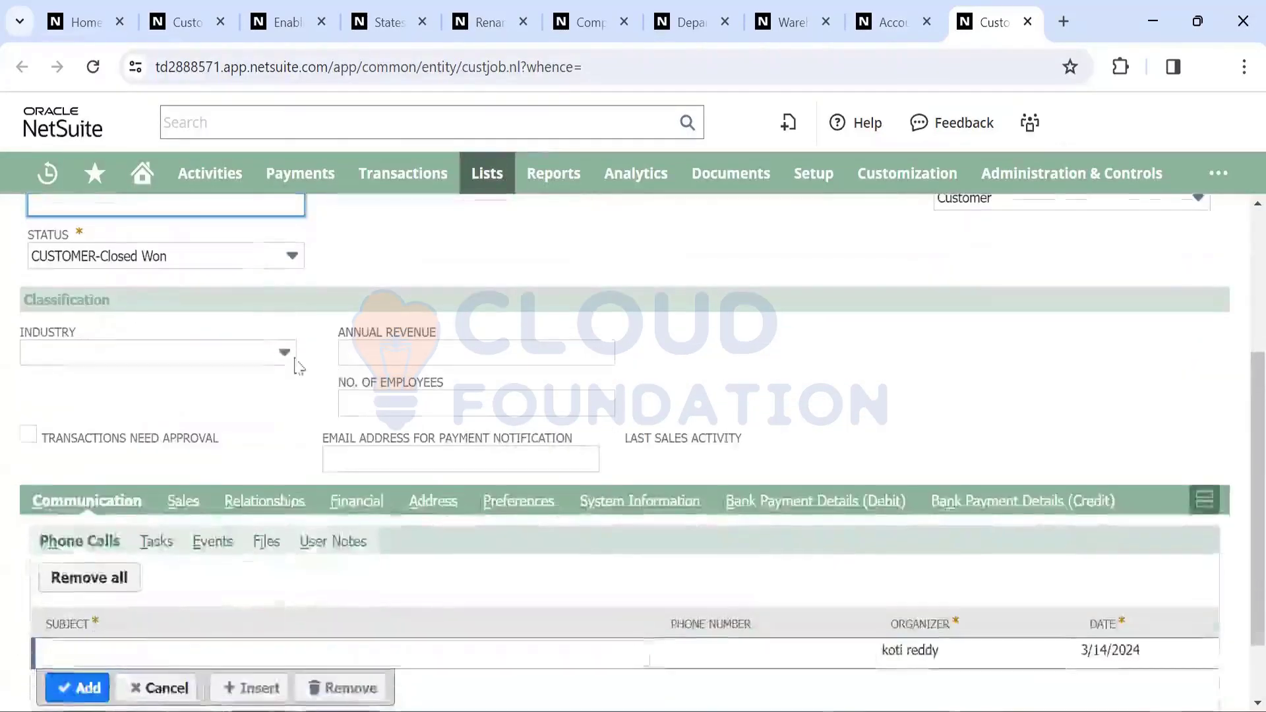
left_click(379, 502)
scroll(190, 479, "down", 3)
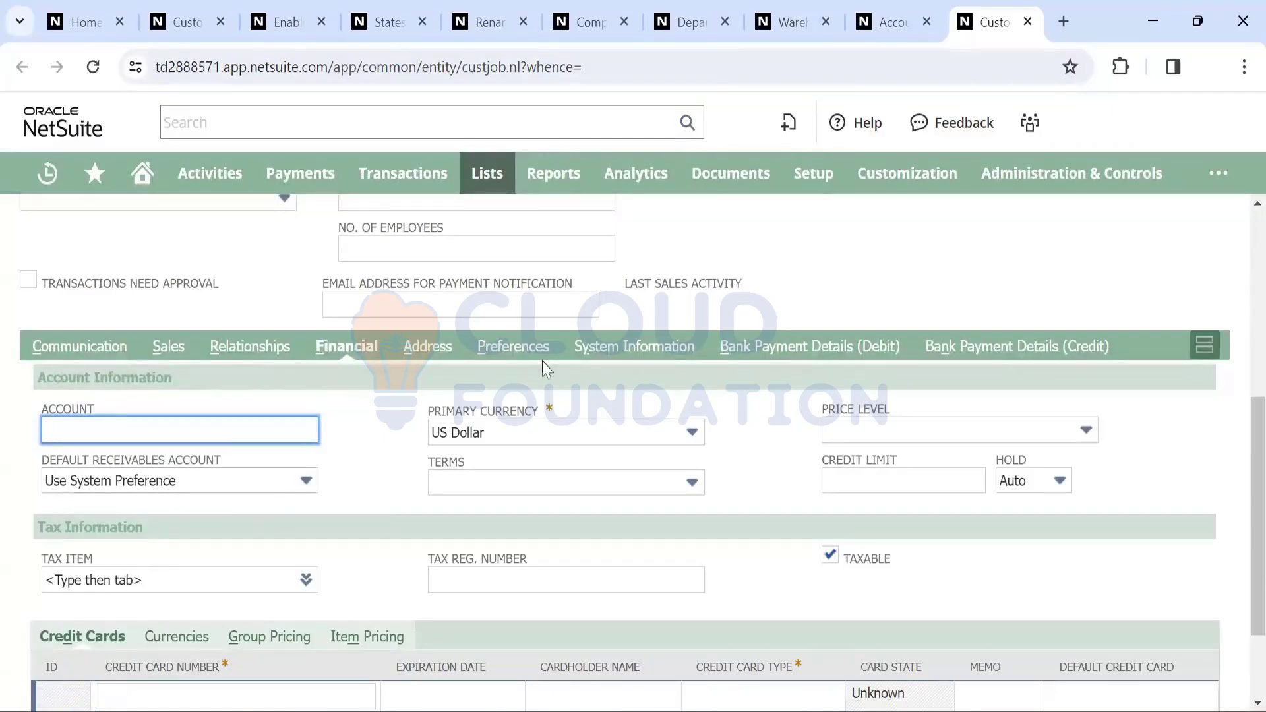
Compare the customer's Default Receivables Account choices with the accounting preference, keeping Use System Preference on the customer form
left_click(897, 22)
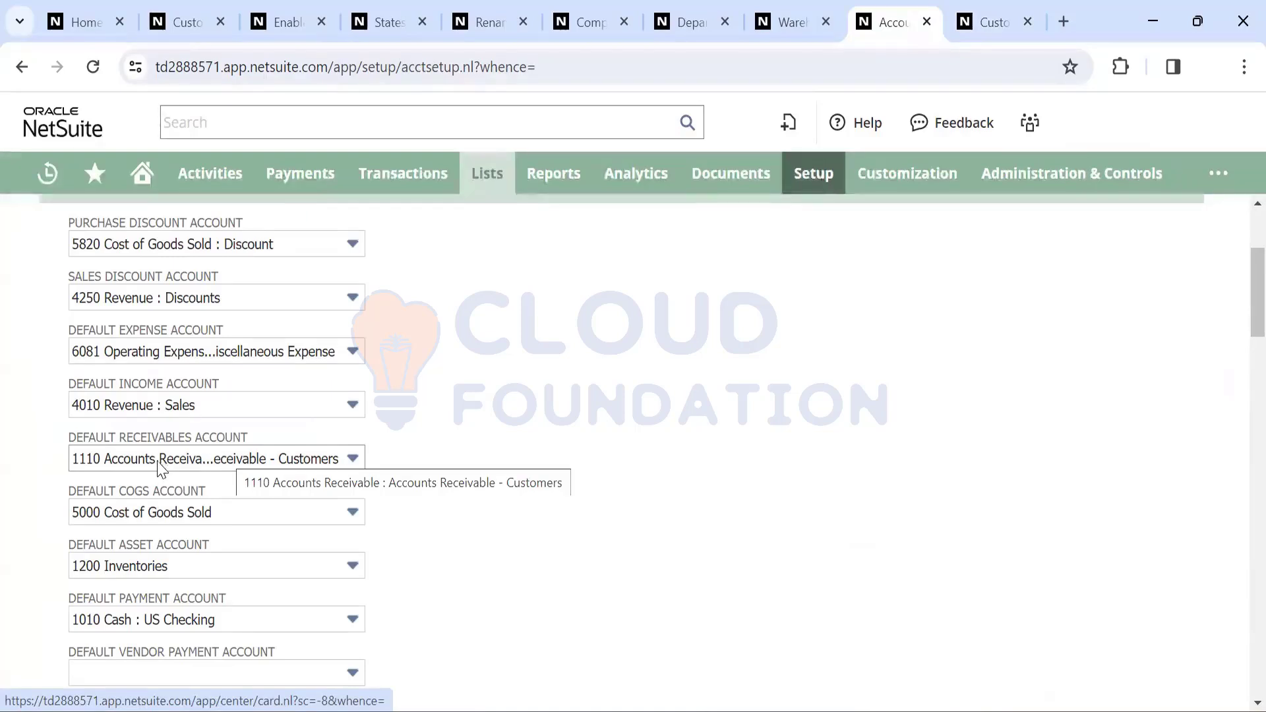
key("ctrl+Tab")
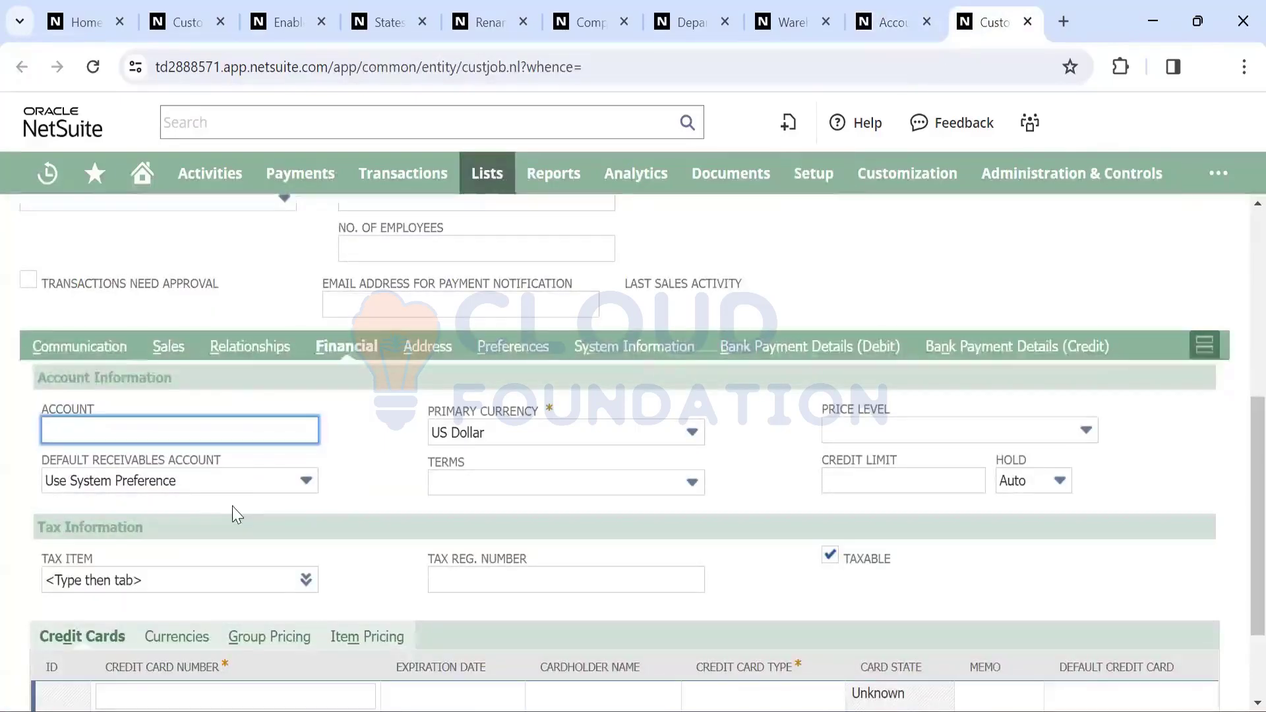
left_click(277, 480)
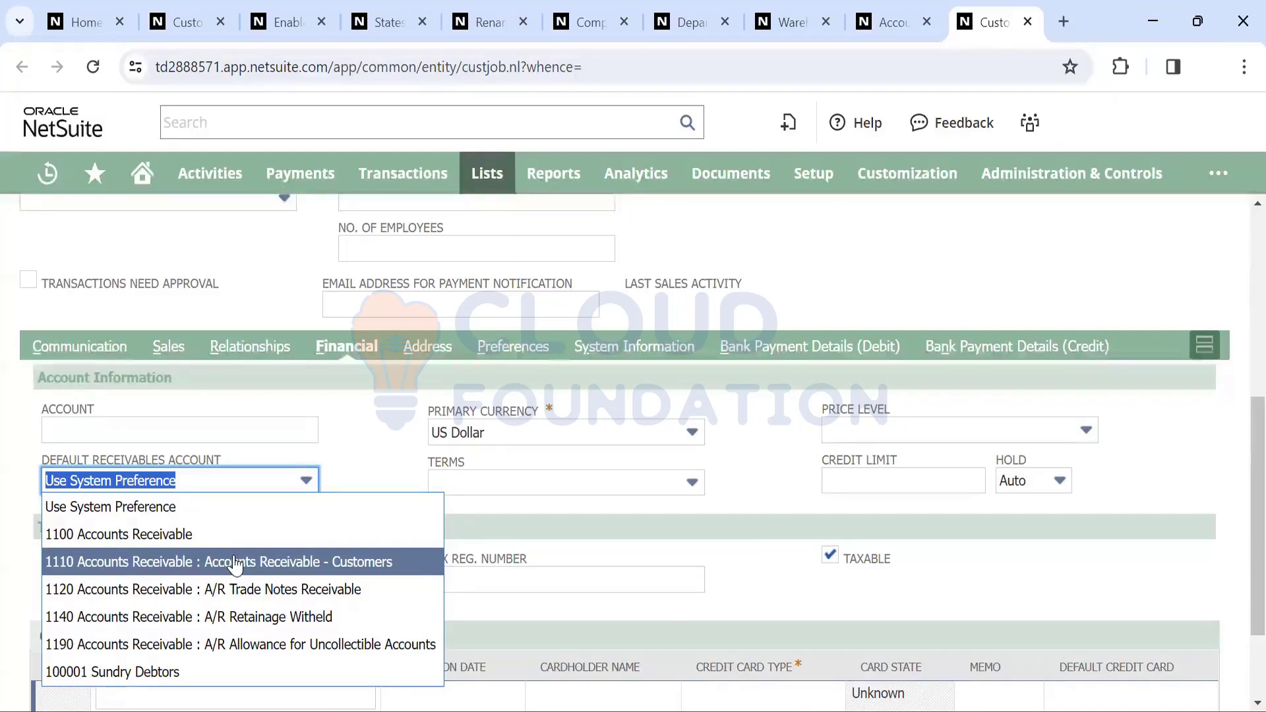
left_click(211, 507)
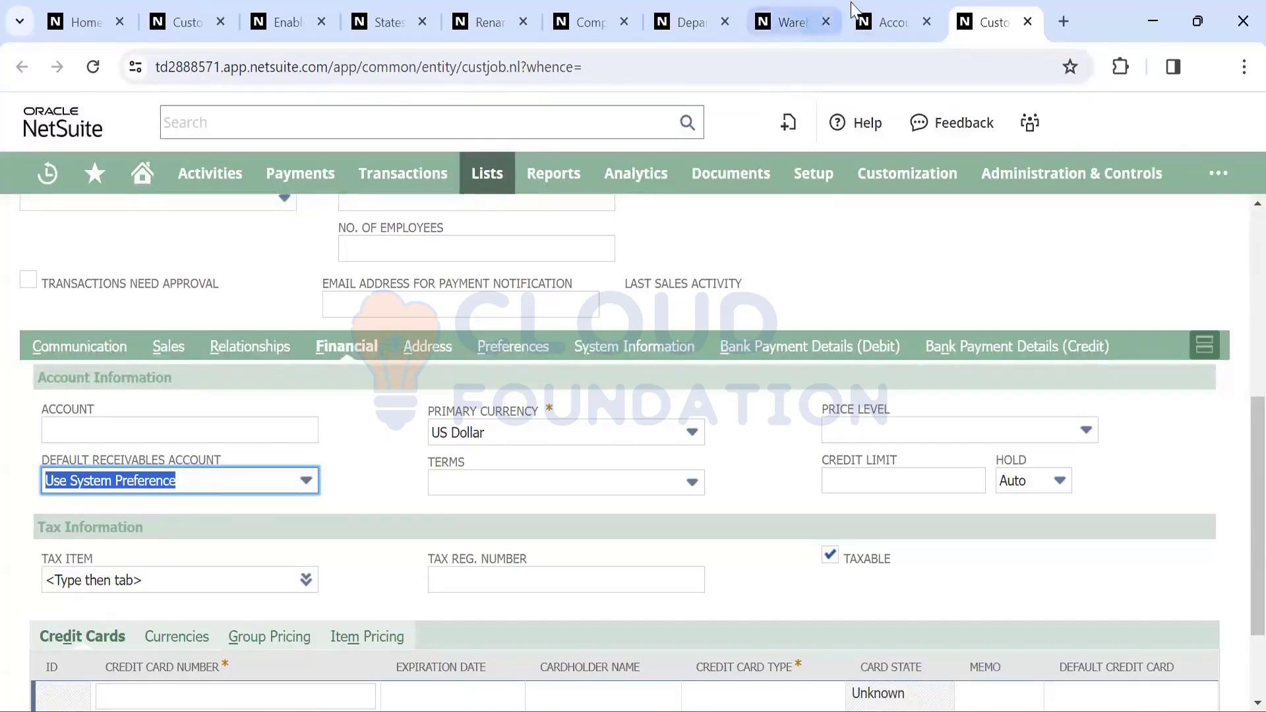
Return to the Accounting Preferences browser tab and review the remaining default accounts, Sales & Pricing and Inventory preferences
left_click(890, 22)
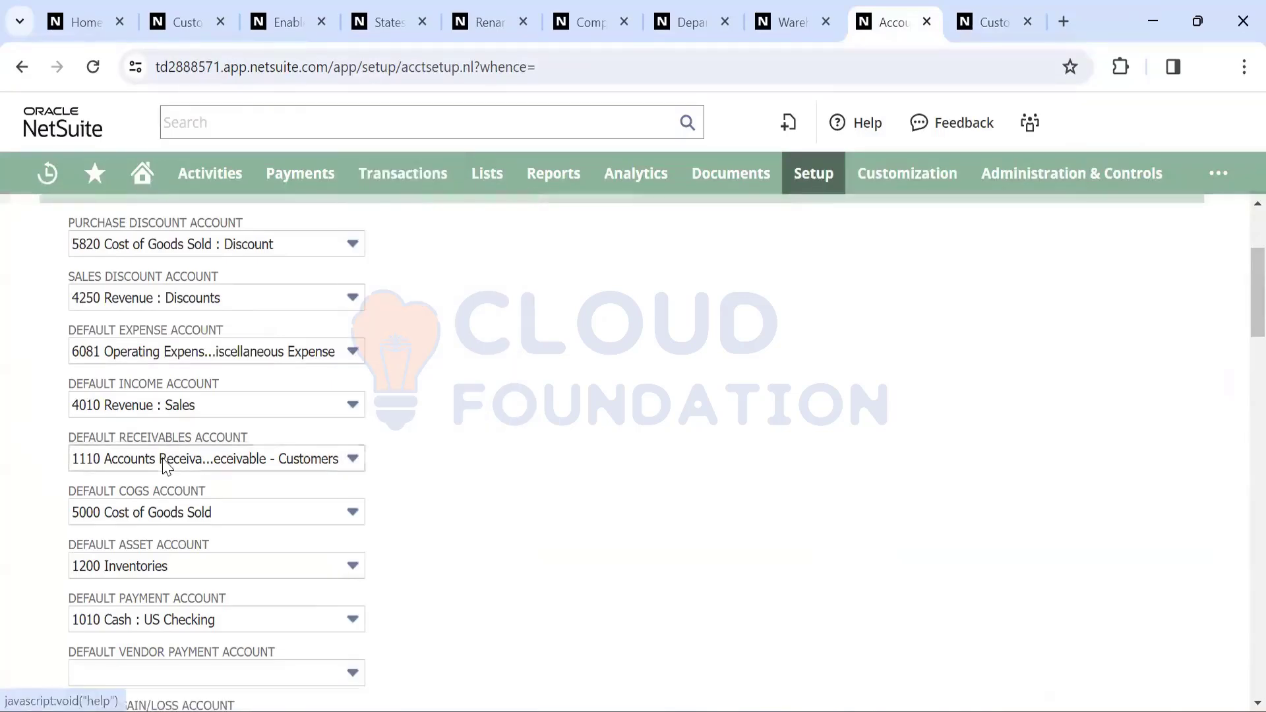
scroll(162, 462, "down", 7)
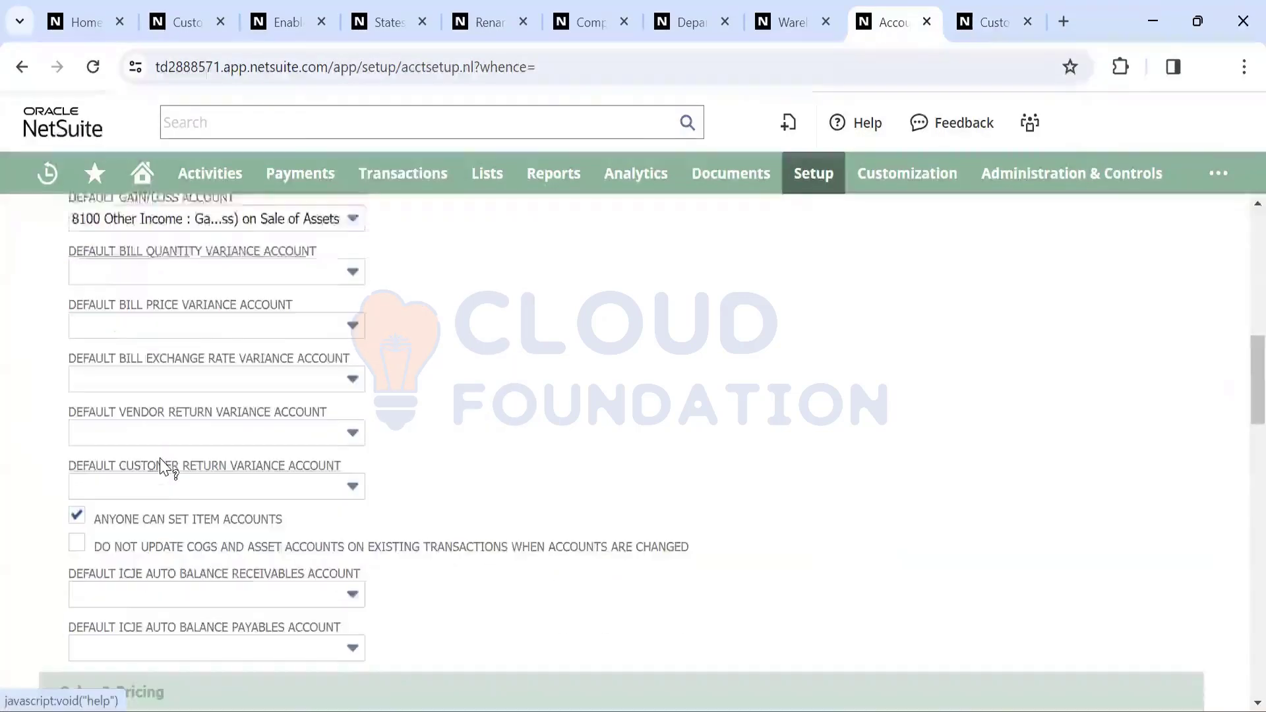
scroll(161, 464, "down", 3)
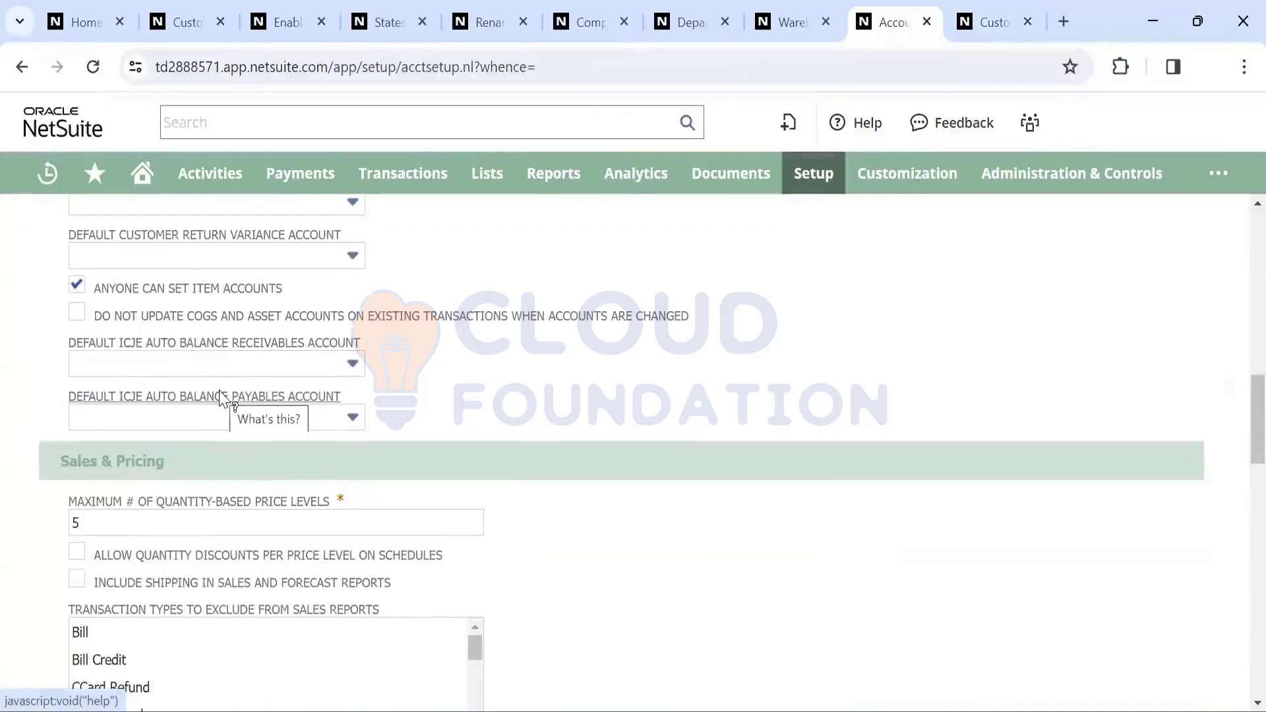
scroll(422, 375, "down", 3)
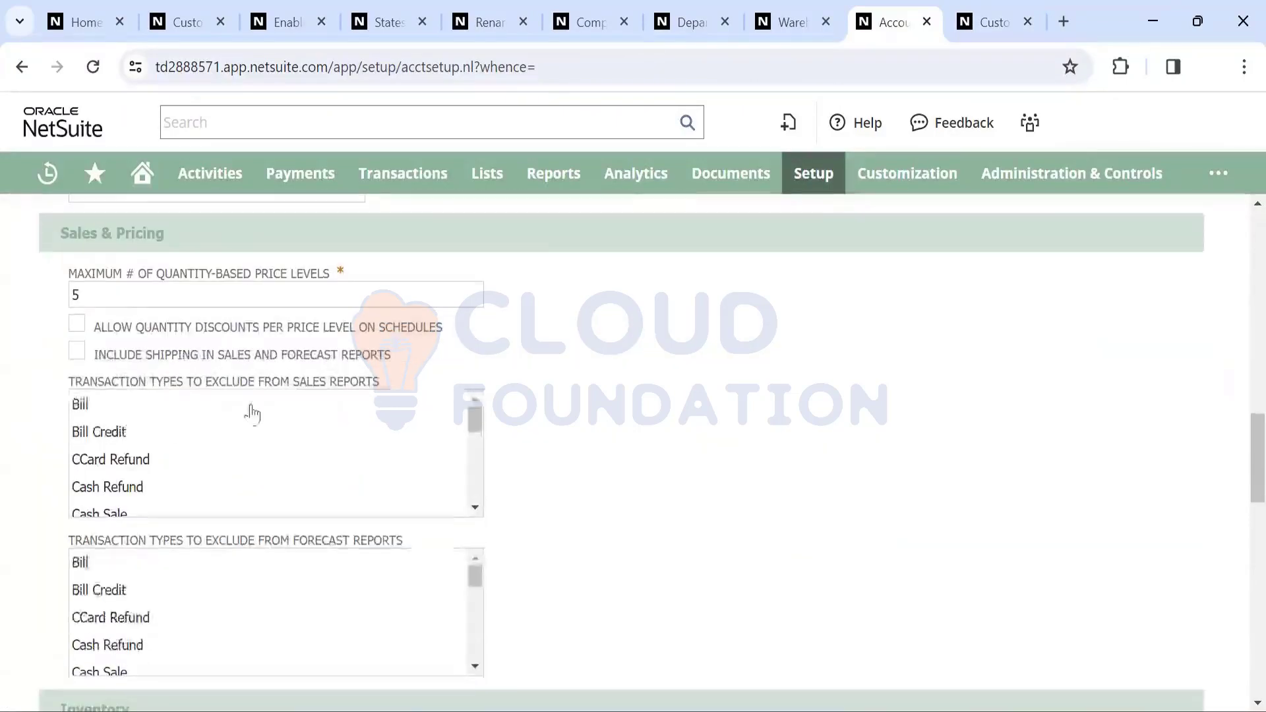
scroll(249, 409, "down", 1)
scroll(345, 416, "up", 1)
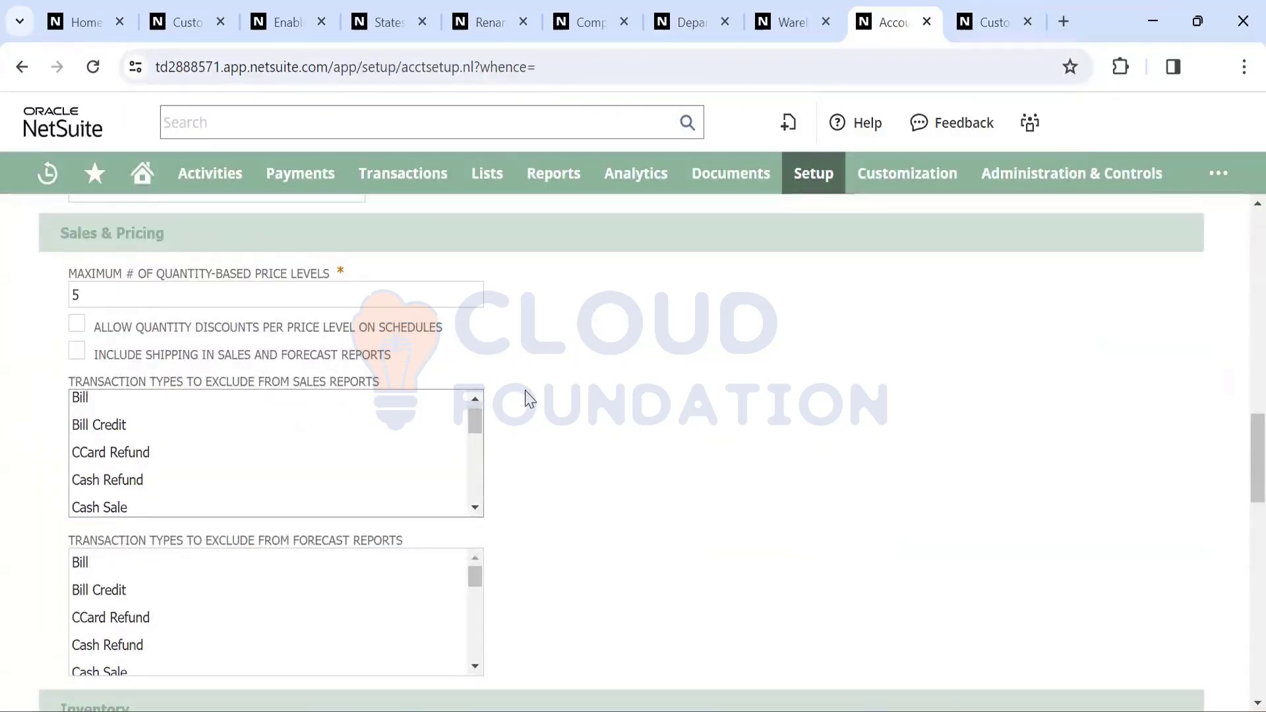
scroll(529, 399, "down", 2)
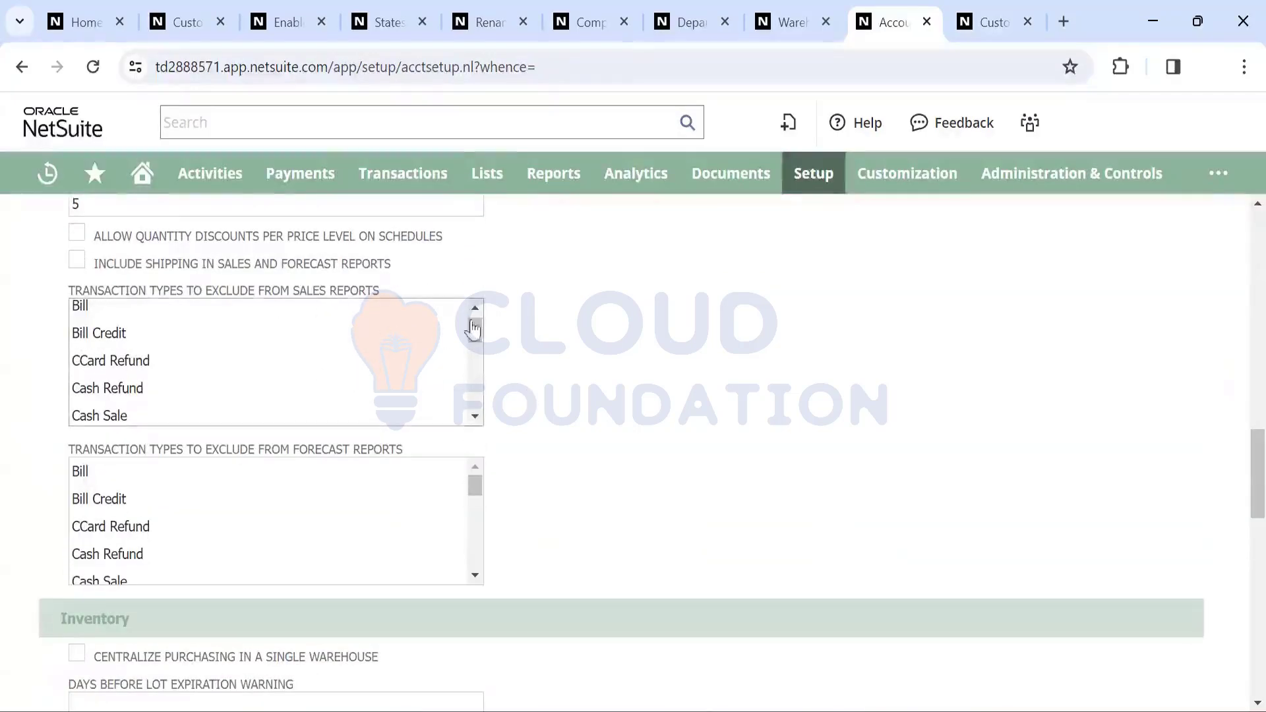
scroll(525, 316, "up", 2)
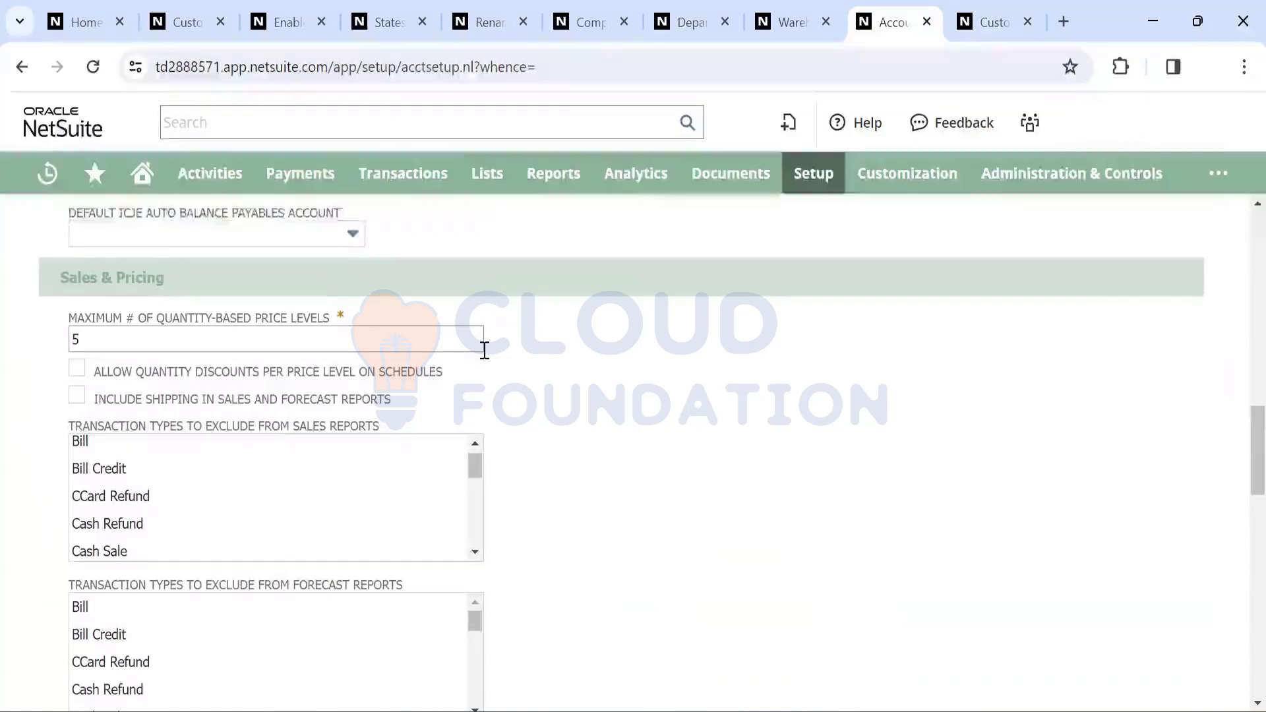
scroll(483, 351, "down", 6)
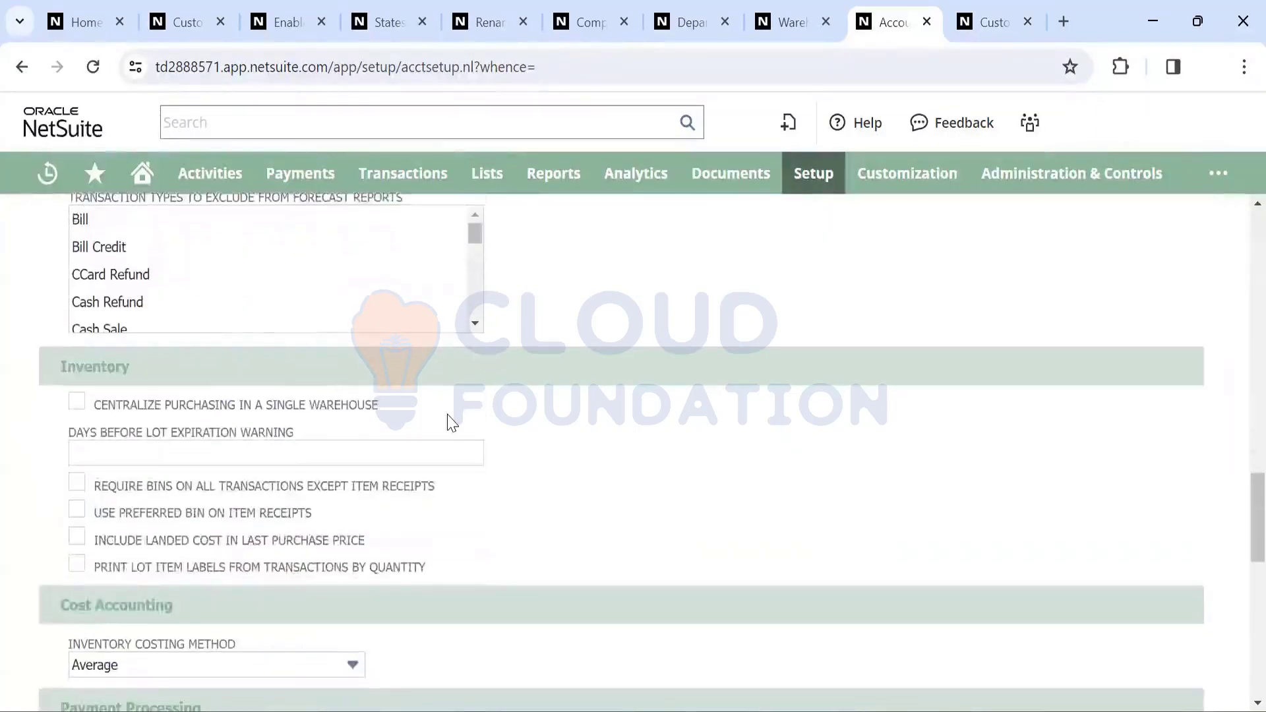
Check the Inventory Costing Method choices under Cost Accounting and keep Average
scroll(369, 408, "down", 5)
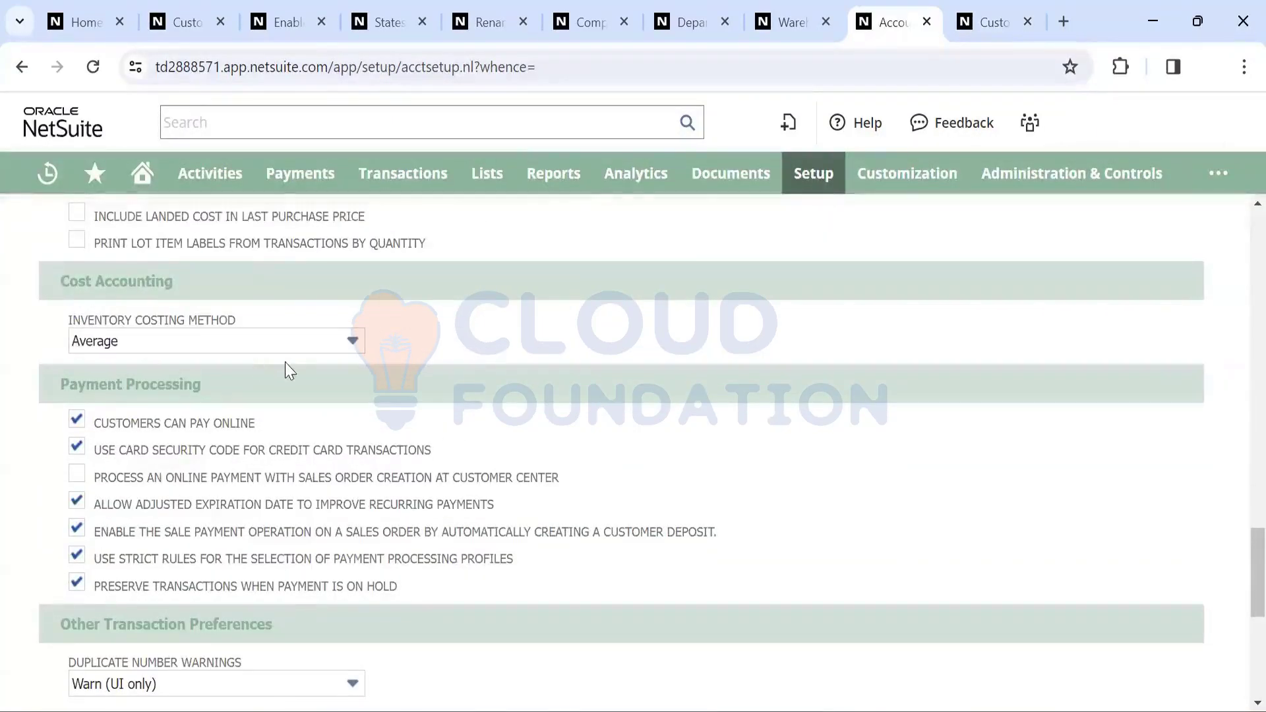
left_click(185, 345)
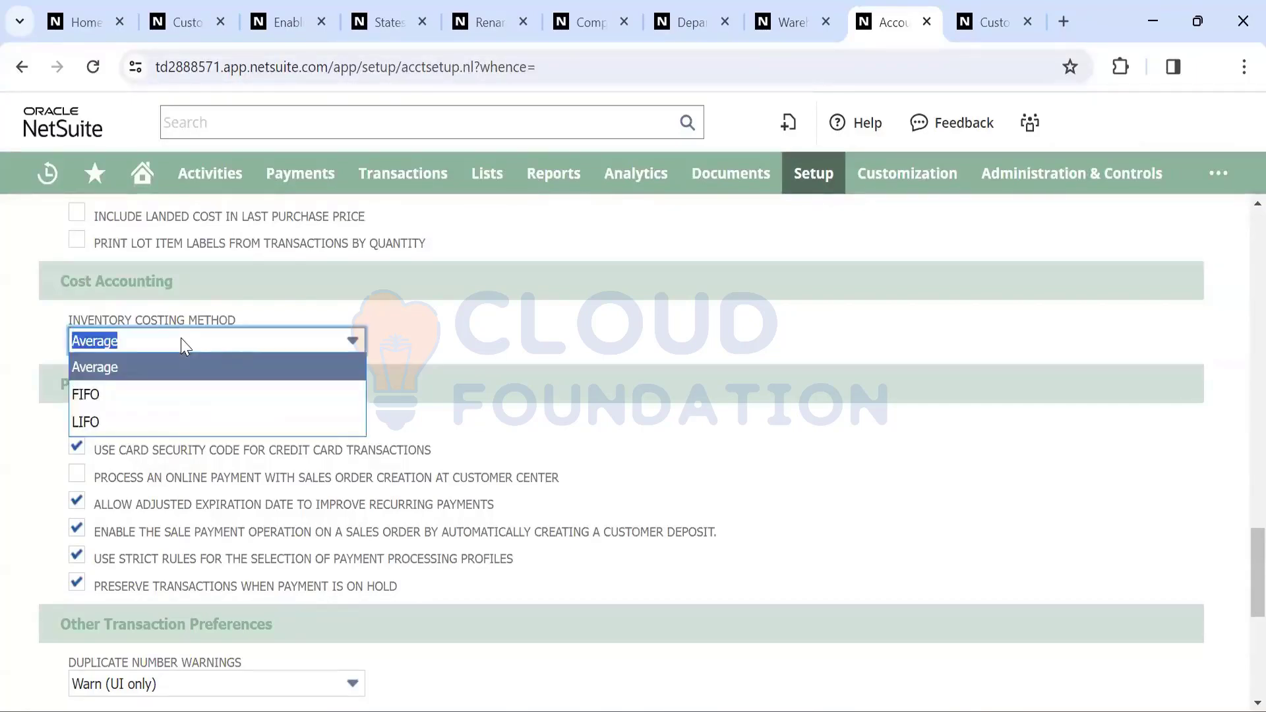
left_click(184, 344)
left_click(167, 343)
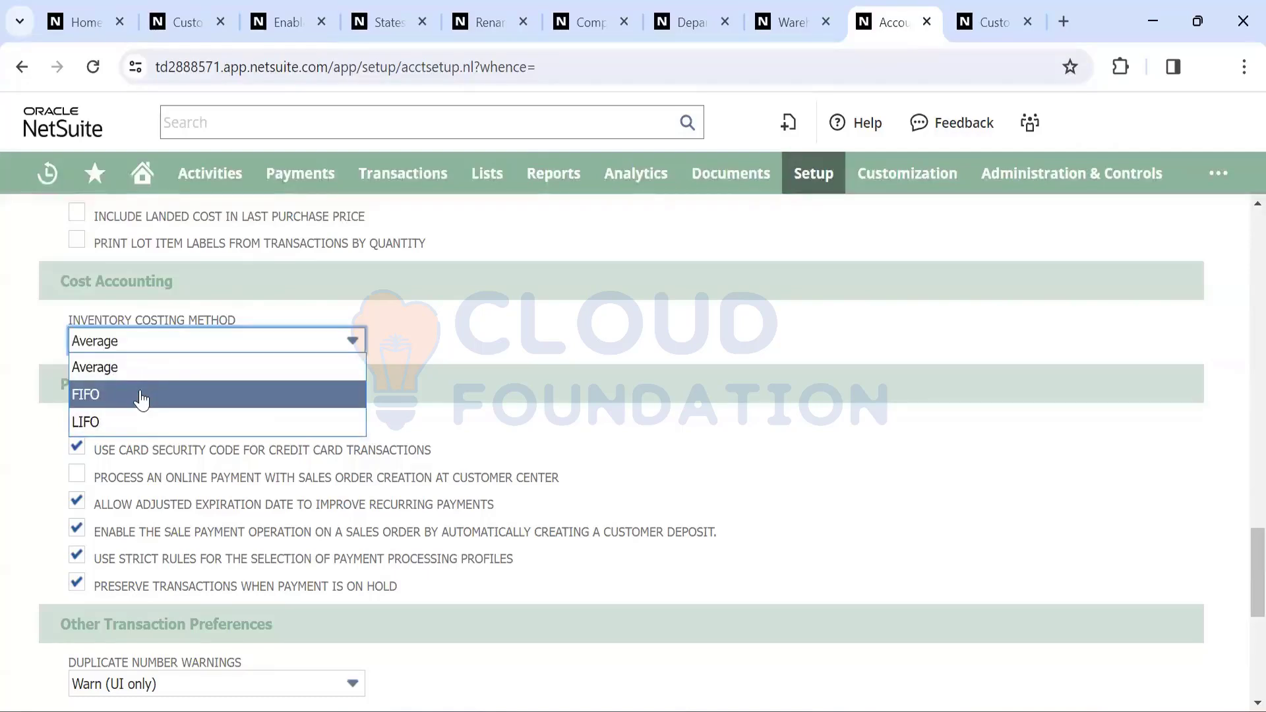
left_click(165, 368)
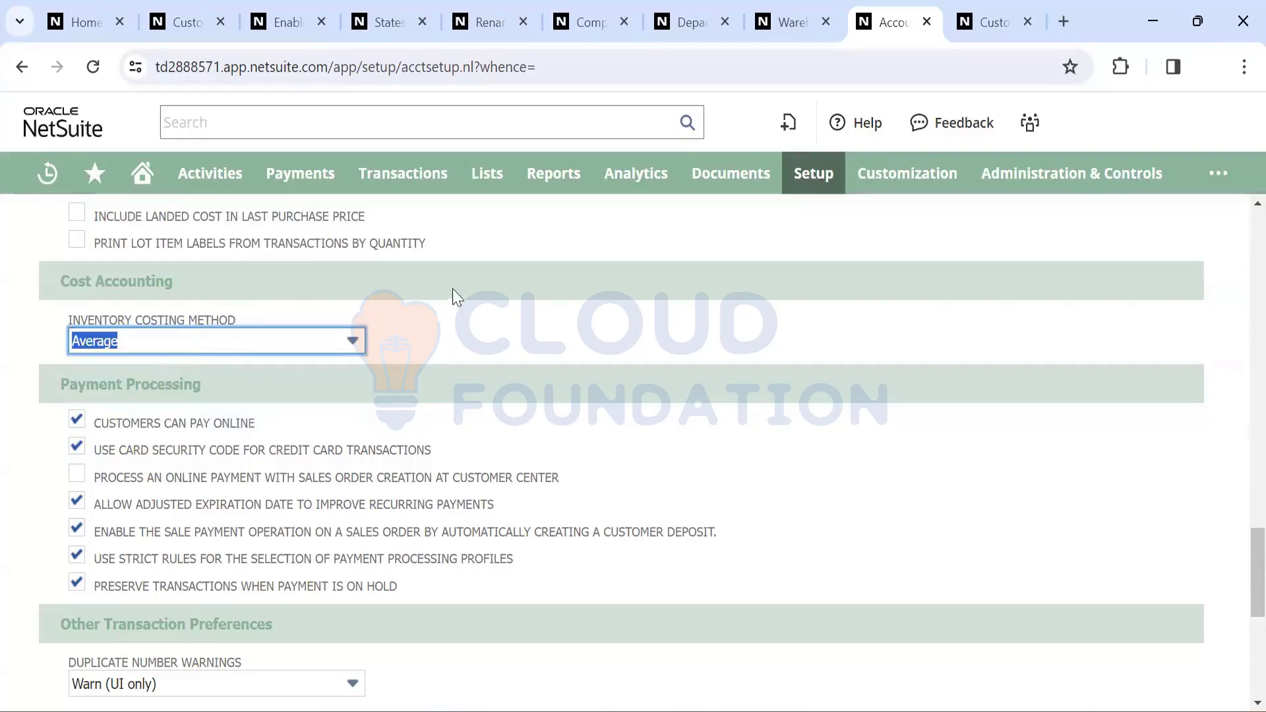
Check the Duplicate Number Warnings choices under Other Transaction Preferences and keep Warn (UI only)
scroll(453, 293, "down", 6)
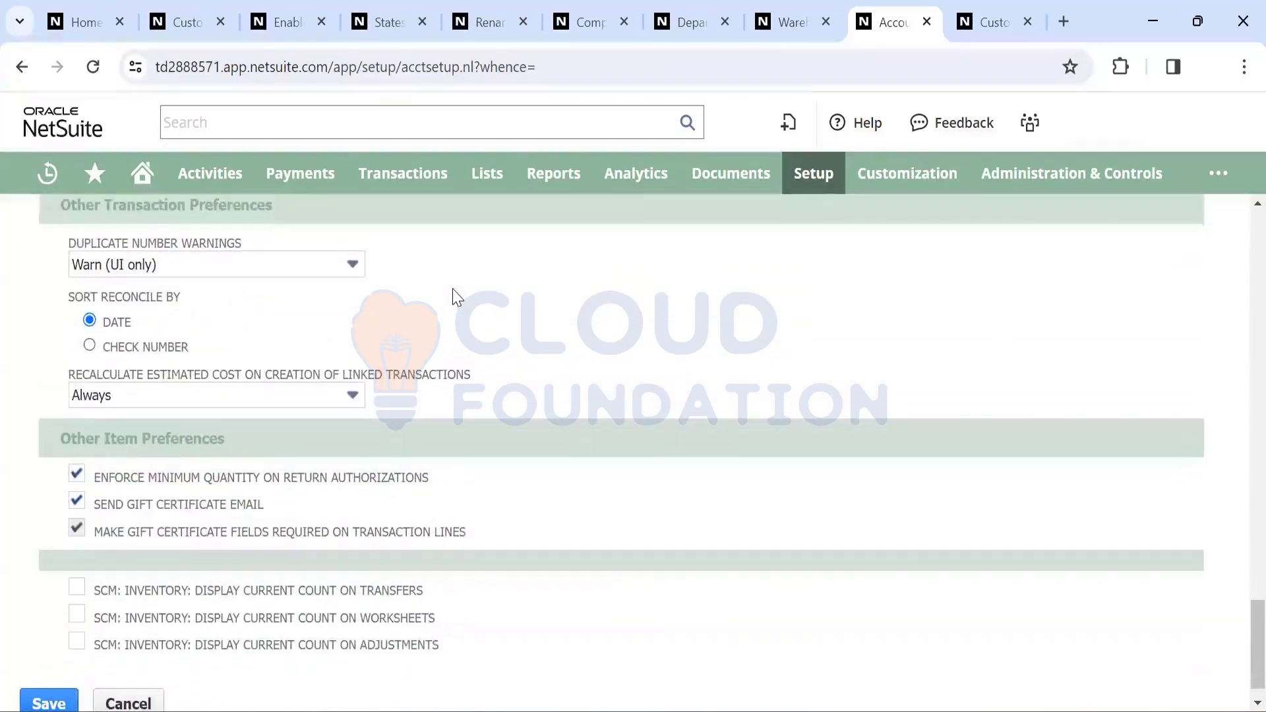
left_click(262, 270)
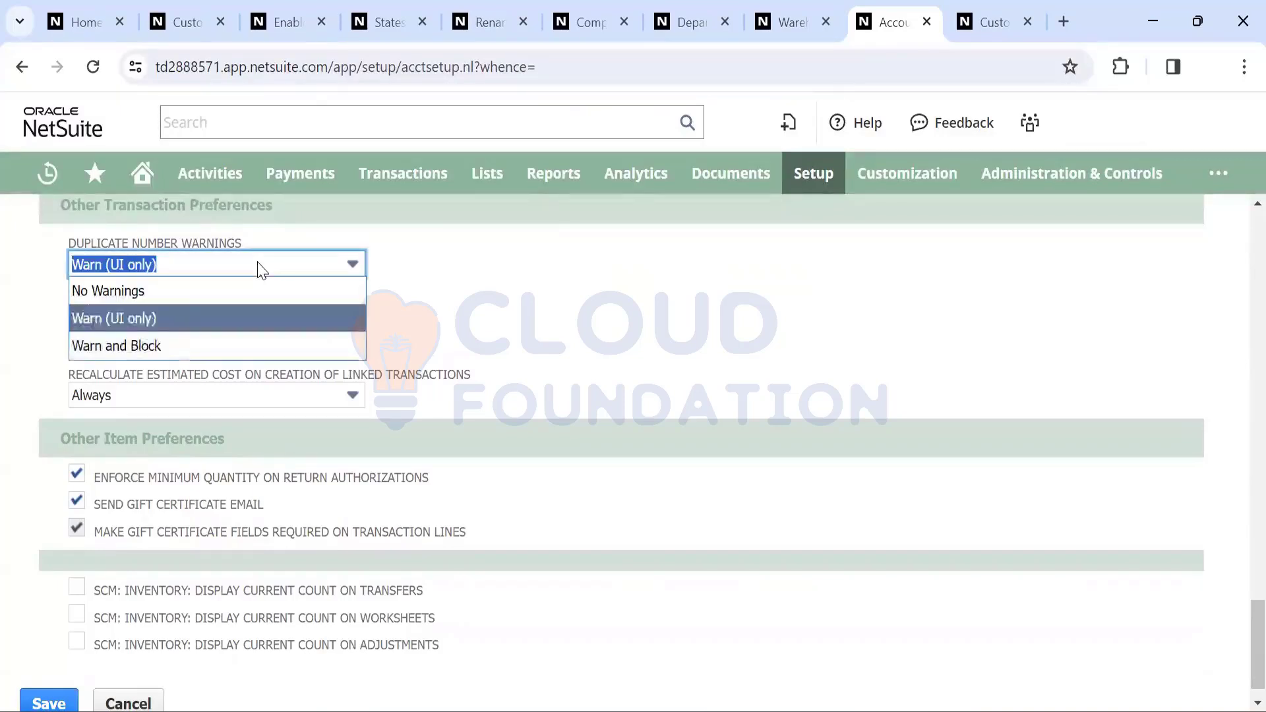
left_click(261, 271)
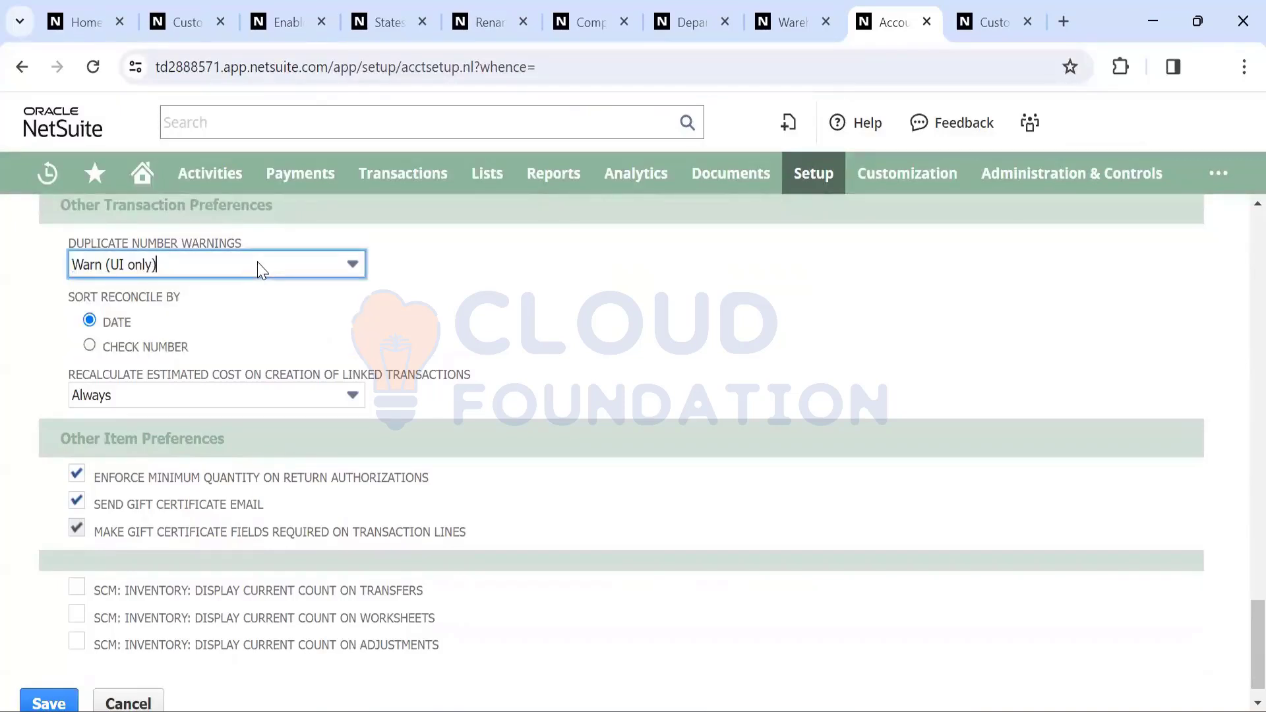
left_click(344, 266)
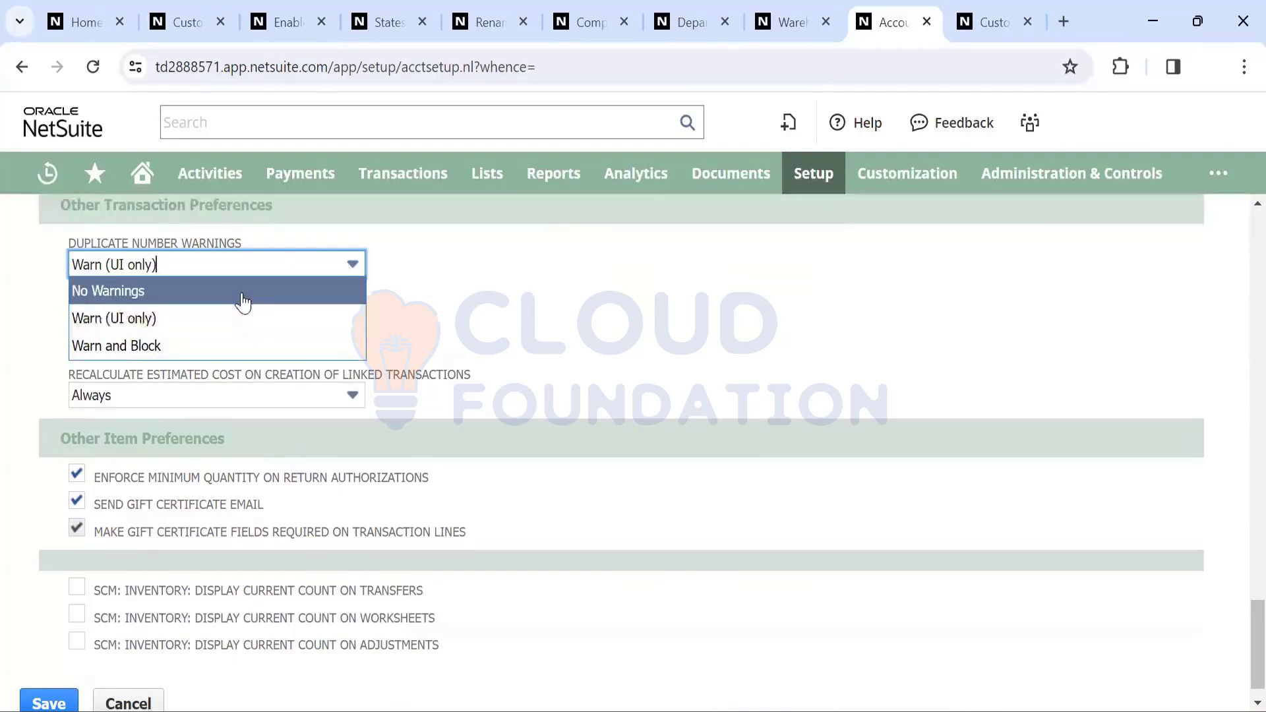
left_click(283, 317)
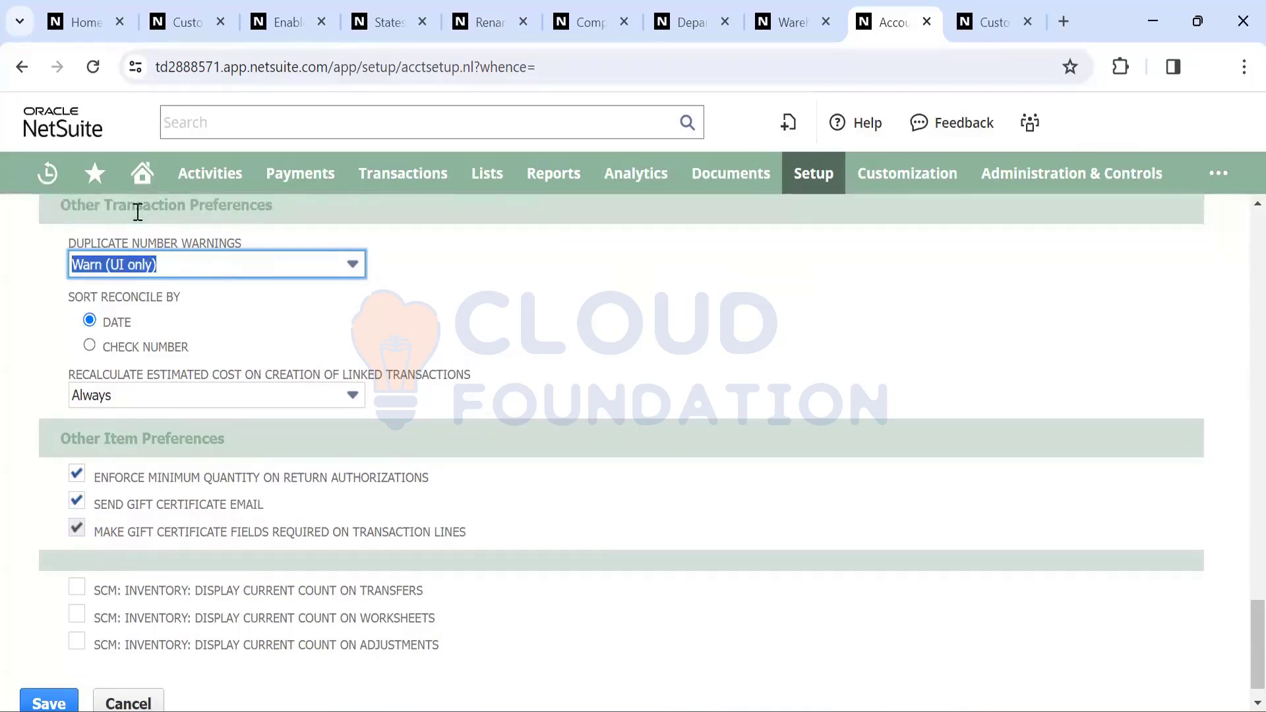
left_click(297, 266)
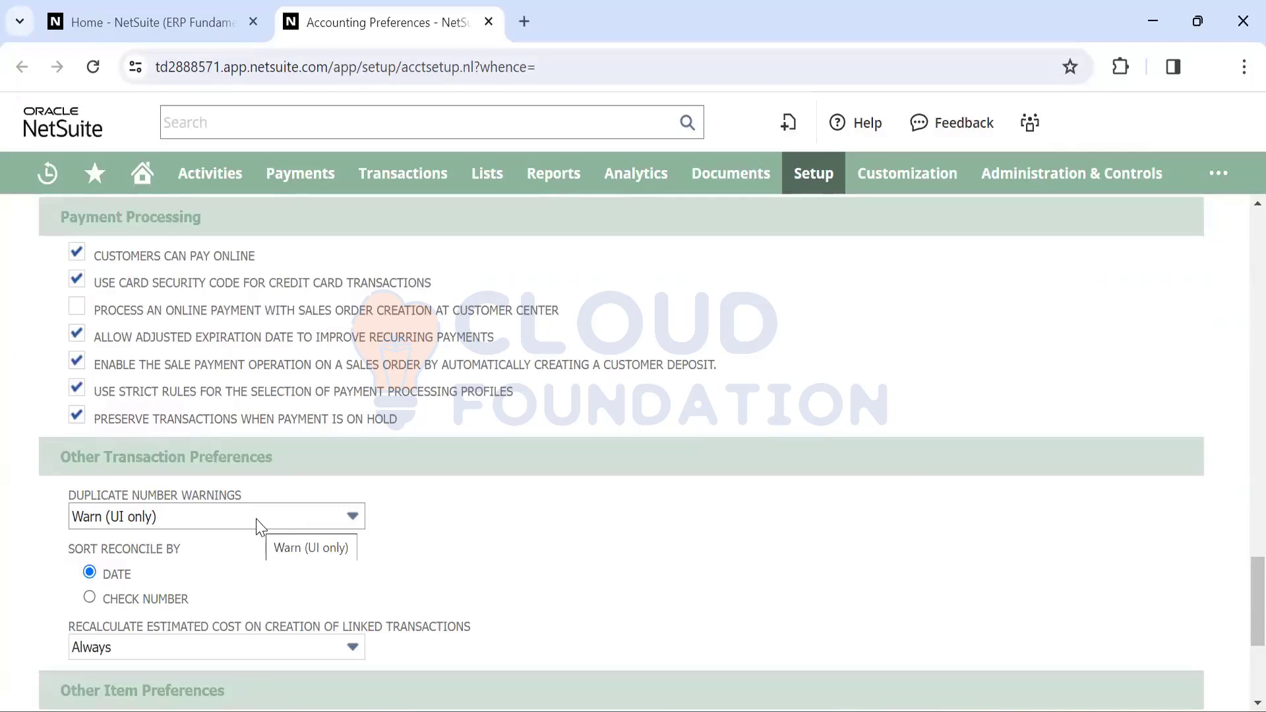
Try No Warnings and Warn and Block for Duplicate Number Warnings, and set the preference back to Warn (UI only)
left_click(257, 518)
left_click(245, 571)
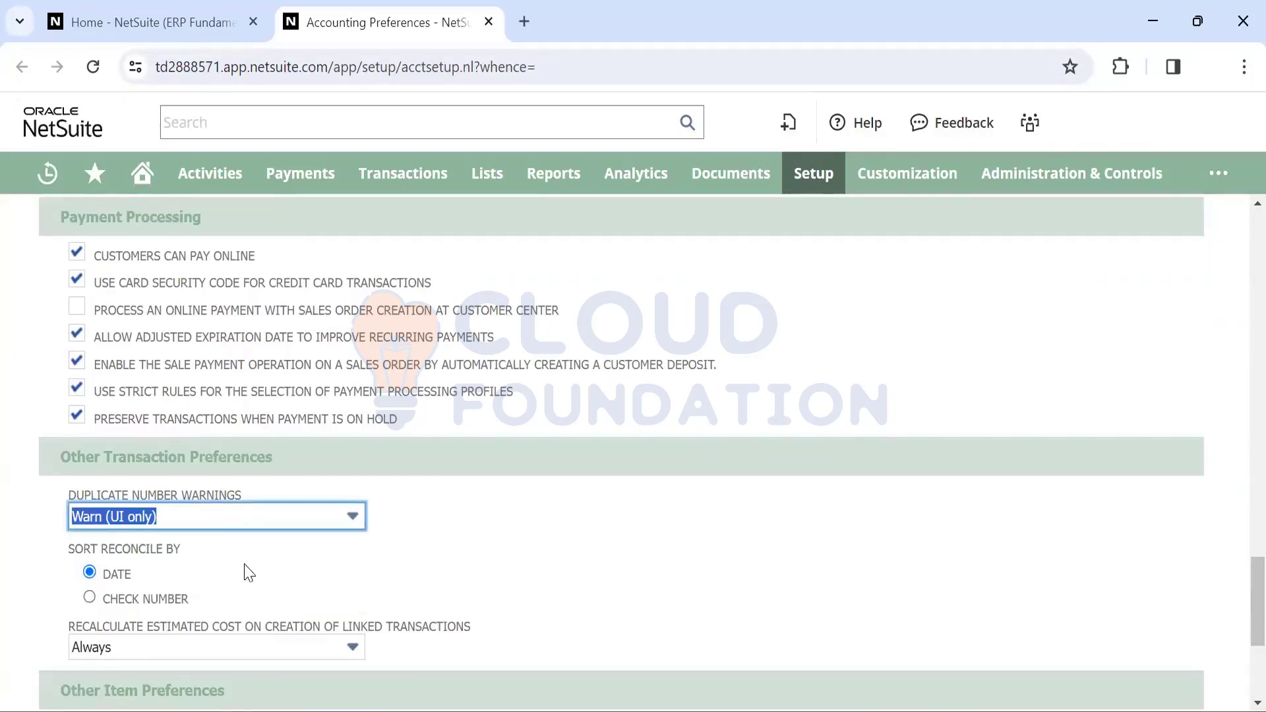
left_click(208, 524)
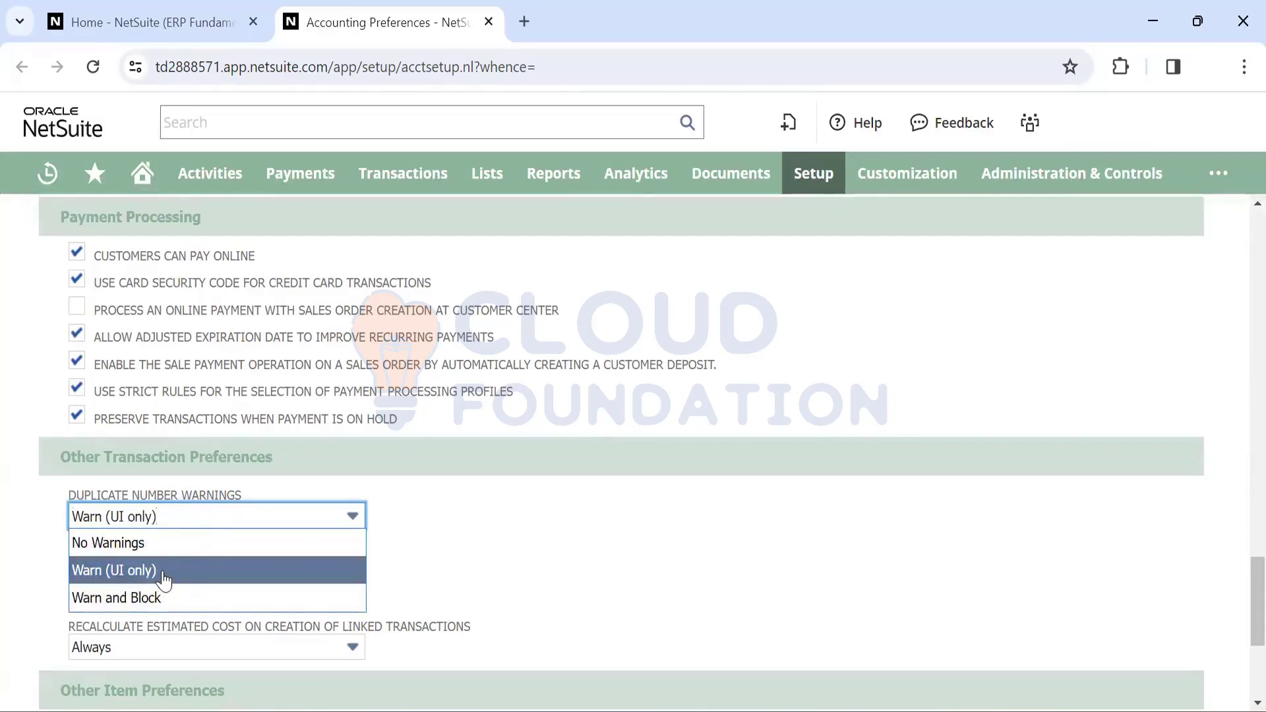
left_click(150, 542)
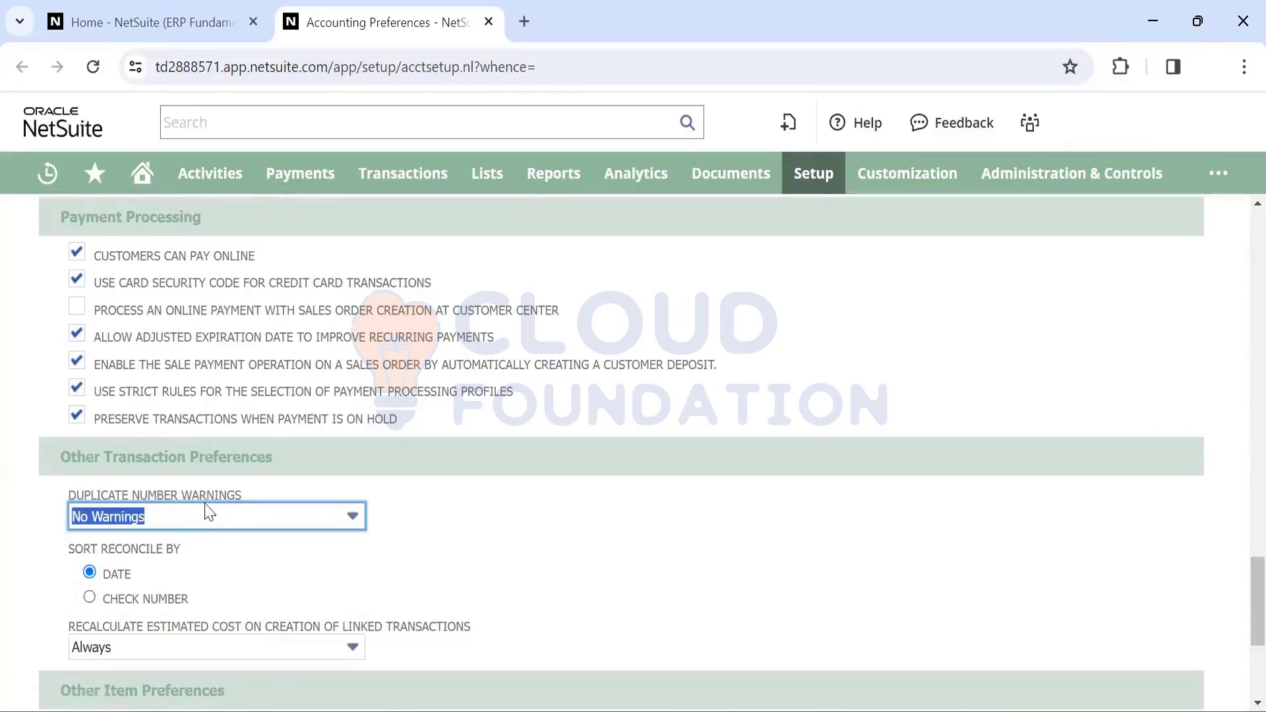
left_click(221, 516)
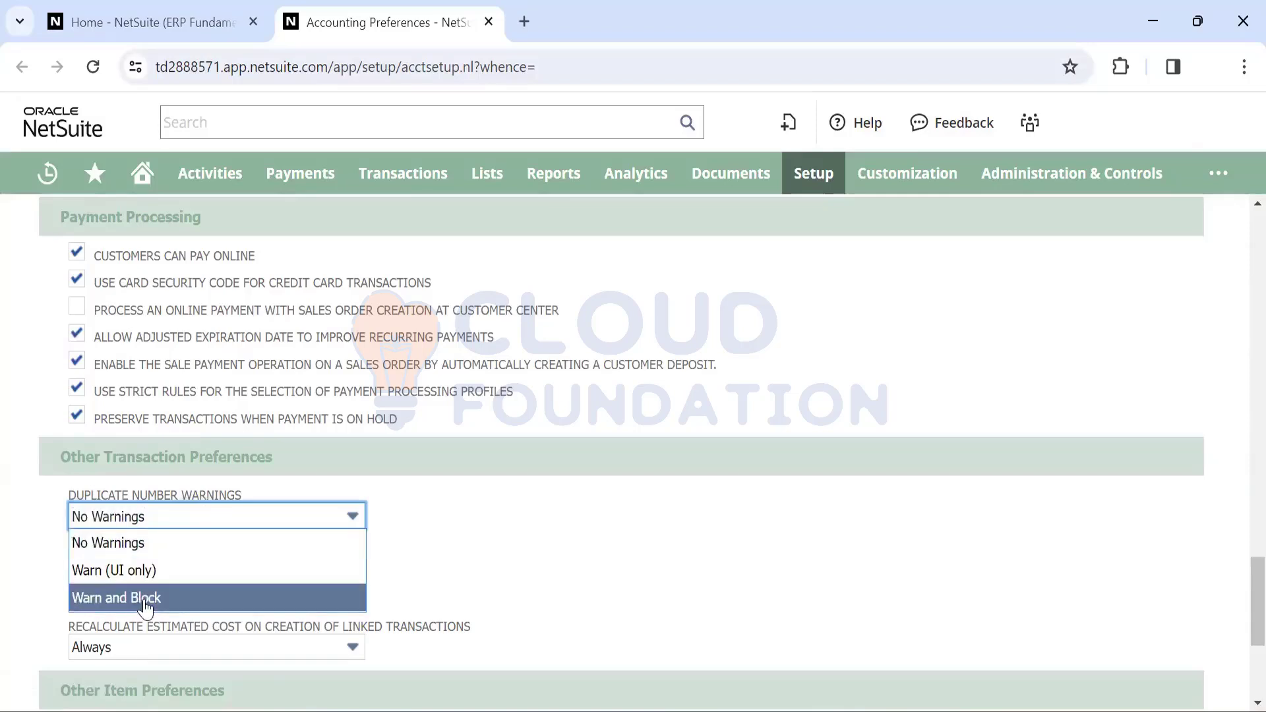
left_click(147, 600)
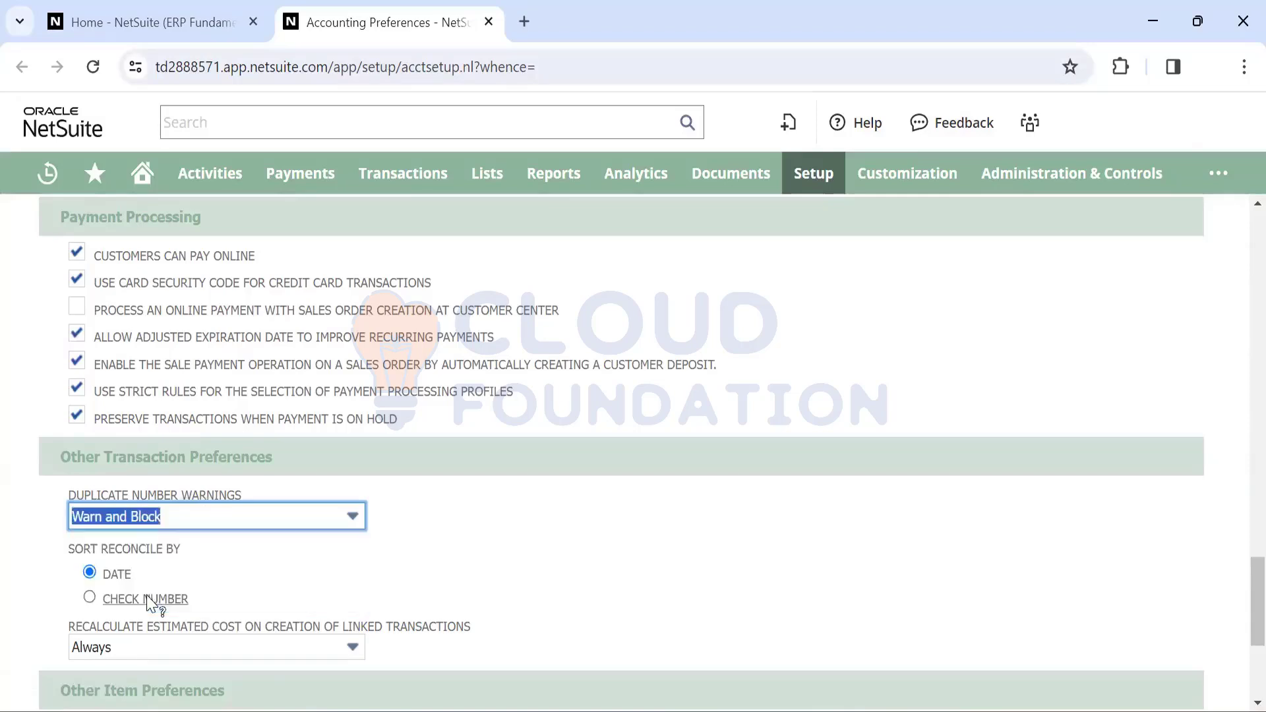
left_click(282, 519)
left_click(177, 571)
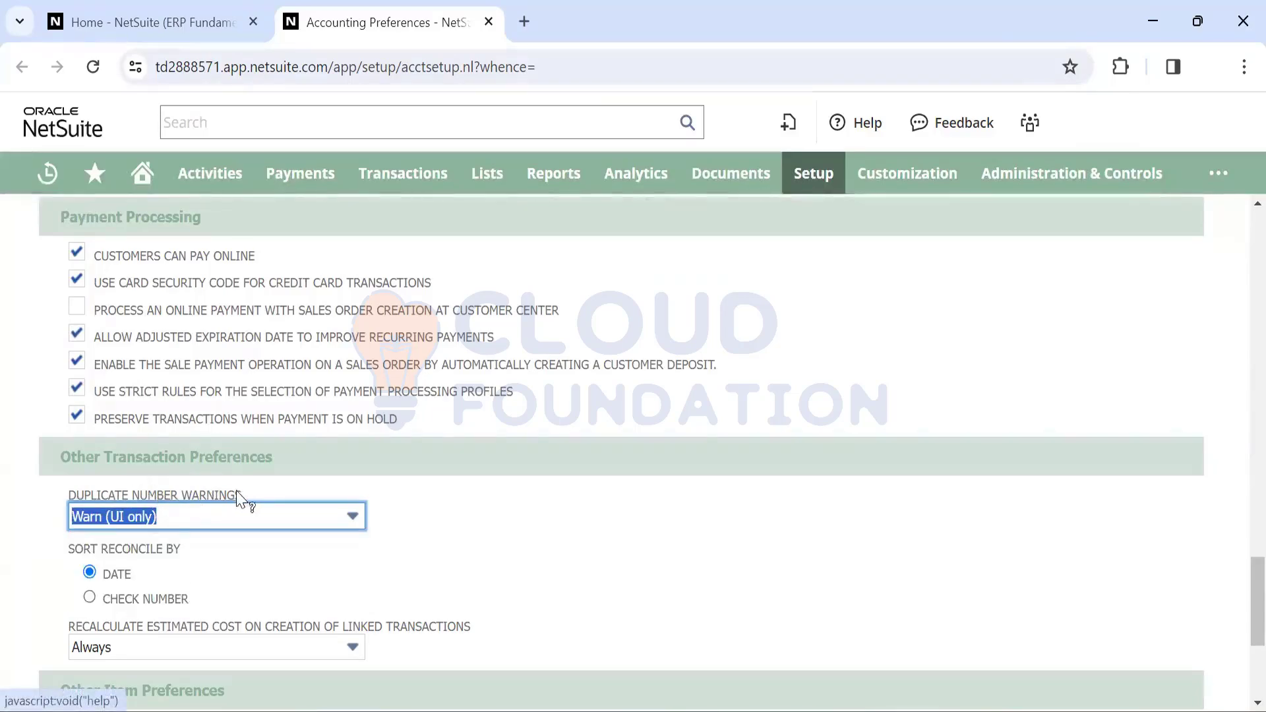
scroll(240, 497, "down", 2)
scroll(238, 495, "down", 2)
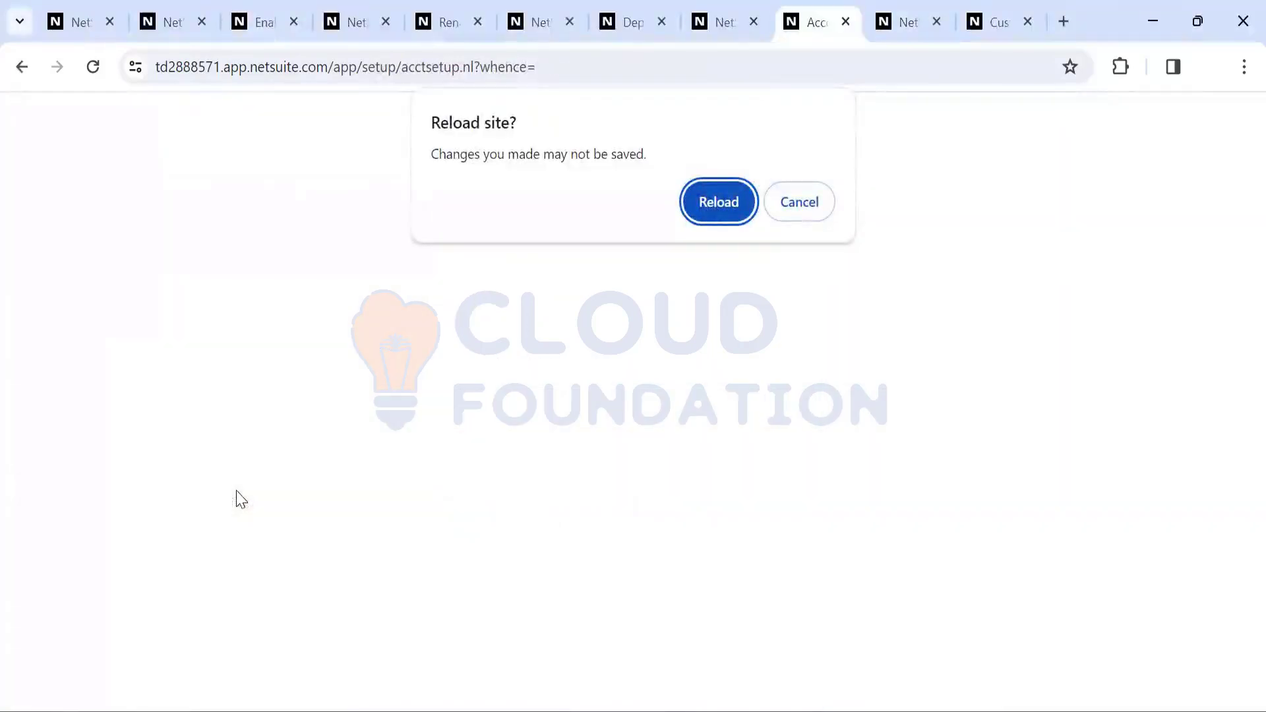
Reload the Accounting Preferences page without saving changes and switch to the other browser window
left_click(704, 202)
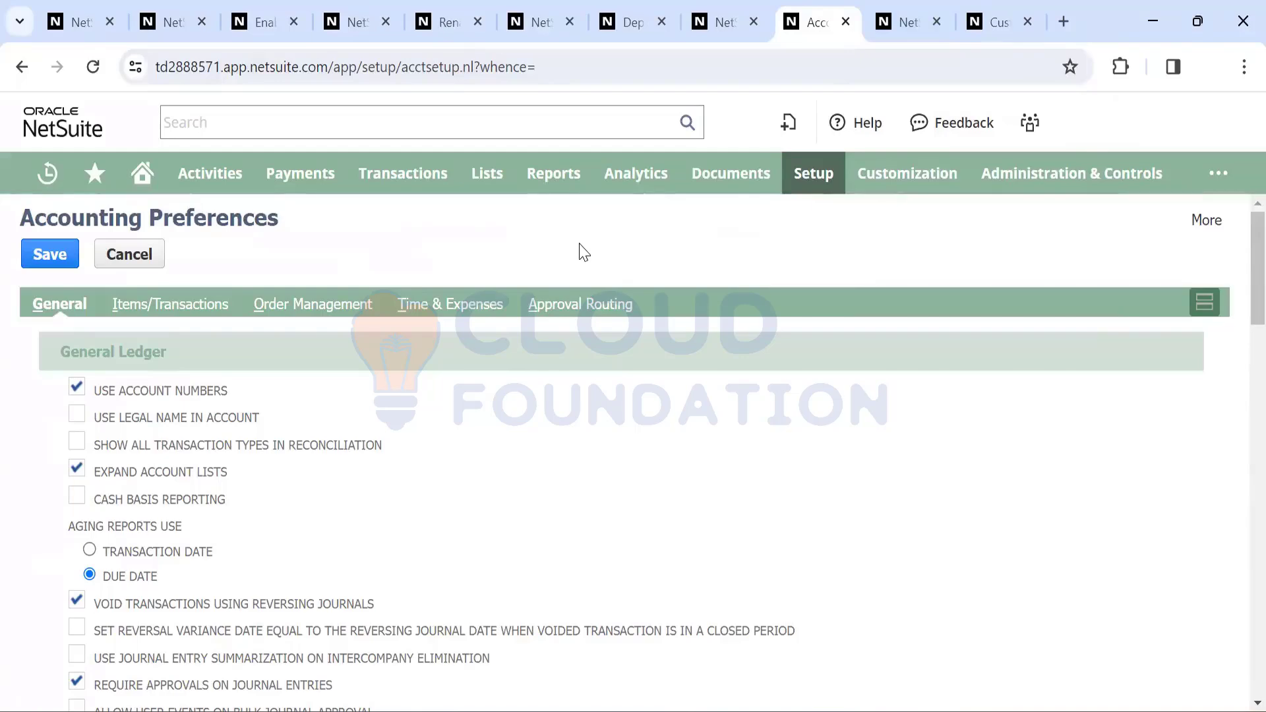
key("alt+Tab")
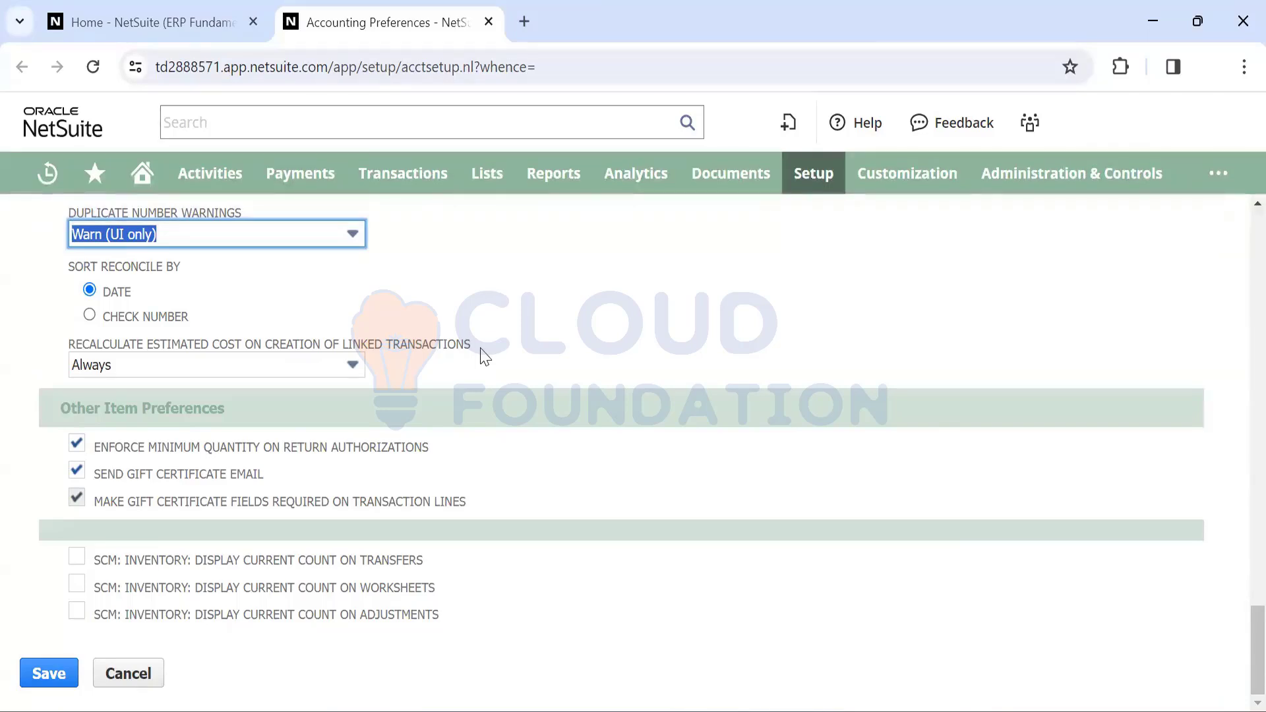
Open the Set Up Taxes page from the accounting setup and leave Accounting Preferences without saving changes
mouse_move(813, 175)
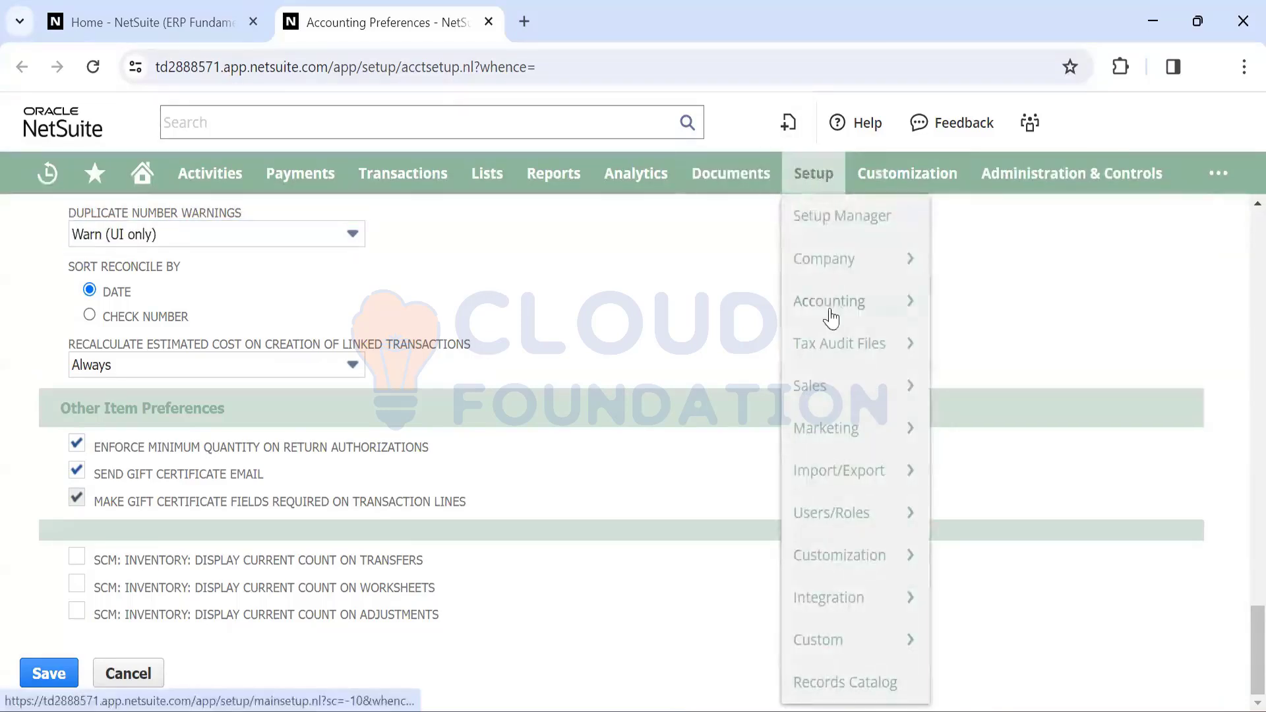
mouse_move(830, 319)
scroll(966, 422, "down", 4)
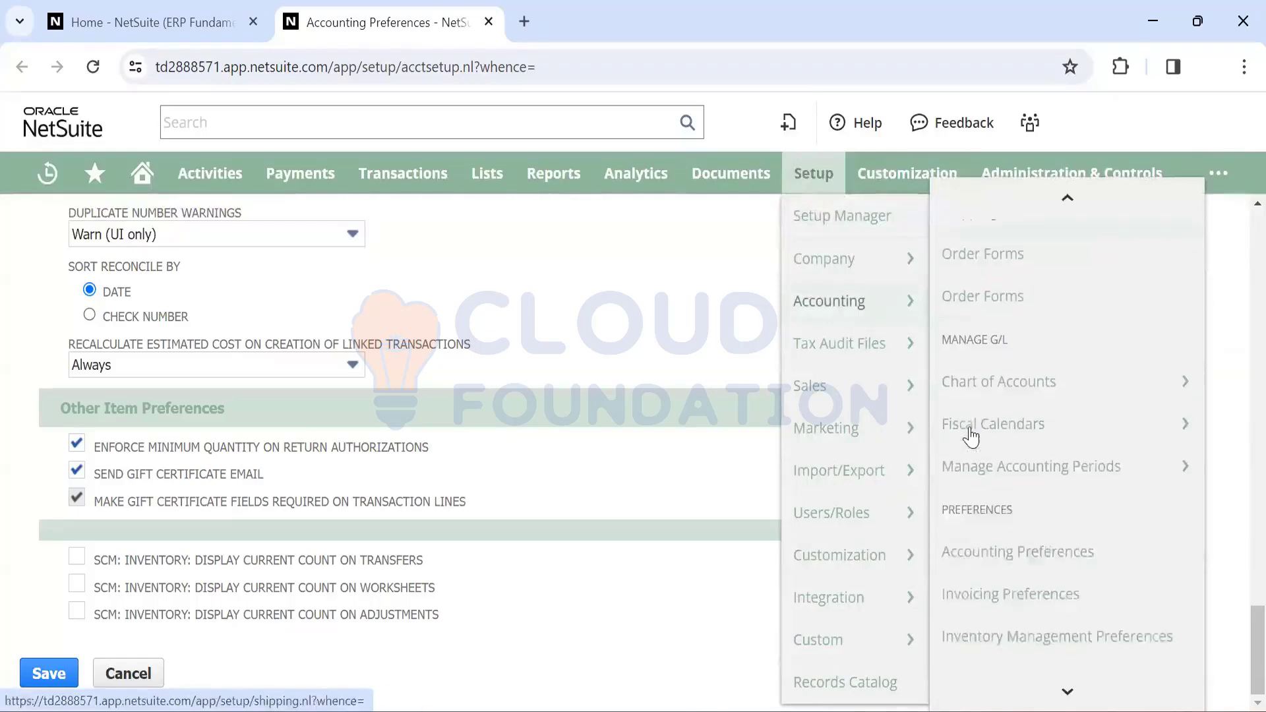
scroll(1002, 461, "down", 3)
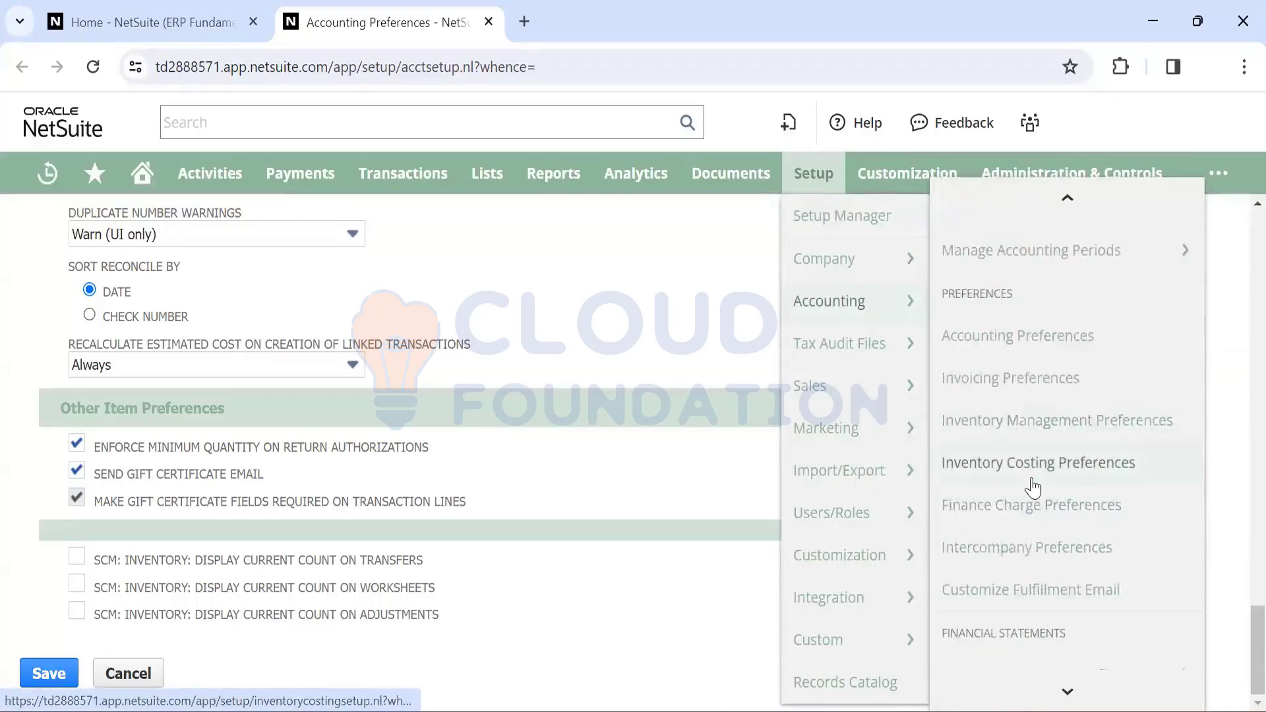
scroll(1032, 487, "down", 1)
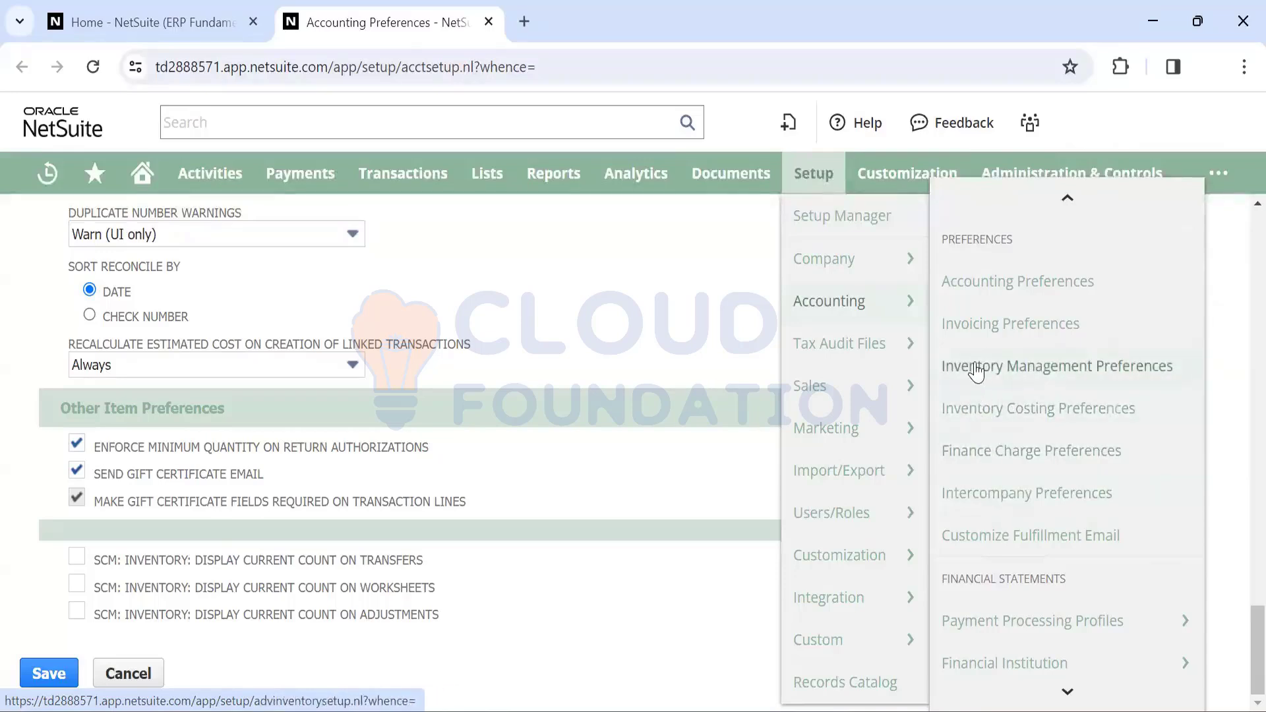
scroll(976, 372, "down", 4)
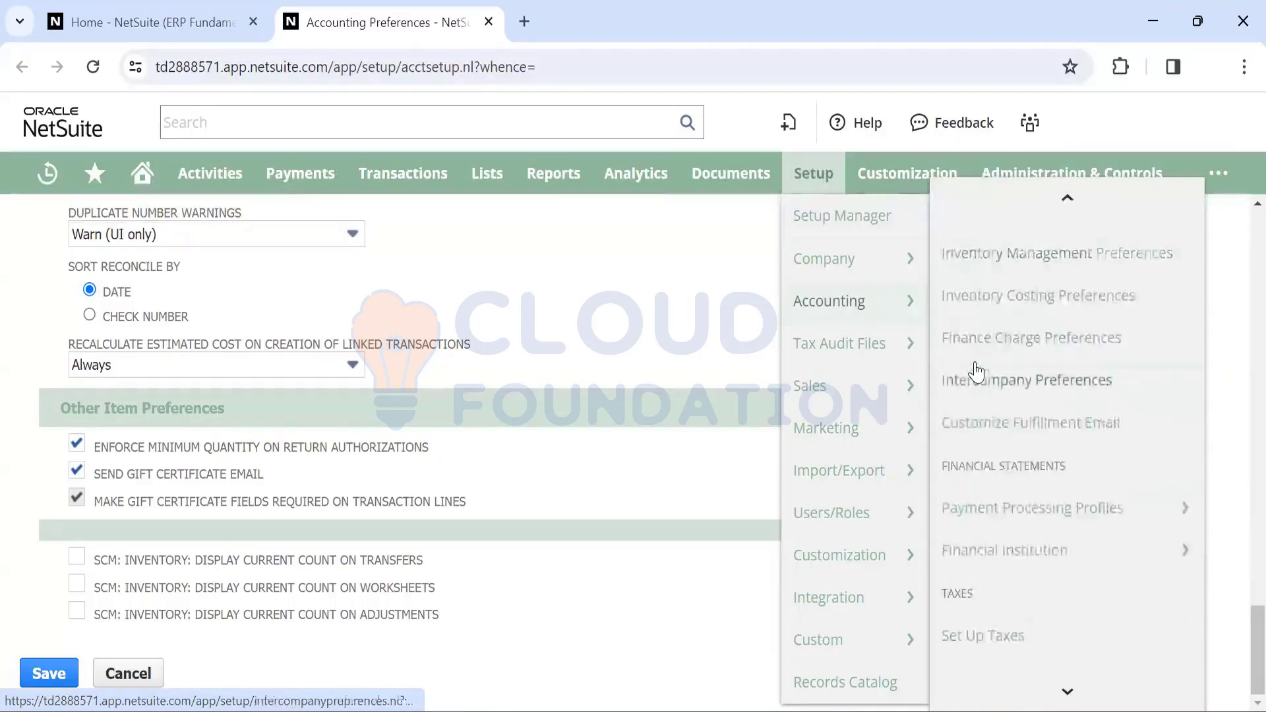
scroll(979, 371, "down", 2)
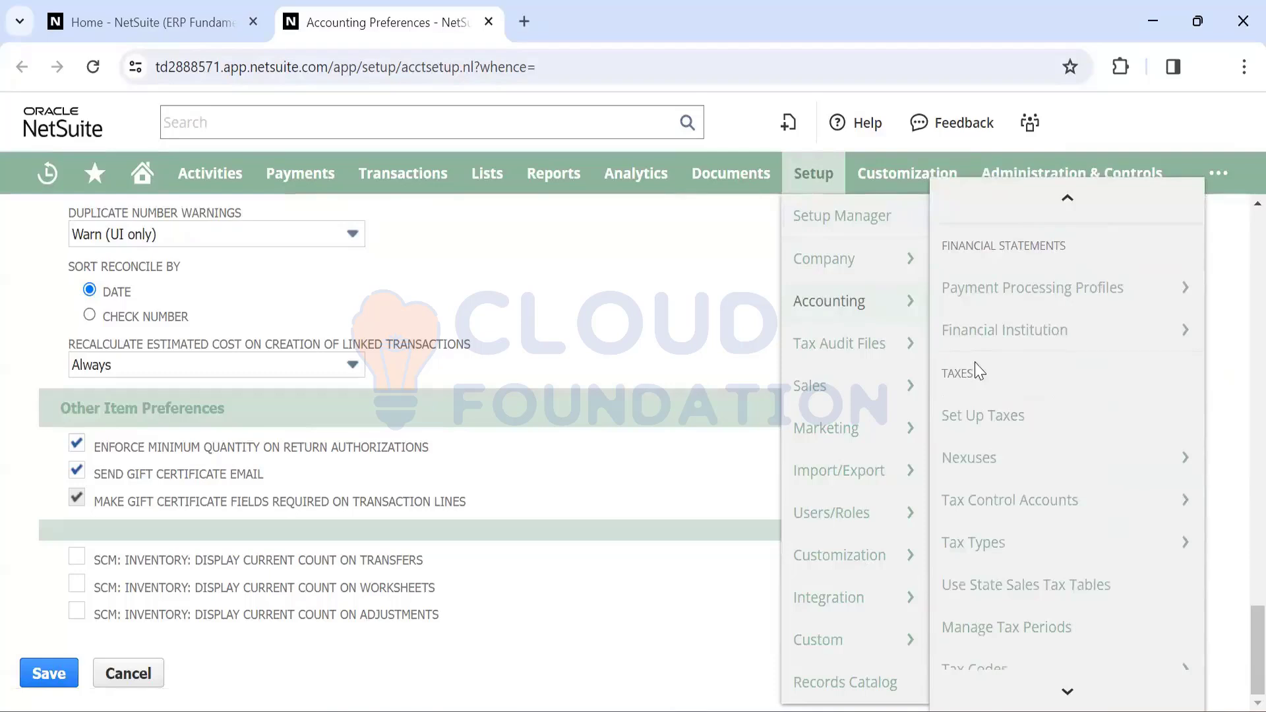
scroll(974, 362, "down", 1)
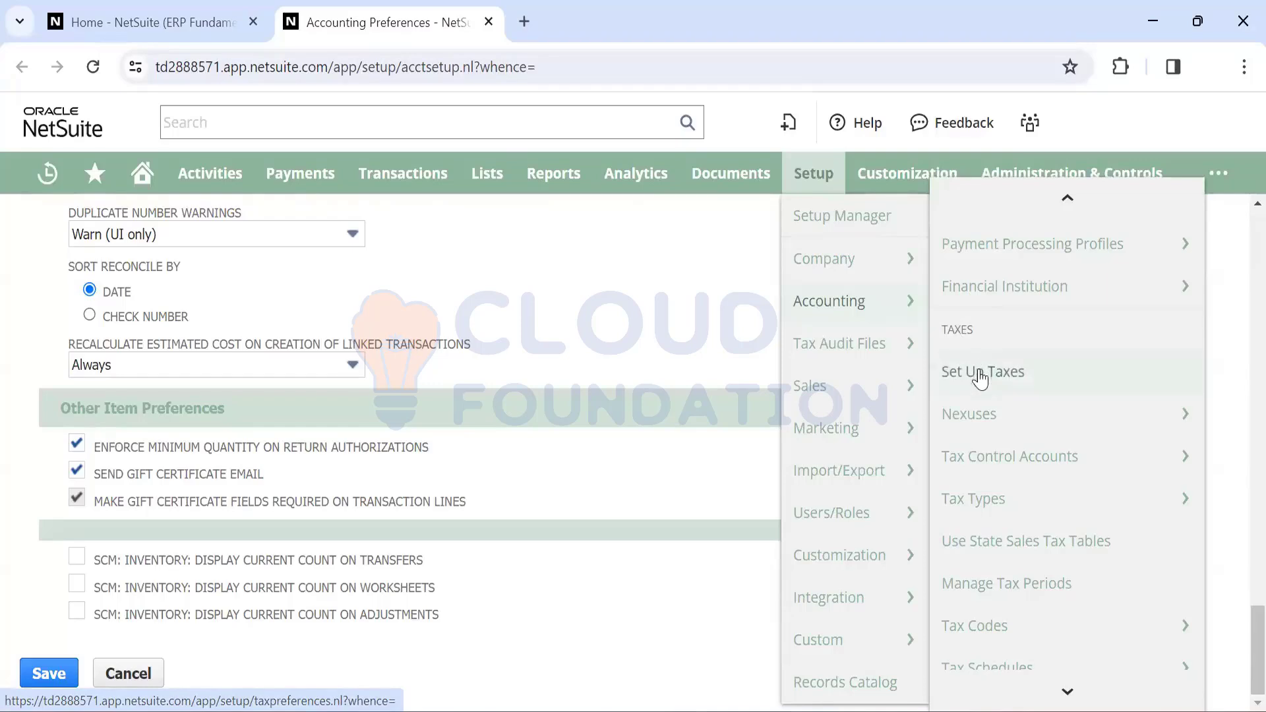
mouse_move(989, 398)
left_click(987, 374)
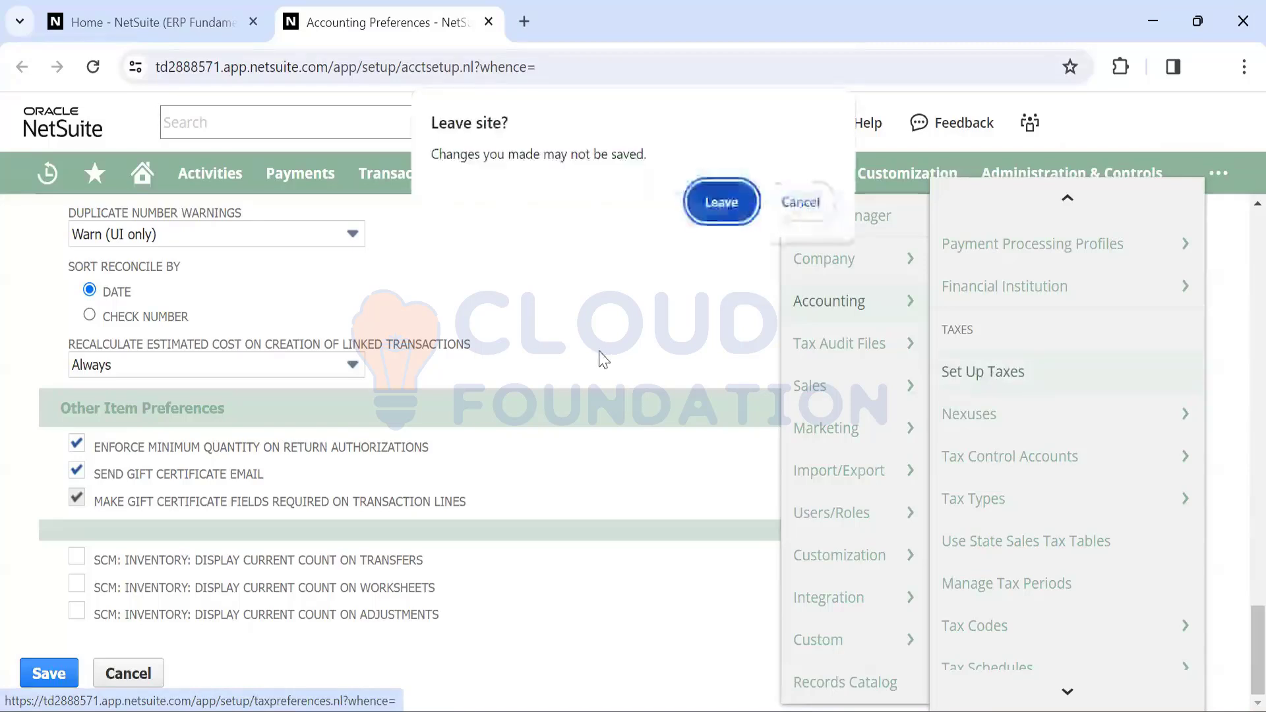
left_click(720, 199)
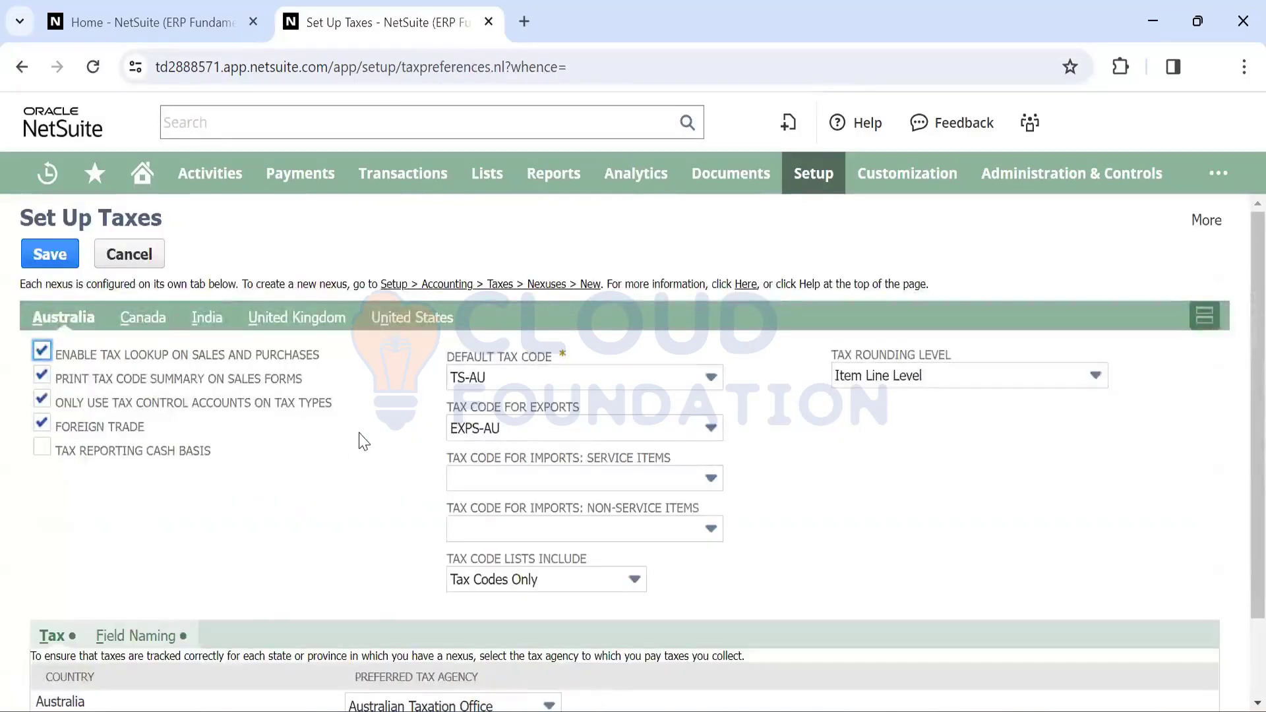
Review the tax preferences of the Canada, India, United Kingdom and United States nexuses, and return to Australia
scroll(360, 436, "down", 2)
scroll(358, 440, "up", 3)
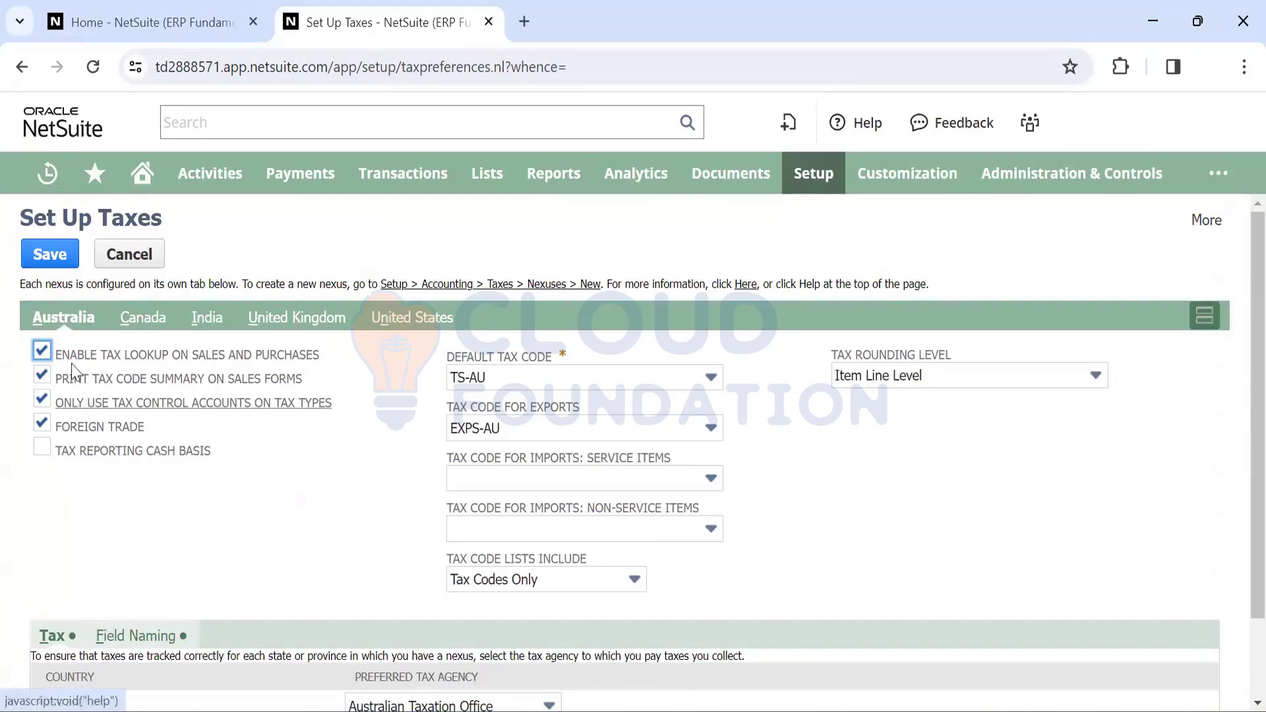
left_click(142, 325)
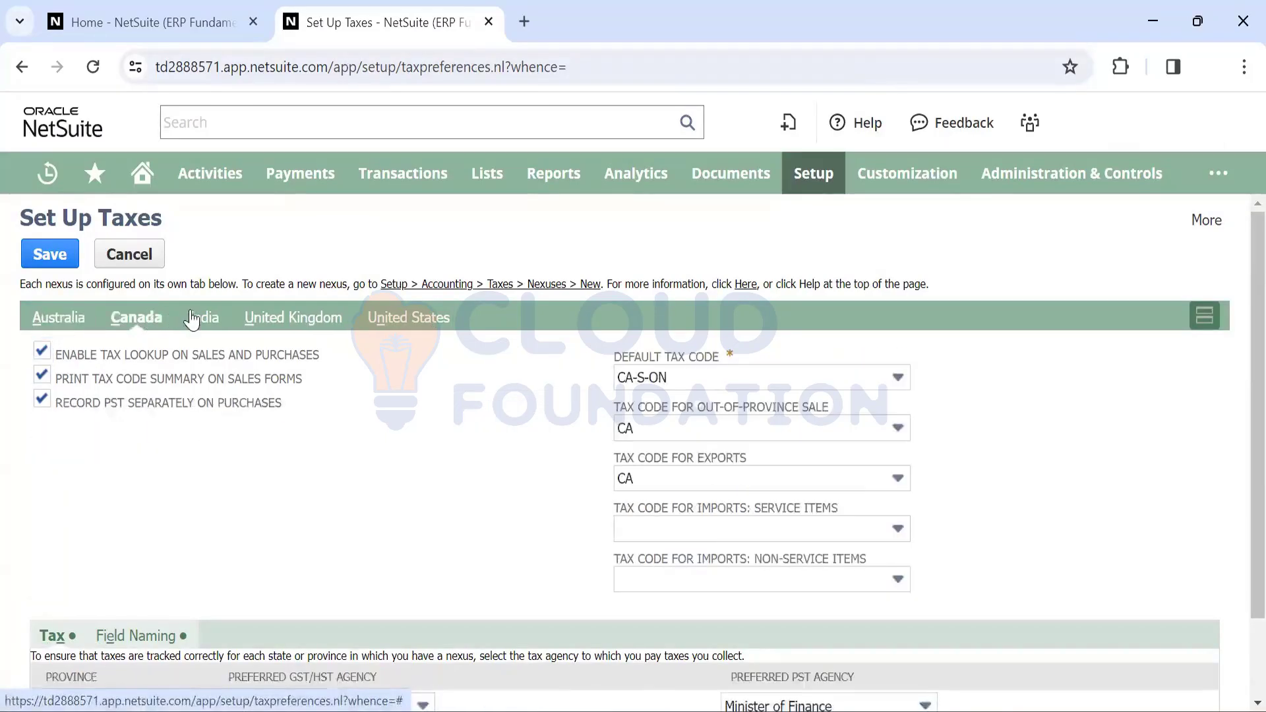
left_click(200, 319)
left_click(280, 319)
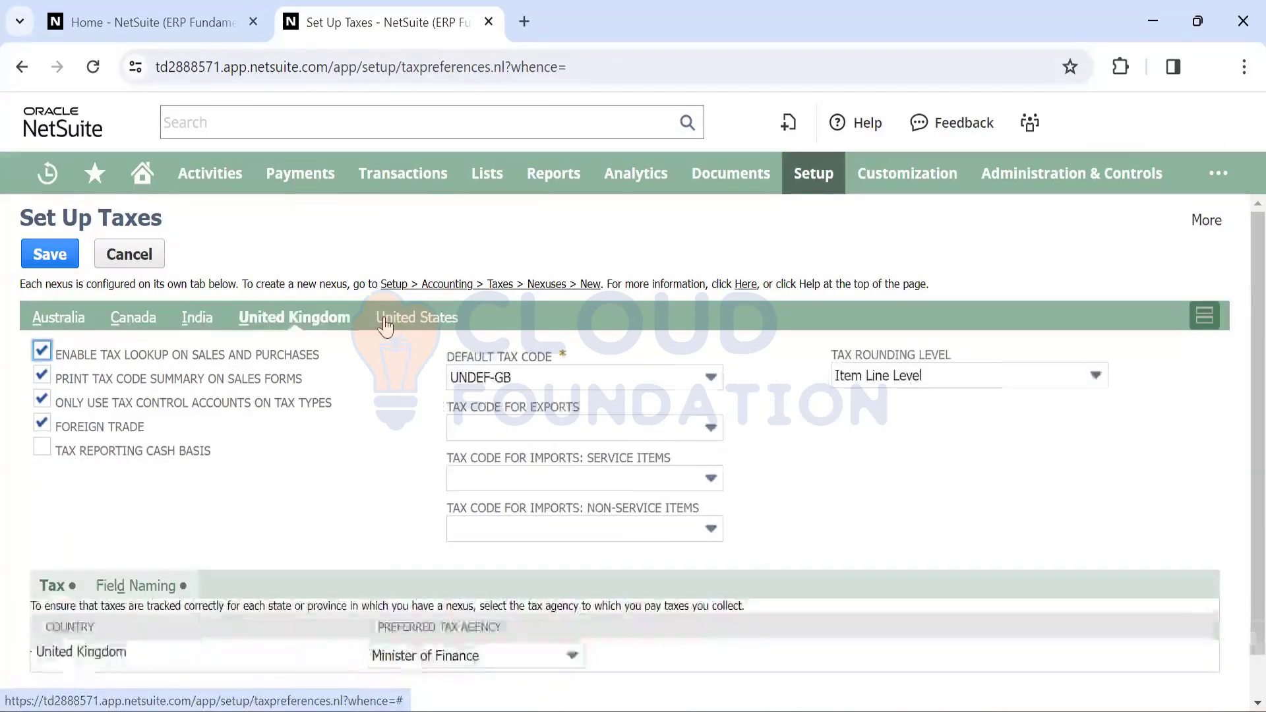
left_click(395, 325)
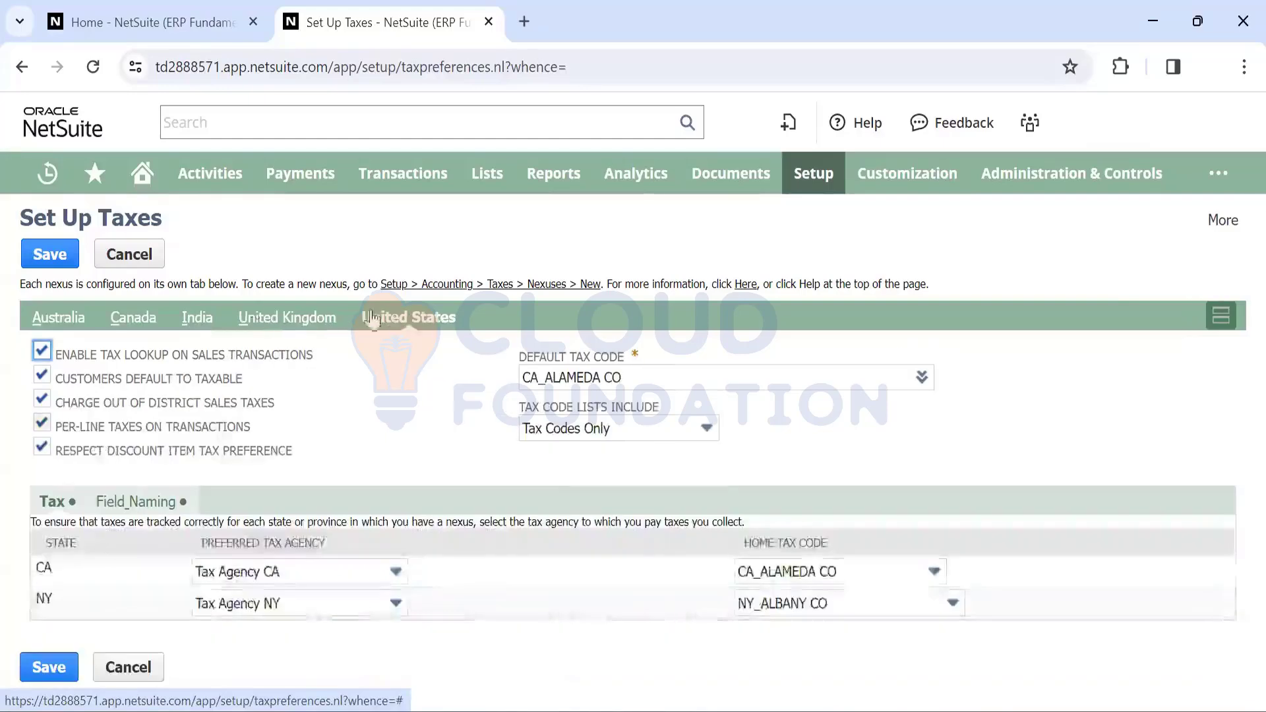
left_click(45, 319)
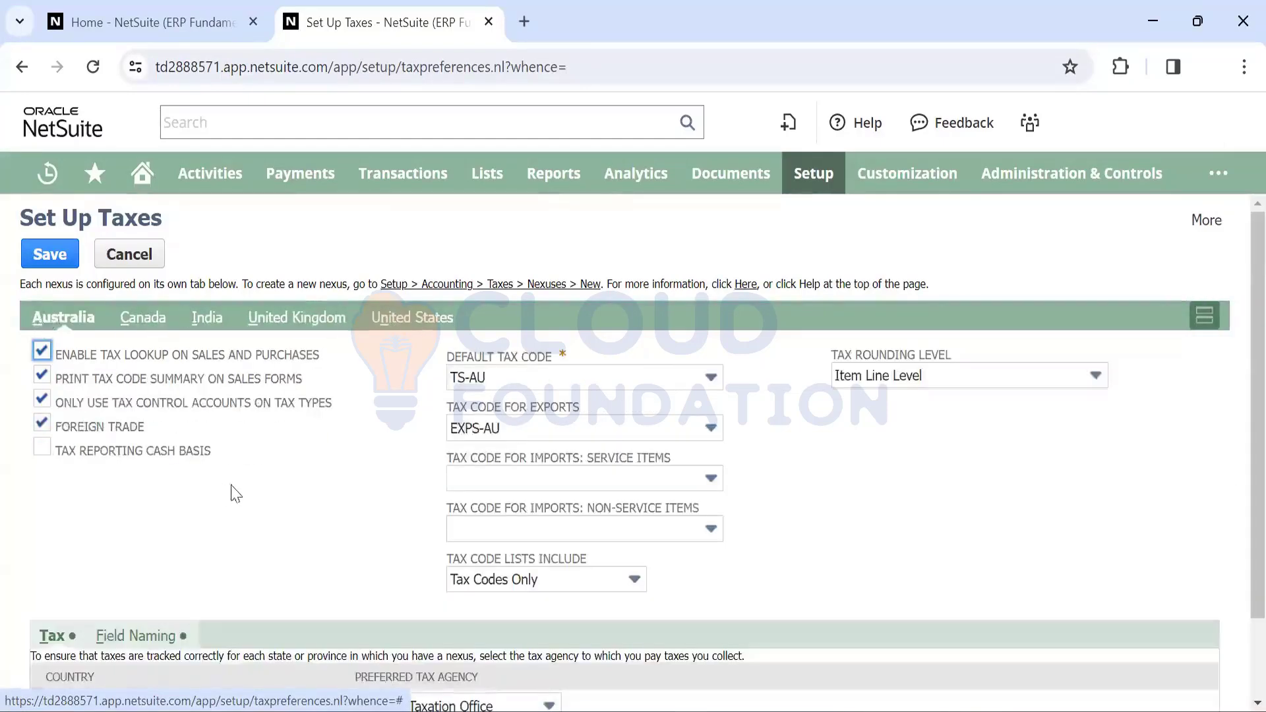
Examine the Australia nexus's tax options, default and export tax codes, rounding level and preferred tax agency
scroll(325, 495, "down", 2)
scroll(325, 495, "up", 2)
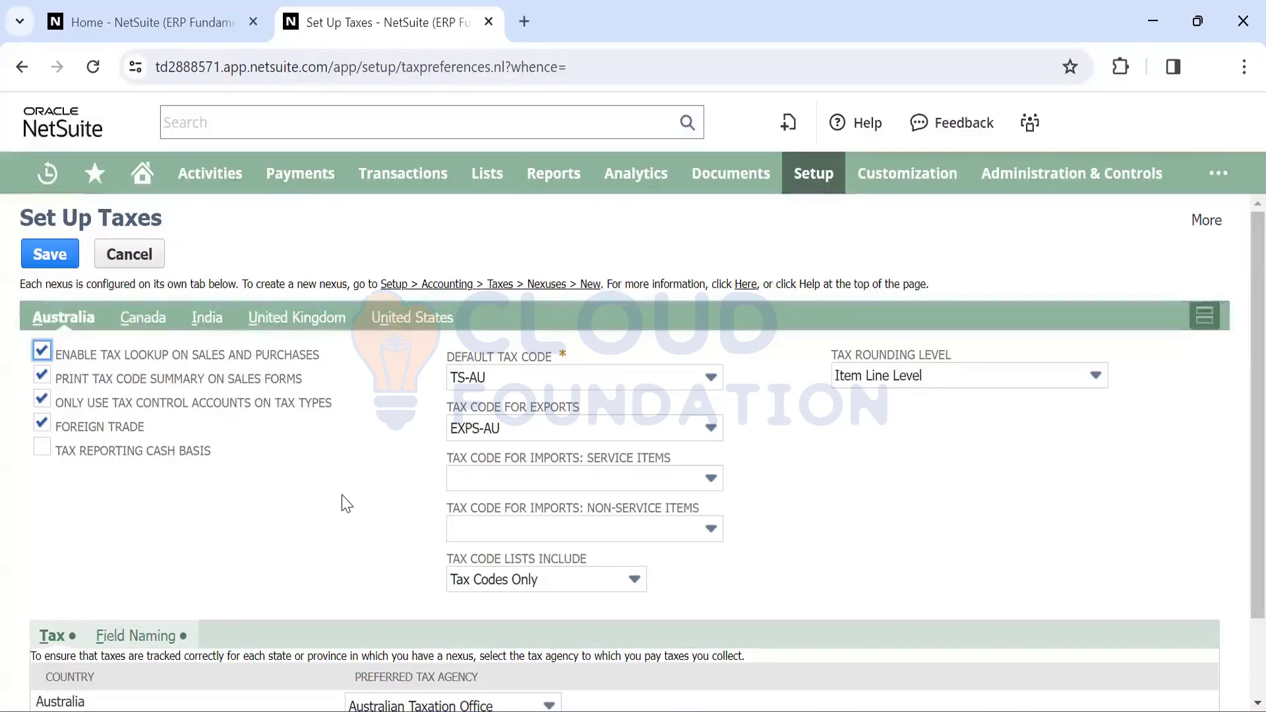
scroll(358, 506, "down", 2)
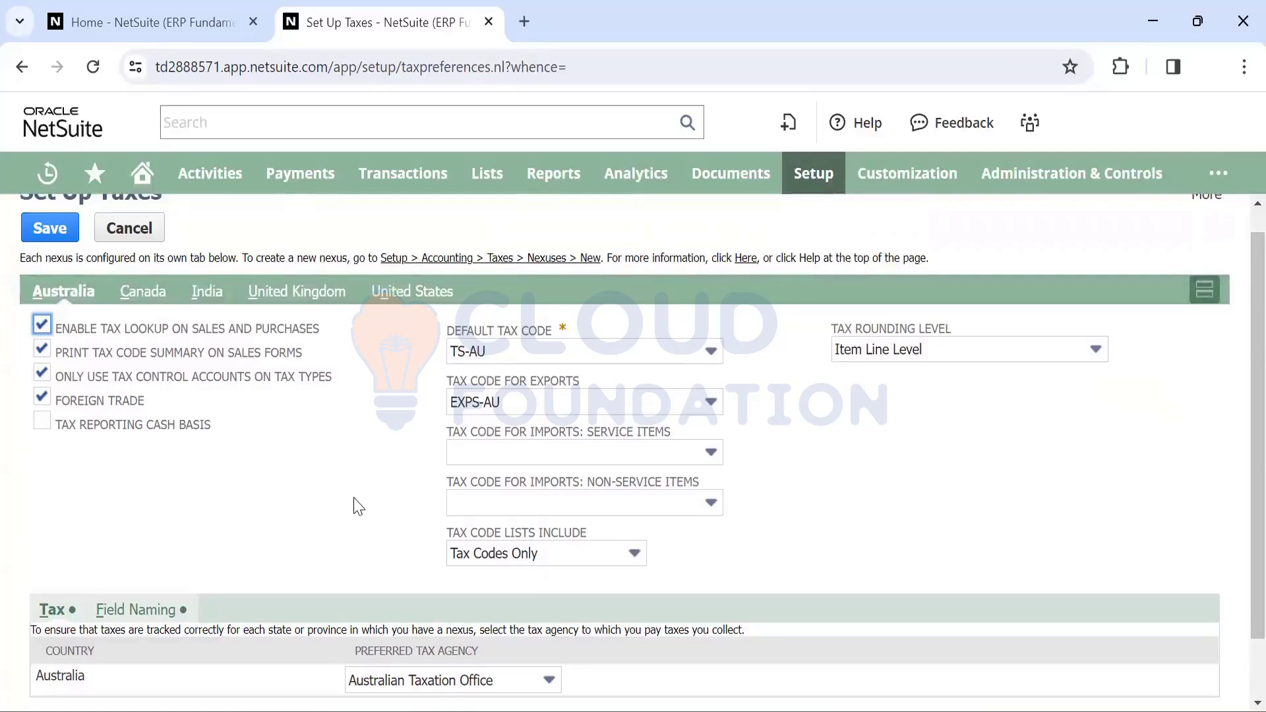
scroll(339, 491, "up", 2)
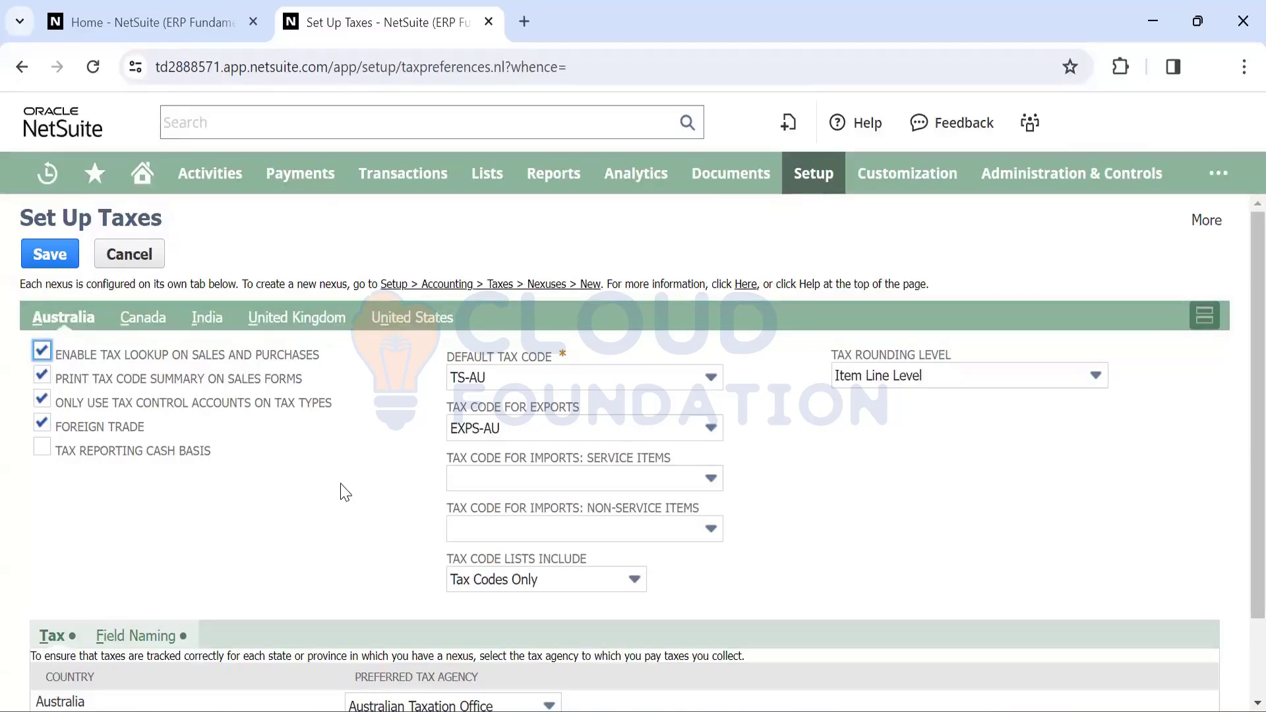
scroll(342, 491, "down", 1)
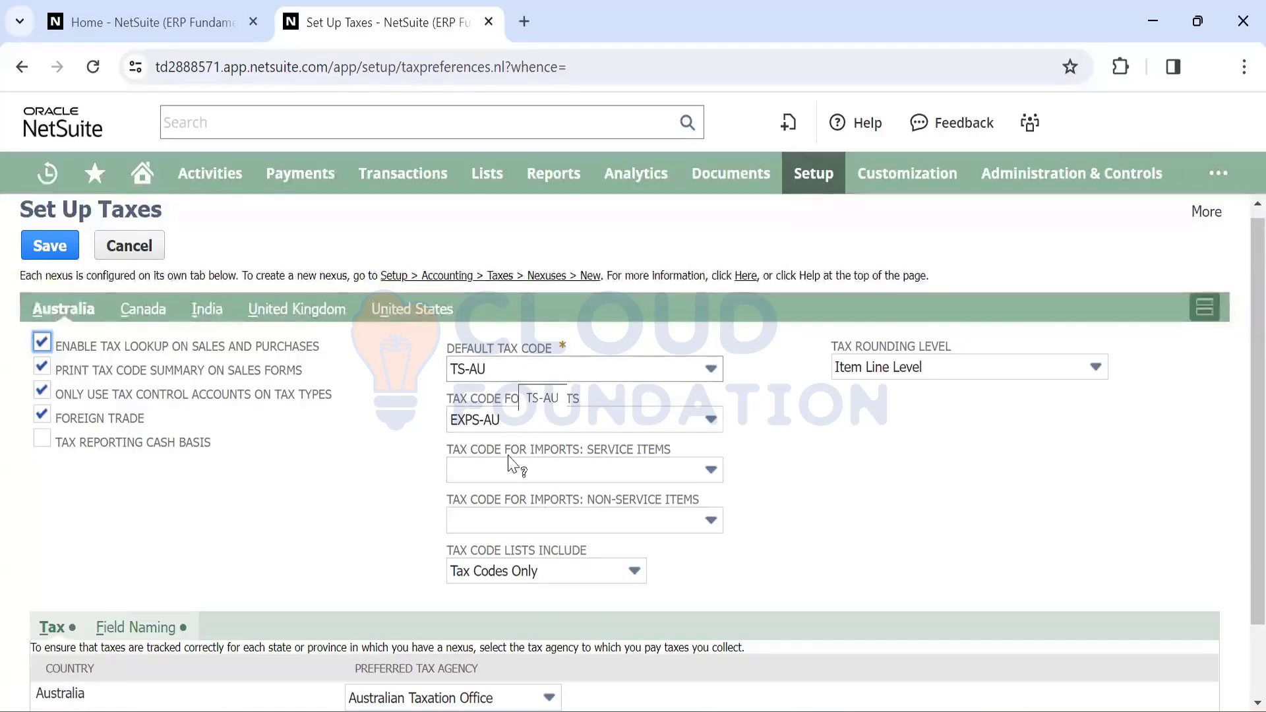
scroll(387, 464, "down", 2)
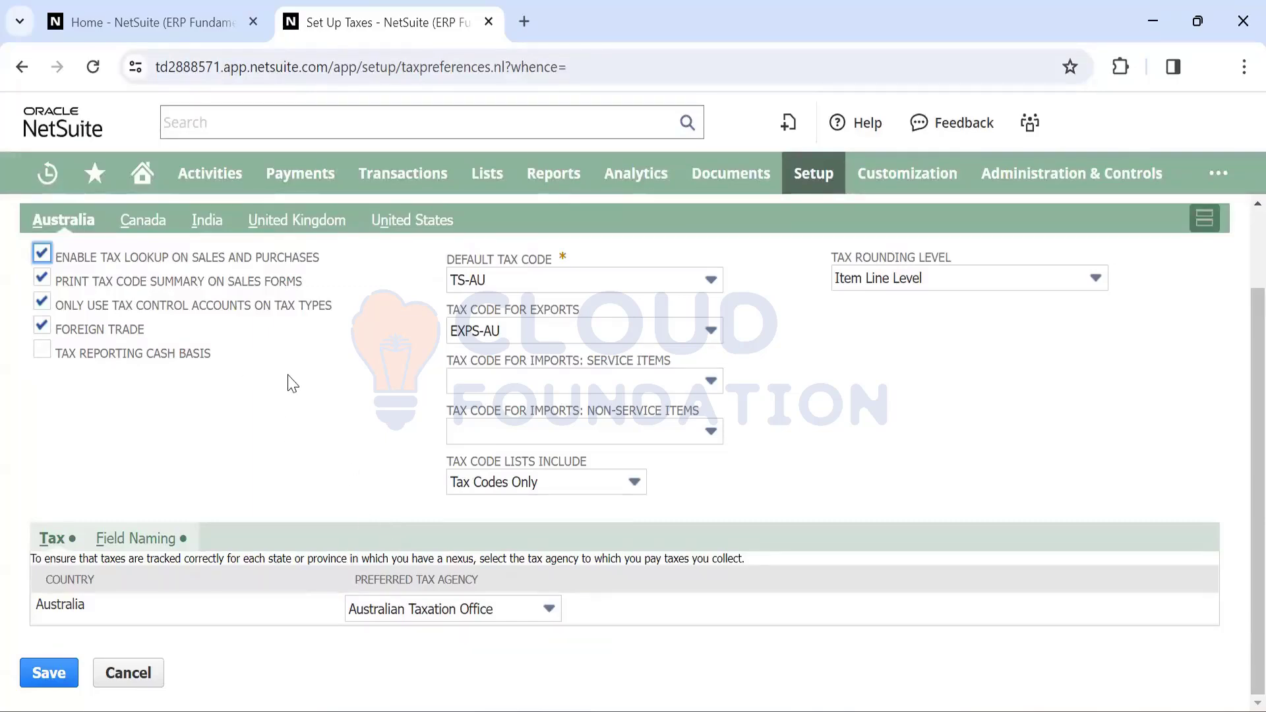
scroll(434, 420, "up", 1)
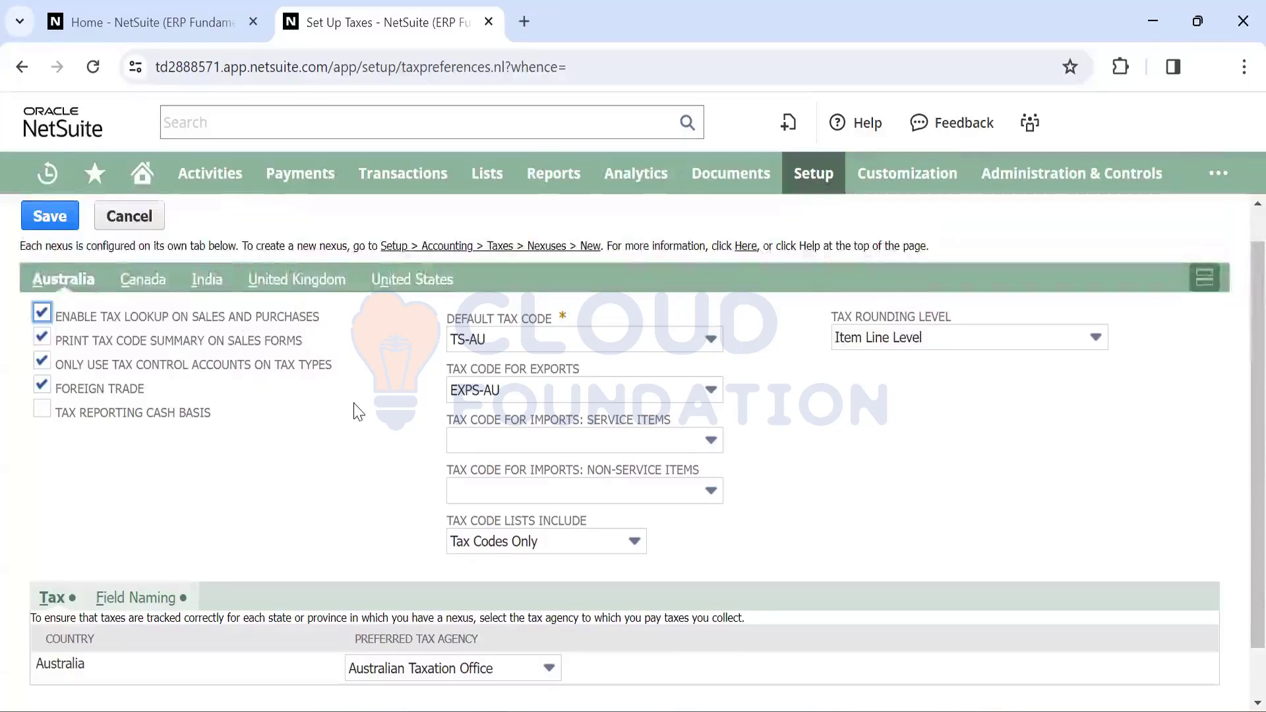
scroll(358, 409, "up", 1)
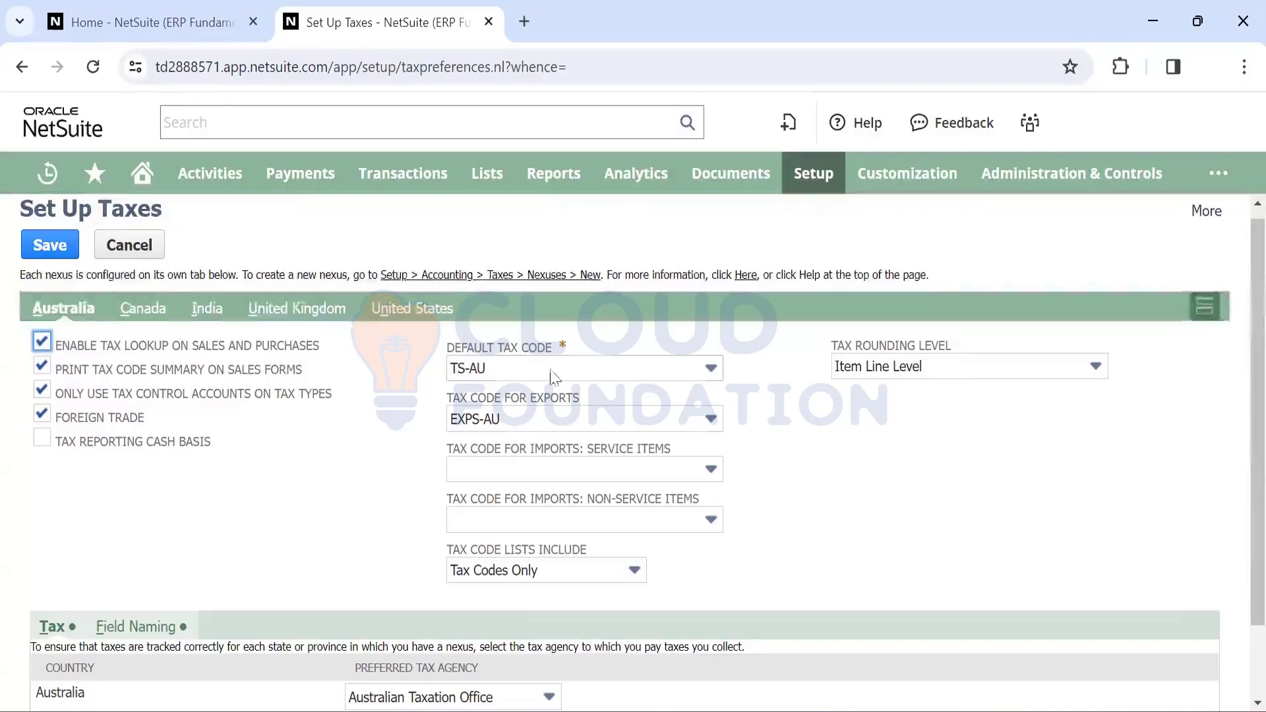
Open the company's Enable Features page in a new browser tab and switch to it
mouse_move(802, 180)
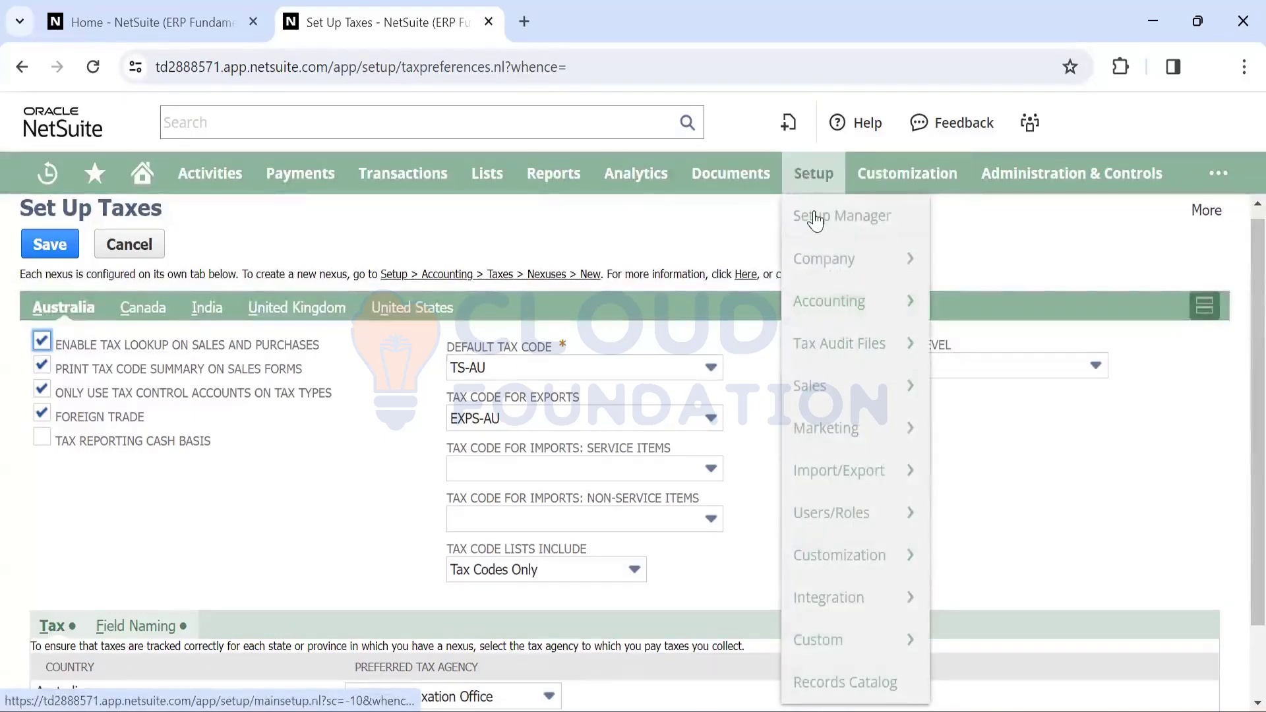
mouse_move(834, 263)
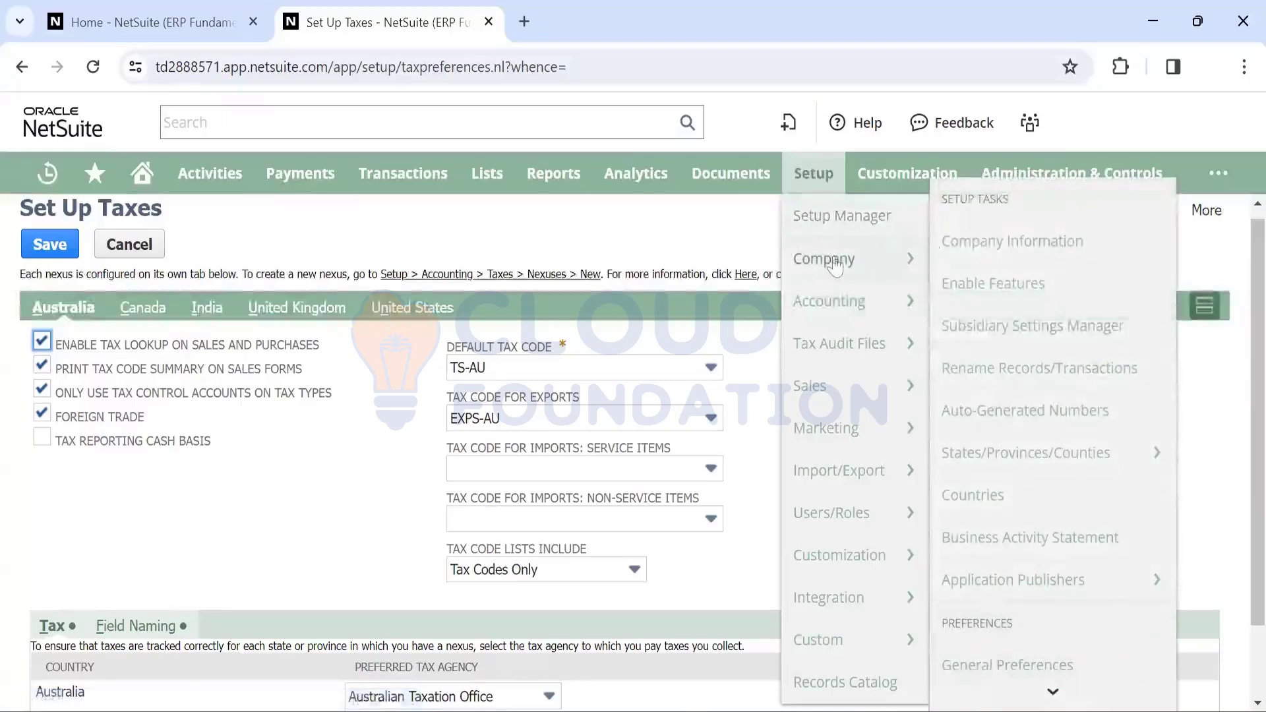
right_click(983, 290)
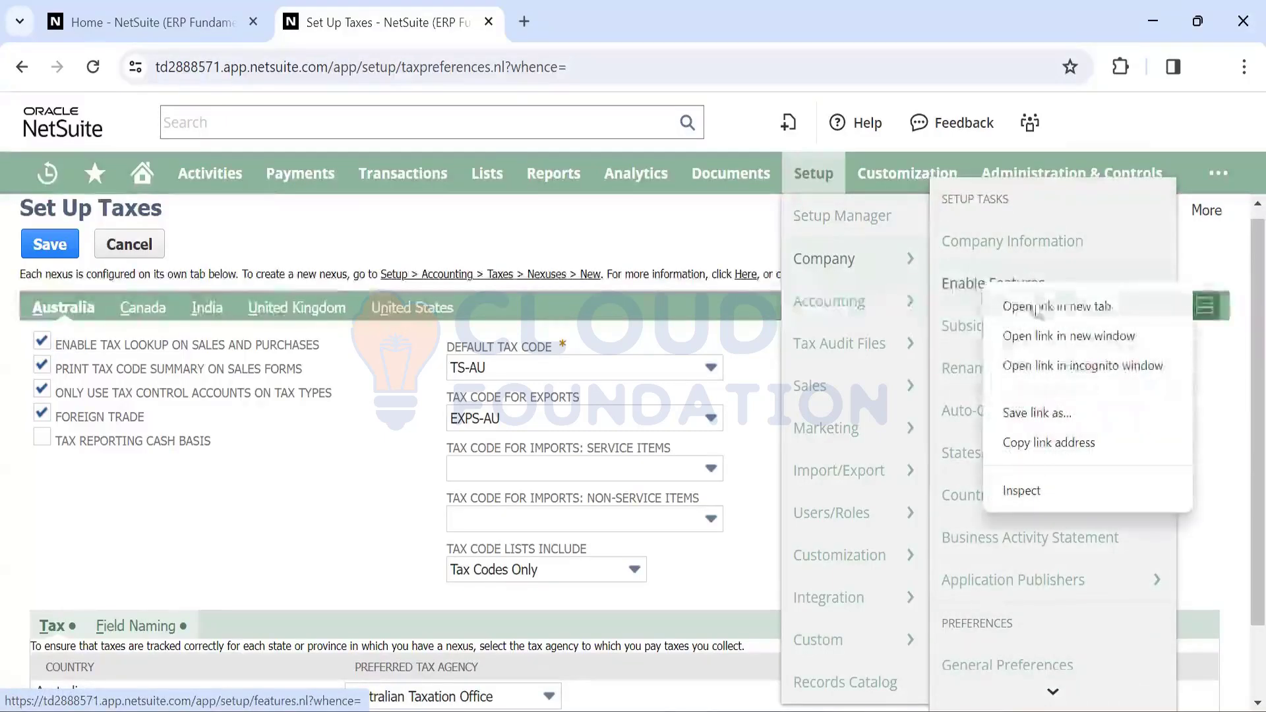
left_click(1051, 229)
left_click(626, 16)
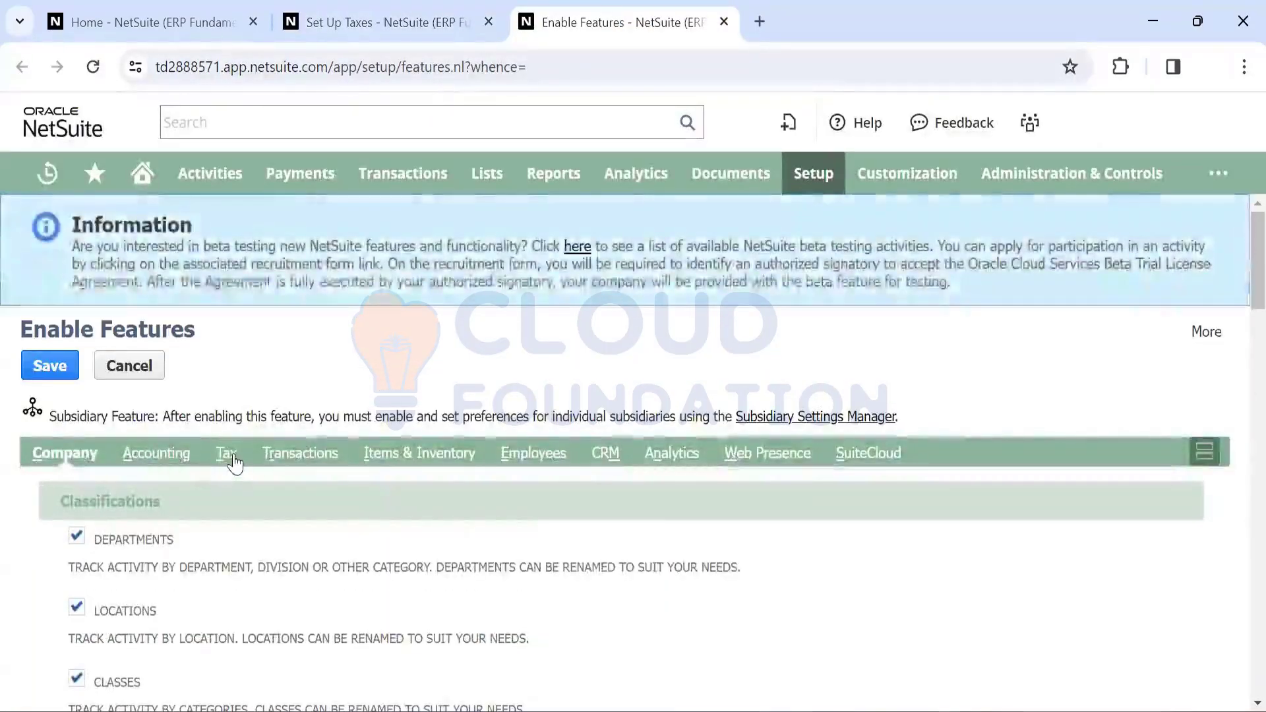
Review the Tax & Compliance features and related SuiteApps, and return to the Set Up Taxes page without reloading the customer form
left_click(230, 455)
scroll(236, 454, "down", 3)
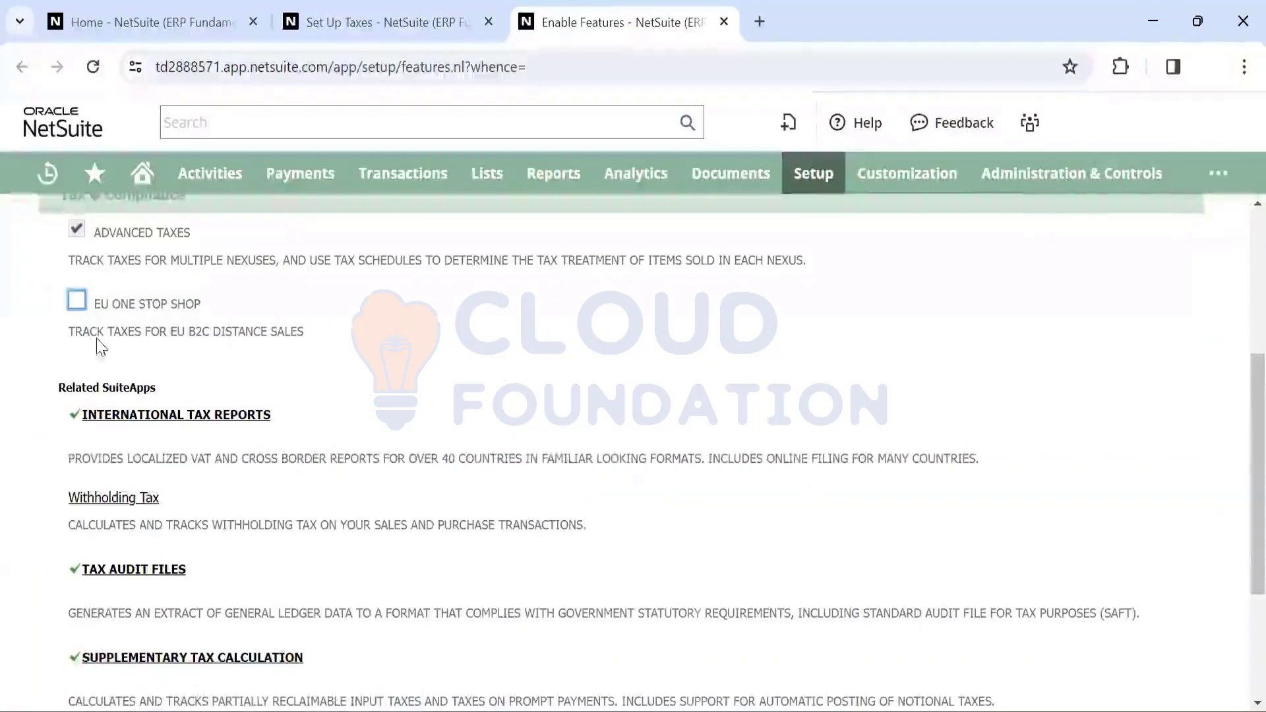
scroll(93, 427, "up", 1)
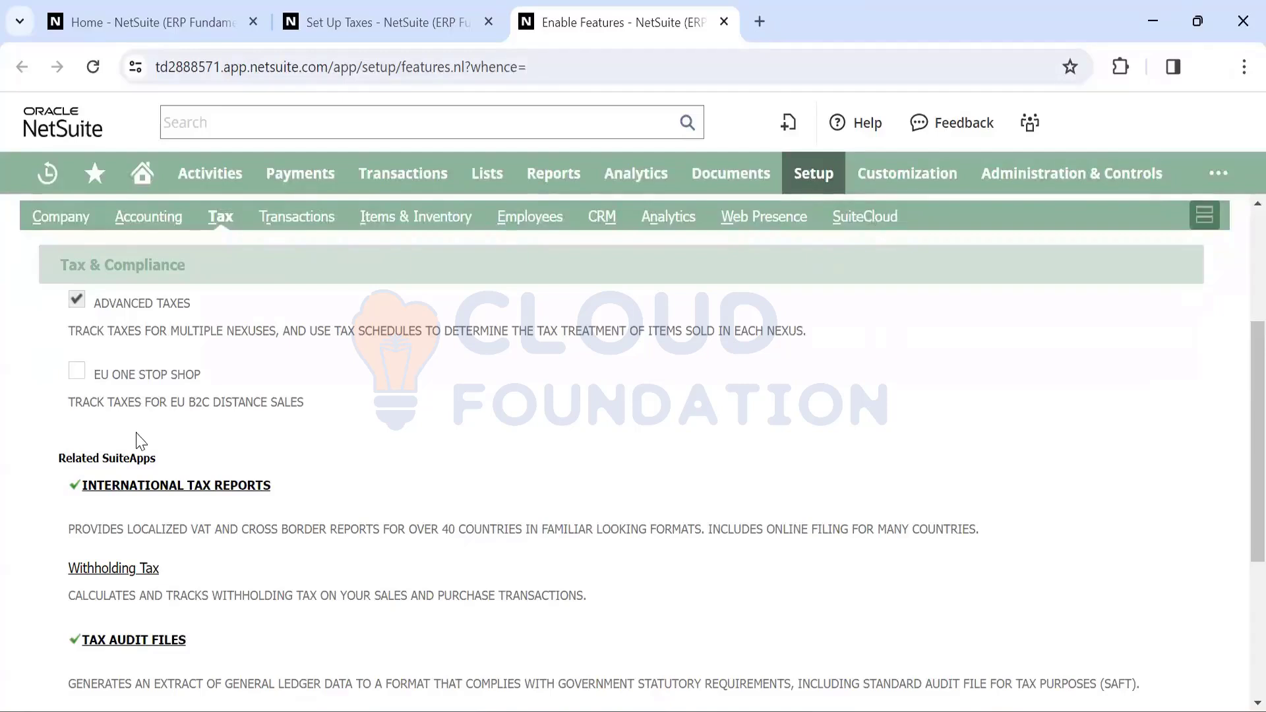
left_click_drag(136, 433, 76, 427)
left_click_drag(162, 438, 229, 438)
left_click(362, 16)
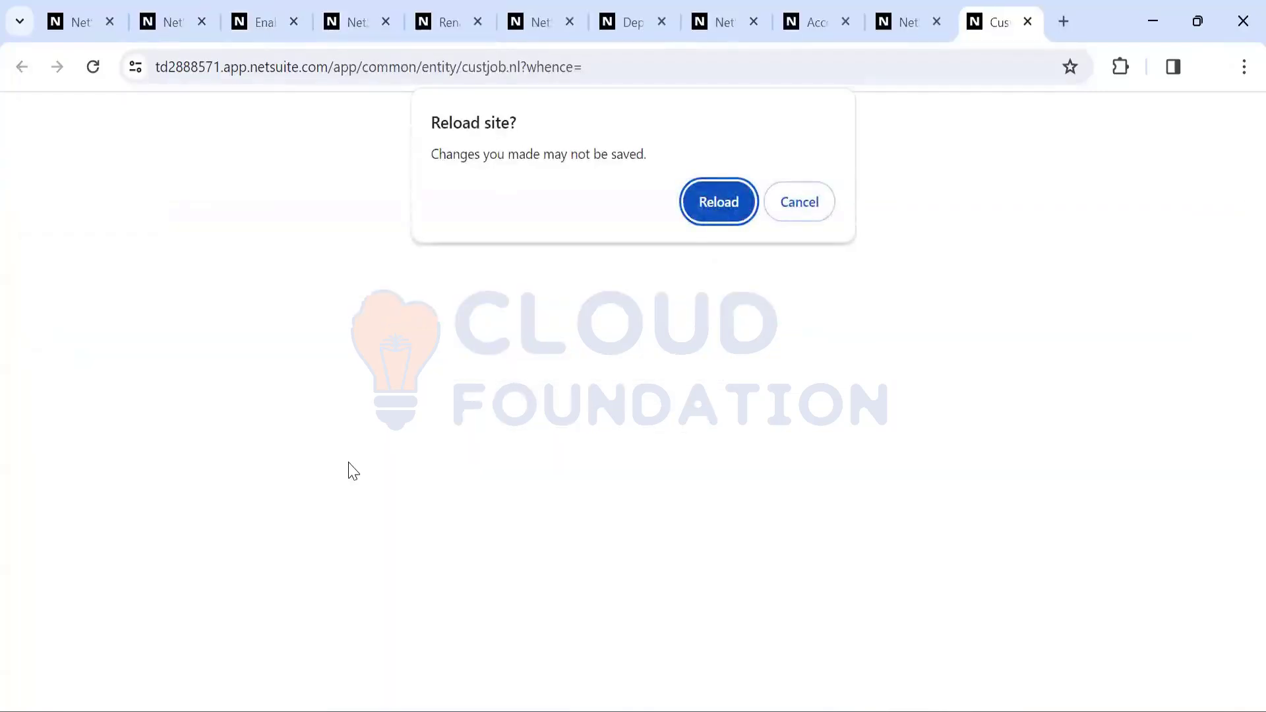
left_click(779, 204)
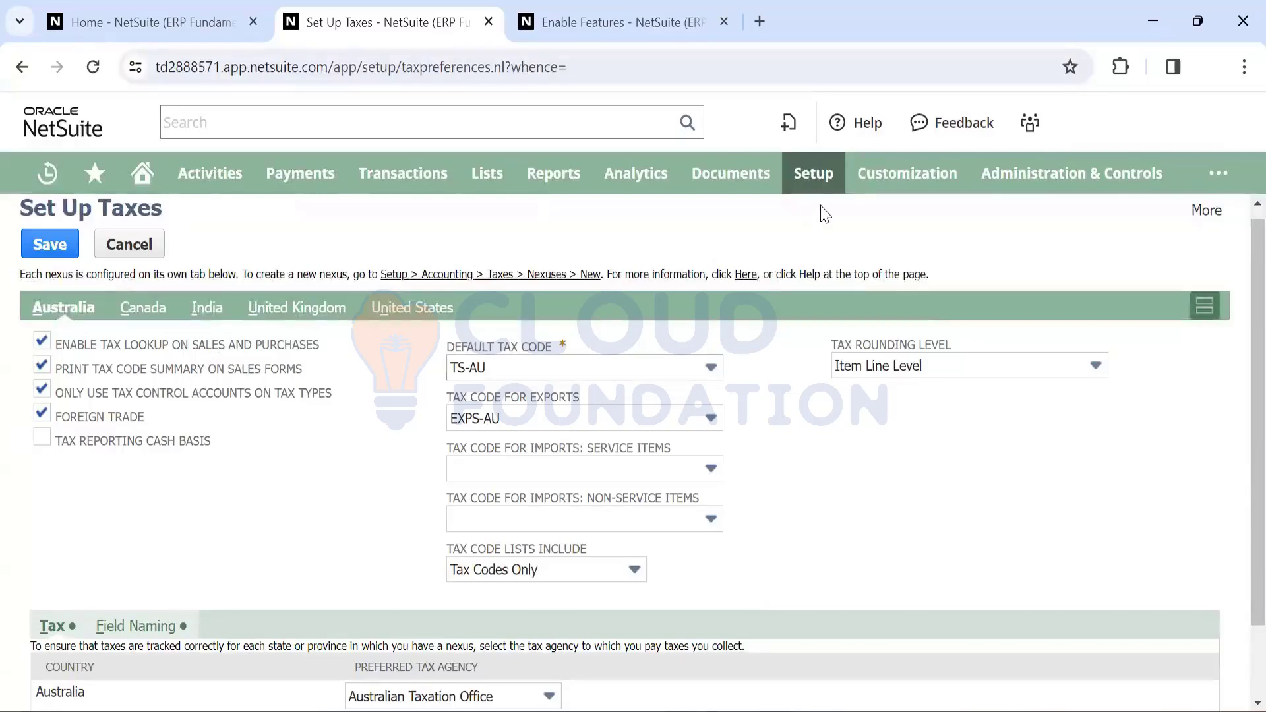
Look through the Taxes entries of the accounting setup, including nexuses, tax types, tax periods, codes, schedules and groups
mouse_move(813, 174)
mouse_move(829, 301)
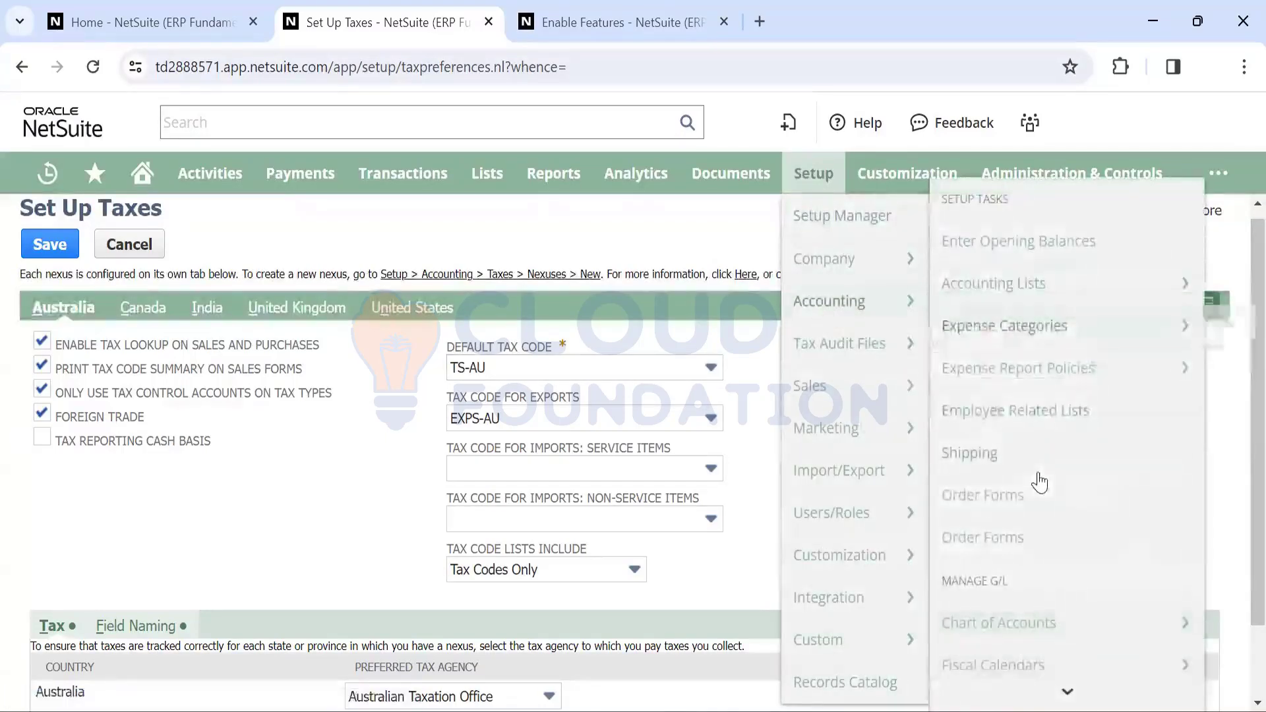
scroll(1040, 482, "down", 10)
mouse_move(986, 403)
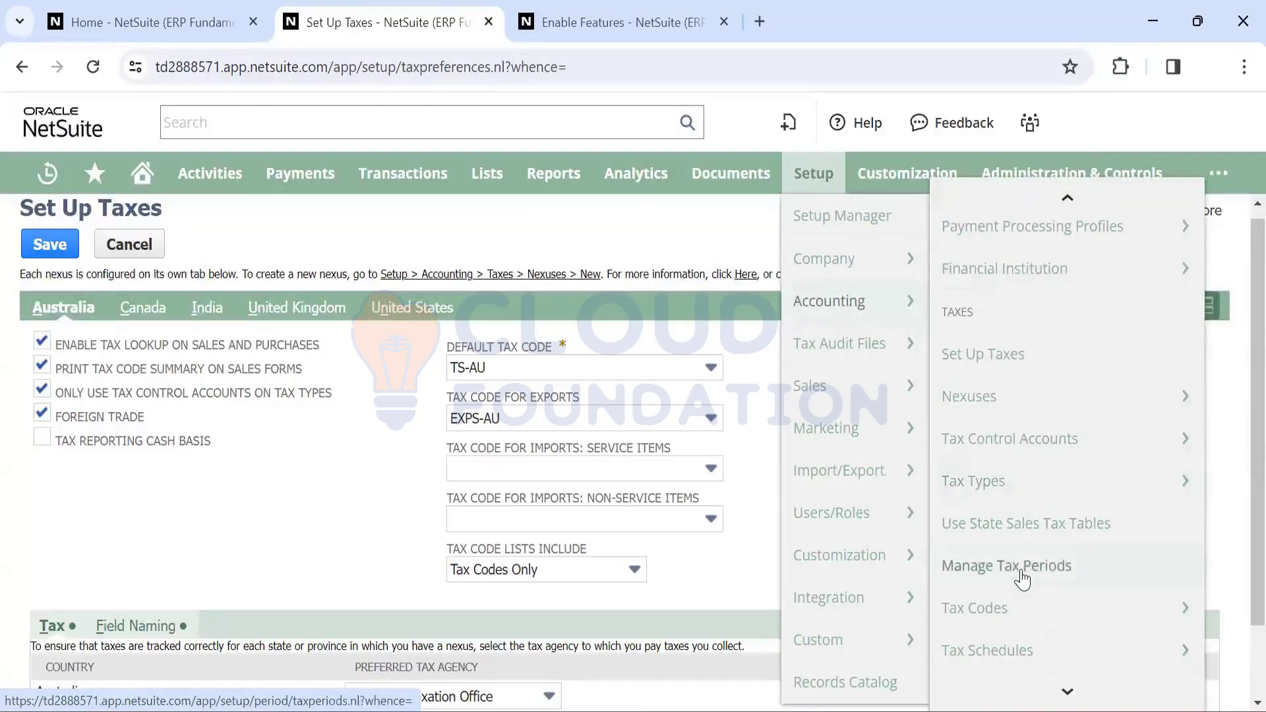
scroll(1062, 576, "down", 2)
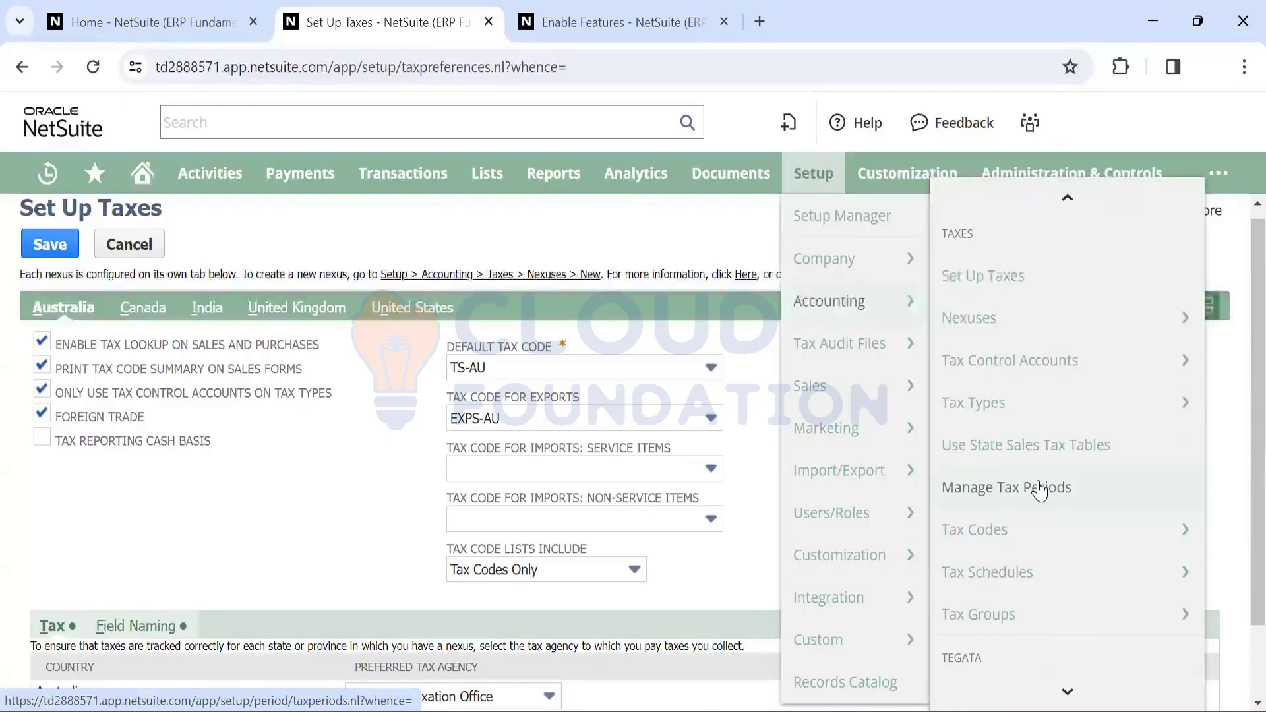
scroll(1040, 491, "down", 1)
Look over the CSV import and export tasks in the Import/Export setup
mouse_move(842, 347)
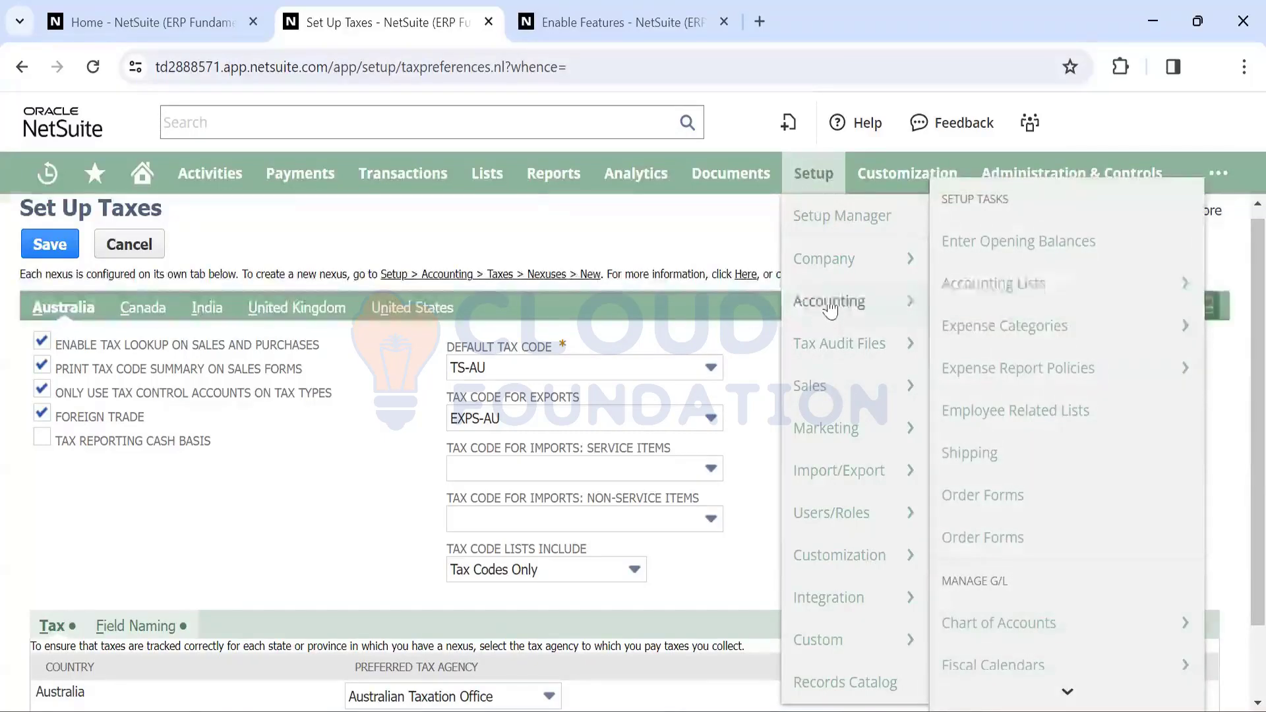
mouse_move(829, 403)
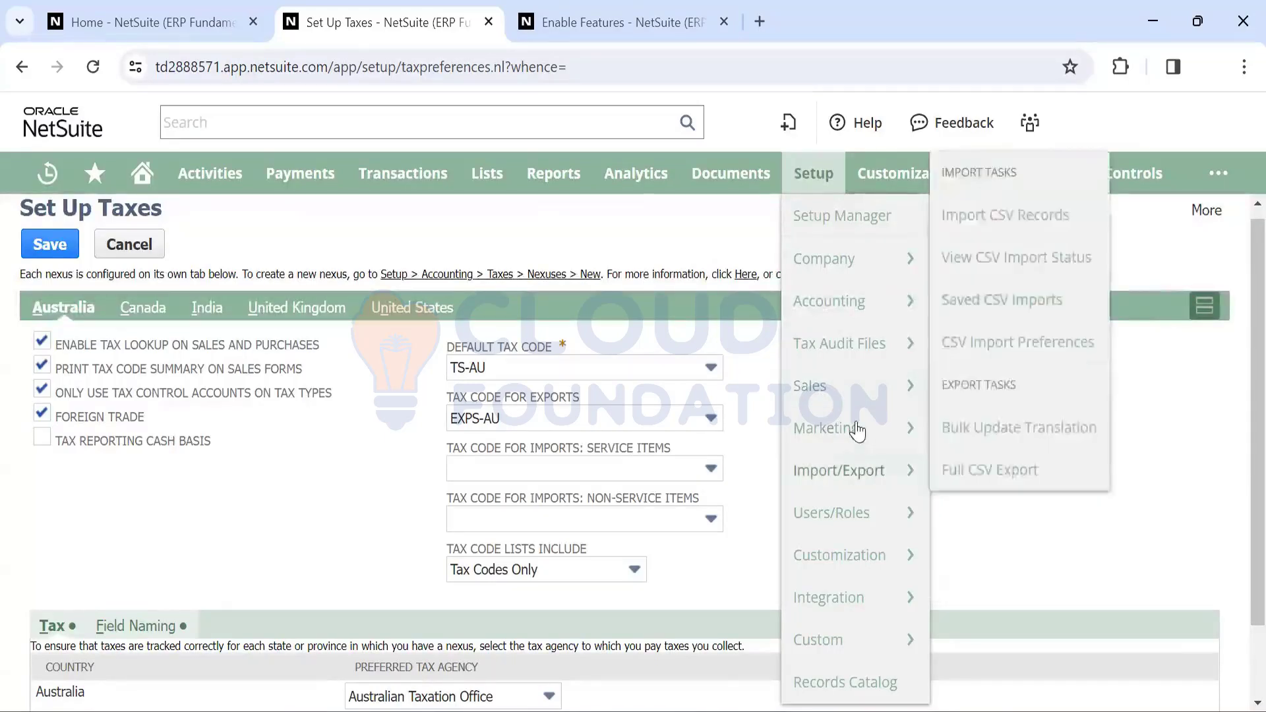
mouse_move(859, 472)
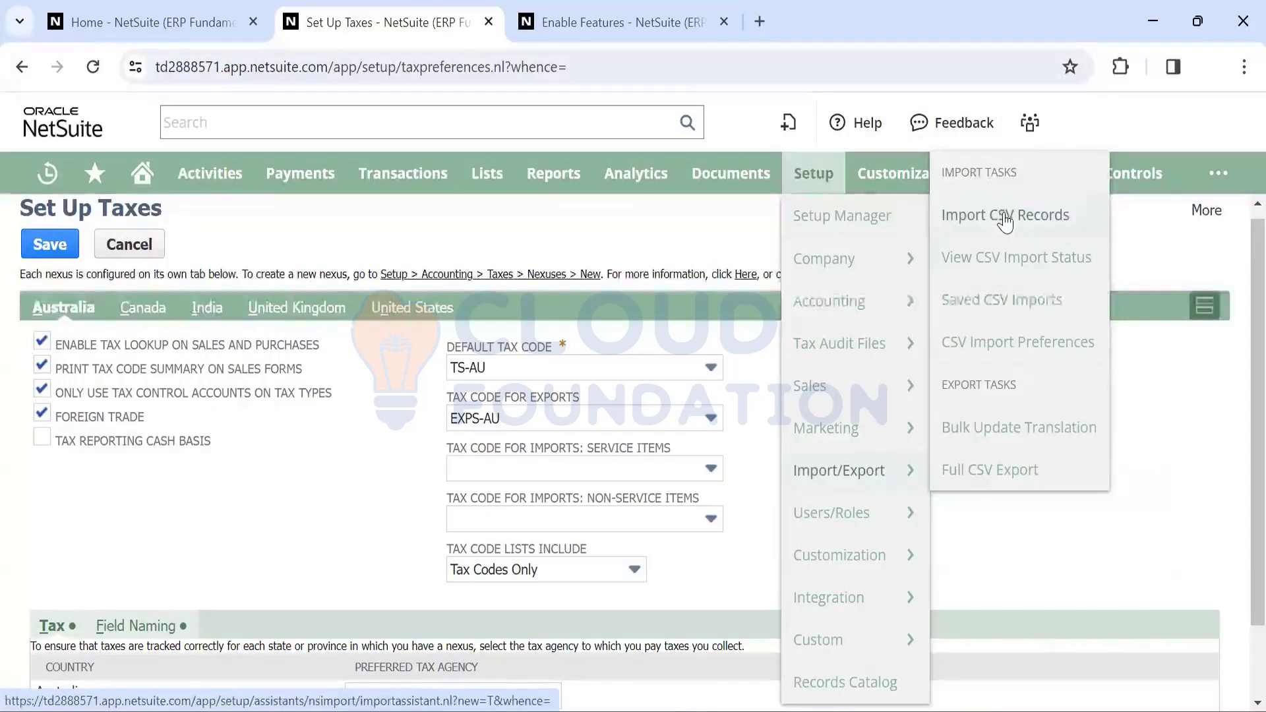
Open the Manage Roles page from the Users/Roles setup in a new browser tab and switch to it
mouse_move(845, 520)
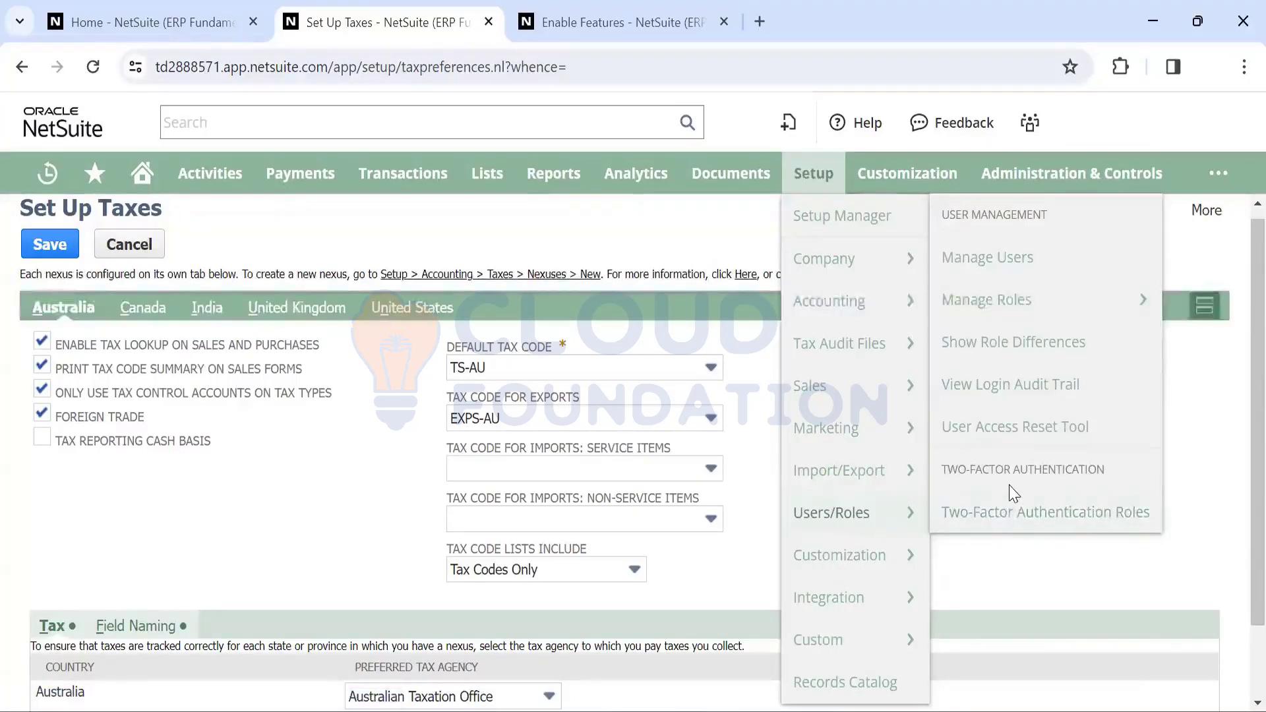
mouse_move(985, 298)
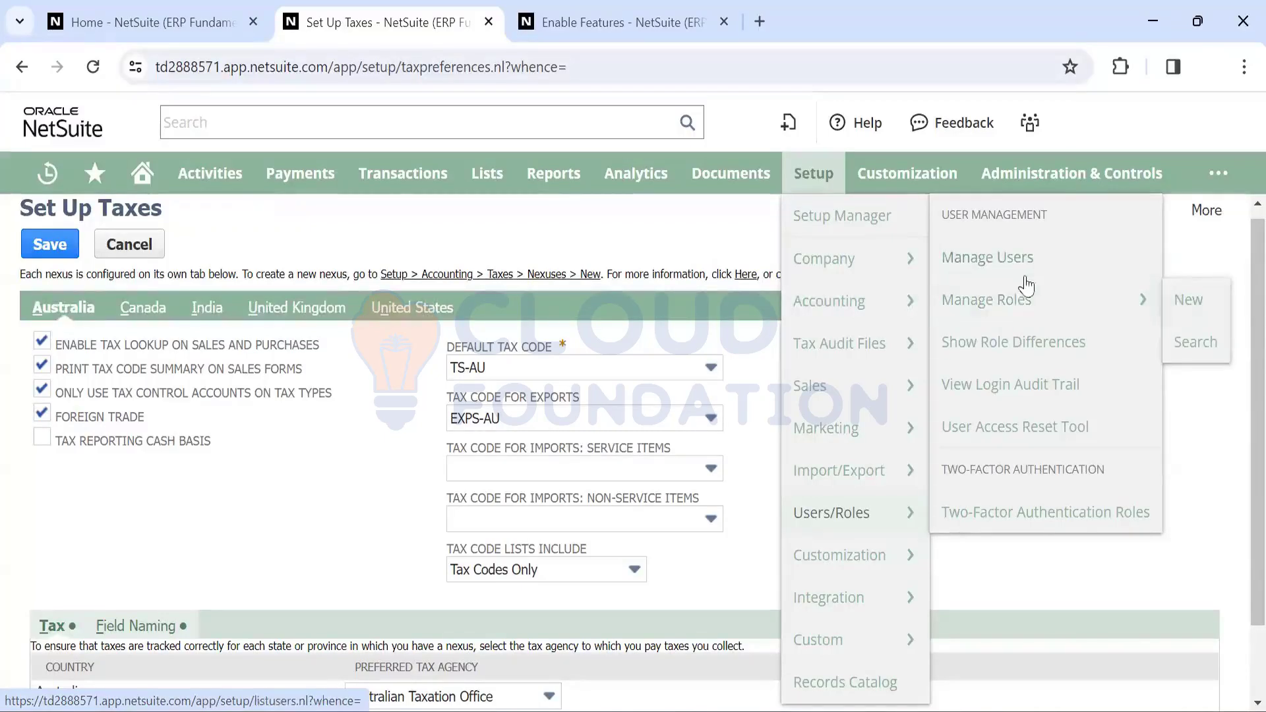
right_click(989, 307)
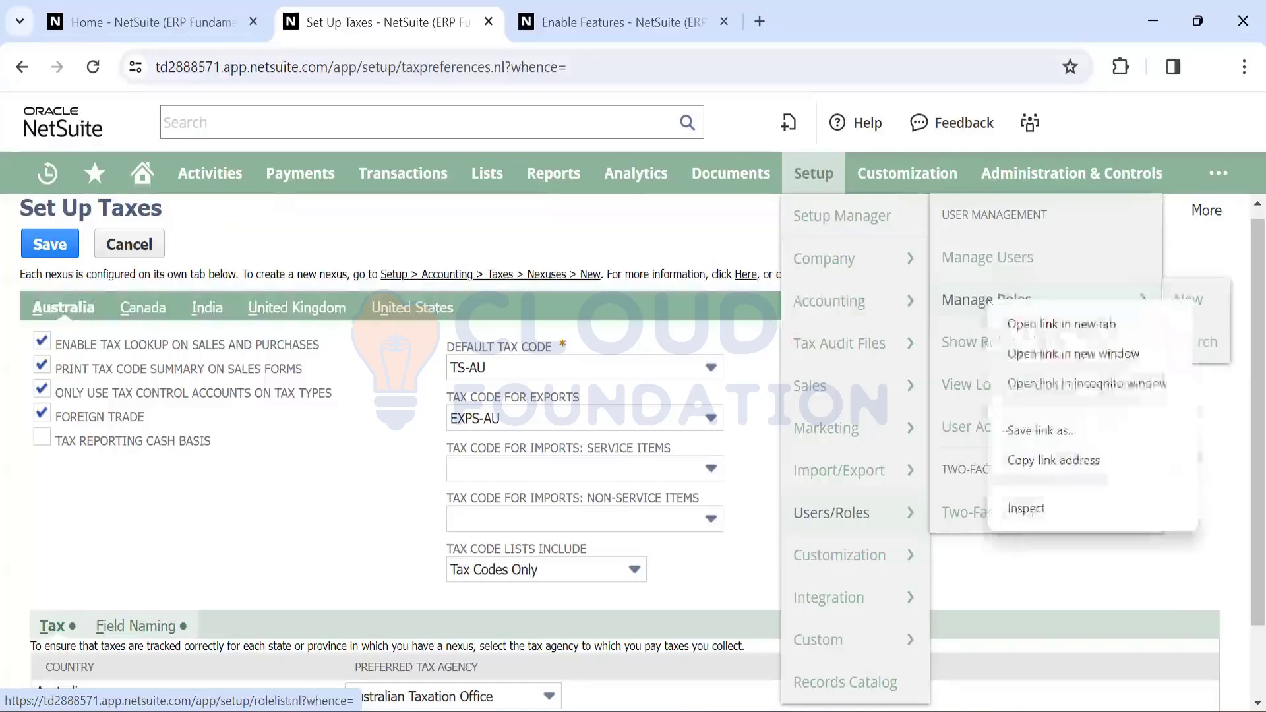
left_click(1033, 325)
left_click(806, 18)
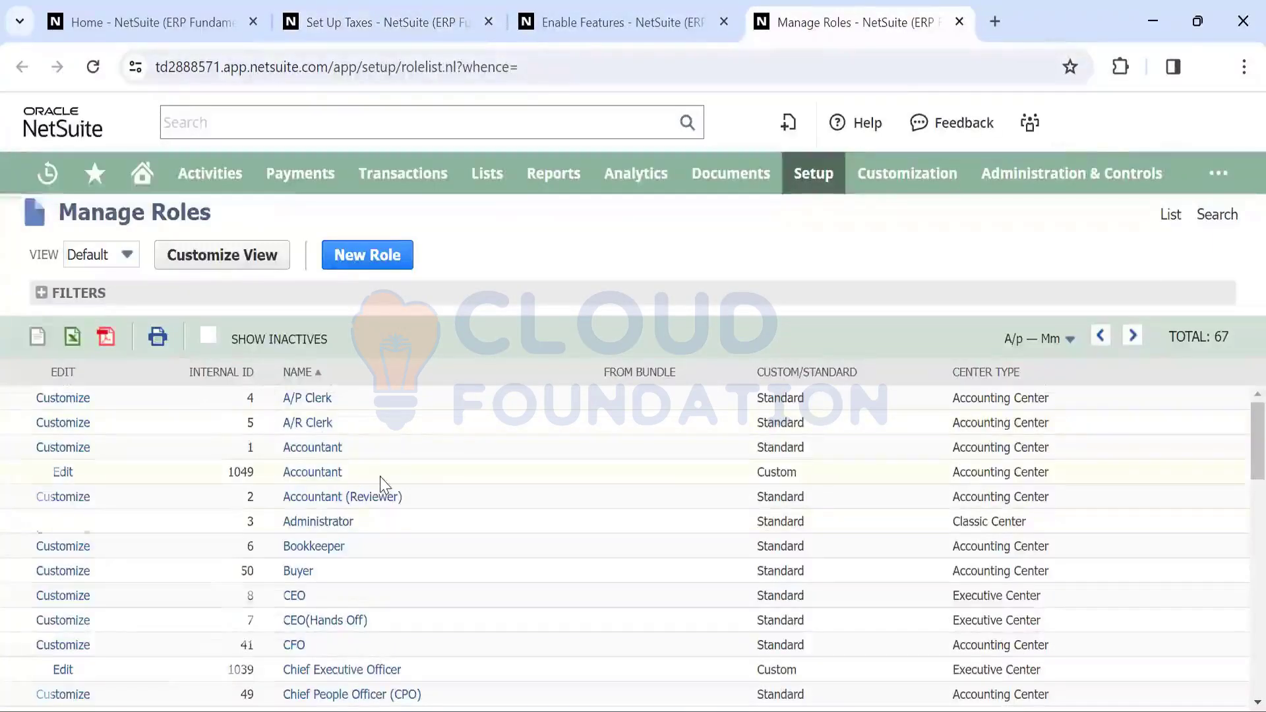
Review the roles list, comparing standard and custom roles, their center types, and which can be customized or edited
scroll(381, 483, "down", 1)
scroll(381, 484, "up", 1)
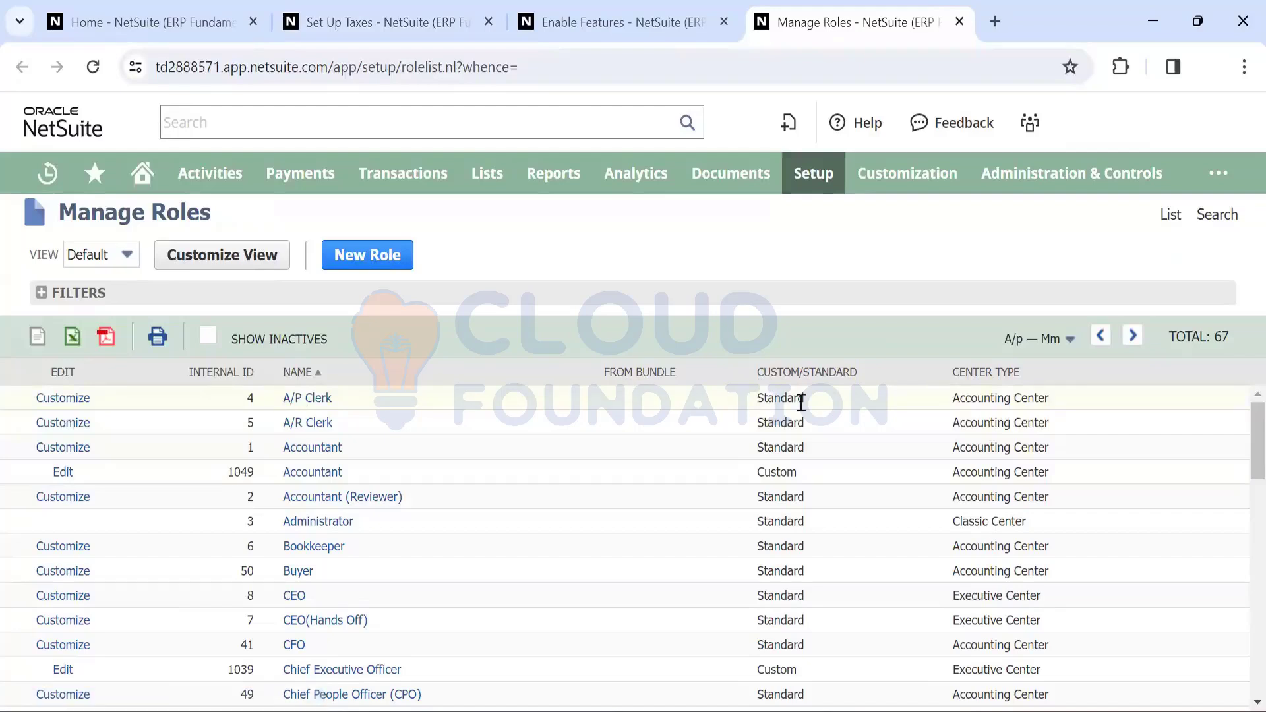
left_click_drag(806, 401, 755, 405)
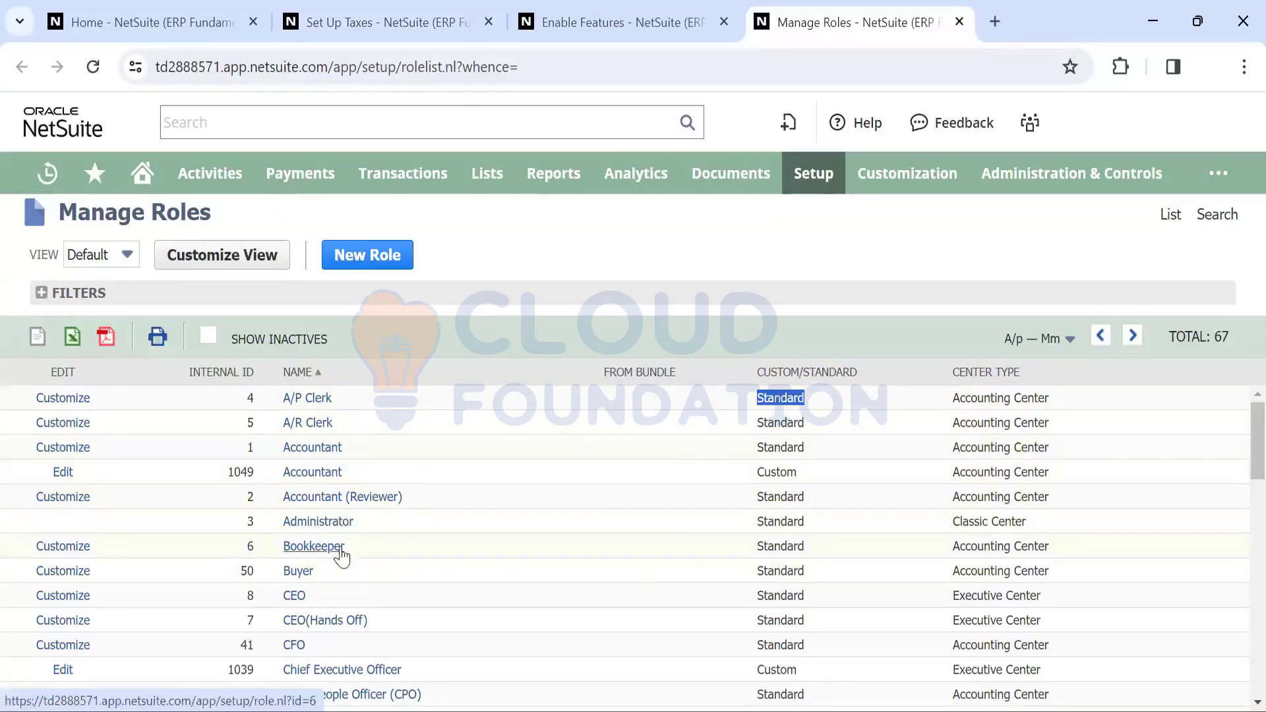
scroll(330, 546, "down", 5)
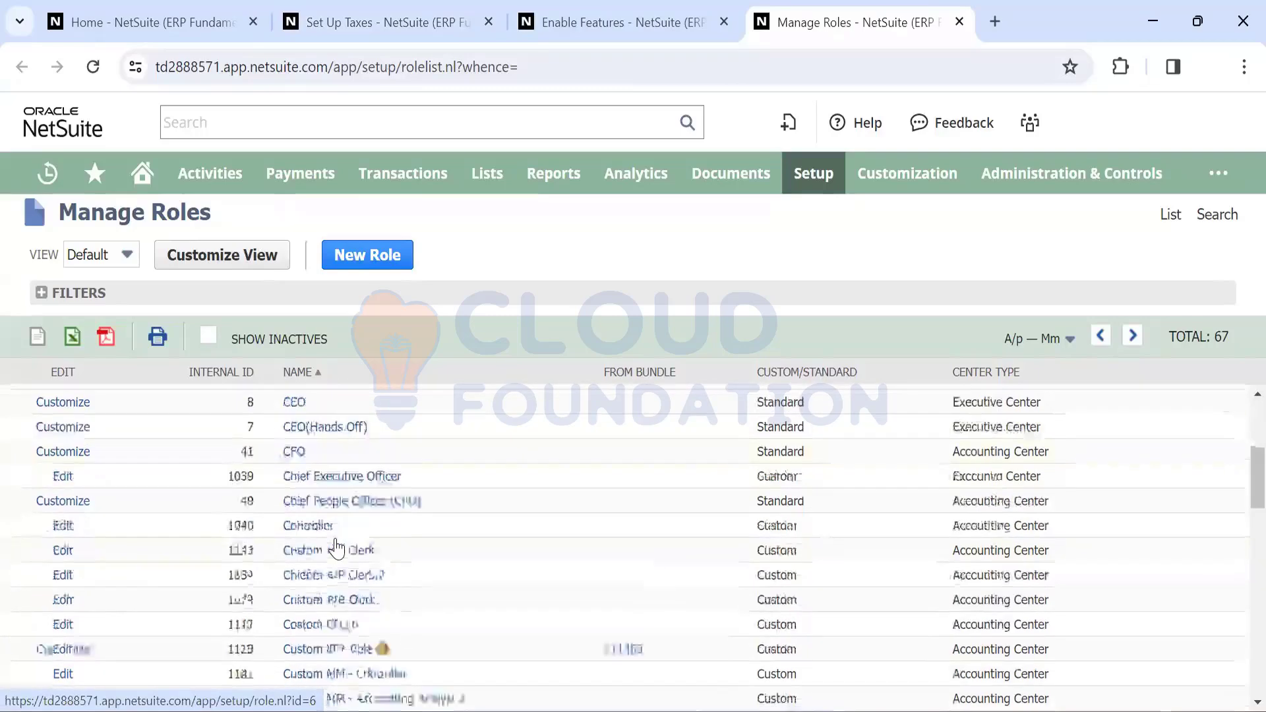
scroll(336, 548, "down", 8)
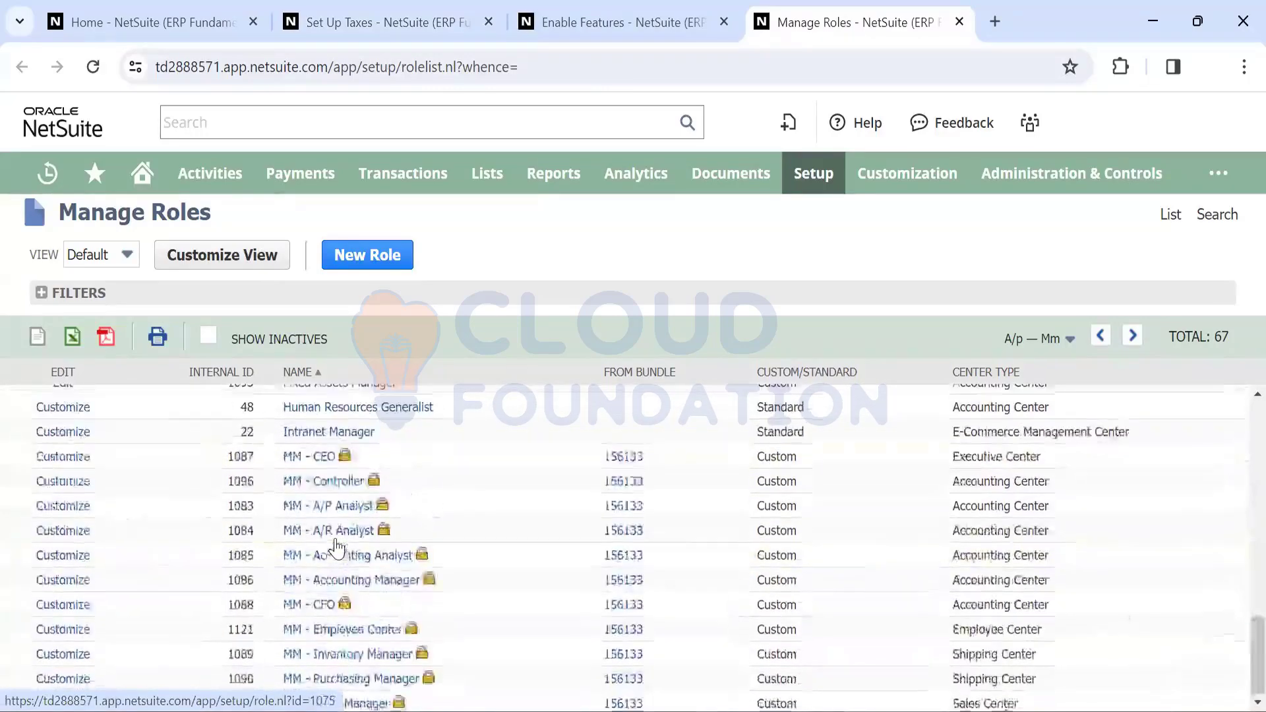
scroll(336, 547, "up", 4)
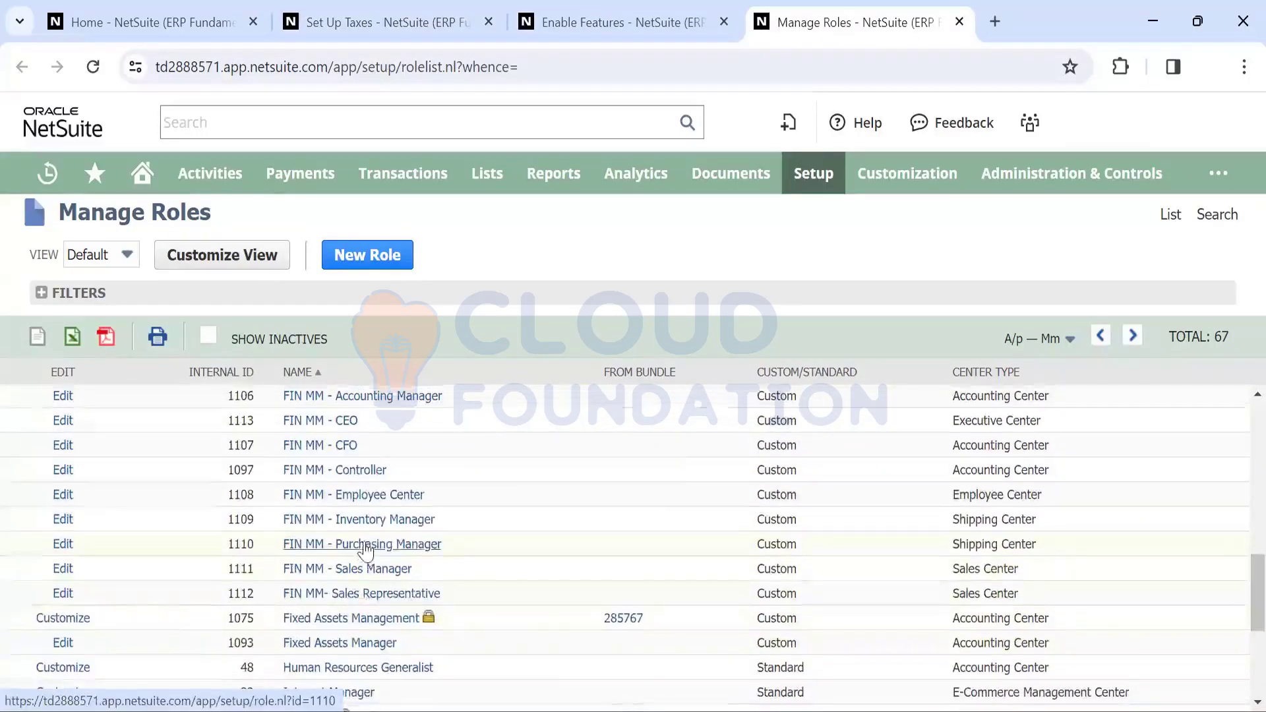
scroll(369, 547, "up", 9)
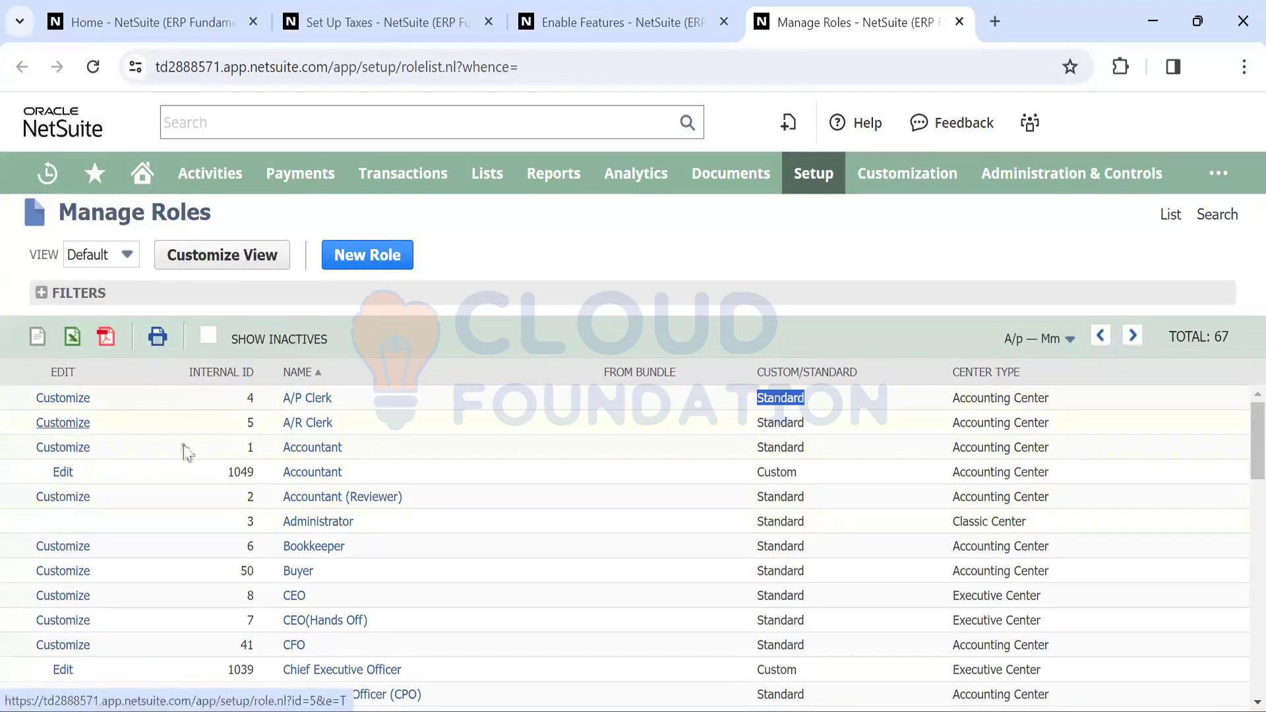
scroll(282, 452, "down", 2)
scroll(280, 453, "up", 2)
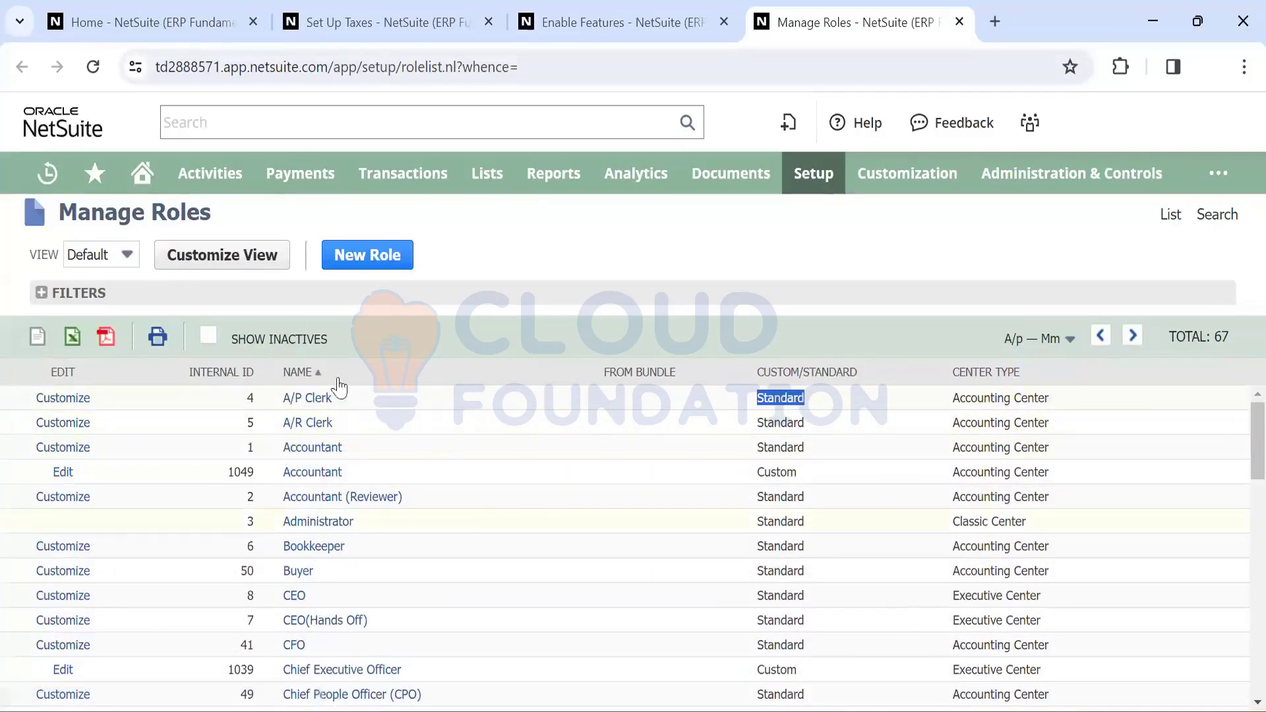
Open a blank form for a new role and view the available transaction permissions
left_click(349, 261)
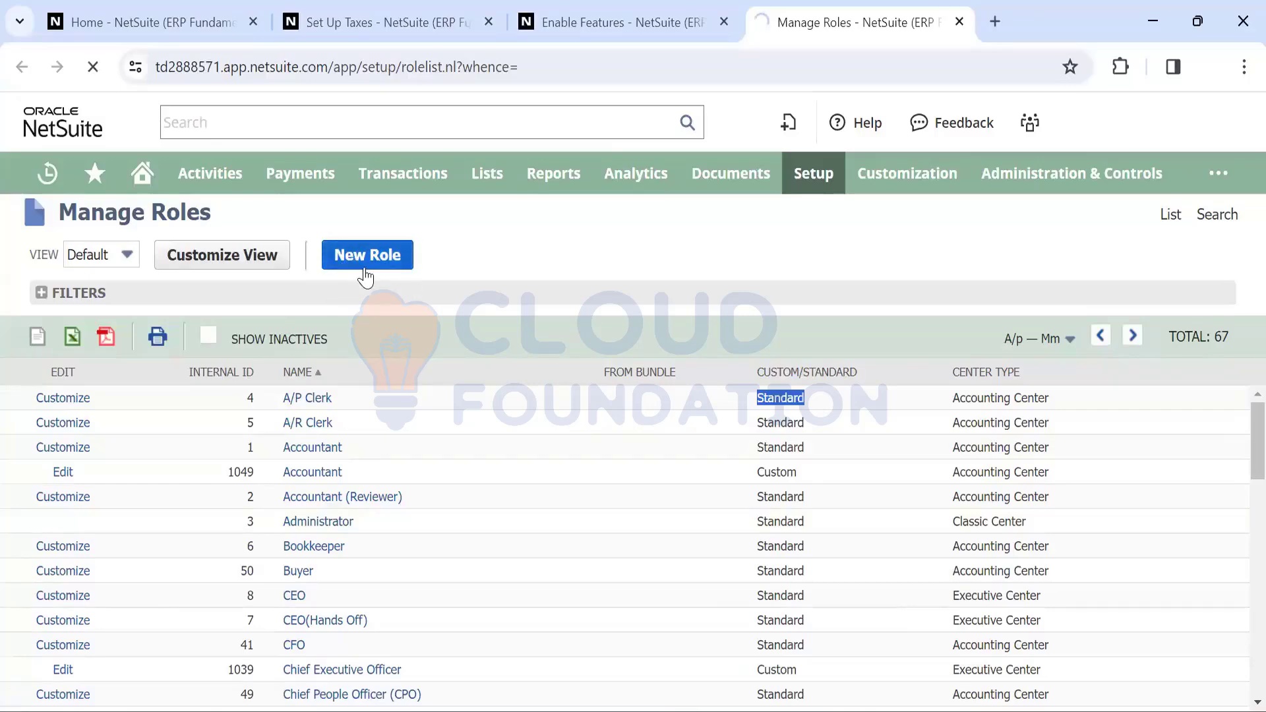
scroll(190, 386, "down", 5)
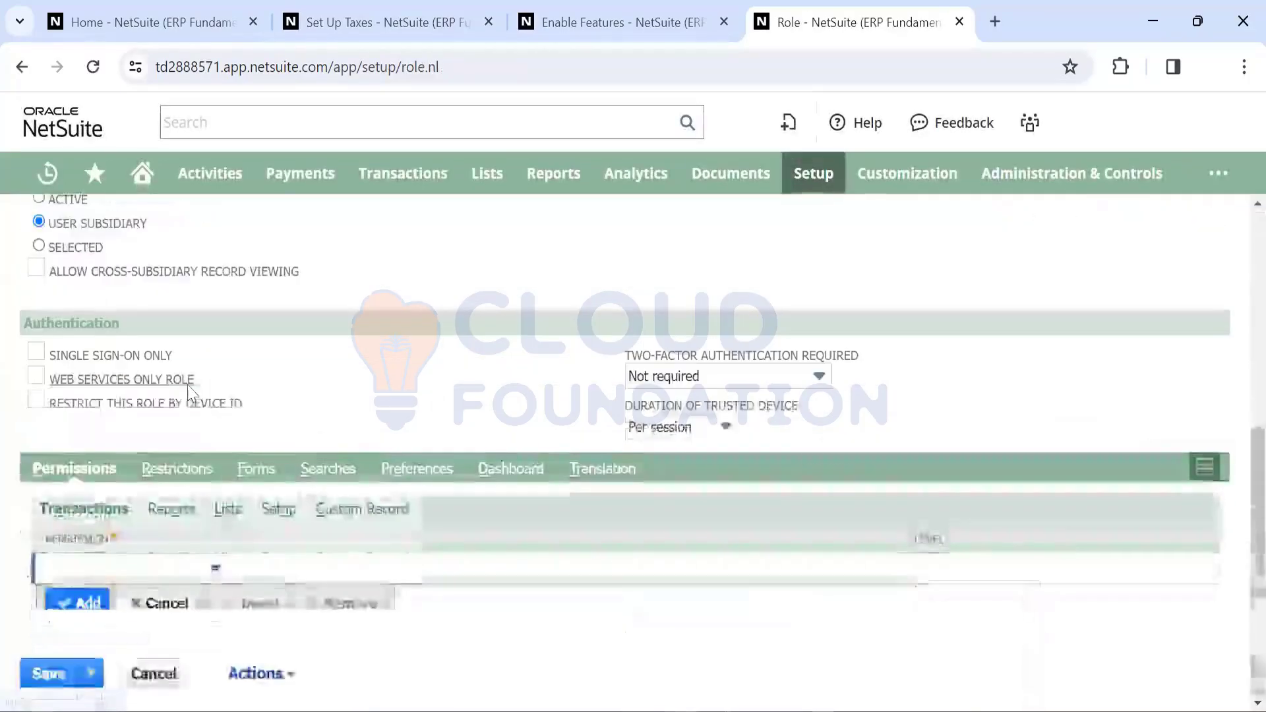
left_click(208, 568)
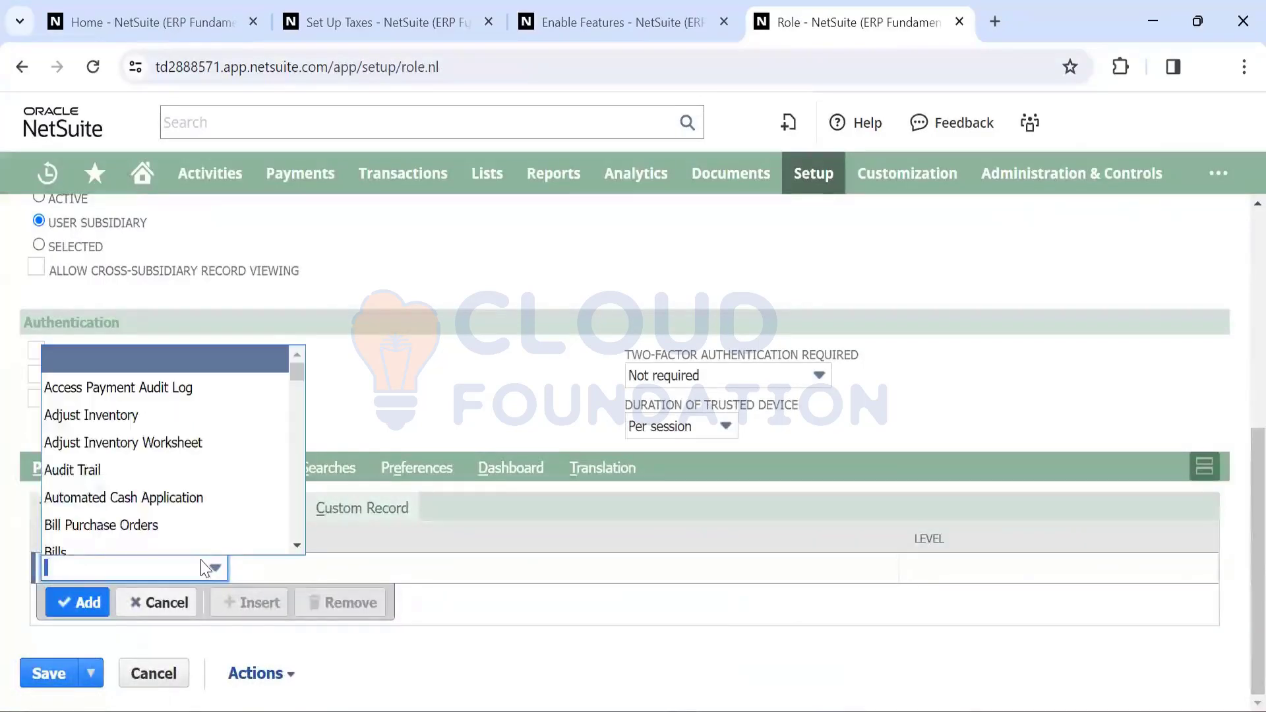
left_click(208, 568)
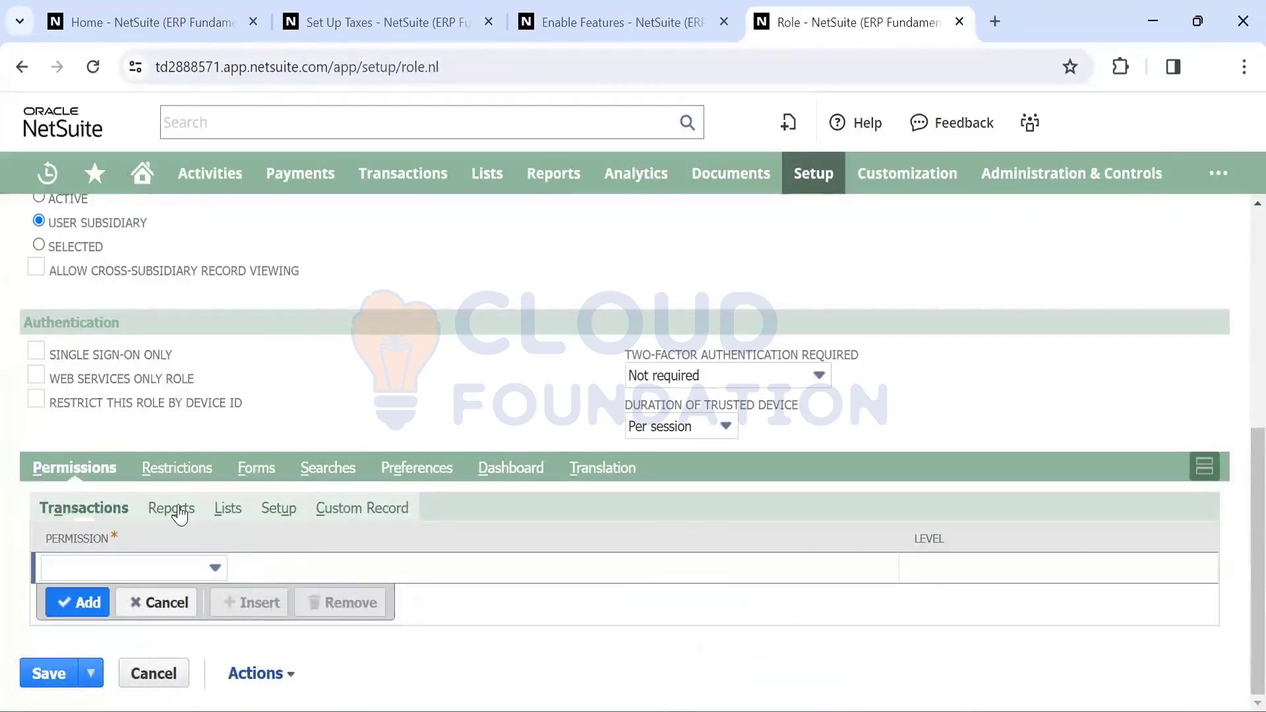
Look through the Transactions, Reports, Lists, Setup and Custom Record permission categories of the new role
left_click(173, 508)
left_click(81, 512)
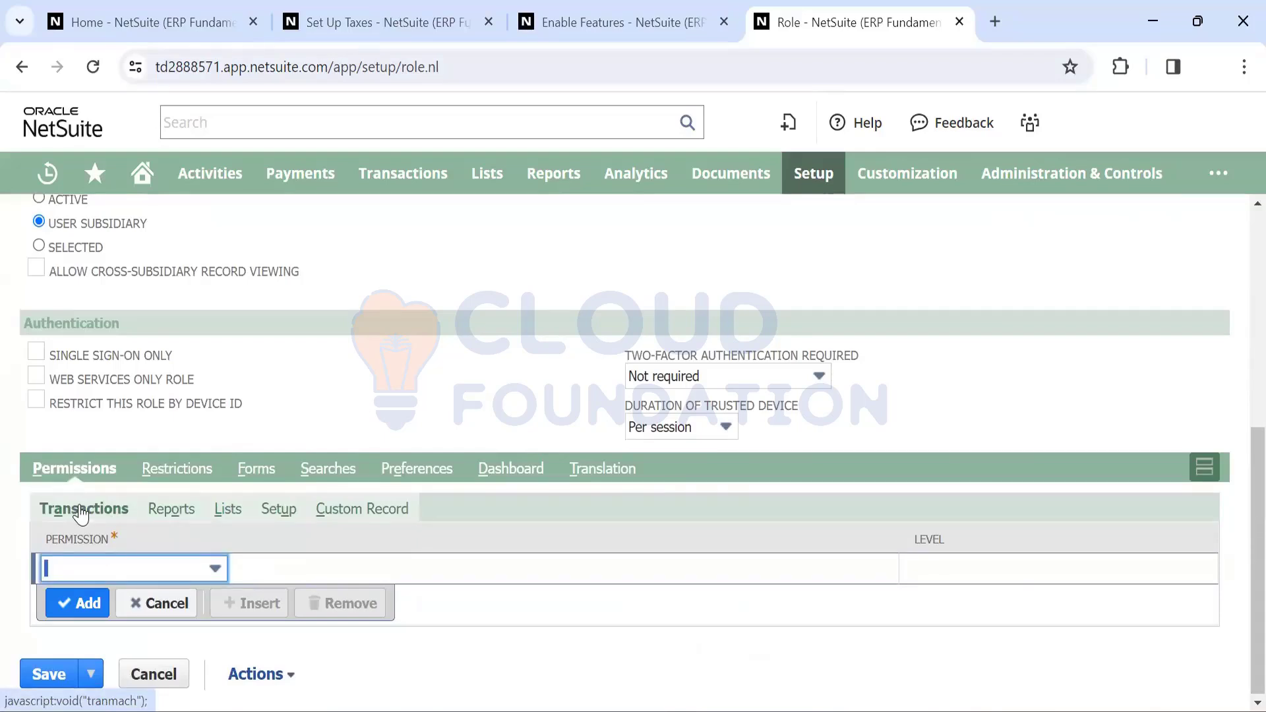
left_click(171, 509)
left_click(221, 513)
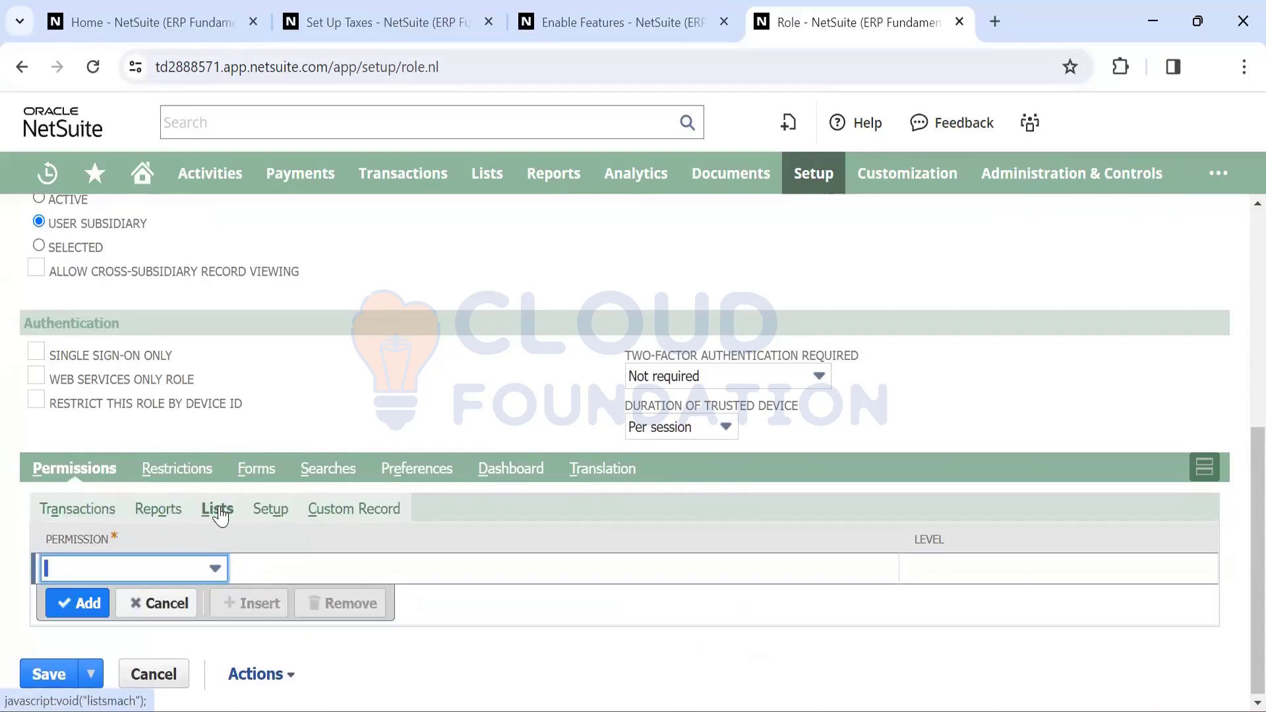
left_click(263, 514)
left_click(351, 516)
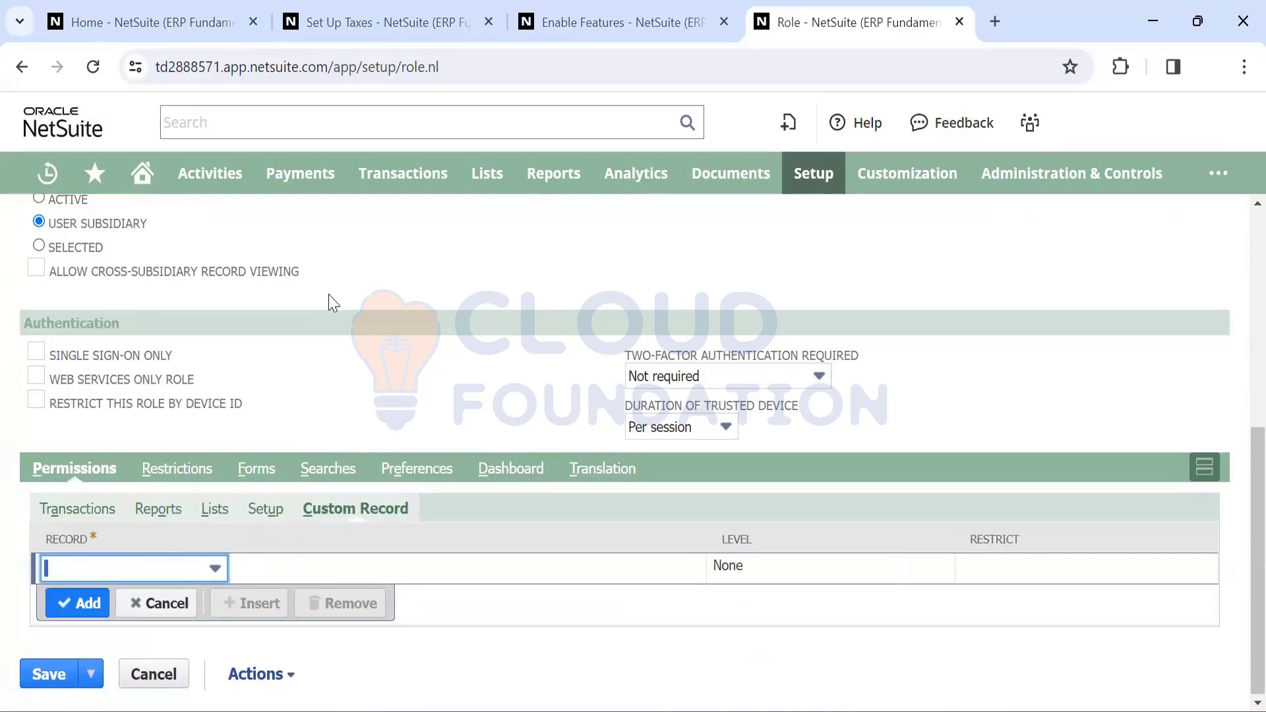
Return to the roles list without saving the new role and look through the listed roles
scroll(330, 299, "up", 5)
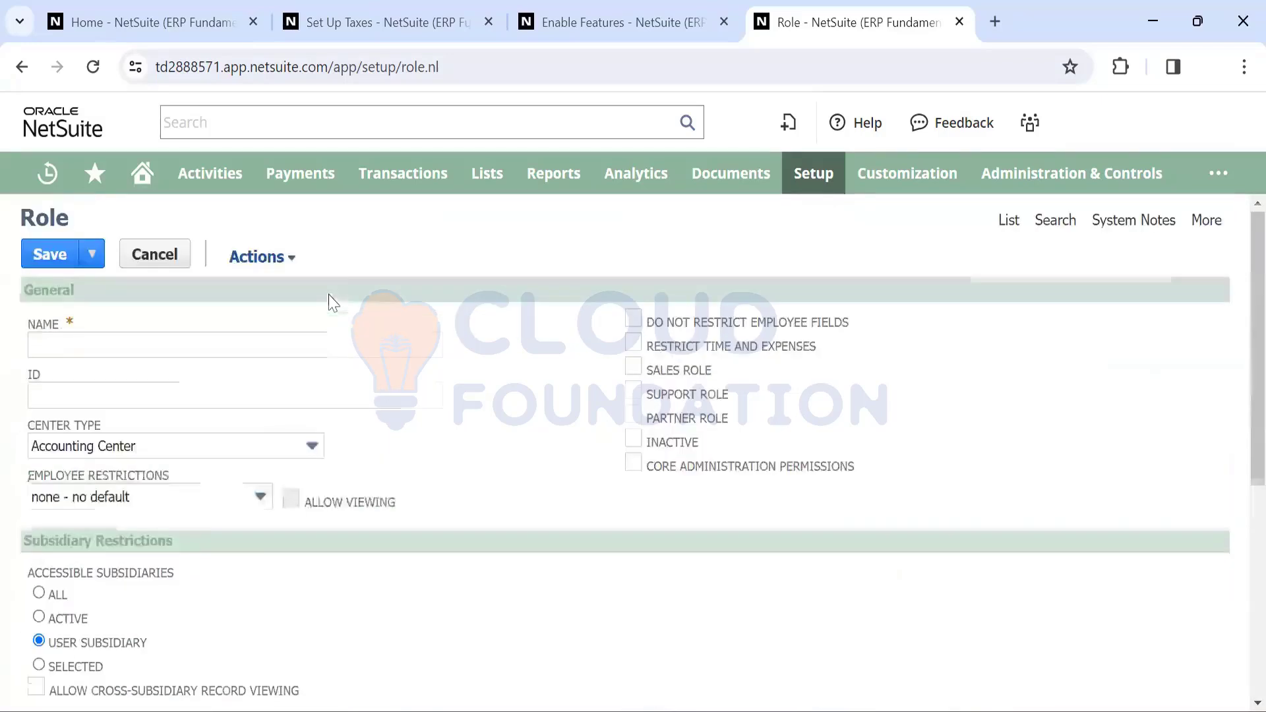
left_click(1001, 221)
left_click(720, 202)
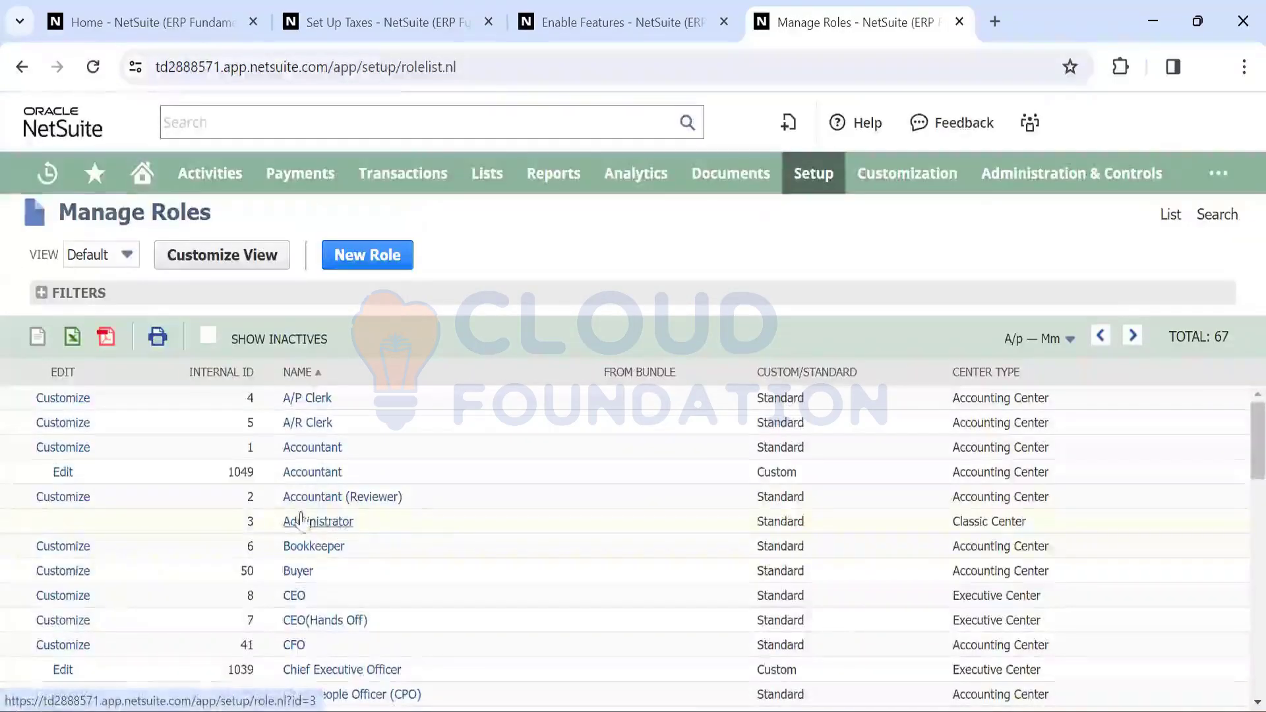
scroll(267, 525, "down", 4)
scroll(267, 525, "down", 10)
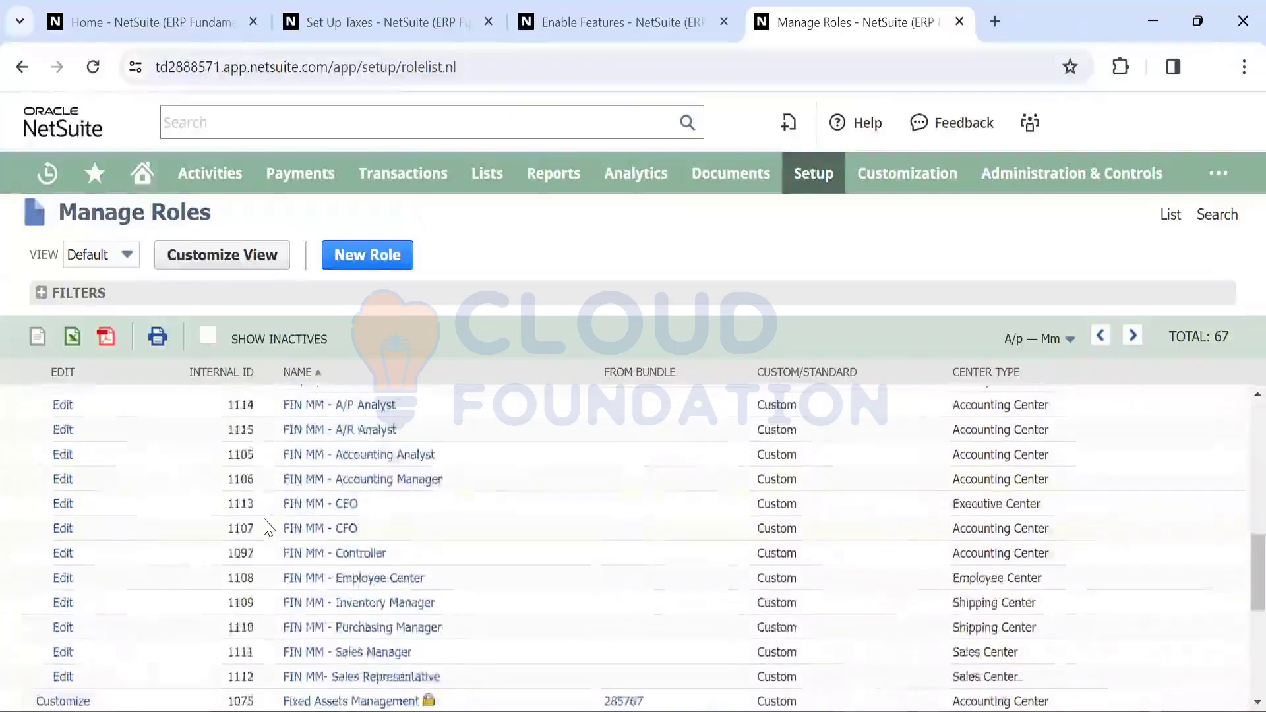
scroll(267, 525, "up", 14)
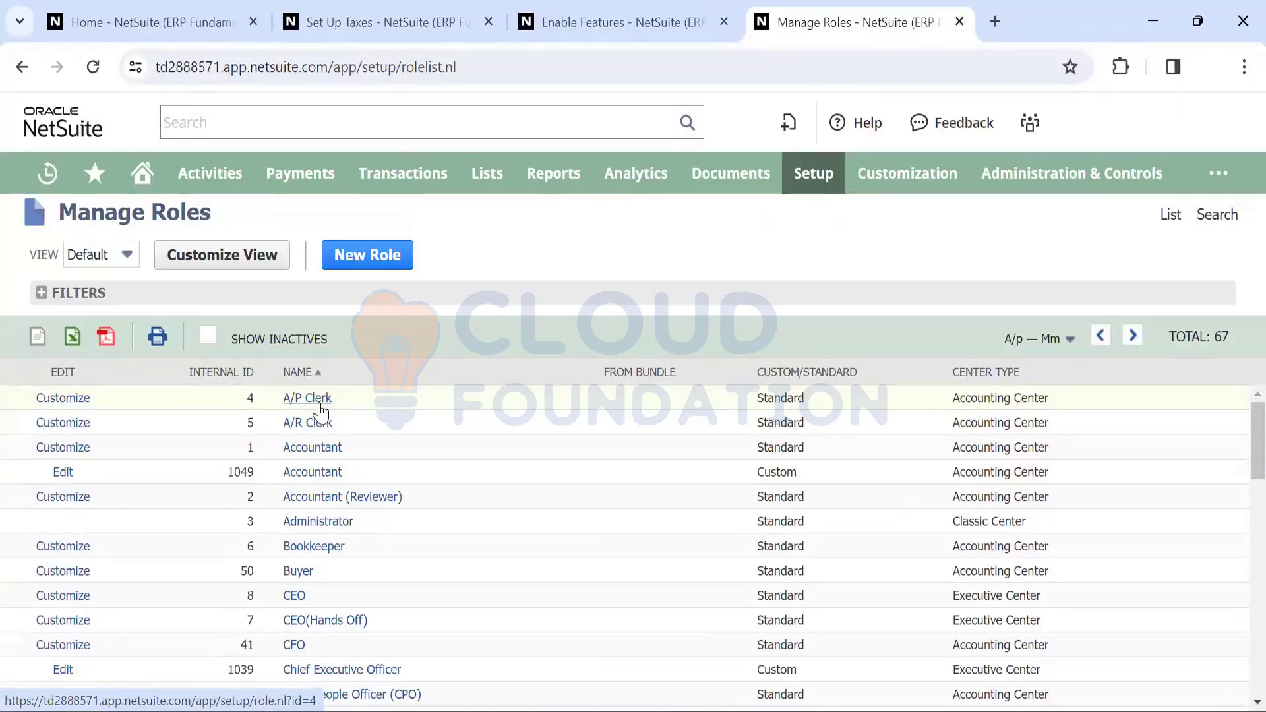
Check the Users/Roles setup entries and look over the first roles in the list again
mouse_move(818, 178)
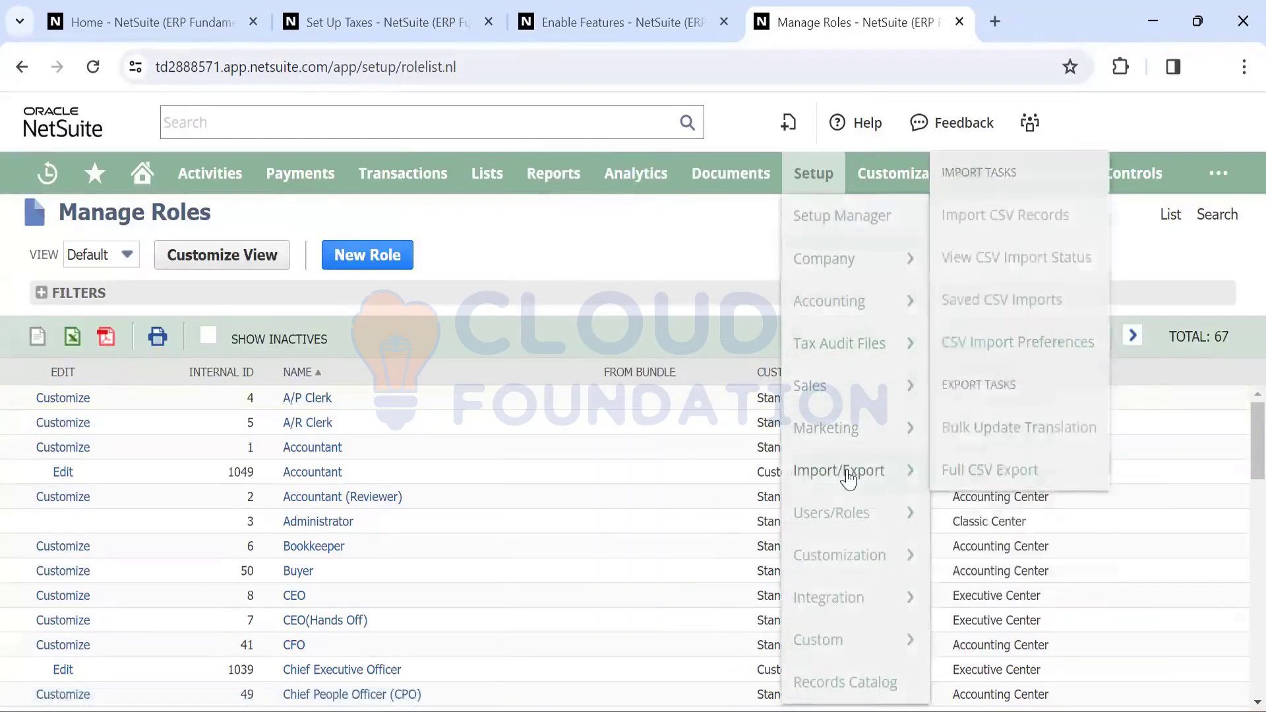
mouse_move(851, 512)
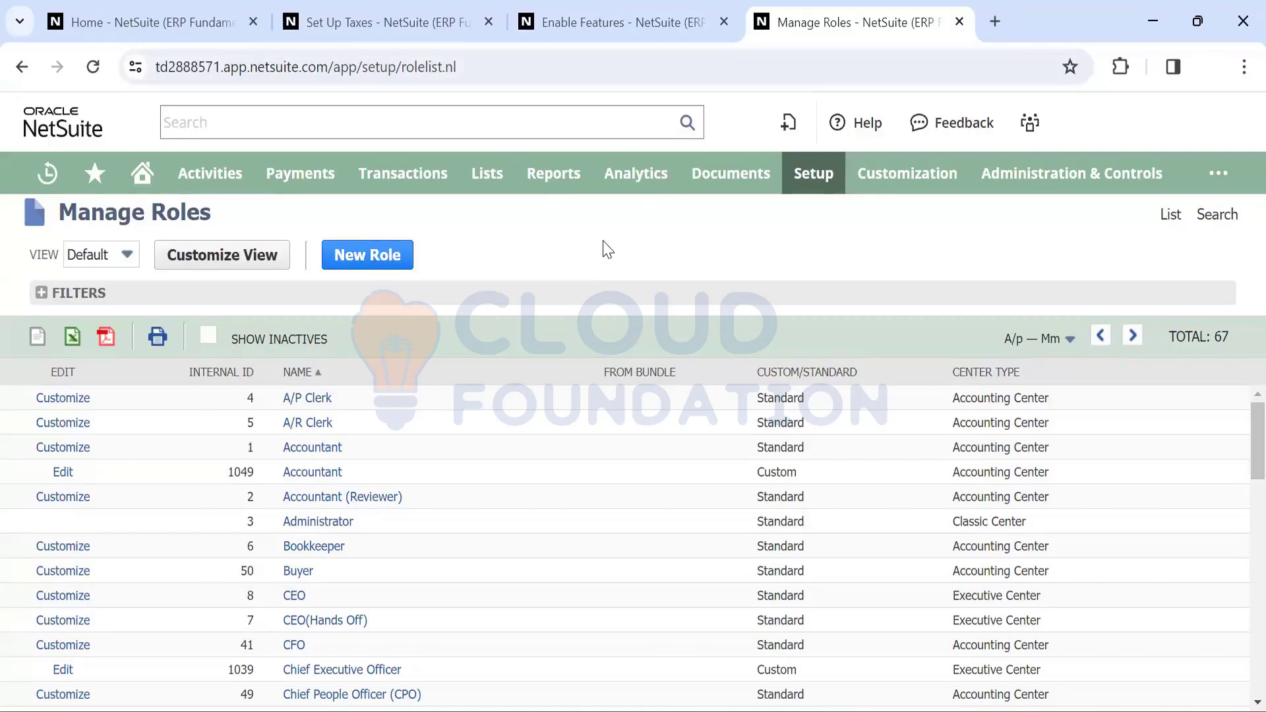
scroll(505, 502, "down", 3)
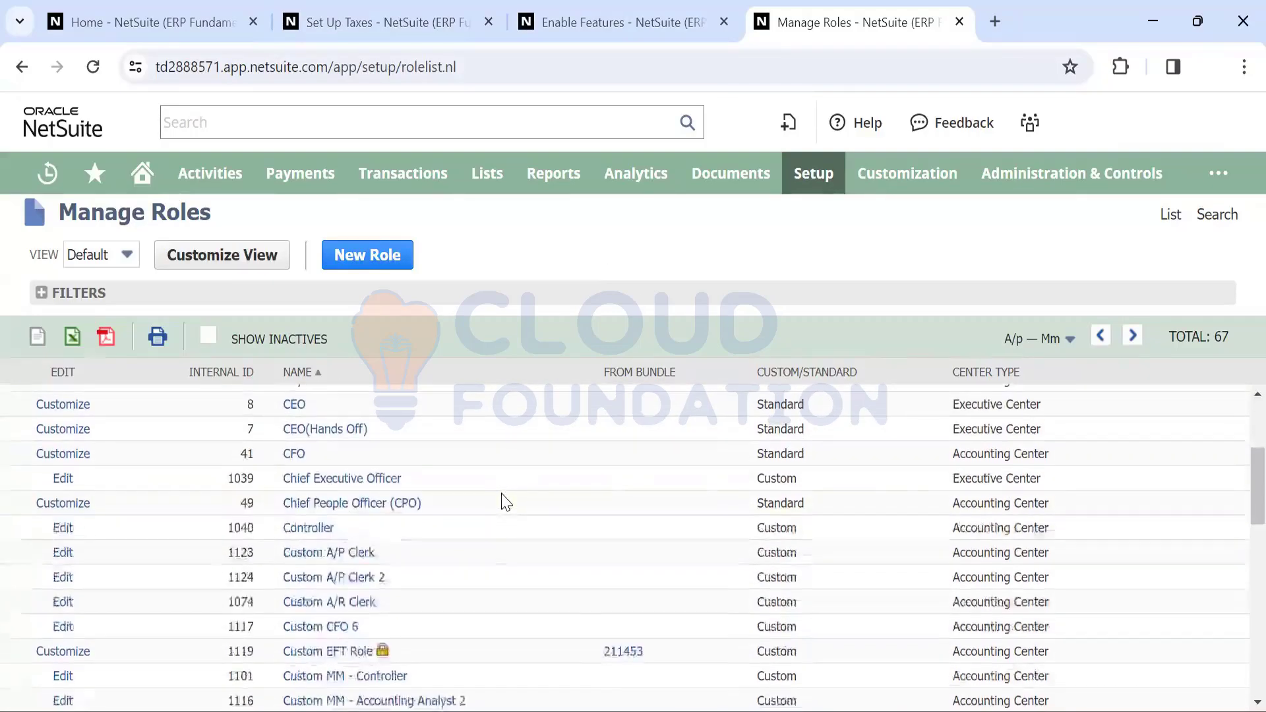
scroll(505, 502, "up", 3)
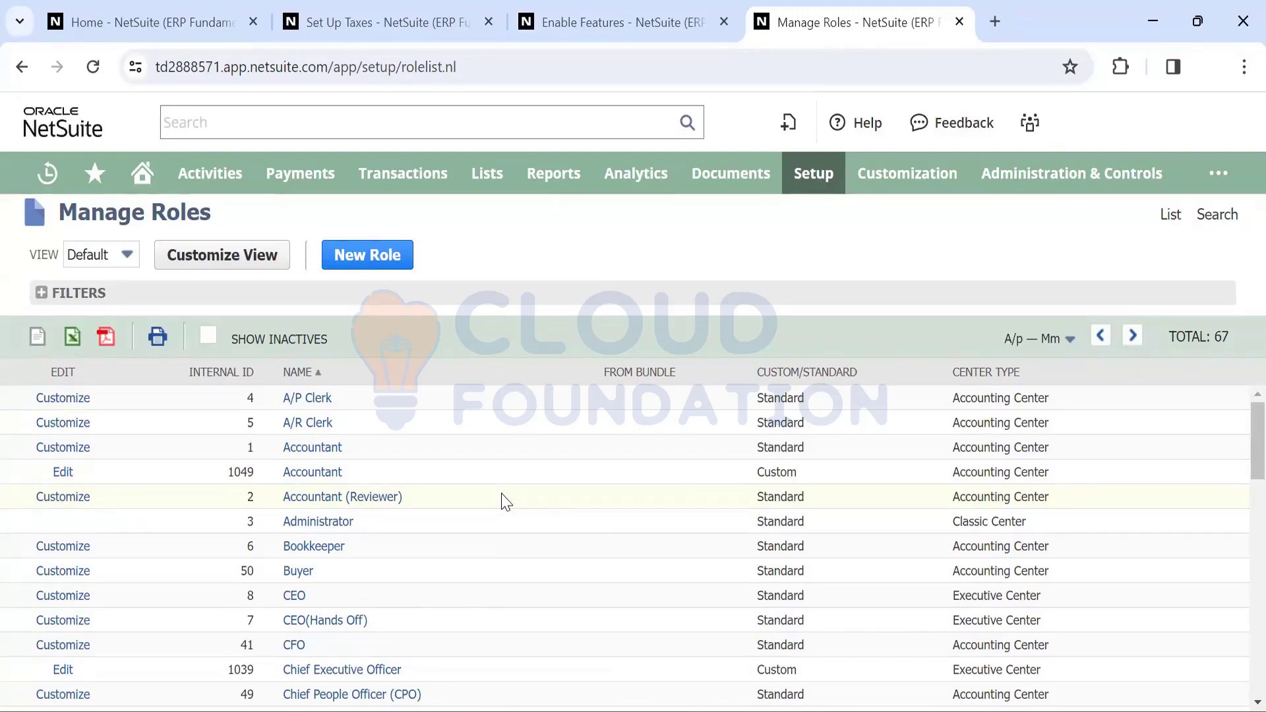
scroll(515, 506, "down", 2)
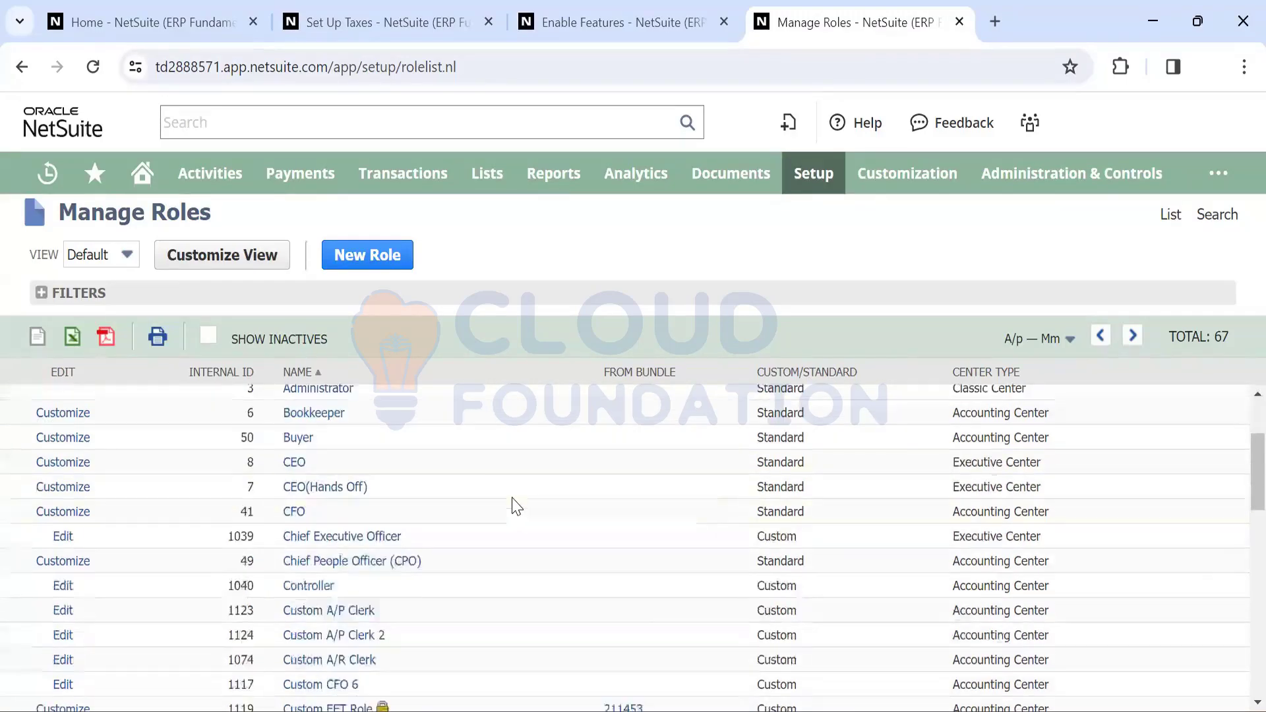
scroll(516, 506, "up", 2)
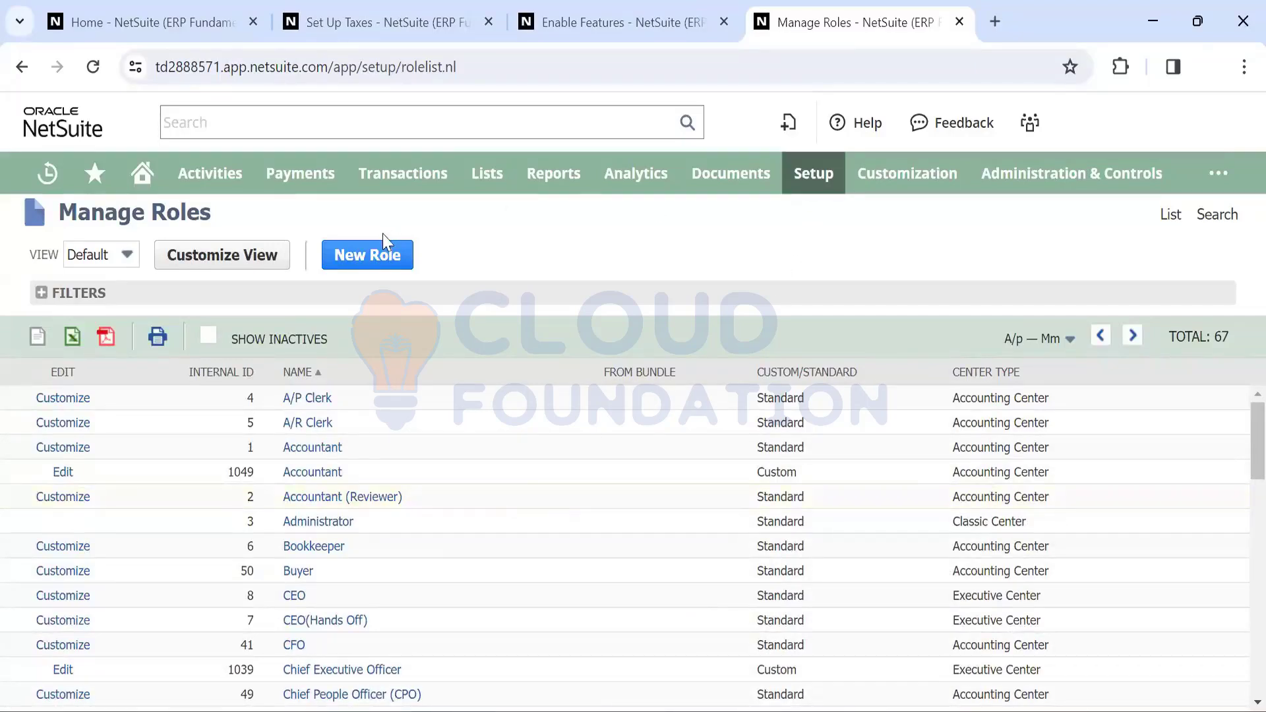
Go to the Employees list and open the first employee's record for editing
mouse_move(470, 176)
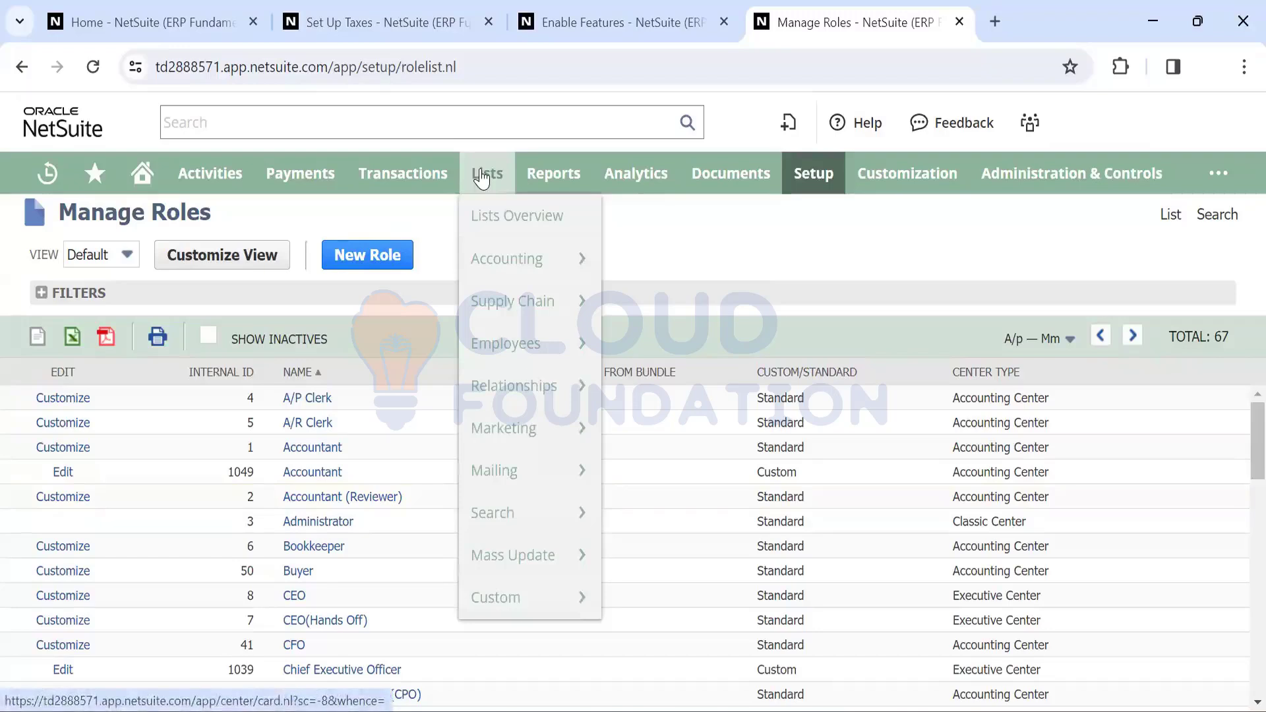
mouse_move(508, 343)
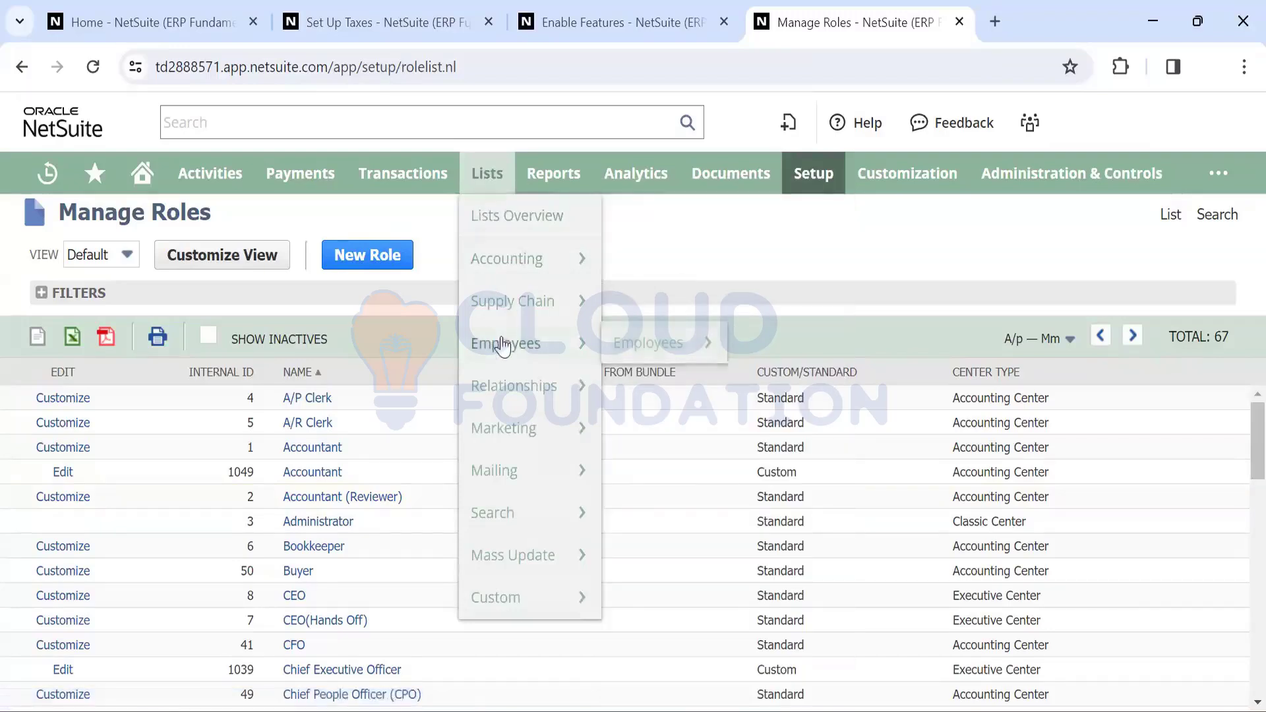
left_click(641, 345)
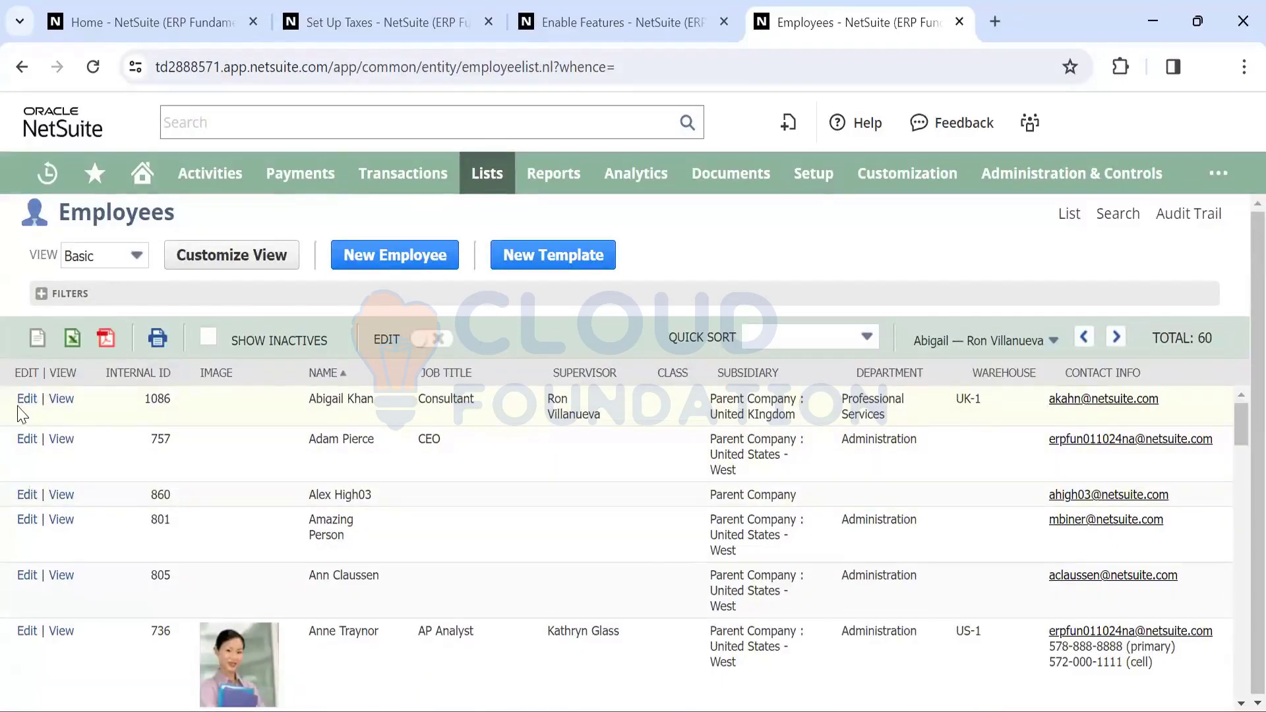
left_click(25, 403)
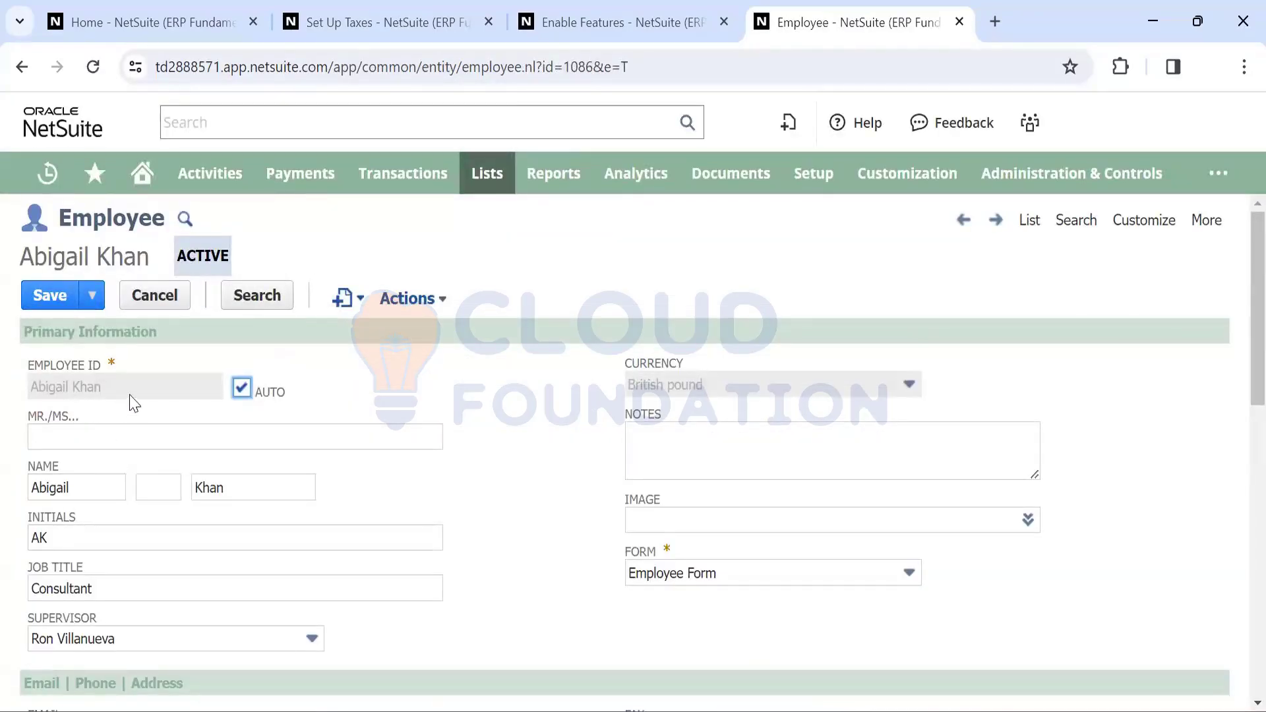
Look through the employee record's primary information, contact details and classification fields down to the subtabs
scroll(202, 527, "down", 6)
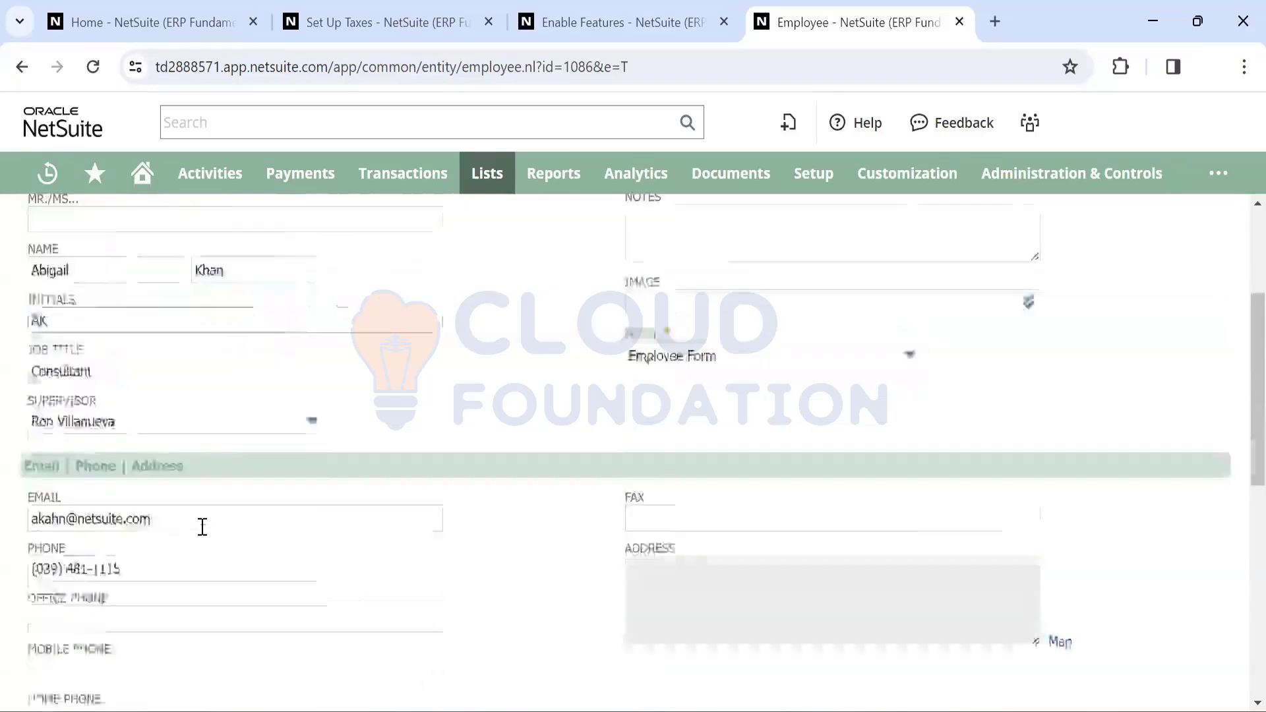
scroll(202, 526, "up", 6)
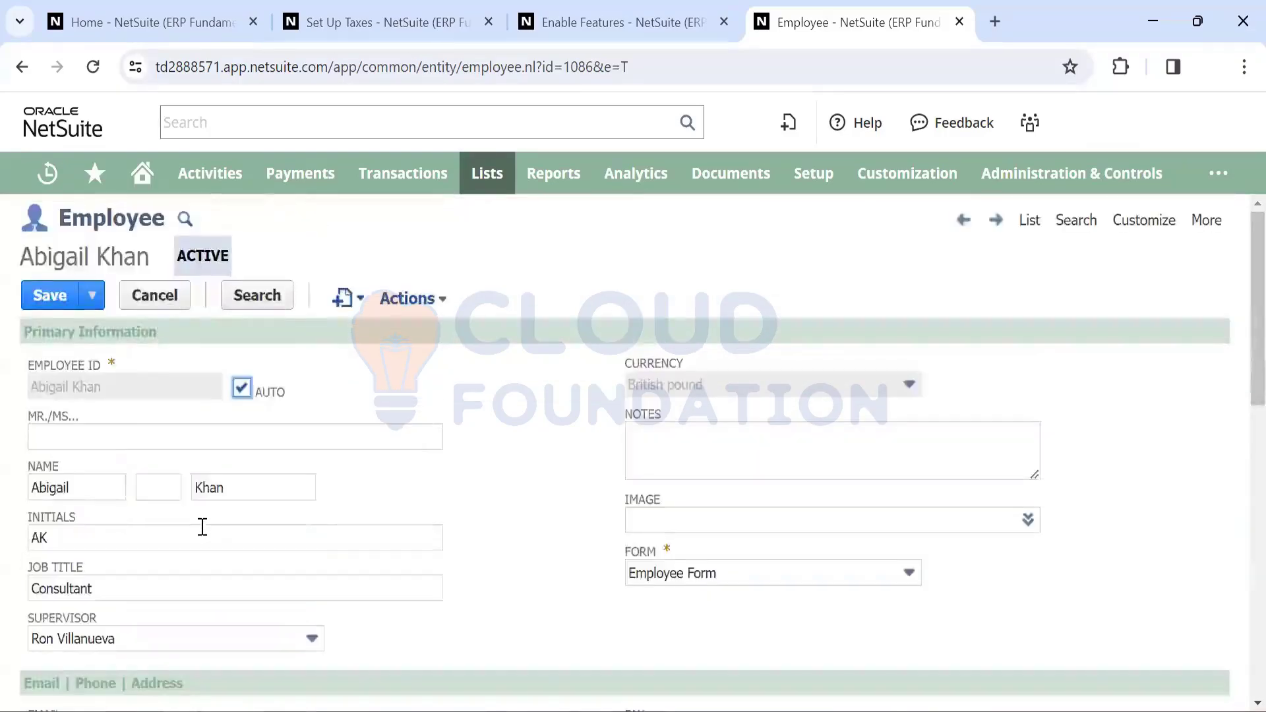
scroll(202, 526, "down", 2)
scroll(203, 526, "up", 1)
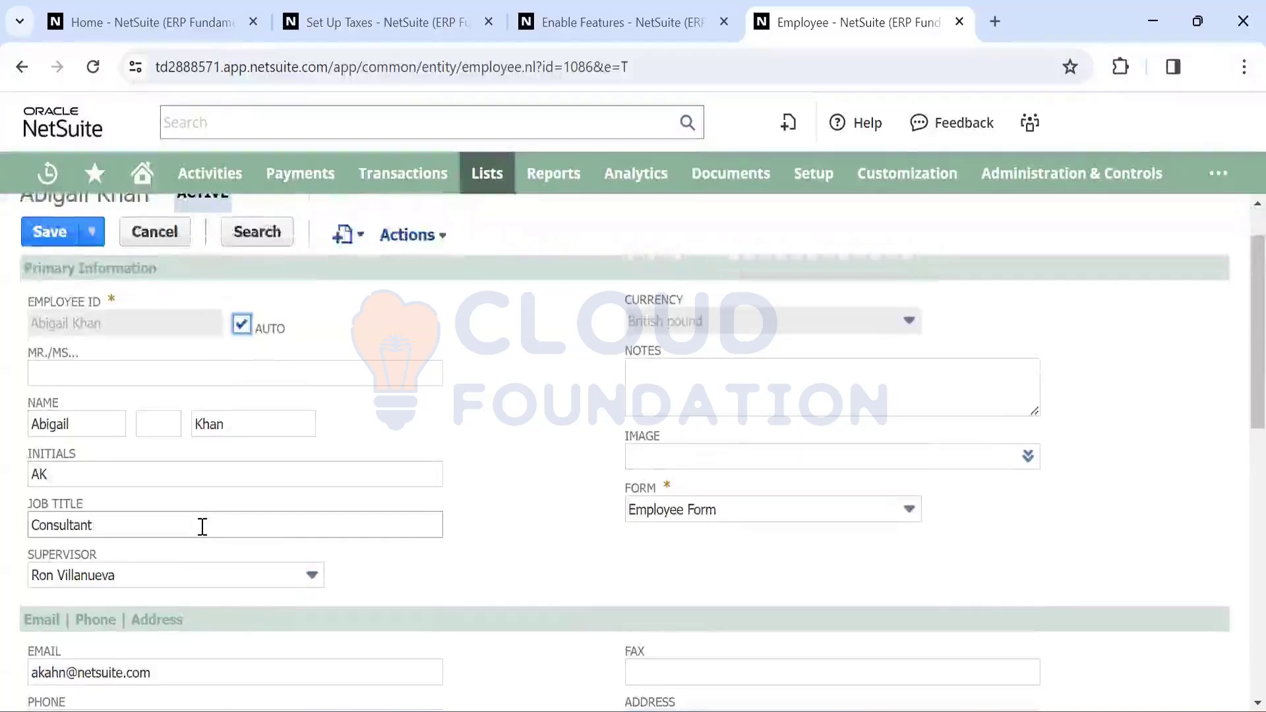
scroll(202, 527, "down", 1)
scroll(200, 526, "up", 1)
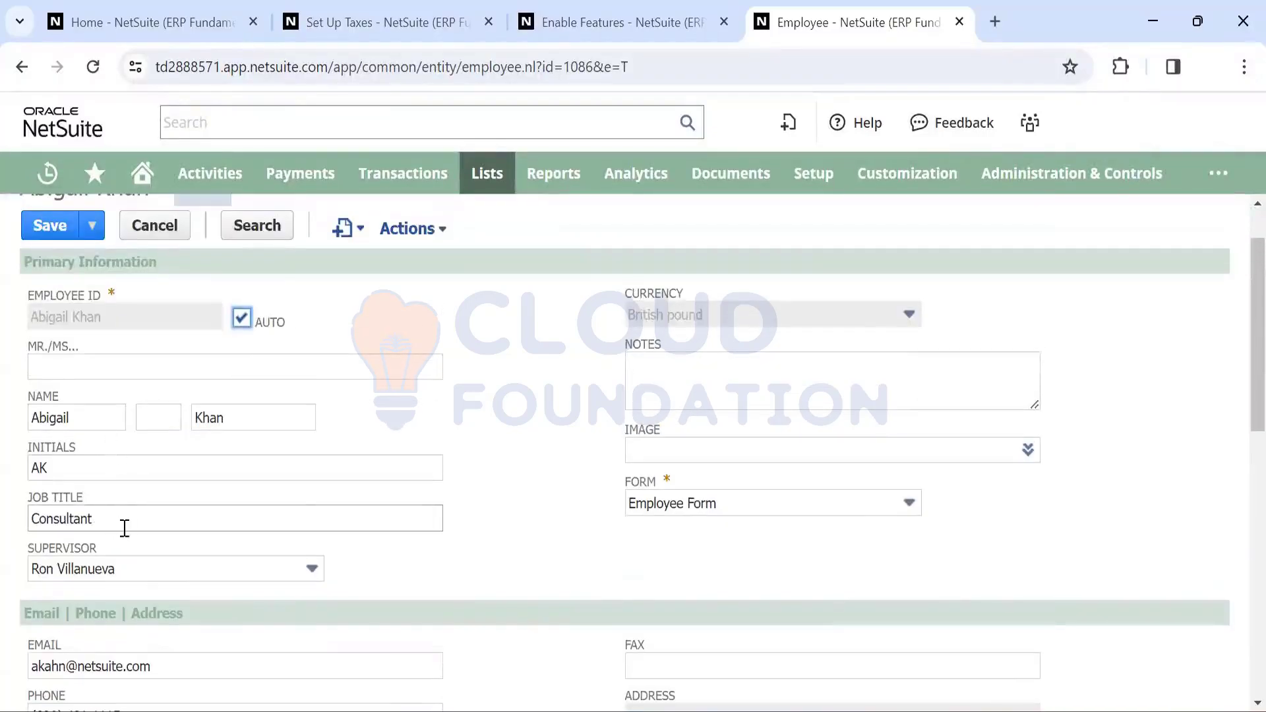
scroll(232, 555, "down", 9)
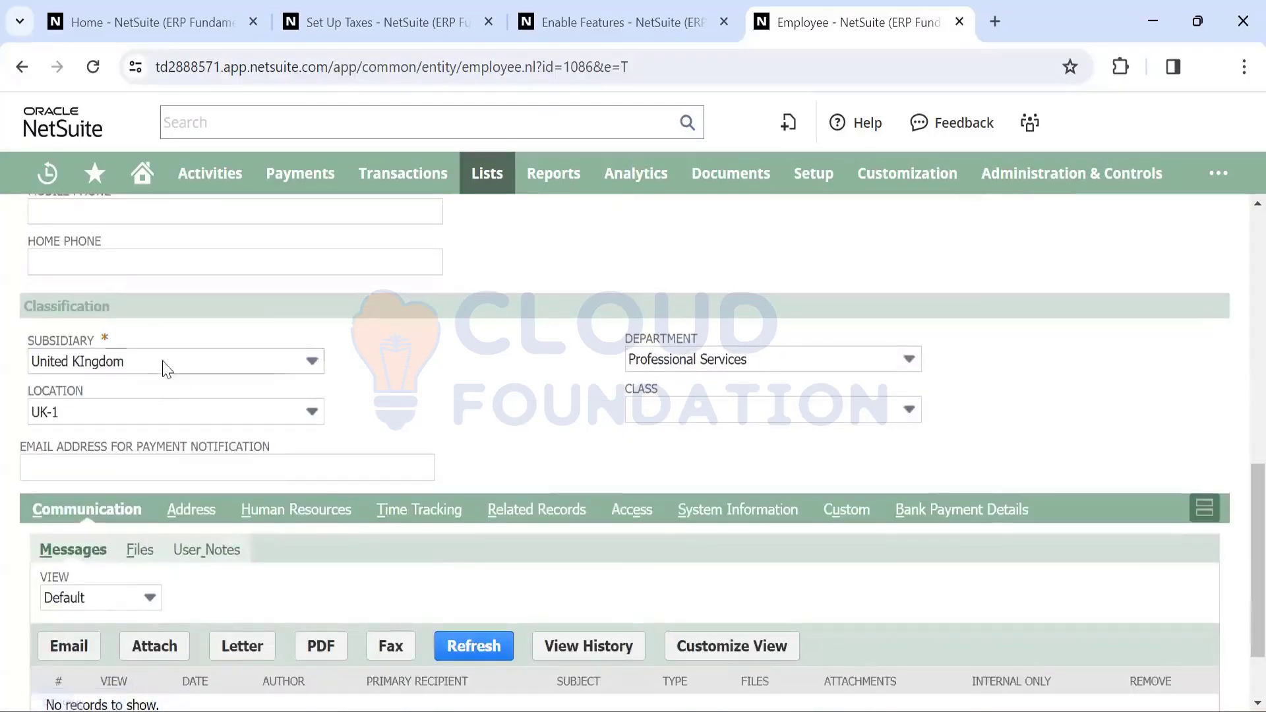
scroll(235, 531, "down", 2)
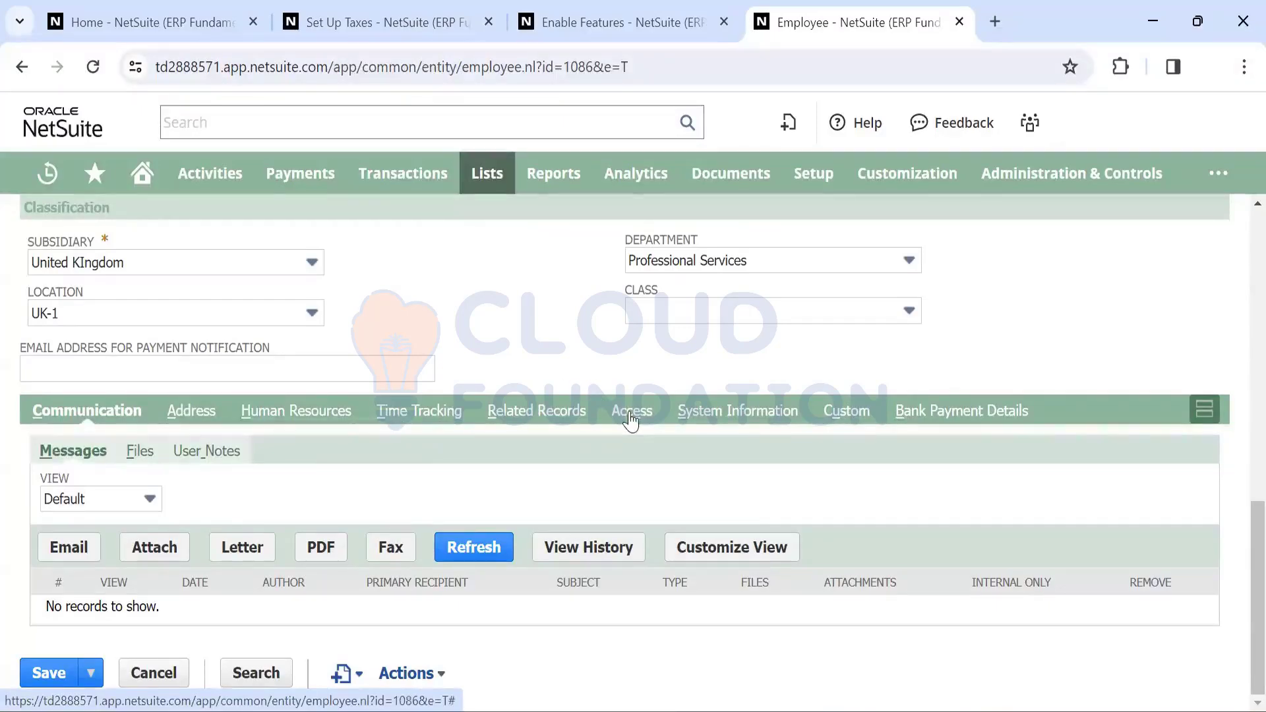
Examine the employee's Access settings, including the available roles and the option to manually assign or change the password
left_click(632, 419)
scroll(193, 577, "down", 3)
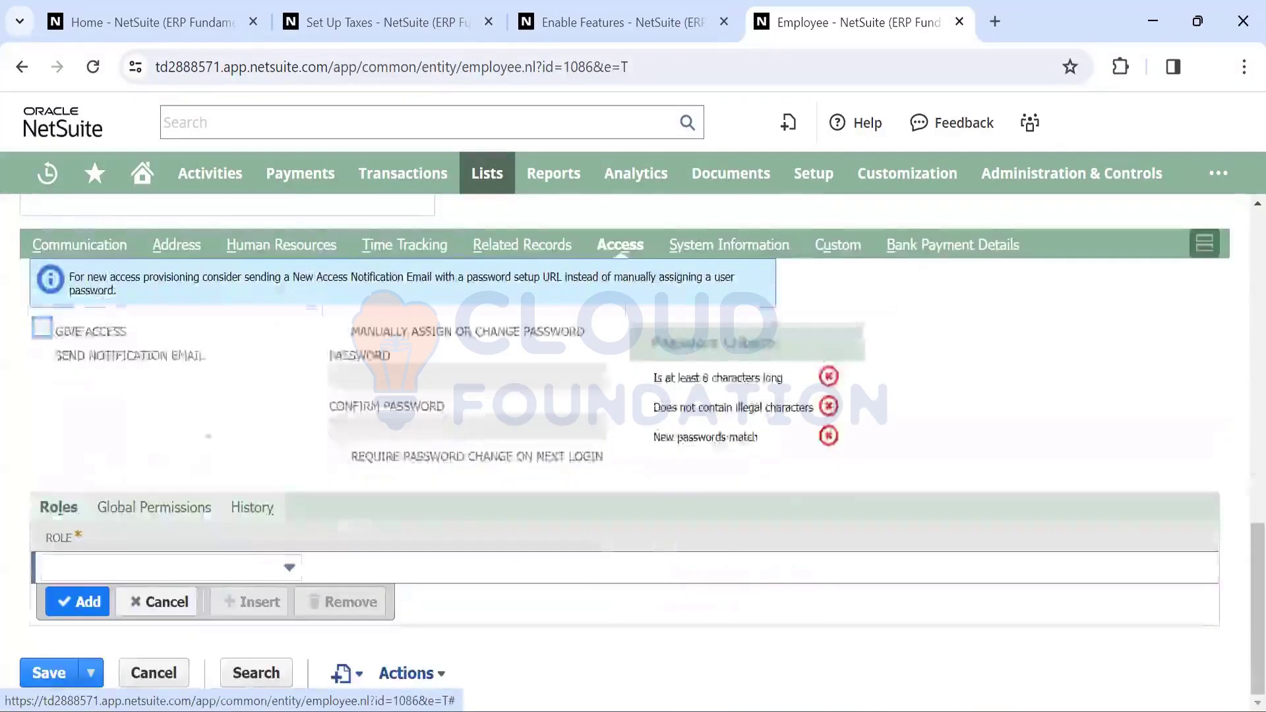
left_click(200, 570)
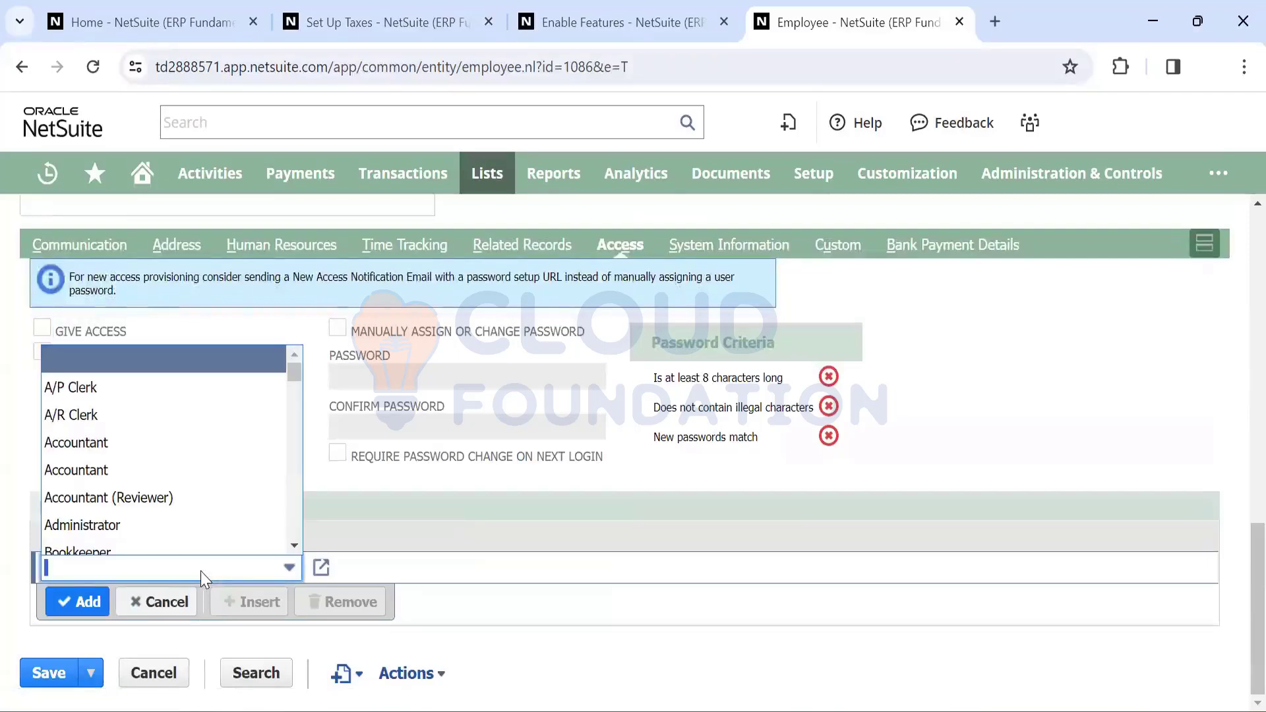
scroll(145, 438, "down", 1)
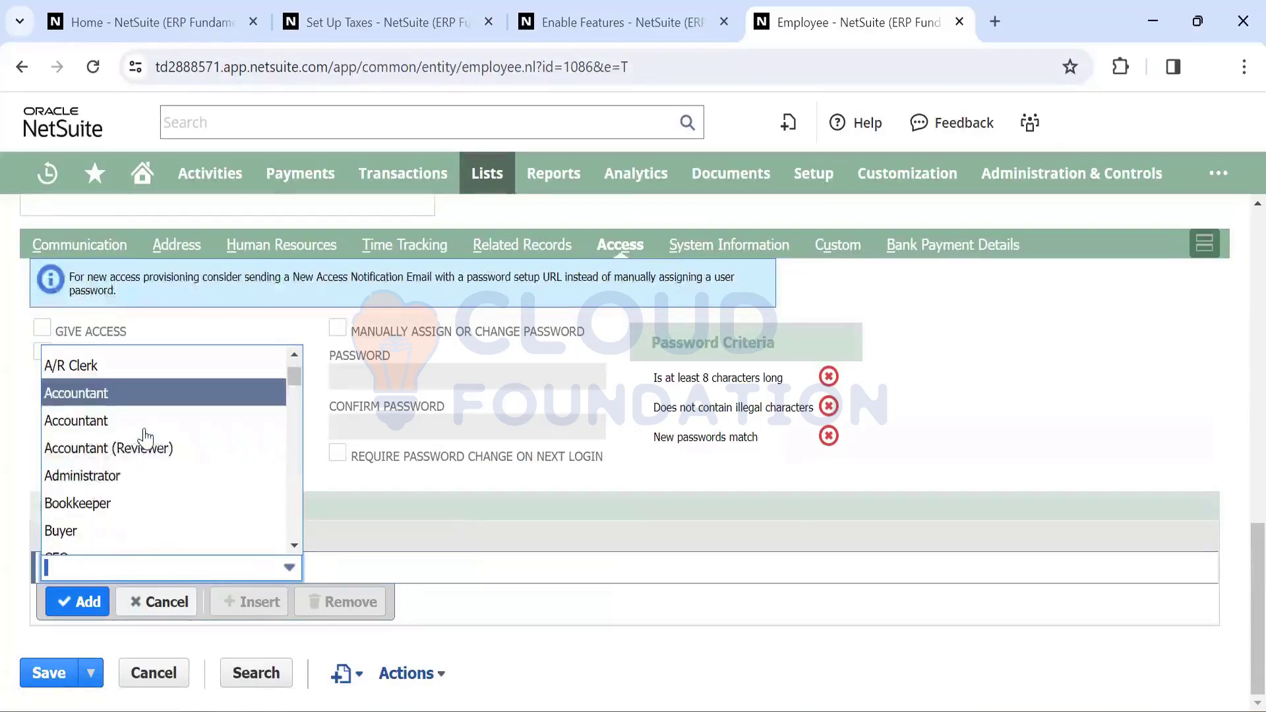
scroll(161, 450, "down", 1)
scroll(161, 450, "up", 2)
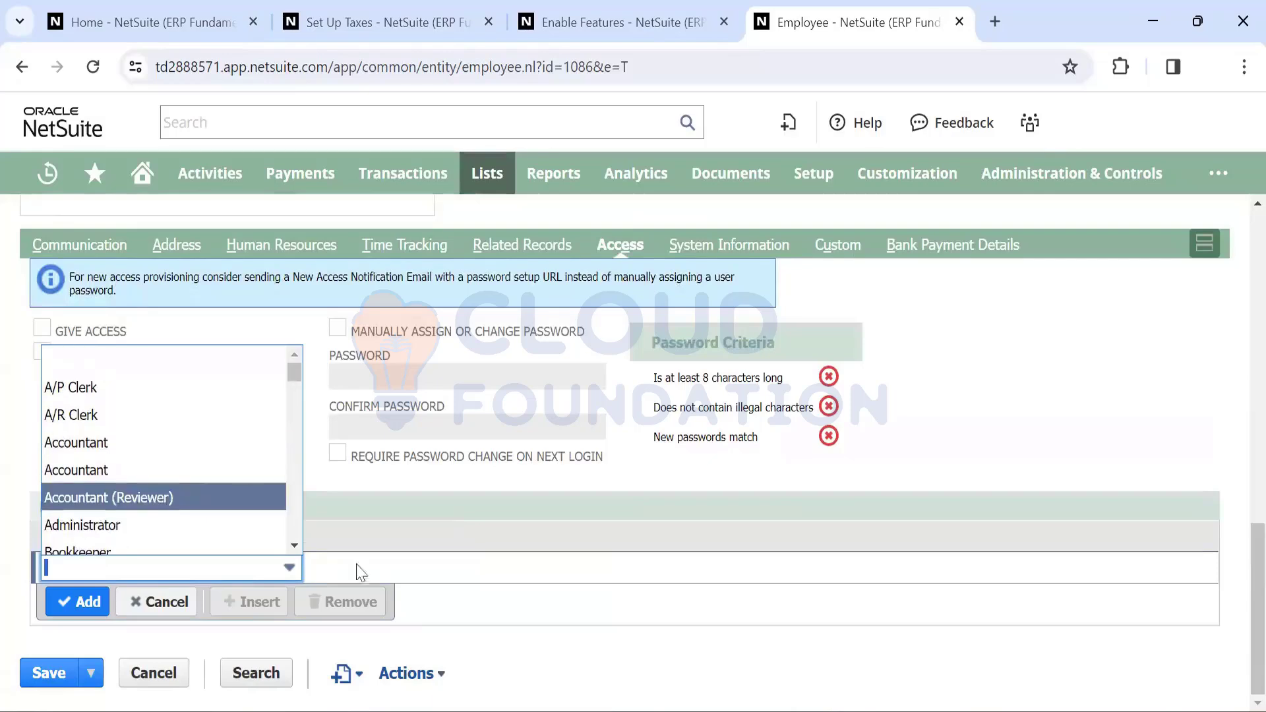
left_click(498, 653)
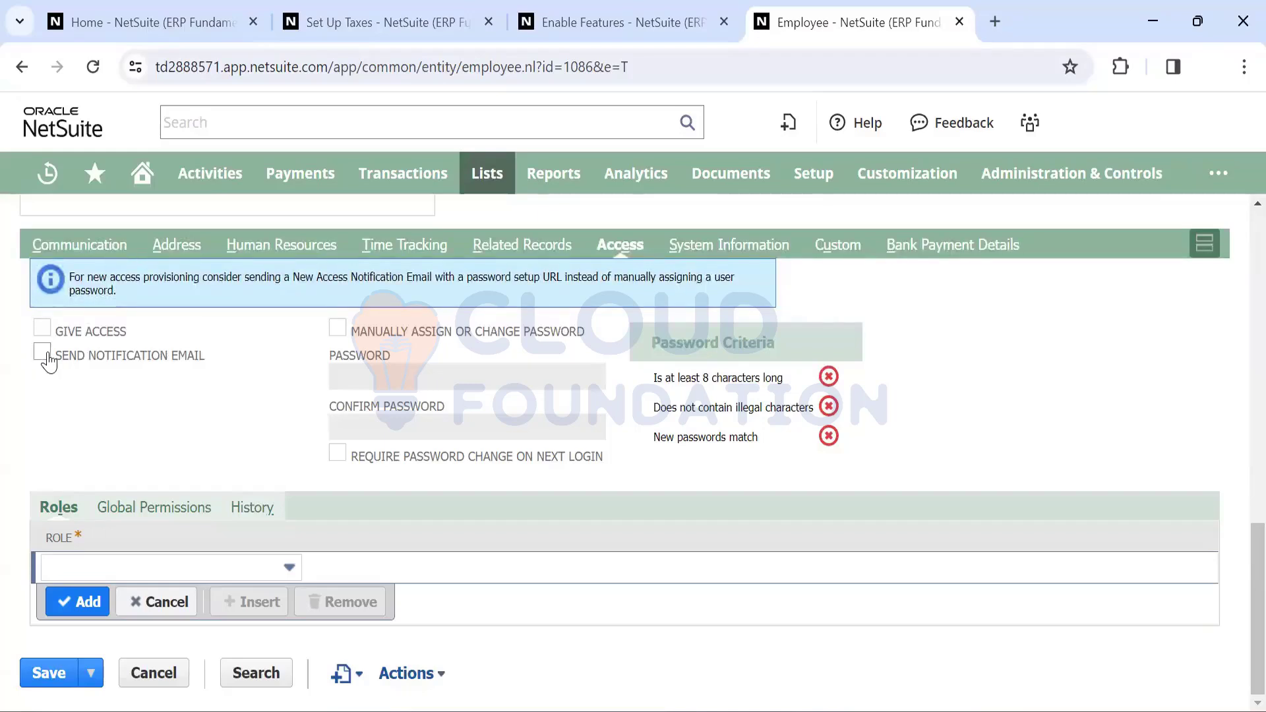
left_click(338, 328)
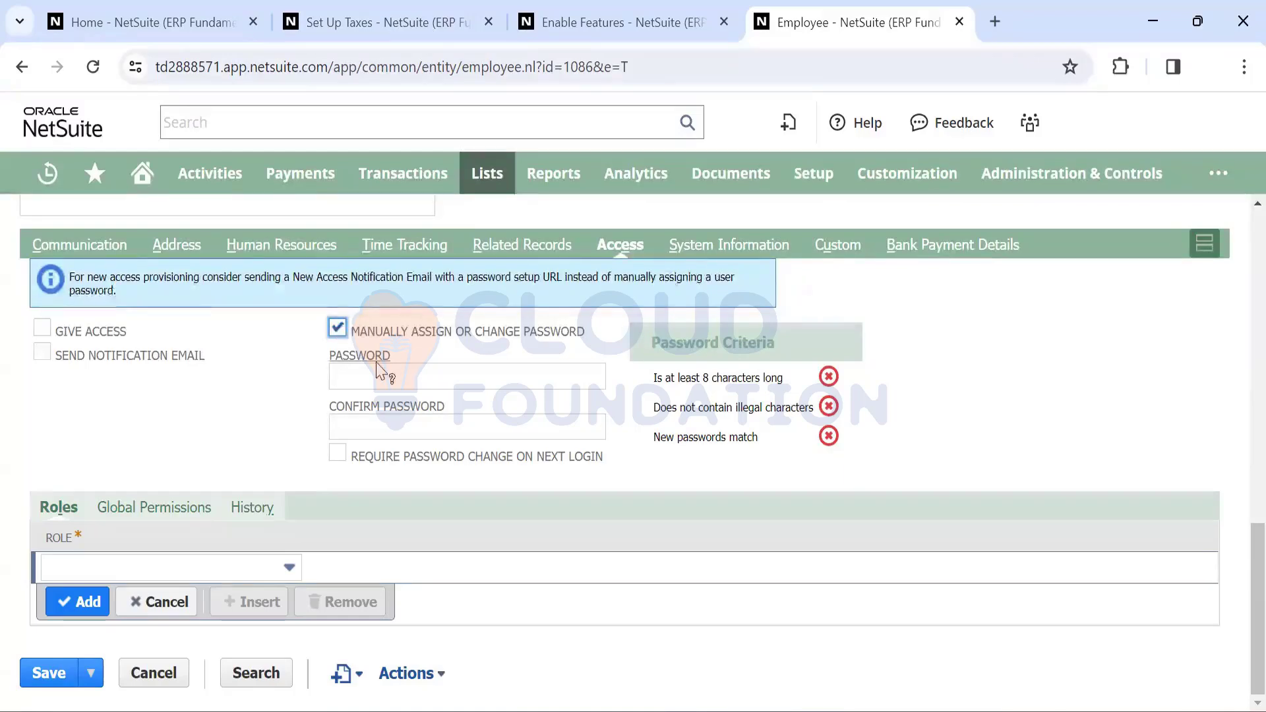
left_click(337, 329)
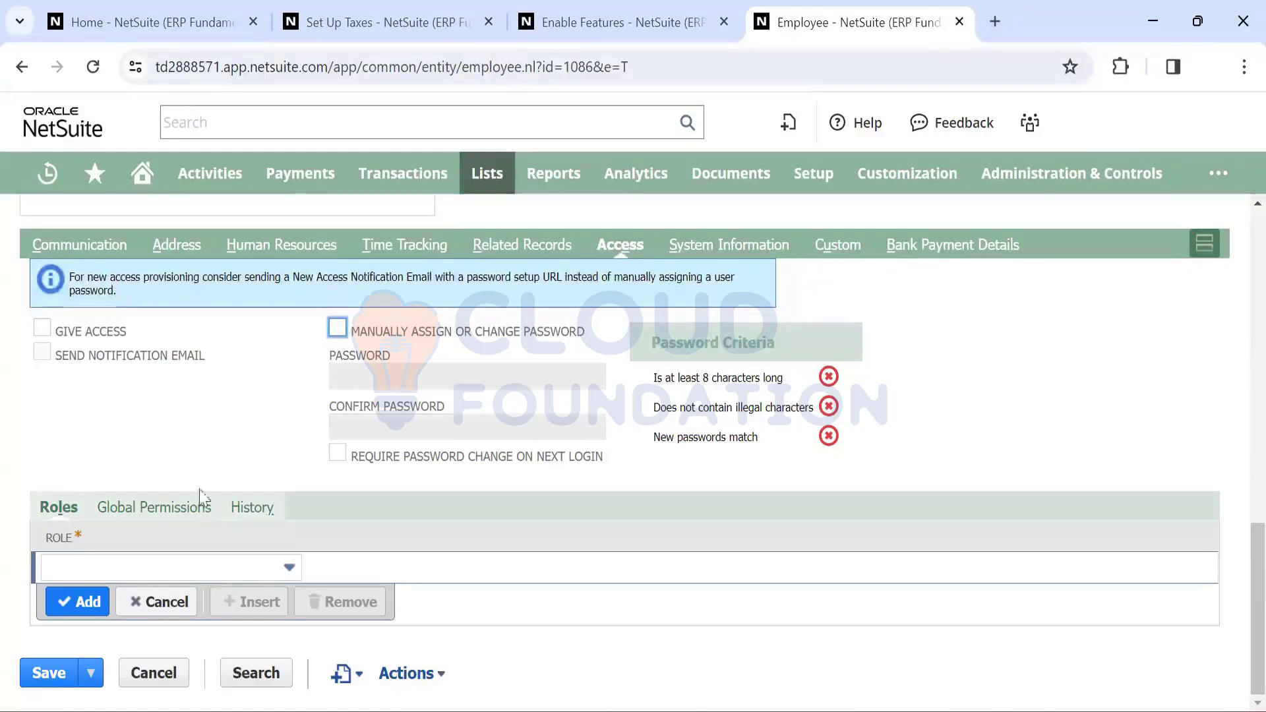
Browse the available roles and add the Administrator role to the employee's access
left_click(193, 571)
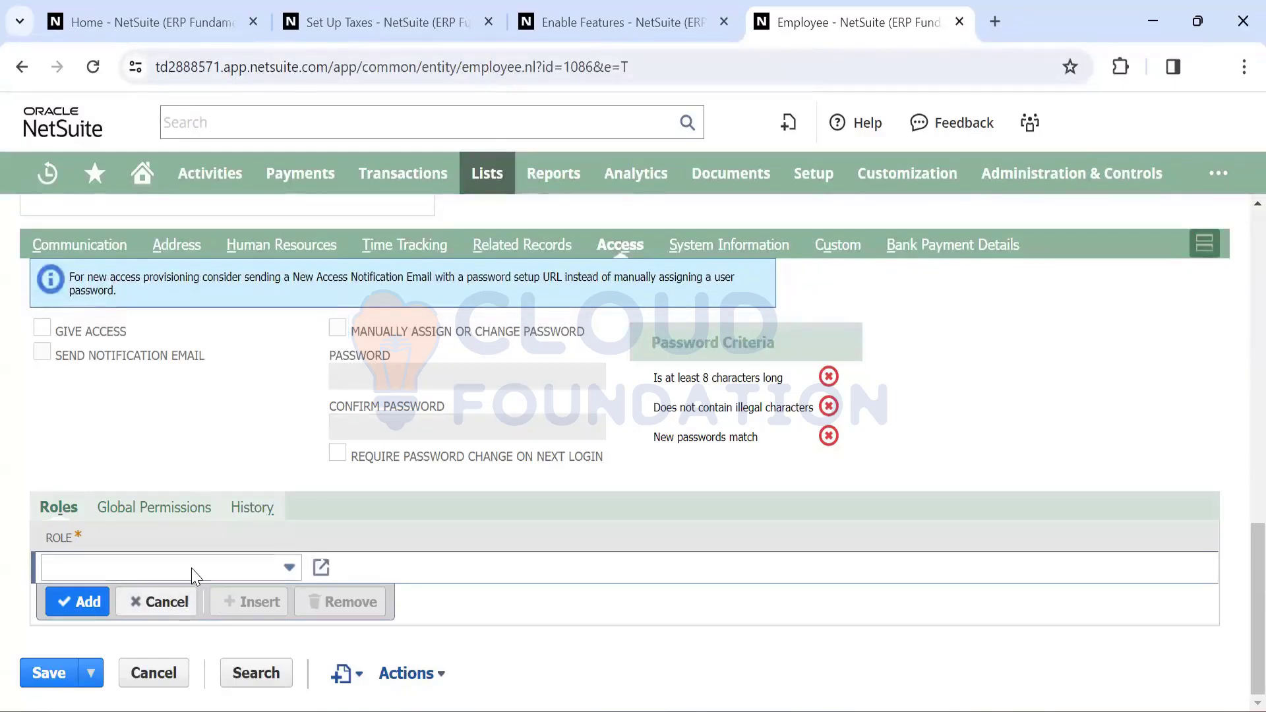
left_click(194, 573)
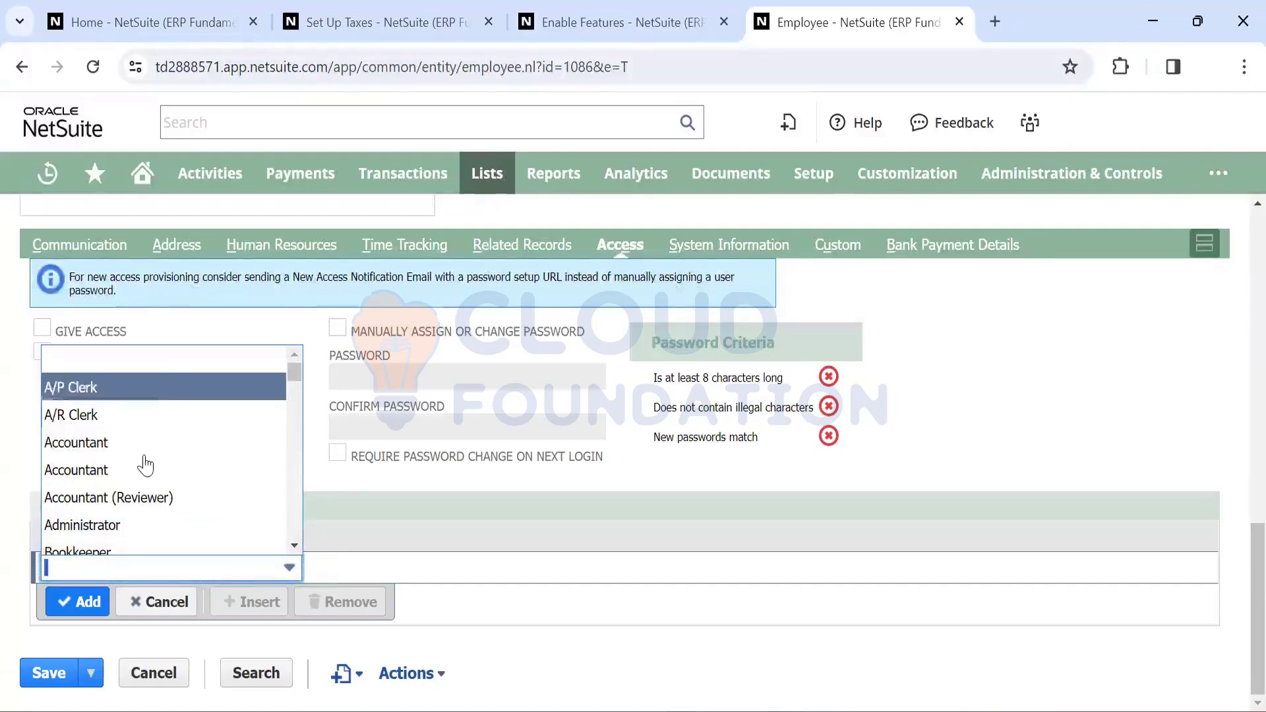
scroll(148, 471, "down", 5)
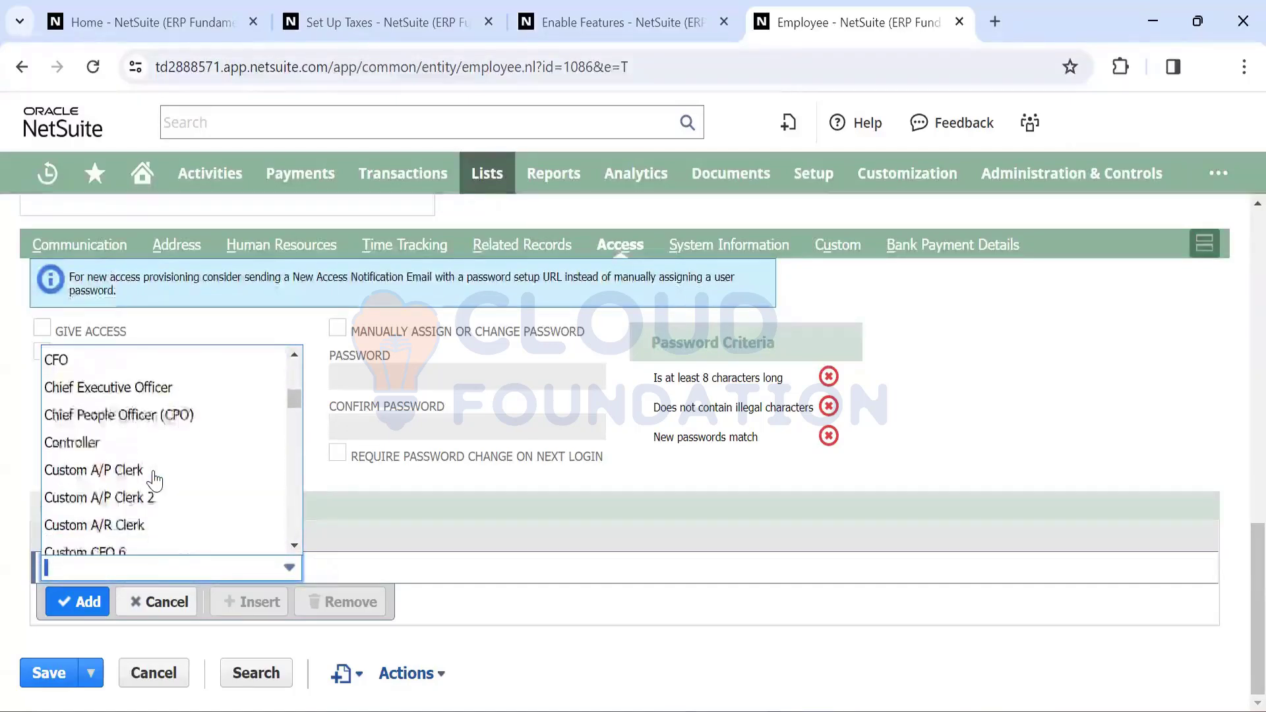
scroll(153, 479, "down", 7)
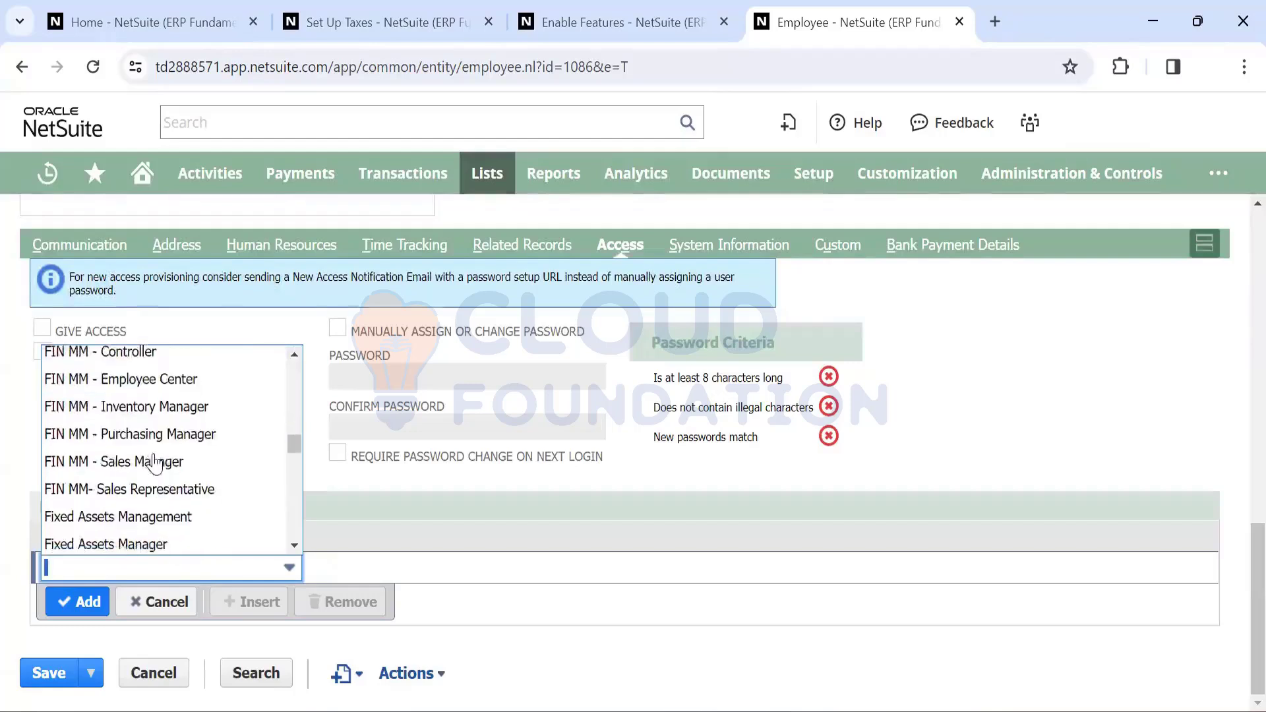
scroll(154, 463, "up", 12)
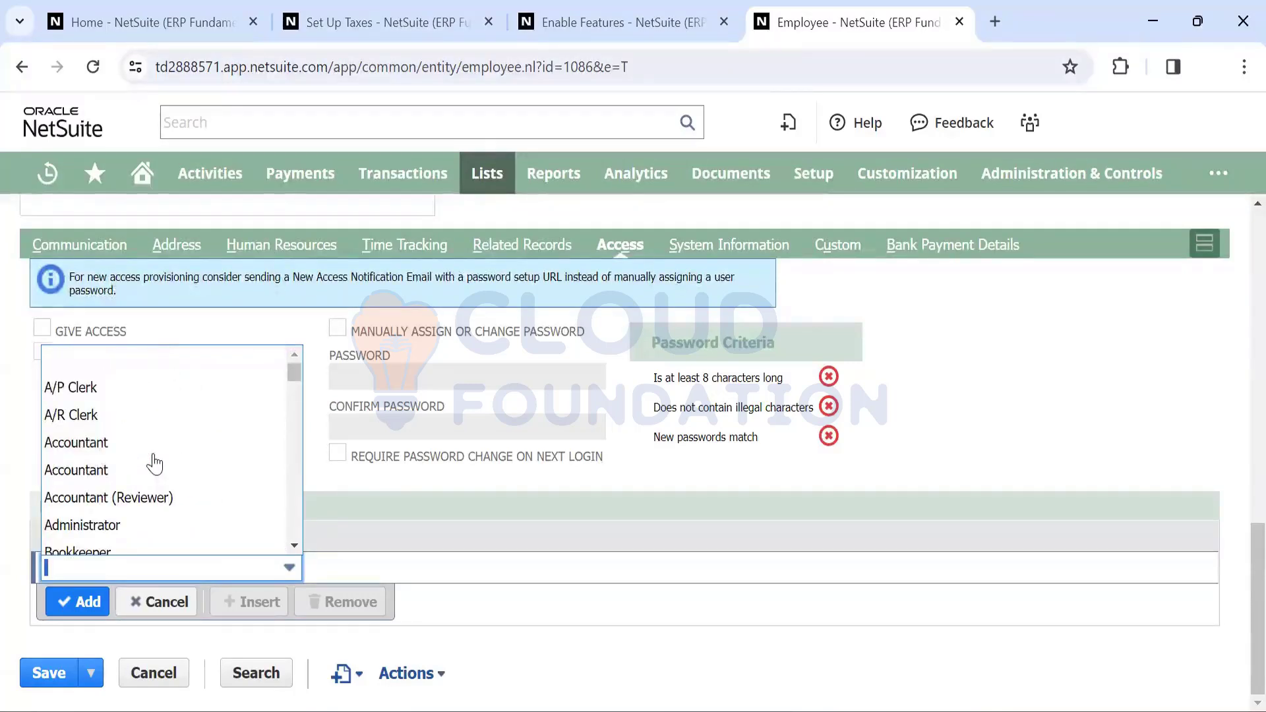
left_click(106, 531)
left_click(82, 602)
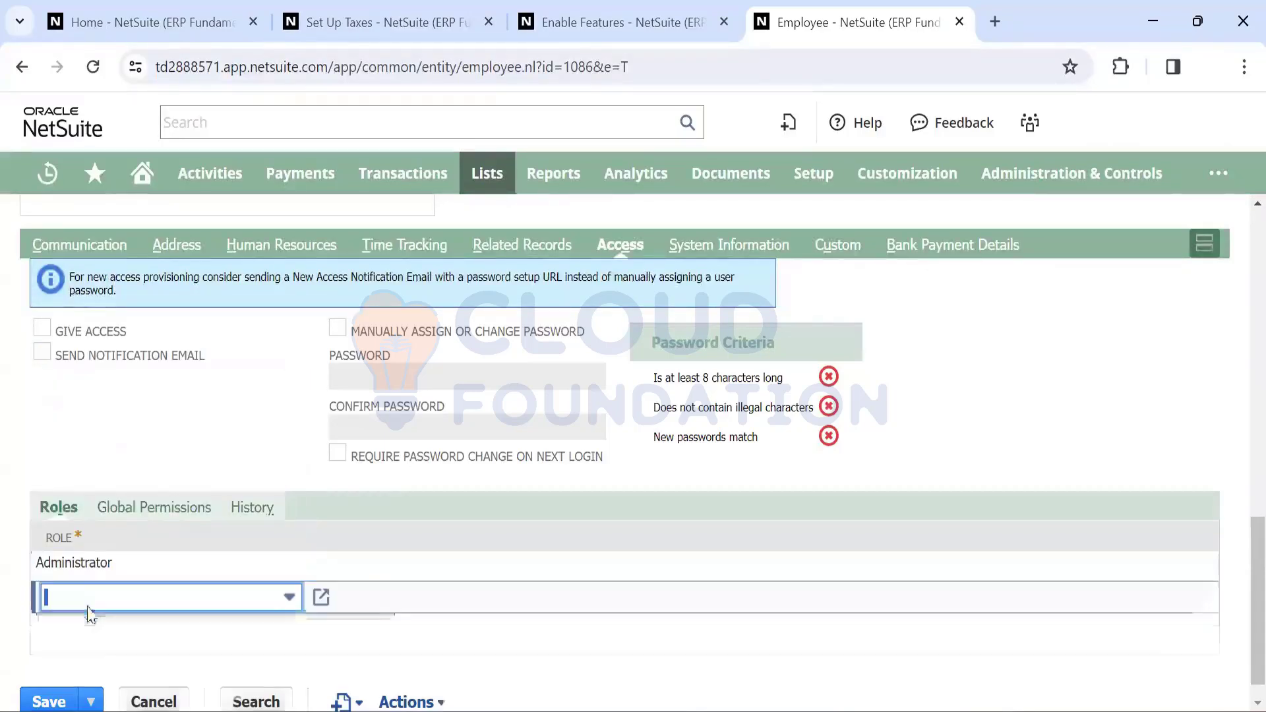
Add the second Accountant entry from the available roles to the employee's access and show the role choices again
left_click(78, 597)
left_click(89, 478)
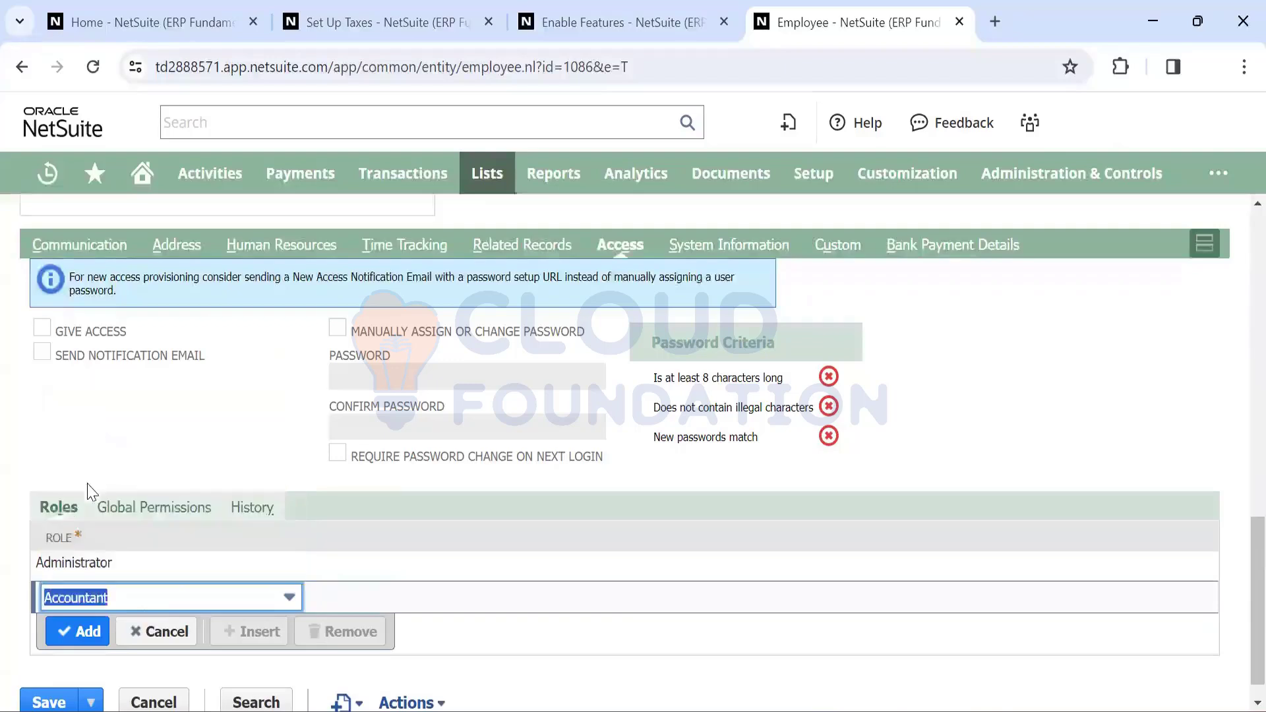
left_click(77, 634)
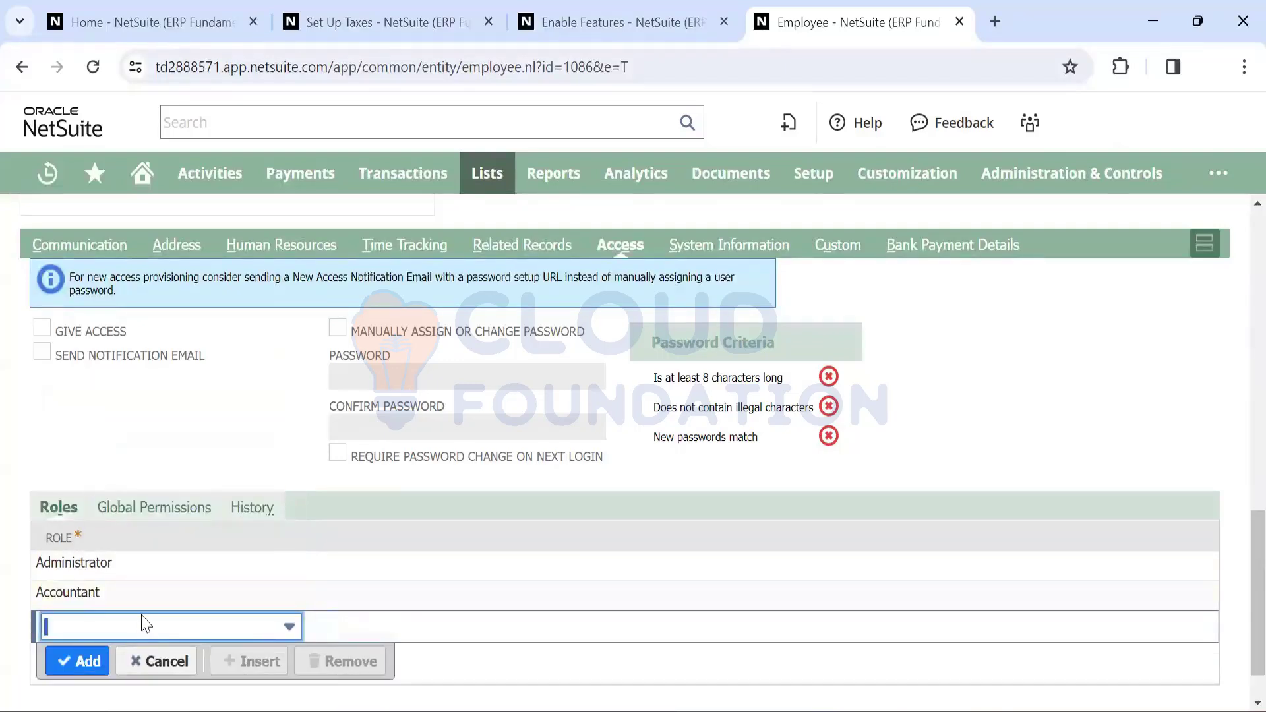
left_click(170, 630)
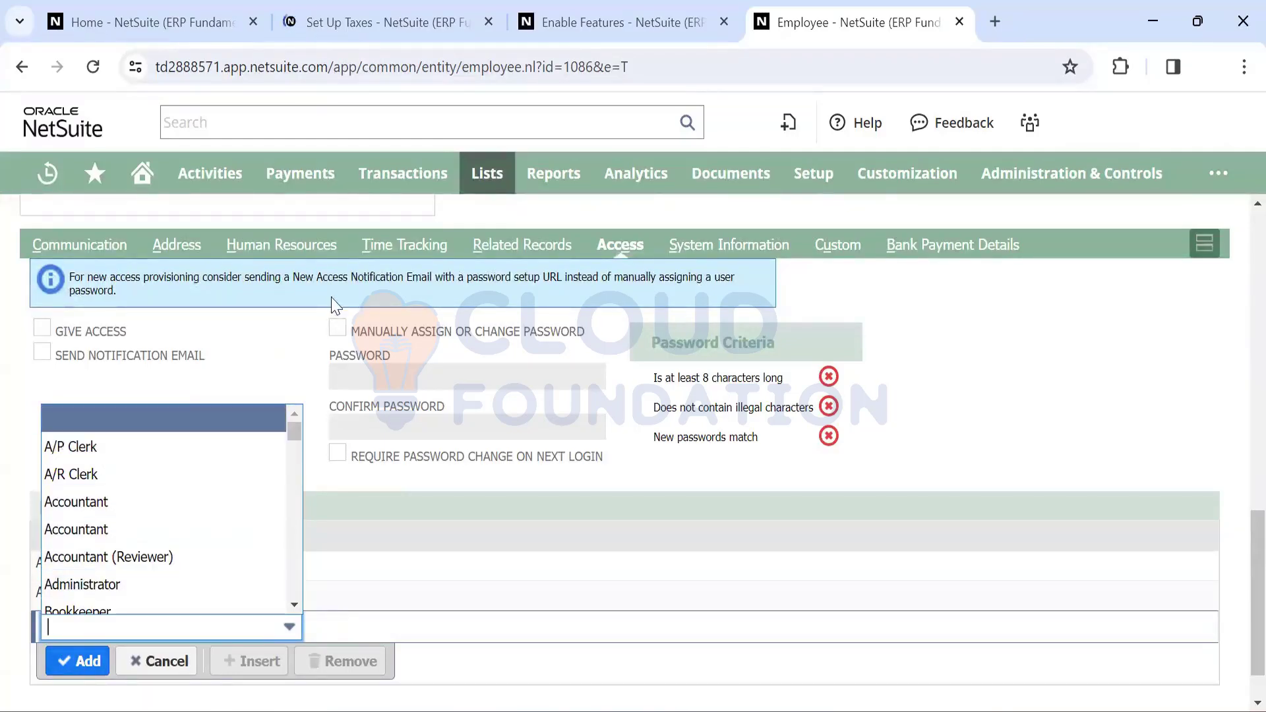
Find the login audit trail among the Users/Roles setup entries and open it in a new browser tab
mouse_move(1029, 123)
scroll(130, 288, "up", 10)
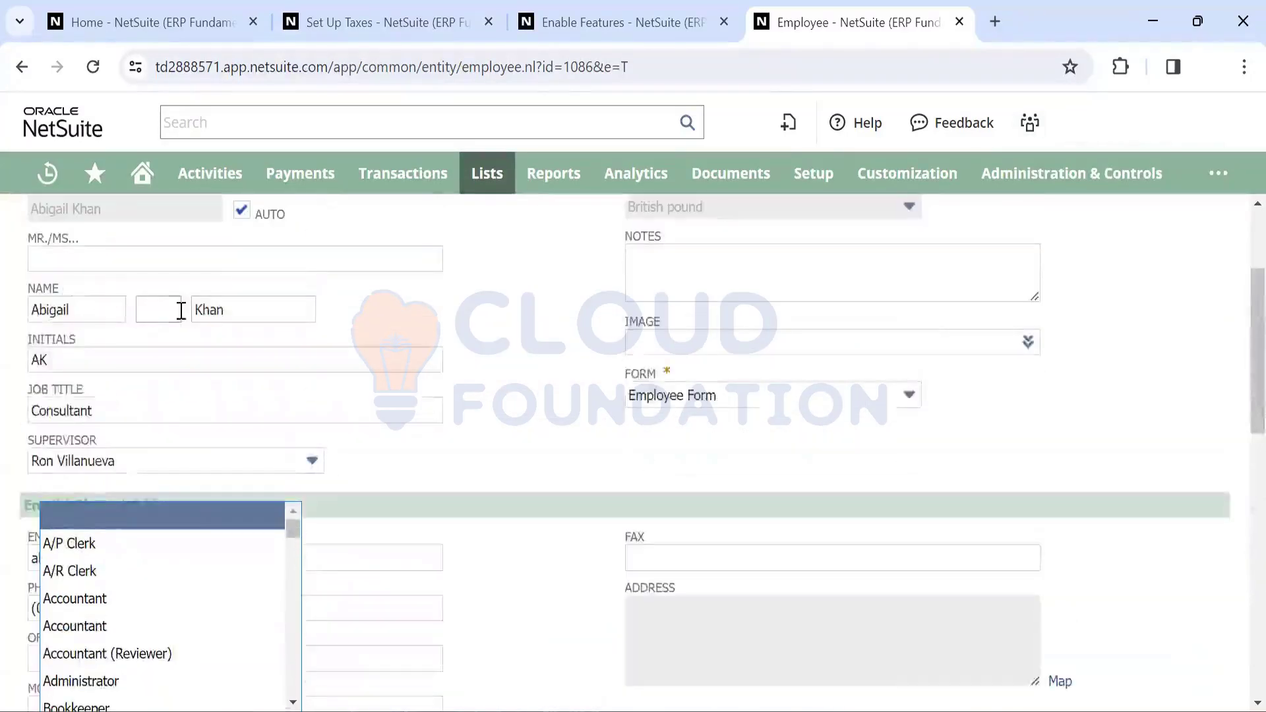
mouse_move(806, 174)
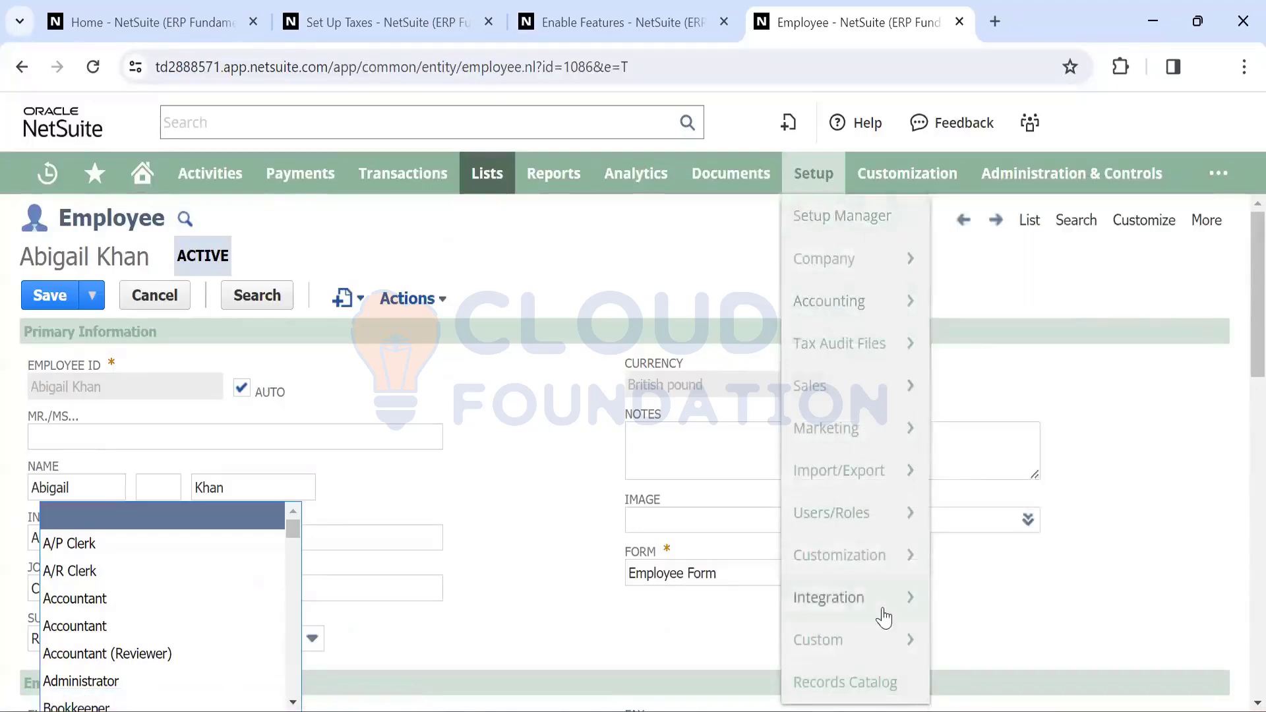
mouse_move(844, 550)
mouse_move(847, 525)
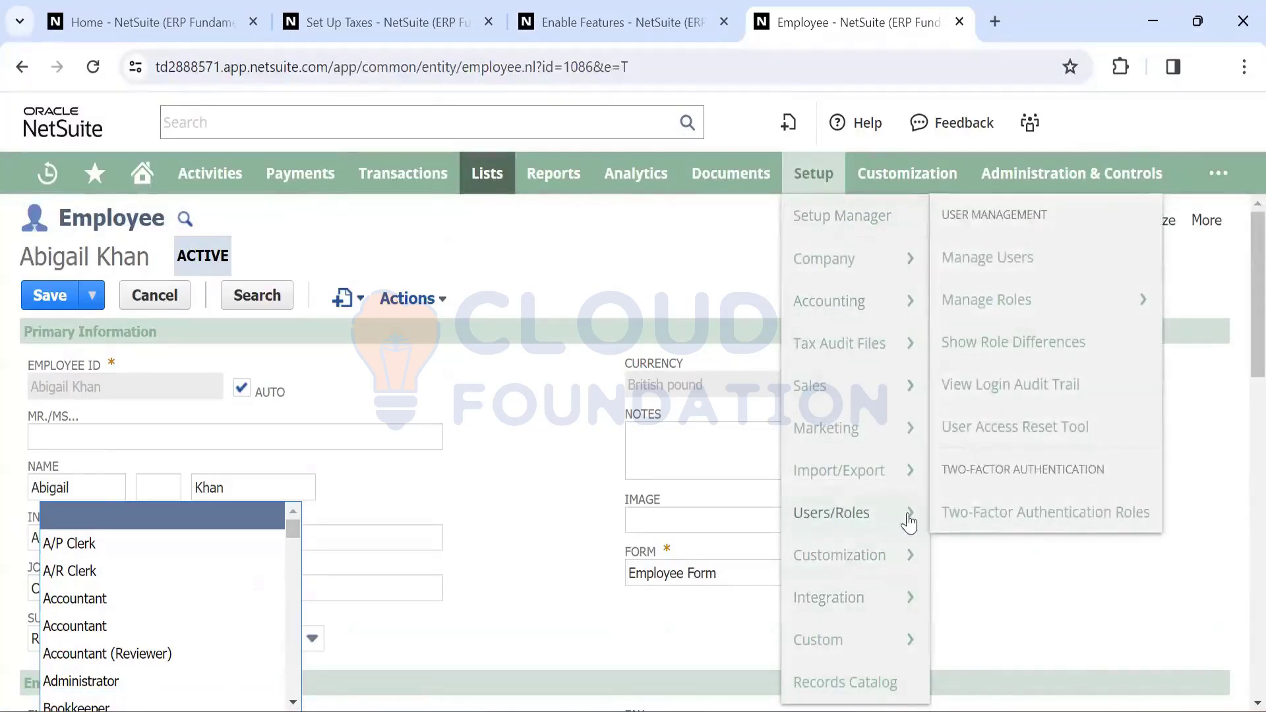
mouse_move(984, 310)
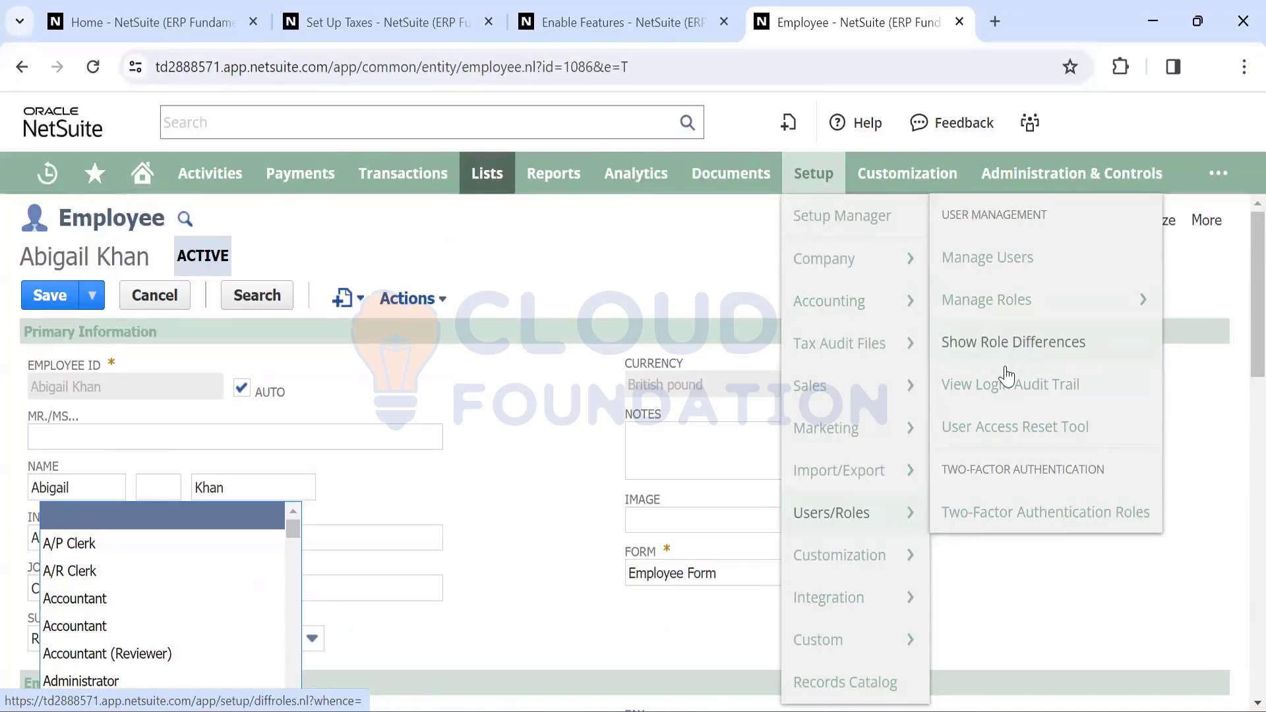
right_click(1033, 394)
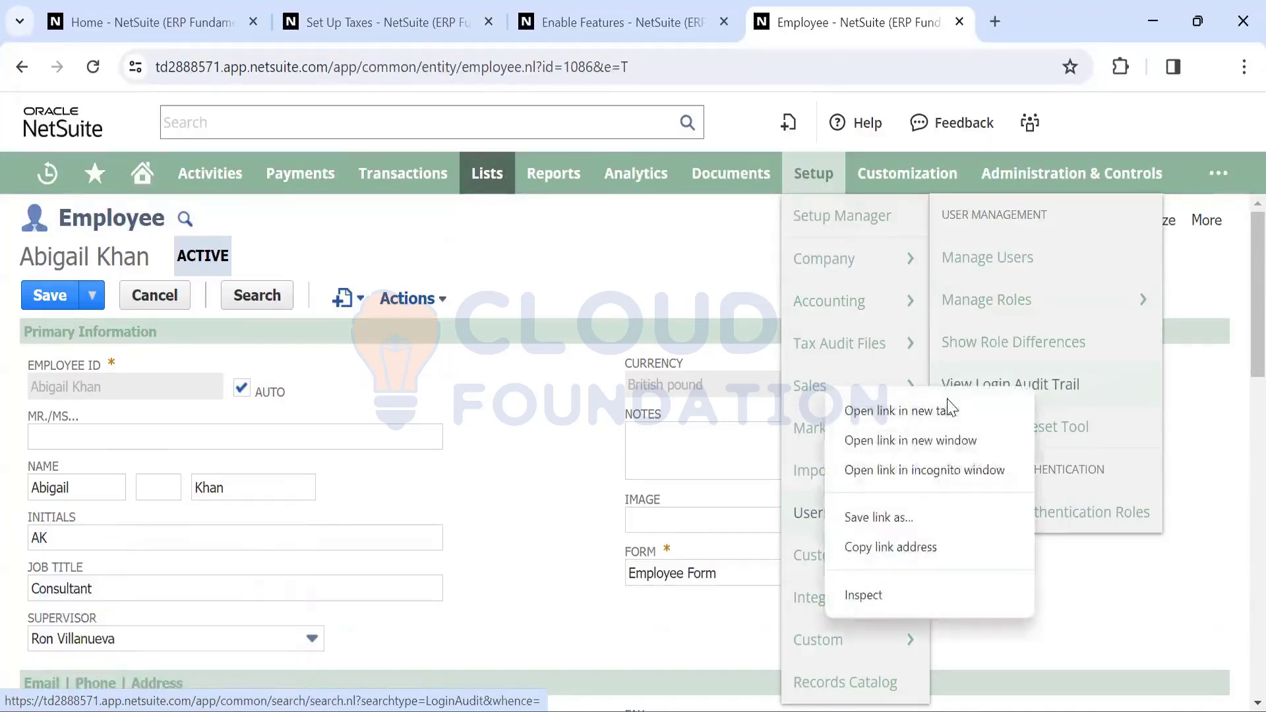
left_click(868, 410)
left_click(928, 18)
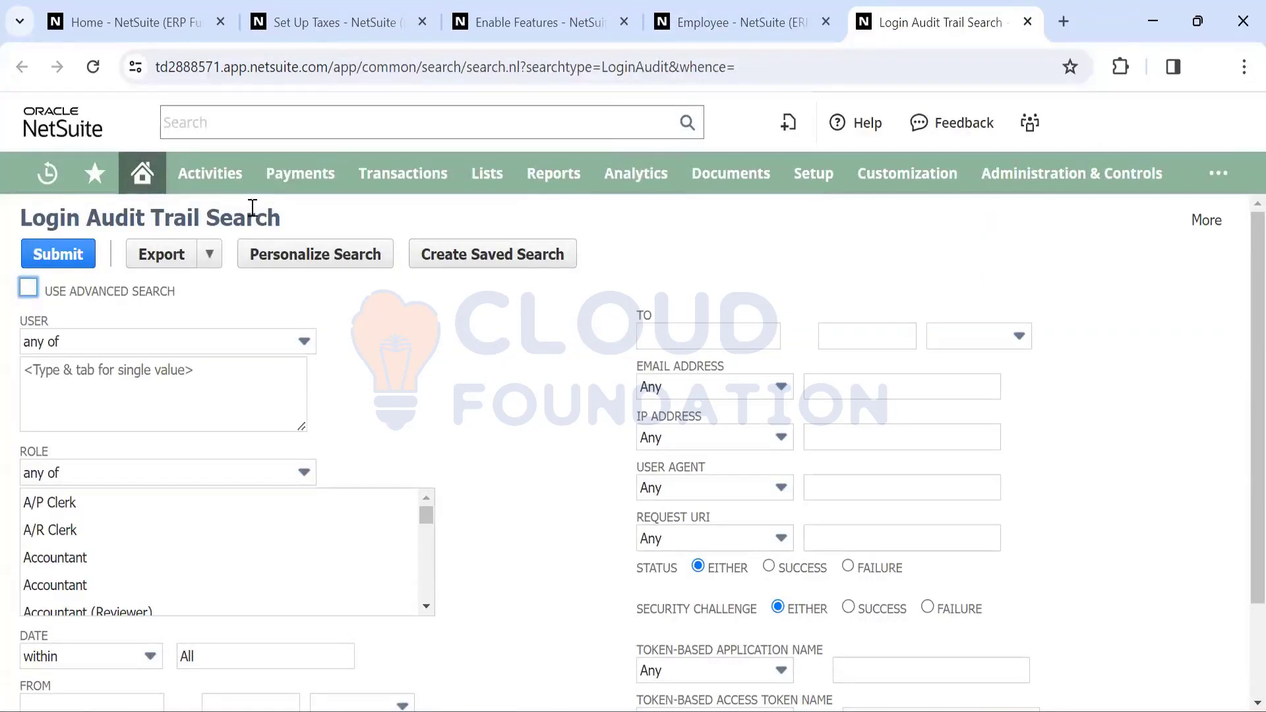
Run the login audit trail search without criteria, dismiss the promotional pop-up, expand the filters and look through the results
left_click(64, 251)
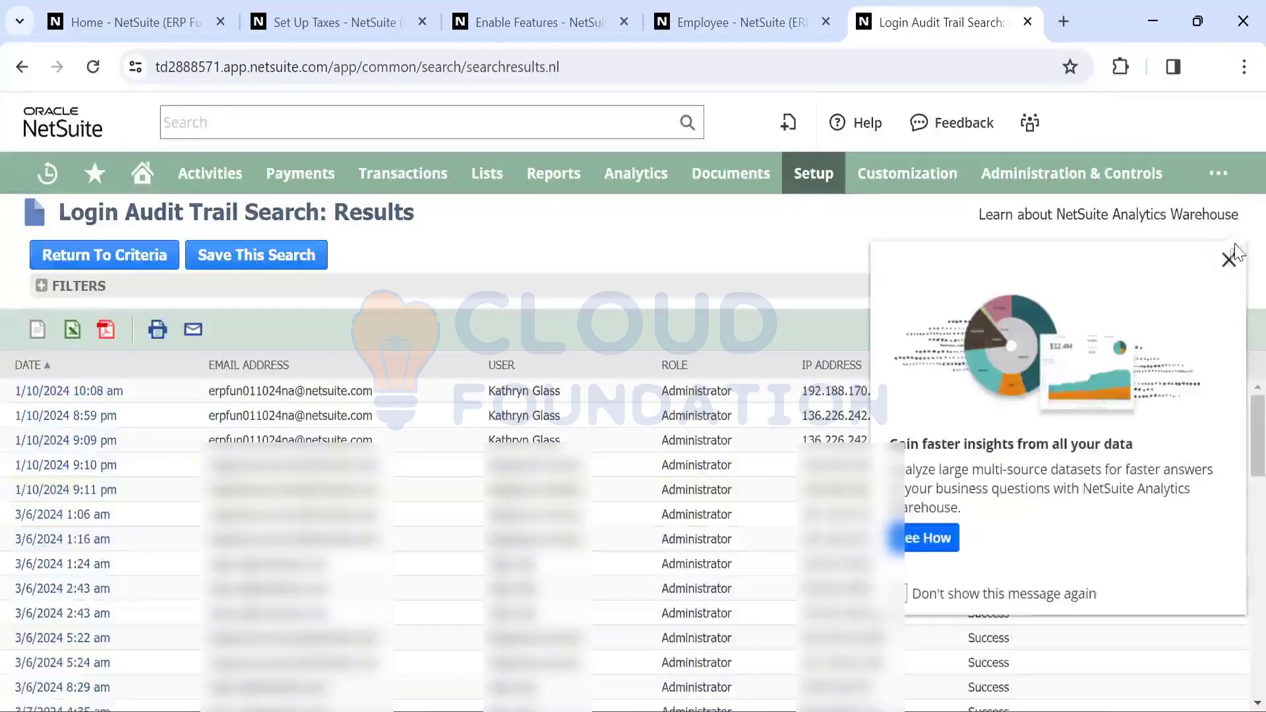
left_click(1227, 258)
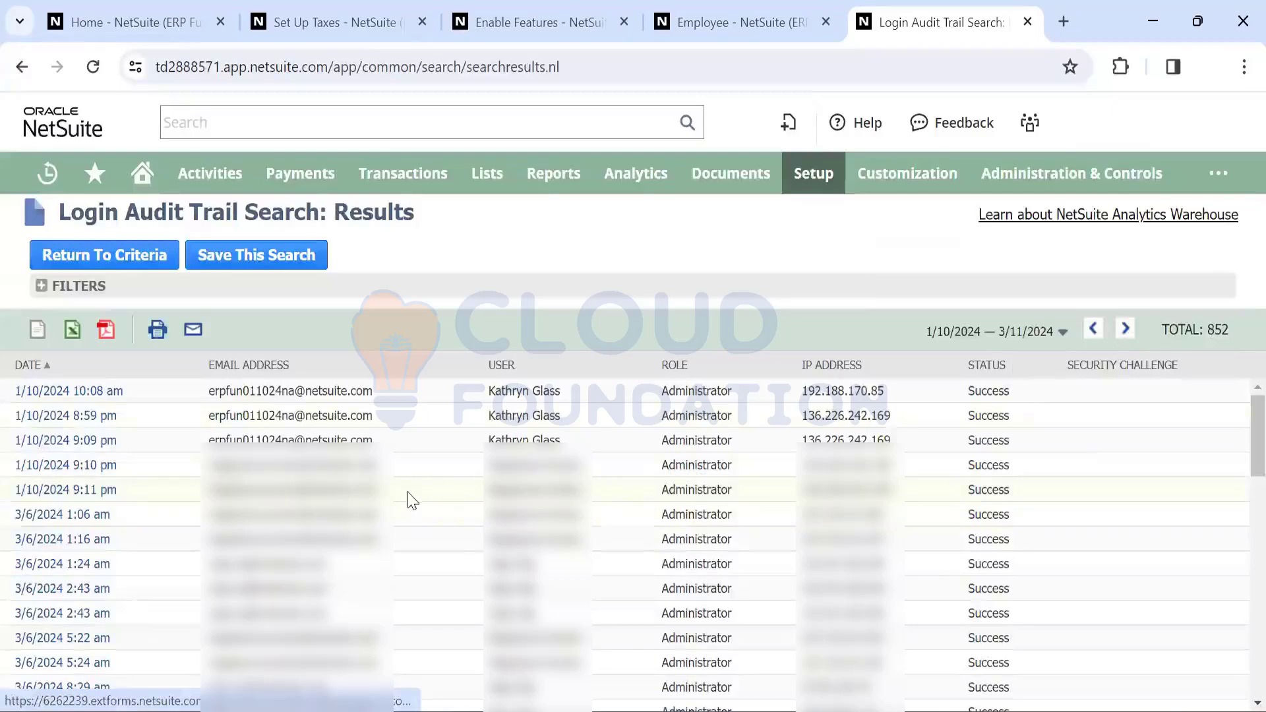
scroll(246, 521, "down", 1)
scroll(246, 521, "up", 1)
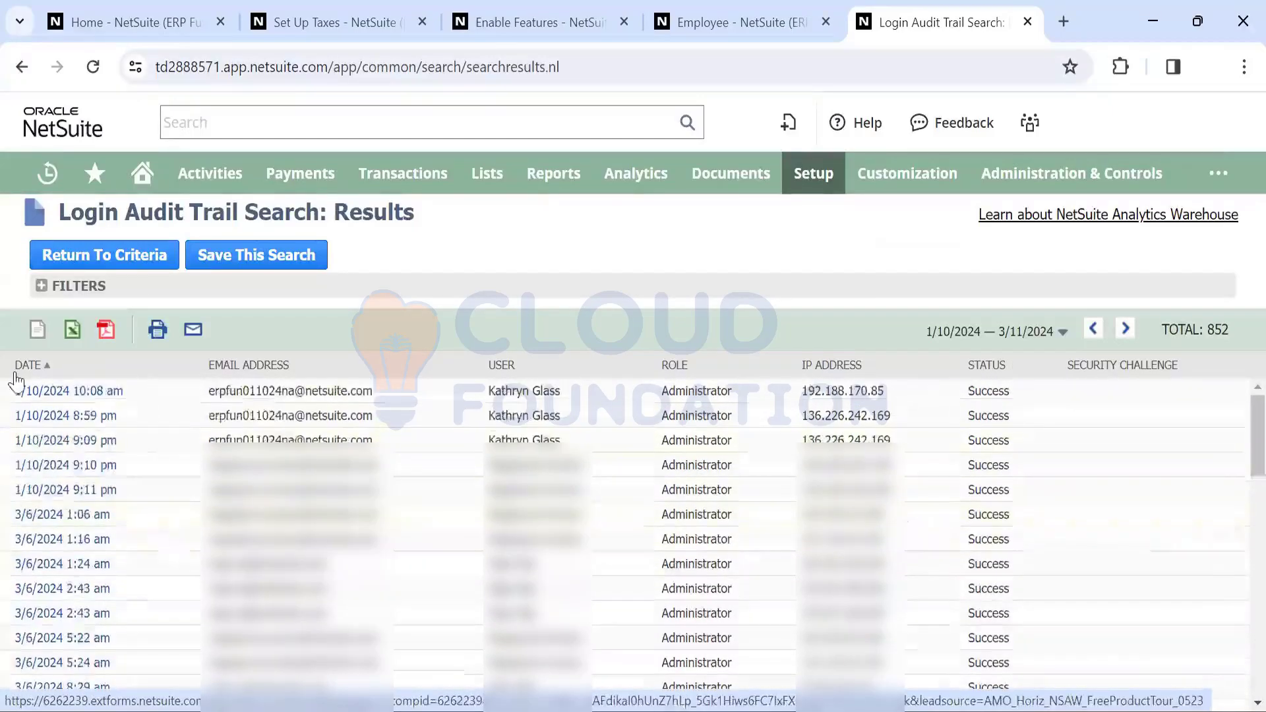
left_click(41, 286)
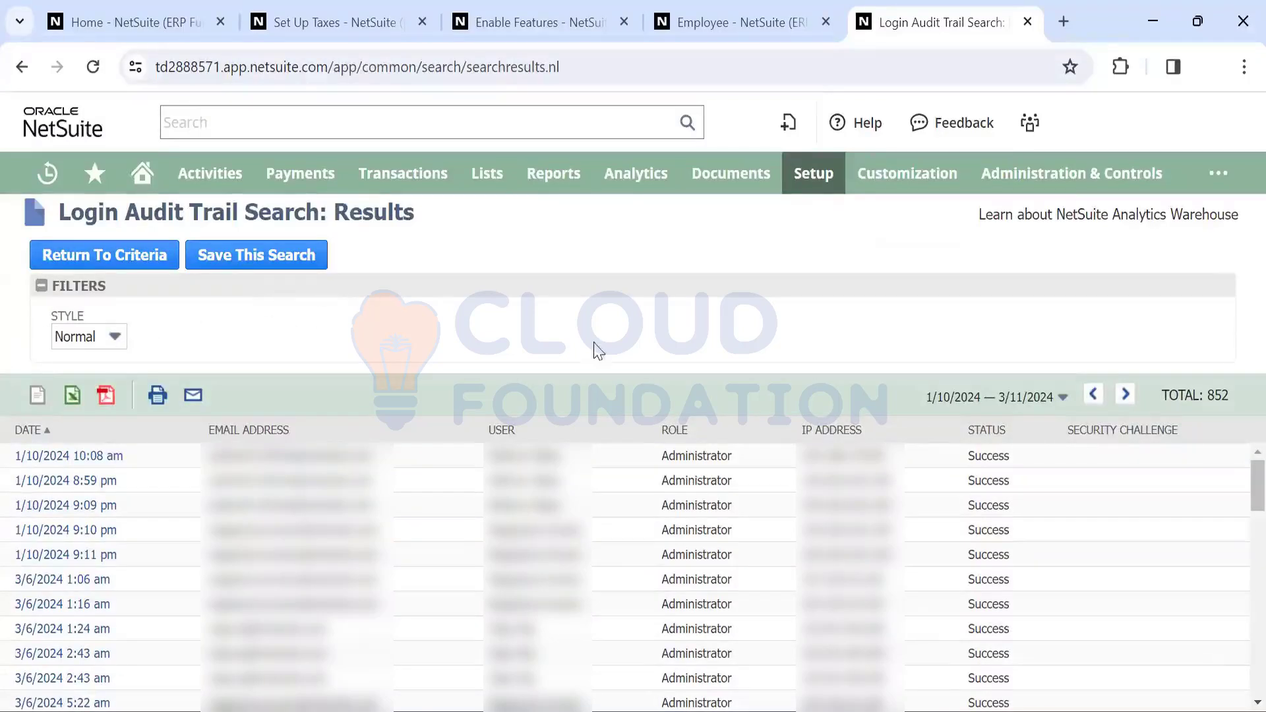
scroll(343, 521, "down", 2)
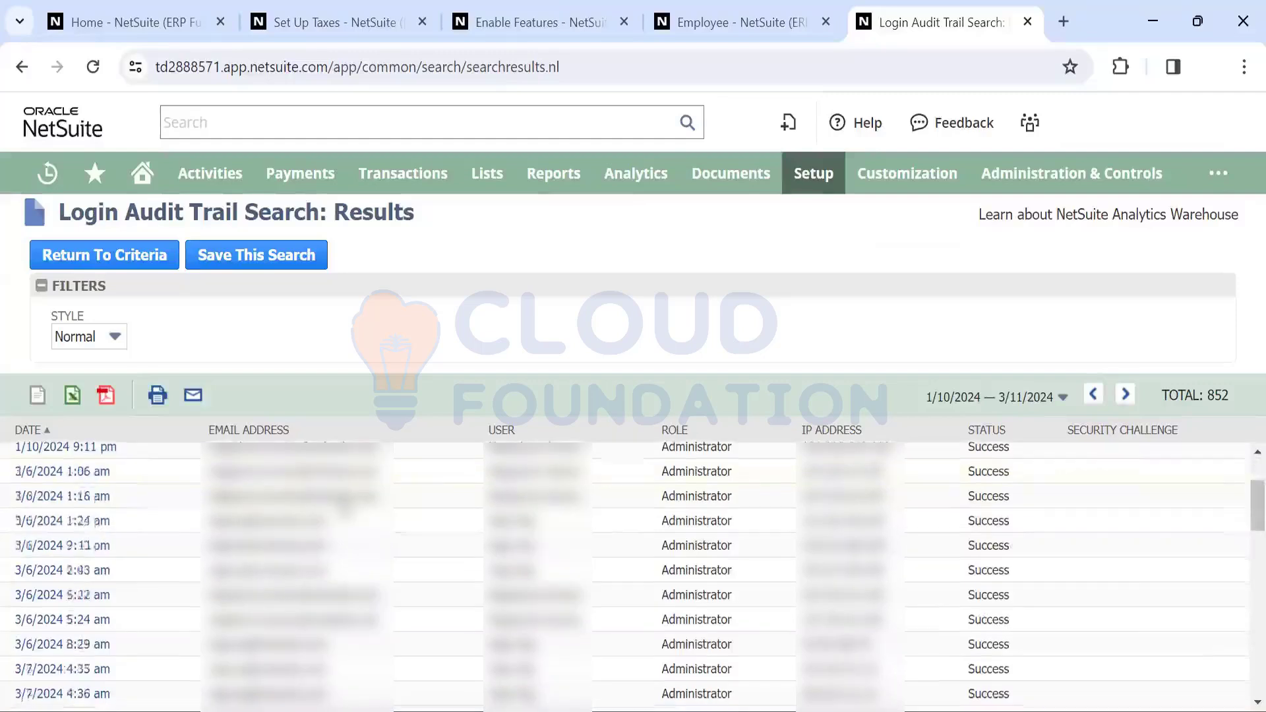
scroll(343, 508, "up", 2)
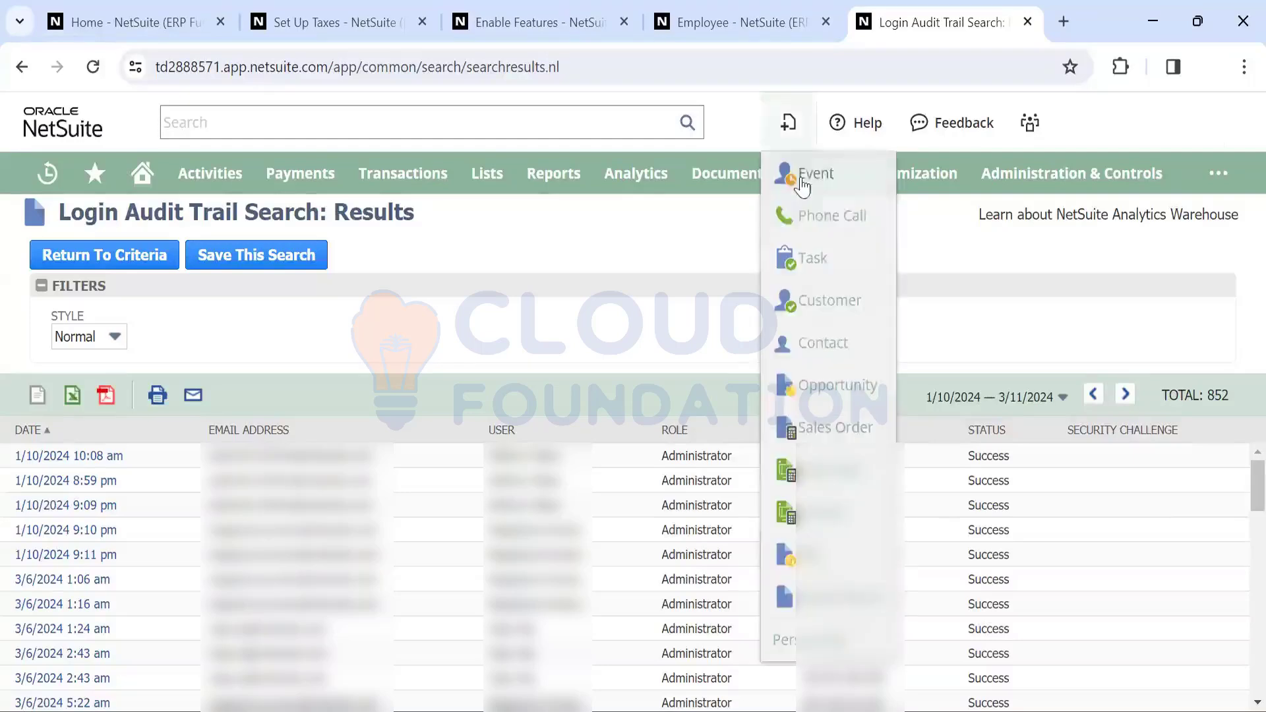
mouse_move(812, 173)
mouse_move(850, 470)
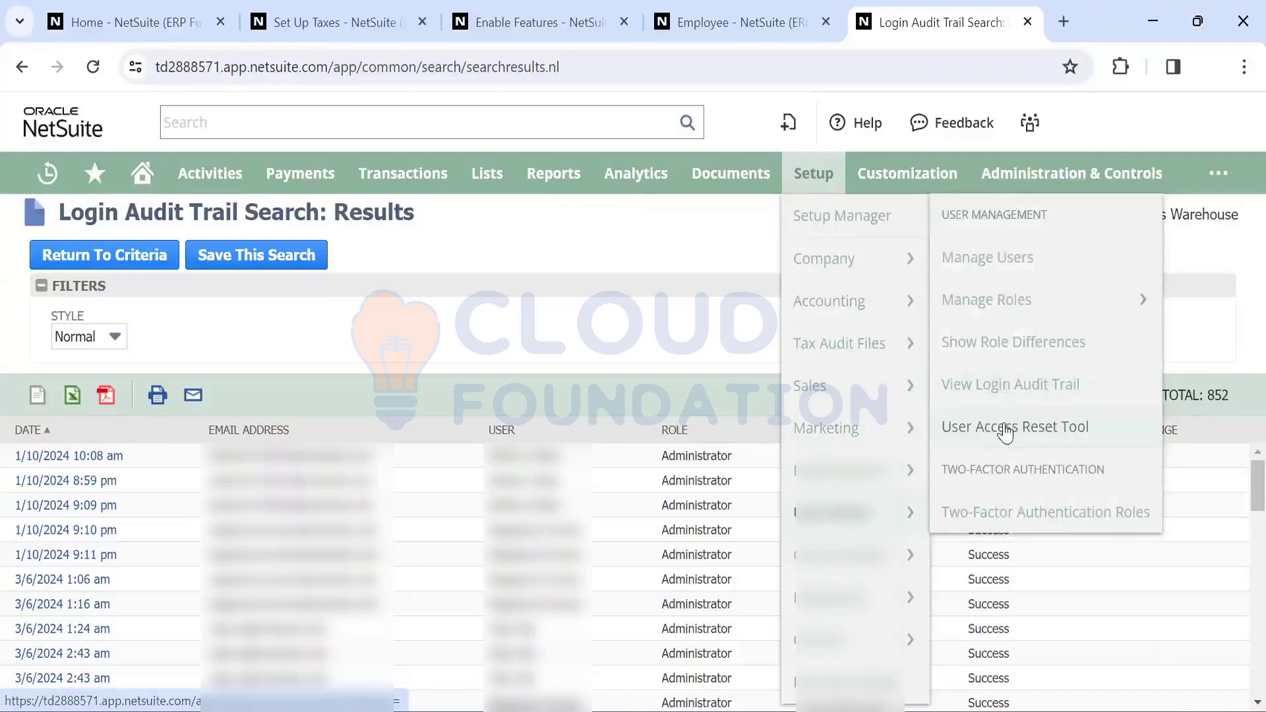
mouse_move(853, 557)
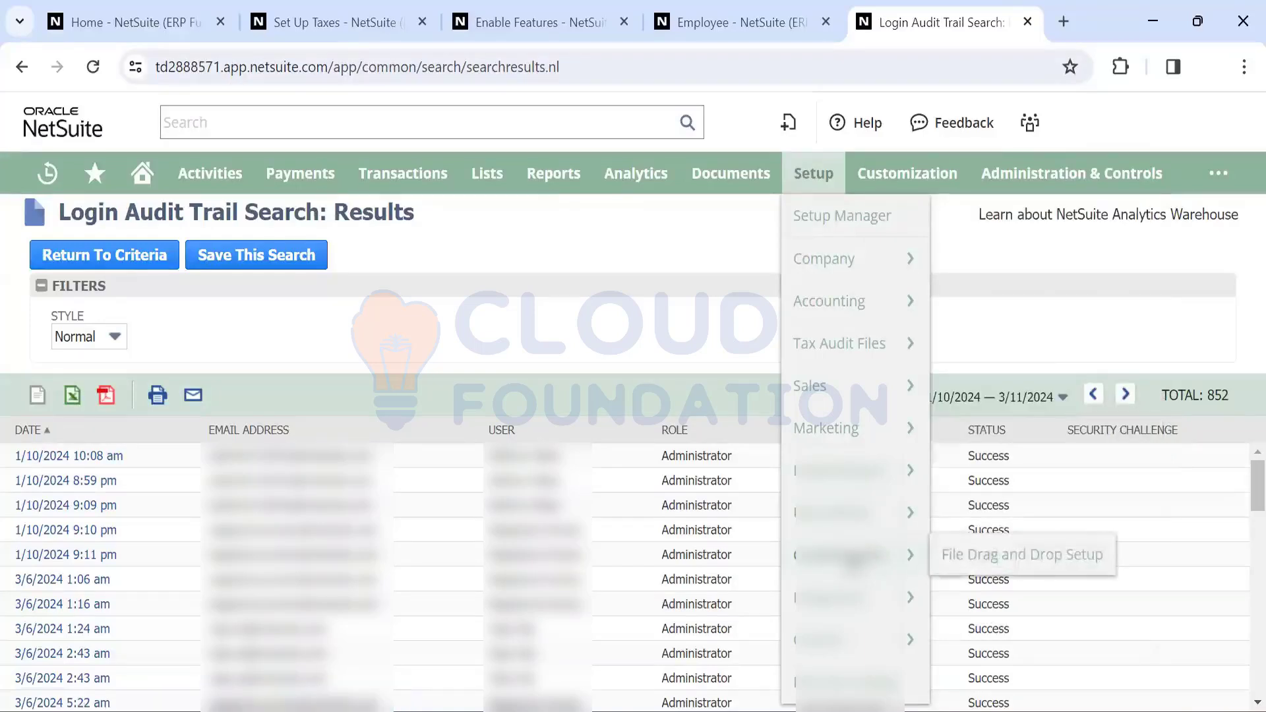
mouse_move(844, 595)
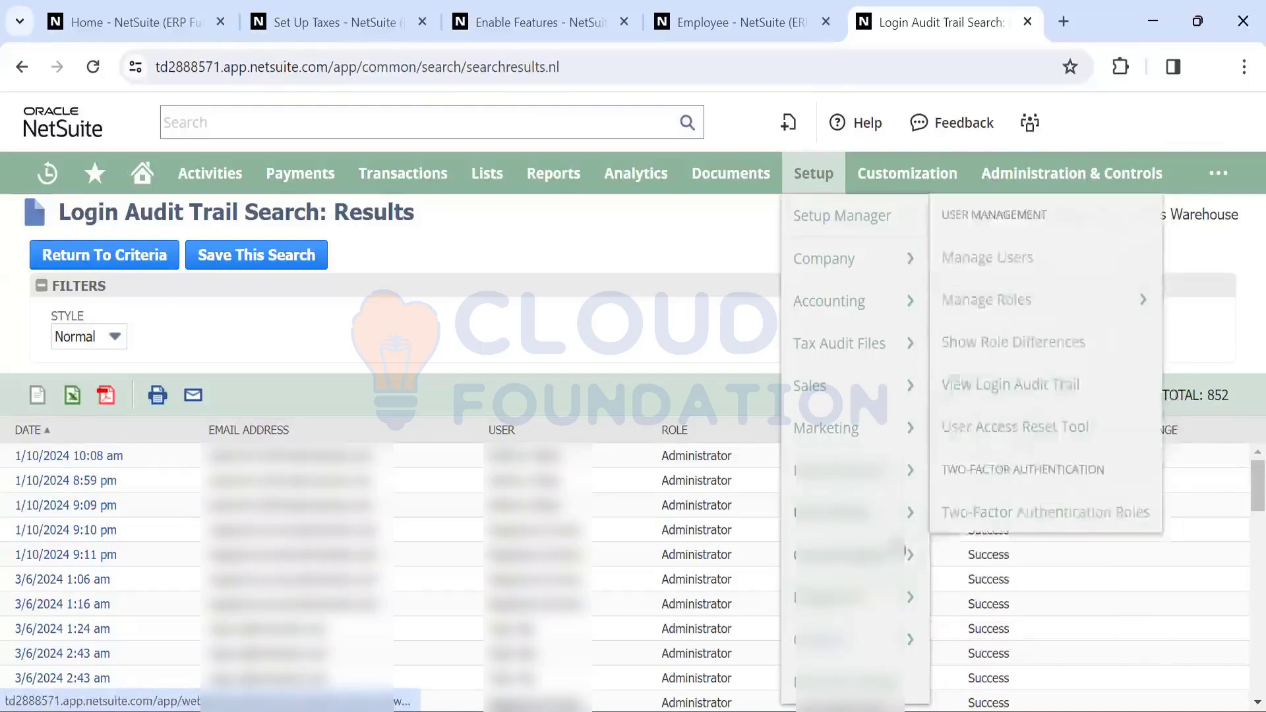
mouse_move(840, 641)
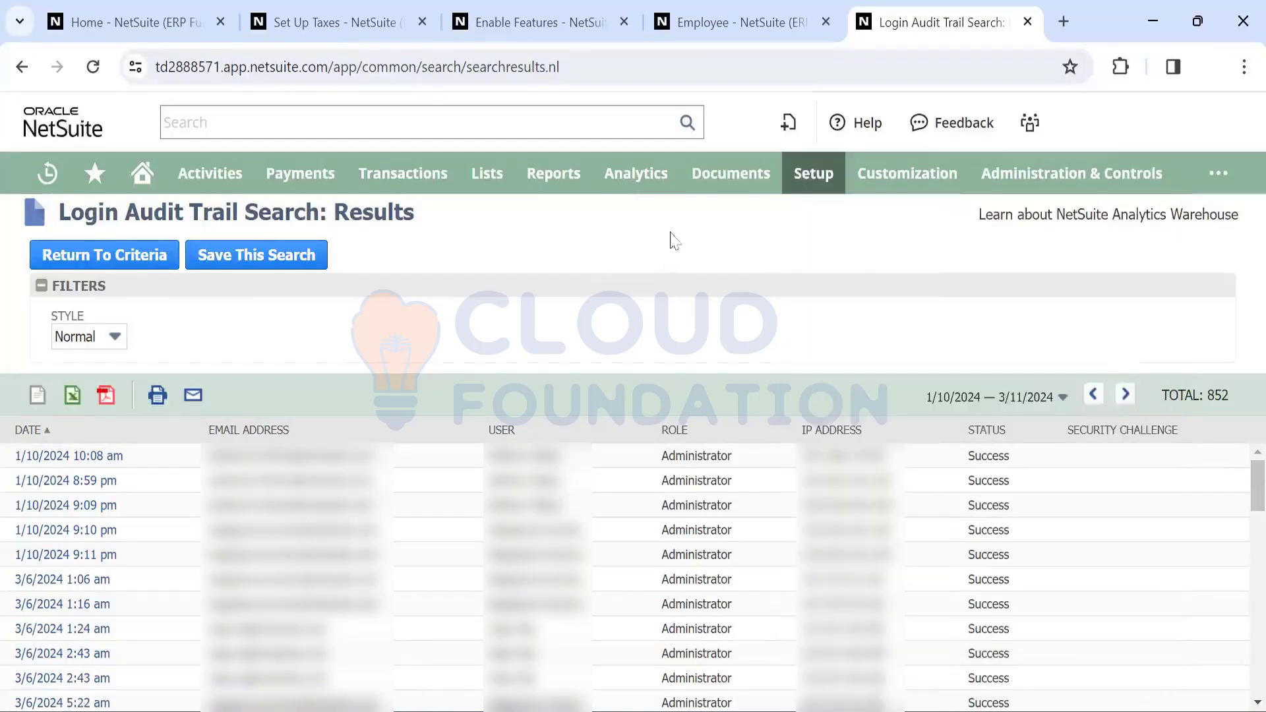
Look through the document management entries, including the file options and the category, email, fax and other template types
mouse_move(729, 186)
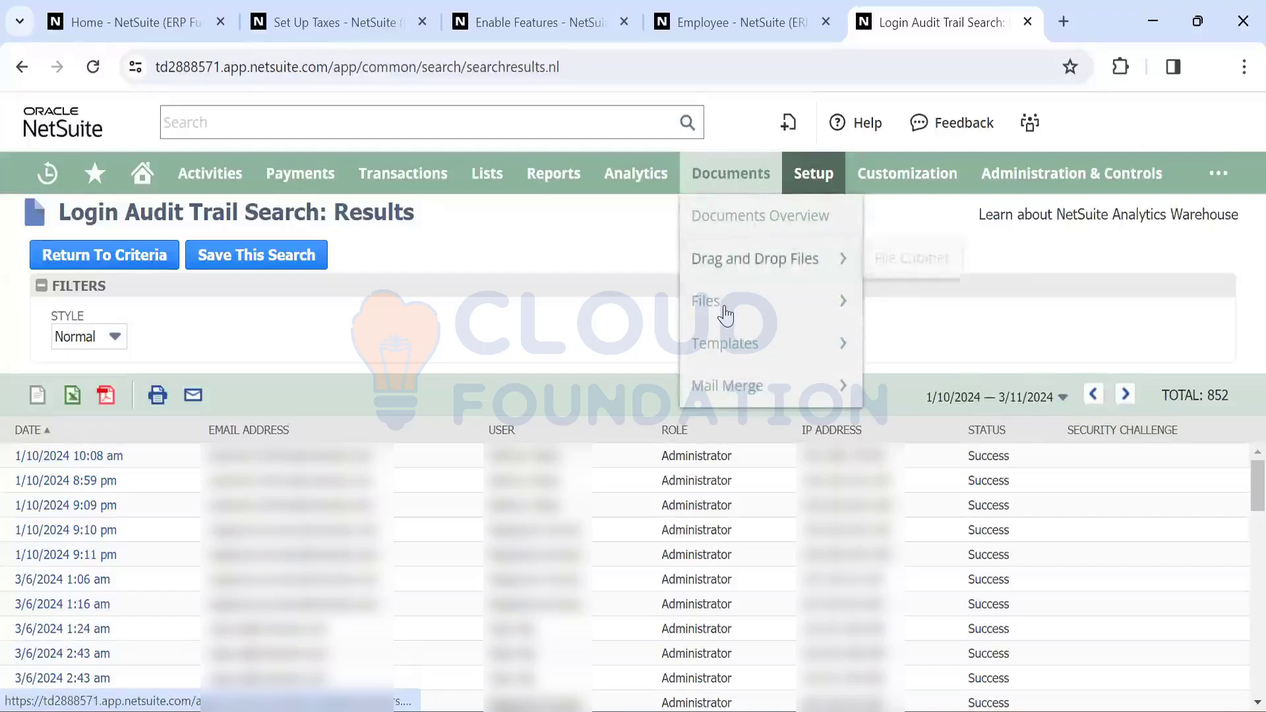
mouse_move(726, 315)
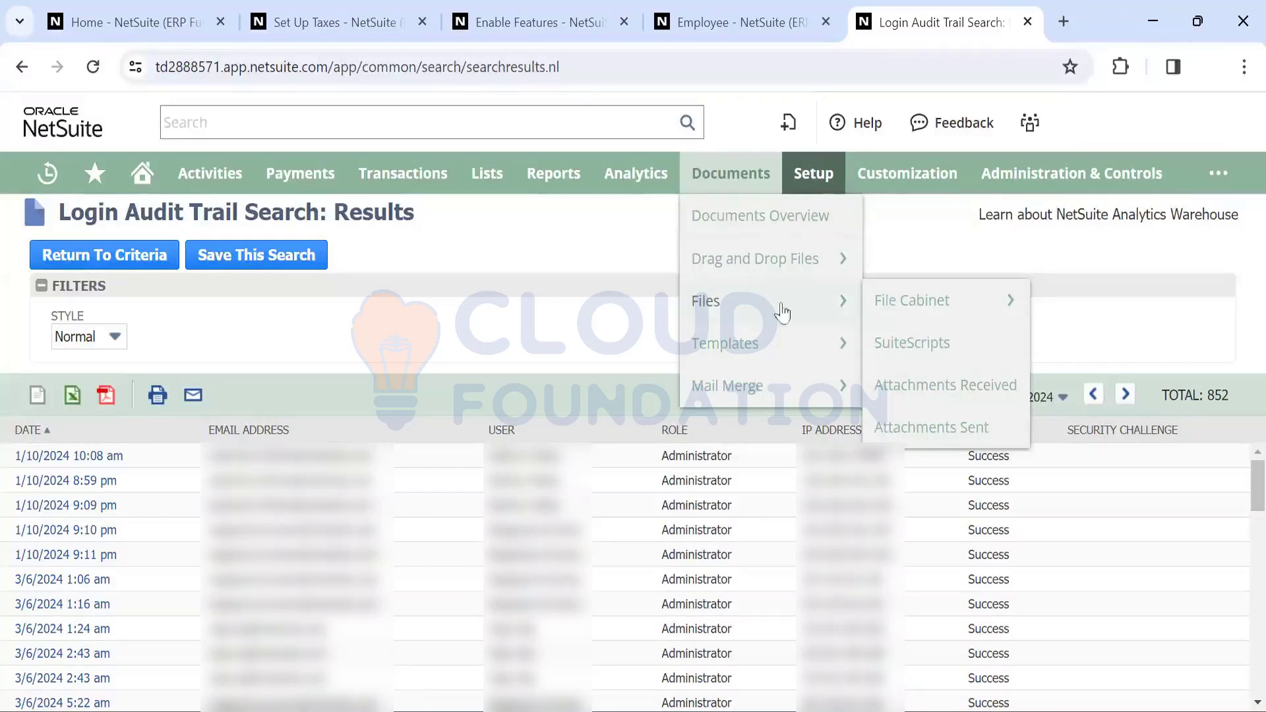
mouse_move(908, 314)
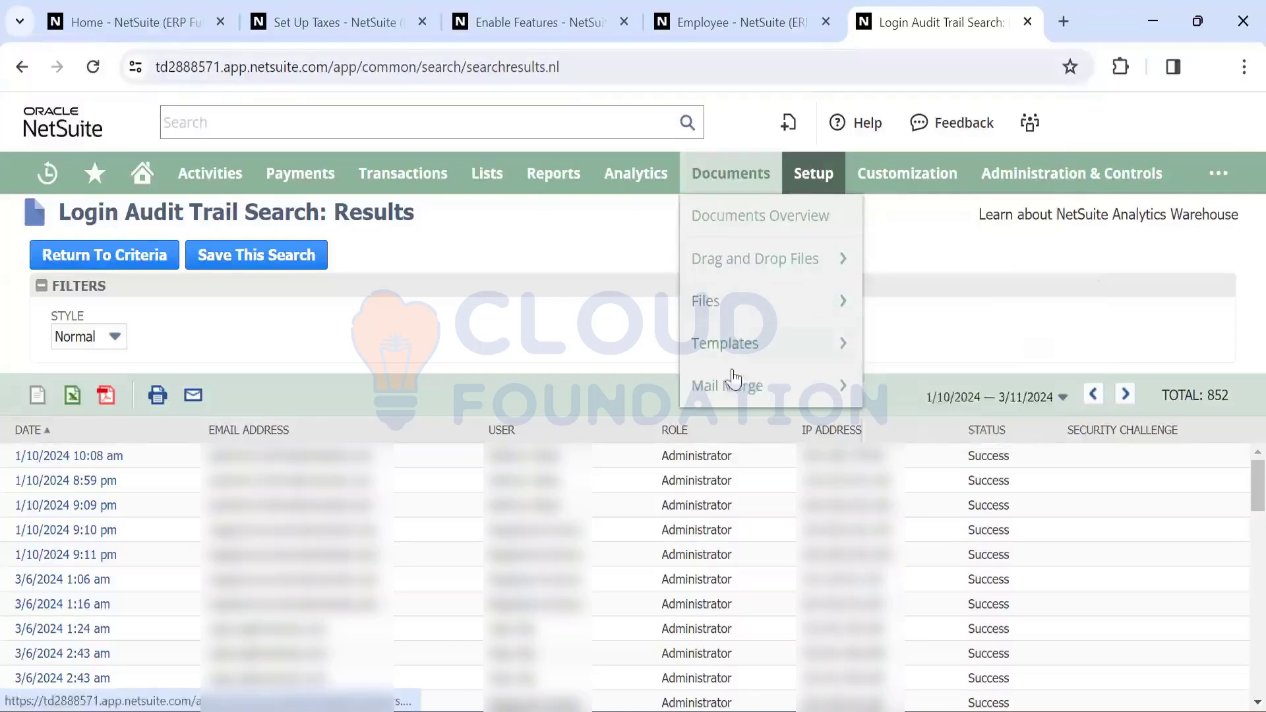
mouse_move(744, 341)
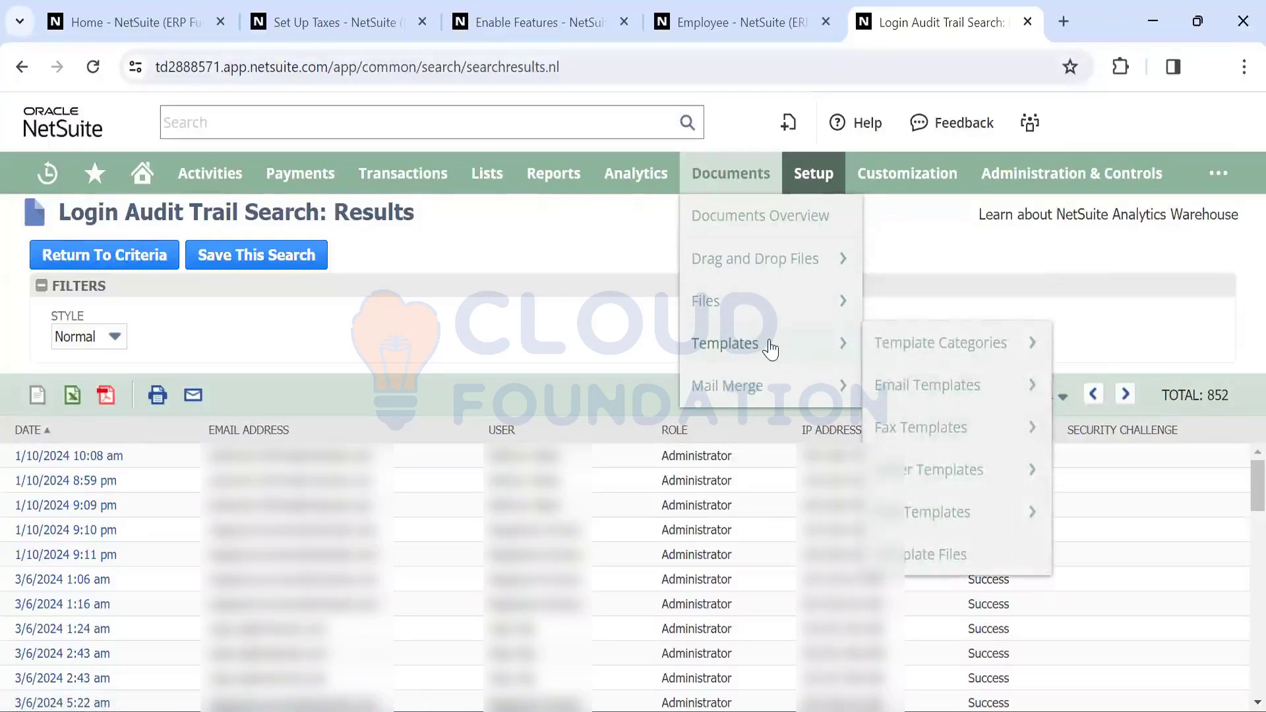
mouse_move(907, 346)
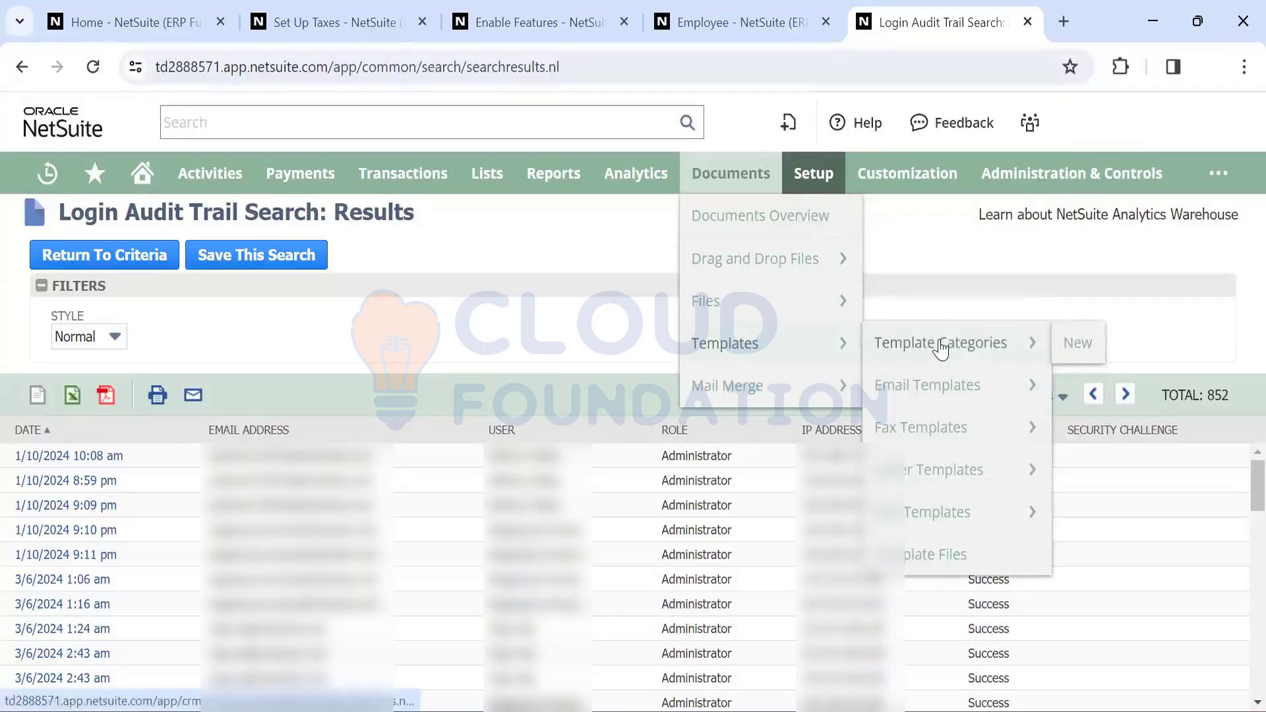
mouse_move(946, 394)
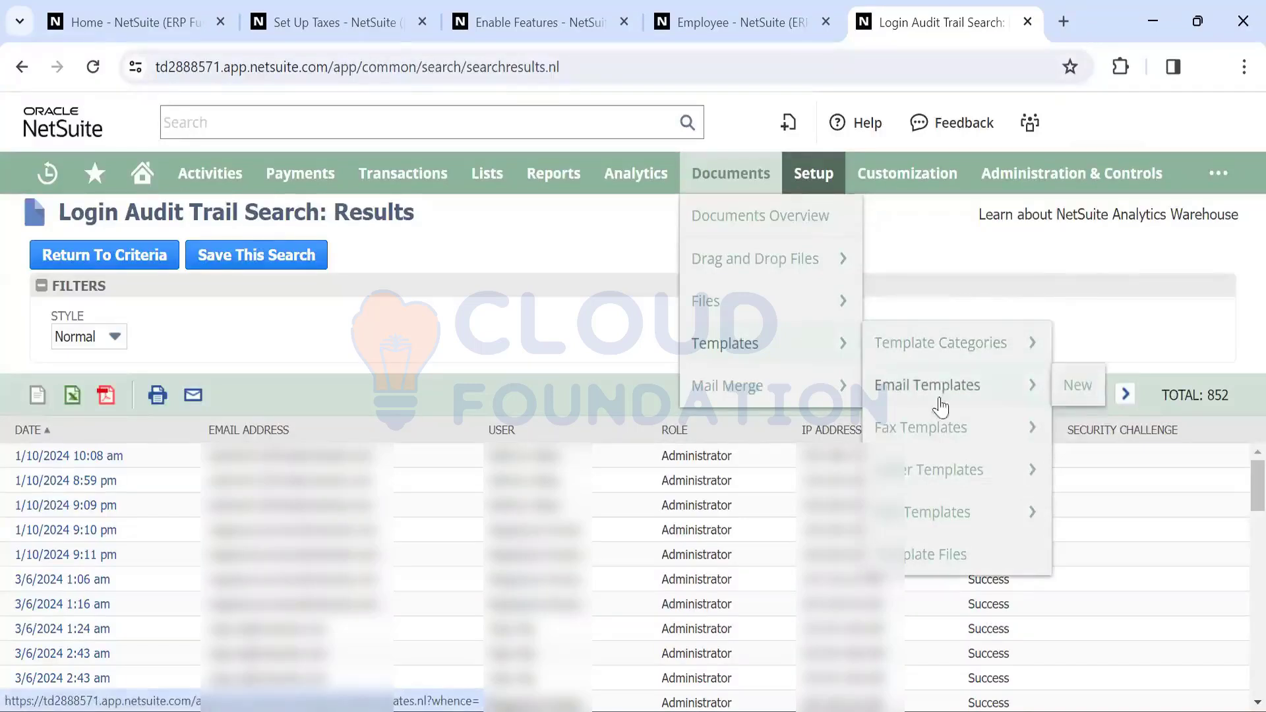
mouse_move(944, 472)
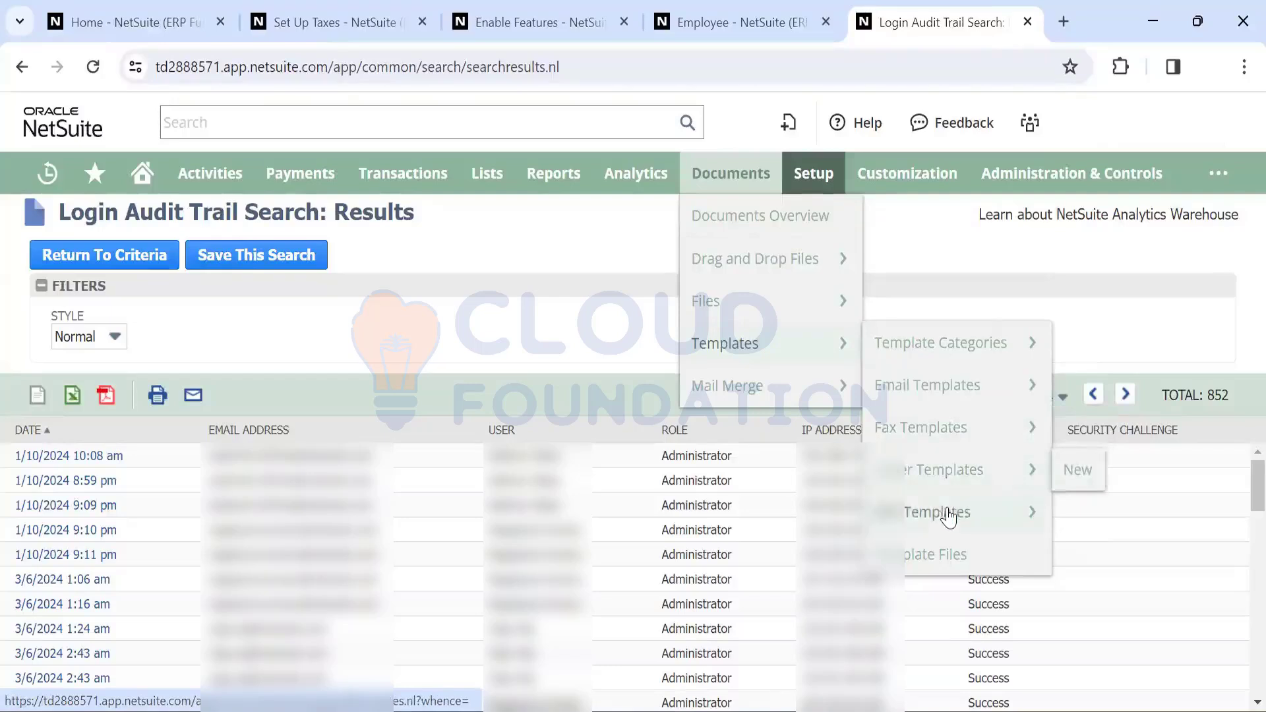
mouse_move(949, 517)
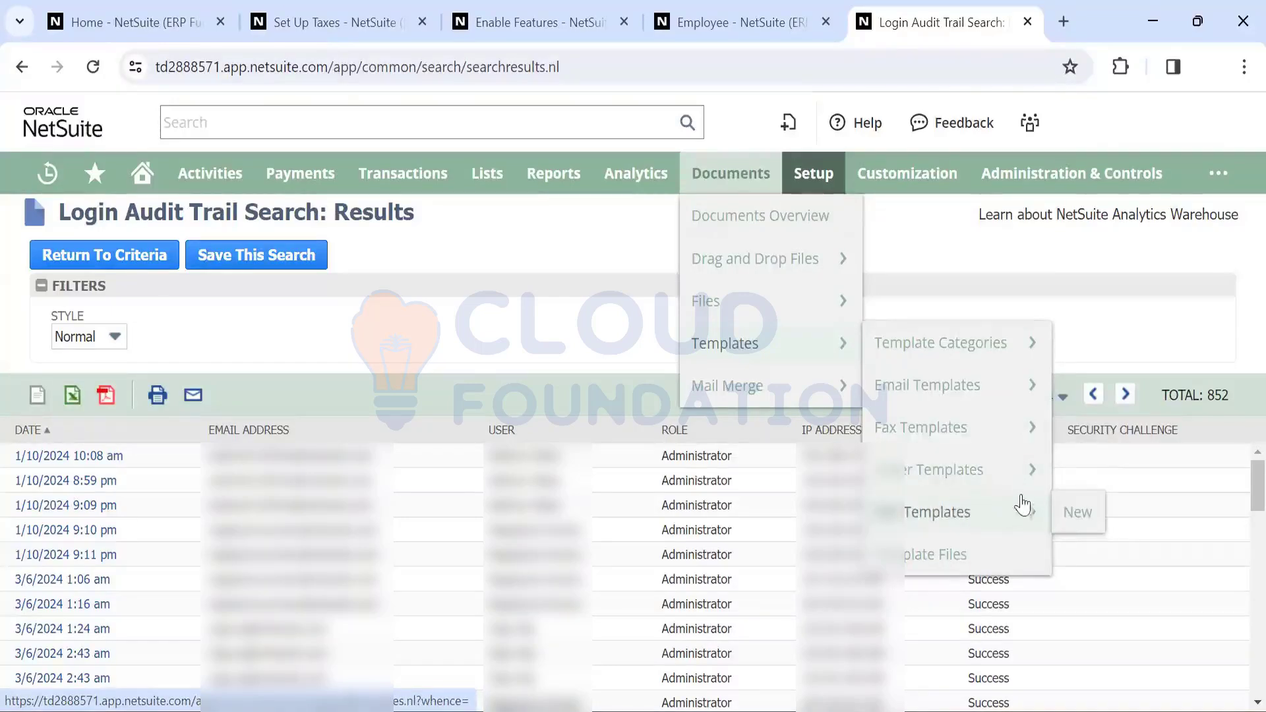
mouse_move(762, 395)
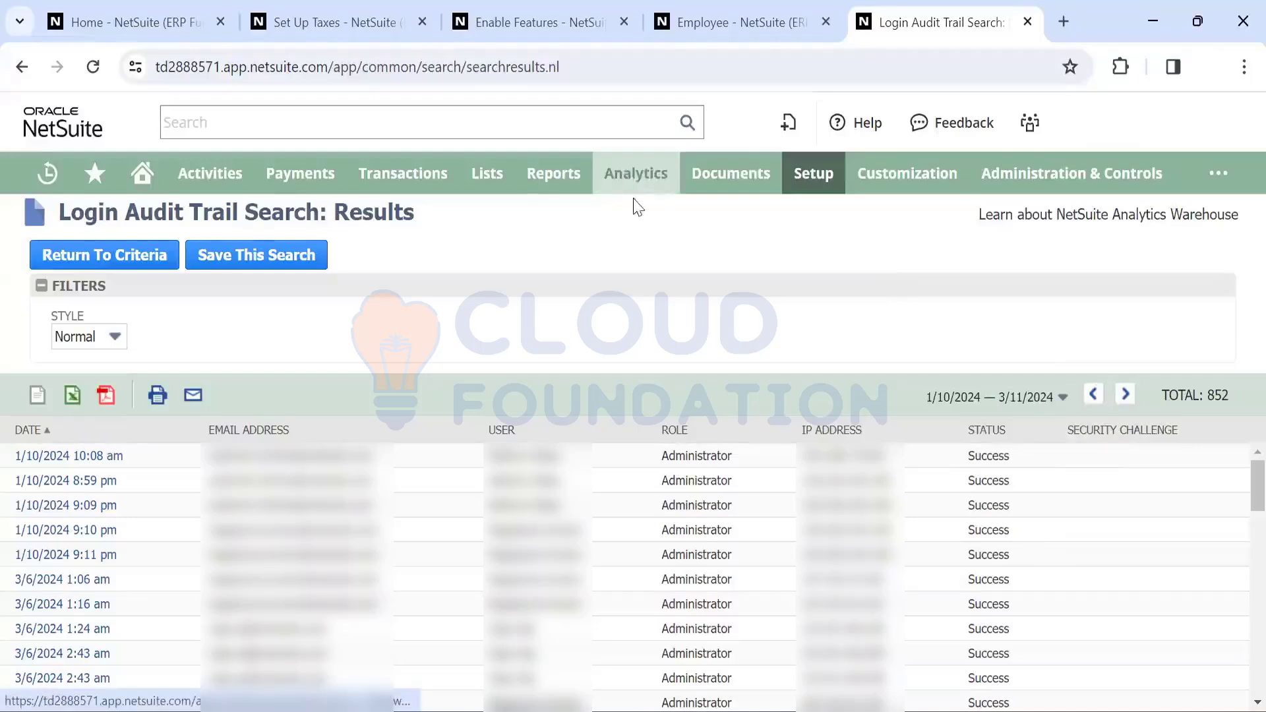
Look through the available report categories, from saved and financial reports to purchases, inventory, order management and sales pipeline analysis
mouse_move(540, 183)
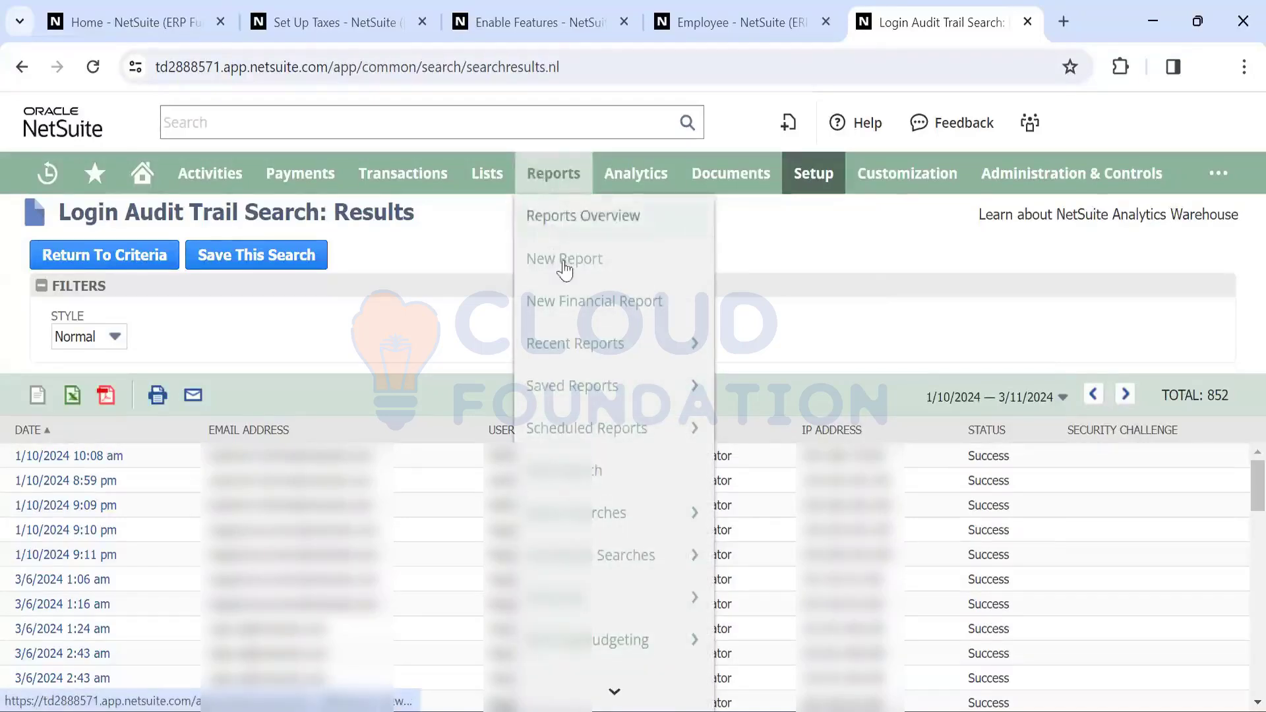
scroll(584, 394, "down", 1)
scroll(584, 394, "up", 1)
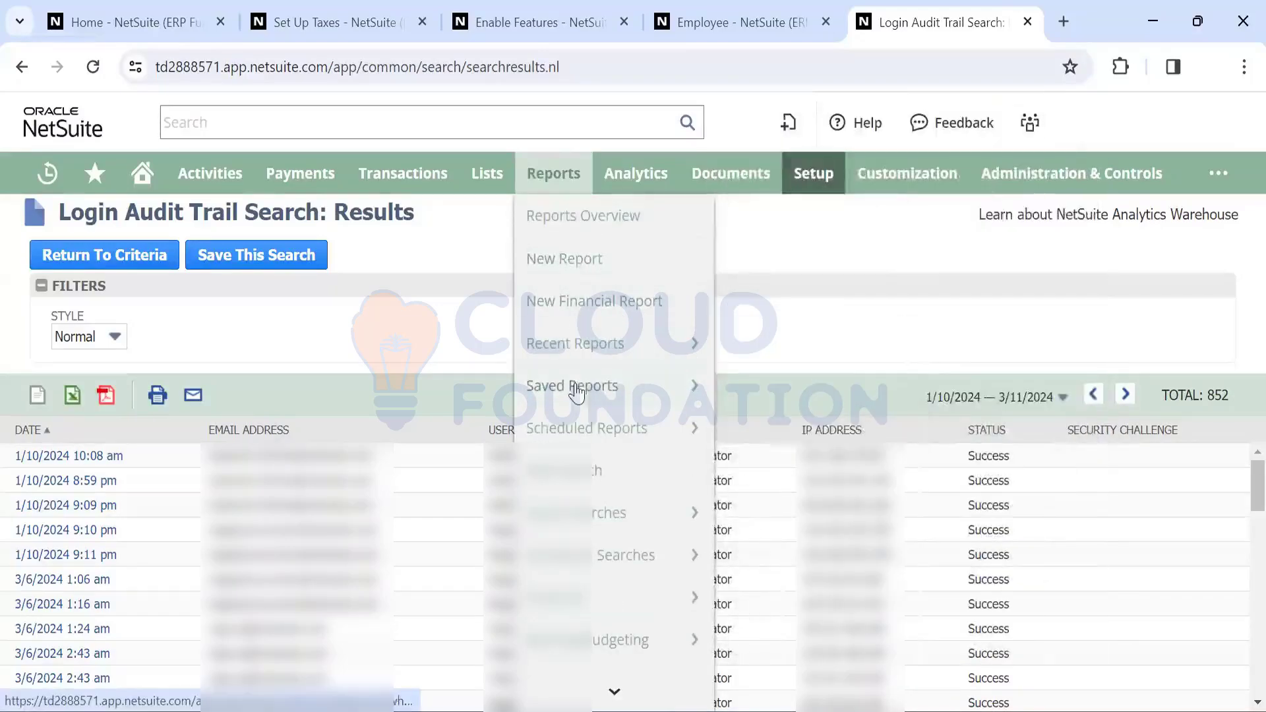
mouse_move(554, 400)
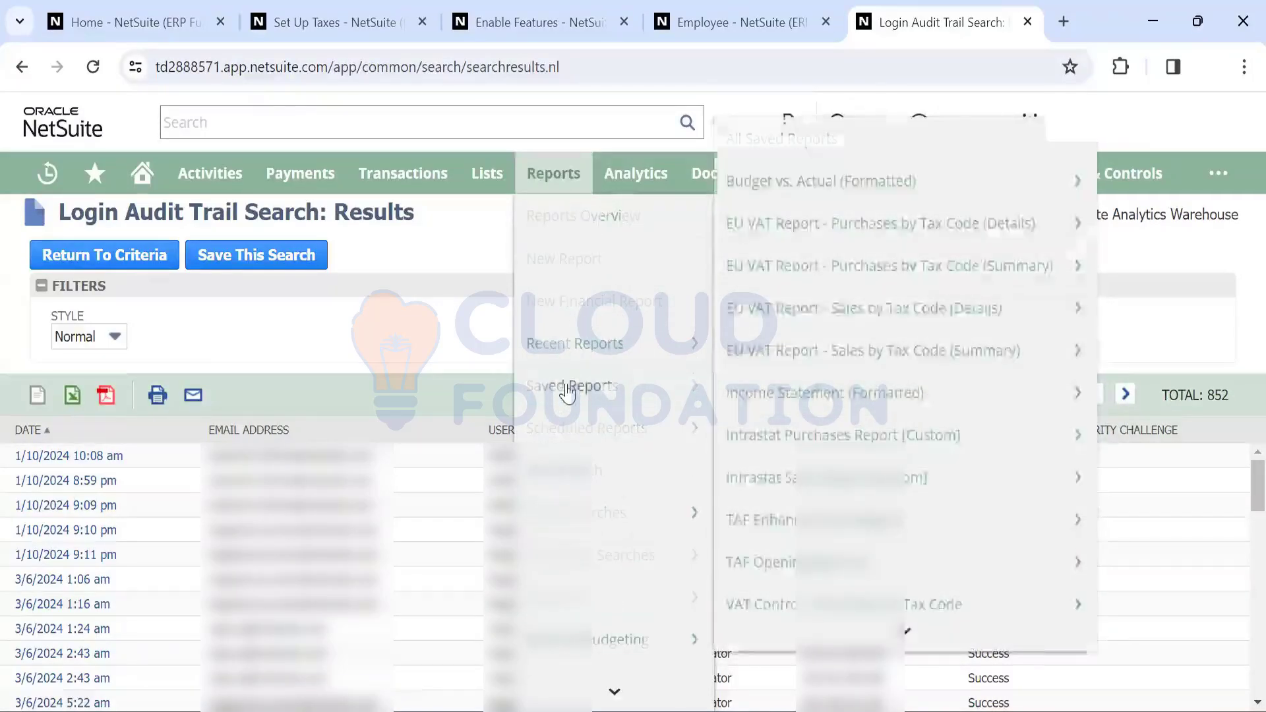
scroll(557, 395, "down", 3)
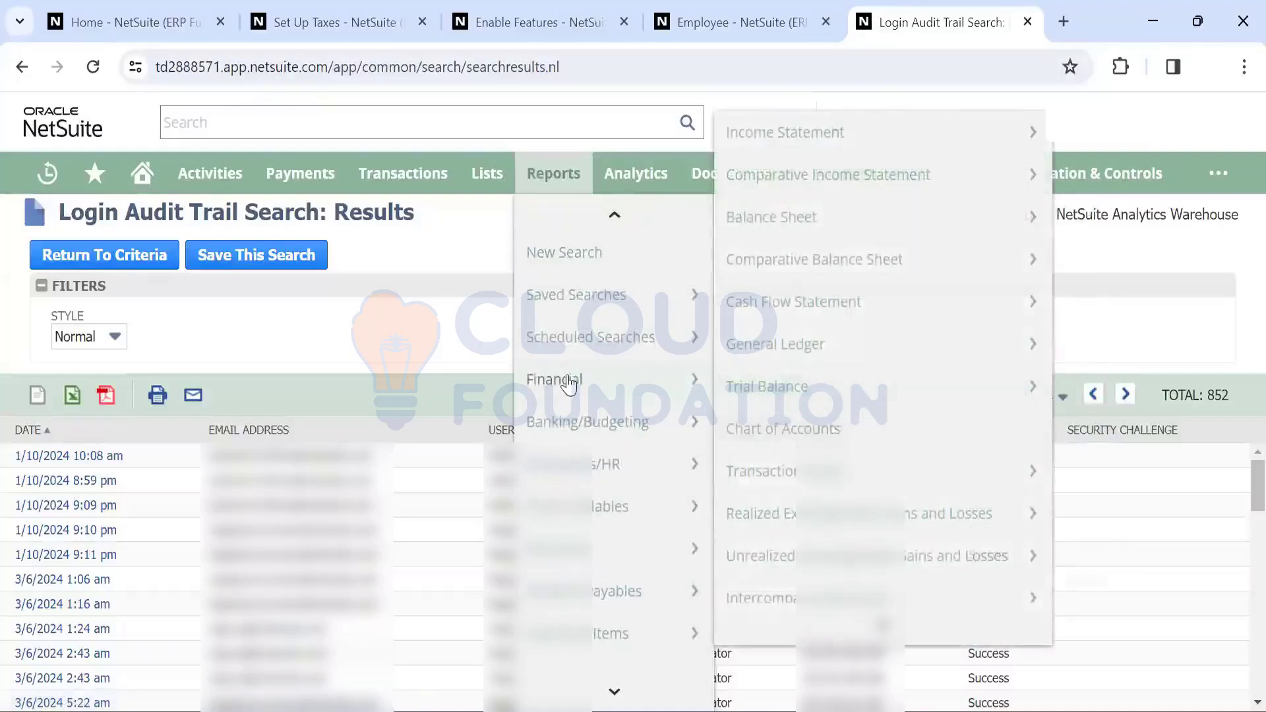
mouse_move(824, 170)
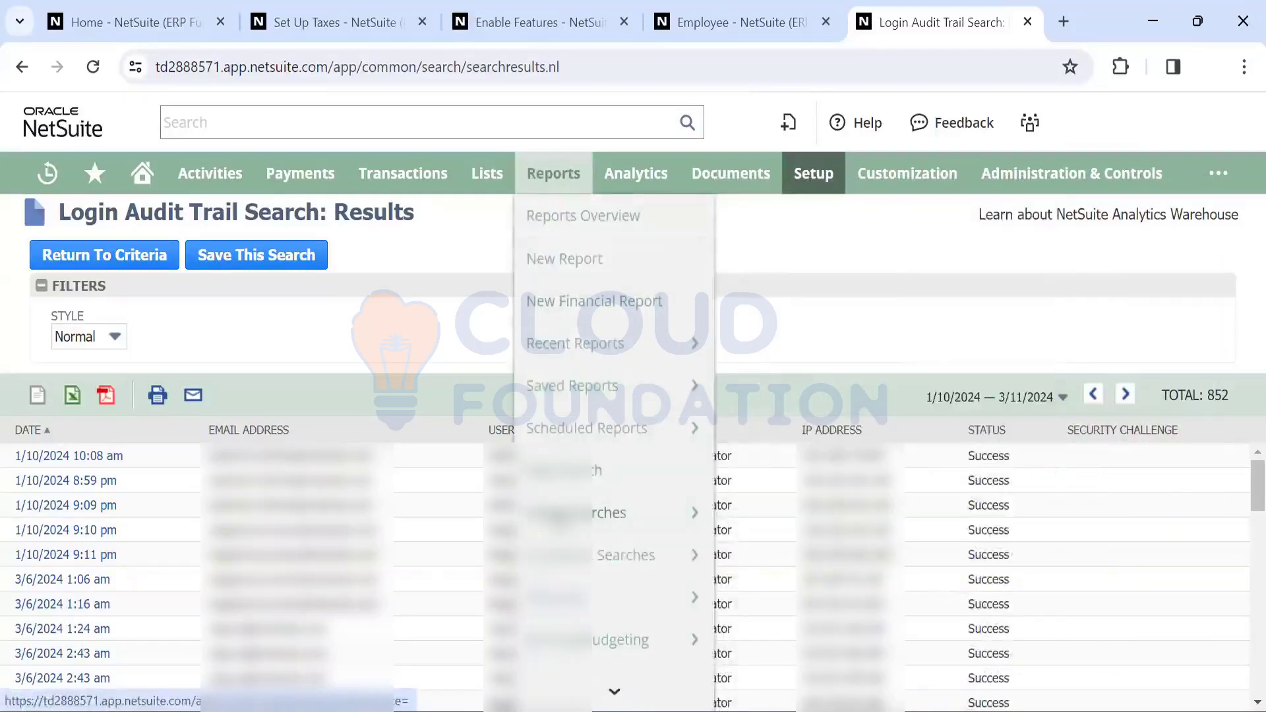
scroll(613, 448, "down", 2)
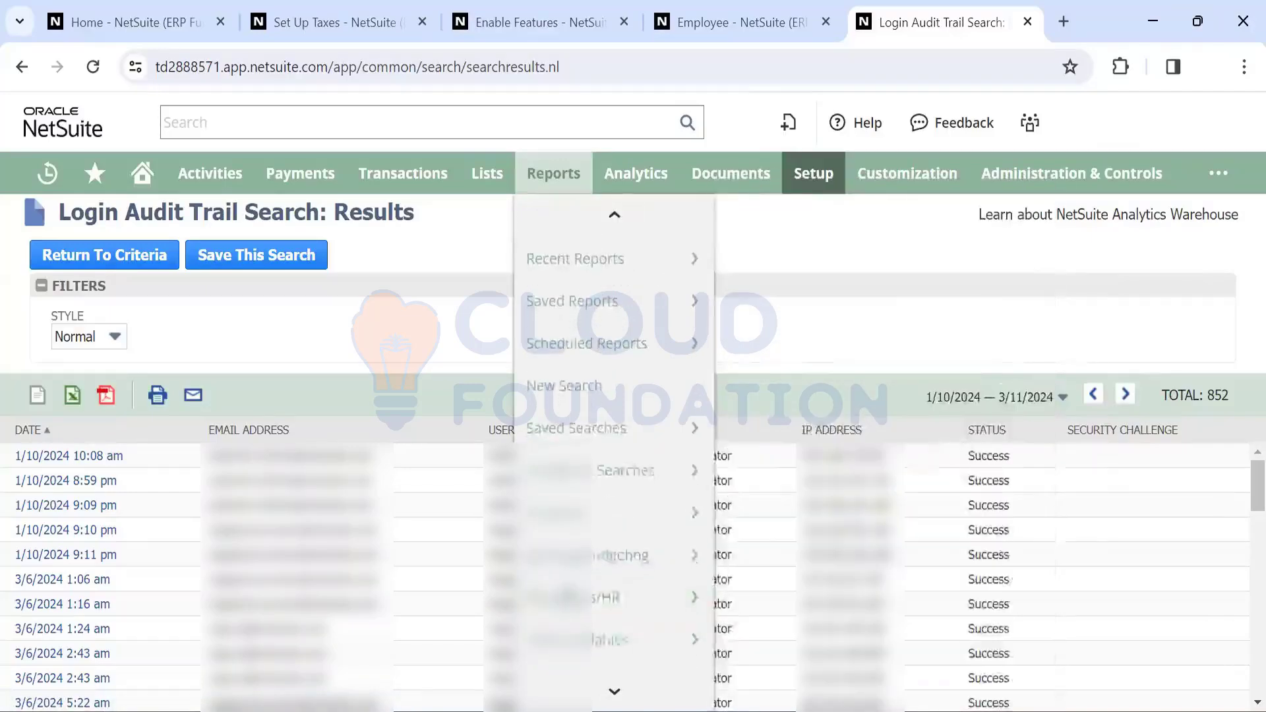
scroll(613, 449, "down", 2)
mouse_move(593, 413)
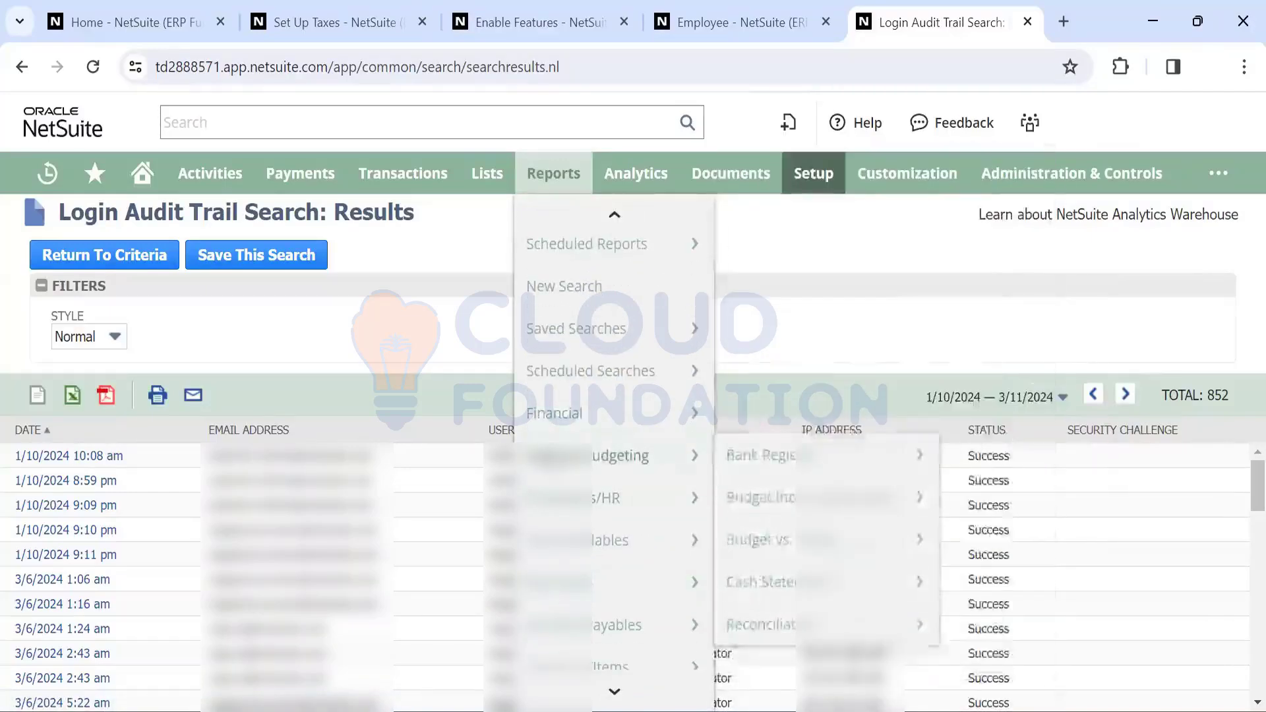
mouse_move(593, 497)
scroll(593, 498, "down", 4)
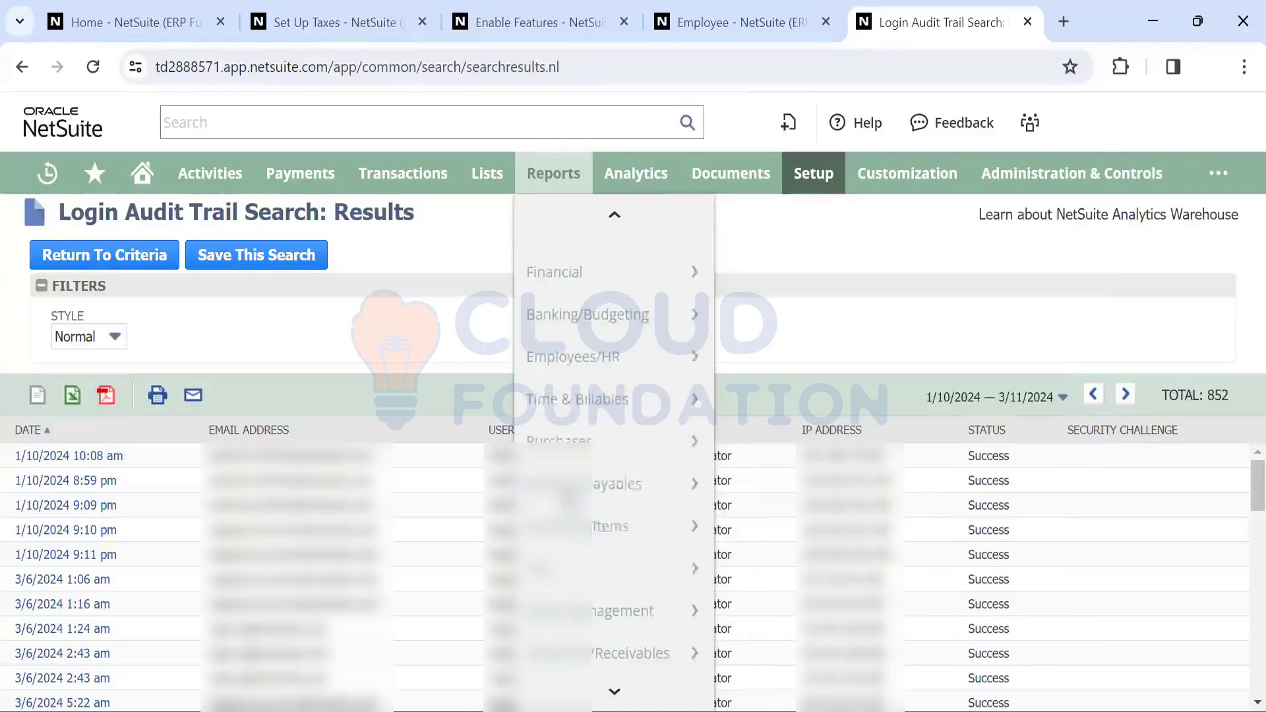
mouse_move(559, 432)
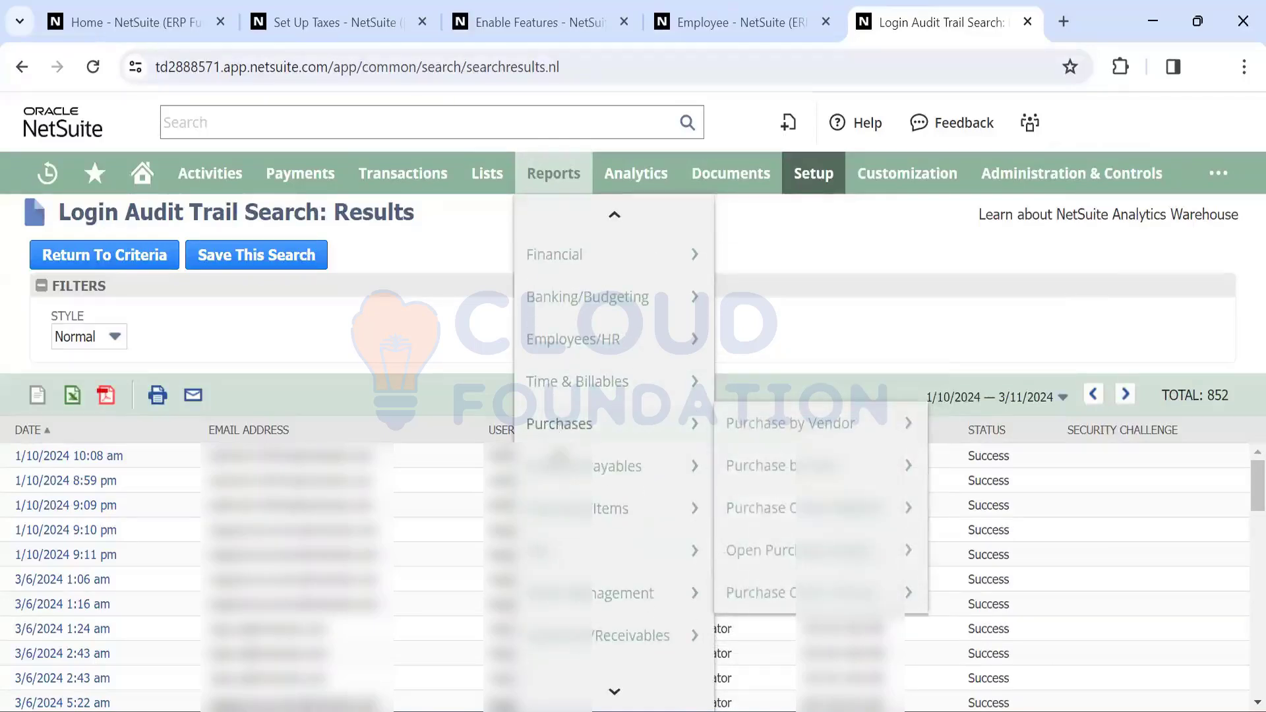
mouse_move(559, 466)
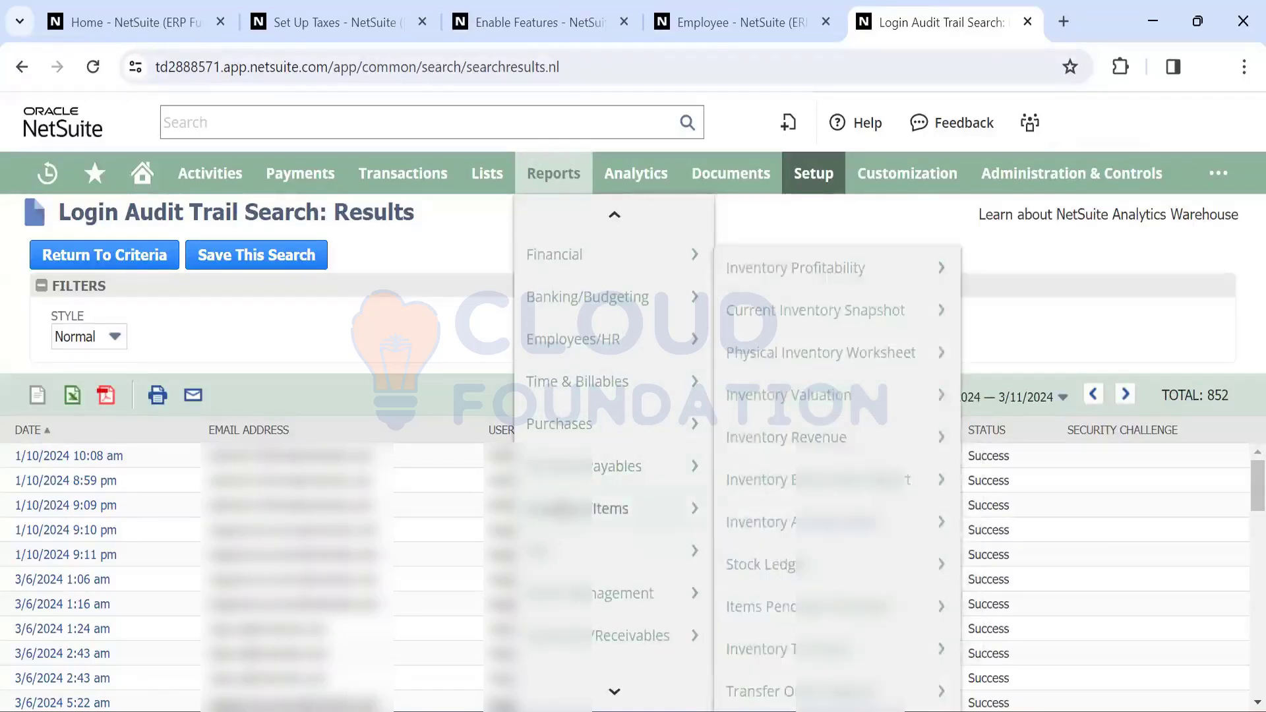
scroll(559, 508, "down", 5)
mouse_move(559, 522)
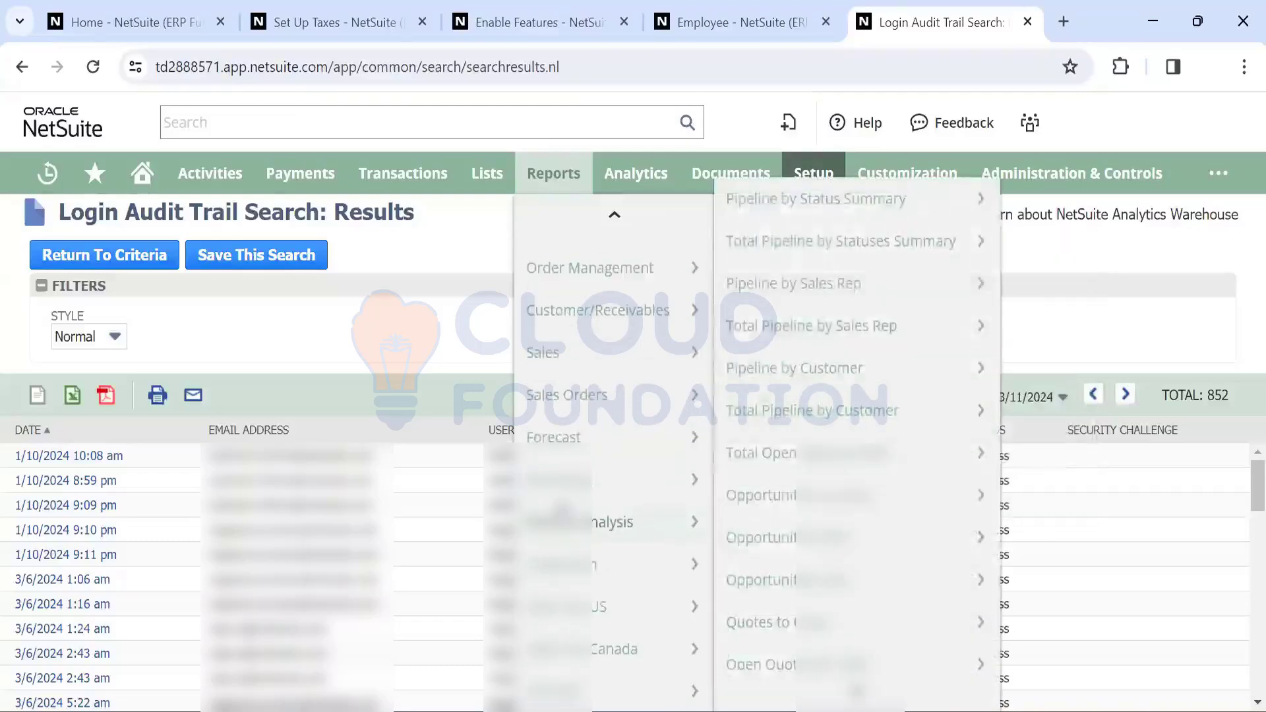
scroll(559, 511, "up", 3)
scroll(560, 512, "down", 3)
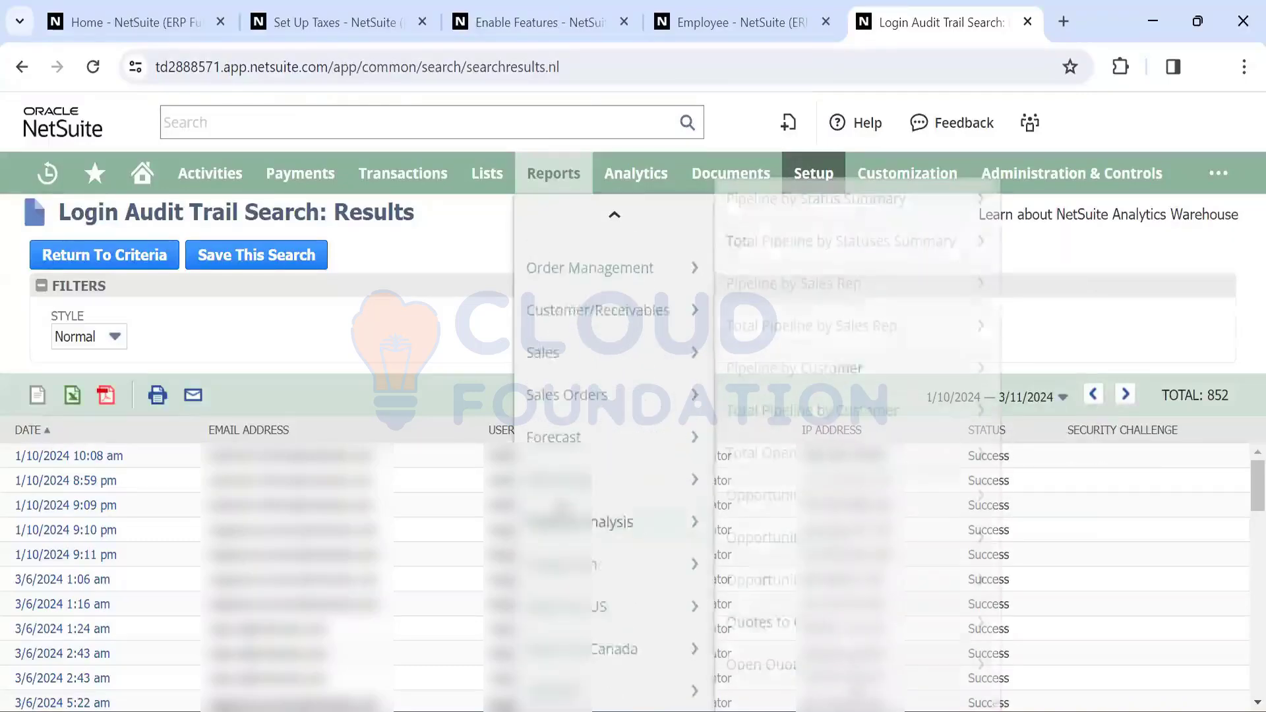
scroll(560, 512, "up", 3)
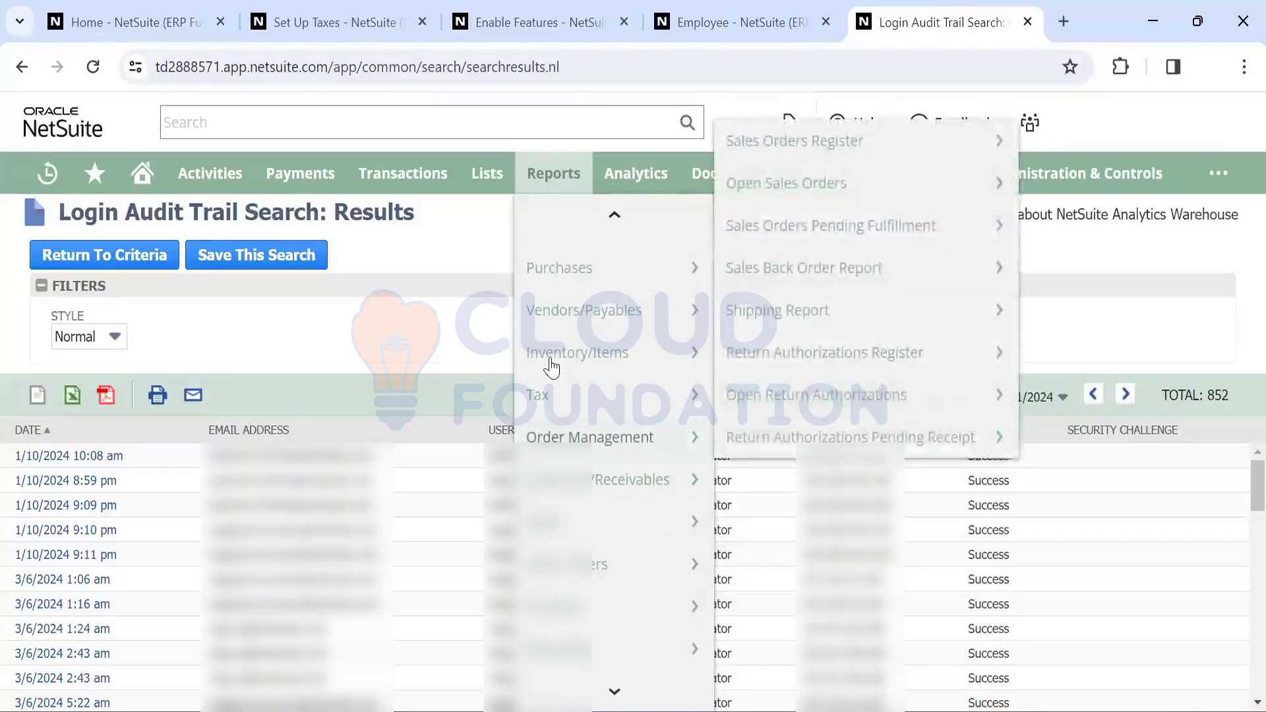
mouse_move(557, 354)
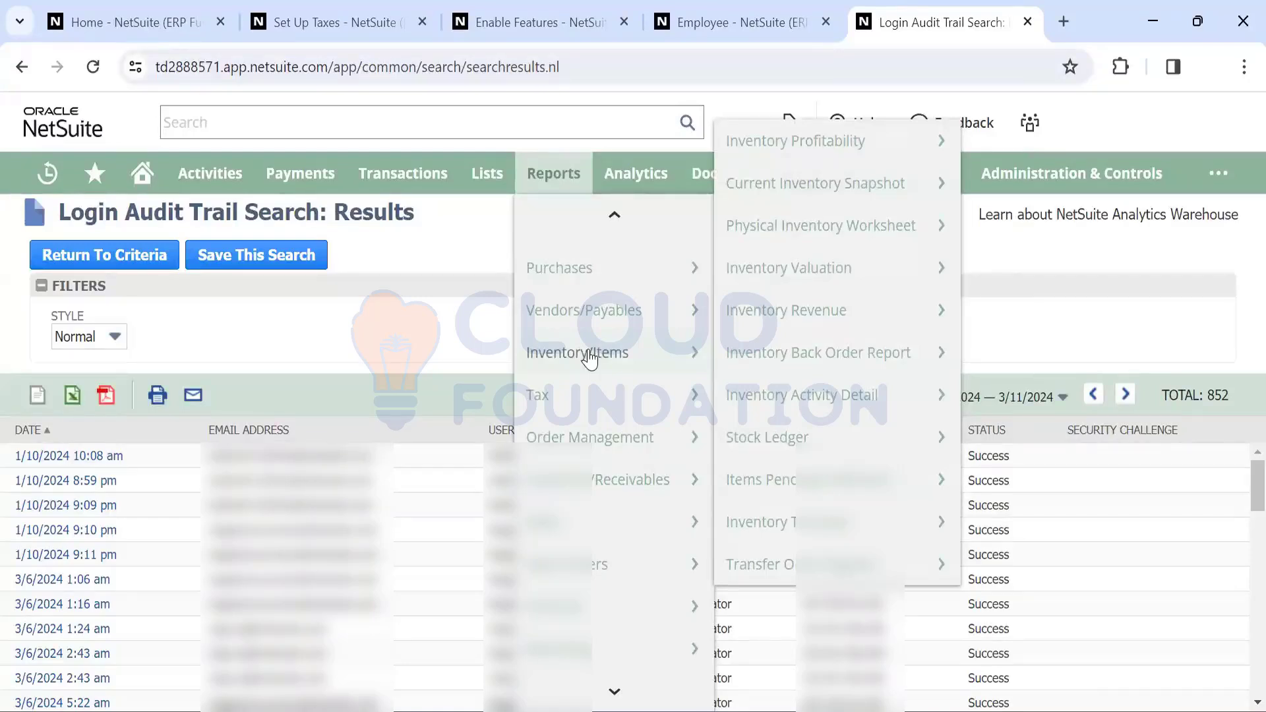
scroll(592, 330, "up", 5)
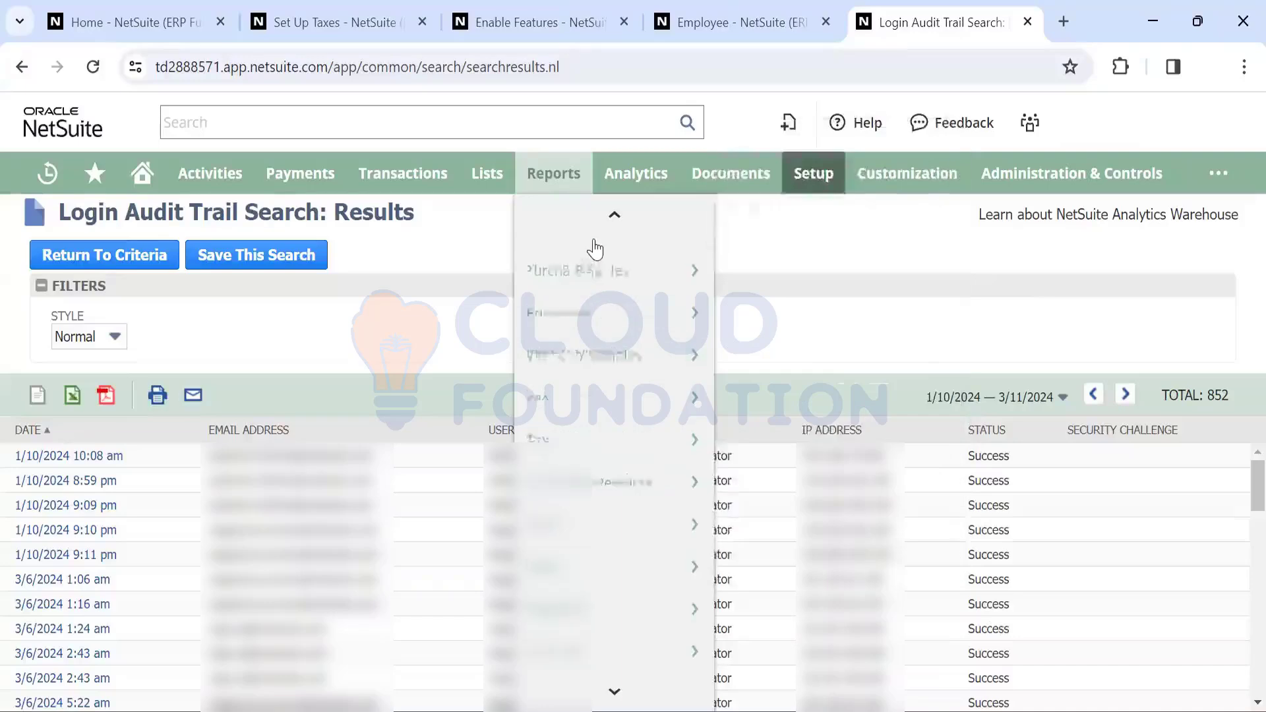
Review the list of financial reports and open the Balance Sheet report
mouse_move(588, 319)
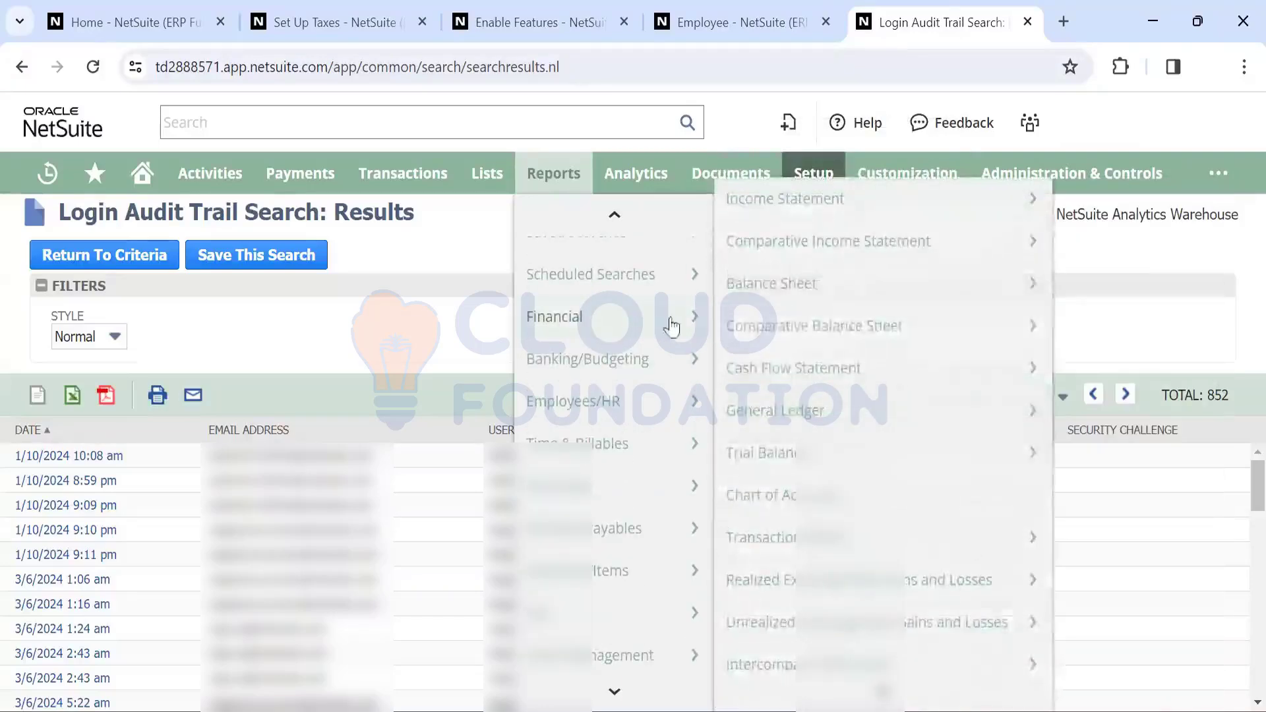
mouse_move(793, 316)
mouse_move(797, 289)
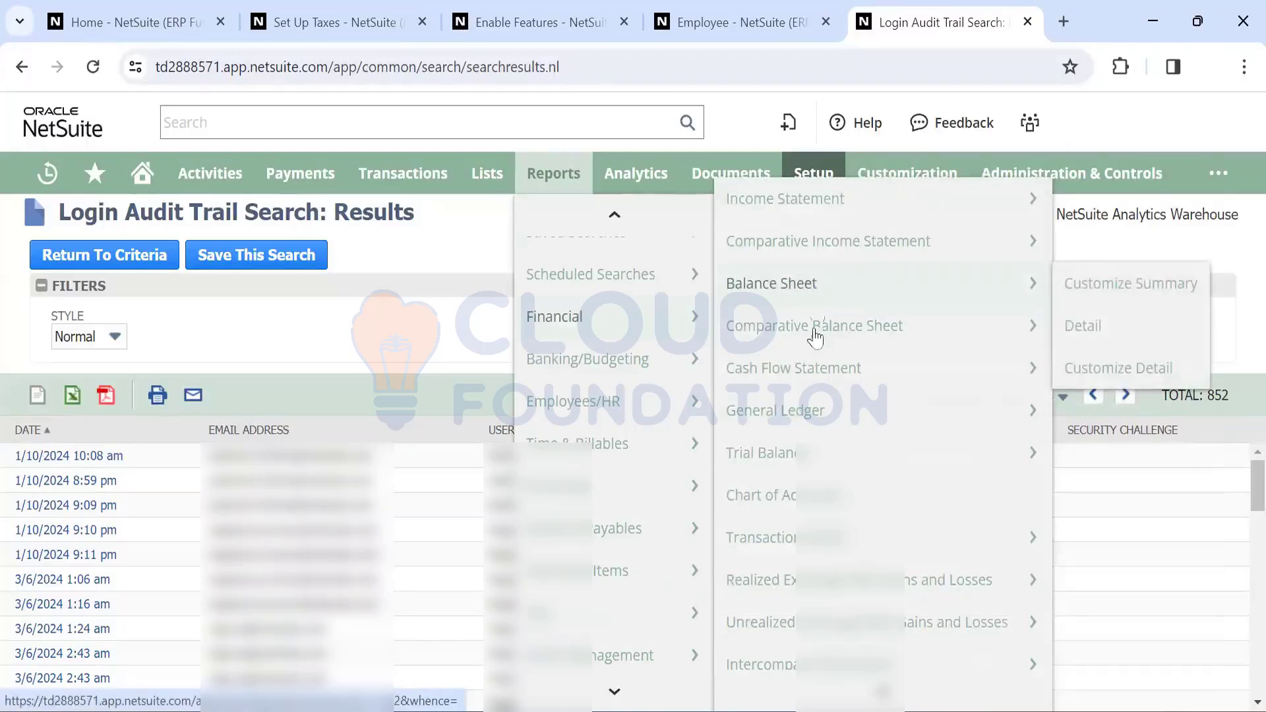
mouse_move(817, 420)
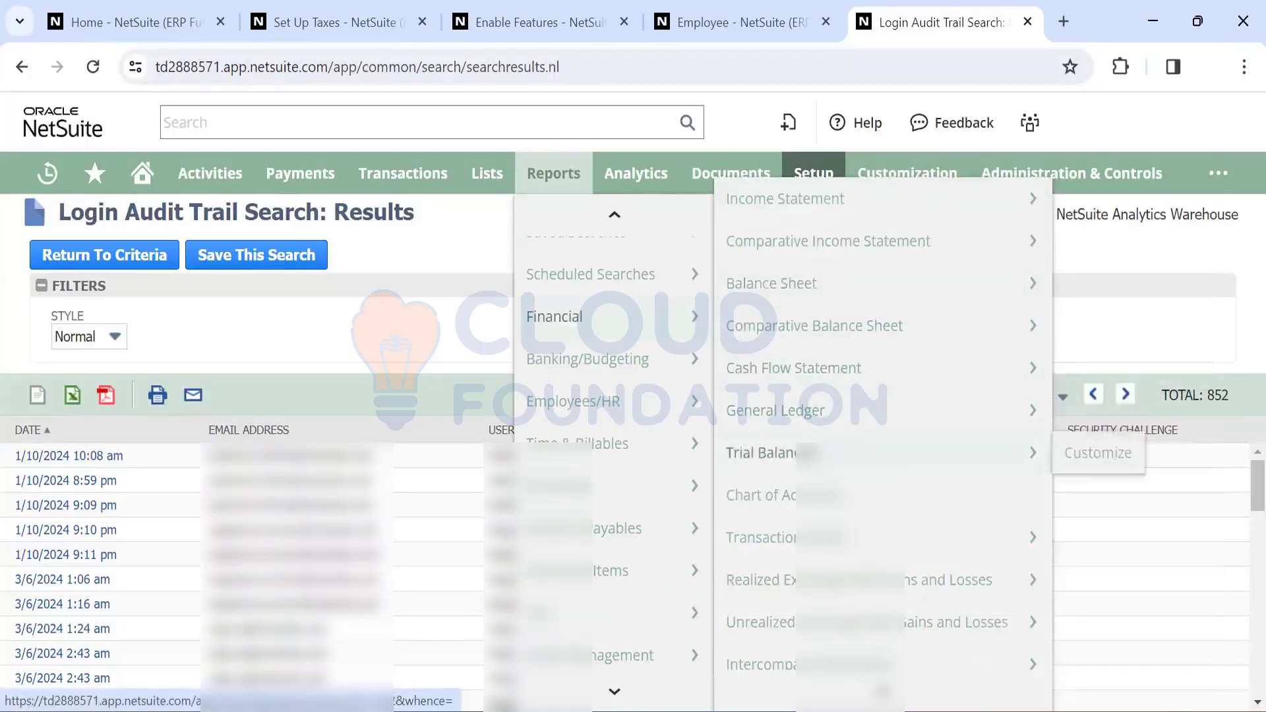
scroll(818, 501, "down", 3)
scroll(883, 448, "down", 4)
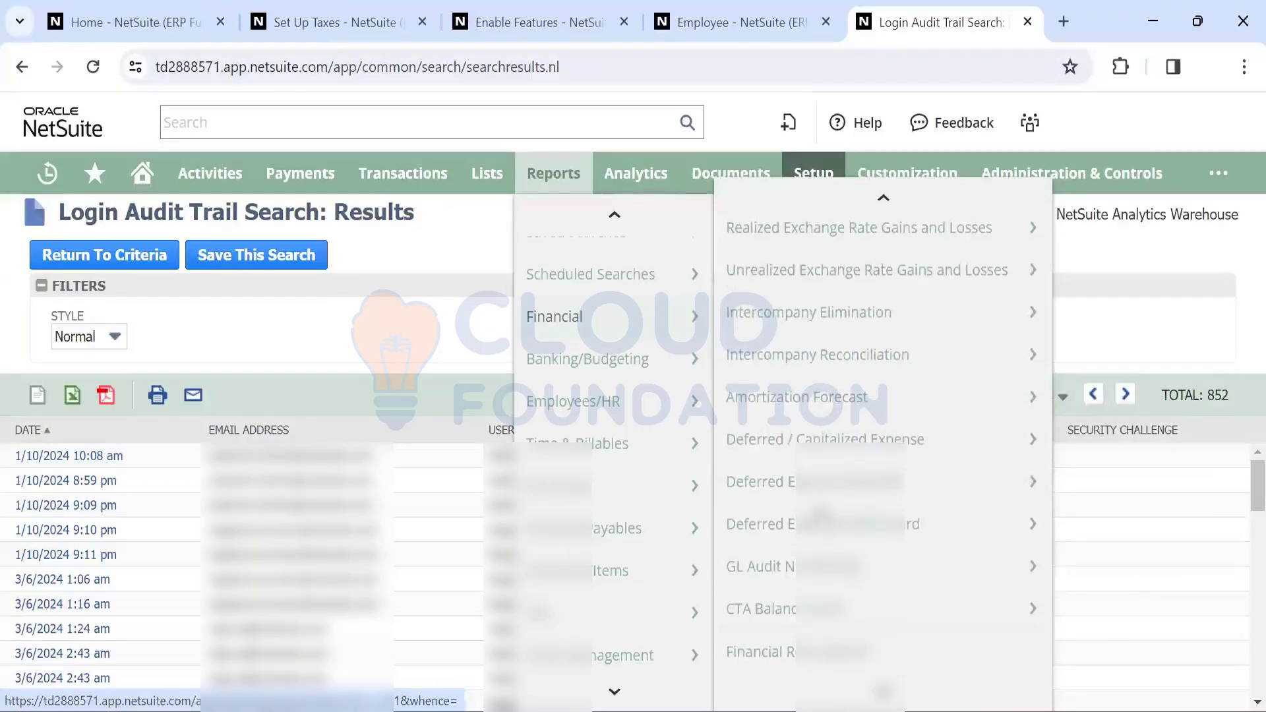
scroll(820, 515, "up", 8)
scroll(820, 515, "down", 1)
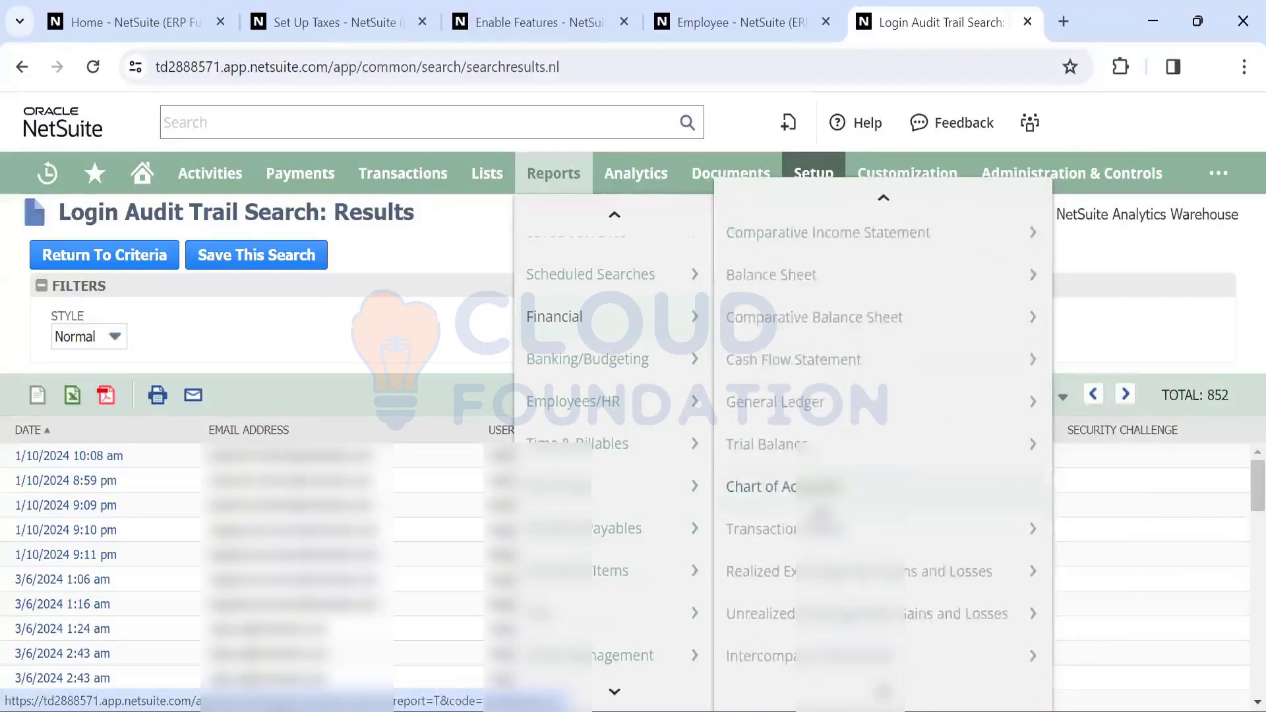
scroll(804, 494, "up", 1)
mouse_move(812, 442)
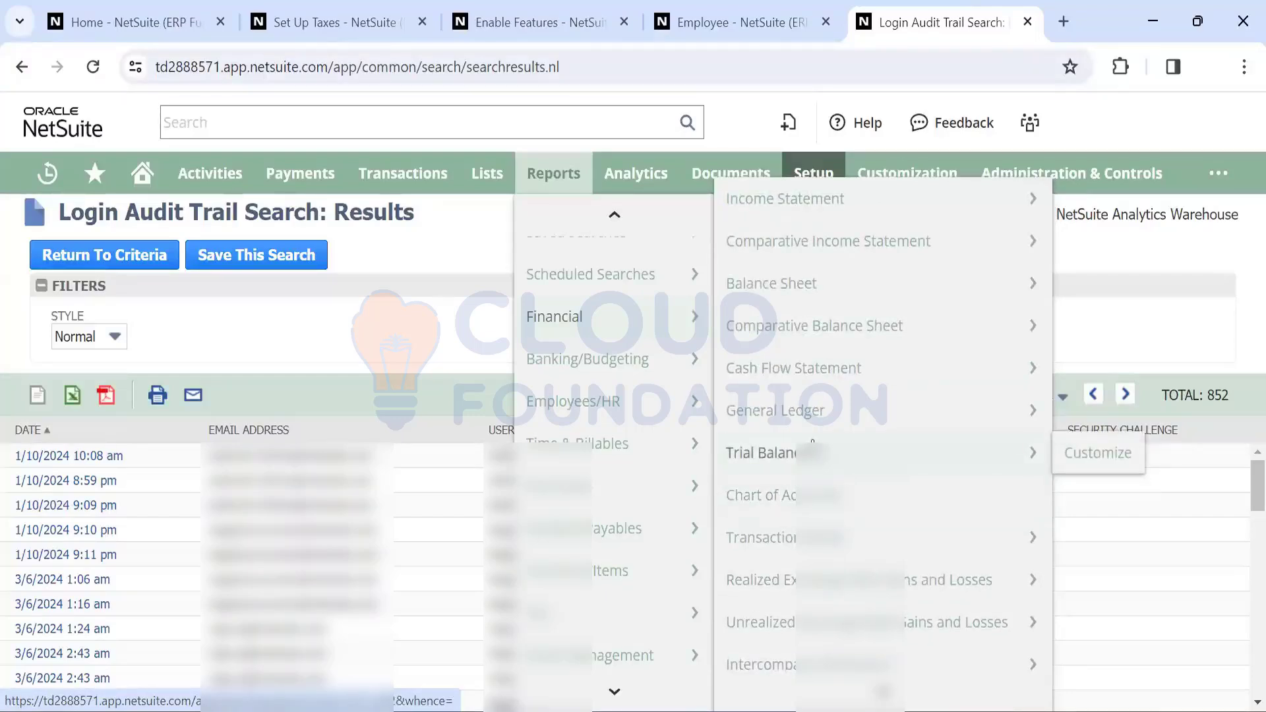
left_click(778, 290)
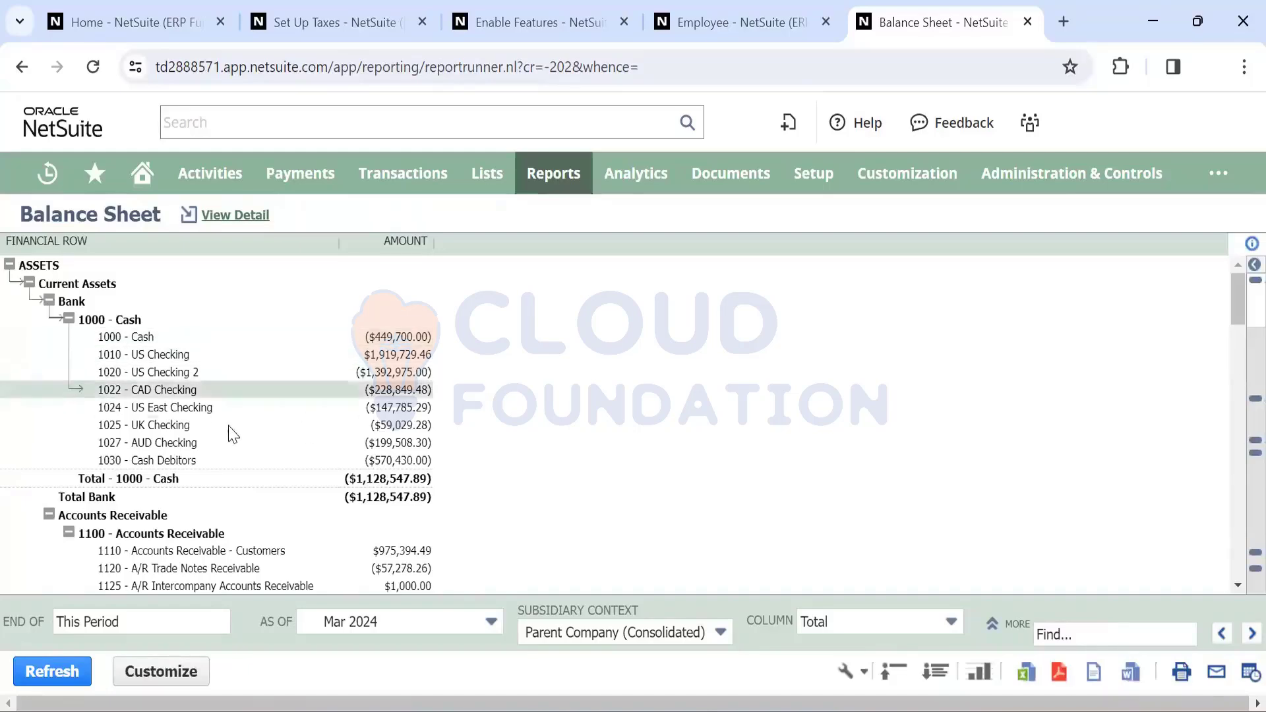
Look through the Balance Sheet and expand its additional filters, such as class, customer, department, item and warehouse
scroll(231, 432, "down", 1)
scroll(231, 432, "up", 1)
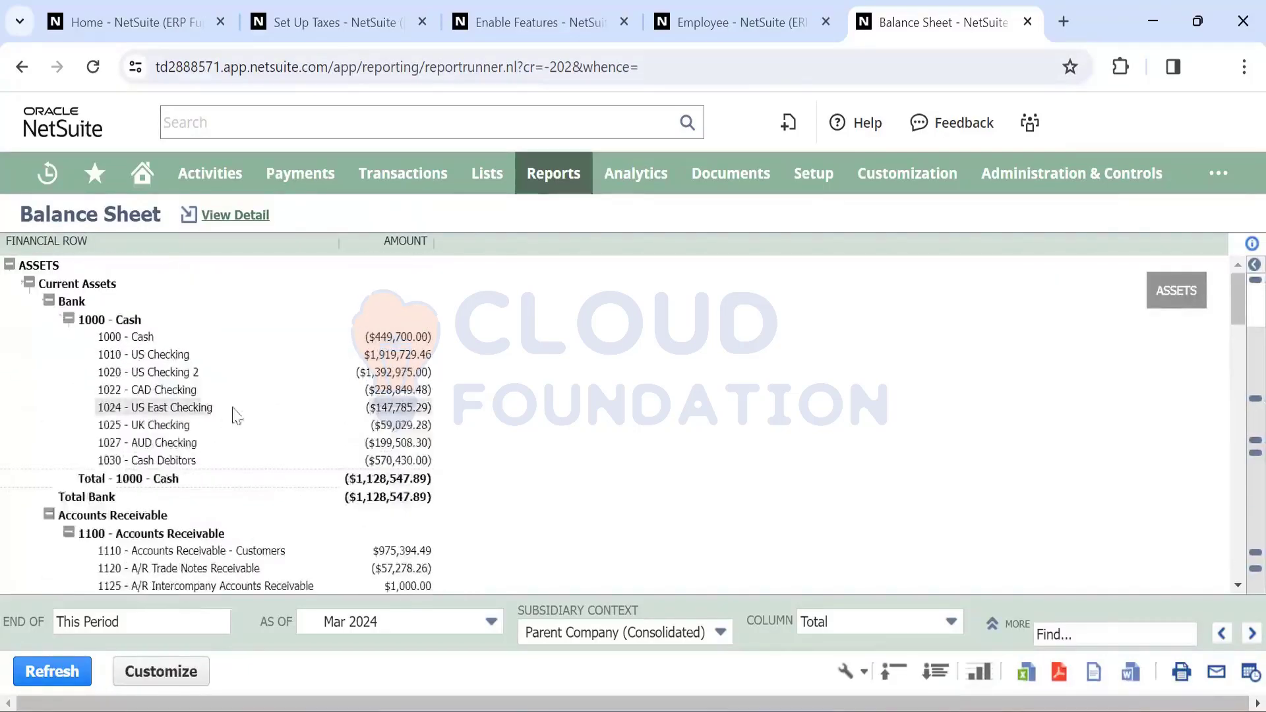
left_click(993, 624)
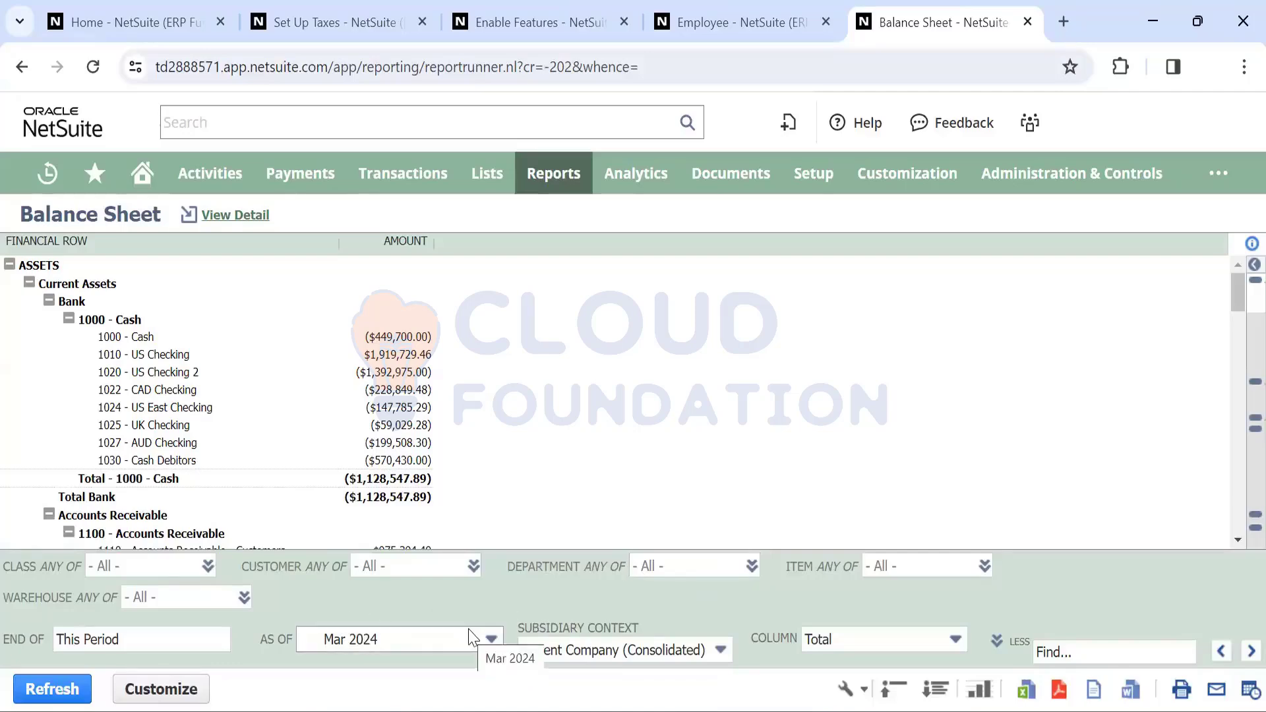
scroll(307, 544, "down", 1)
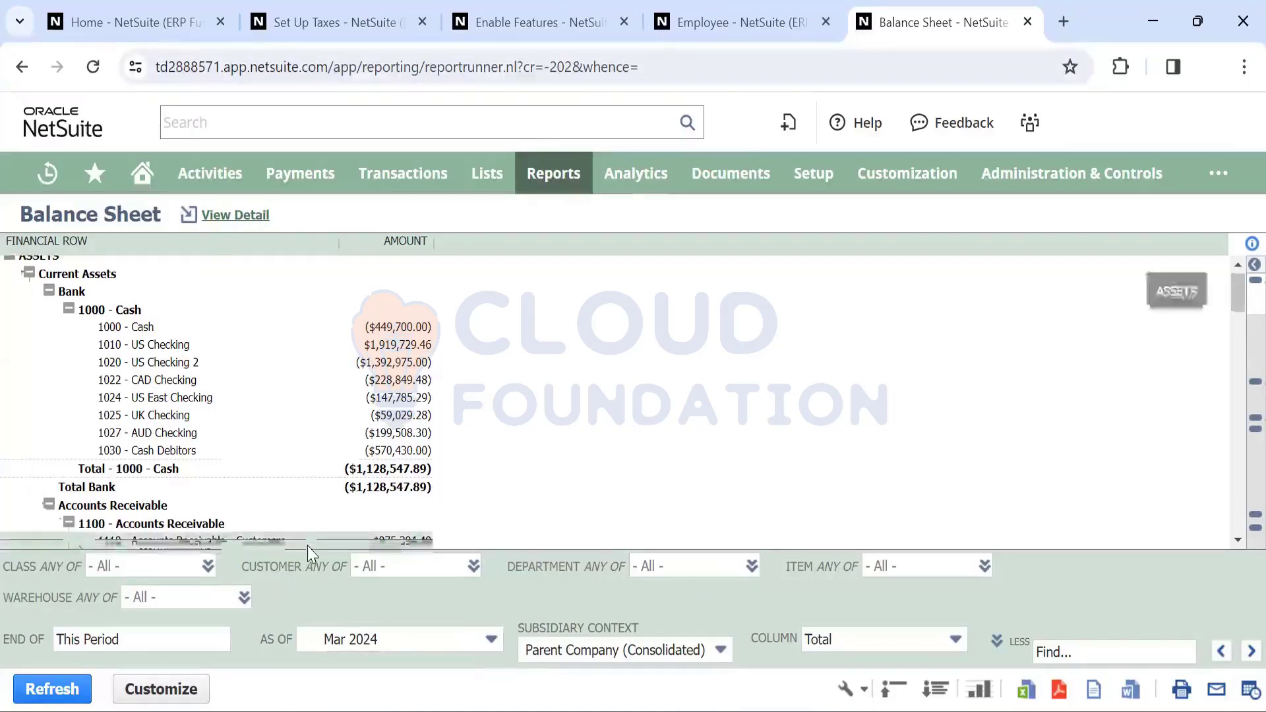
scroll(258, 488, "up", 1)
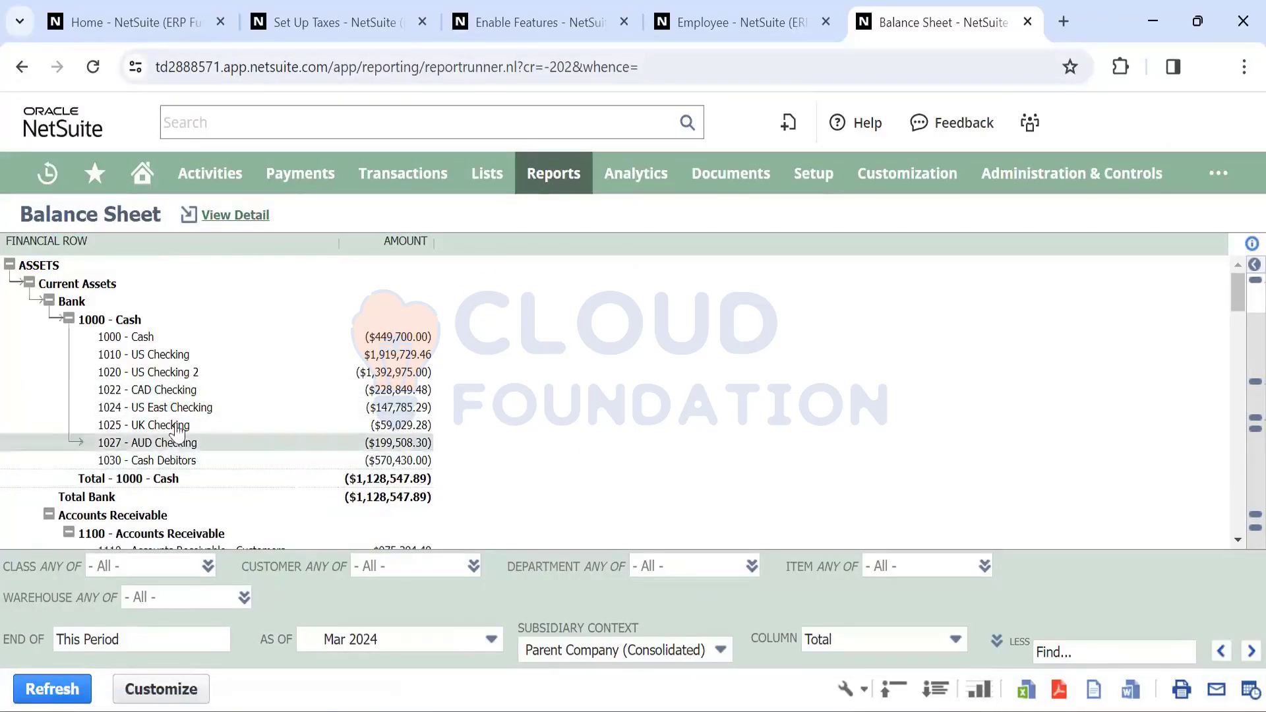
Start customizing the Balance Sheet in the Financial Report Builder and go to editing its columns
left_click(153, 691)
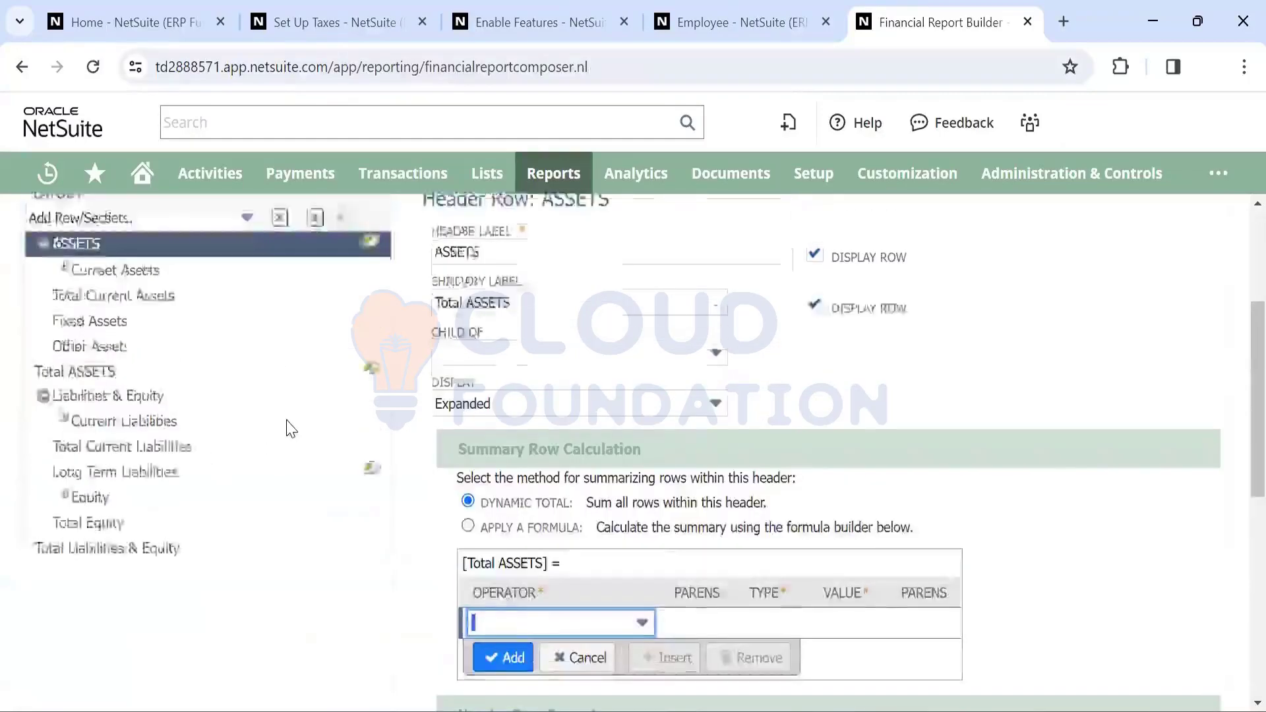
scroll(290, 429, "up", 4)
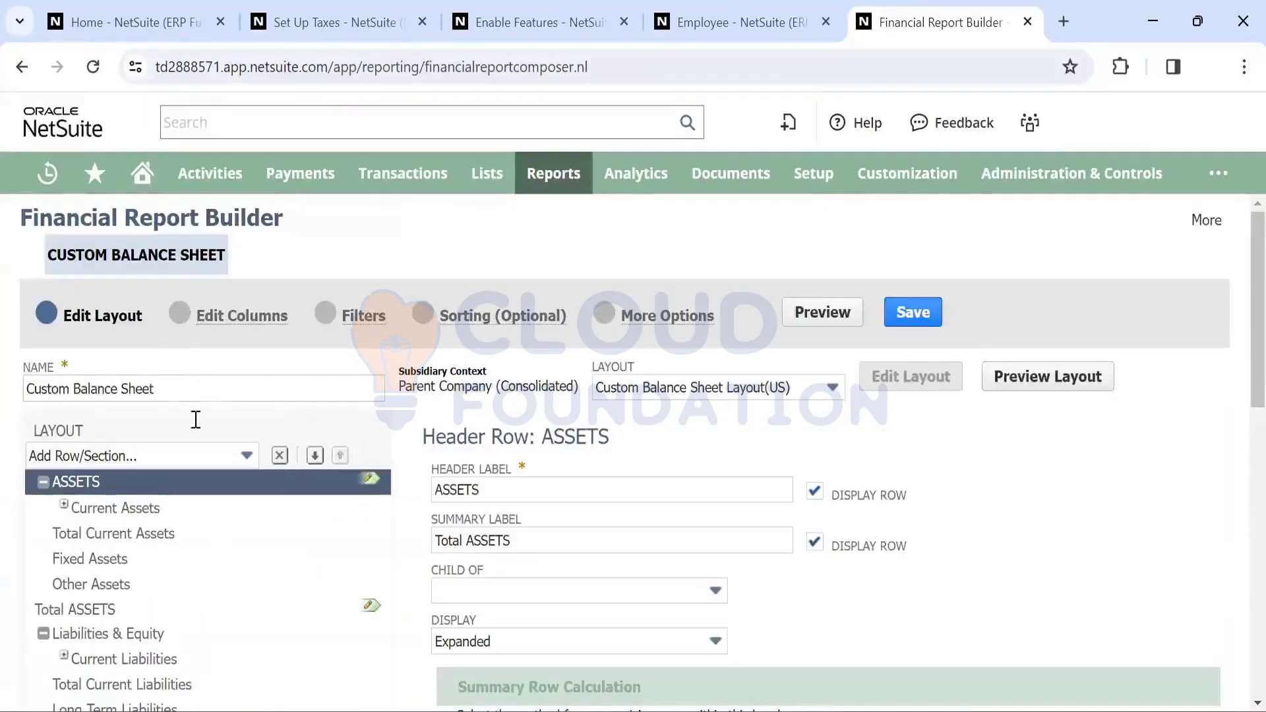
left_click(239, 323)
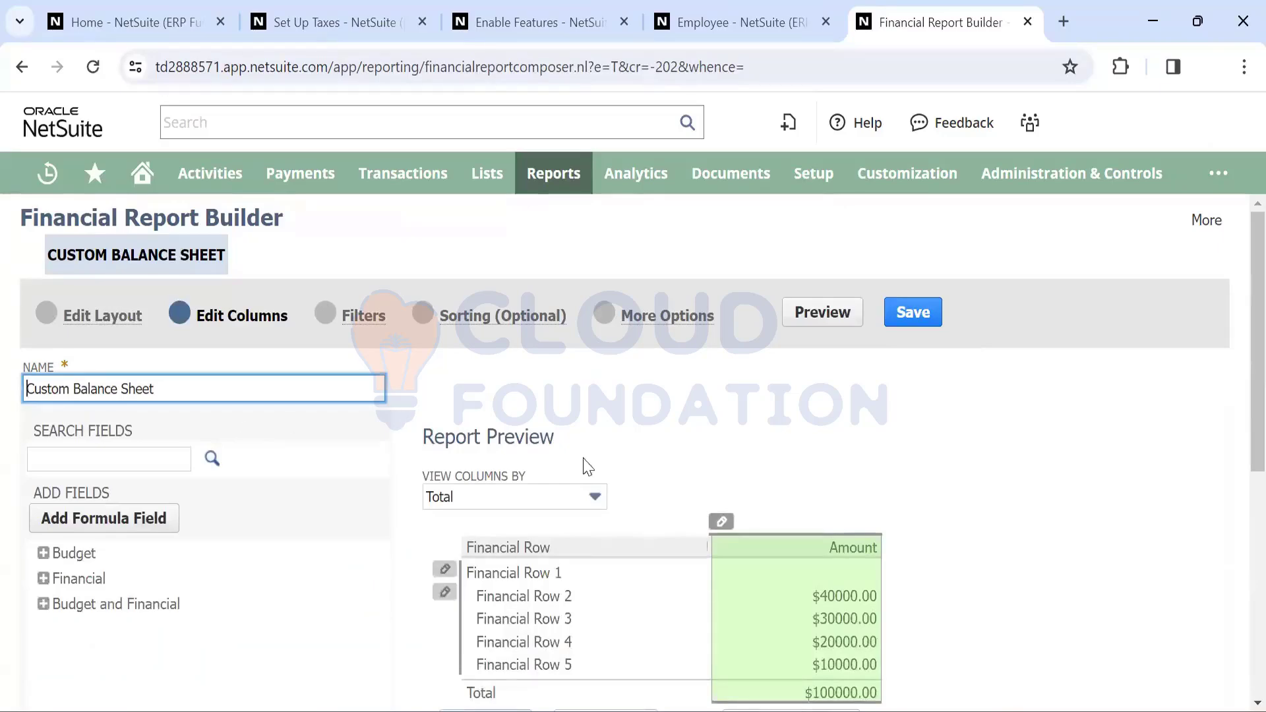
Browse the Financial fields and add Fiscal Year as a column to the Custom Balance Sheet
scroll(267, 501, "down", 2)
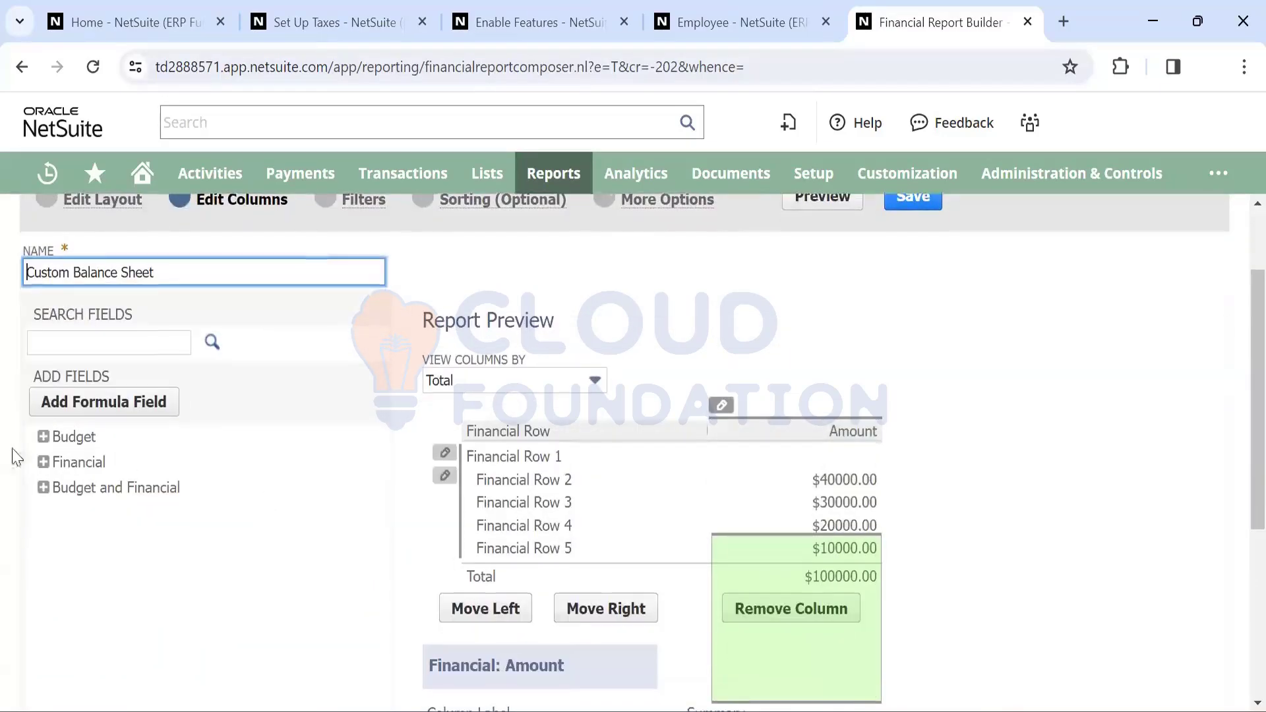
left_click(43, 461)
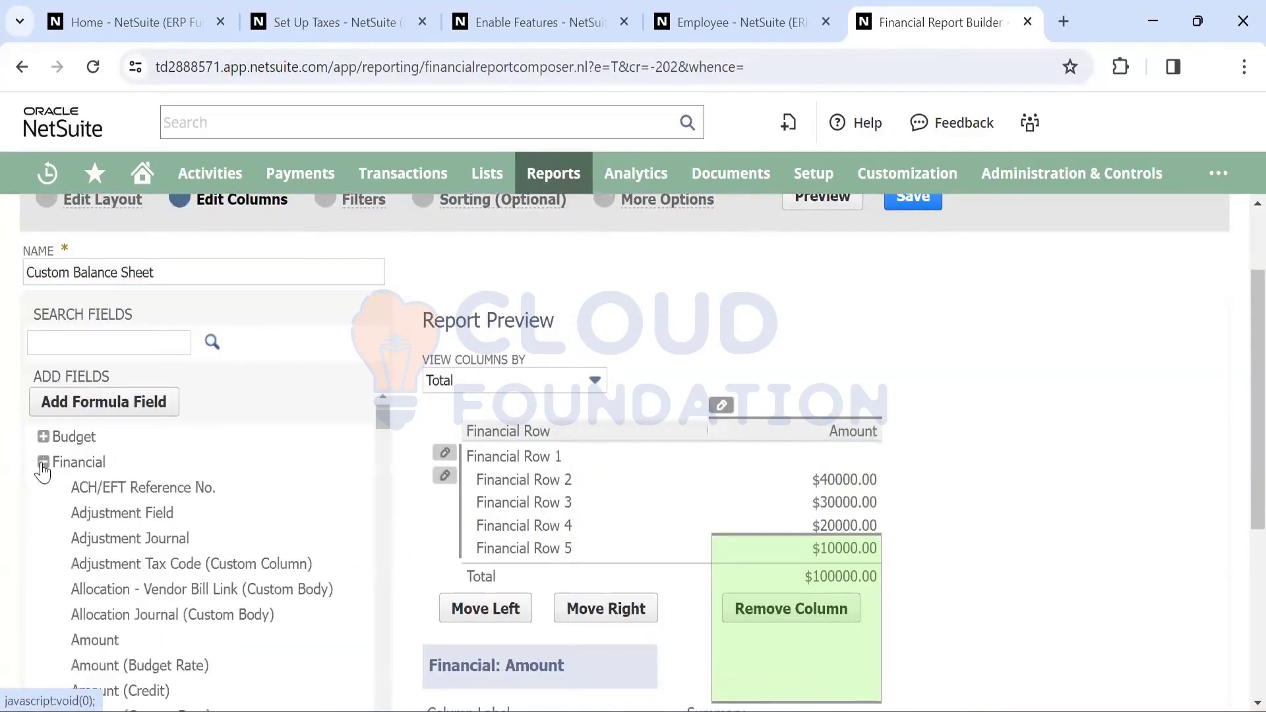
scroll(145, 537, "down", 5)
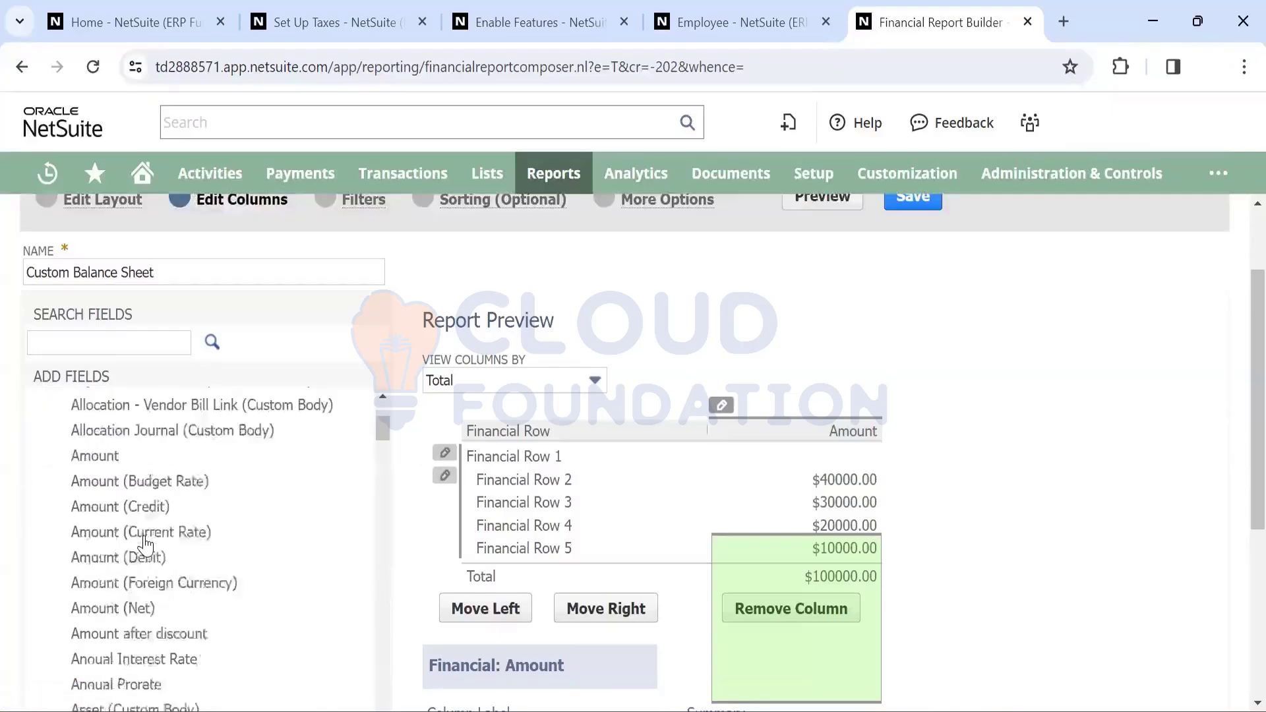
scroll(146, 544, "down", 5)
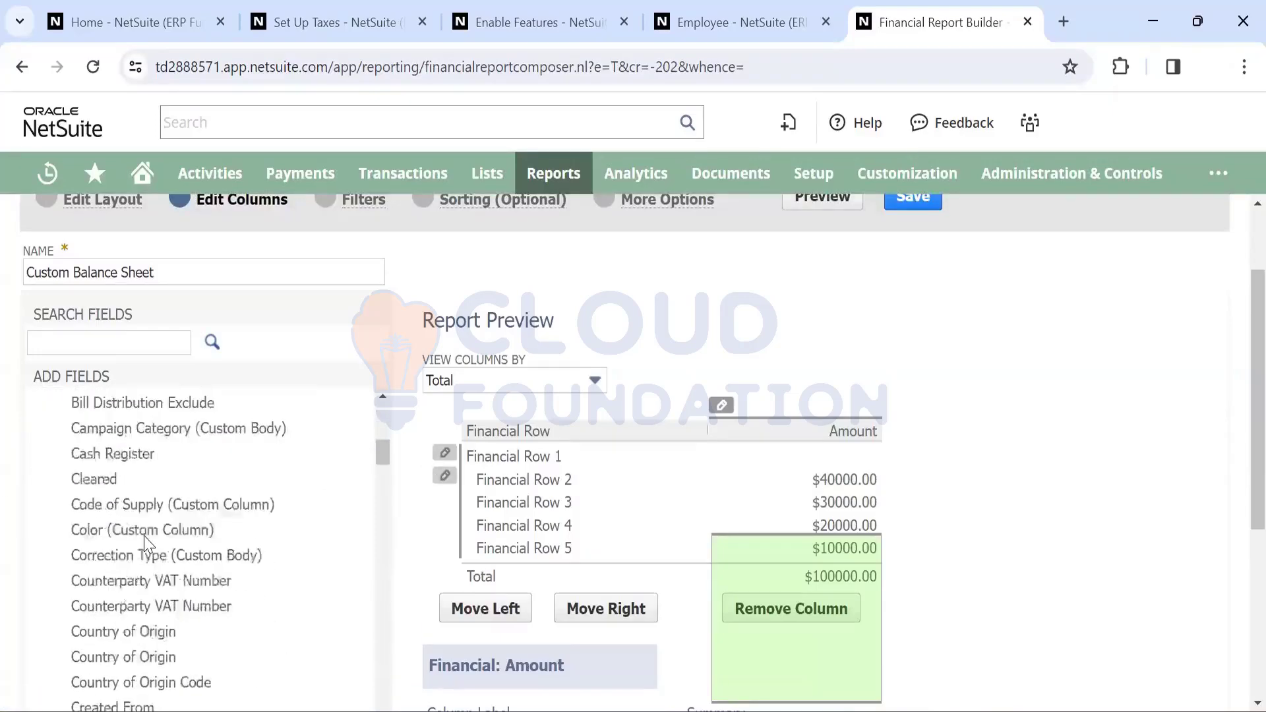
scroll(146, 544, "up", 10)
scroll(99, 541, "down", 10)
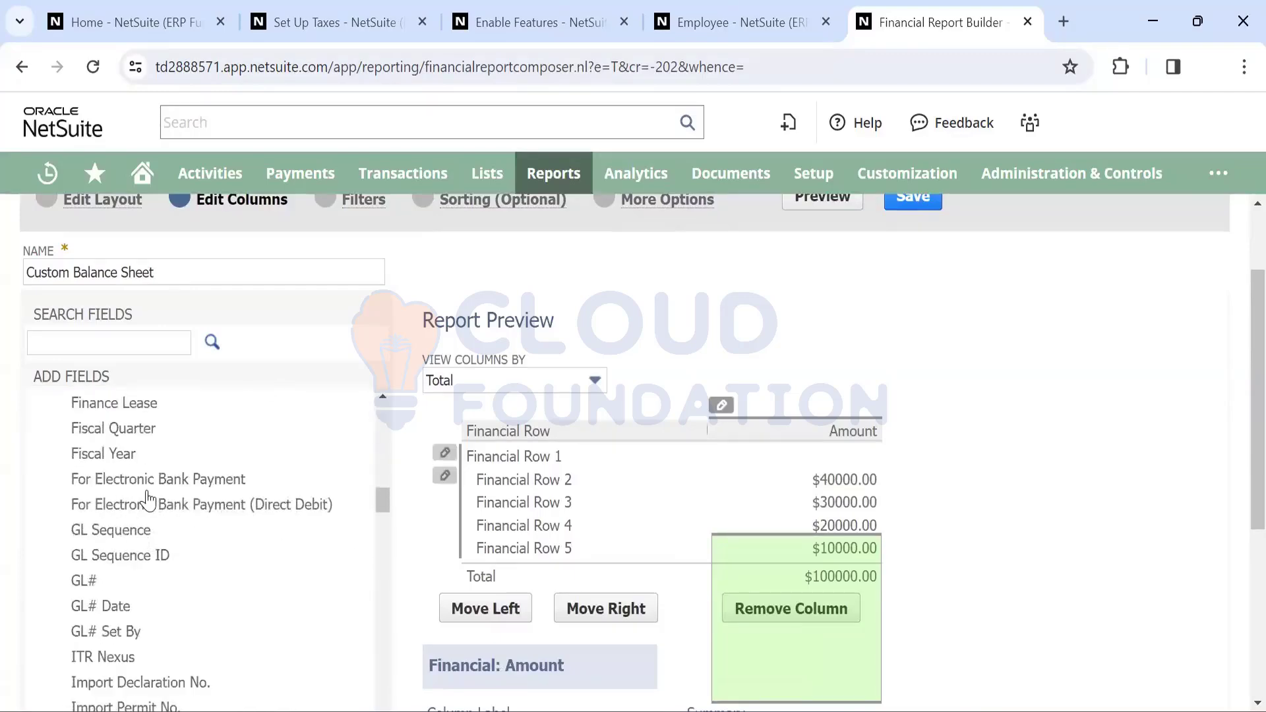
left_click(112, 459)
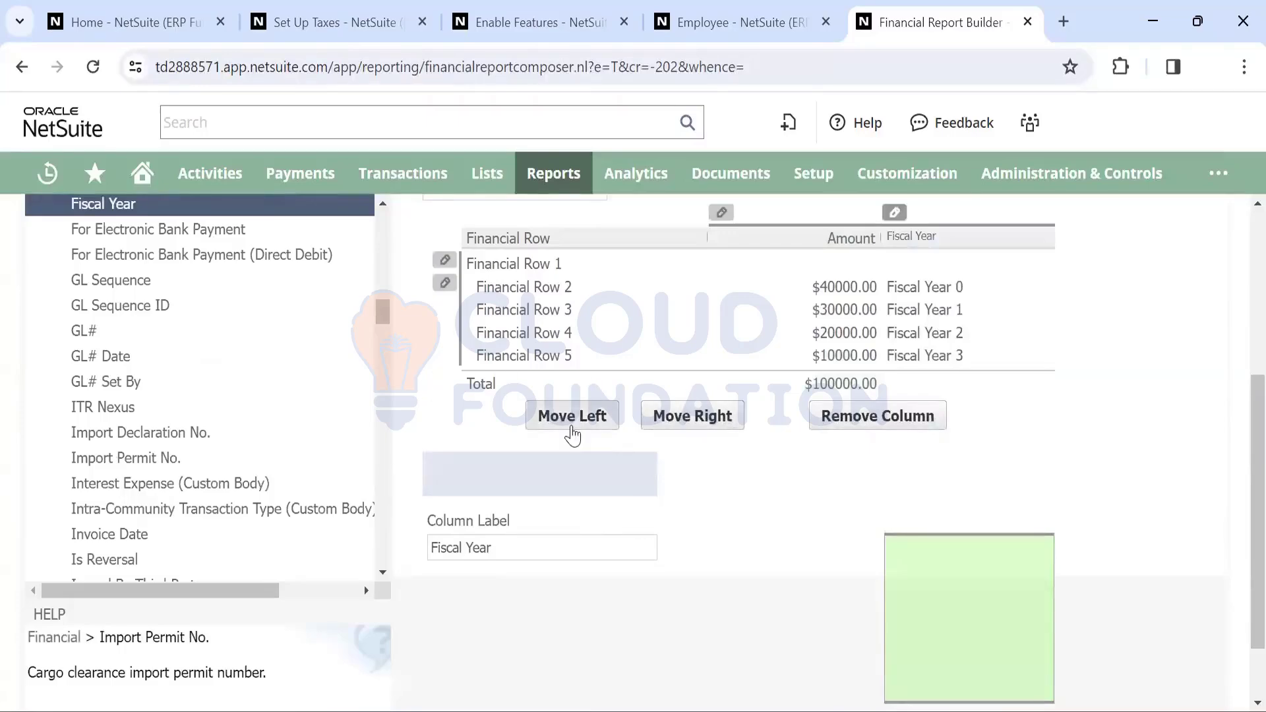
scroll(572, 435, "down", 2)
scroll(634, 427, "up", 9)
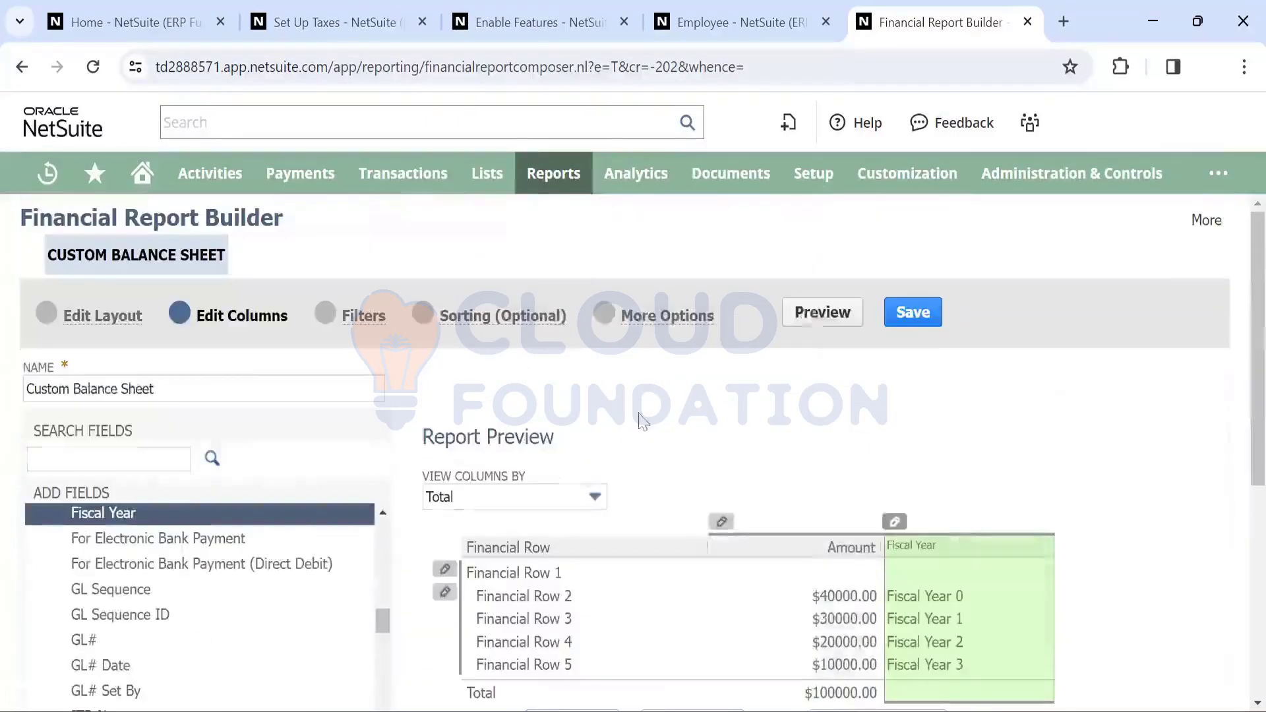
Preview the Custom Balance Sheet and look through its account rows with the Fiscal Year column
left_click(816, 313)
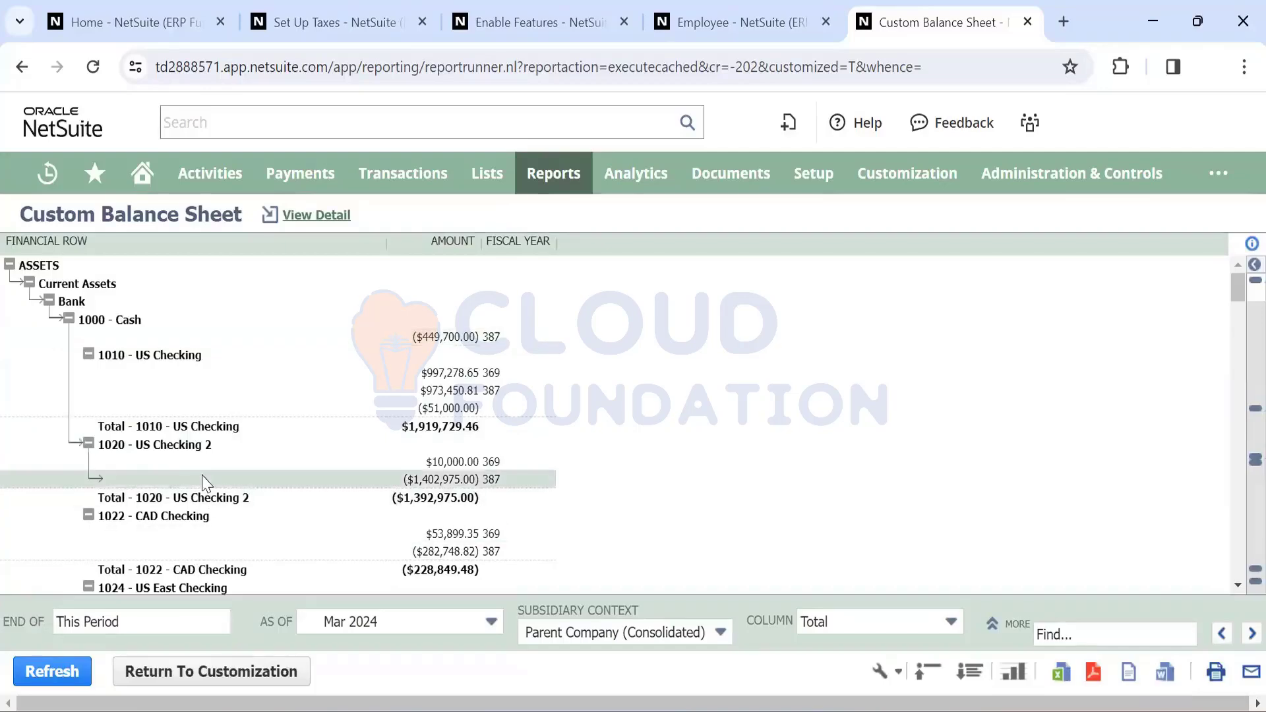
scroll(205, 494, "down", 3)
scroll(207, 484, "up", 3)
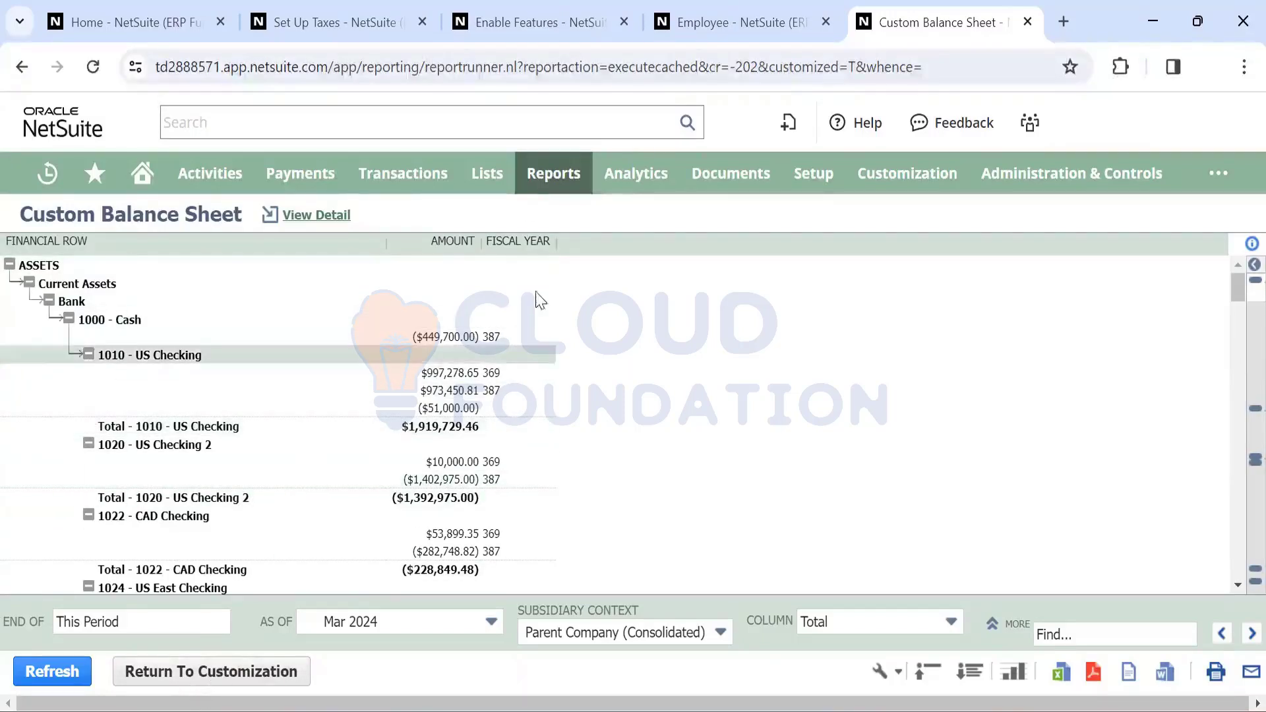
mouse_move(557, 175)
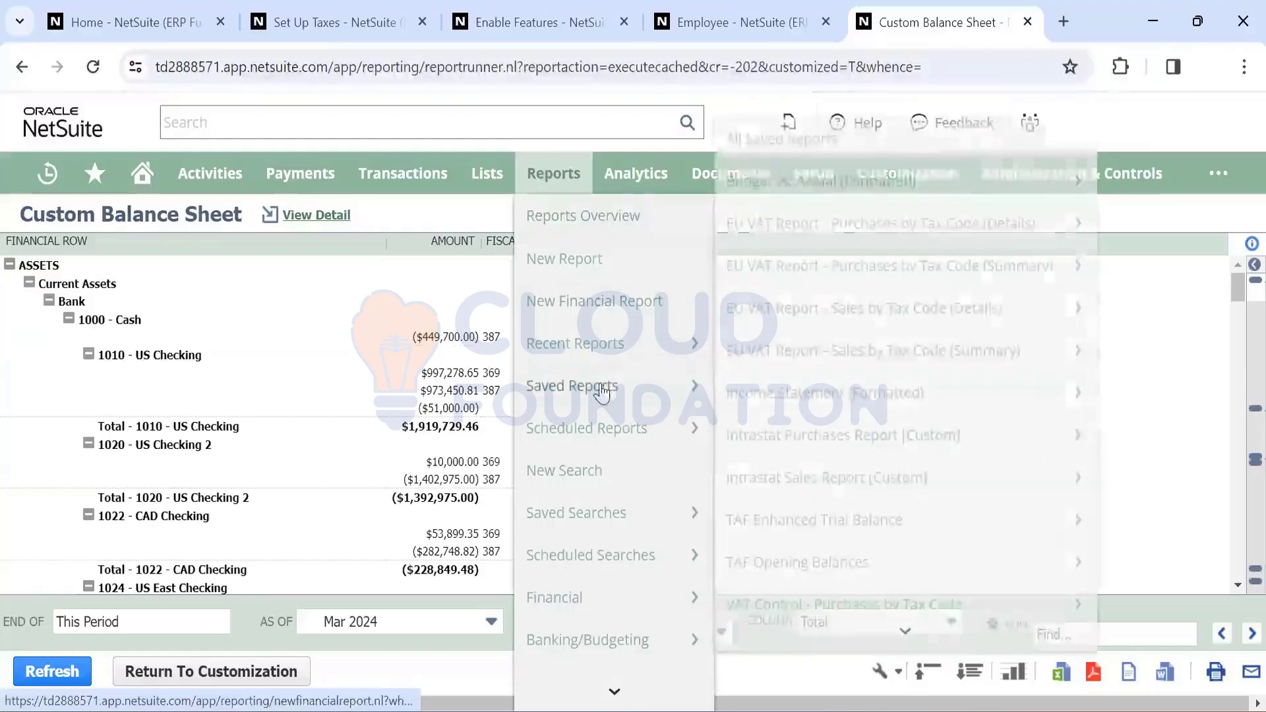
scroll(601, 392, "down", 3)
scroll(601, 393, "up", 3)
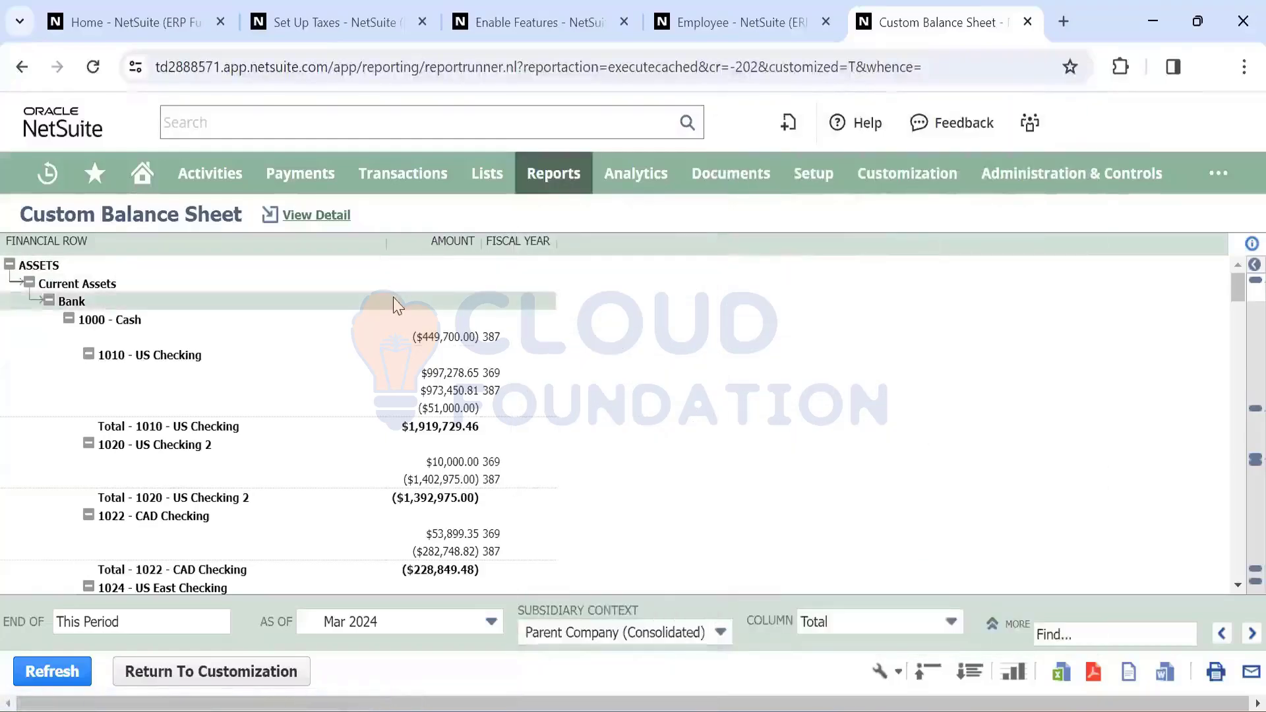
Look through the transaction categories, including bank, purchases, payables, sales, billing, customers, order management and employees, and their entries
mouse_move(401, 182)
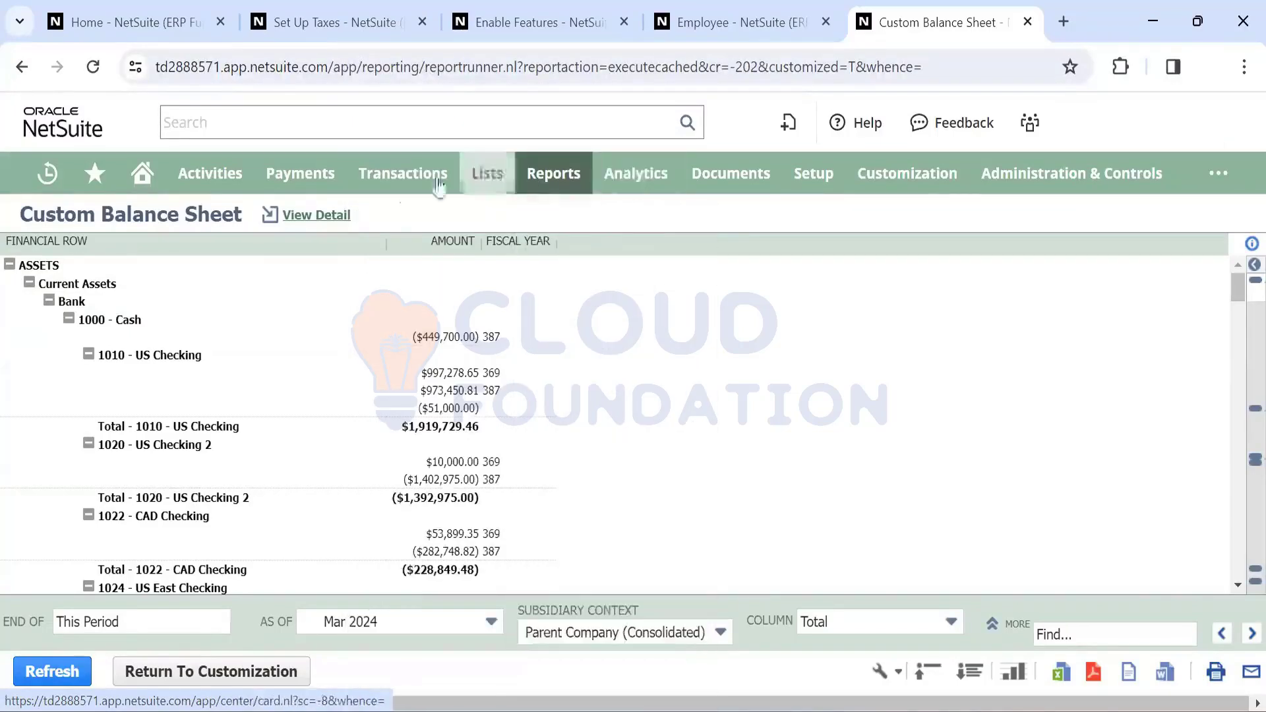
mouse_move(389, 257)
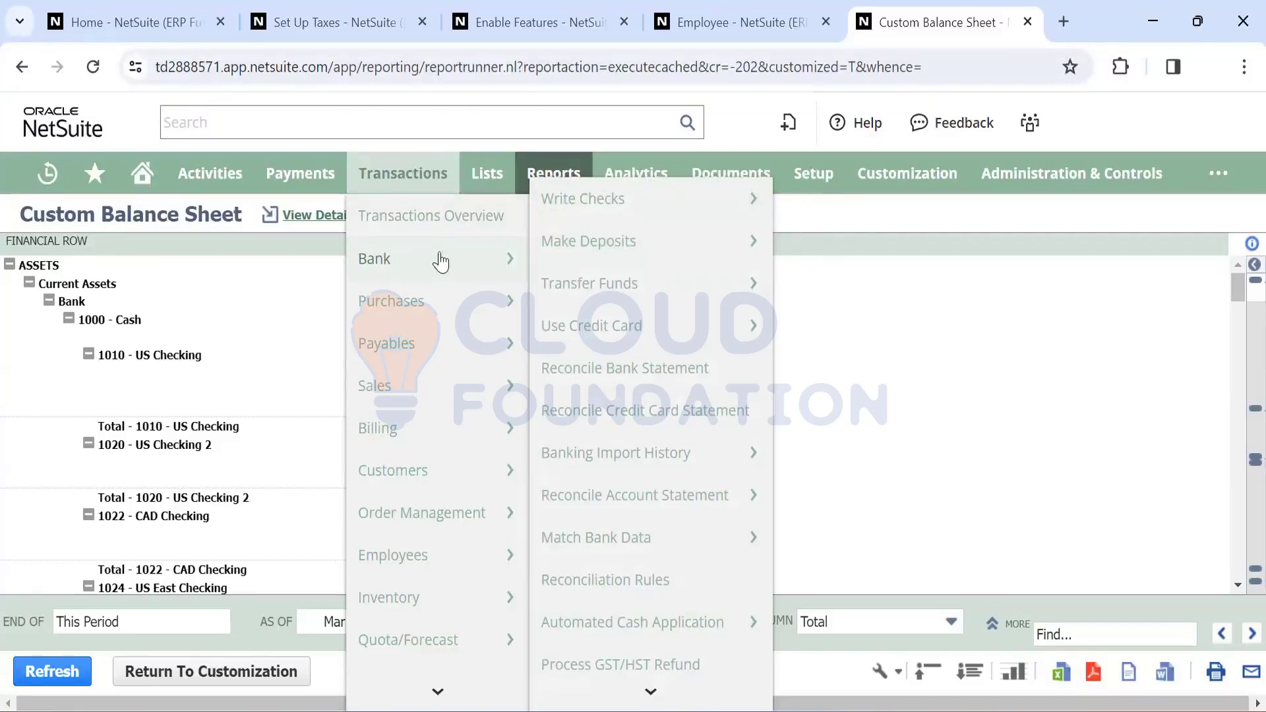
mouse_move(540, 256)
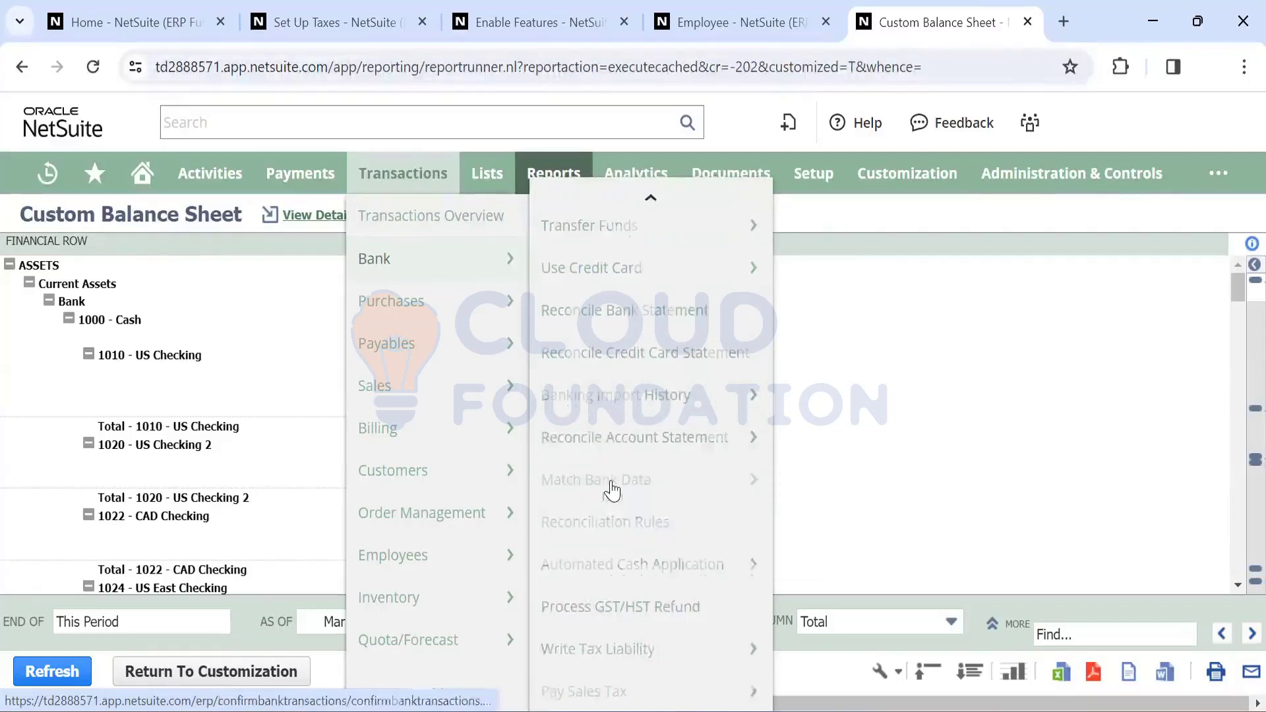
mouse_move(422, 315)
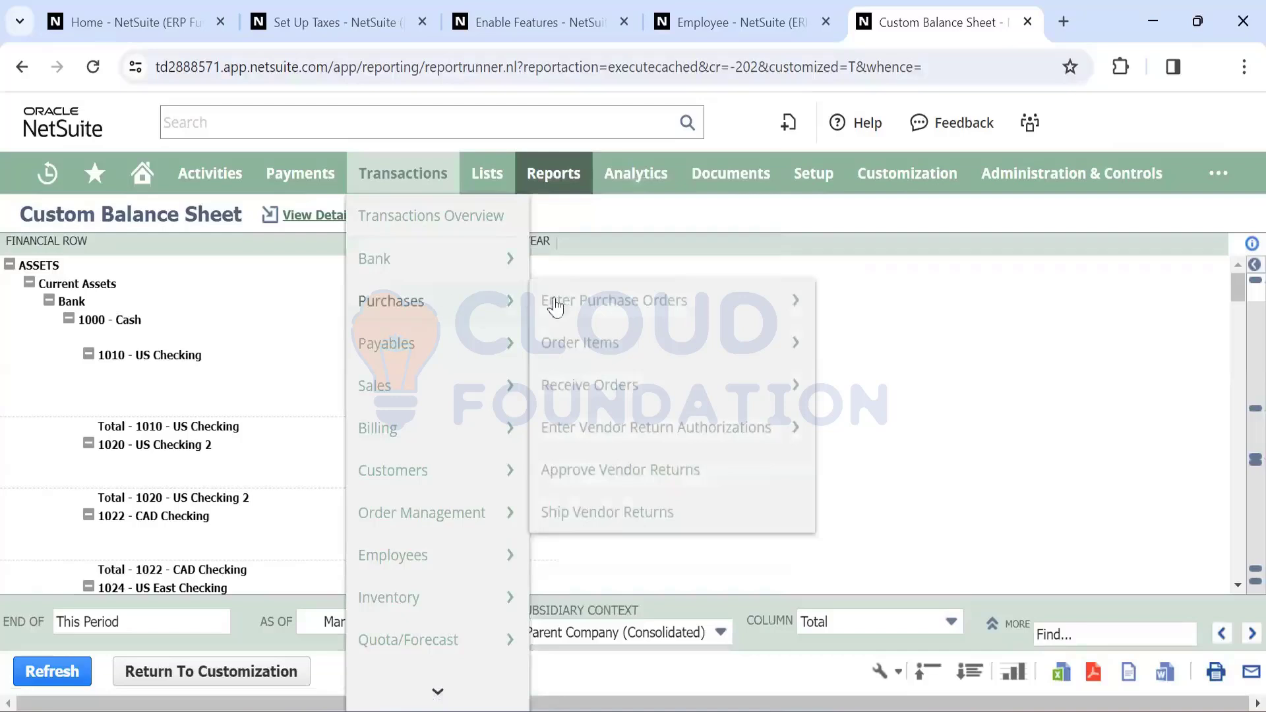
mouse_move(590, 309)
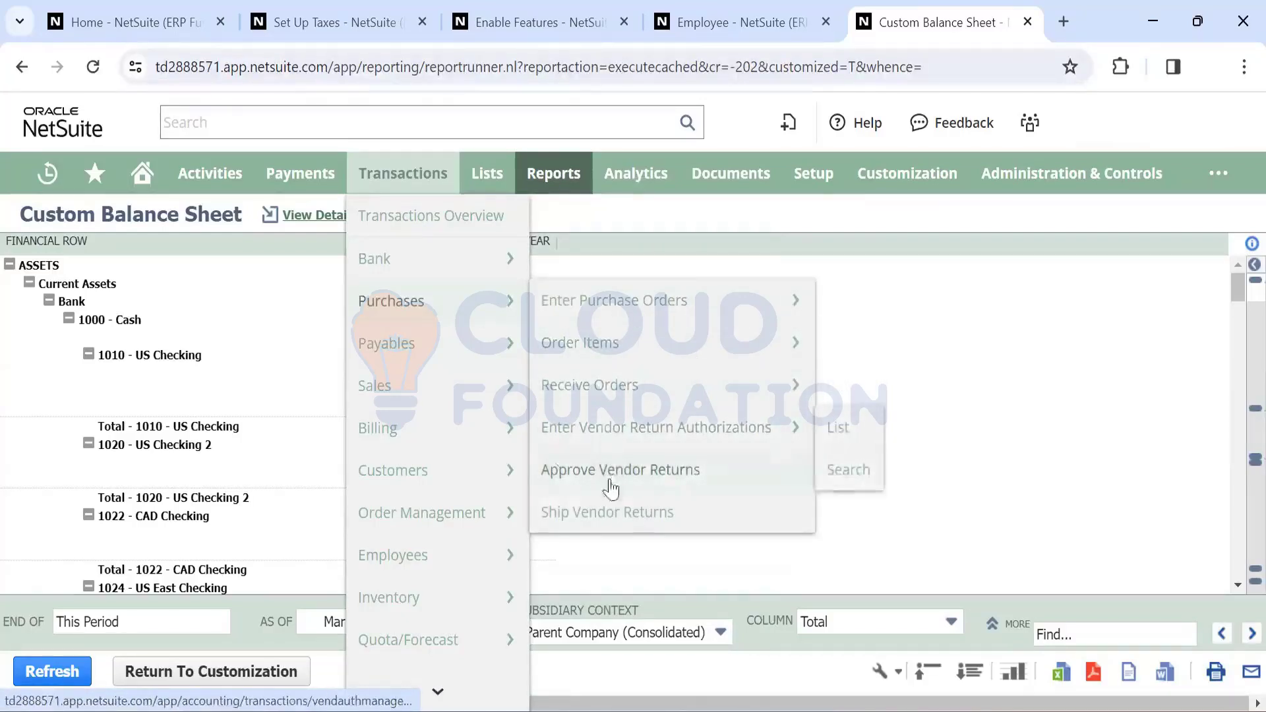
mouse_move(436, 345)
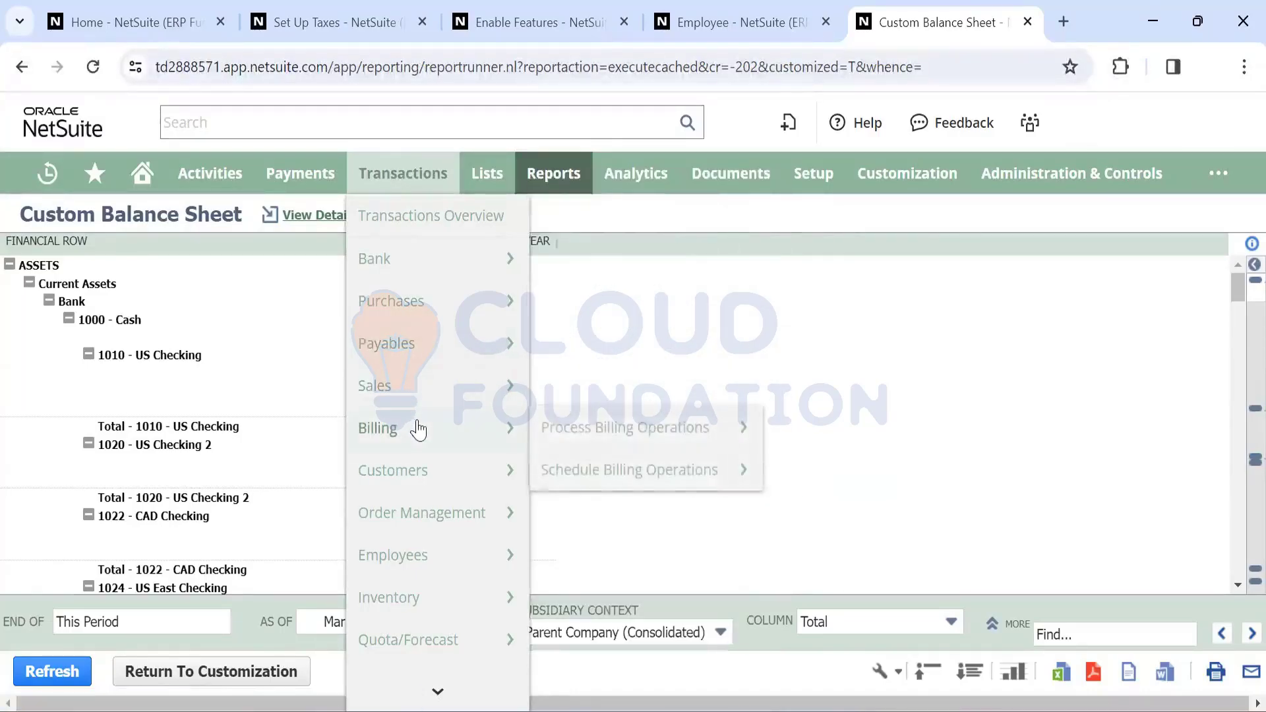
mouse_move(417, 459)
scroll(418, 461, "down", 1)
scroll(418, 461, "up", 1)
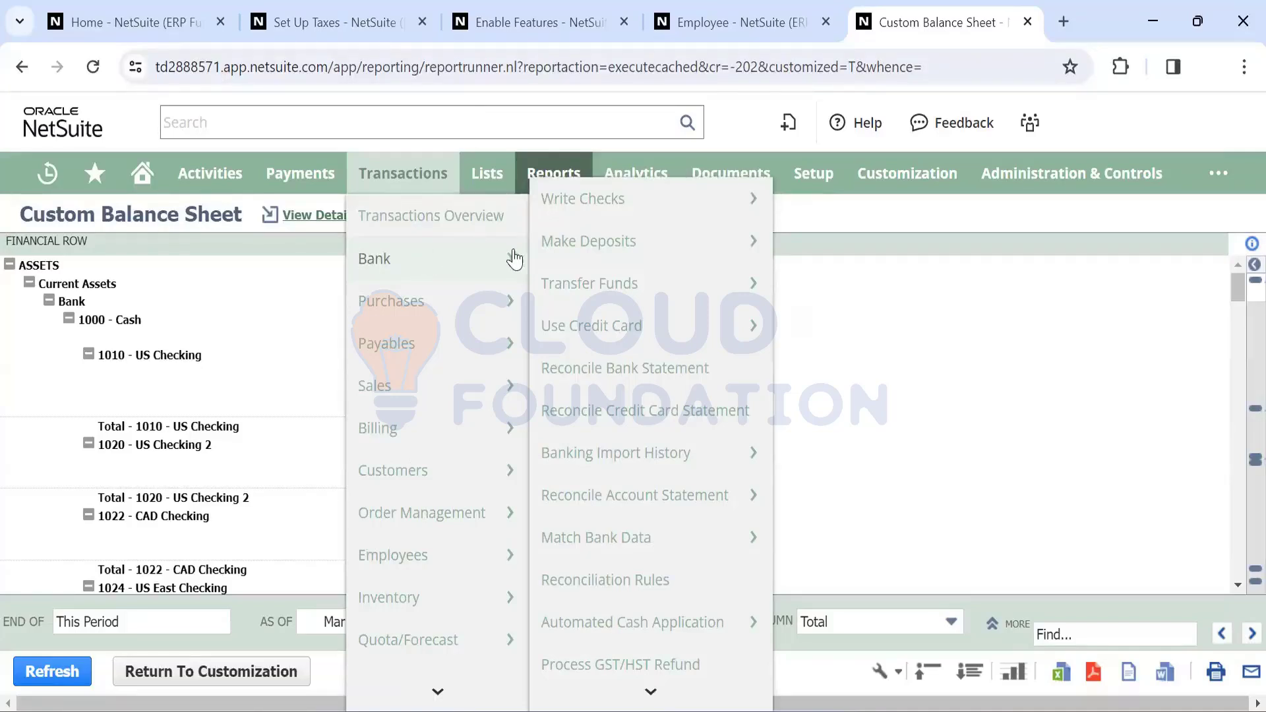
mouse_move(577, 245)
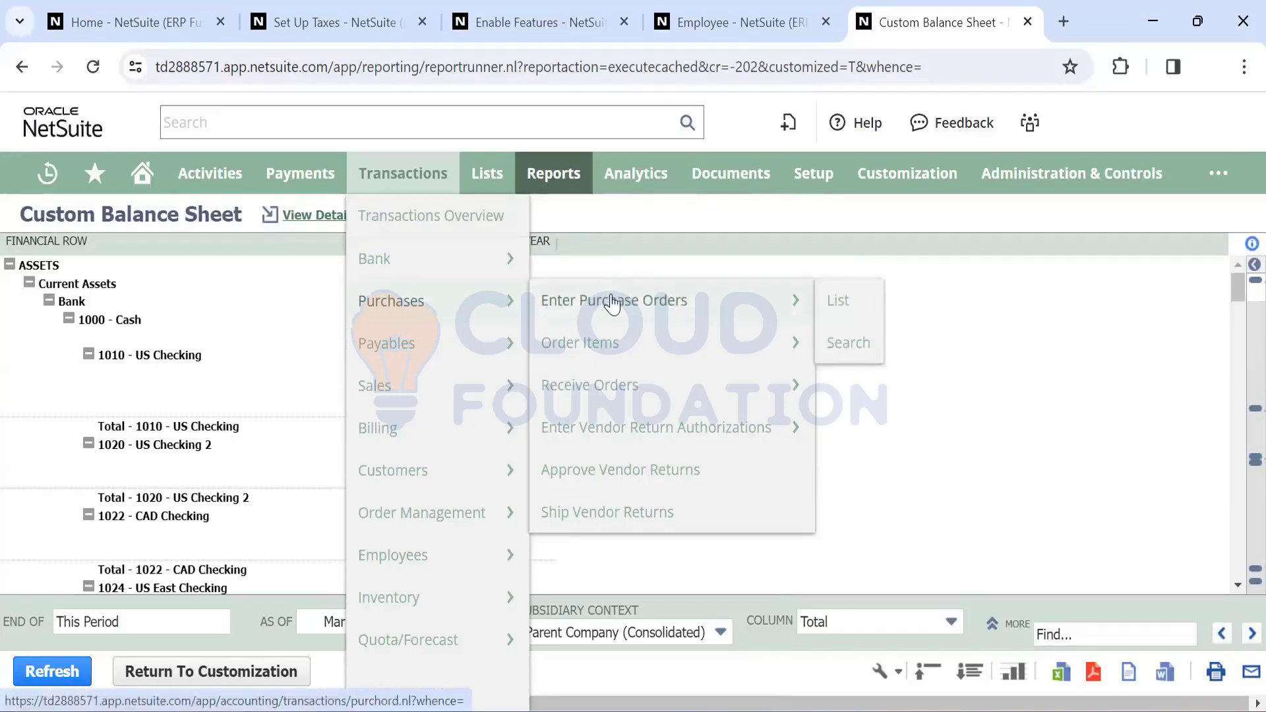
mouse_move(603, 389)
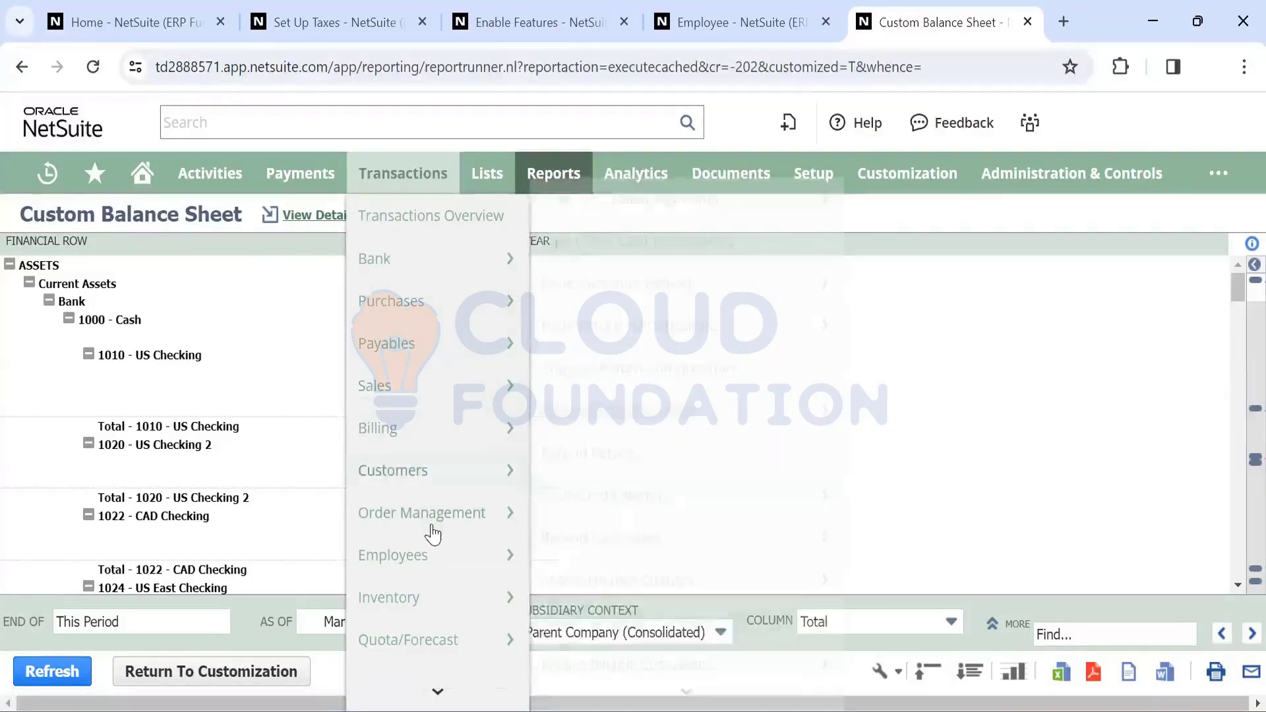
mouse_move(412, 554)
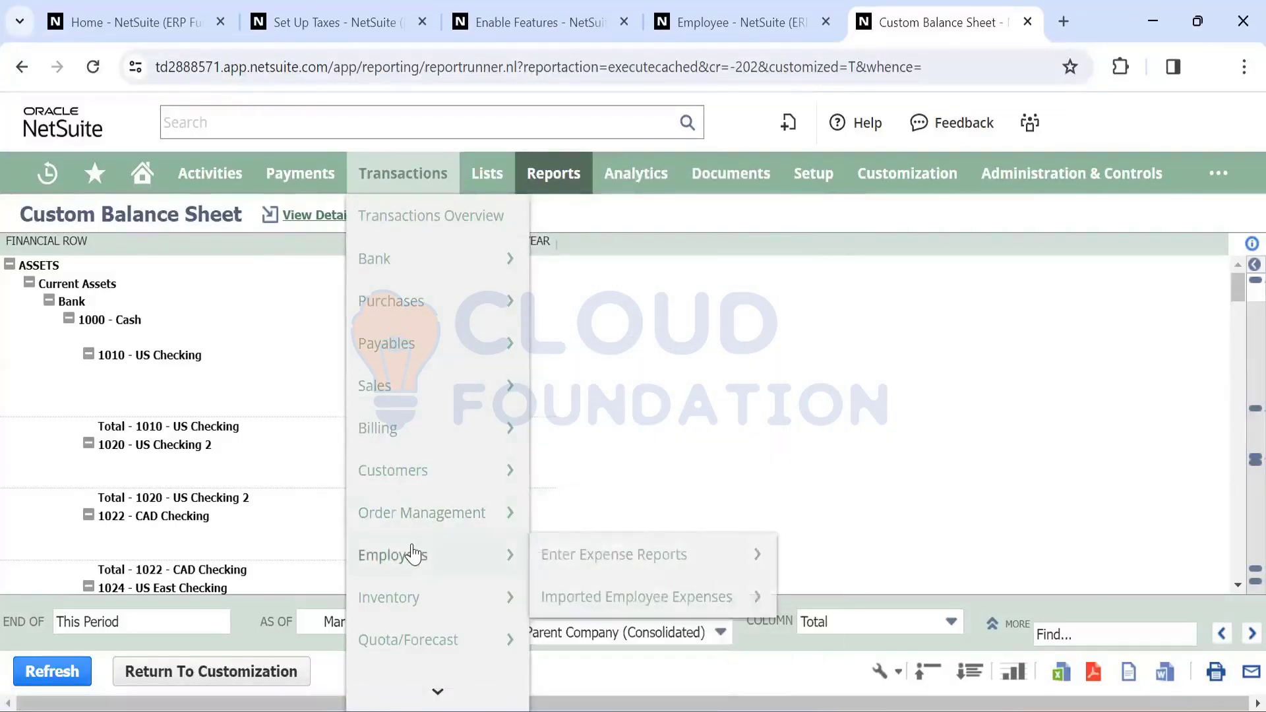
mouse_move(406, 393)
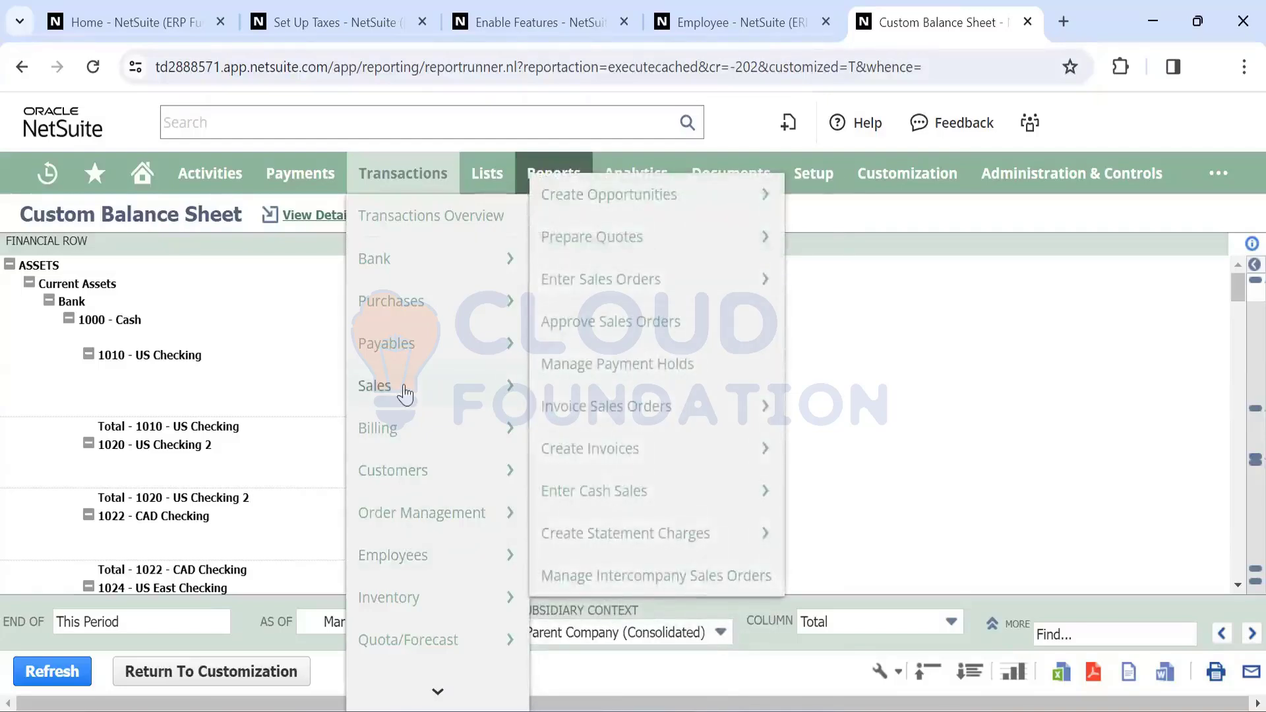